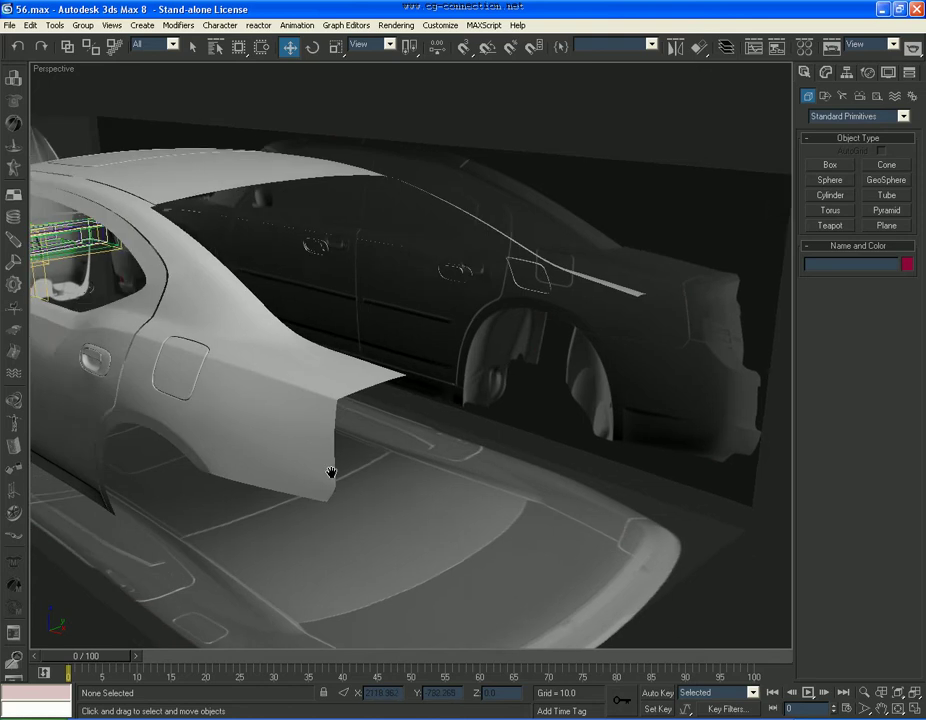
Step: Put the car body's Editable Poly into Edge sub-object mode across four viewports
key(ctrl+z)
click(825, 72)
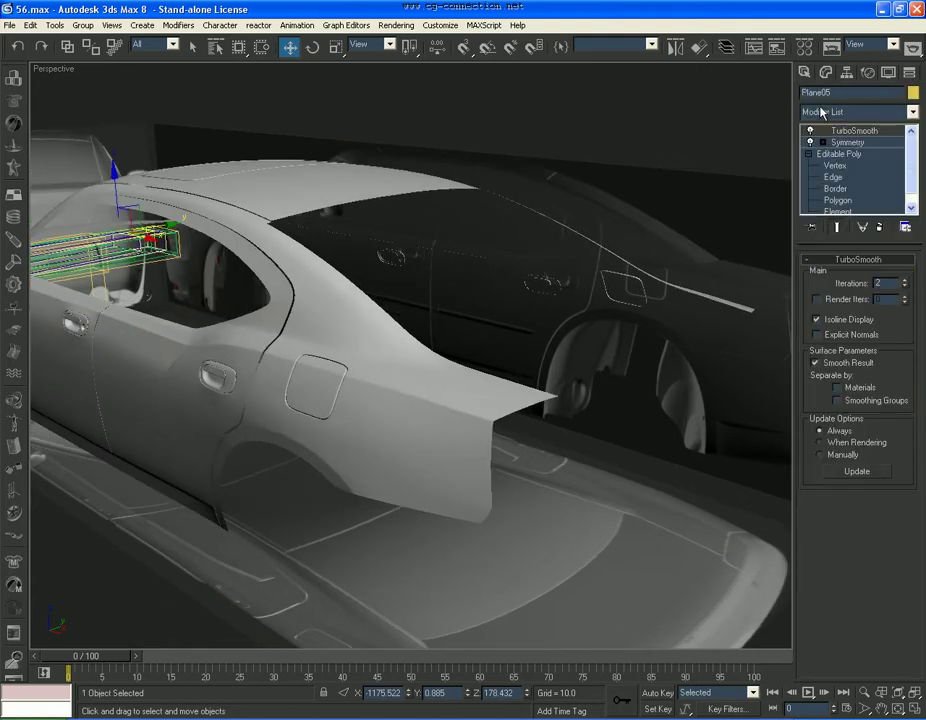
click(833, 177)
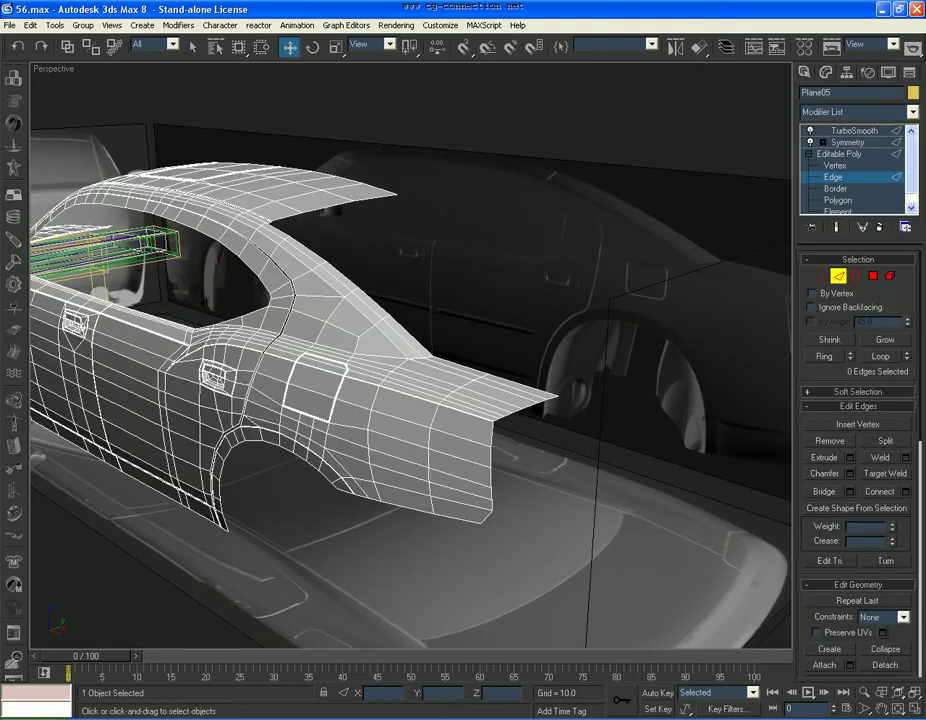
key(alt+w)
scroll(150, 200, up, 3)
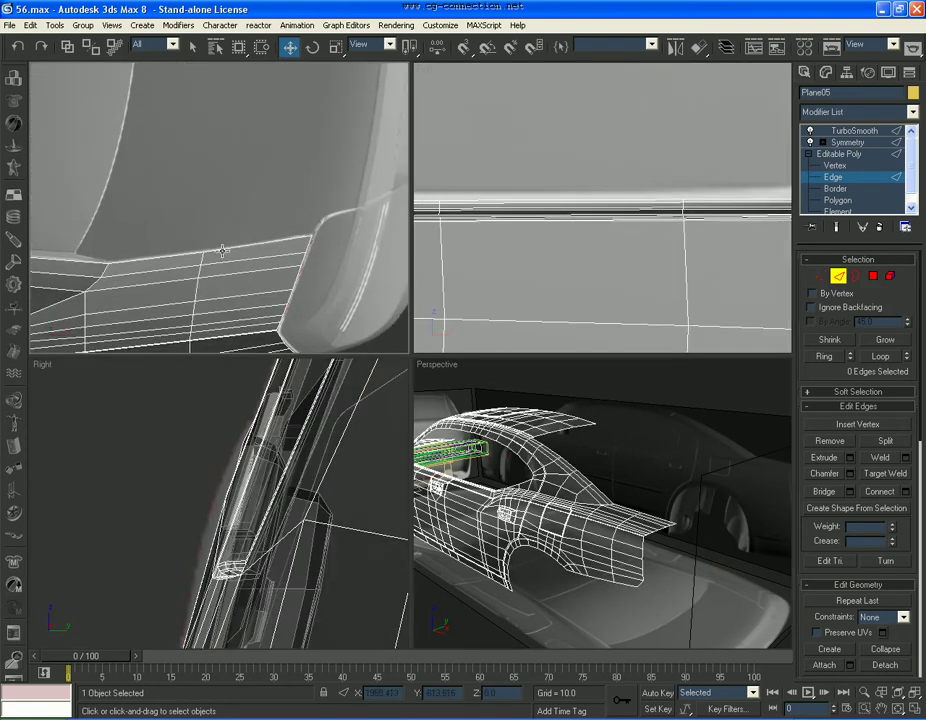
Step: Select the two edges at the trunk lid's rear corner with the Move tool
click(215, 249)
ctrl+click(159, 261)
right_click(310, 243)
click(322, 249)
Step: Drag the two corner edges up in Top view, nudge them in Right view, then deselect
scroll(310, 257, up, 2)
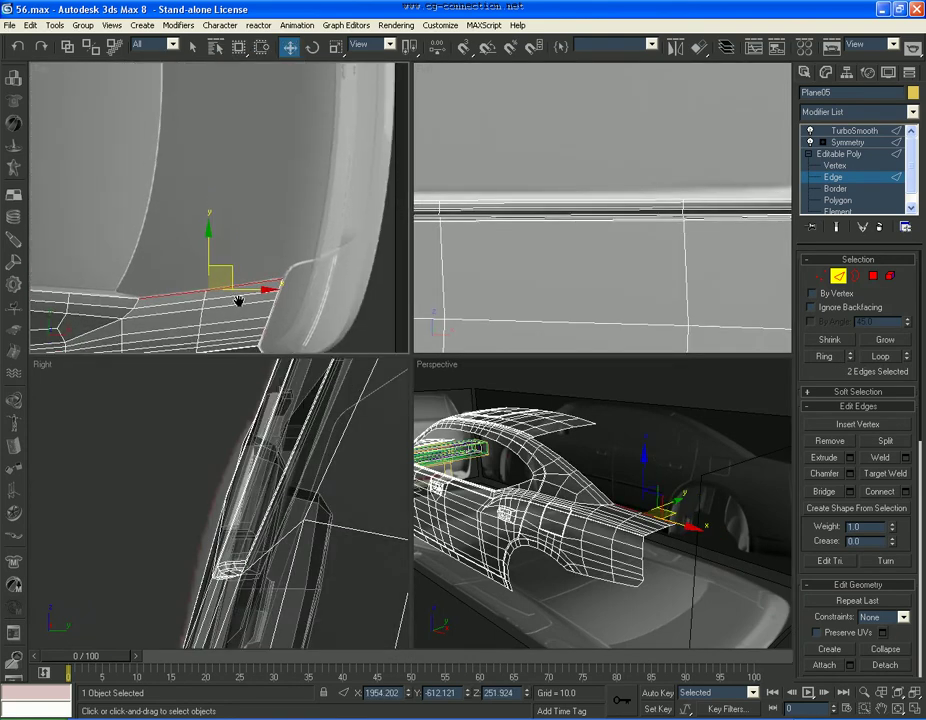
middle_drag(240, 256, 240, 325)
drag(239, 296, 245, 283)
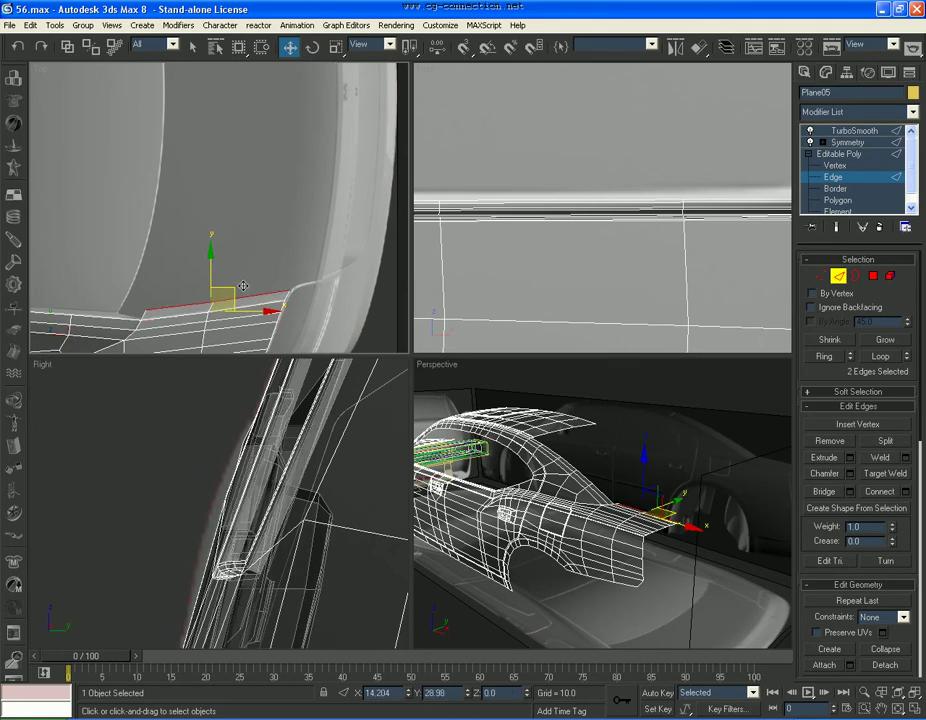
scroll(608, 275, down, 2)
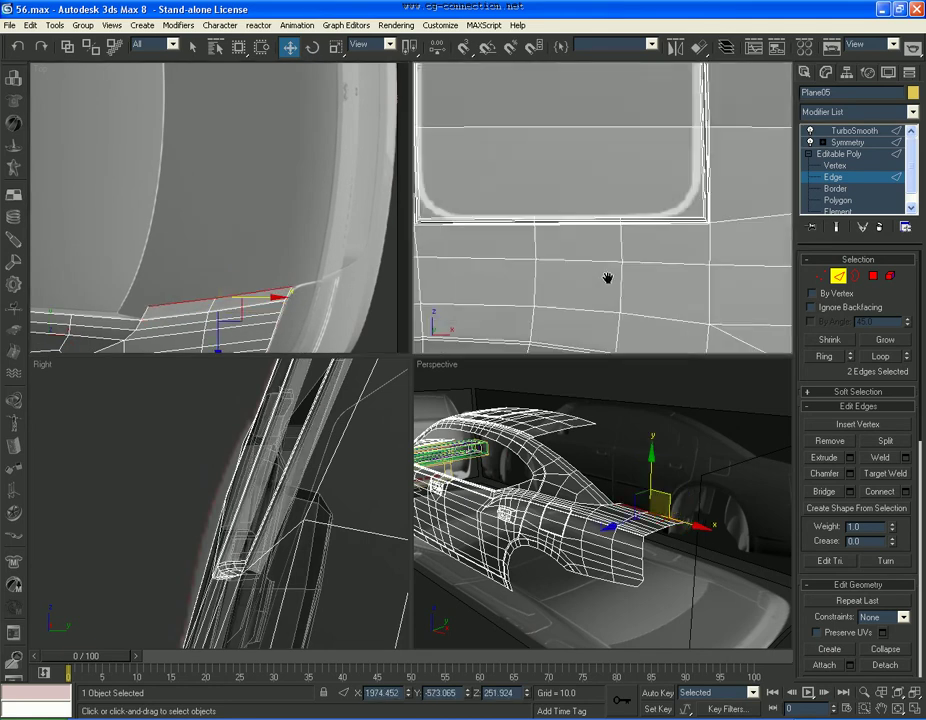
scroll(608, 275, down, 3)
scroll(608, 275, down, 2)
scroll(174, 470, up, 2)
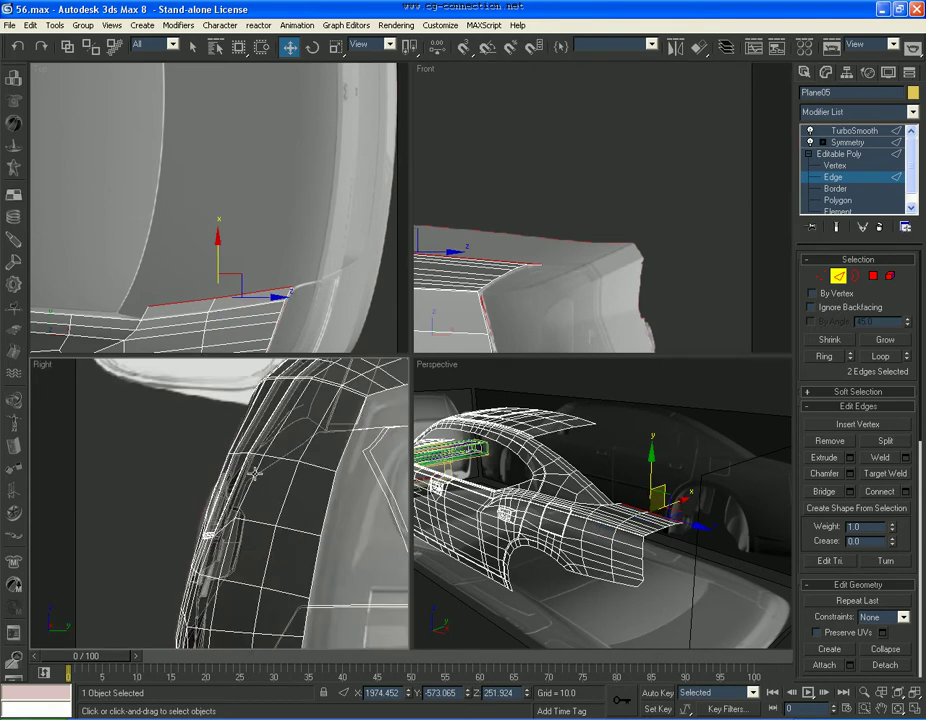
scroll(190, 495, up, 3)
scroll(192, 502, up, 3)
drag(193, 500, 189, 485)
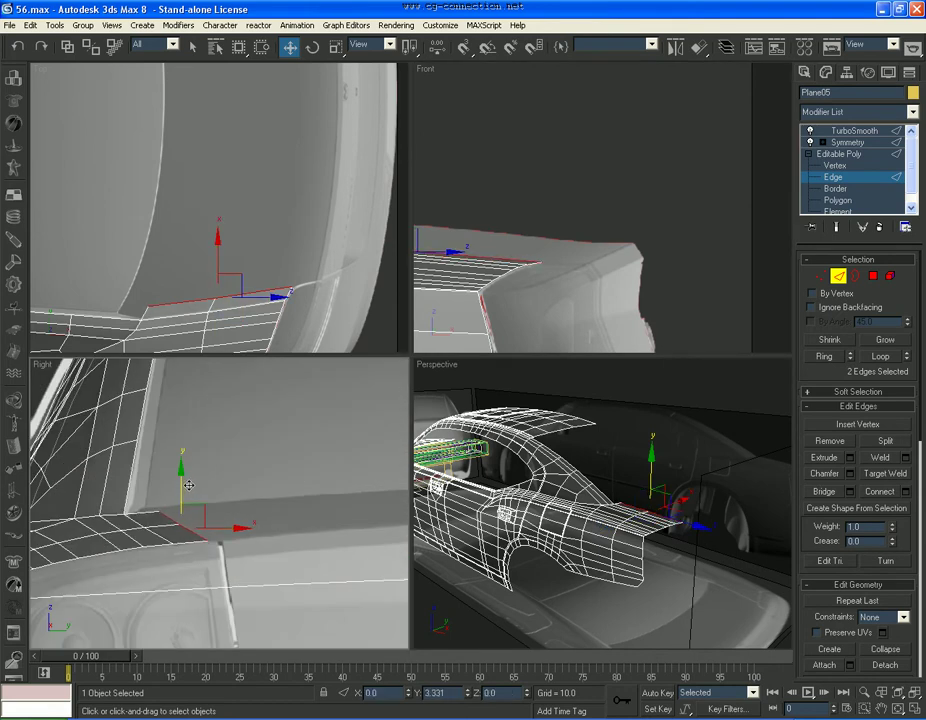
click(222, 428)
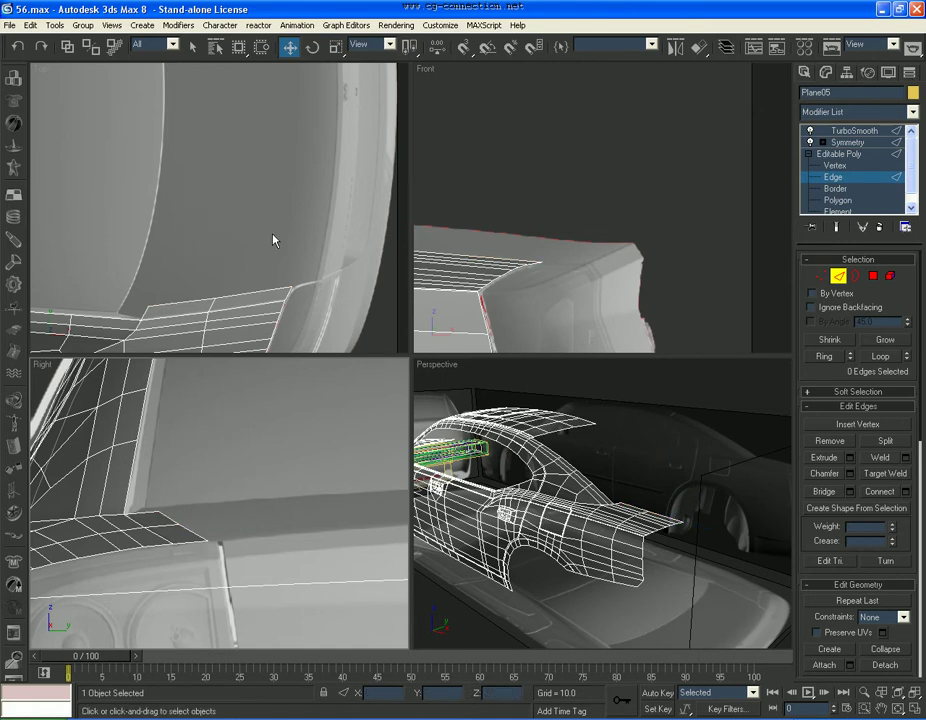
Step: Select the single corner edge 4971 of the trunk lid
scroll(269, 296, down, 4)
scroll(345, 134, up, 4)
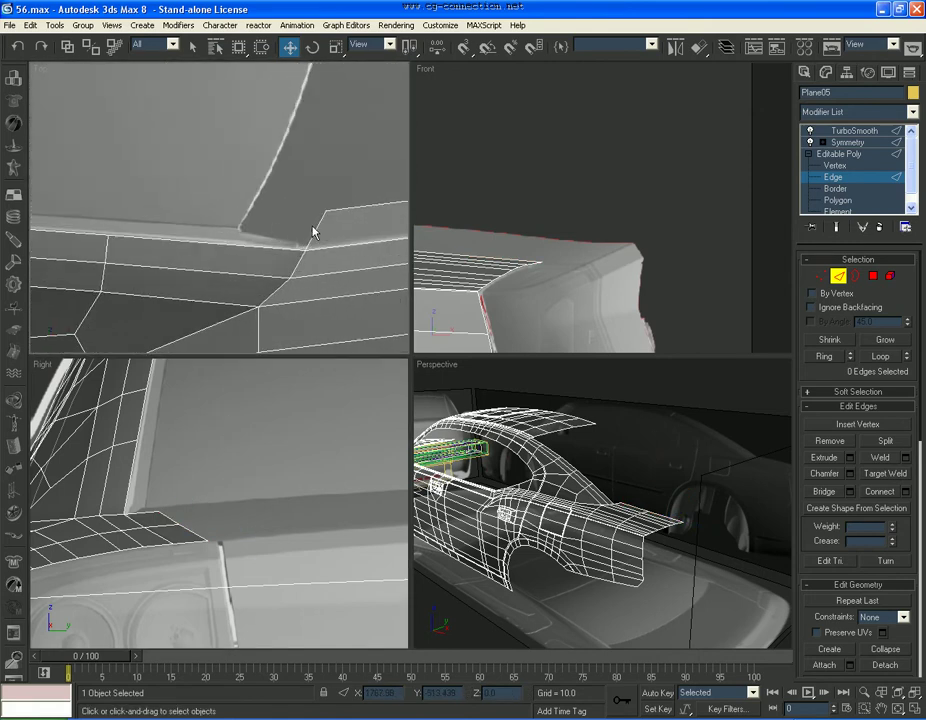
click(312, 231)
ctrl+click(281, 245)
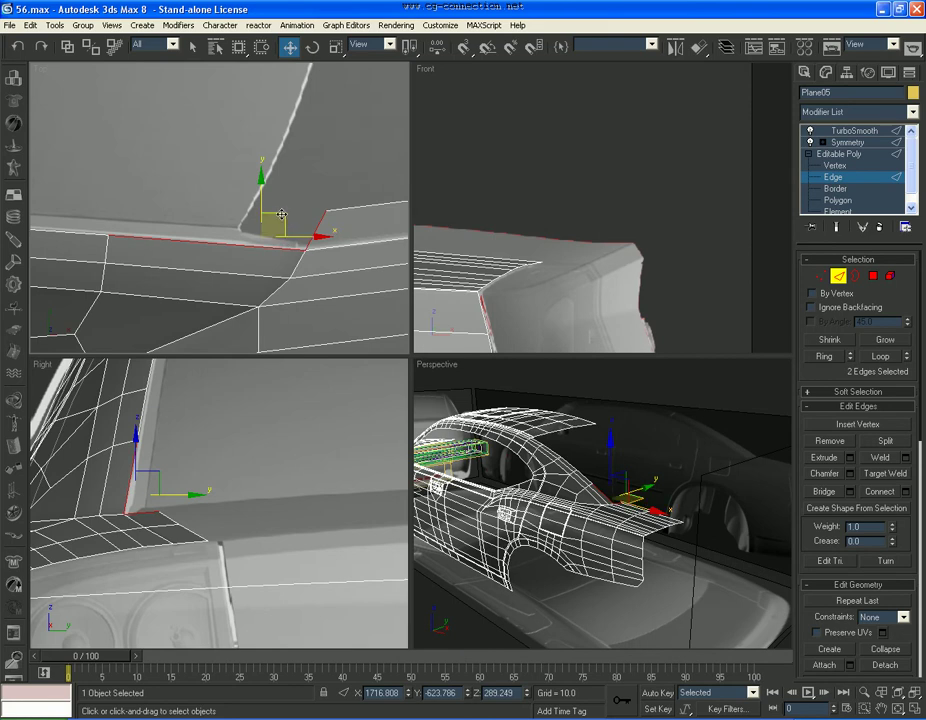
click(316, 232)
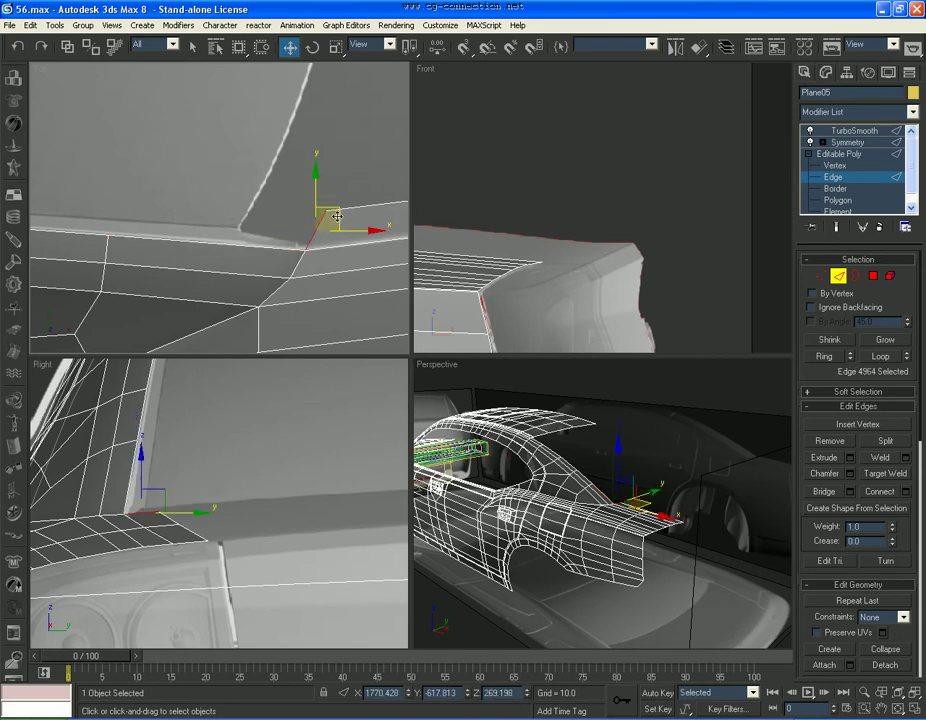
click(252, 208)
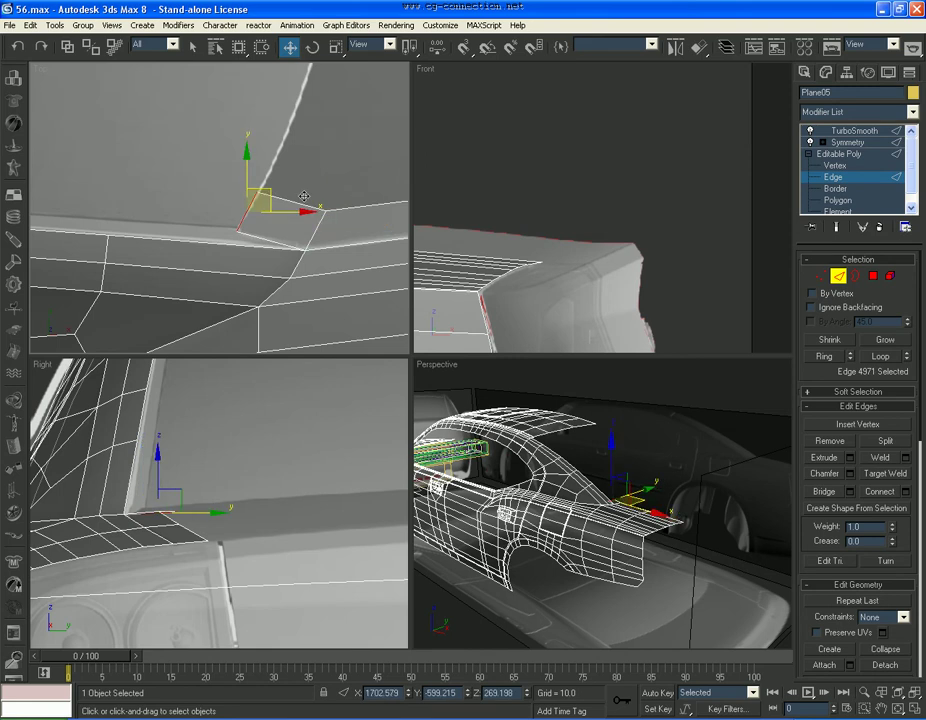
Step: Raise edge 4971 about 4.1 units along Y in Front view, then deselect
scroll(502, 244, up, 2)
scroll(502, 244, up, 2)
scroll(502, 244, up, 2)
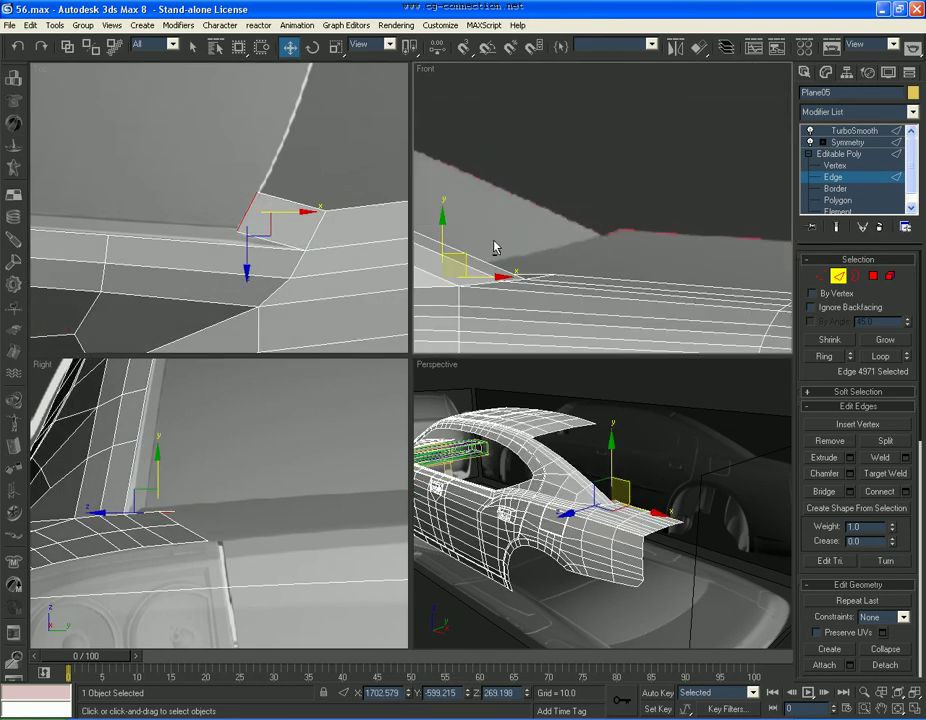
middle_drag(494, 248, 580, 219)
drag(553, 208, 553, 201)
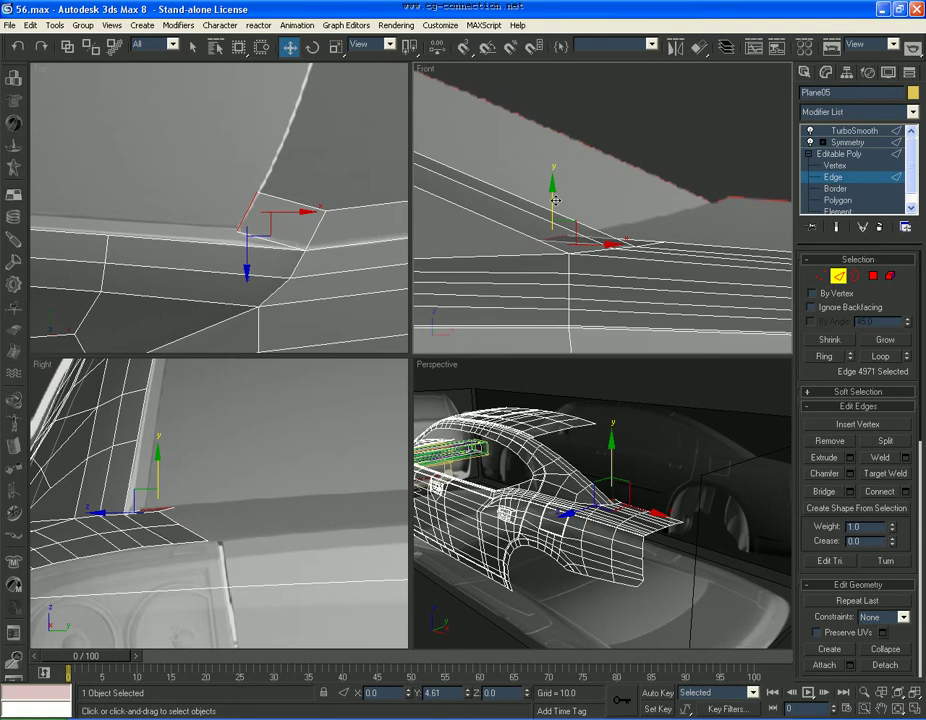
click(654, 199)
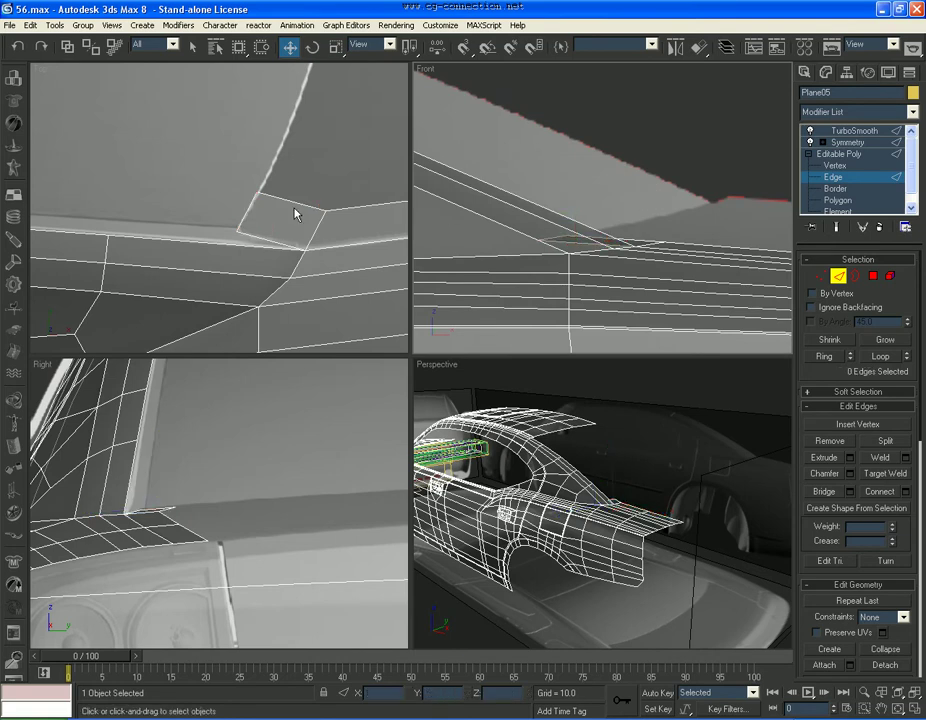
Step: Compare the model against the red Dodge Charger reference photo
scroll(296, 209, down, 3)
scroll(269, 227, up, 3)
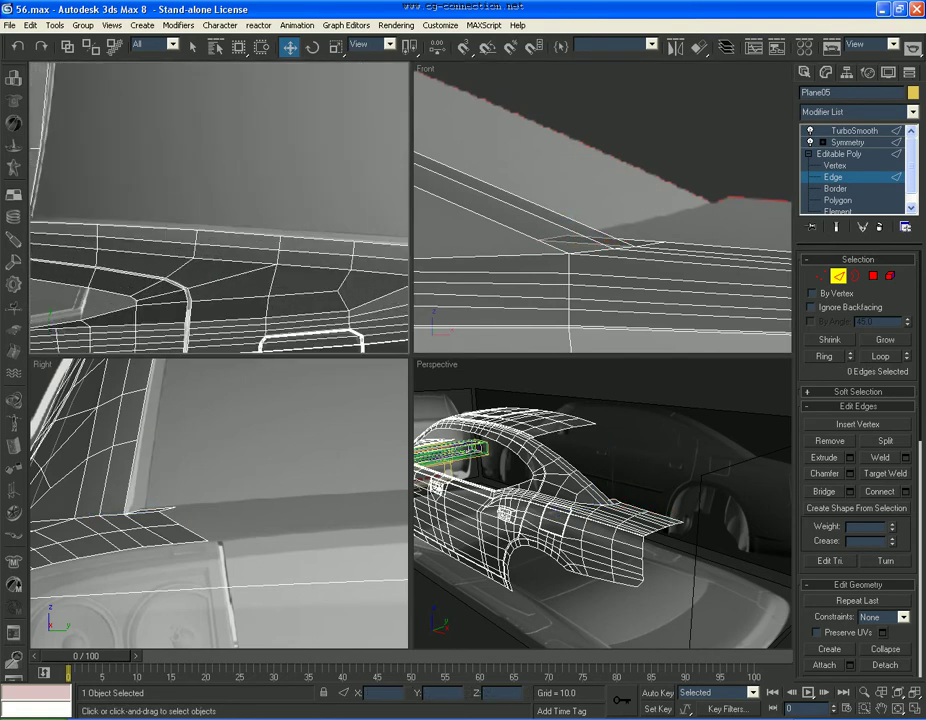
key(alt+Tab)
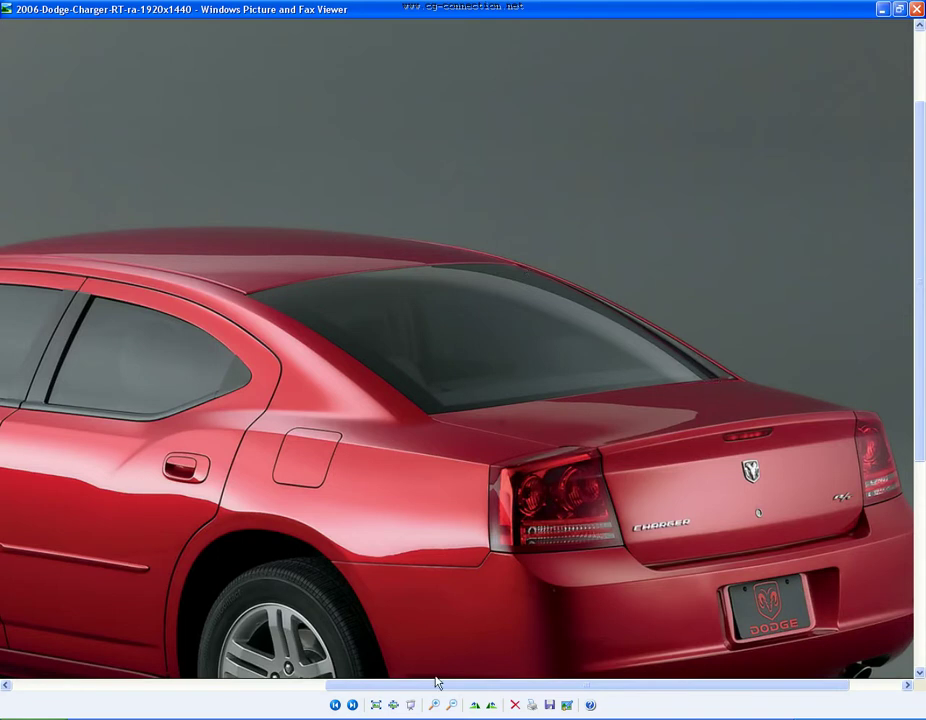
key(alt+Tab)
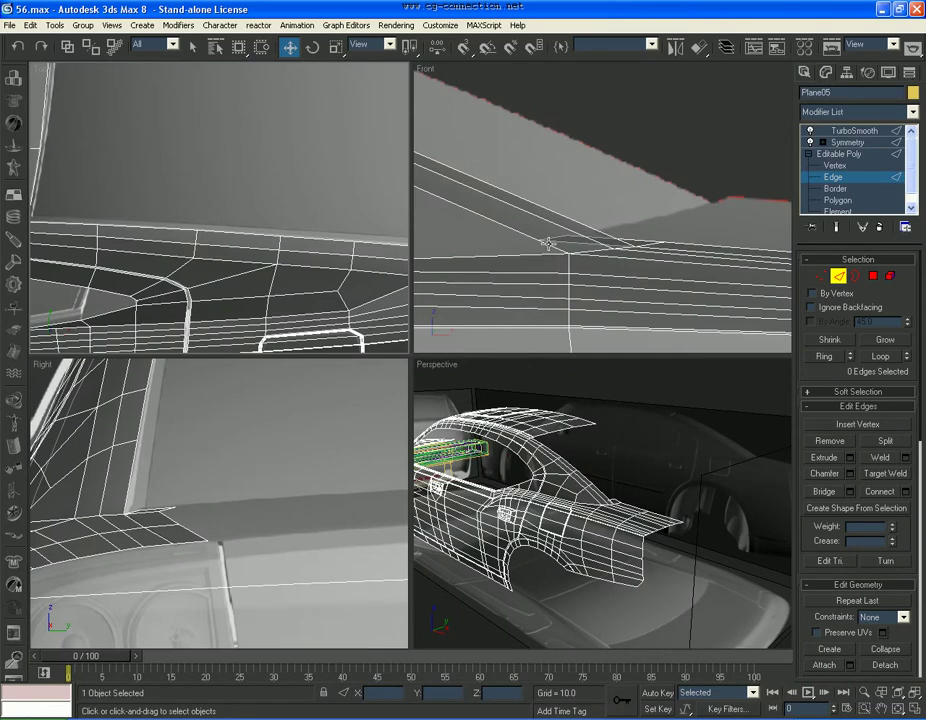
Step: Select the five edges along the trunk lid's lip
click(530, 205)
ctrl+click(306, 234)
ctrl+click(192, 240)
ctrl+click(107, 235)
ctrl+click(76, 225)
Step: Raise the five lip edges about 4 units along Y
middle_drag(76, 225, 155, 244)
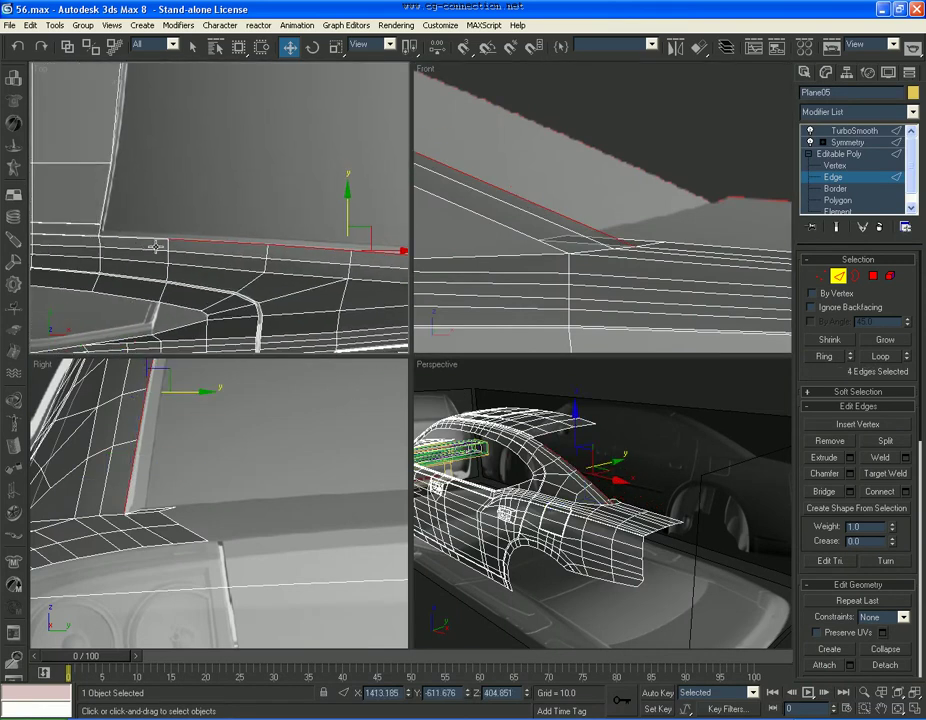
scroll(227, 269, up, 2)
scroll(240, 271, up, 2)
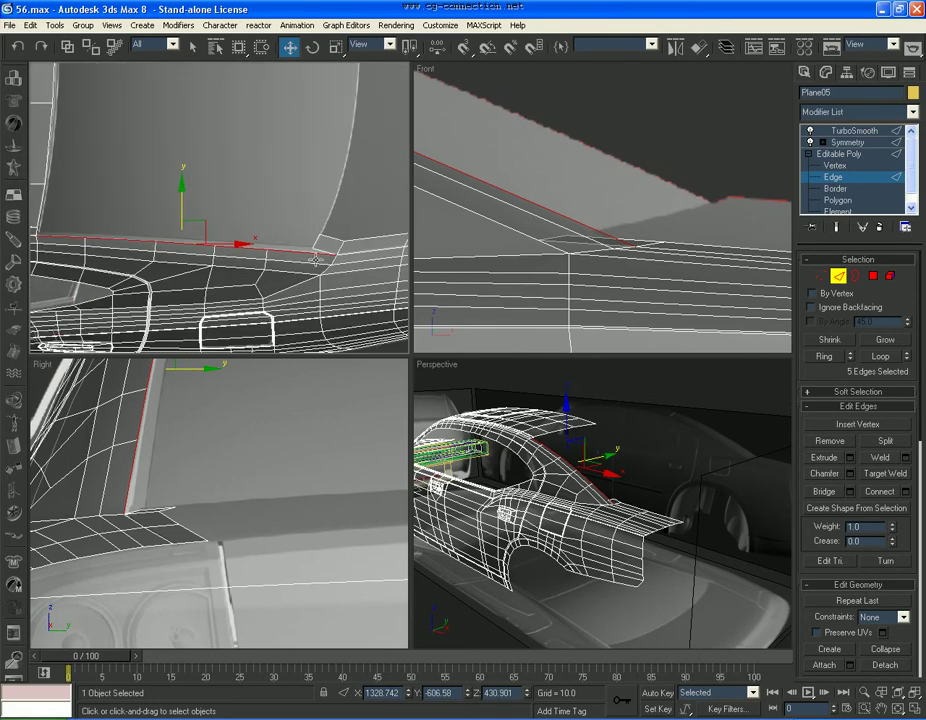
middle_drag(316, 260, 335, 262)
scroll(279, 216, up, 2)
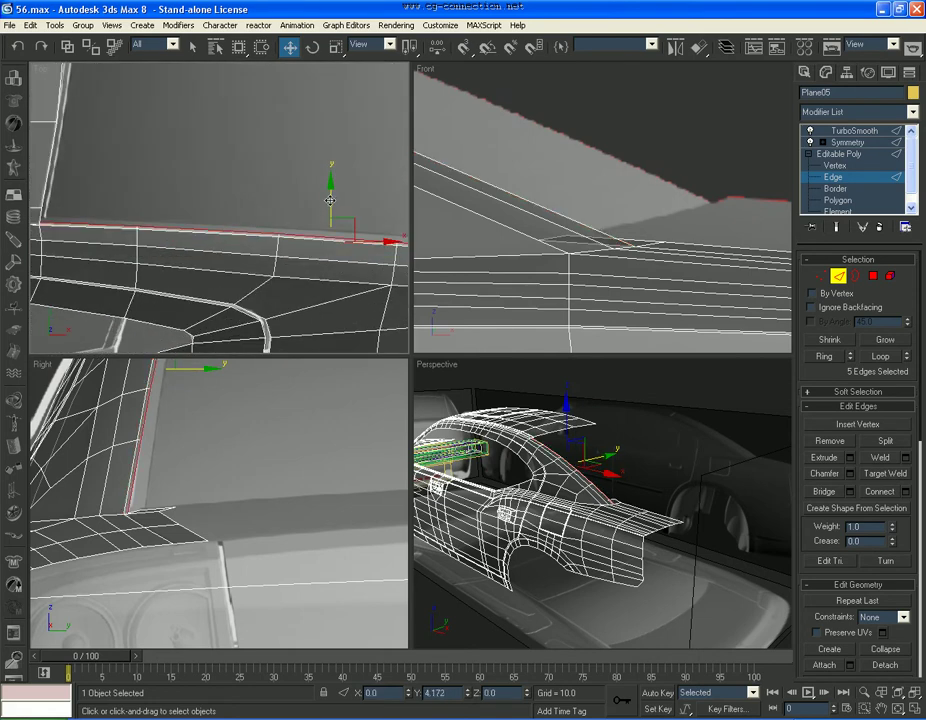
middle_drag(397, 241, 210, 236)
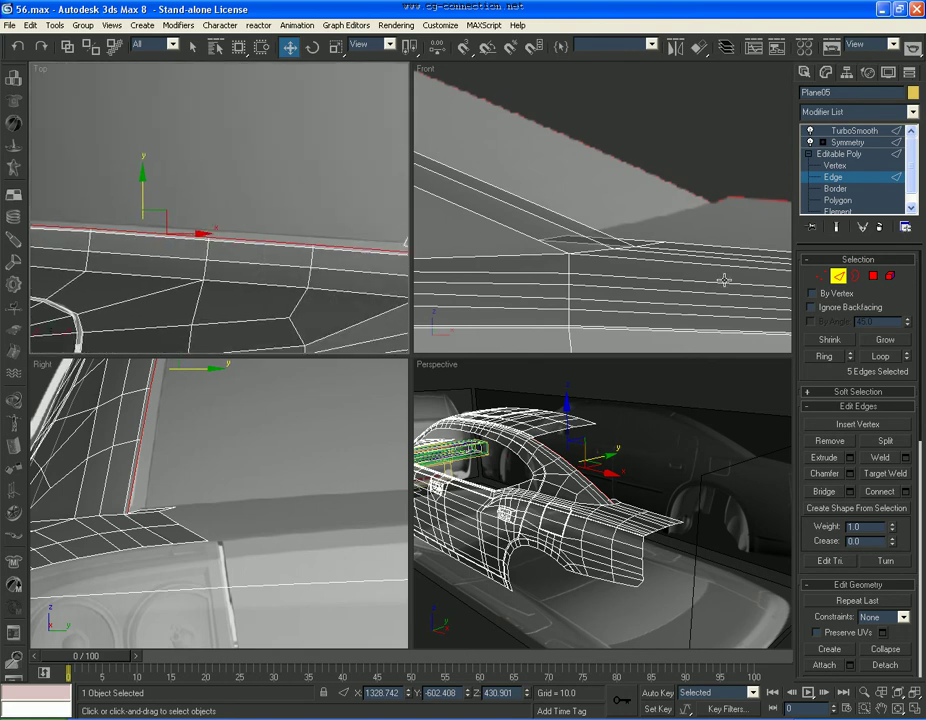
Step: Switch to Vertex level with Target Weld active
click(819, 277)
click(886, 456)
scroll(351, 265, down, 1)
scroll(335, 268, down, 1)
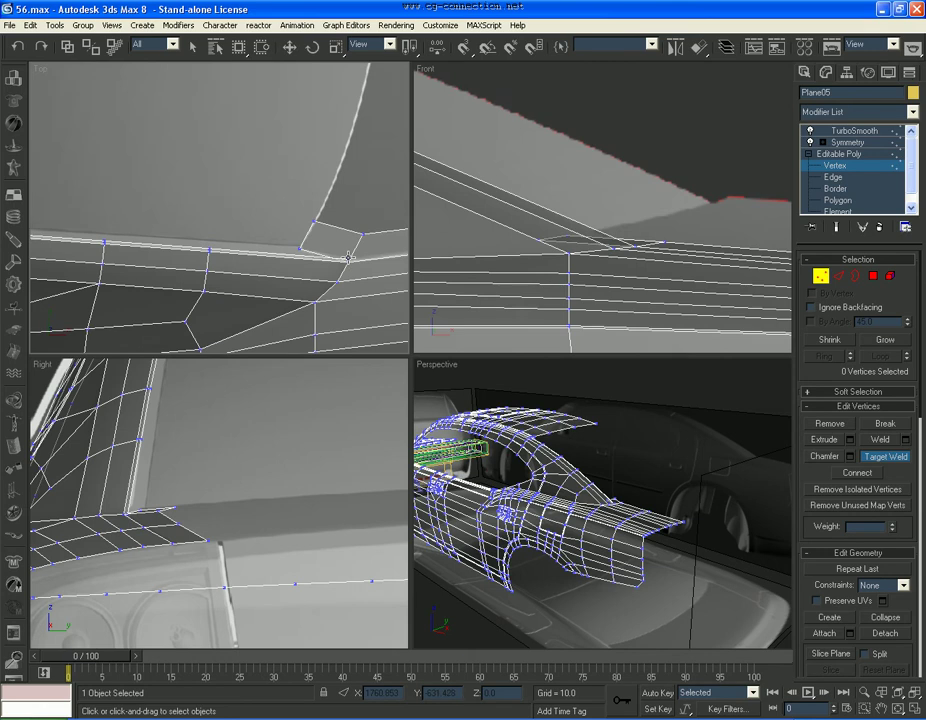
Step: Return to Move mode and pick vertices along the trunk lid lip in Top view
key(w)
click(213, 250)
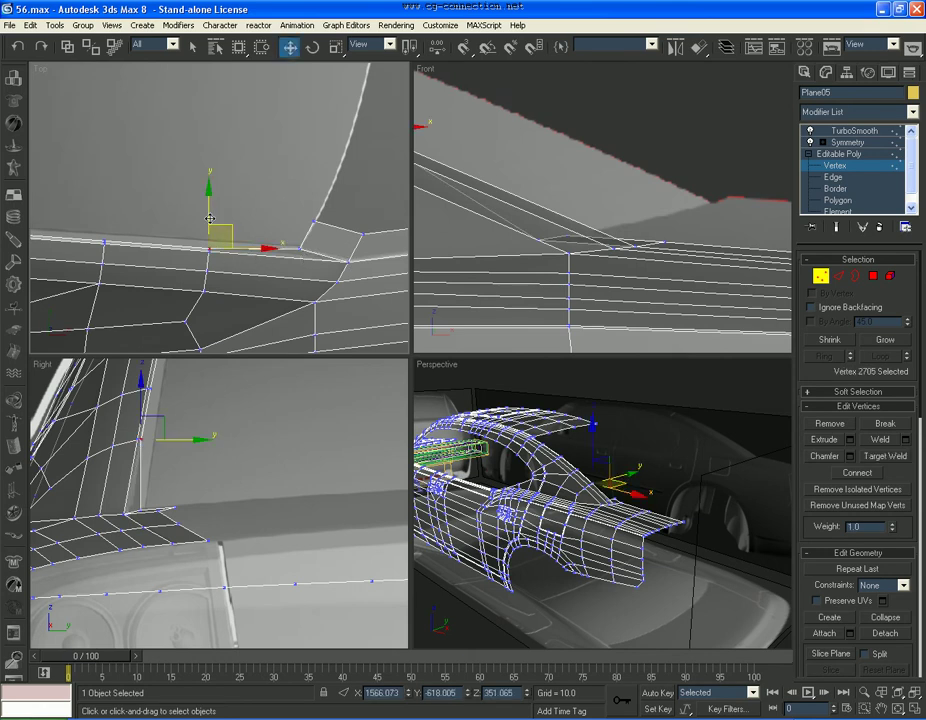
click(105, 238)
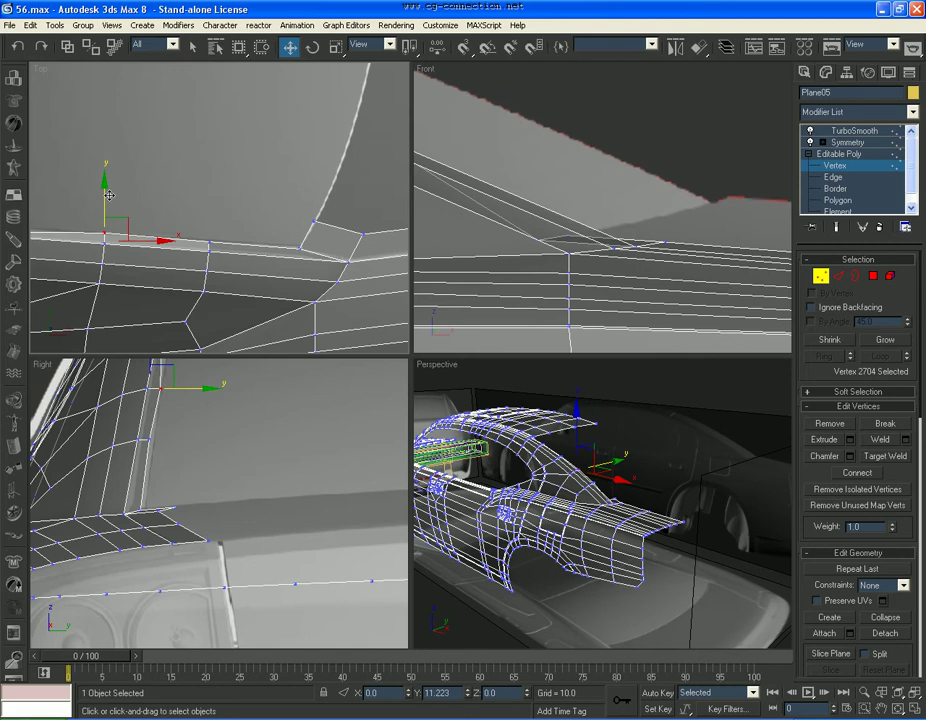
middle_drag(114, 200, 186, 228)
click(167, 239)
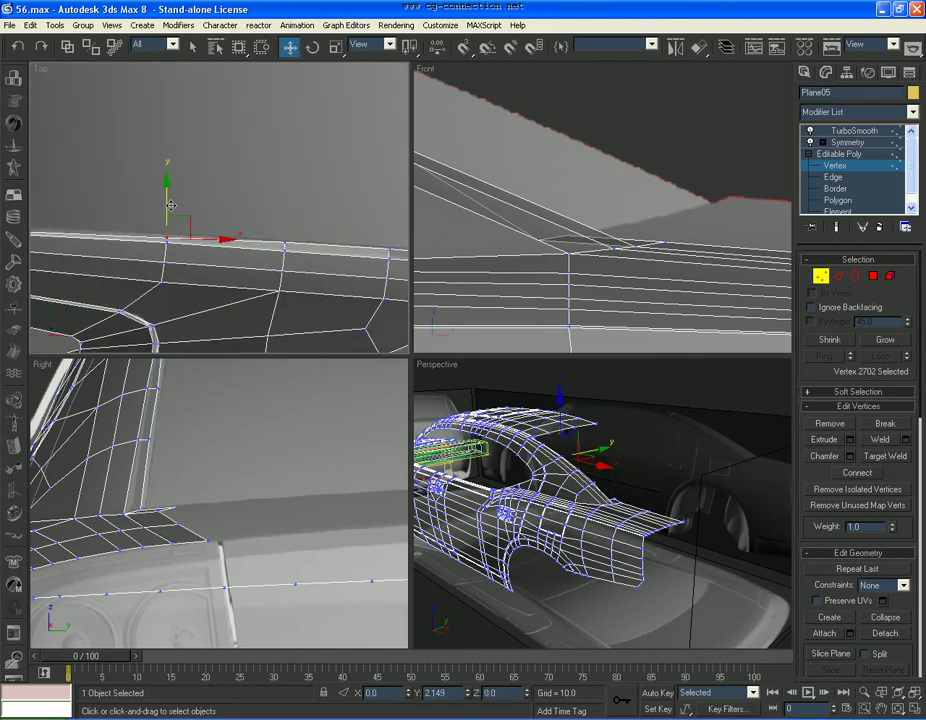
middle_drag(171, 205, 268, 211)
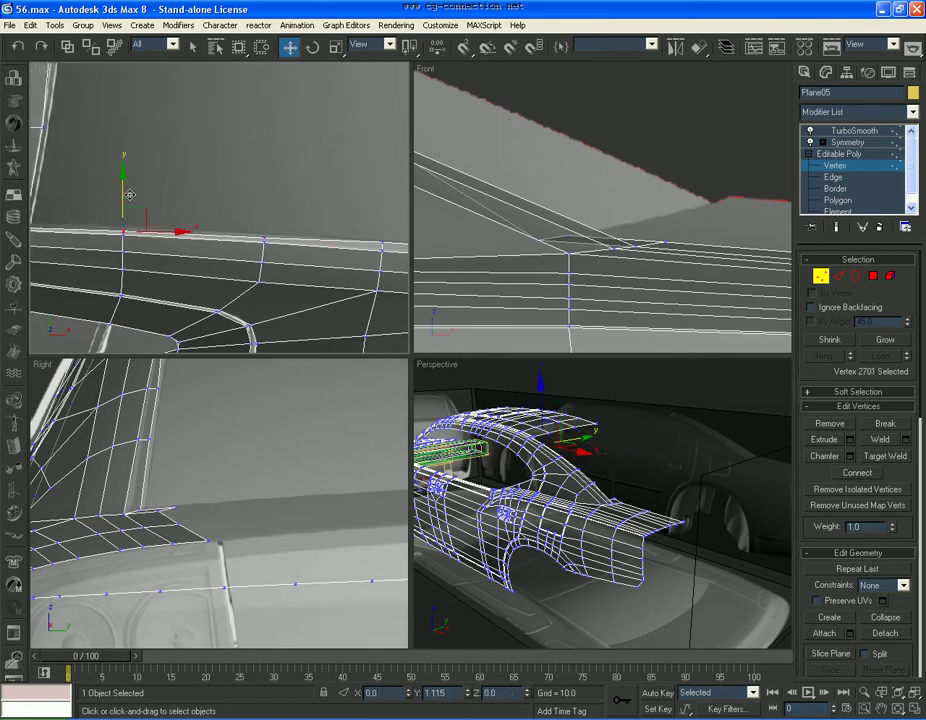
Step: Nudge a top-border vertex slightly along Y to even out the lid edge, then deselect
click(322, 254)
middle_drag(322, 254, 283, 254)
click(224, 235)
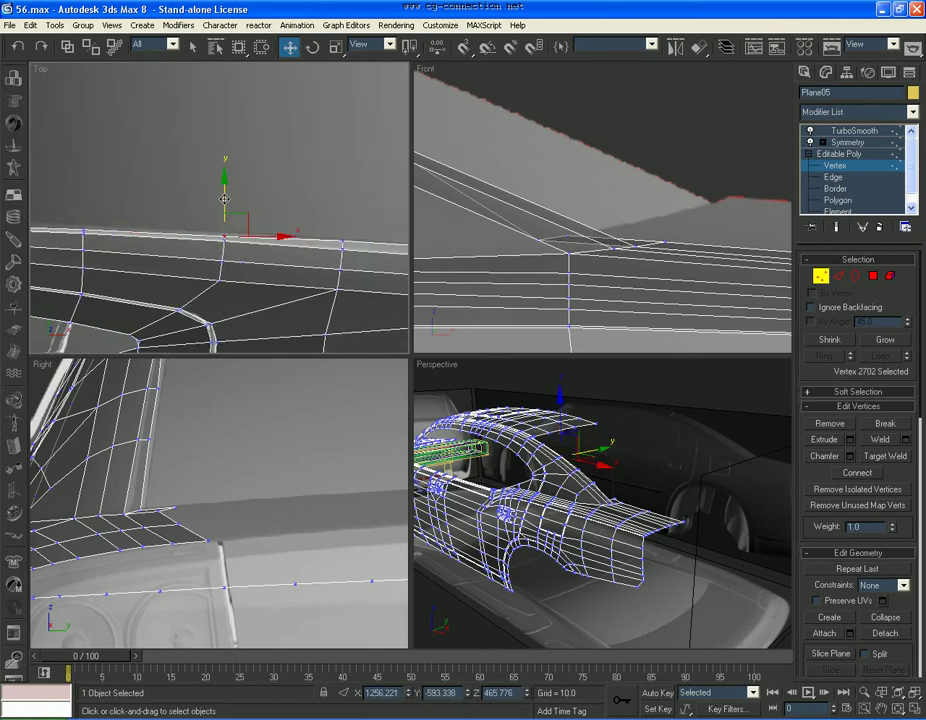
drag(229, 197, 227, 201)
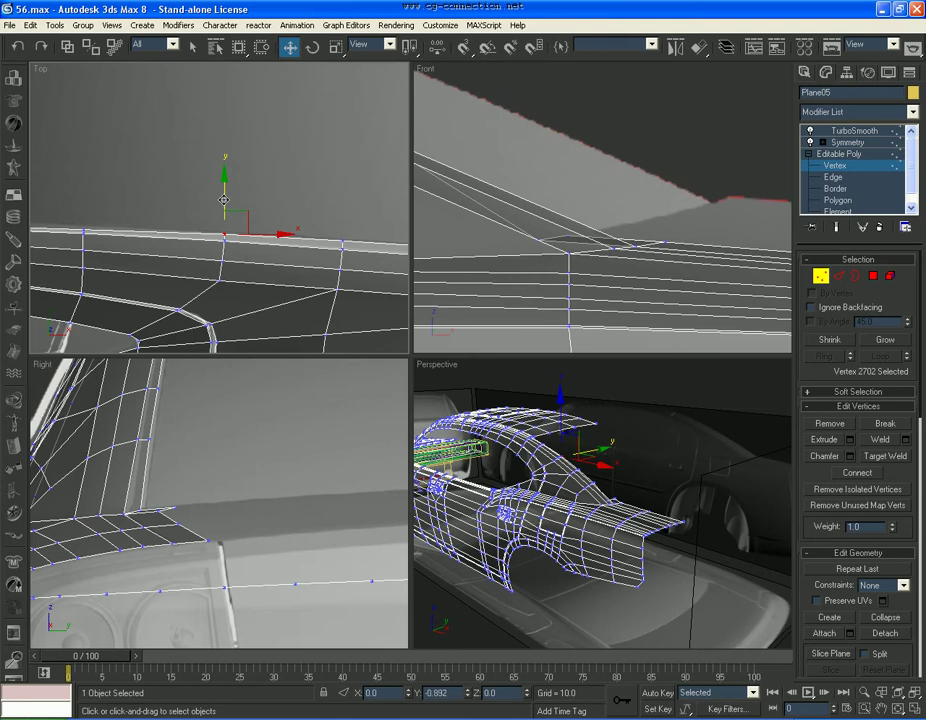
click(252, 203)
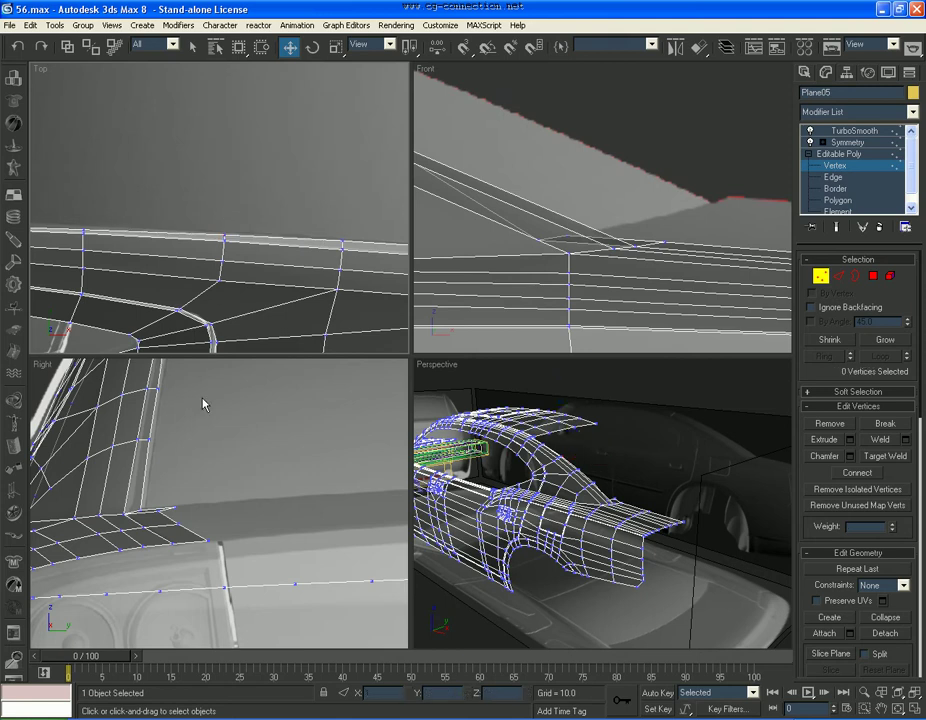
scroll(176, 500, up, 2)
scroll(178, 555, up, 2)
Step: Move the first trunk-lip corner vertex down to match the body
click(162, 514)
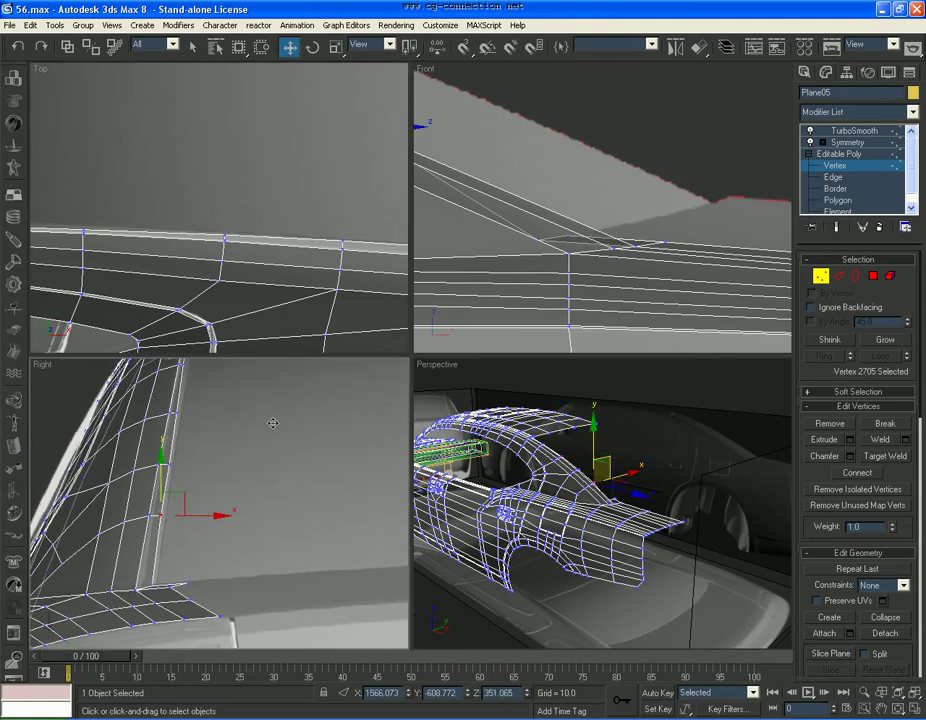
scroll(610, 316, up, 4)
click(518, 187)
drag(518, 187, 518, 220)
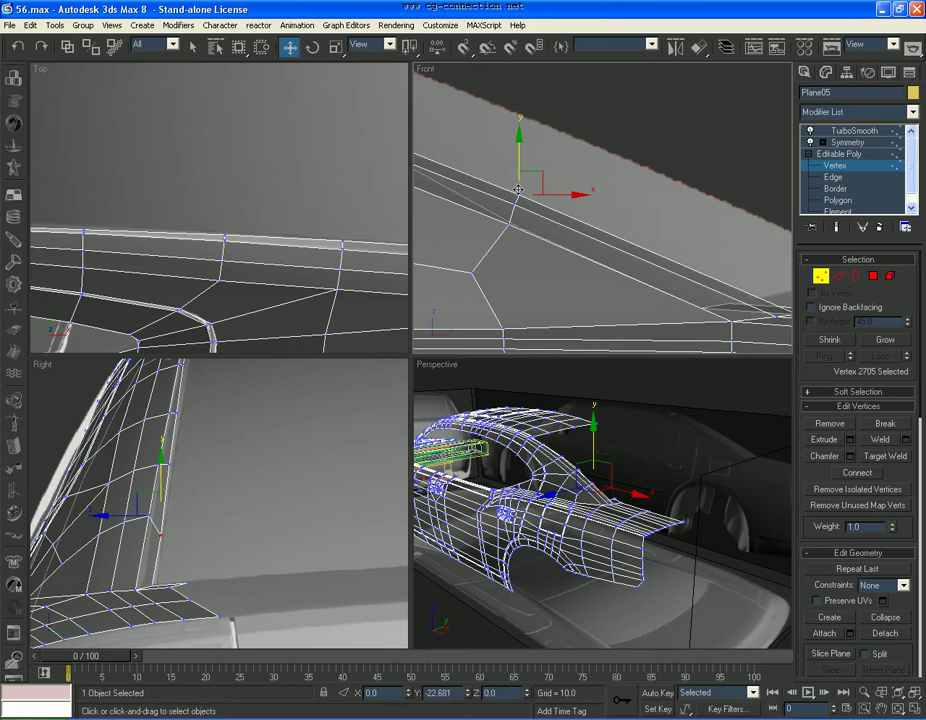
Step: Lower the next vertex along the lip slightly
middle_drag(240, 410, 217, 478)
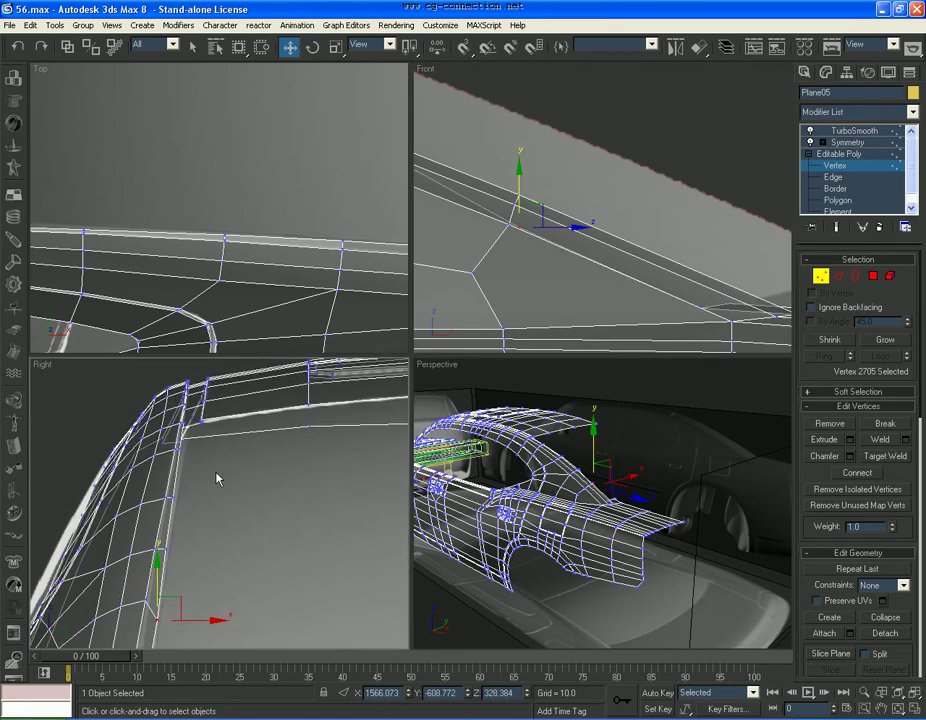
click(183, 434)
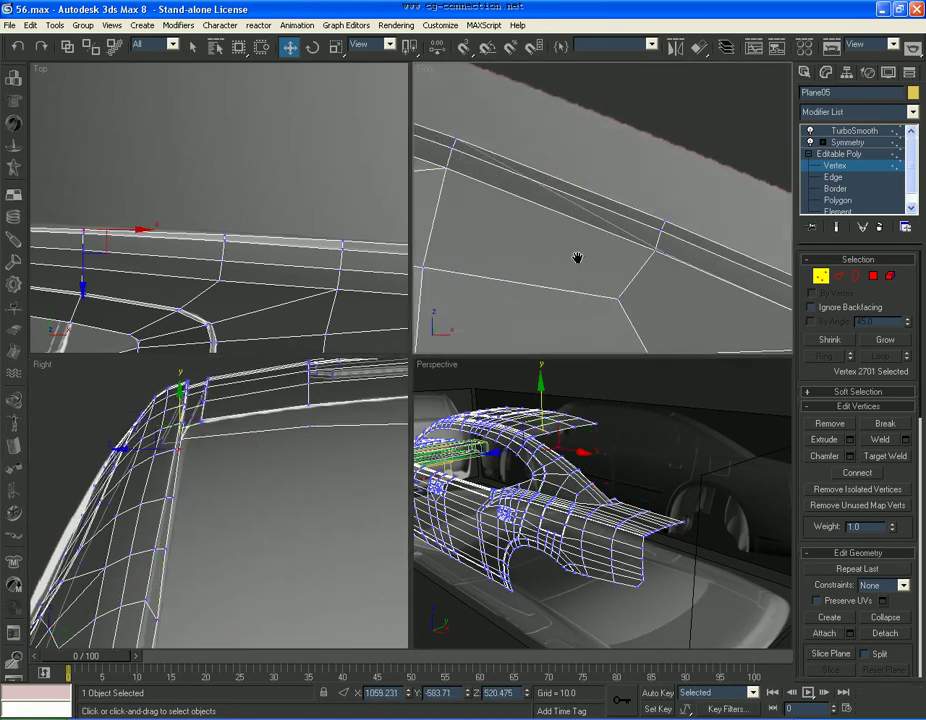
middle_drag(579, 259, 717, 269)
scroll(186, 426, up, 5)
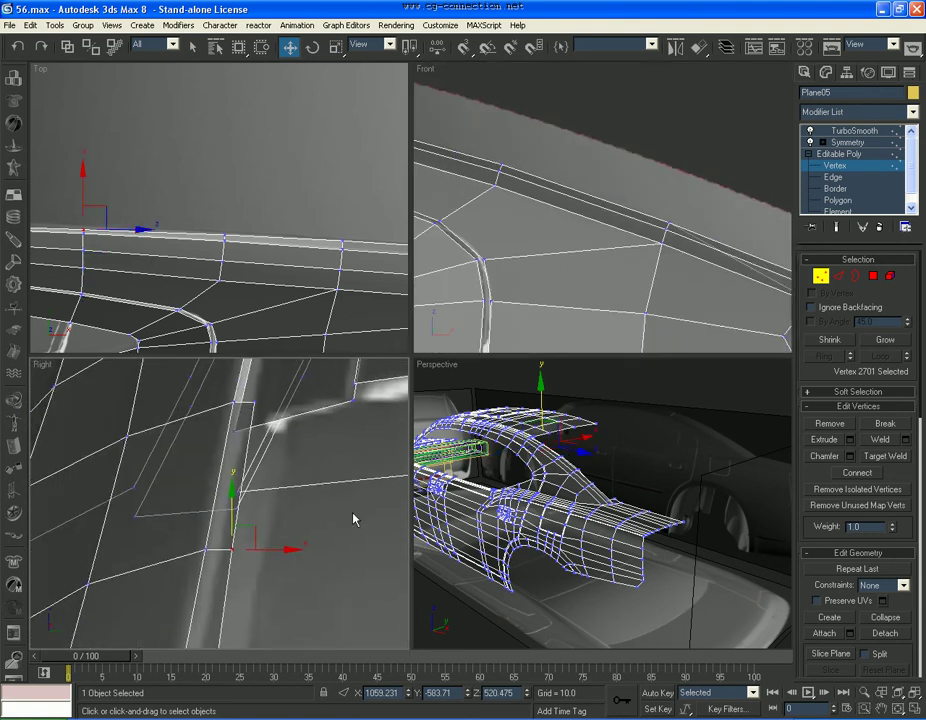
scroll(621, 235, down, 3)
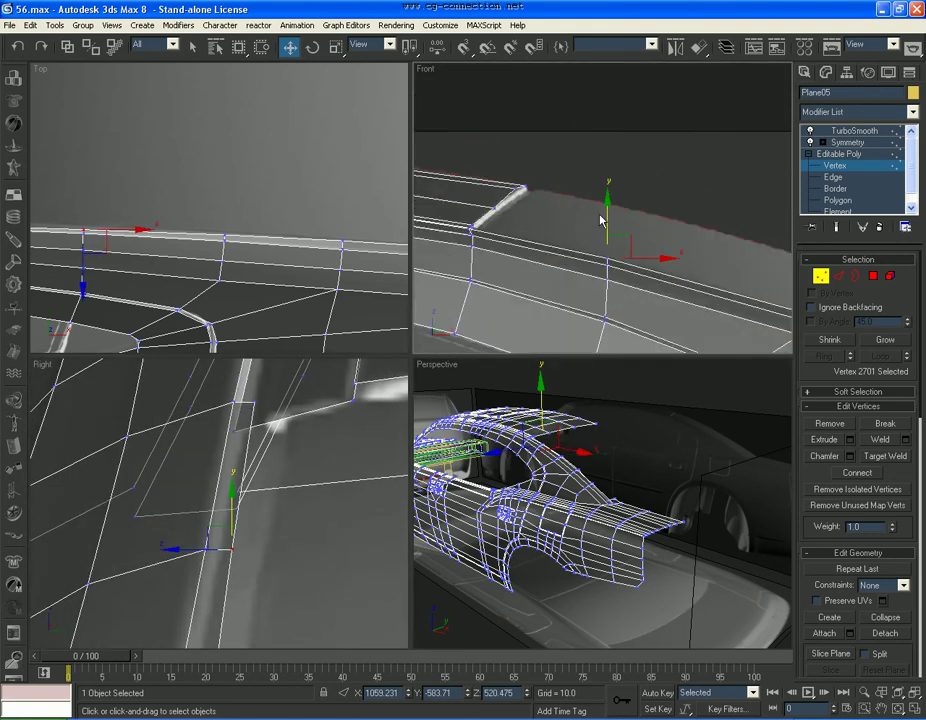
drag(232, 515, 235, 540)
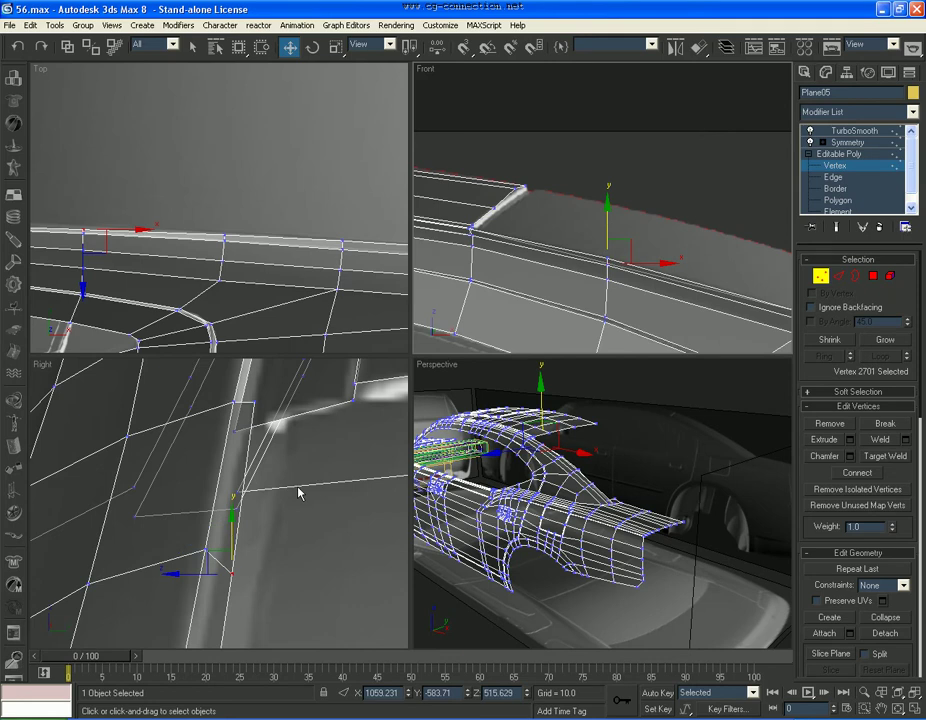
Step: Move the neighbouring lip vertex down to follow the lip
scroll(298, 492, down, 2)
scroll(215, 587, down, 2)
click(210, 607)
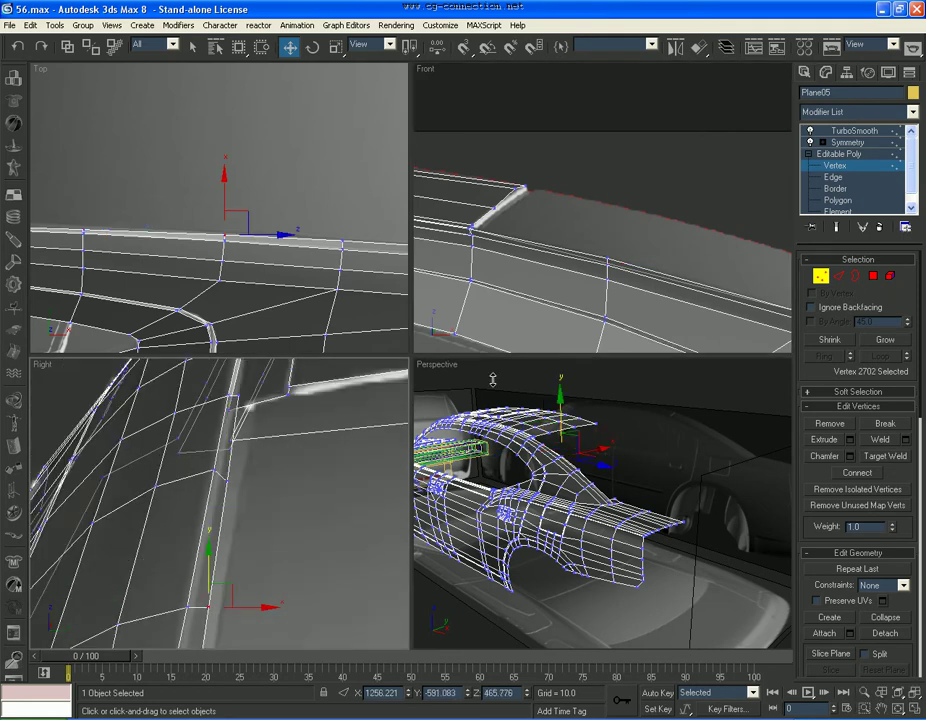
scroll(590, 254, down, 2)
drag(640, 200, 641, 212)
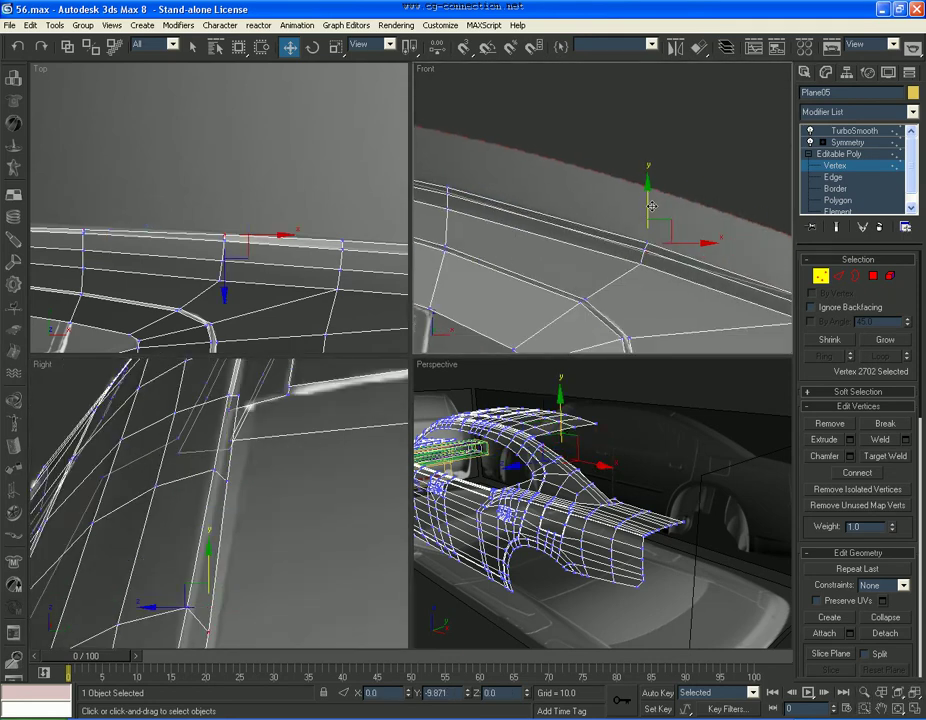
Step: Pull another vertex further along the lip down in two moves
scroll(601, 225, up, 2)
scroll(222, 513, down, 2)
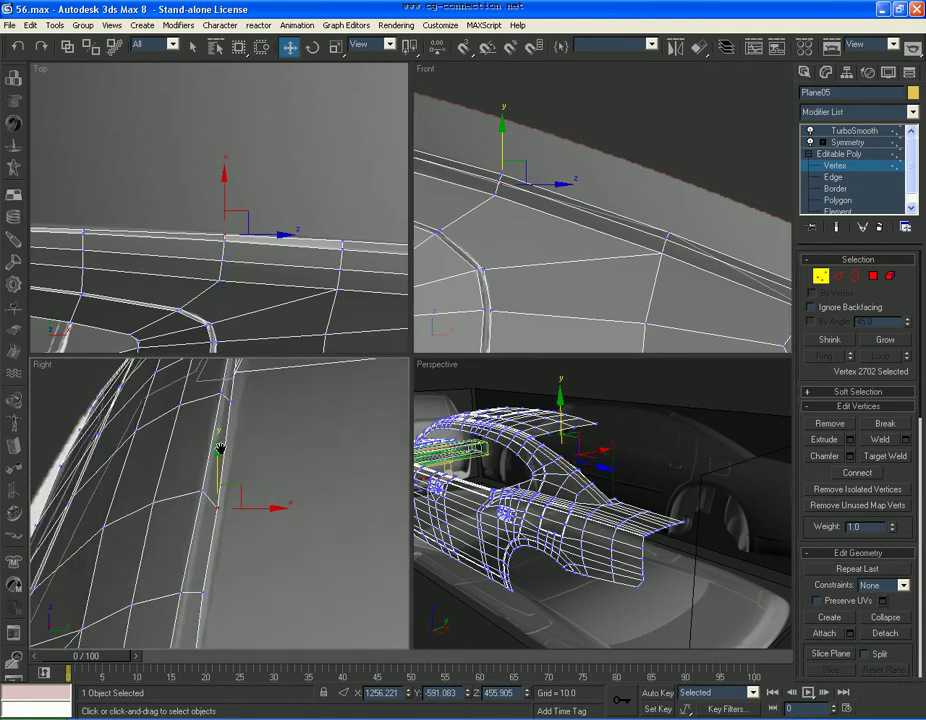
scroll(208, 565, down, 1)
click(206, 567)
scroll(550, 262, up, 2)
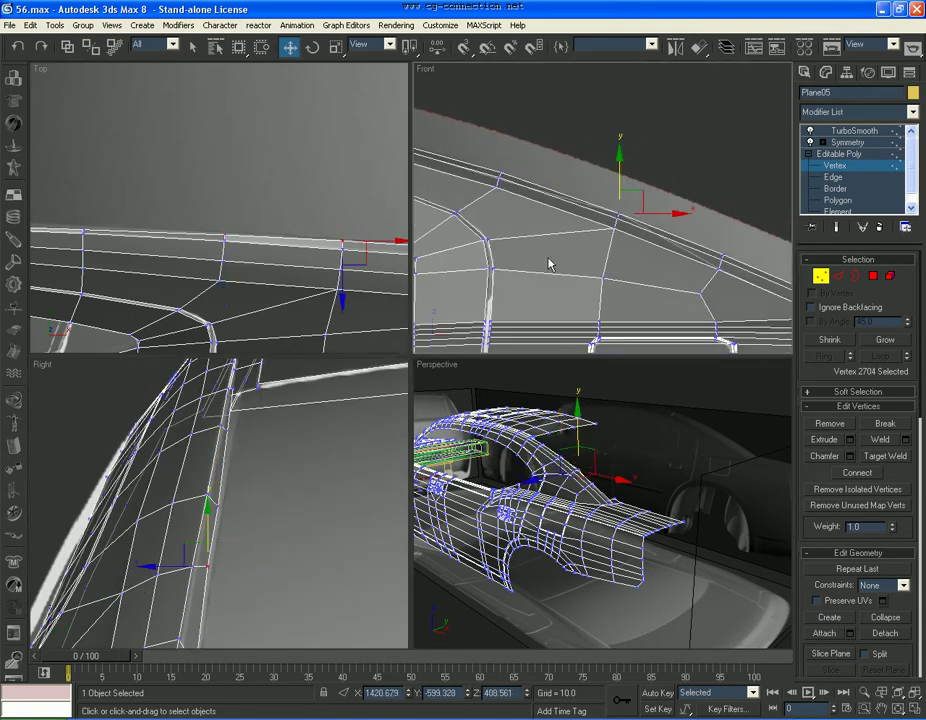
drag(617, 174, 620, 190)
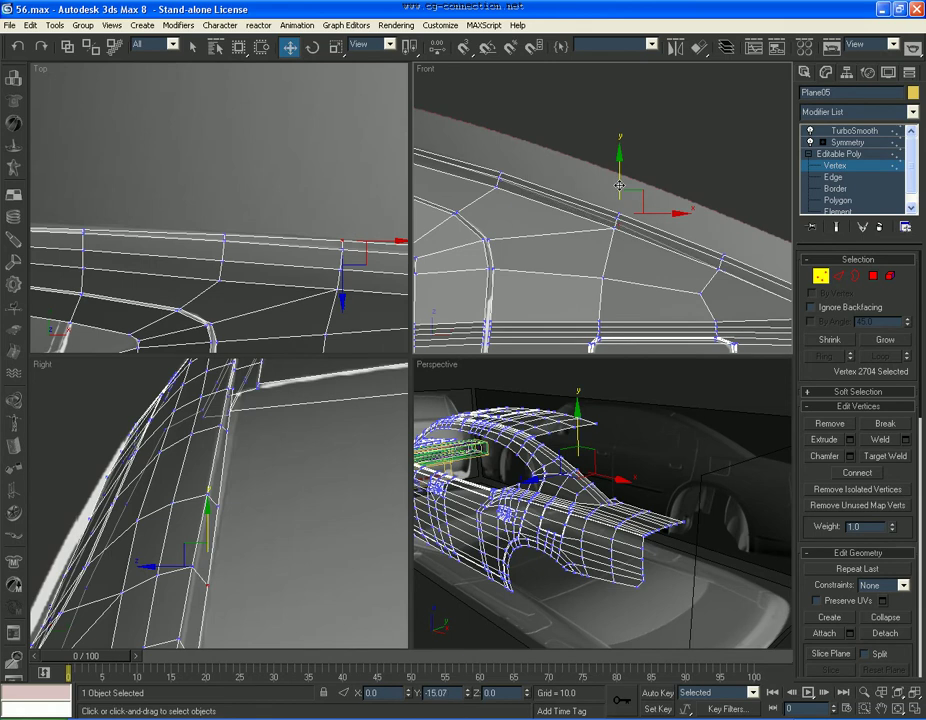
drag(620, 190, 593, 194)
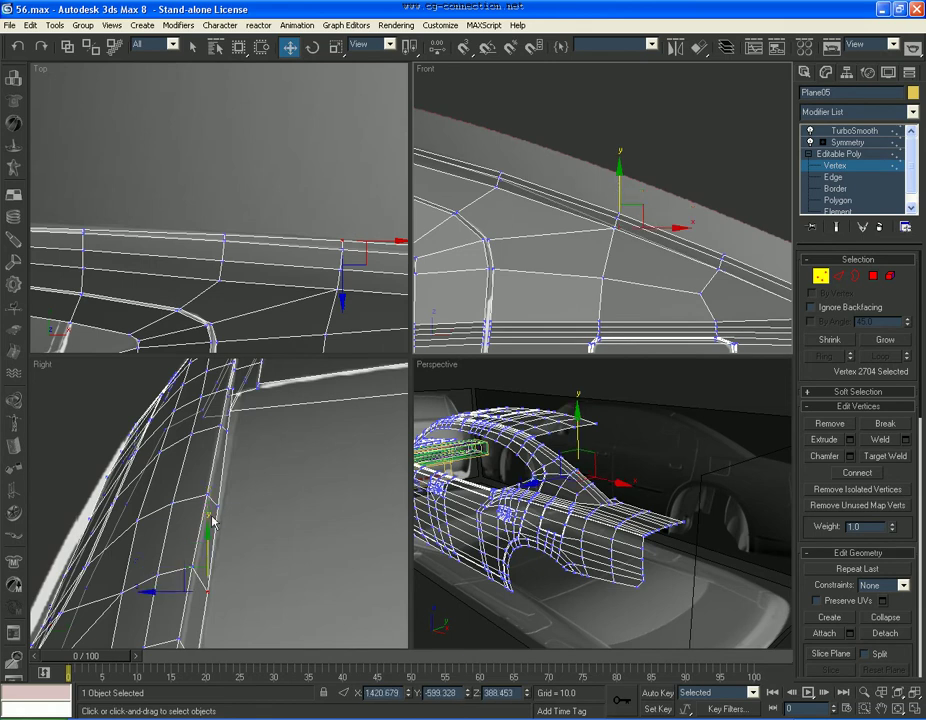
Step: Lower the adjacent lip vertex, nudge the upper lip vertex down, then deselect
drag(217, 507, 223, 478)
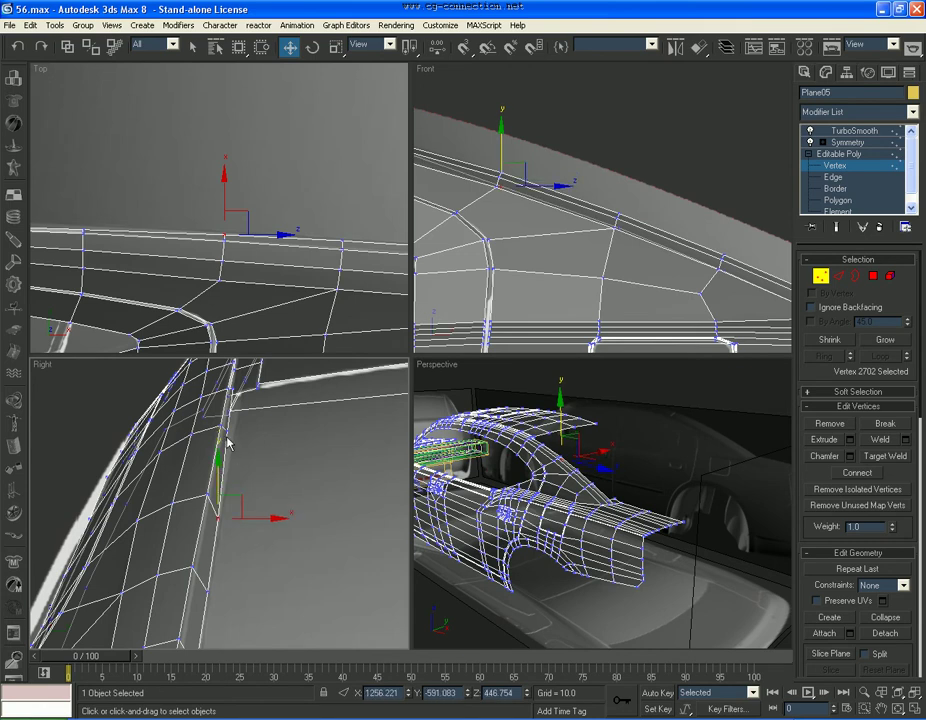
click(228, 388)
drag(228, 386, 230, 391)
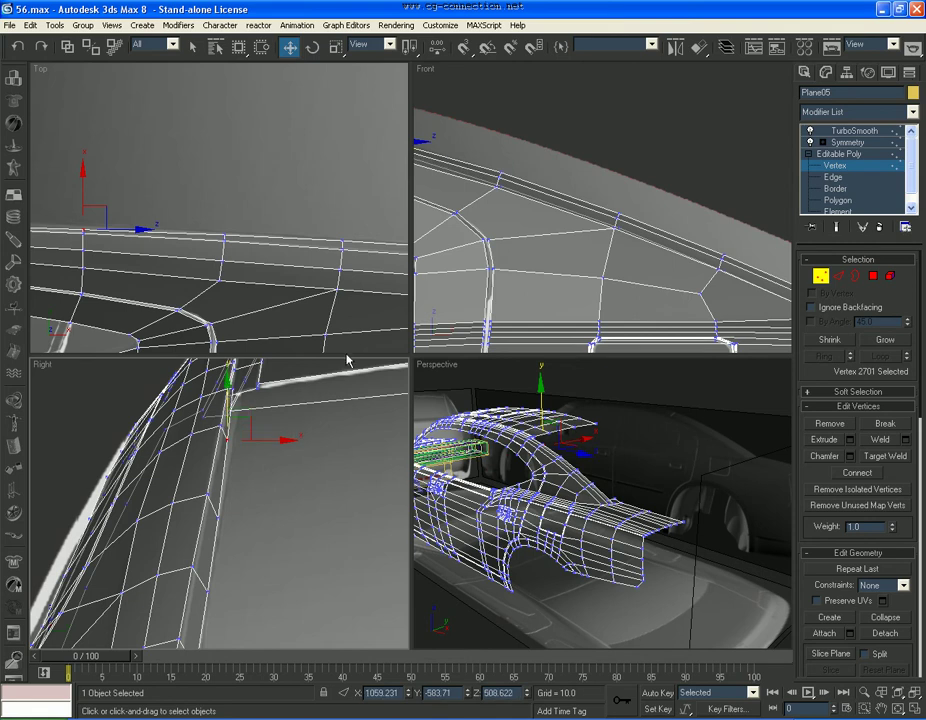
scroll(625, 197, up, 3)
scroll(625, 197, up, 2)
scroll(625, 197, up, 2)
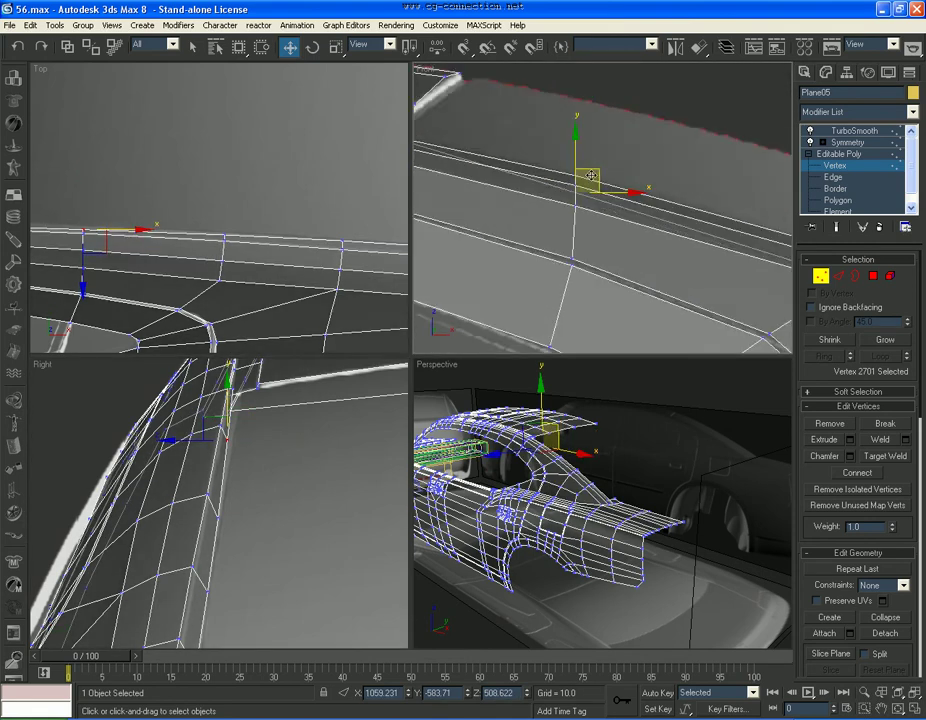
click(641, 292)
Step: Preview the trunk lid with the TurboSmooth modifier's smoothing shown
middle_drag(663, 432, 613, 487)
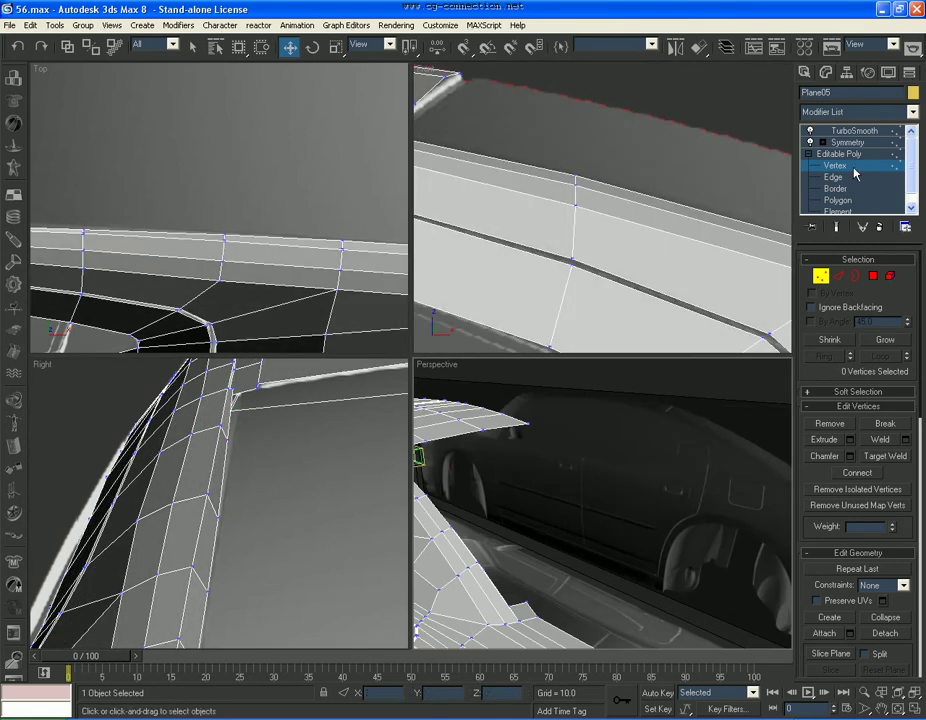
click(855, 131)
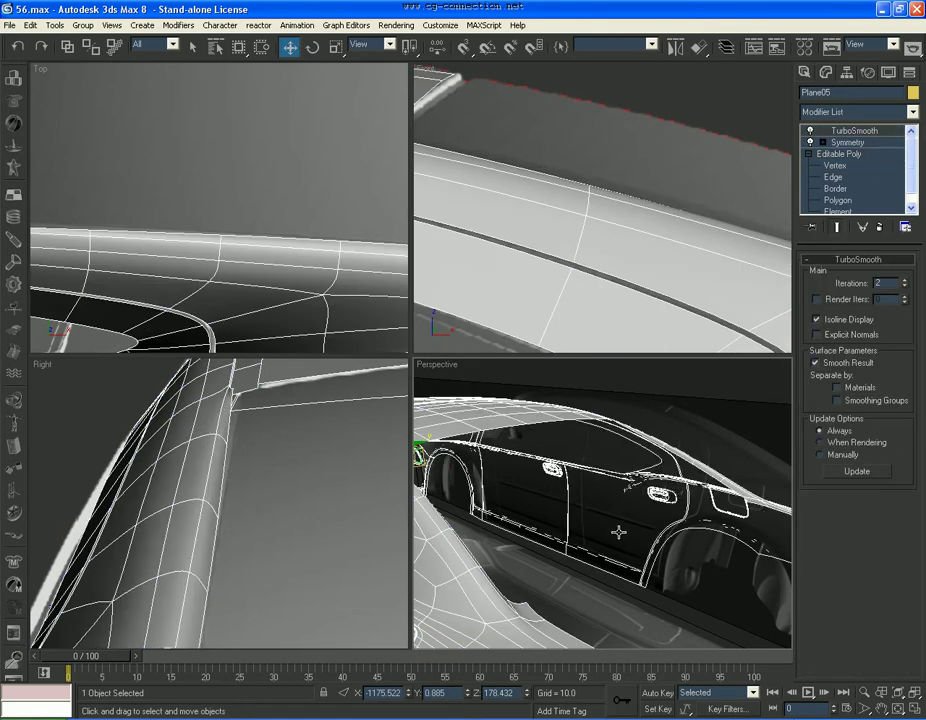
key(shift+z)
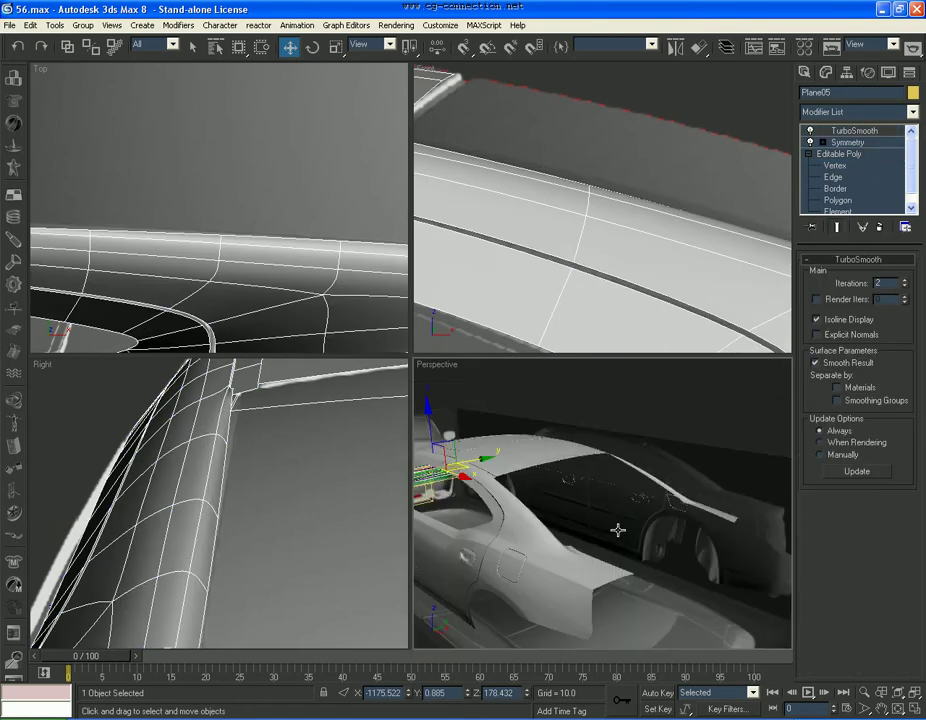
Step: Extend the trunk lip downward with a new polygon strip from its lower edges
click(848, 178)
scroll(243, 262, up, 2)
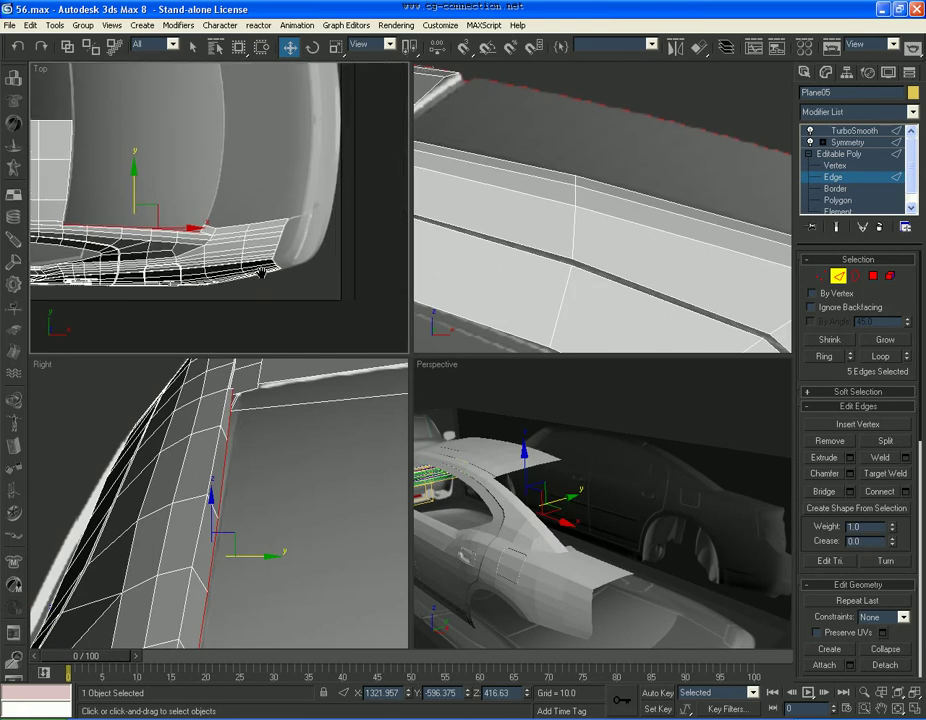
scroll(243, 262, up, 2)
click(243, 259)
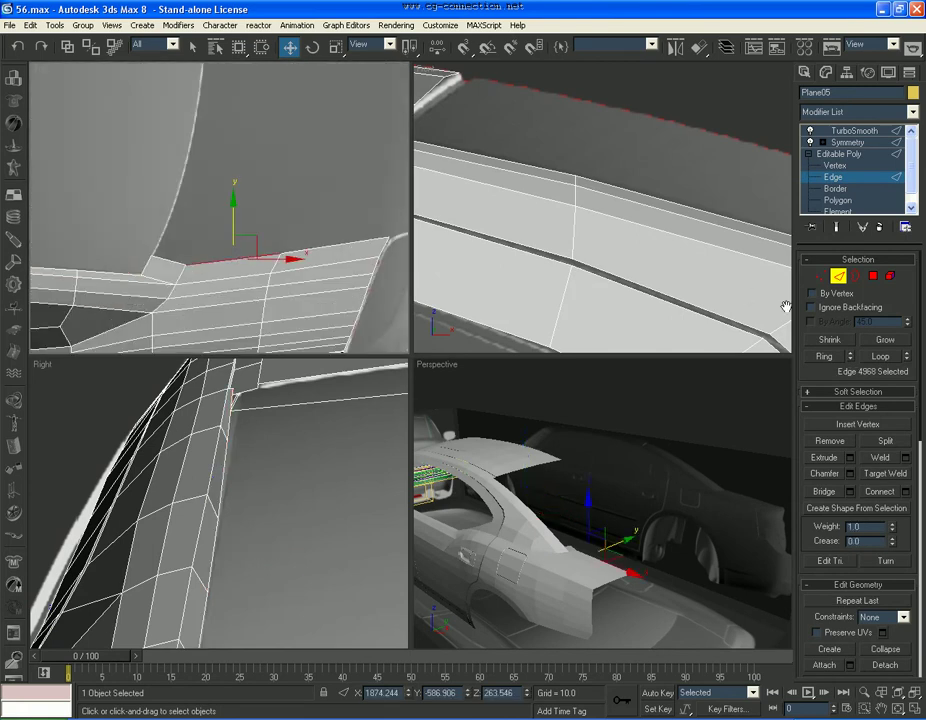
scroll(238, 256, down, 3)
scroll(236, 260, down, 2)
shift+drag(236, 288, 242, 151)
Step: Slide the new lip edges sideways in Top view to fit the body
right_click(661, 244)
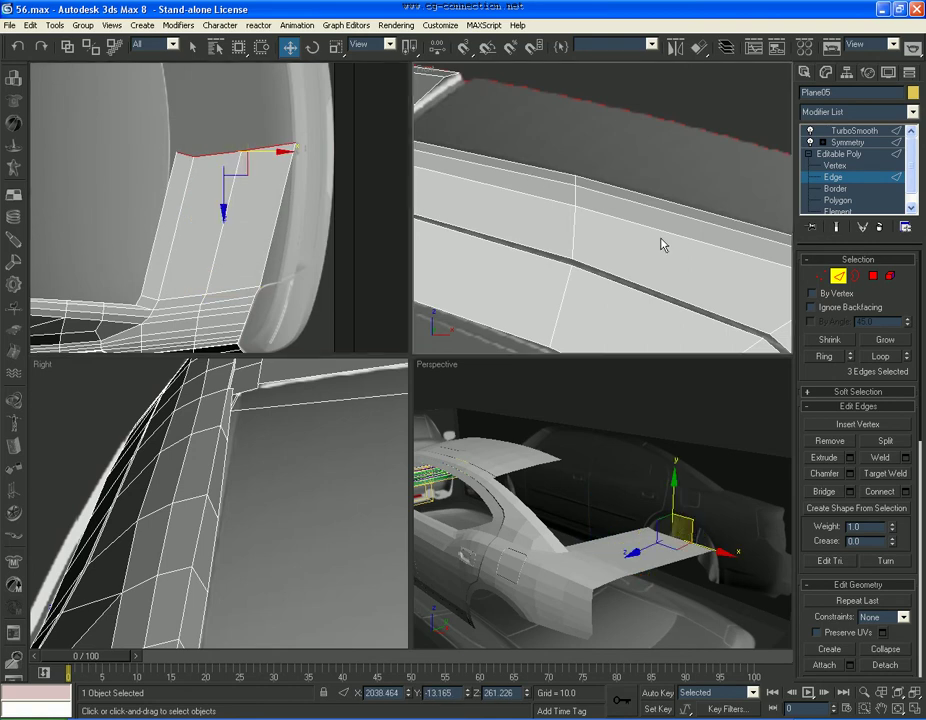
drag(907, 537, 911, 398)
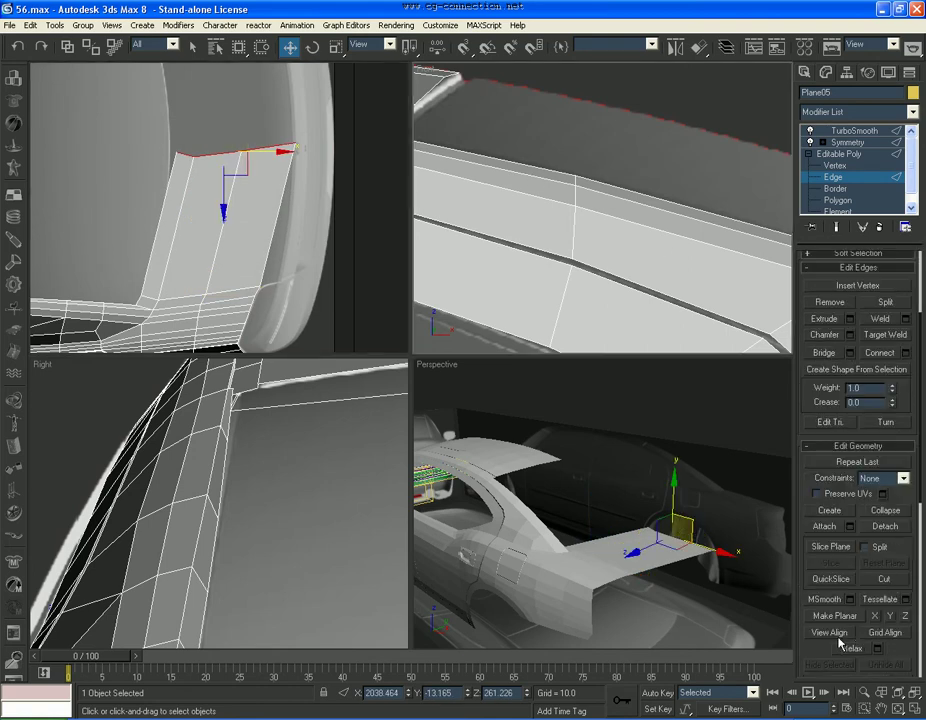
right_click(248, 151)
mouse_move(248, 151)
mouse_down()
mouse_move(258, 149)
mouse_move(248, 151)
mouse_up()
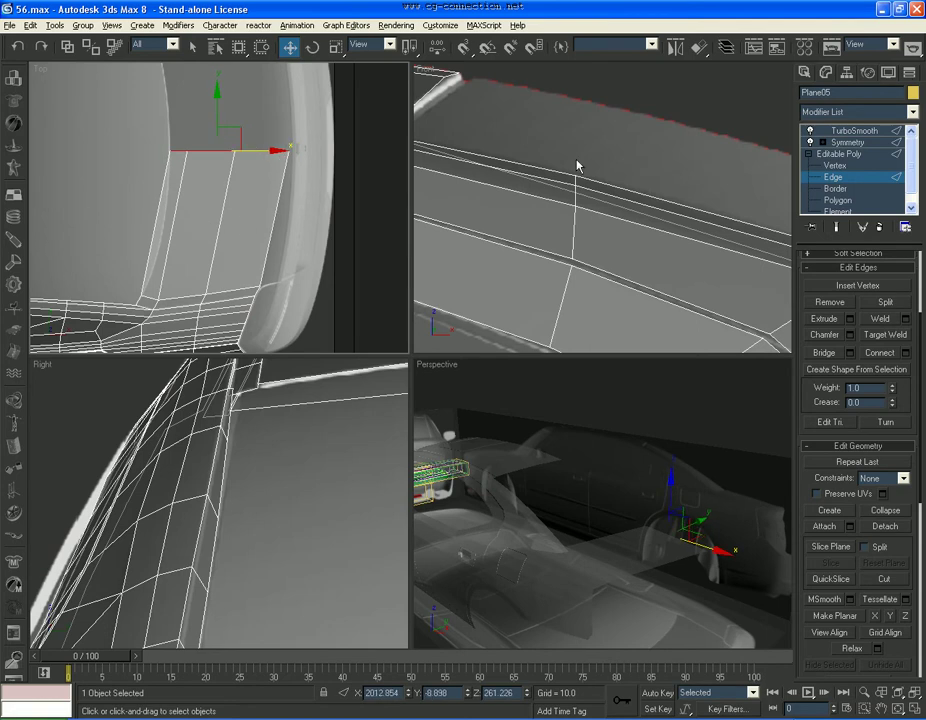
Step: Raise the lid's four top-row vertices along Y in Front view
click(835, 165)
click(290, 150)
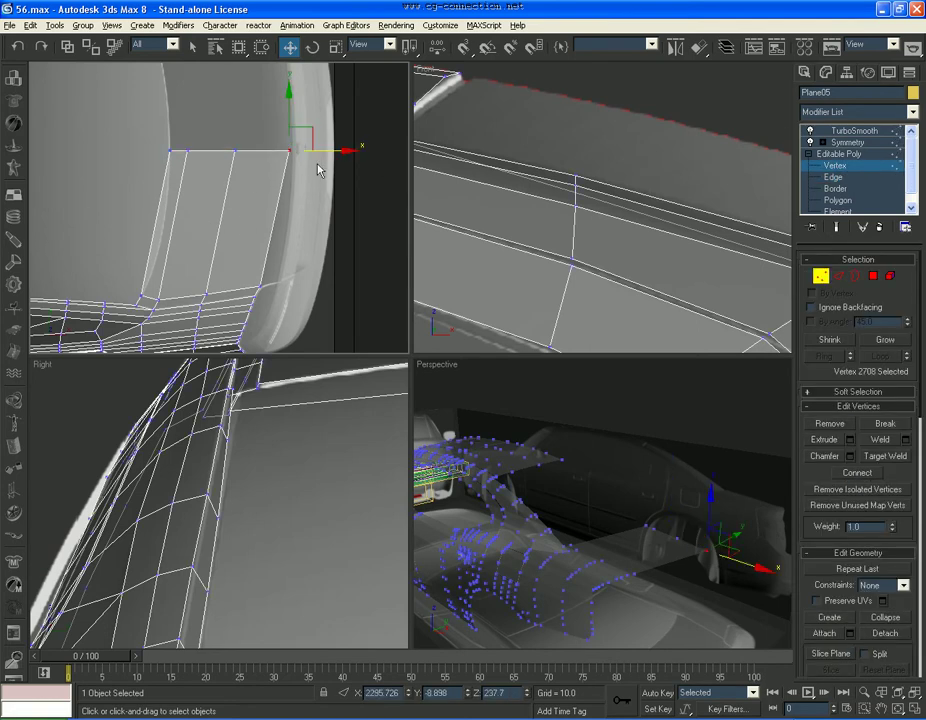
click(521, 207)
key(f)
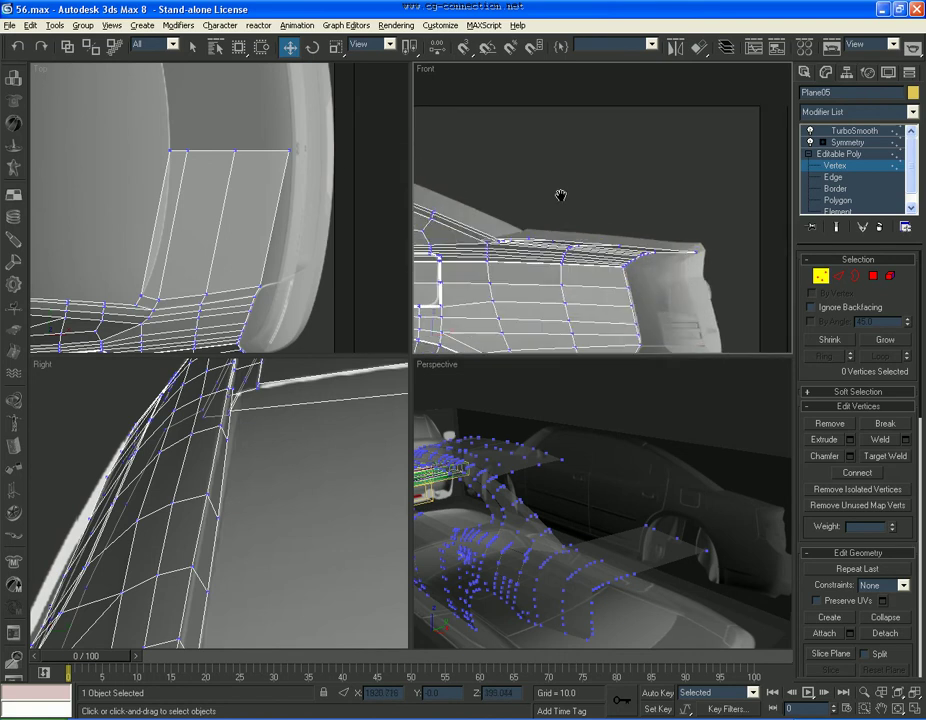
drag(300, 118, 149, 192)
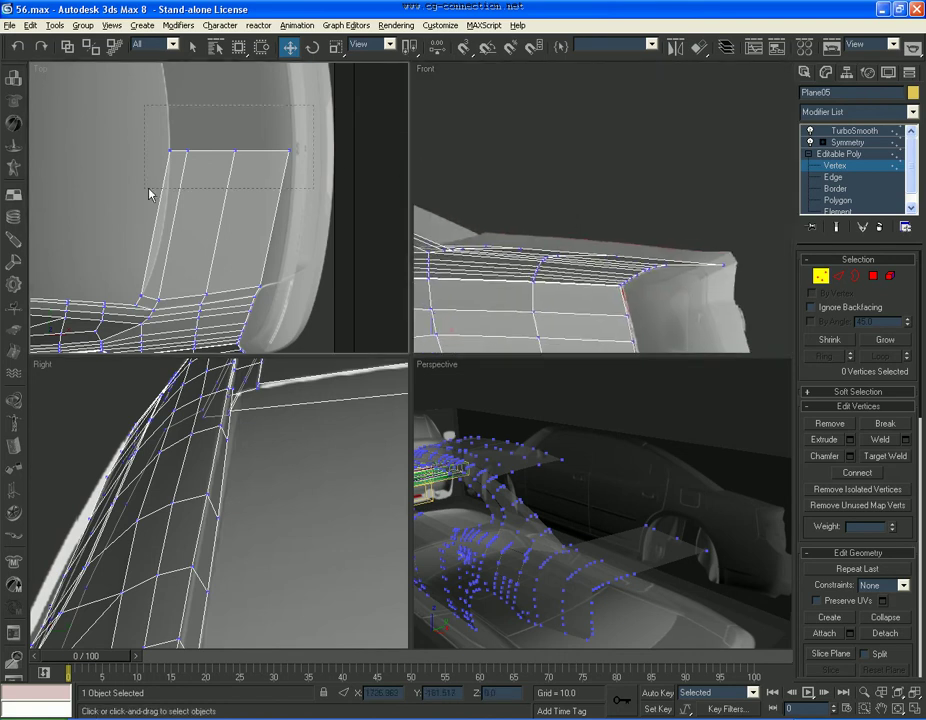
drag(587, 209, 586, 195)
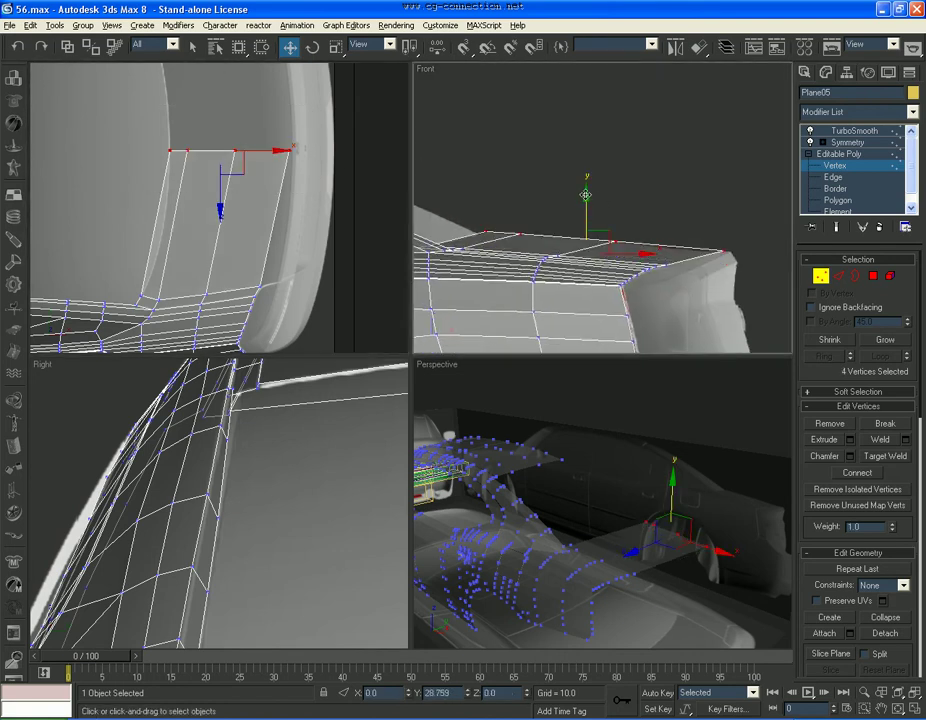
Step: Shift the lid's outer-edge vertices outward along X, then deselect
click(744, 238)
click(727, 251)
drag(730, 252, 738, 251)
click(703, 262)
click(616, 243)
scroll(618, 199, up, 3)
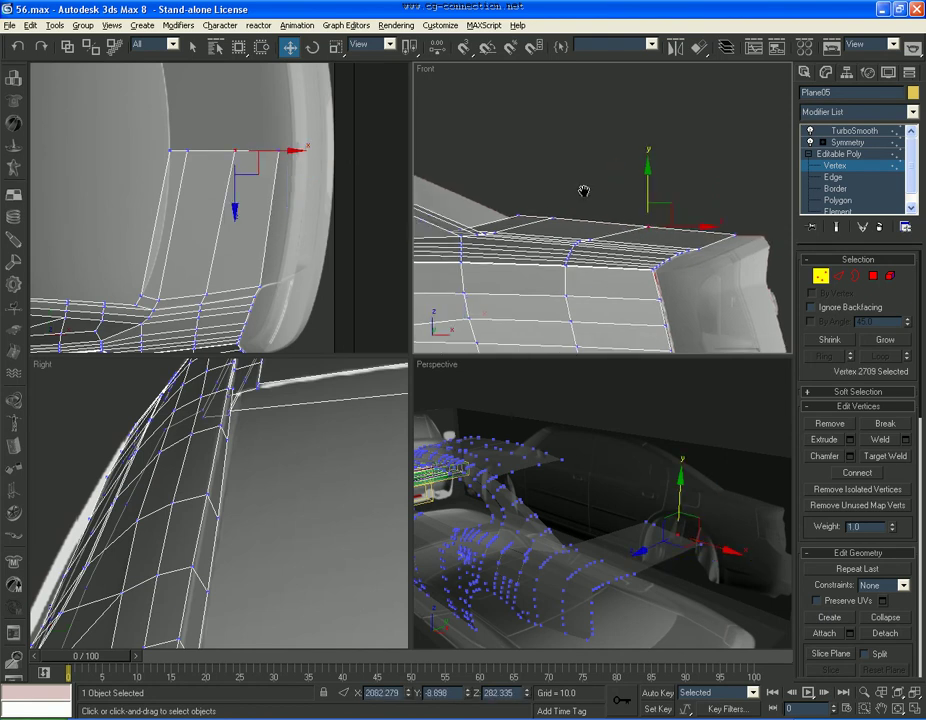
drag(577, 186, 490, 221)
click(639, 176)
scroll(587, 197, down, 3)
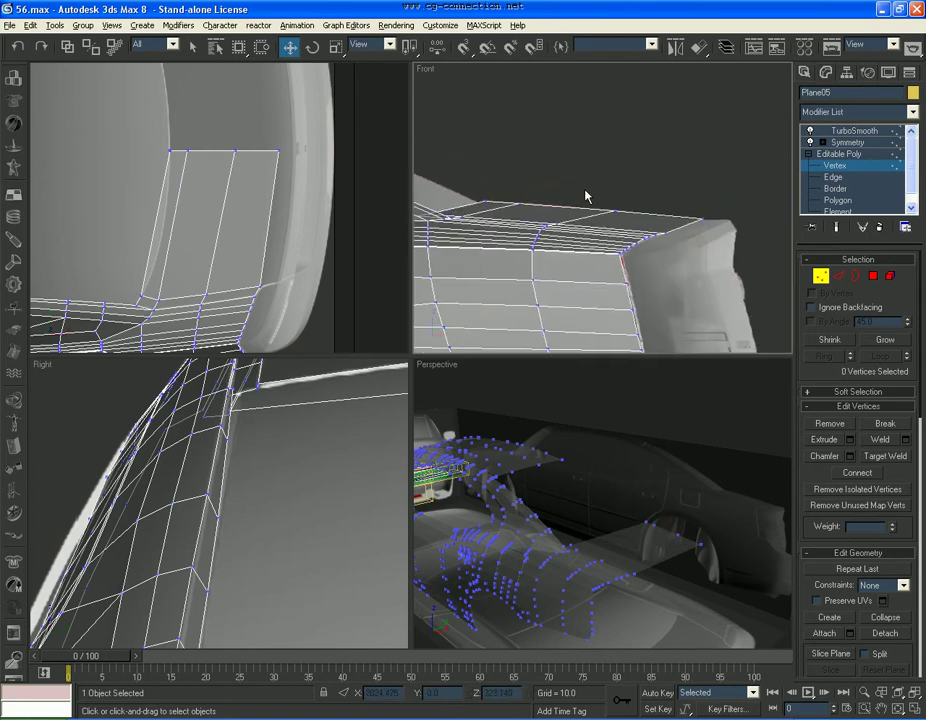
Step: At Edge level, select the ring of vertical edges across the trunk lid panel
click(833, 177)
click(301, 242)
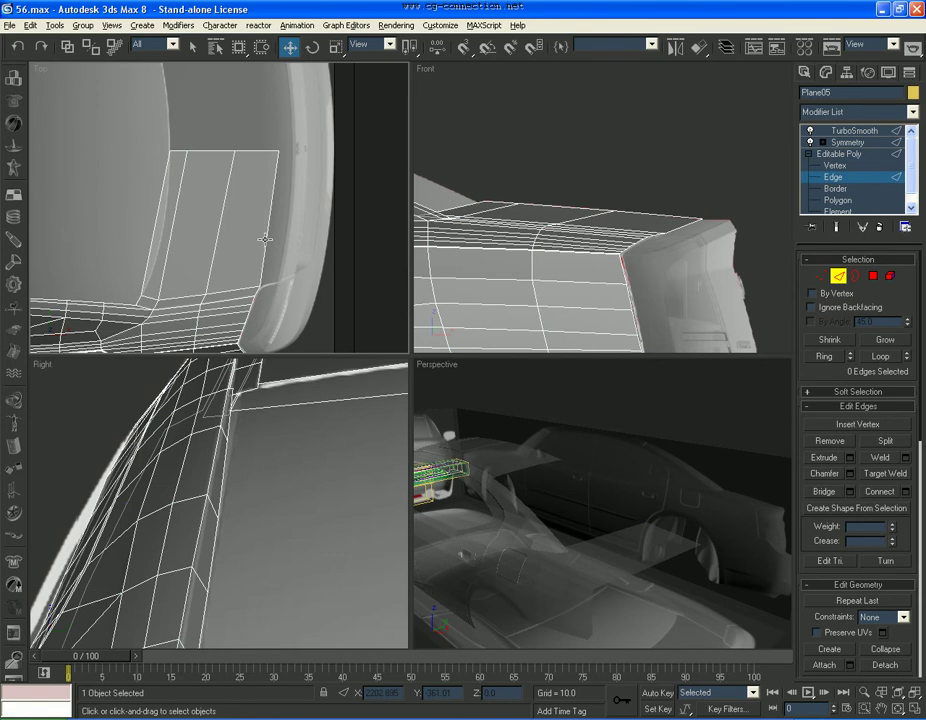
click(265, 239)
click(824, 356)
scroll(273, 217, up, 1)
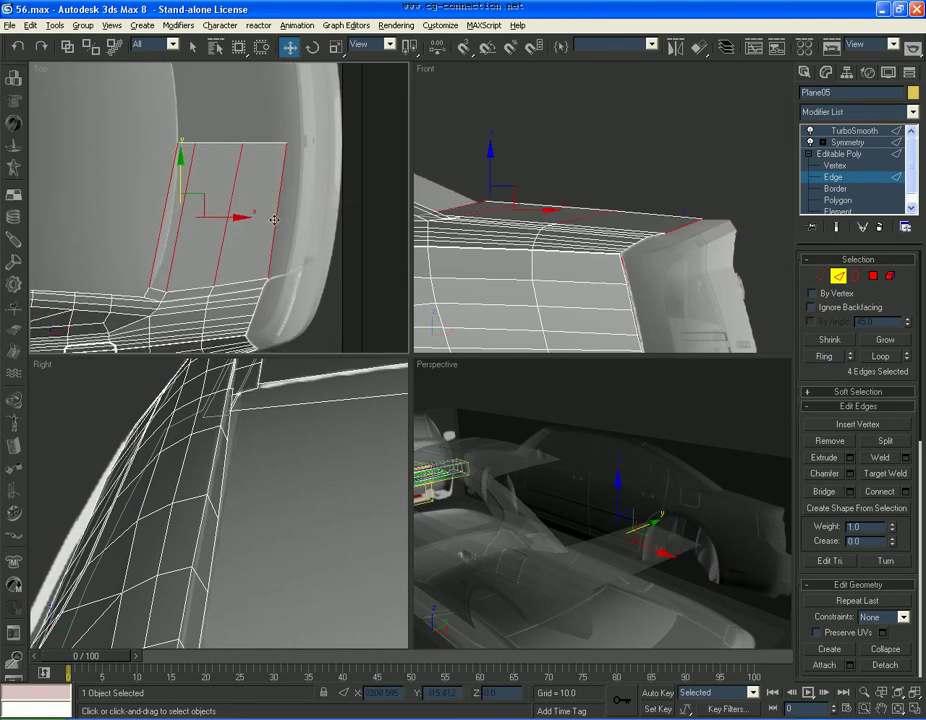
scroll(273, 217, up, 1)
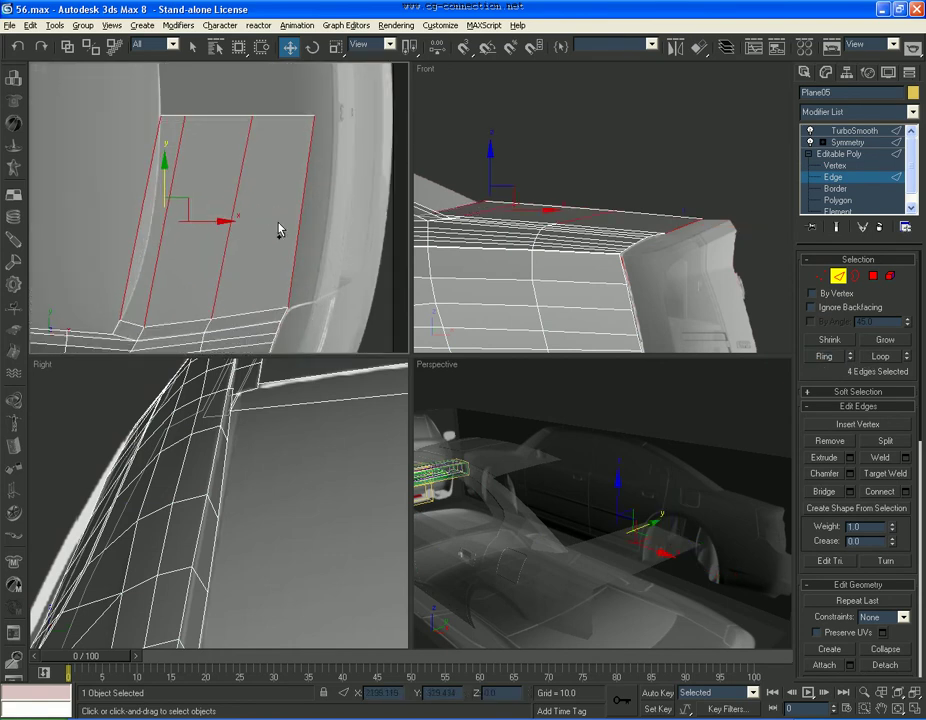
Step: Connect the edge ring with 3 segments, pinch 0 and slide 0
click(905, 493)
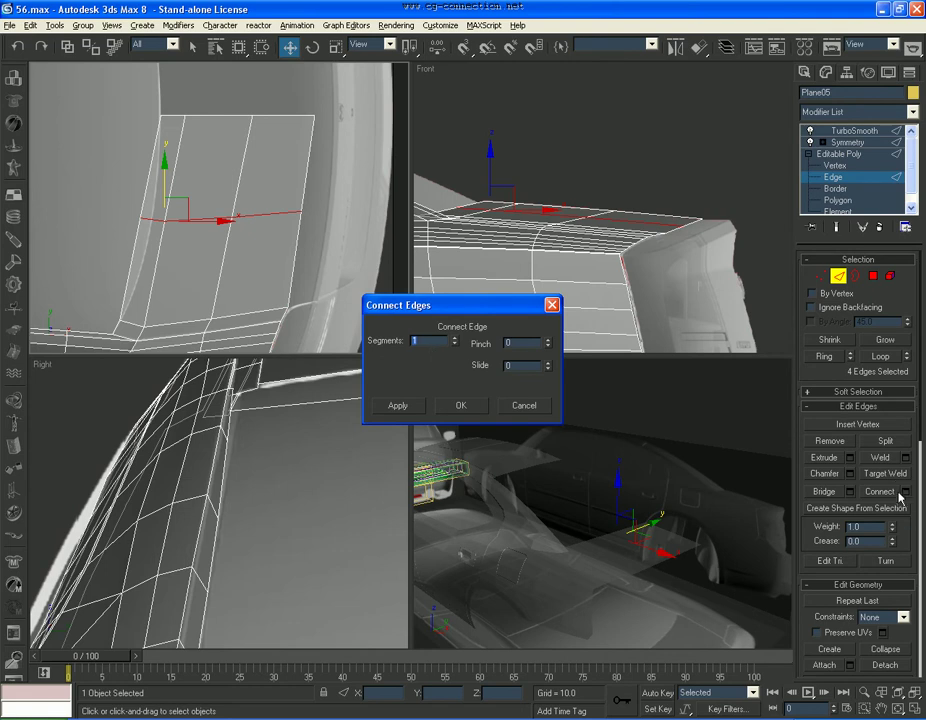
text(3)
key(Return)
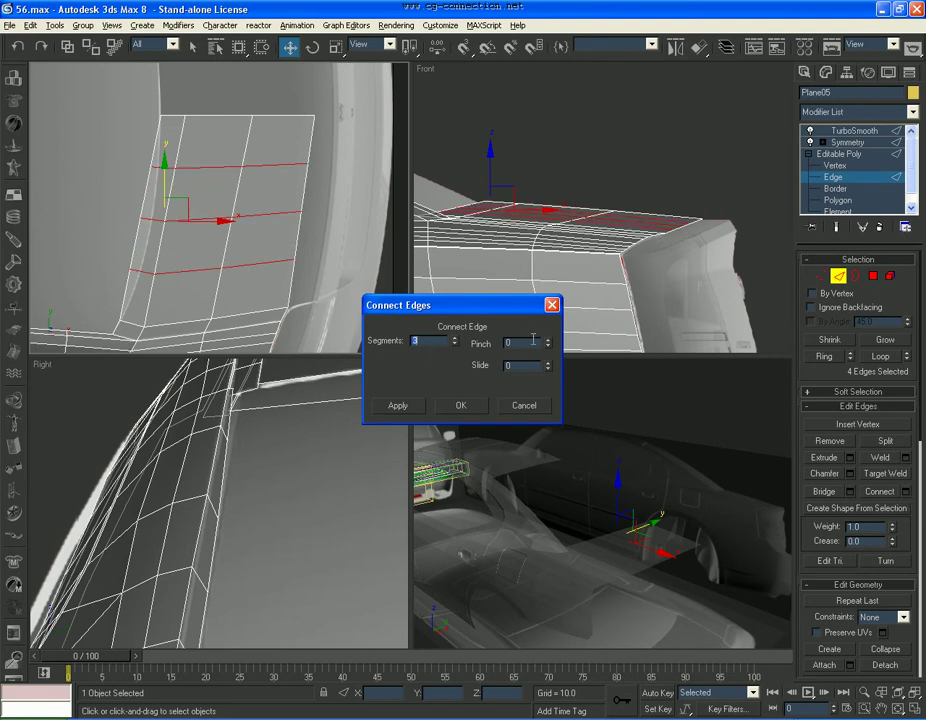
text(5)
key(Return)
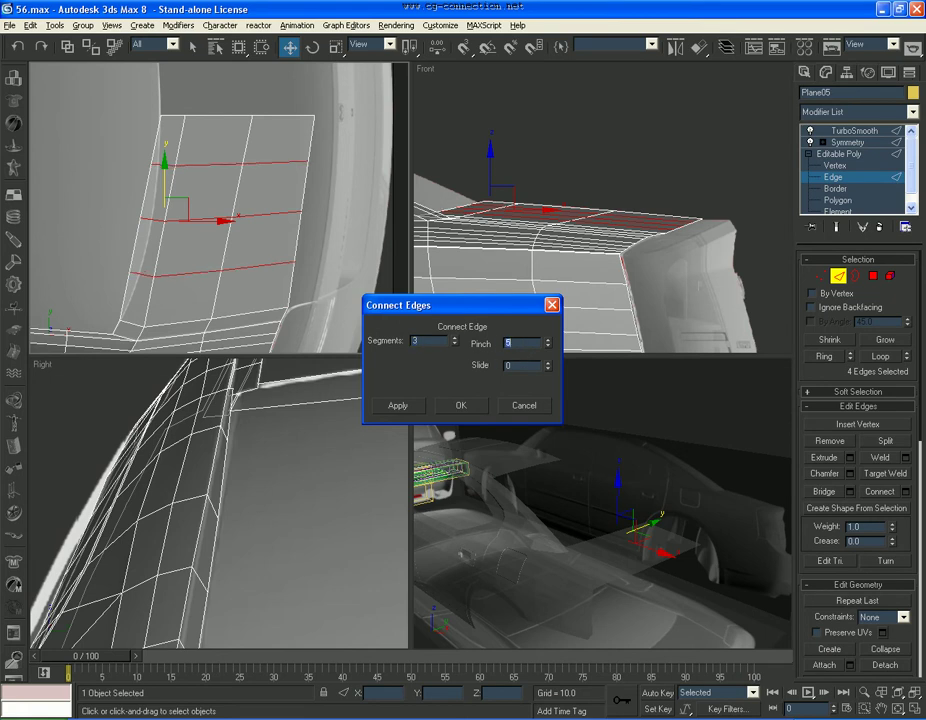
text(20)
key(Return)
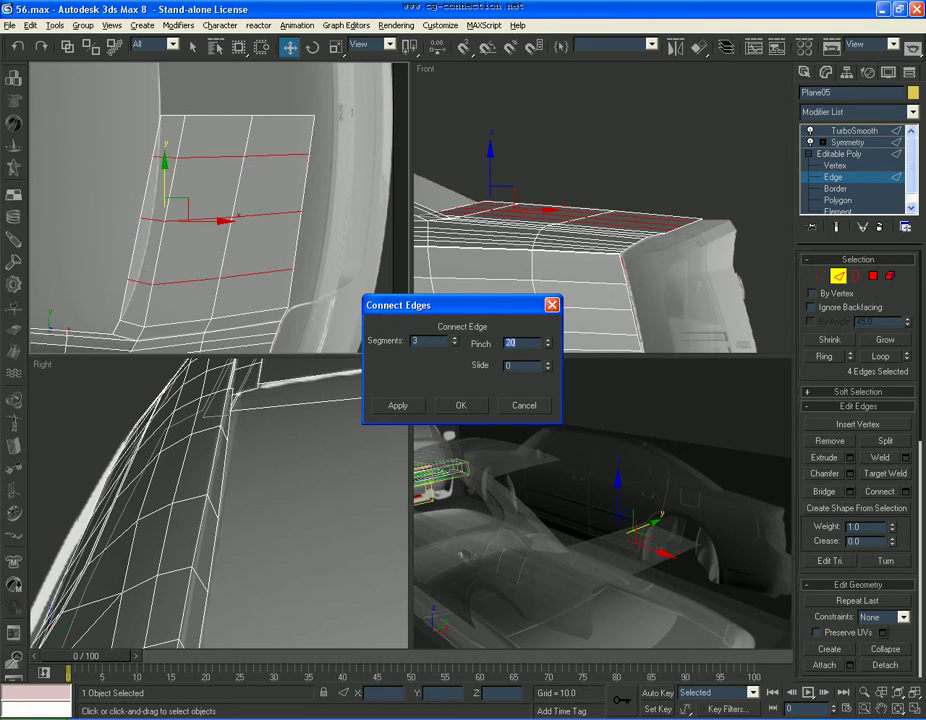
text(0)
key(Return)
text(20)
key(Return)
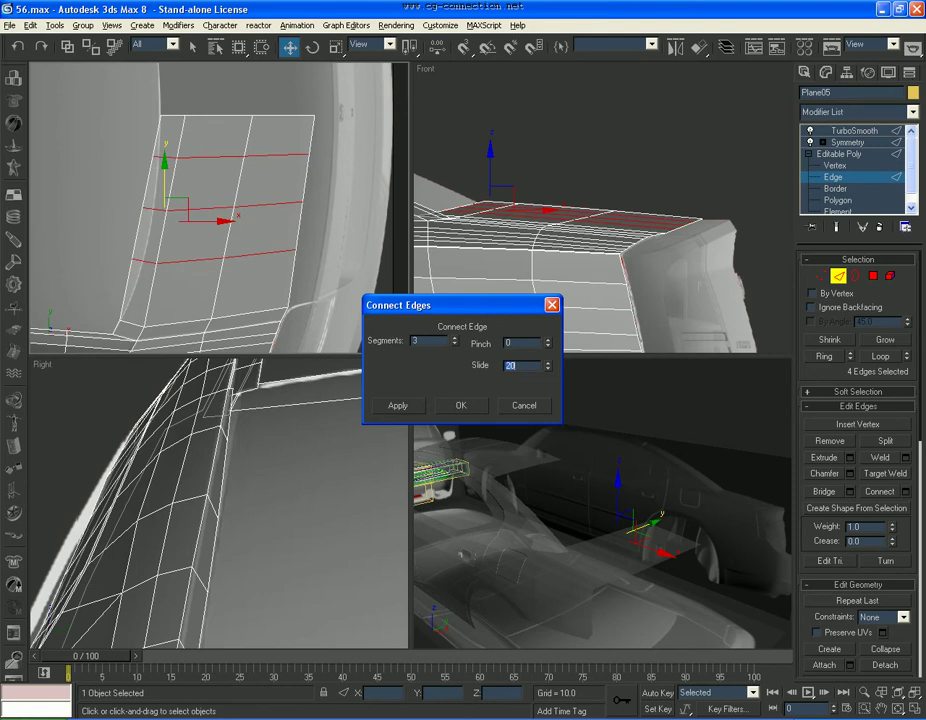
text(0)
key(Return)
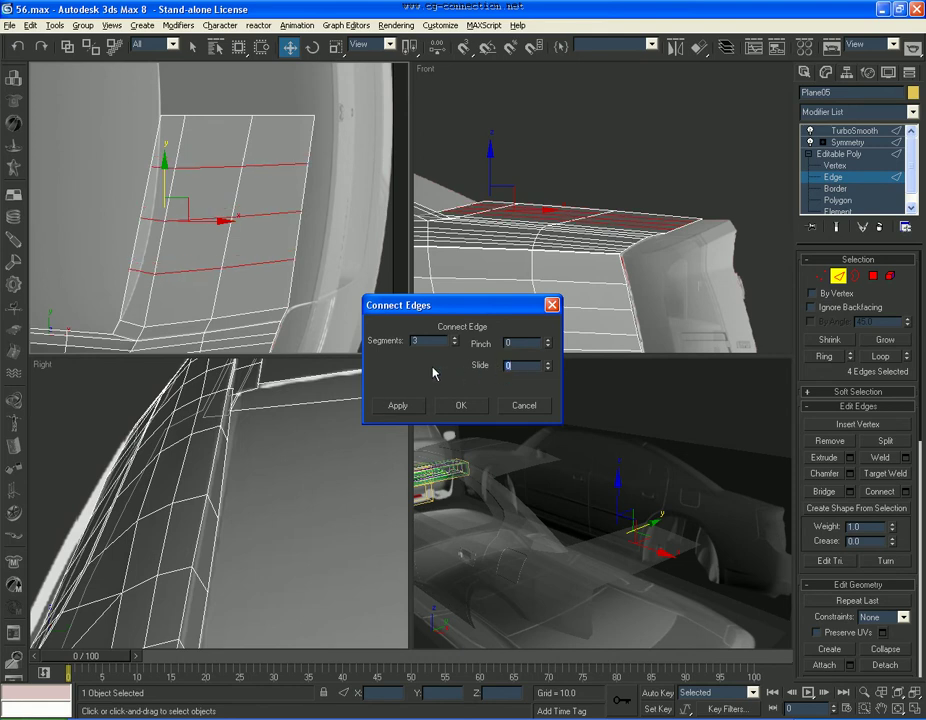
click(463, 404)
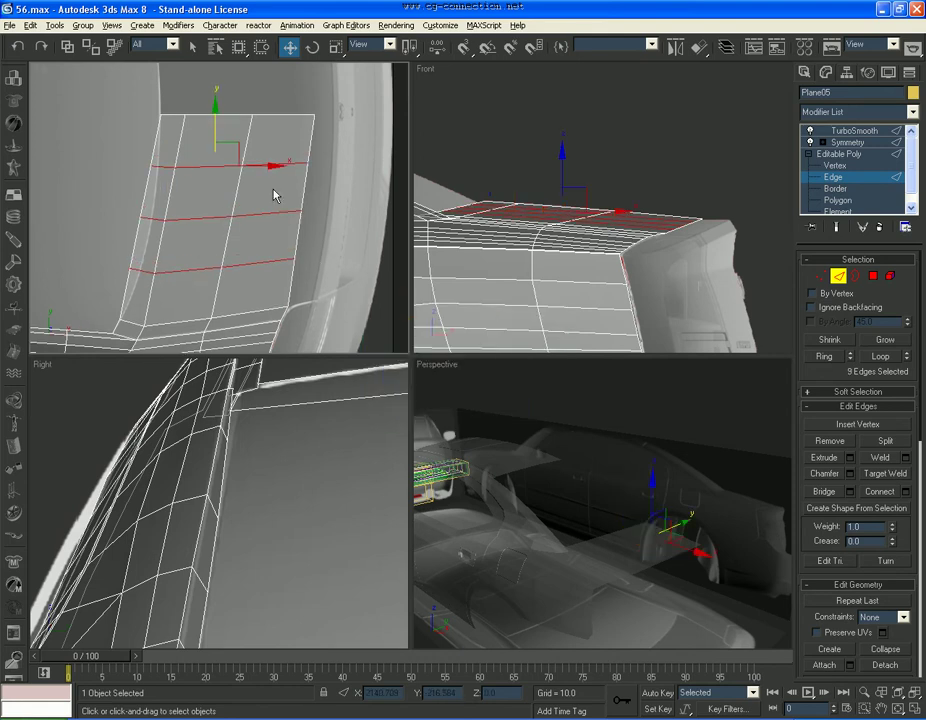
Step: Nudge the new edge loops slightly sideways, shifting one loop to the right
drag(263, 168, 267, 166)
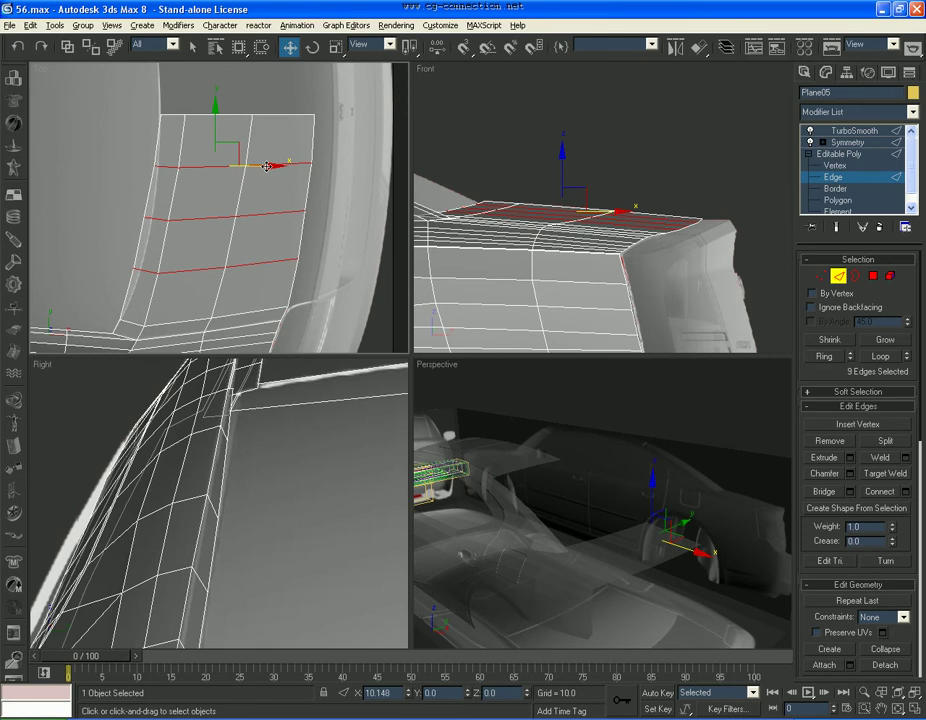
click(270, 216)
click(875, 356)
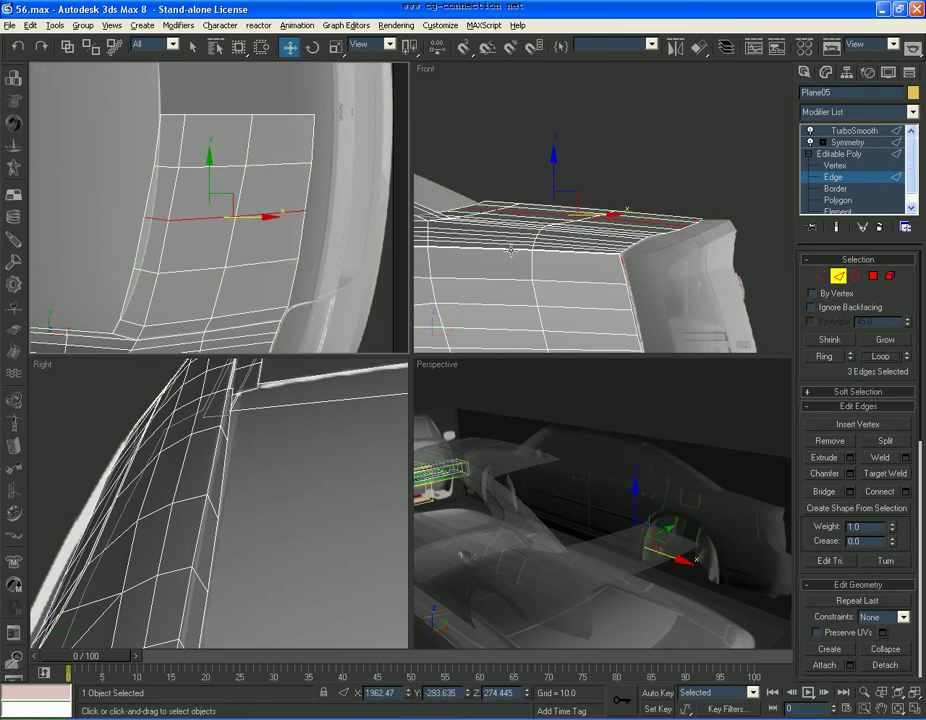
scroll(263, 219, up, 2)
drag(259, 218, 264, 214)
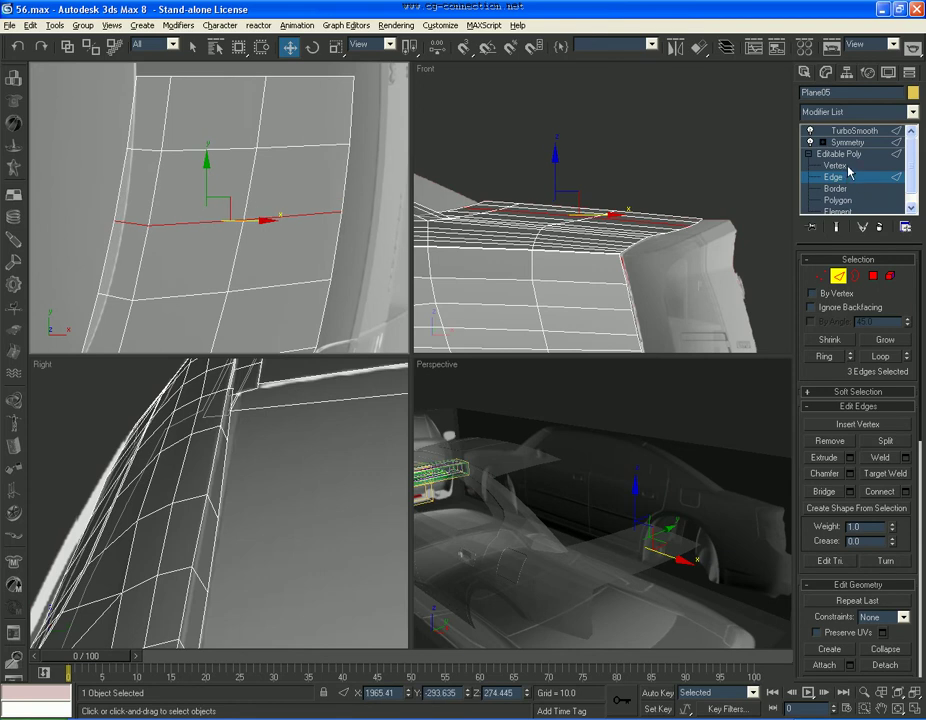
Step: Shift the vertices along the lid's left side slightly to the right
click(840, 166)
scroll(112, 160, down, 2)
drag(198, 289, 197, 287)
scroll(188, 272, up, 2)
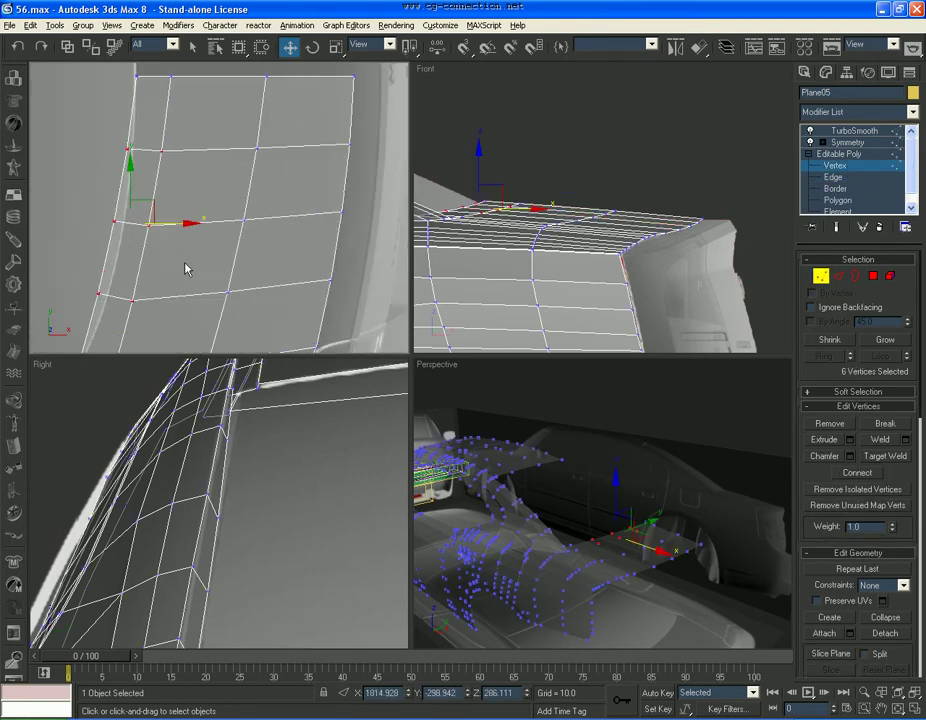
drag(178, 224, 183, 224)
drag(206, 138, 143, 172)
drag(178, 258, 180, 259)
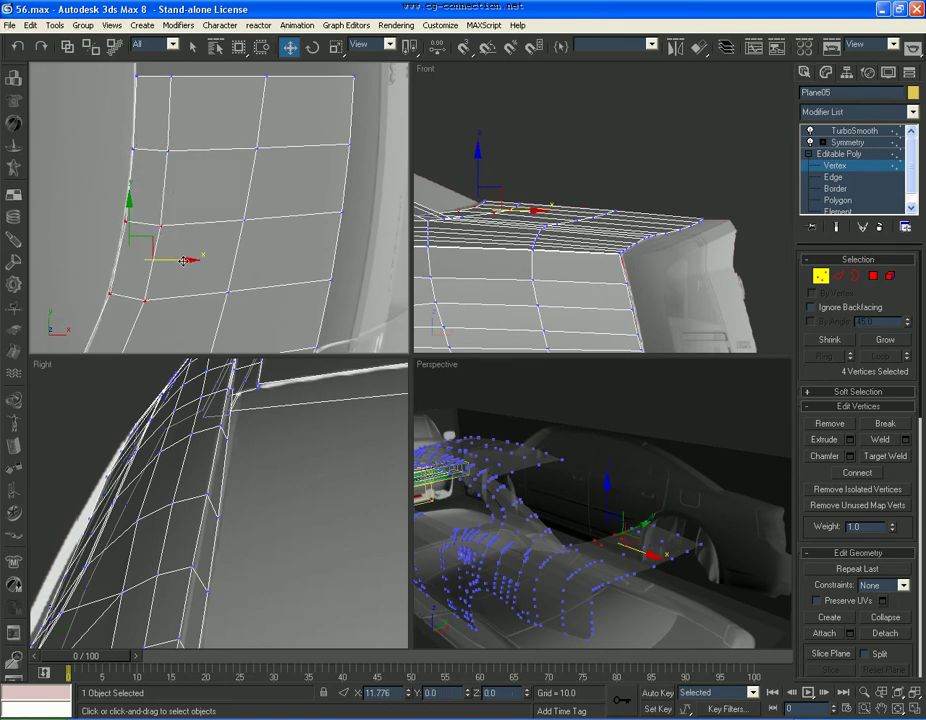
scroll(190, 207, up, 2)
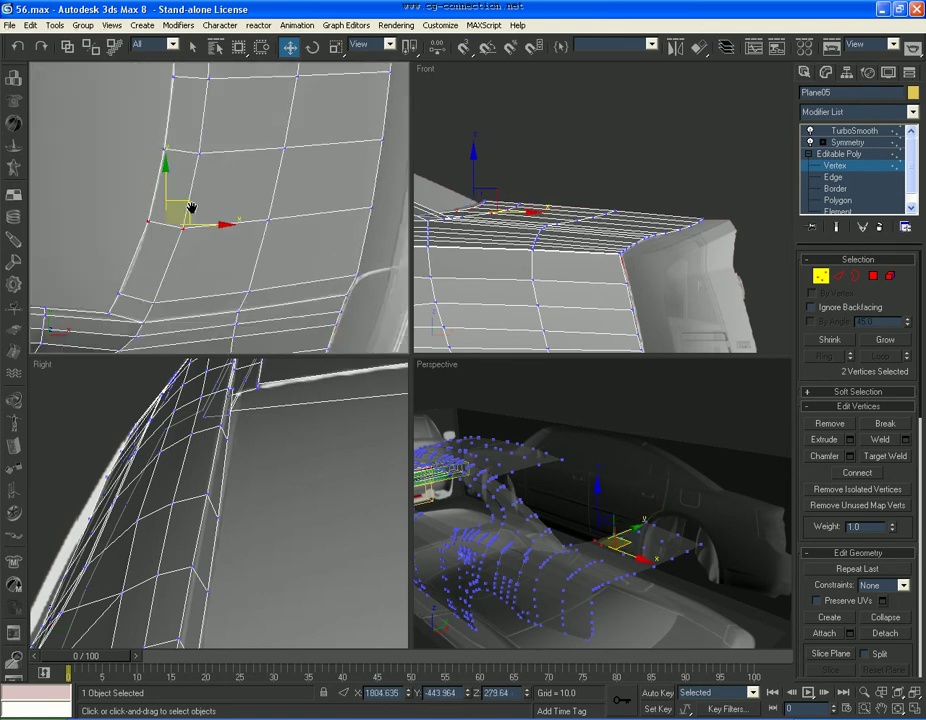
click(563, 243)
Step: Add one edge loop near the lower corner by connecting an edge ring with 1 segment
key(2)
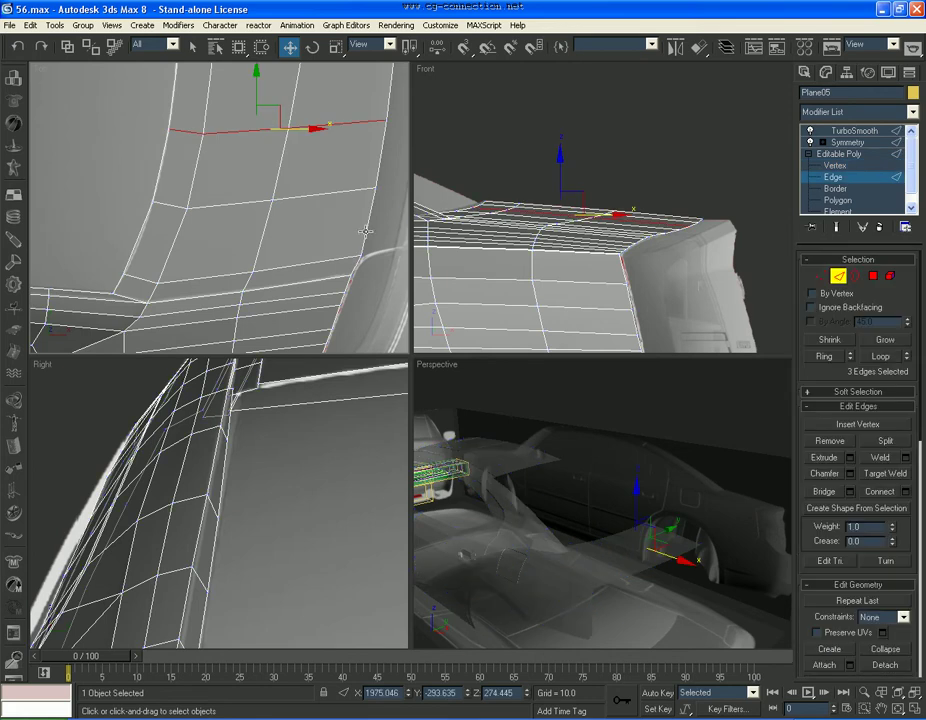
click(366, 231)
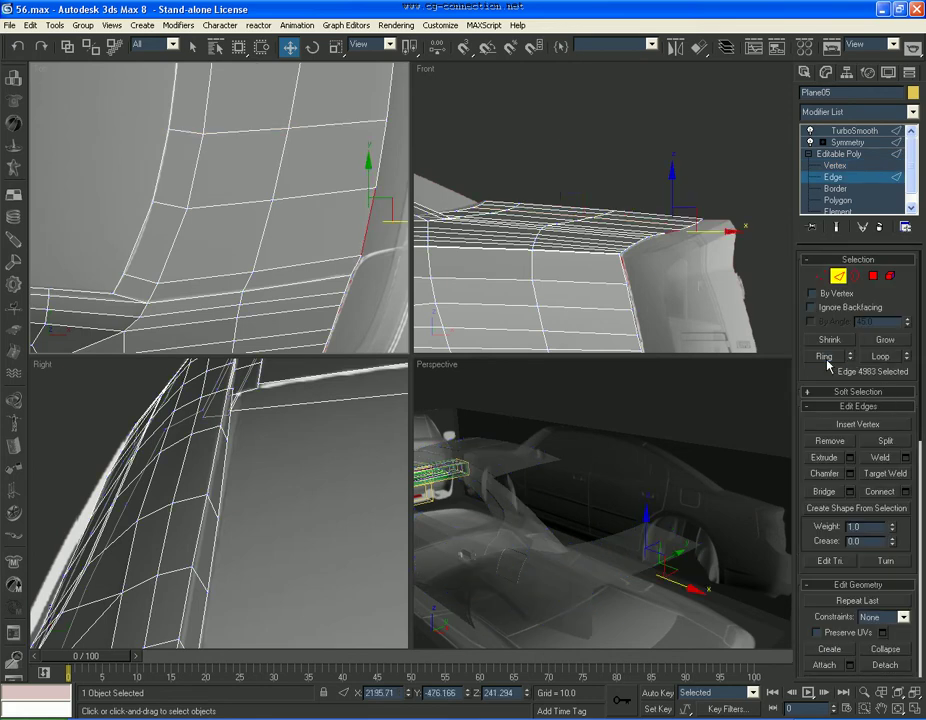
click(825, 357)
click(898, 492)
key(ctrl+z)
click(905, 493)
text(1)
click(469, 409)
Step: Pull the two lower-corner vertices down-left to round off the corner
click(845, 166)
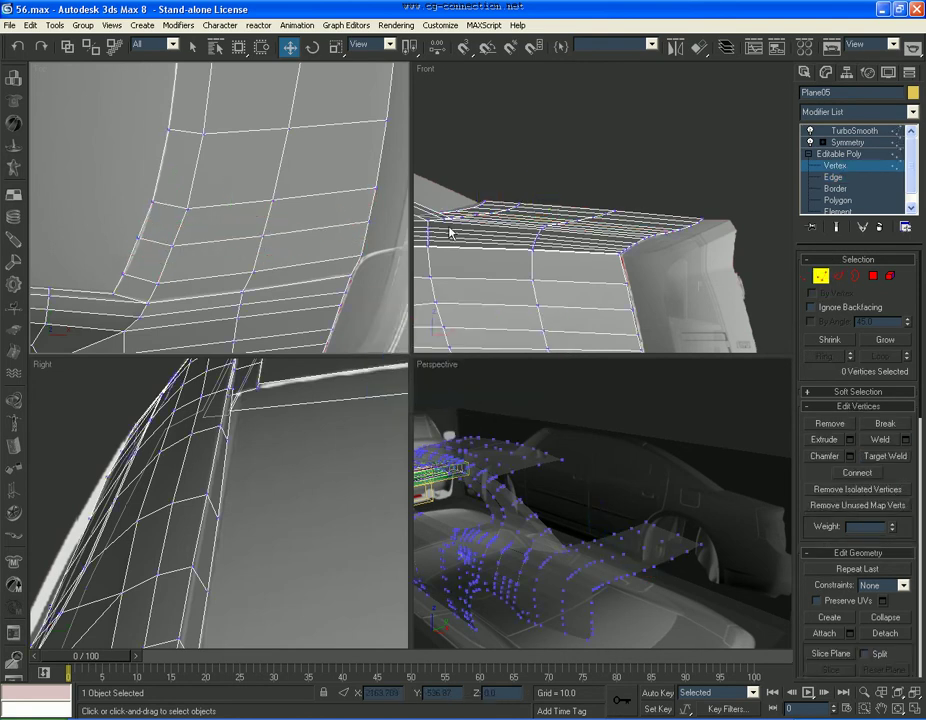
drag(125, 225, 185, 255)
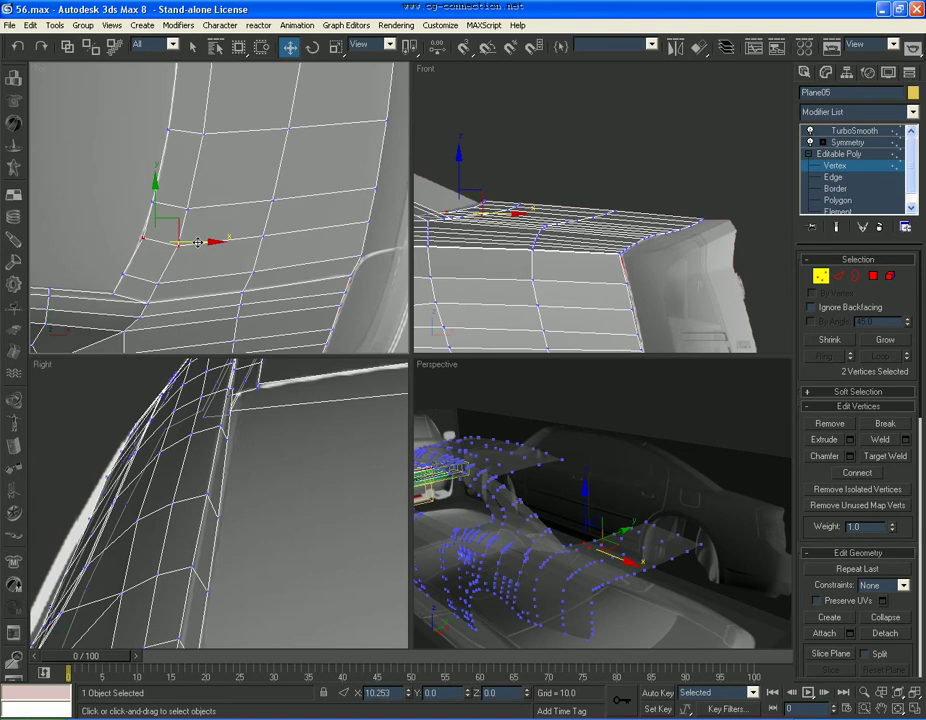
drag(194, 243, 180, 279)
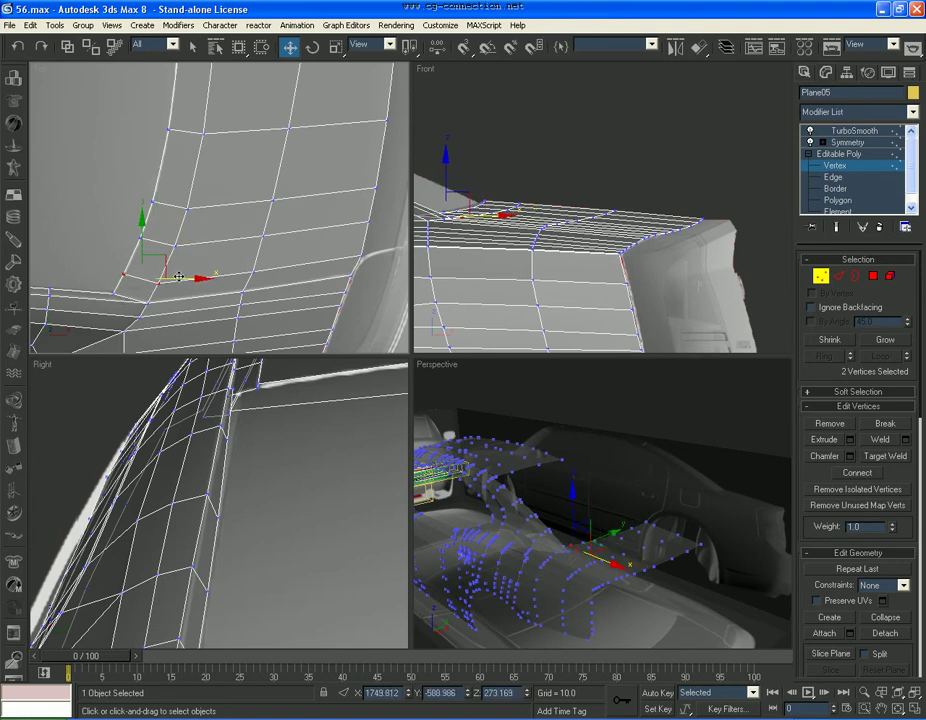
click(182, 274)
Step: Preview the TurboSmoothed lid, then return to vertex editing
click(838, 165)
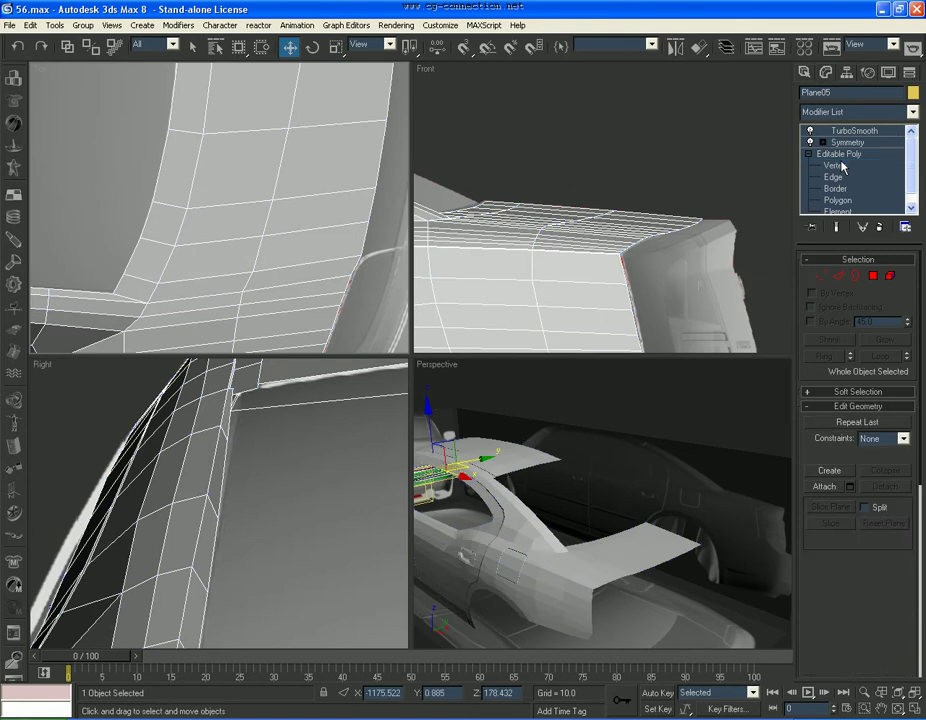
click(855, 130)
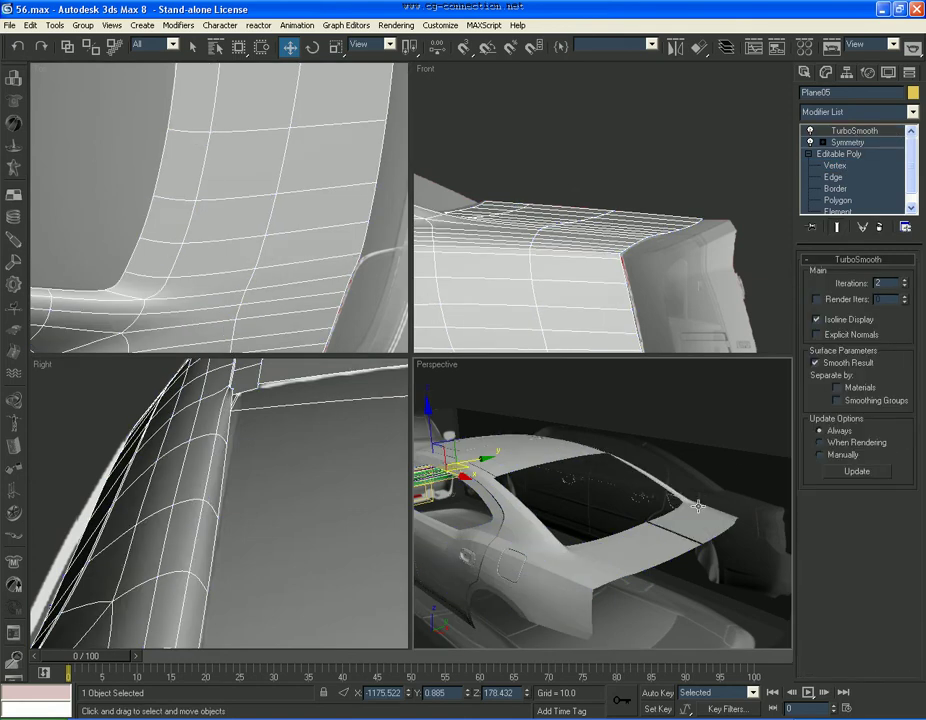
click(834, 165)
scroll(248, 196, down, 3)
scroll(240, 231, down, 2)
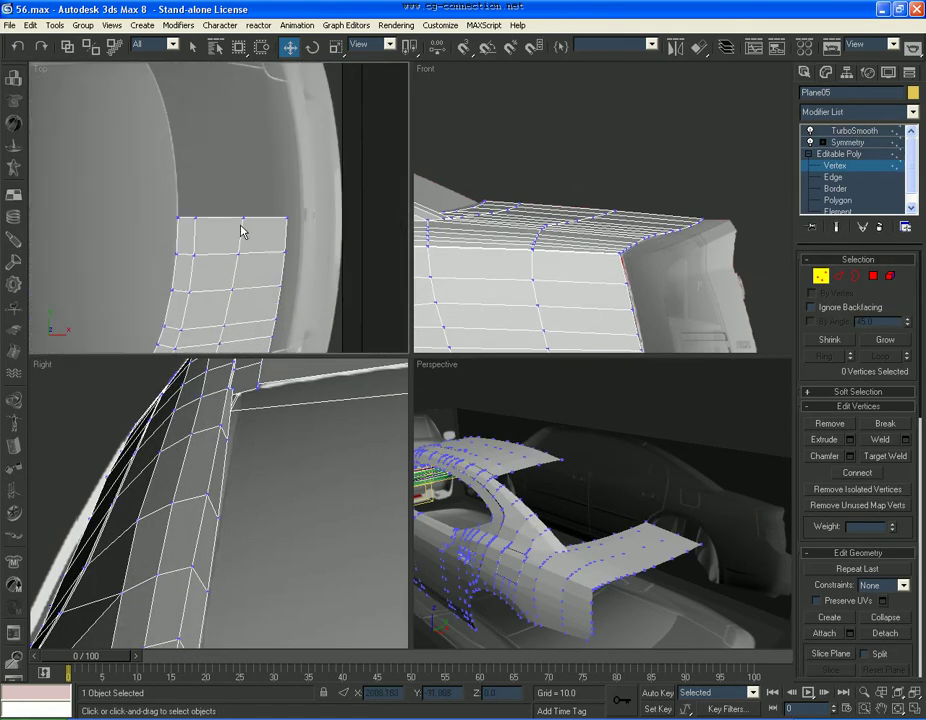
scroll(285, 196, down, 2)
Step: Move the lid's four top-row vertices to reshape the lid
drag(185, 205, 290, 232)
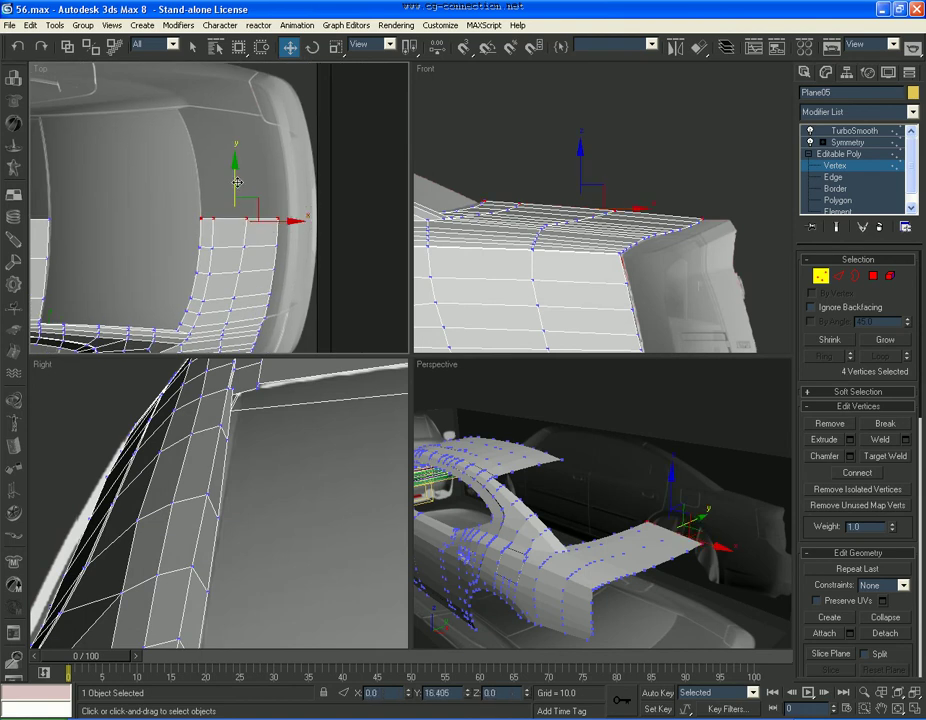
click(834, 229)
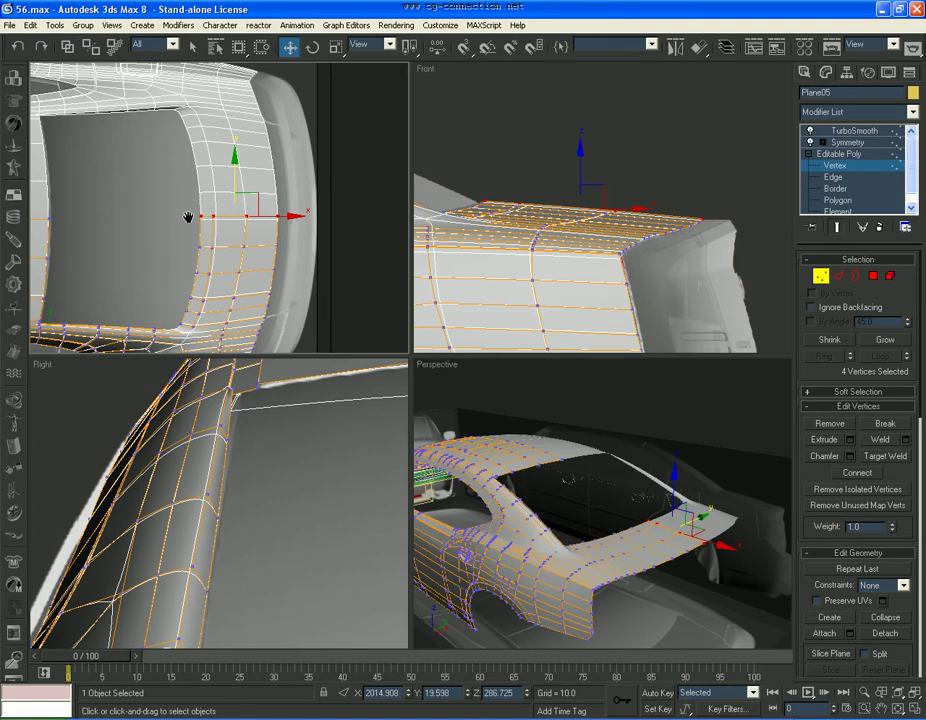
scroll(188, 217, up, 2)
scroll(213, 115, up, 1)
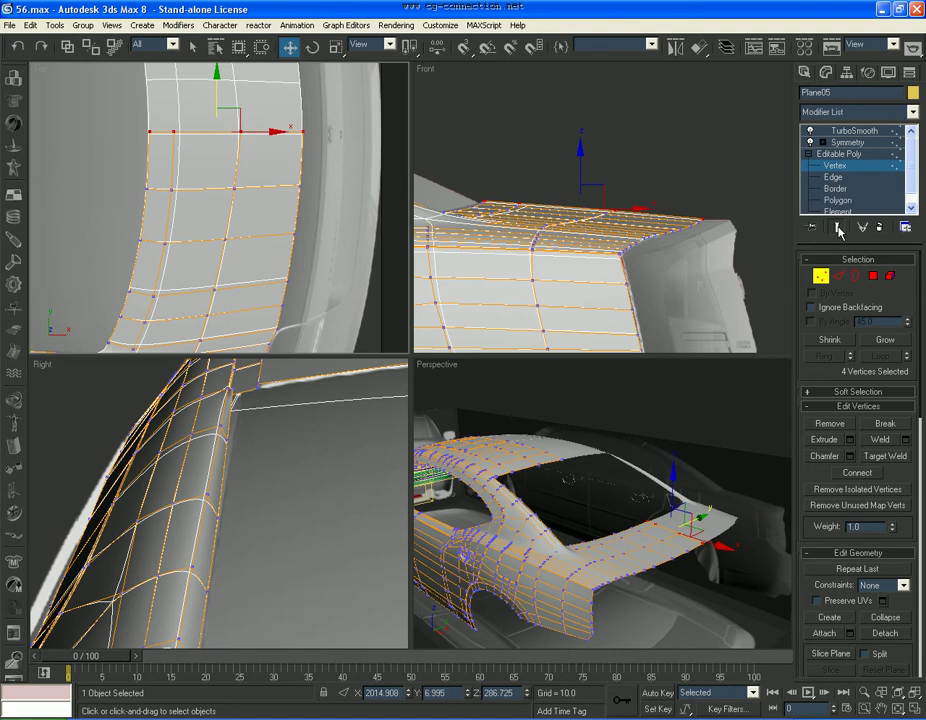
key(ctrl+z)
drag(183, 198, 178, 194)
drag(213, 151, 217, 150)
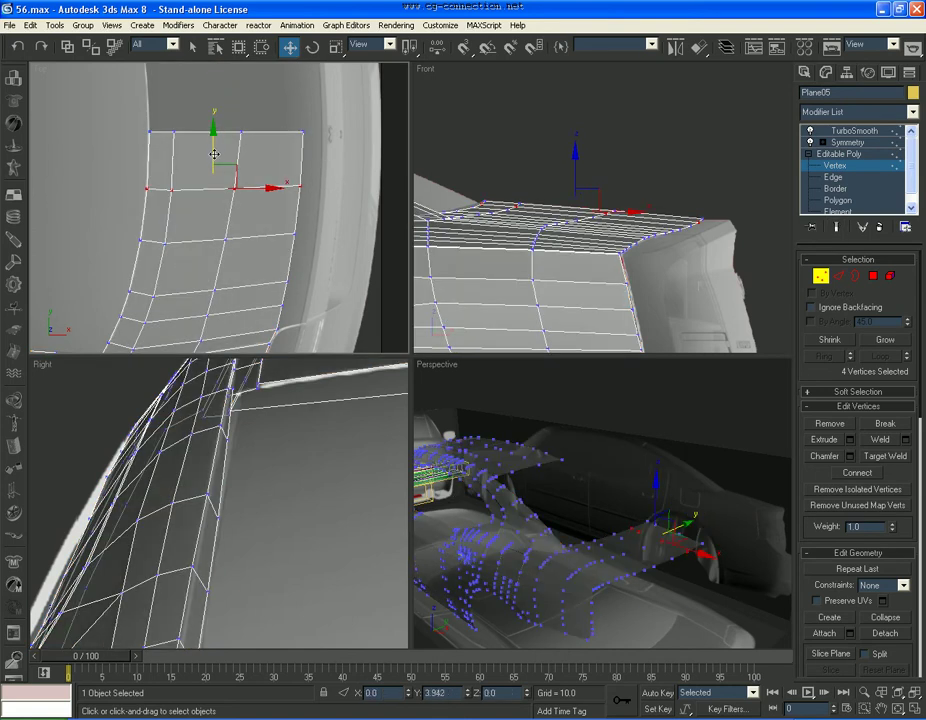
click(200, 210)
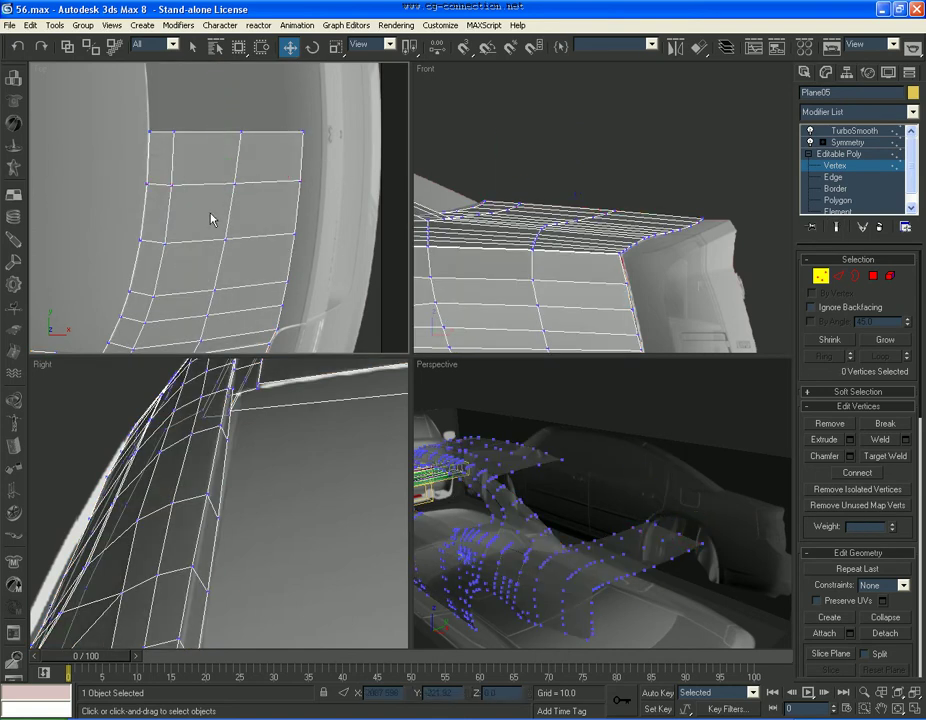
Step: Review the smoothed lid in a maximized, orbited Perspective view
click(855, 131)
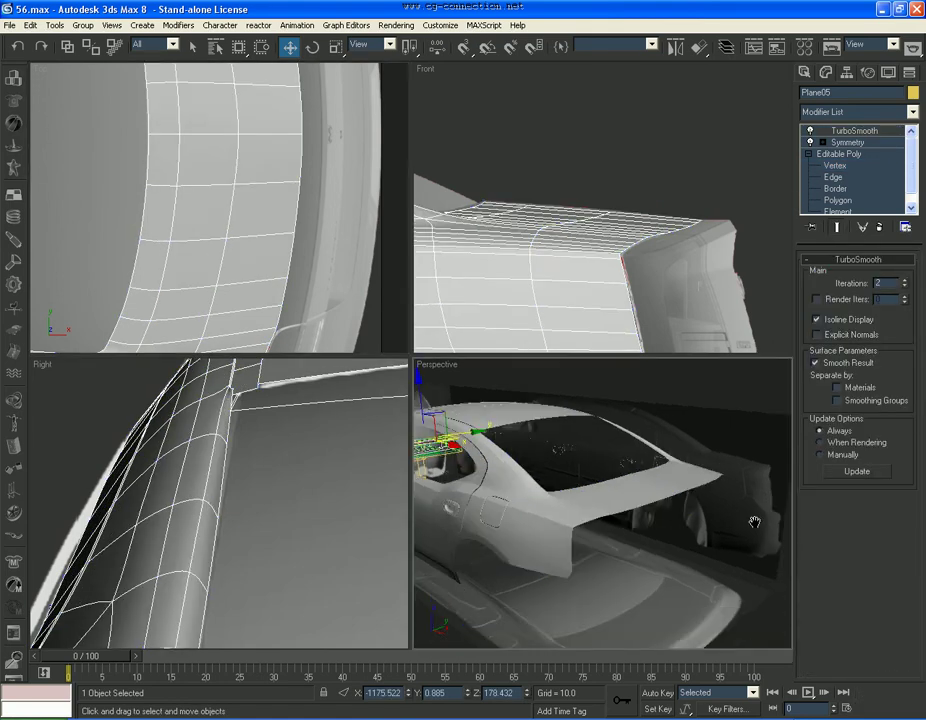
key(ctrl+r)
key(alt+w)
mouse_move(499, 414)
mouse_down()
mouse_move(422, 436)
mouse_move(505, 416)
mouse_up()
right_click(505, 416)
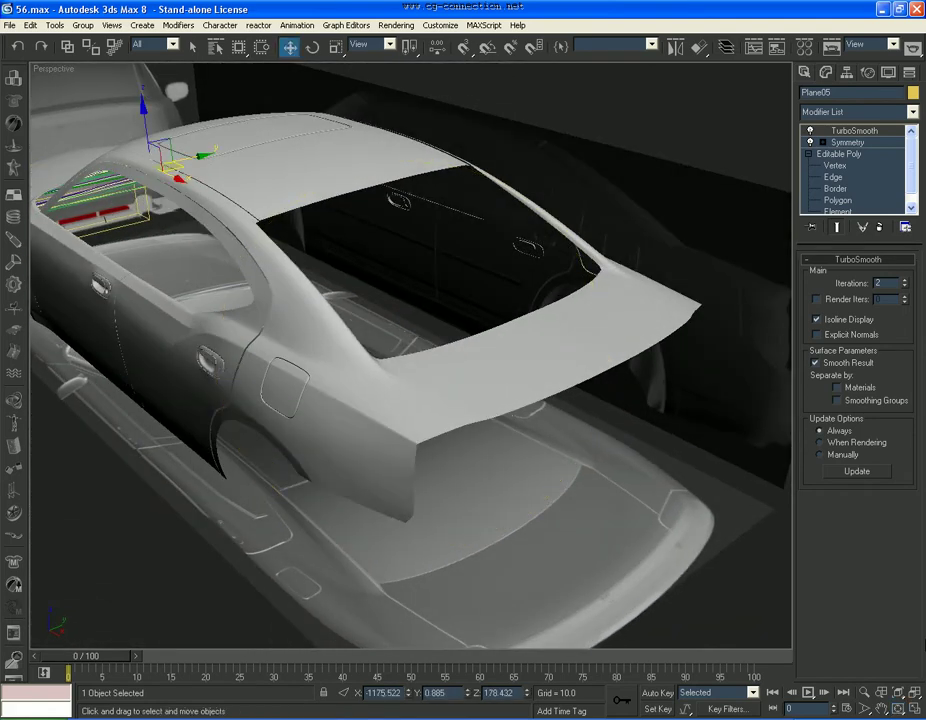
key(alt+w)
Step: Push the lid's five outer side edges outward along X, then check the Charger reference photo
key(2)
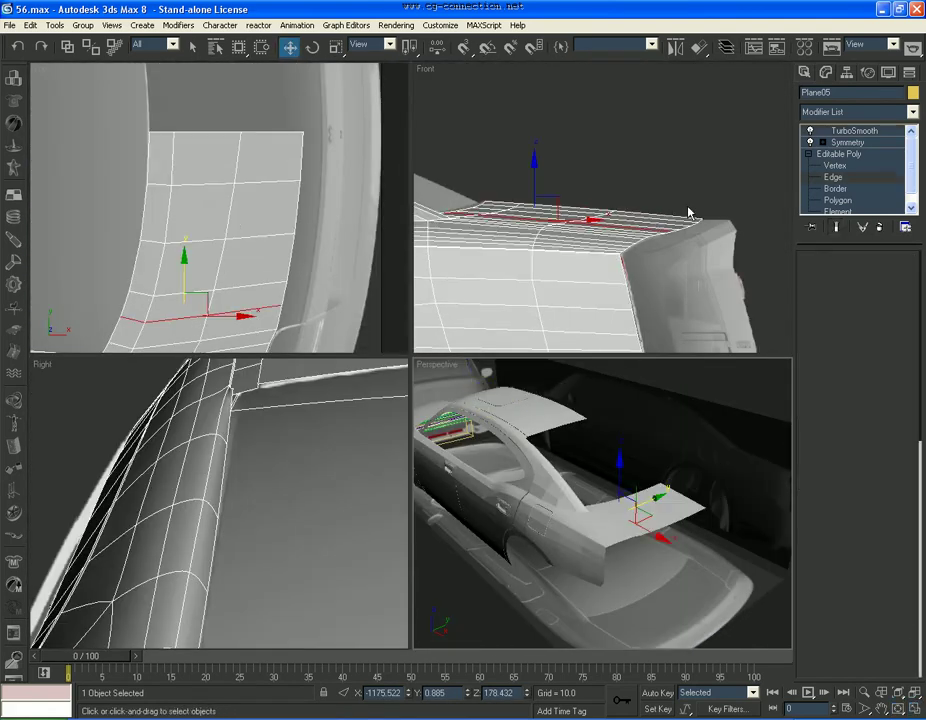
click(268, 297)
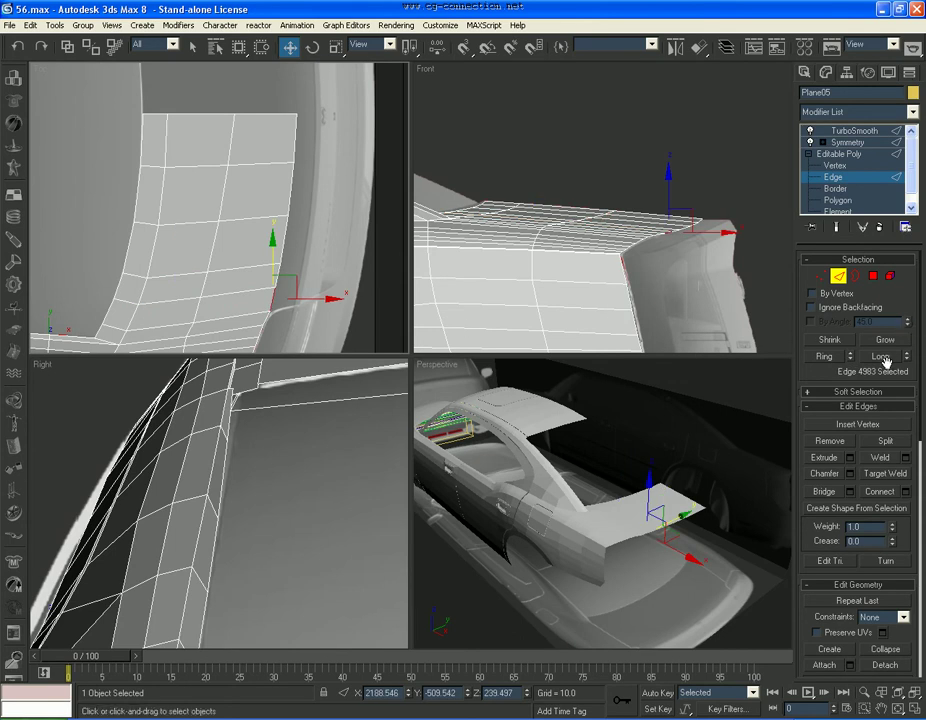
click(881, 356)
middle_drag(258, 236, 243, 156)
drag(301, 307, 182, 174)
scroll(265, 182, up, 3)
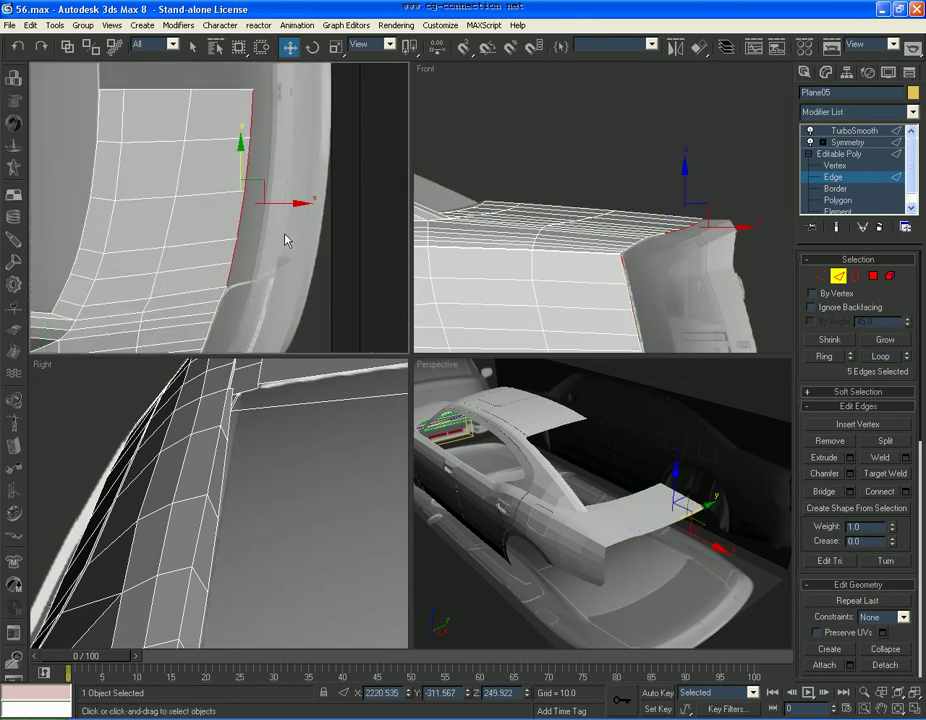
drag(308, 203, 316, 201)
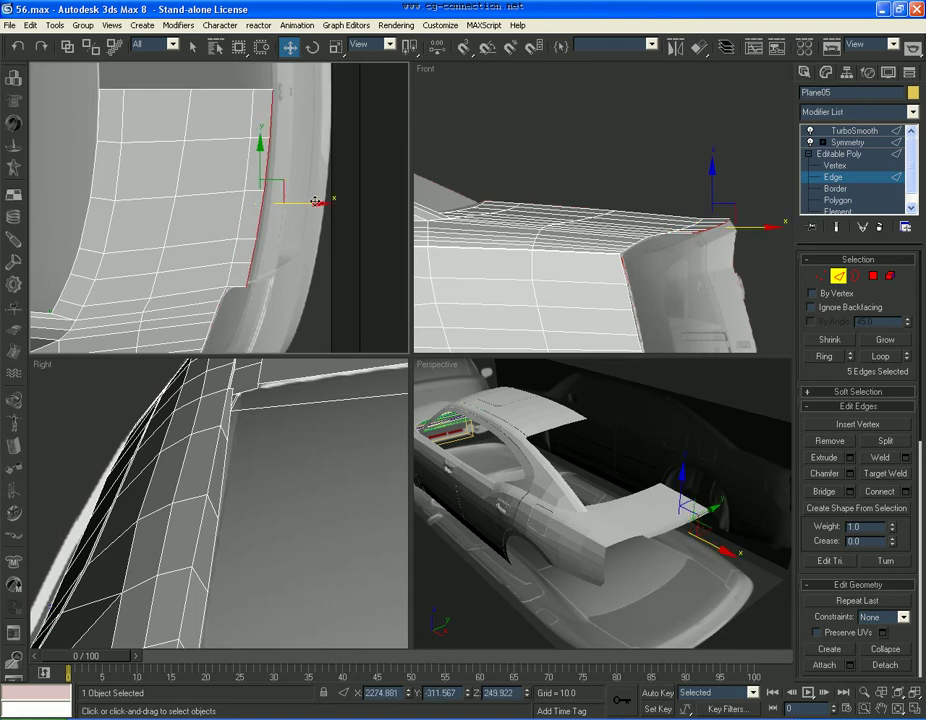
key(alt+Tab)
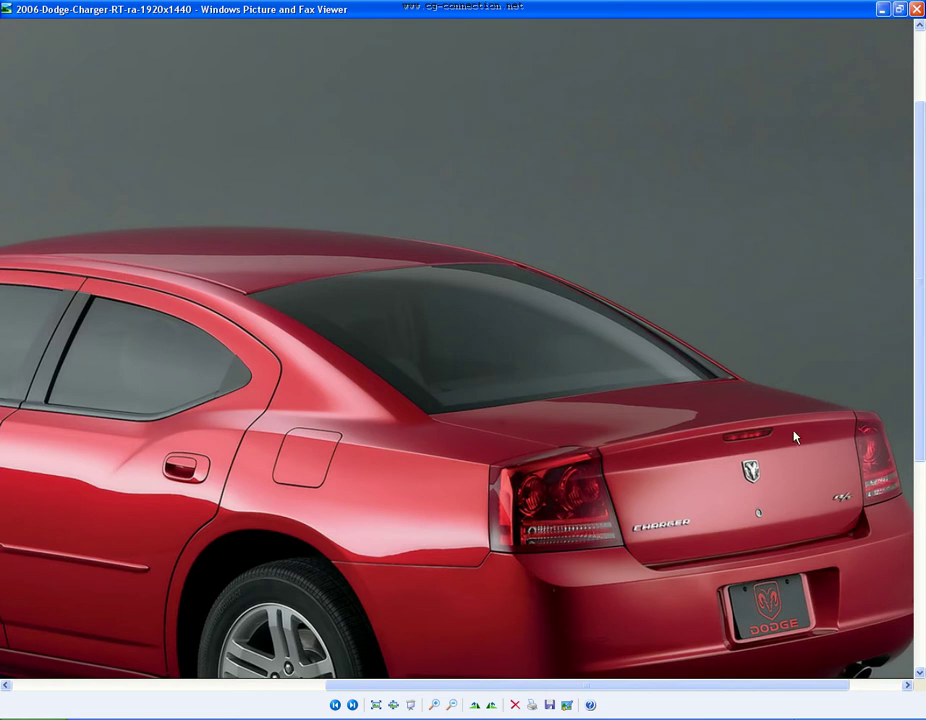
Step: At Vertex level in Top view, move a lid edge vertex up and outward
key(alt+Tab)
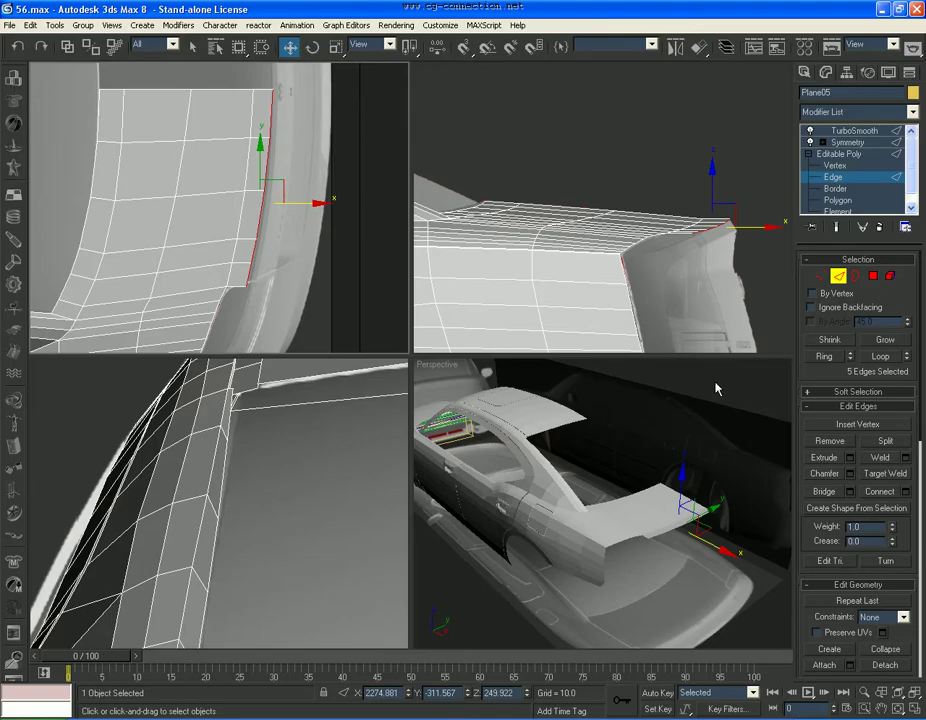
click(835, 165)
scroll(238, 159, up, 2)
scroll(269, 203, up, 2)
scroll(248, 245, up, 2)
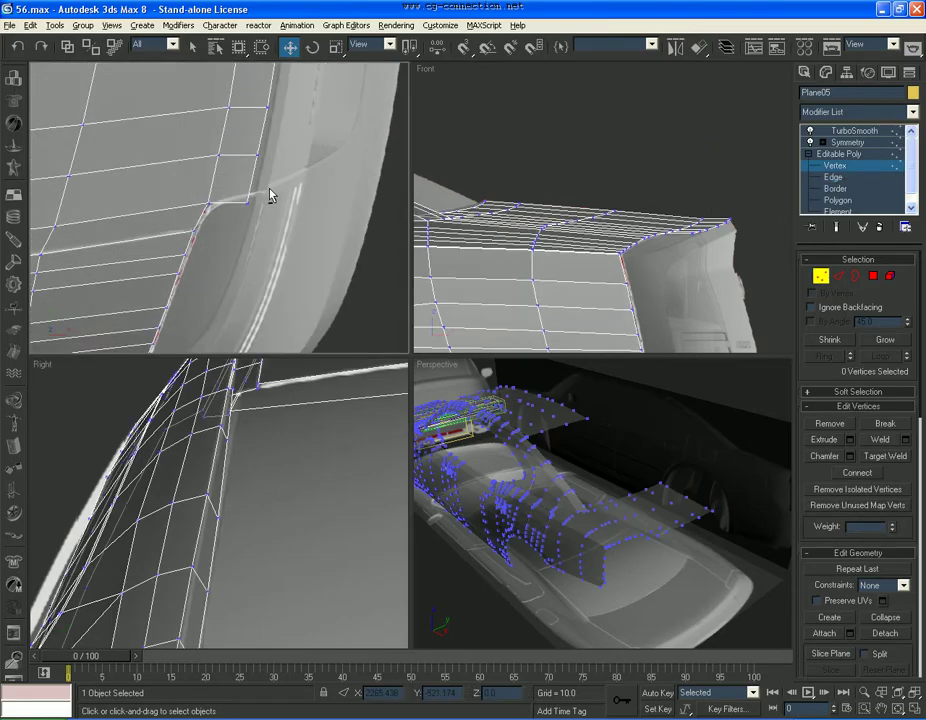
scroll(248, 262, up, 1)
click(242, 266)
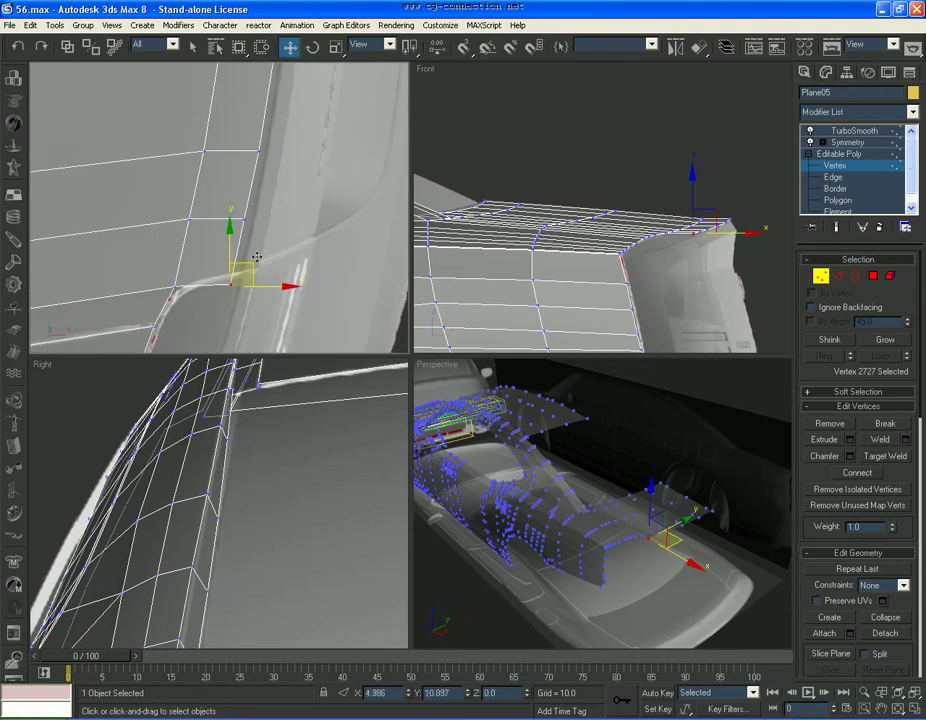
click(244, 218)
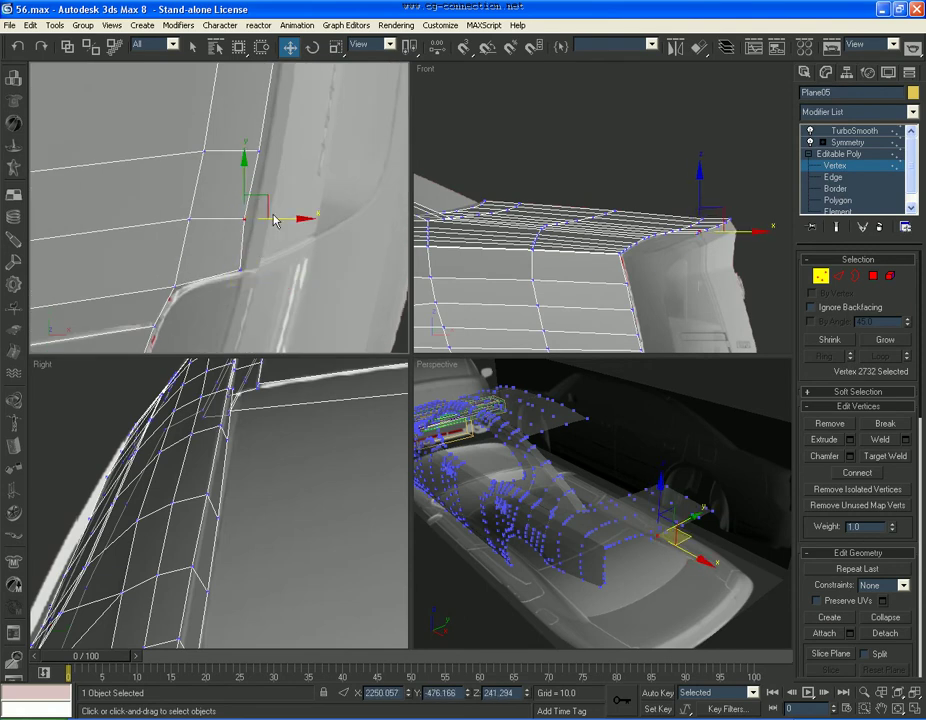
drag(272, 206, 276, 195)
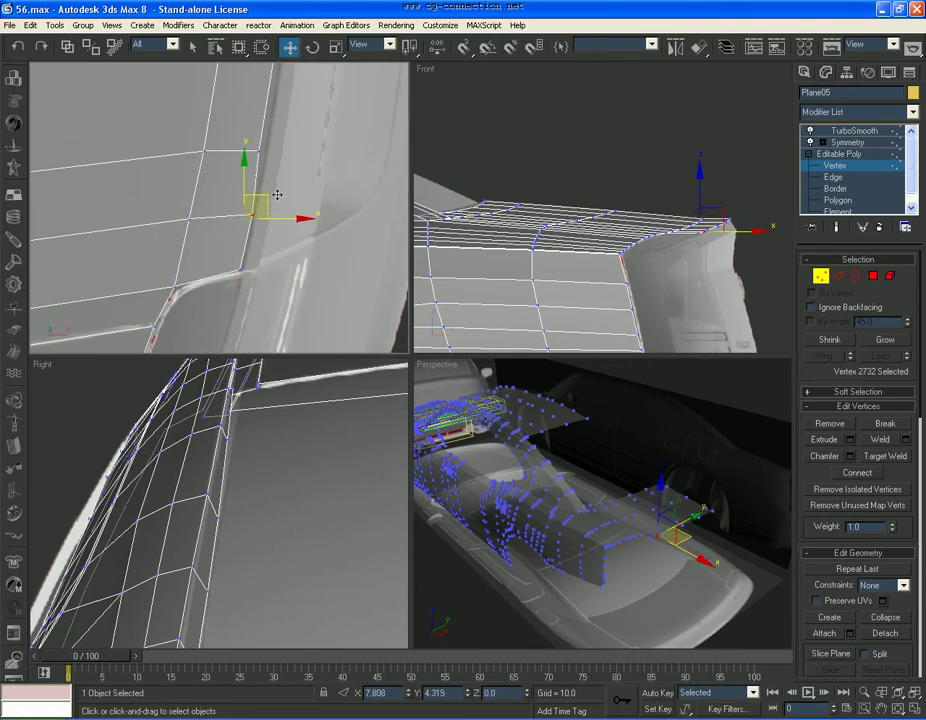
Step: Nudge the next vertex higher up the lid's outer edge slightly outward
click(238, 194)
click(268, 145)
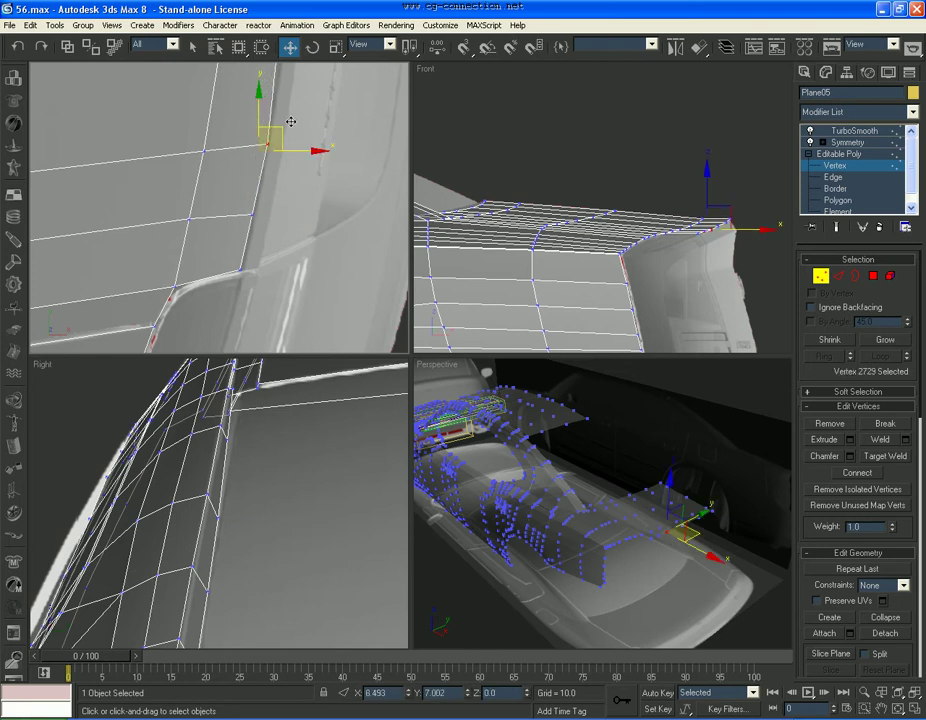
middle_drag(290, 121, 234, 209)
click(205, 222)
drag(239, 222, 242, 222)
click(234, 248)
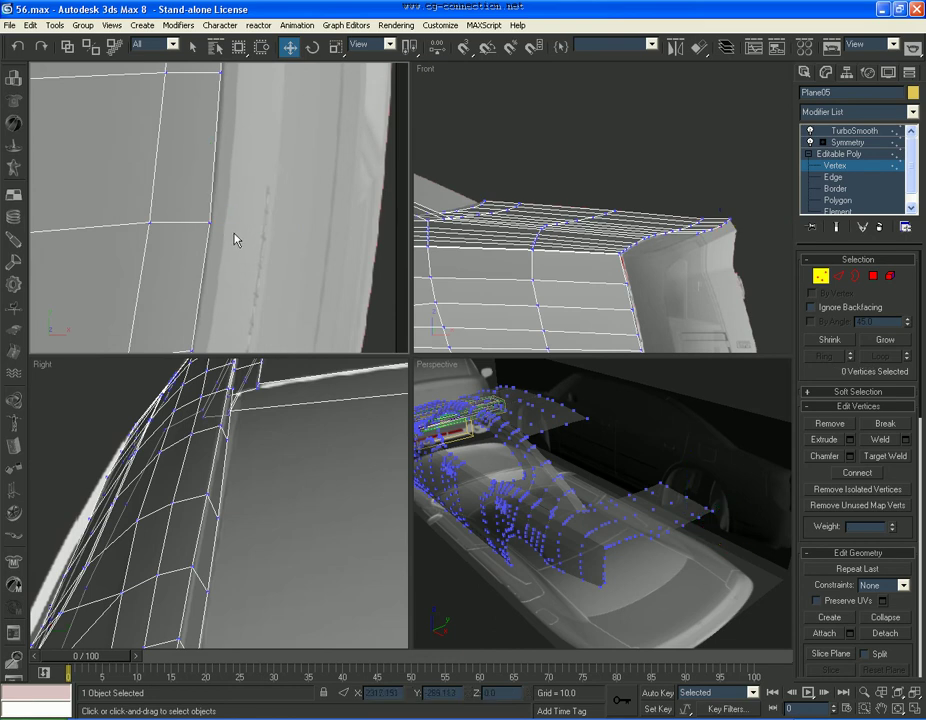
middle_drag(234, 248, 258, 289)
click(234, 204)
click(271, 244)
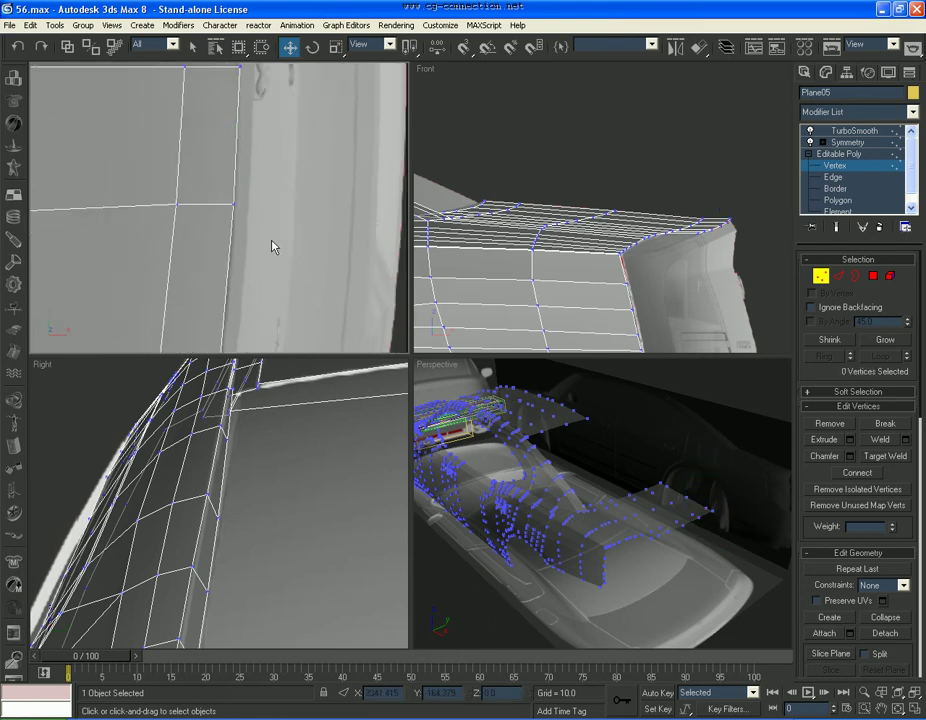
Step: Raise three lip vertices slightly on Y
scroll(271, 244, down, 2)
scroll(502, 264, down, 3)
middle_drag(502, 264, 520, 280)
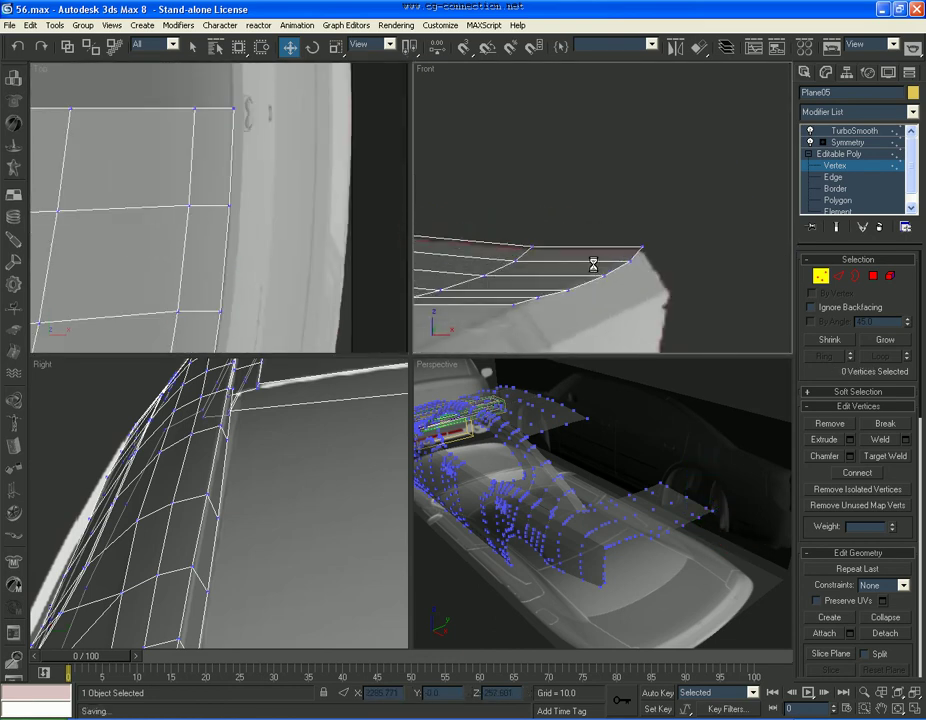
mouse_move(666, 228)
mouse_down()
mouse_move(641, 255)
mouse_move(648, 214)
mouse_up()
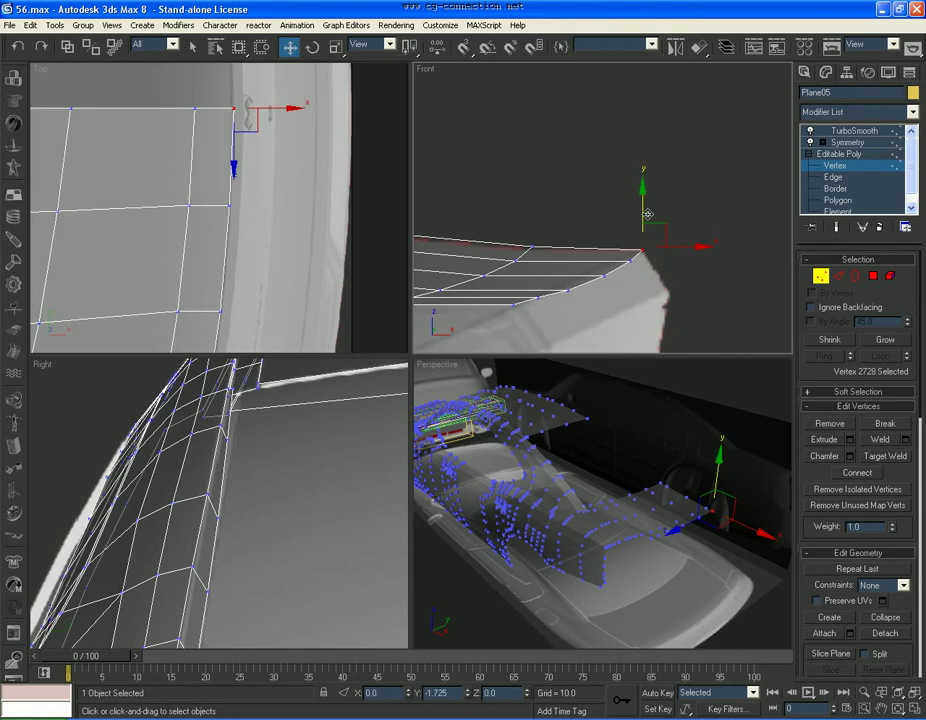
click(627, 254)
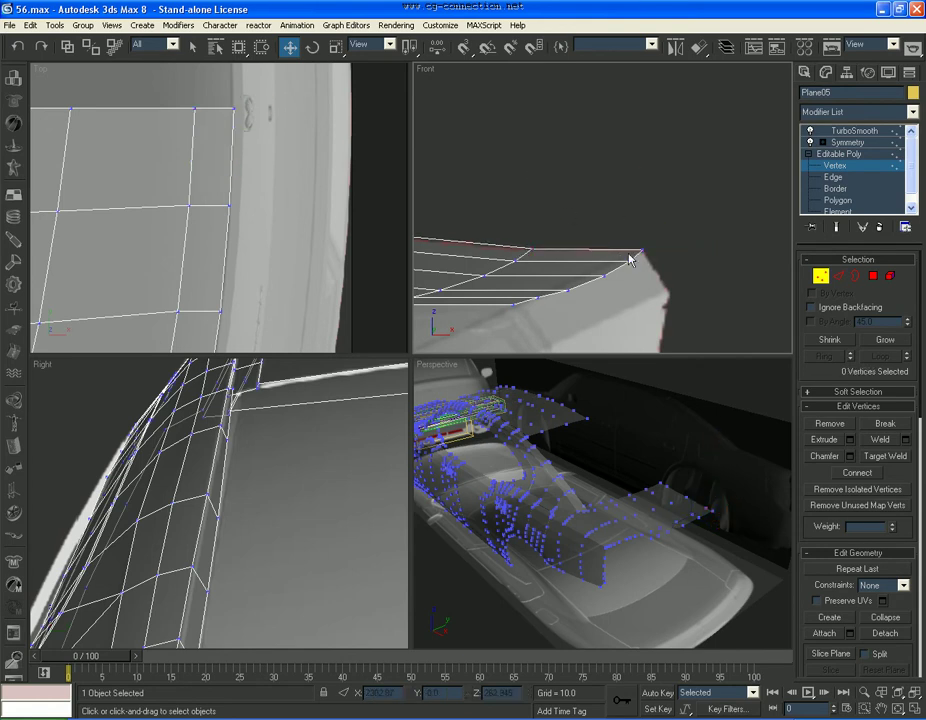
drag(641, 253, 551, 315)
scroll(217, 507, down, 3)
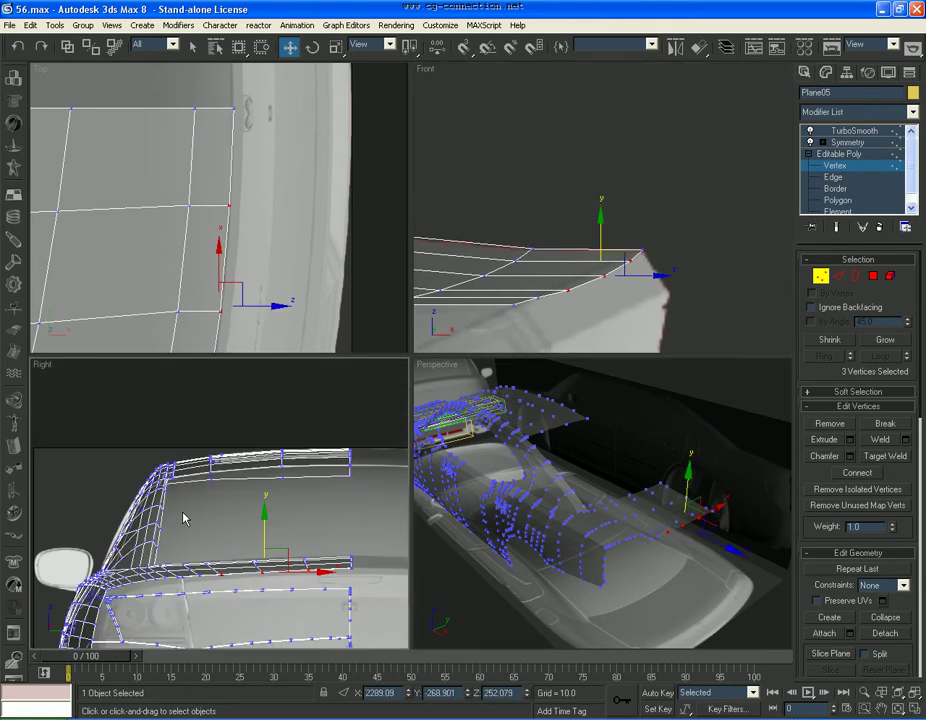
scroll(246, 560, down, 3)
scroll(246, 560, up, 3)
scroll(262, 496, up, 3)
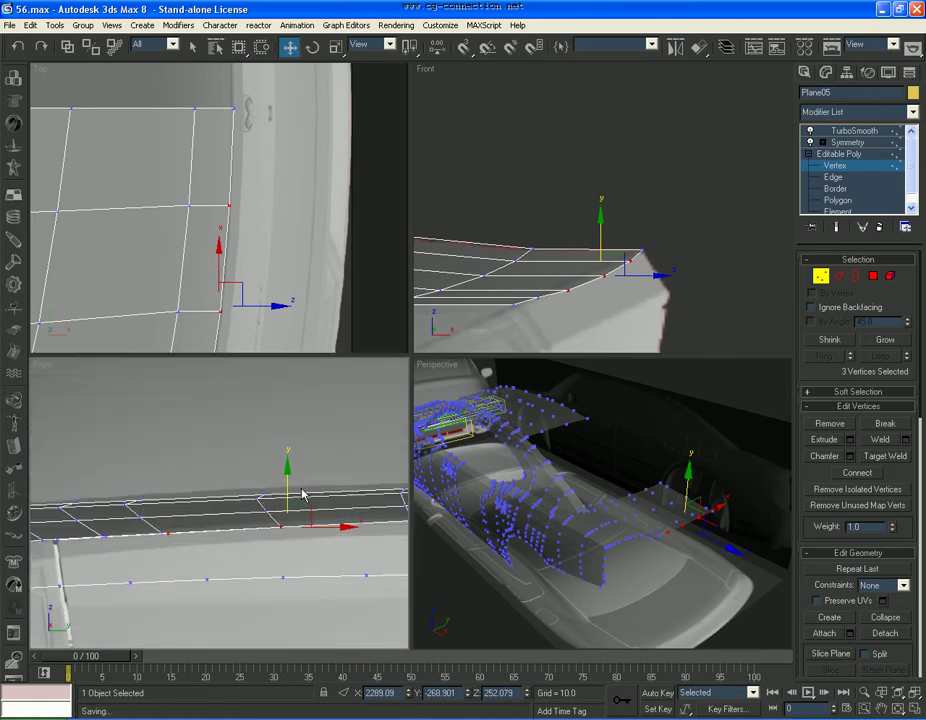
drag(298, 496, 296, 488)
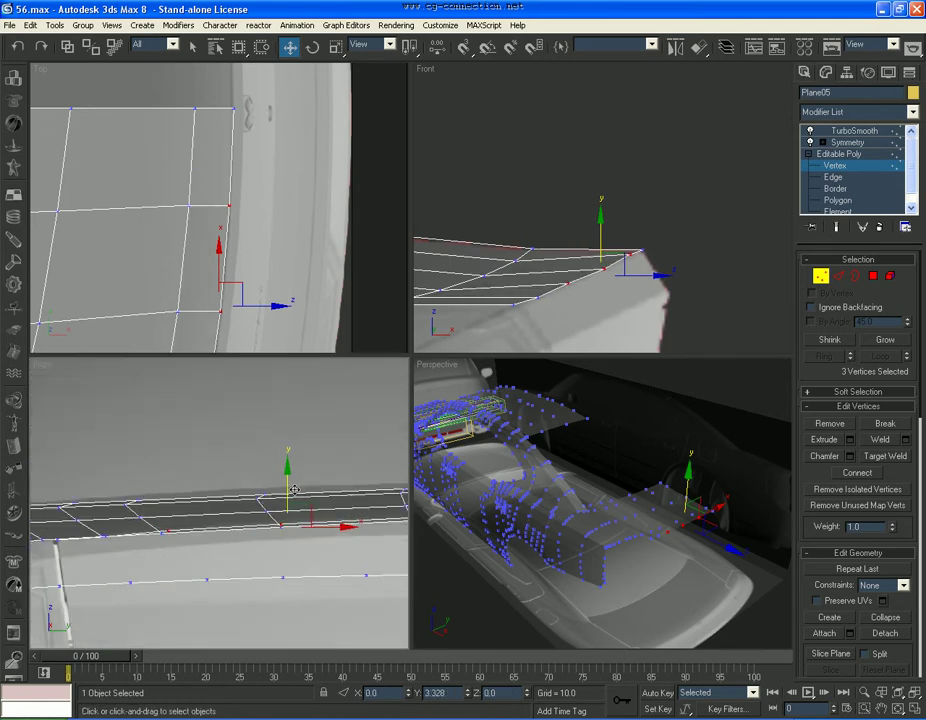
Step: Save the scene and add two more lip vertices to the selection
middle_drag(353, 527, 153, 515)
key(ctrl+s)
click(236, 476)
Step: Raise the selected lip vertices, then lift a second group slightly along Y
scroll(184, 252, down, 5)
middle_drag(184, 252, 213, 252)
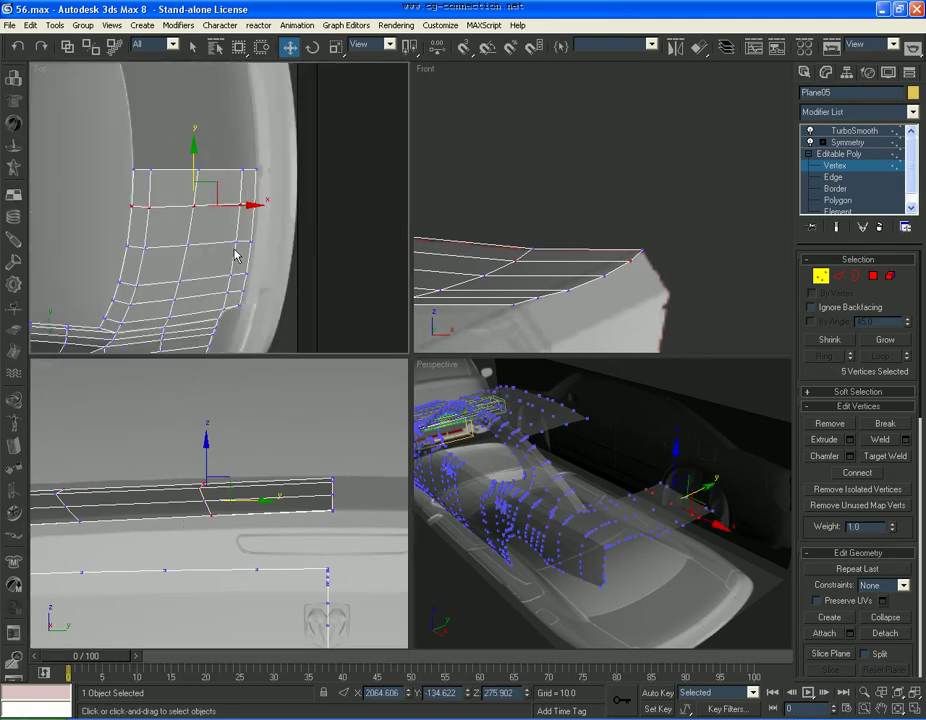
drag(202, 461, 205, 456)
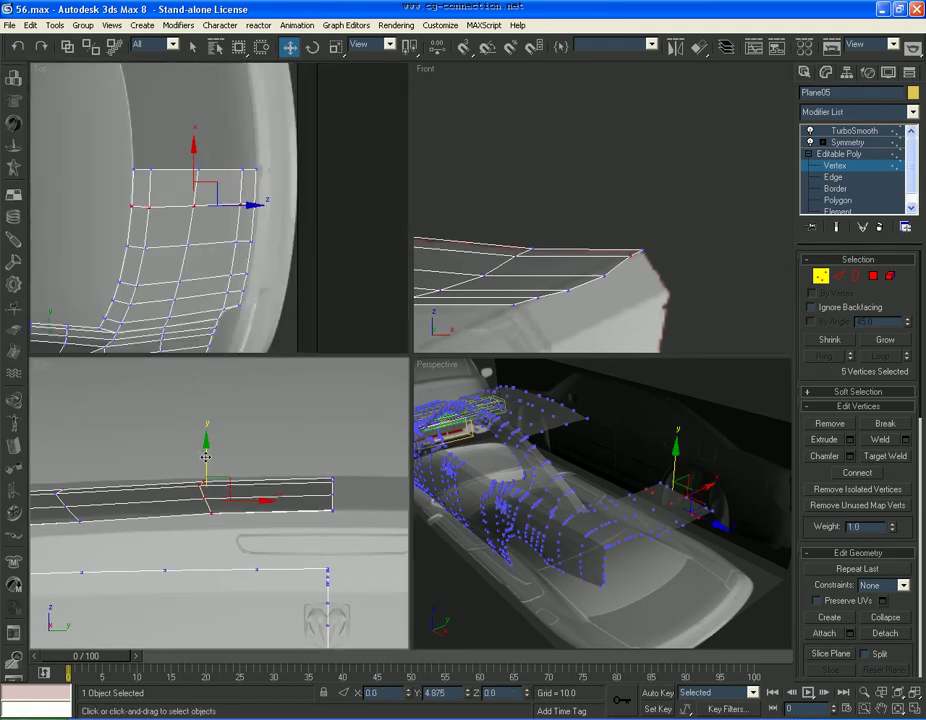
mouse_move(170, 470)
alt+middle_down()
mouse_move(246, 451)
mouse_move(193, 521)
mouse_move(209, 476)
alt+middle_up()
drag(215, 467, 222, 456)
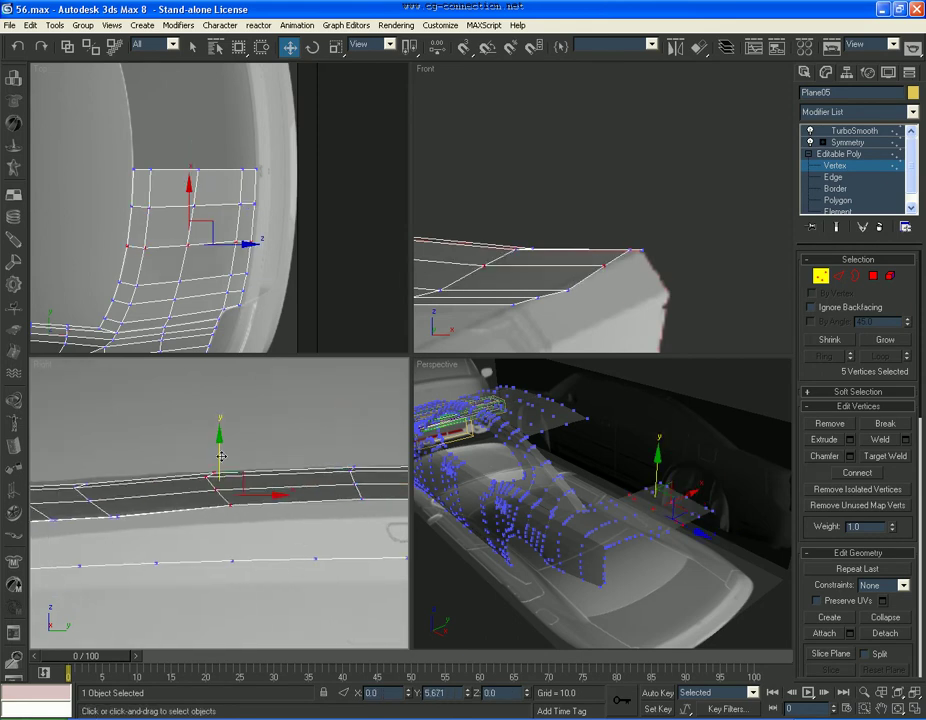
mouse_move(222, 456)
alt+middle_down()
mouse_move(324, 448)
mouse_move(268, 458)
alt+middle_up()
drag(209, 522, 211, 505)
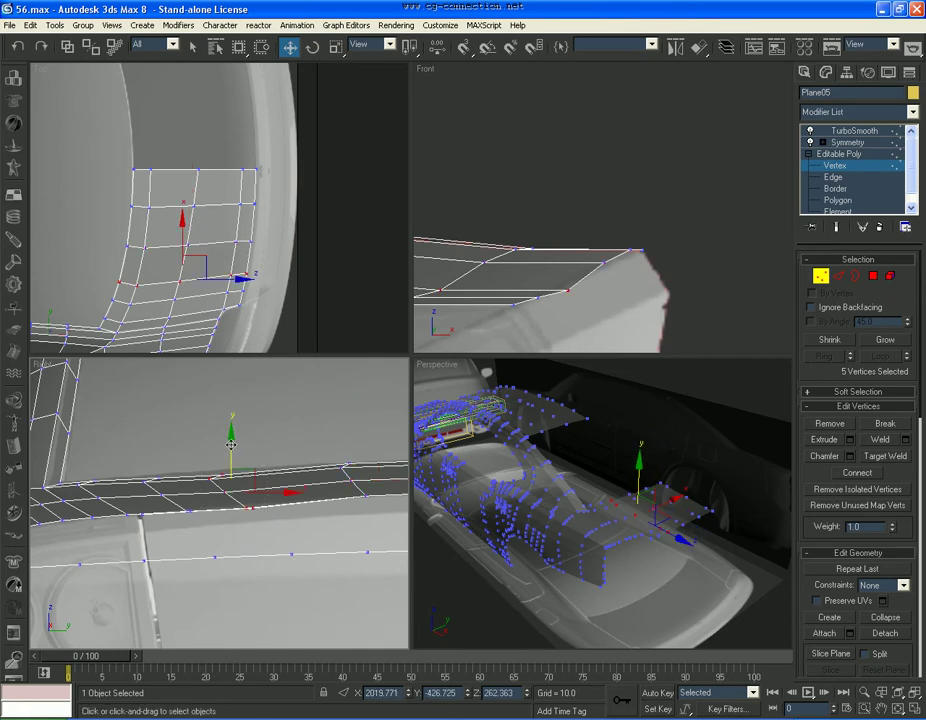
drag(232, 448, 235, 443)
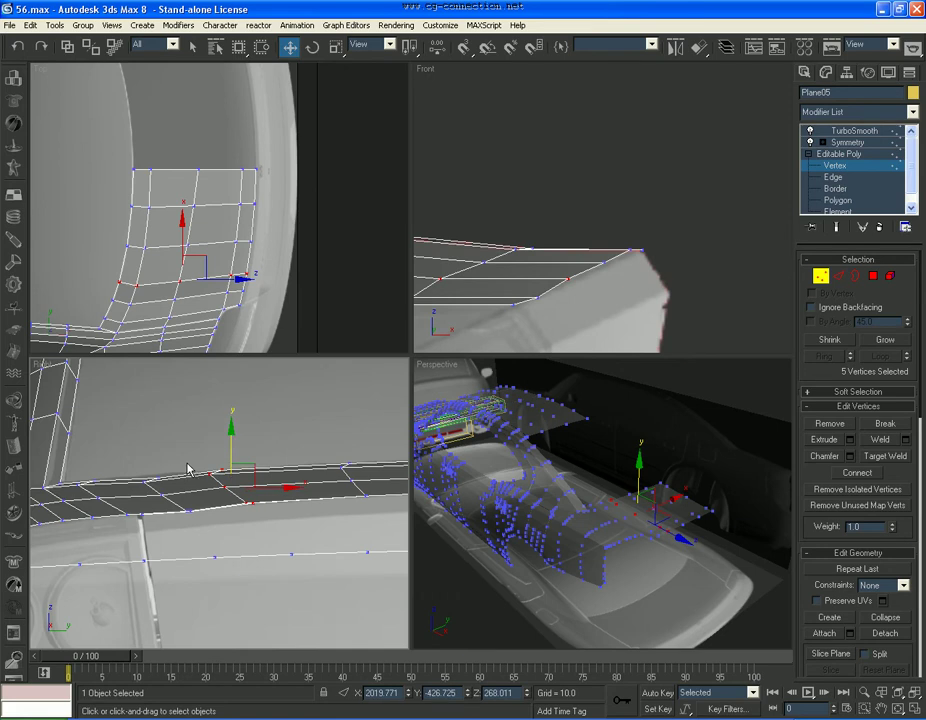
drag(137, 490, 159, 500)
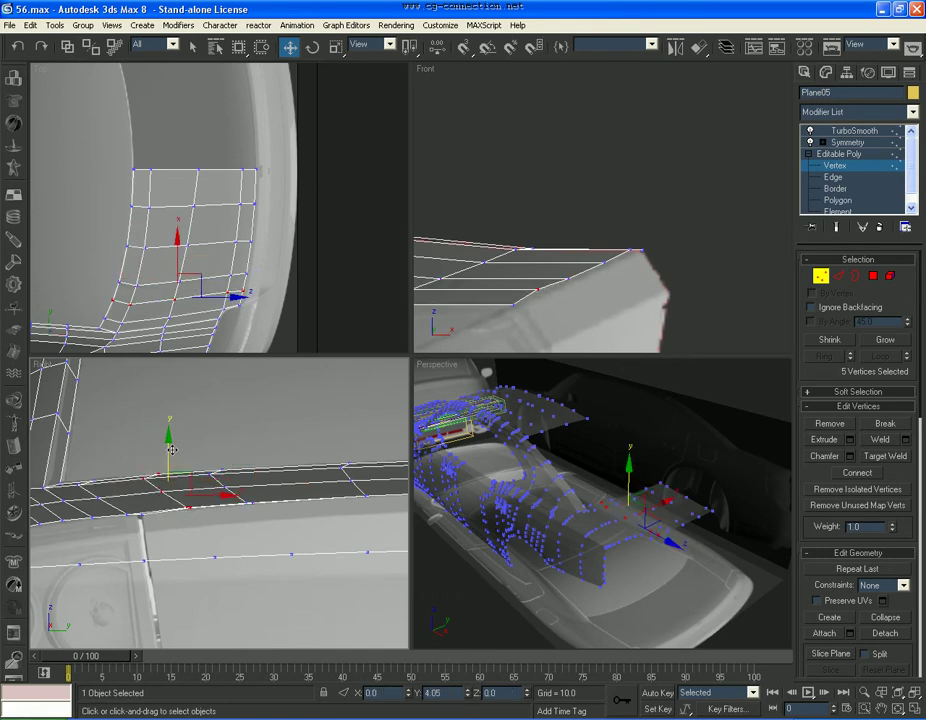
click(171, 510)
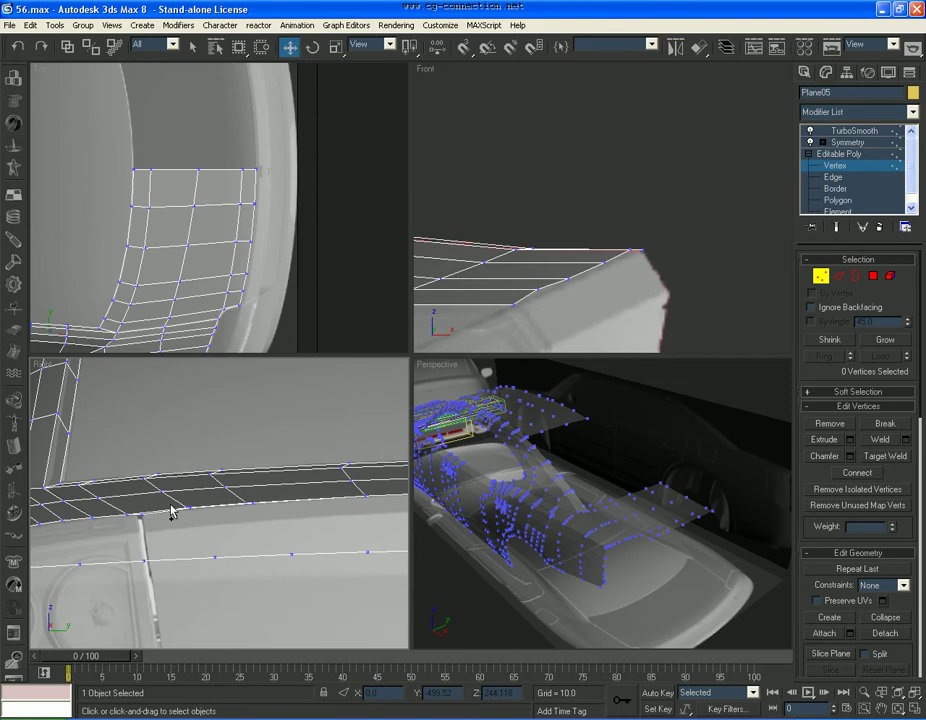
Step: Check a lip corner vertex, then view the lid with TurboSmooth applied
click(510, 270)
click(536, 296)
click(660, 252)
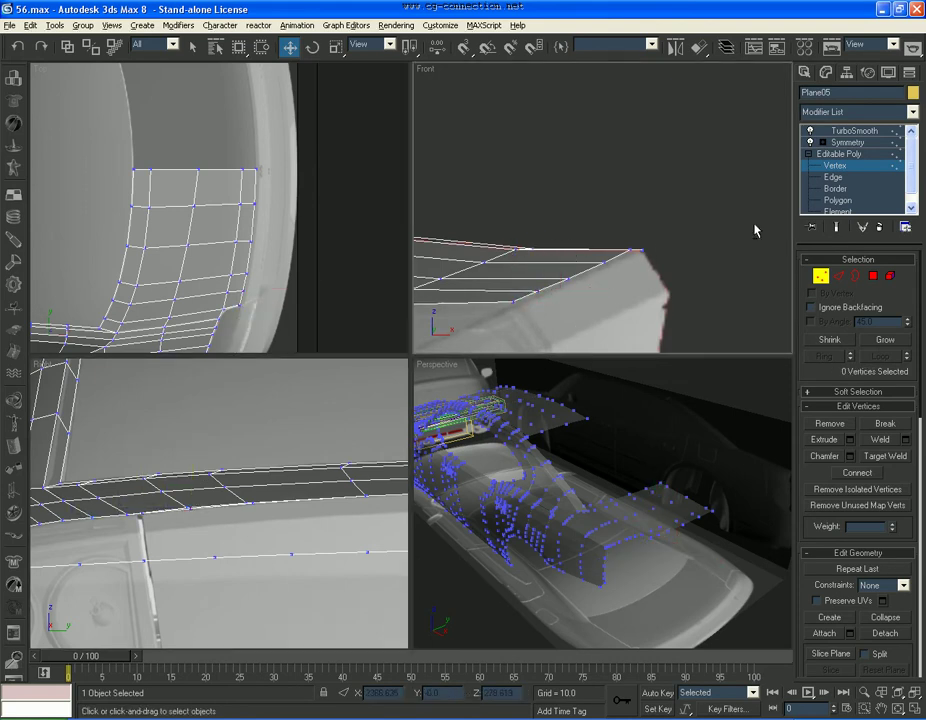
click(838, 154)
Step: After previewing the smoothing, shift the lid's five rear vertices to line them up
click(854, 131)
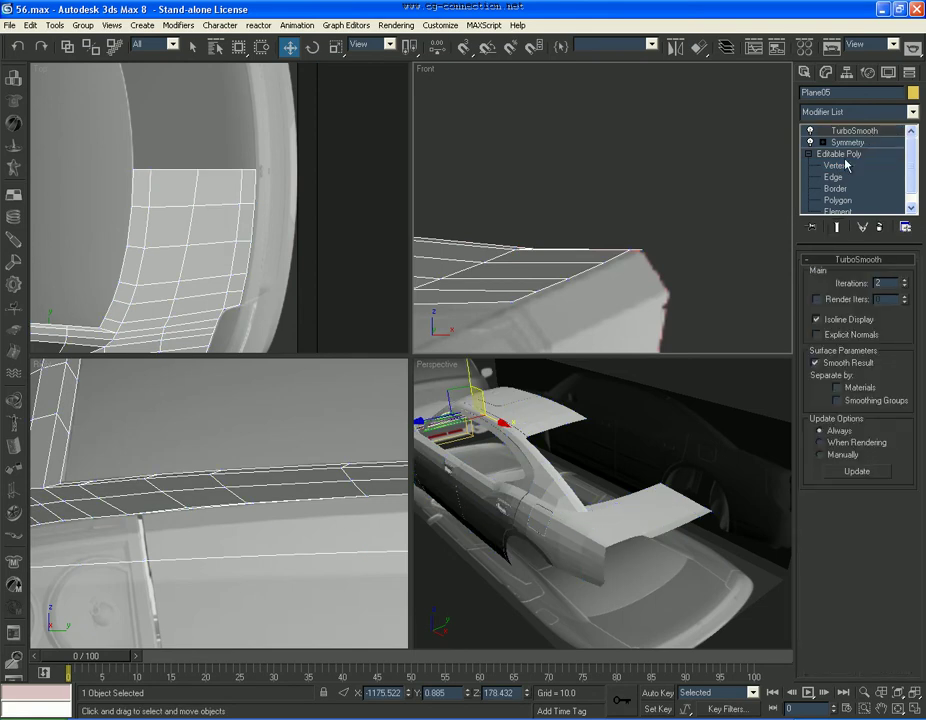
scroll(660, 489, up, 2)
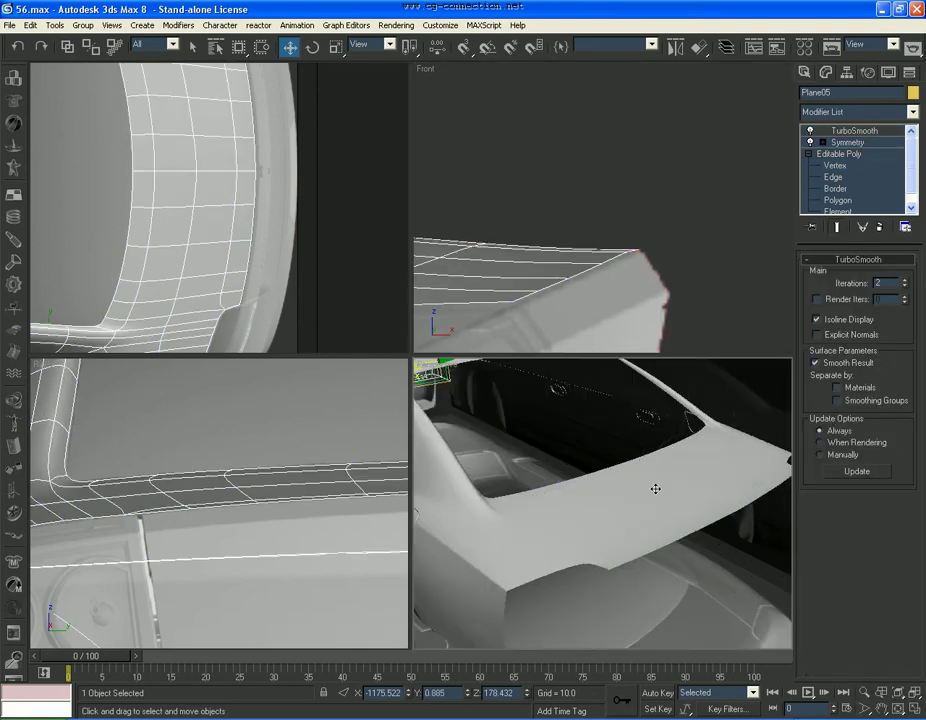
scroll(640, 485, up, 3)
click(835, 165)
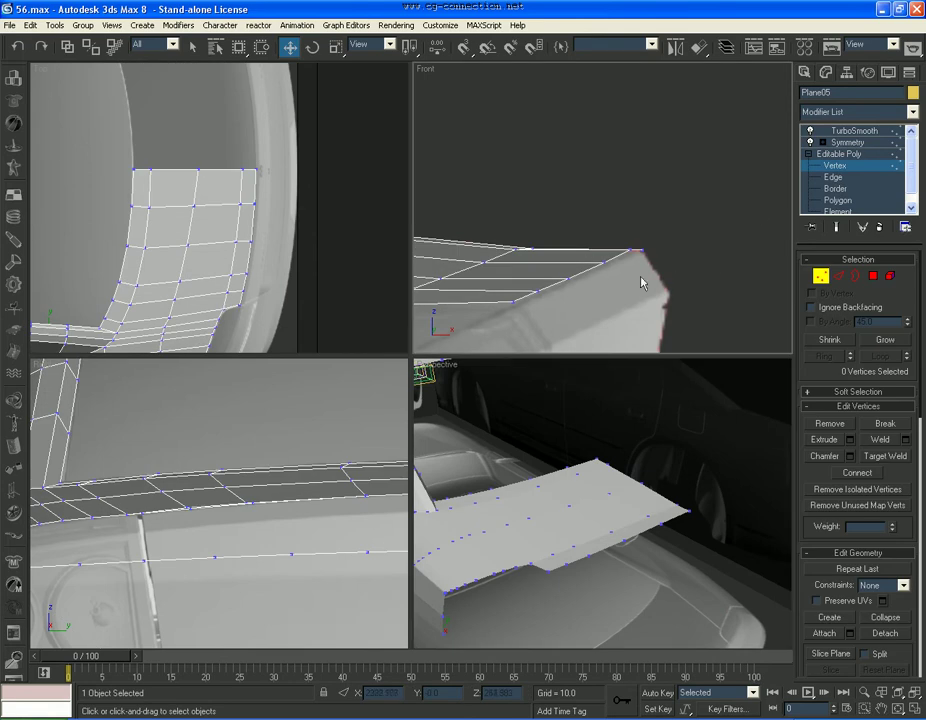
click(513, 252)
scroll(279, 439, up, 3)
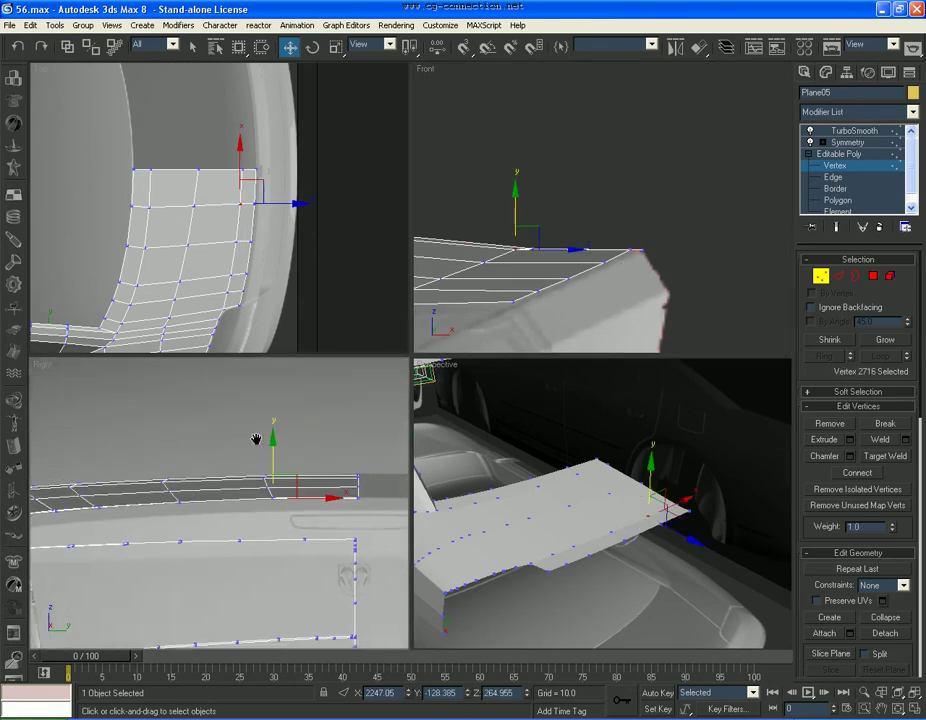
scroll(267, 441, up, 2)
drag(190, 500, 191, 500)
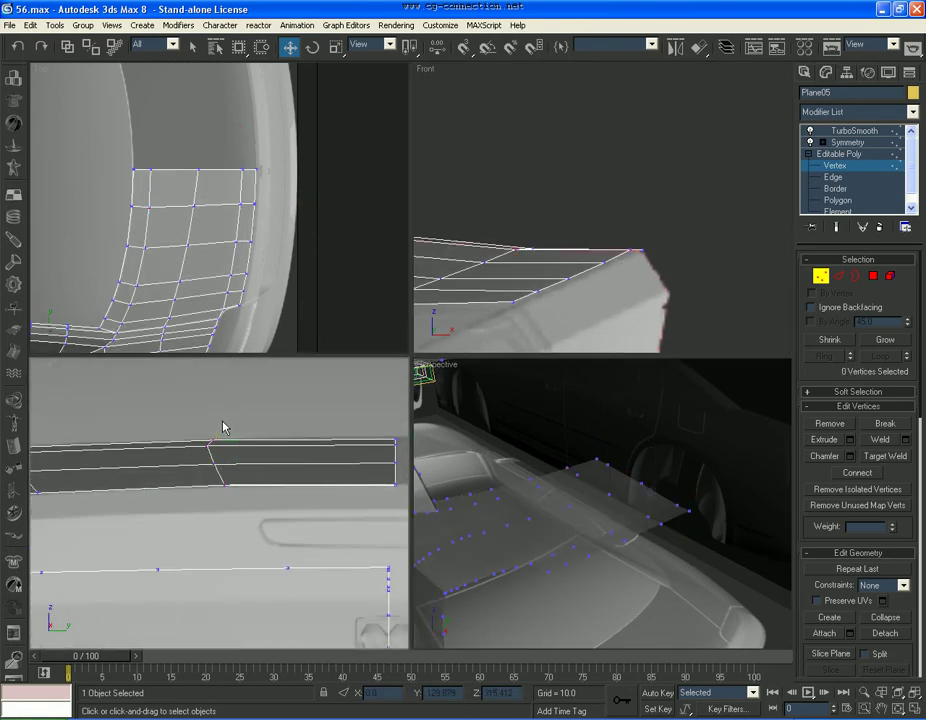
middle_drag(400, 440, 344, 441)
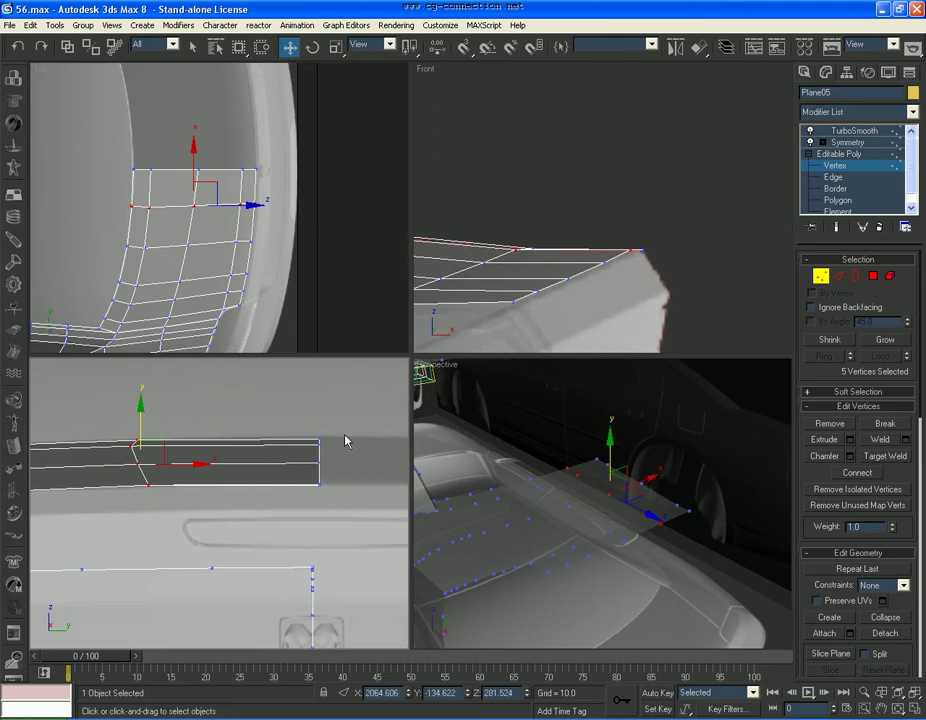
click(319, 438)
click(352, 413)
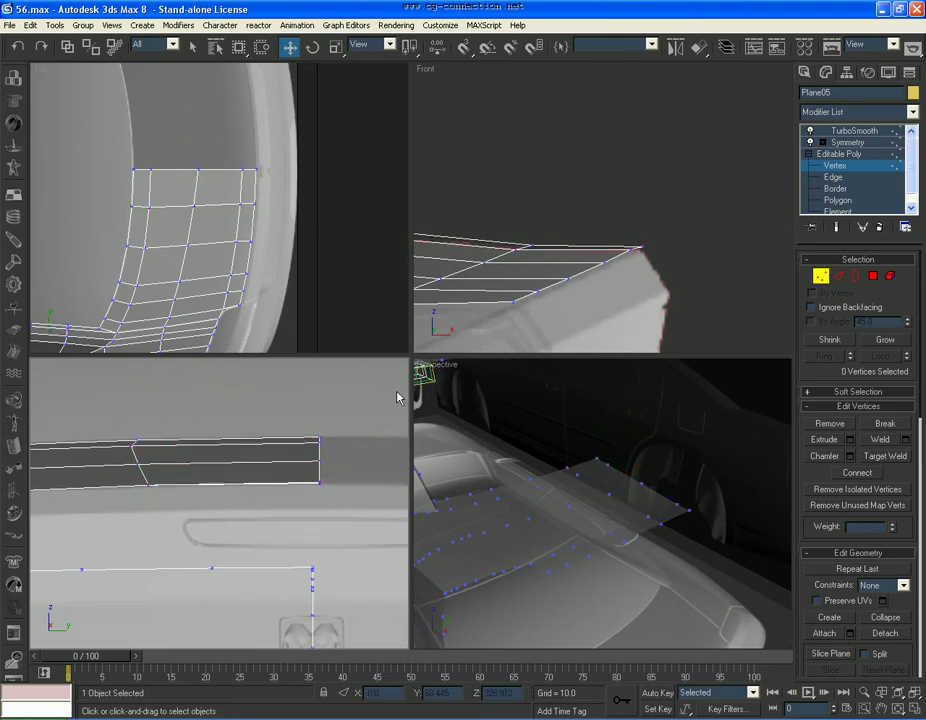
Step: Turn off See-Through with Alt+X, preview TurboSmooth, and return to Edge level
key(alt+x)
click(830, 130)
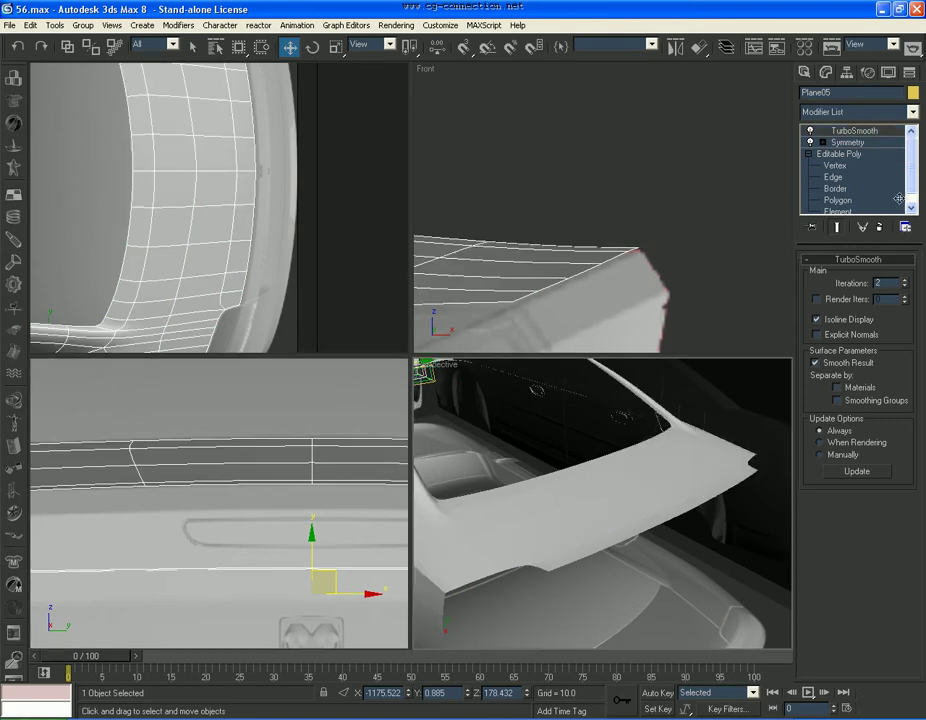
click(833, 177)
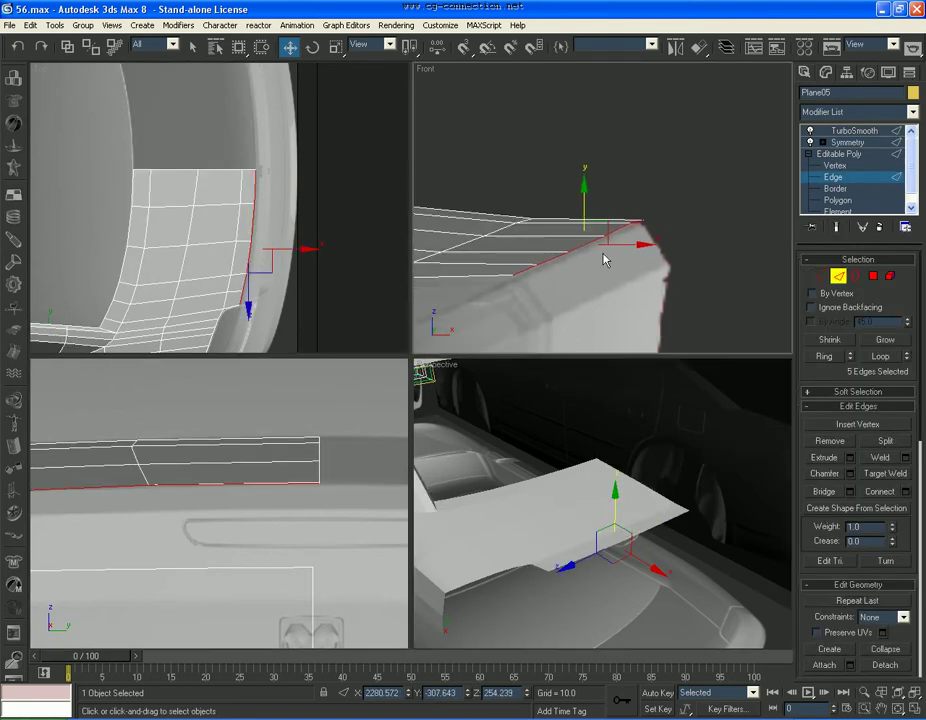
Step: Shift-drag the selected rim edges to extrude a new strip of faces and select its vertices
shift+drag(606, 242, 646, 237)
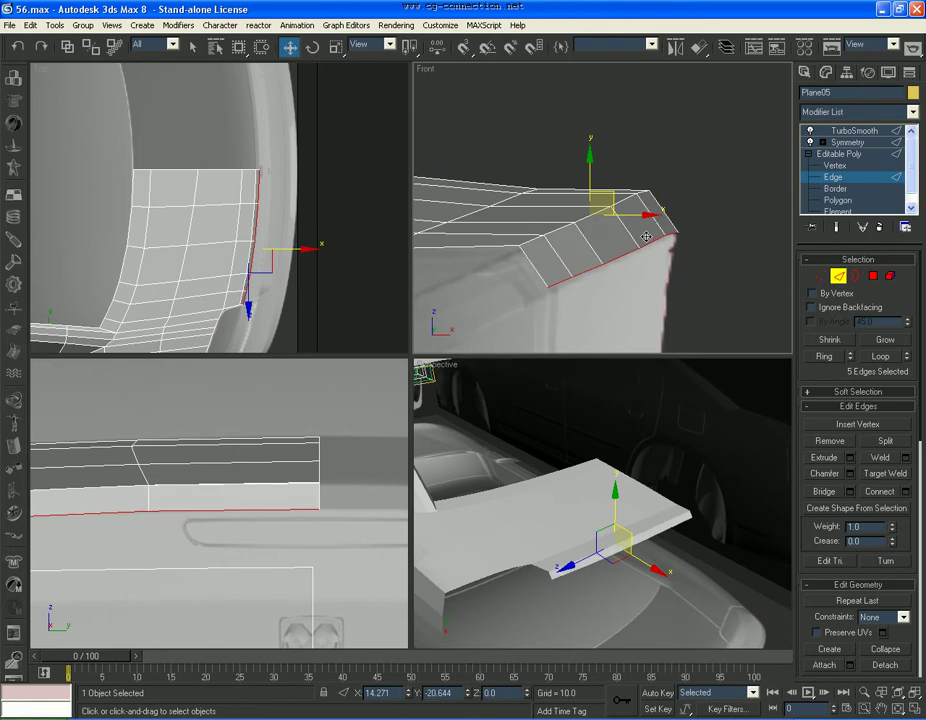
mouse_move(230, 250)
alt+middle_down()
mouse_move(252, 245)
mouse_move(228, 284)
alt+middle_up()
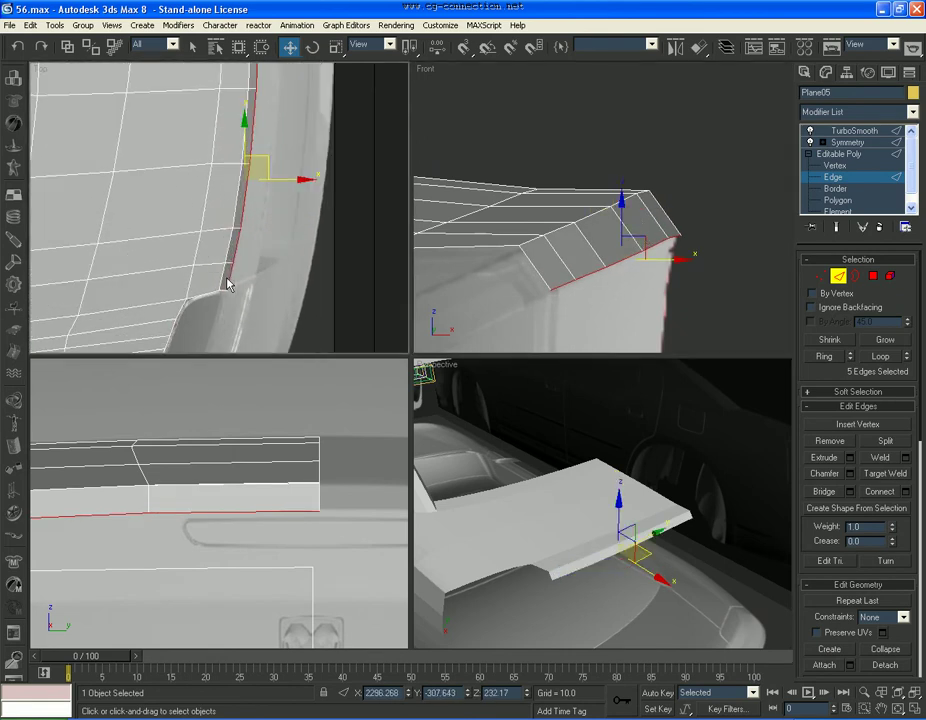
click(836, 165)
alt+middle_drag(393, 238, 238, 242)
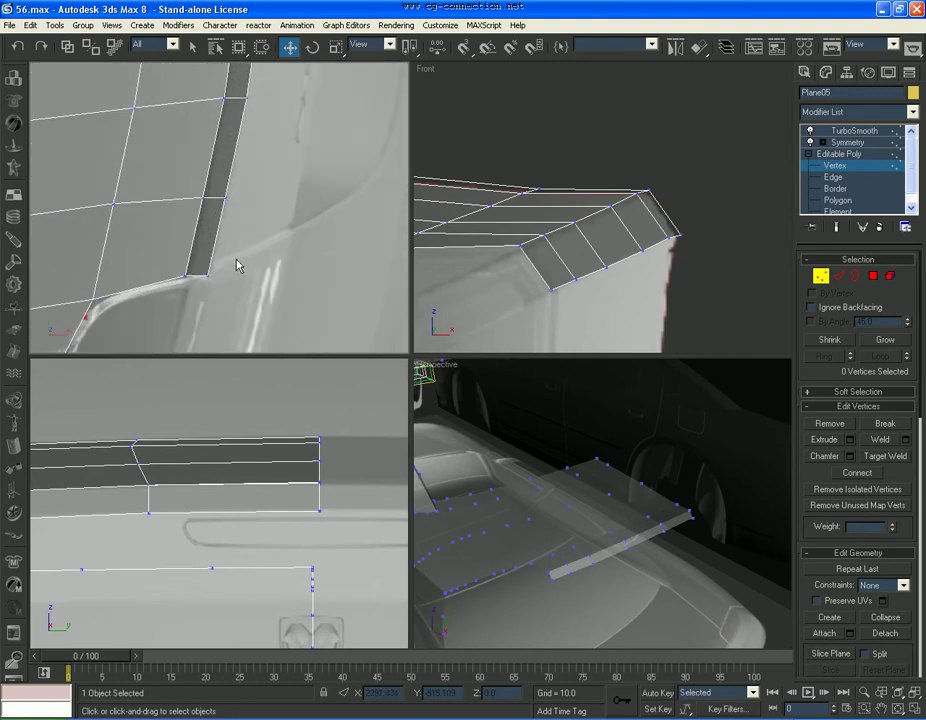
click(216, 268)
click(234, 201)
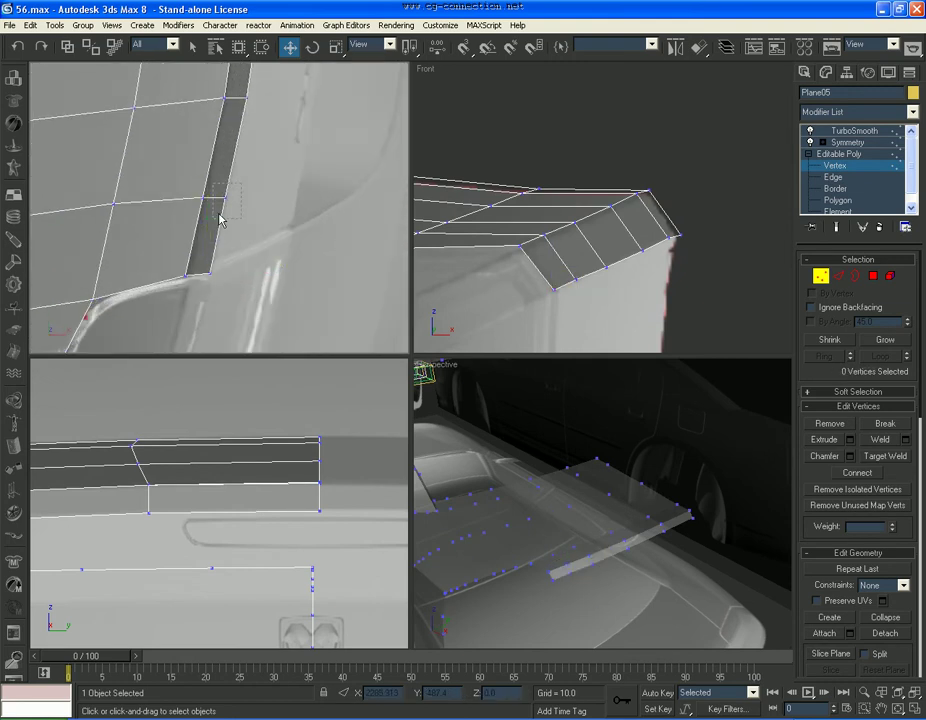
click(213, 200)
click(262, 158)
Step: Inspect the vertex at the new strip's end from the side view
mouse_move(262, 158)
alt+middle_down()
mouse_move(252, 180)
mouse_move(229, 178)
alt+middle_up()
click(141, 496)
mouse_move(226, 503)
alt+middle_down()
mouse_move(234, 490)
mouse_move(196, 497)
alt+middle_up()
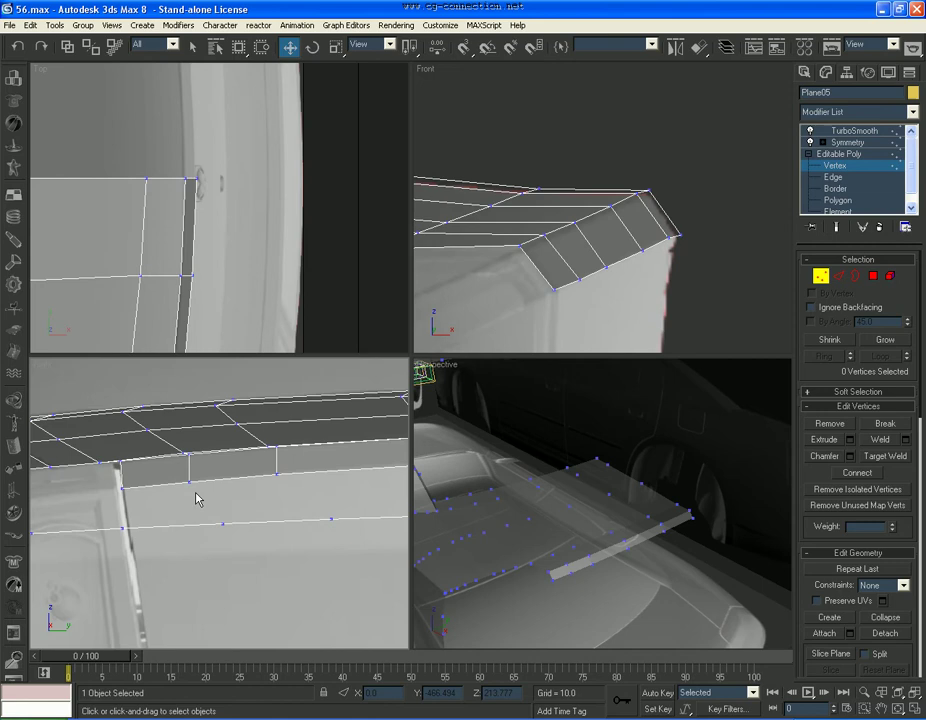
click(121, 487)
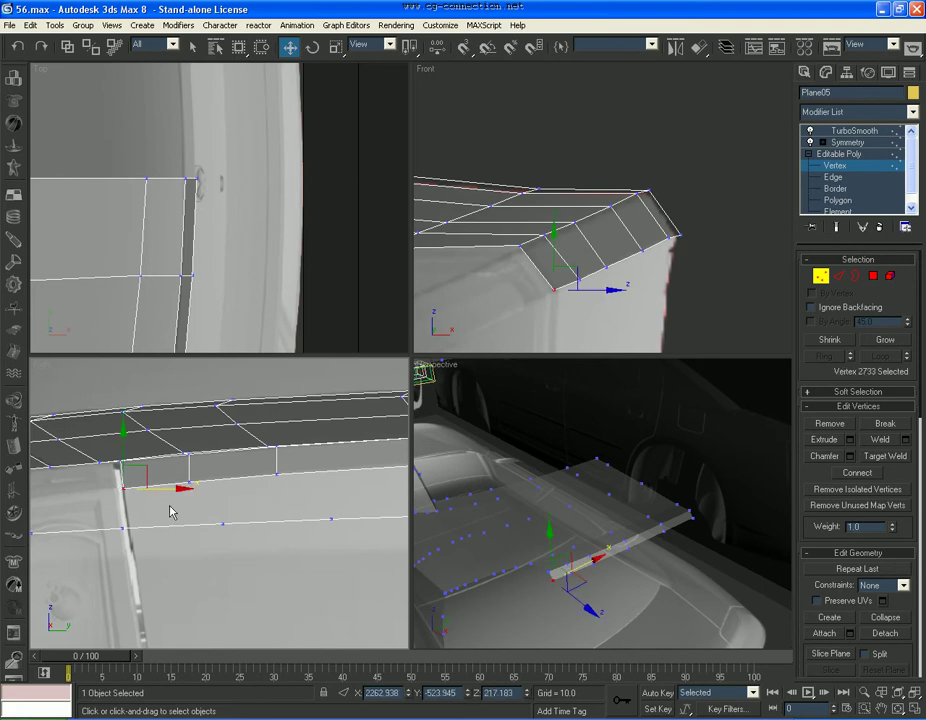
click(165, 498)
Step: Preview the TurboSmooth result, then return to Edge level
click(876, 153)
click(858, 130)
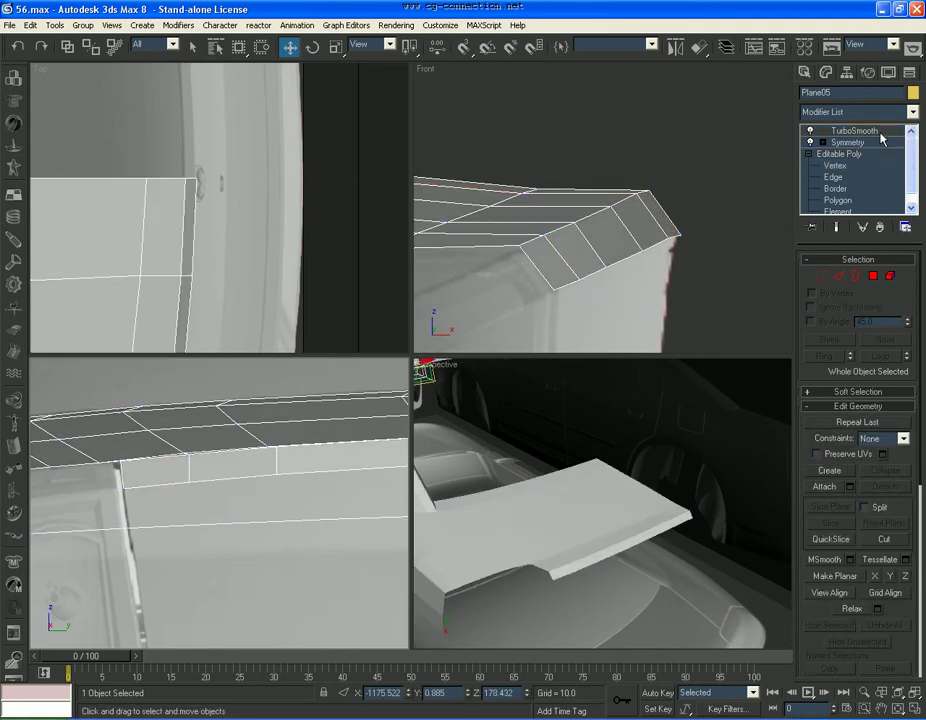
scroll(701, 519, down, 3)
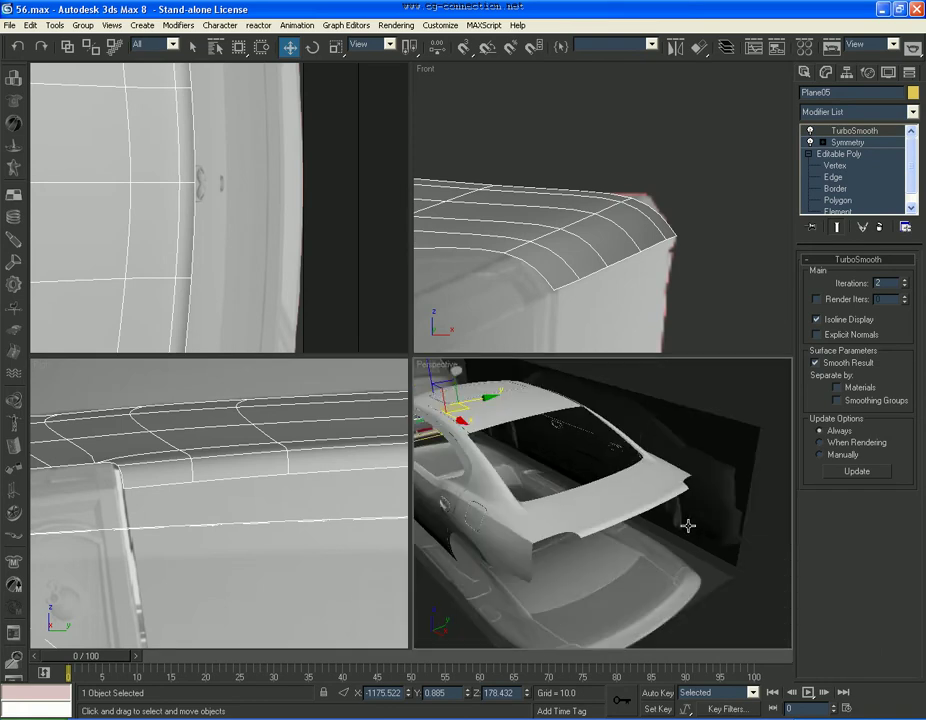
scroll(666, 535, down, 3)
scroll(665, 523, up, 8)
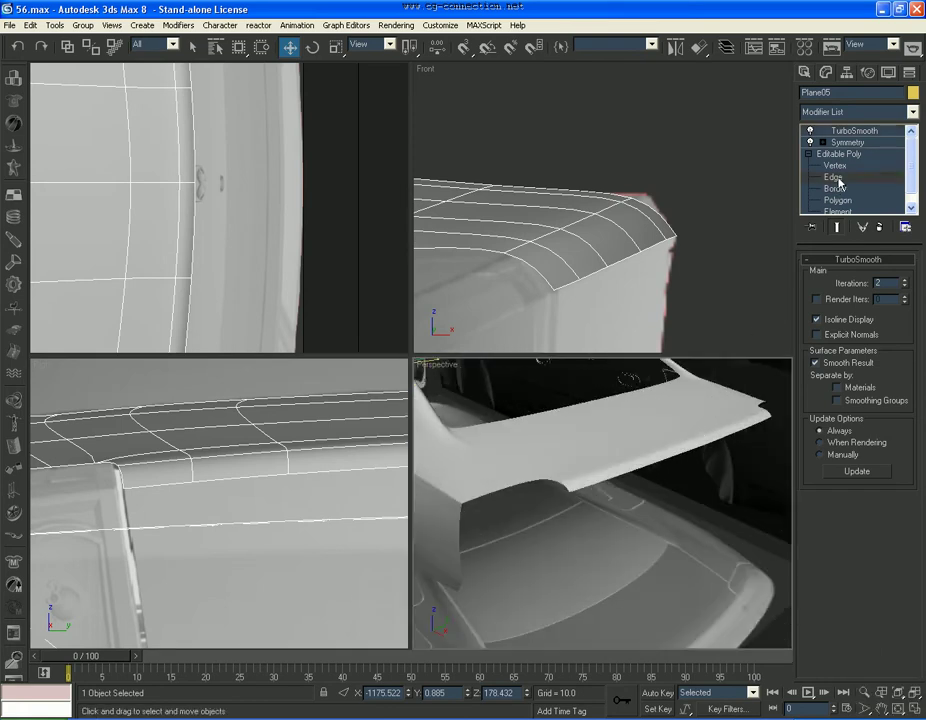
click(833, 177)
scroll(227, 500, down, 3)
scroll(213, 527, up, 4)
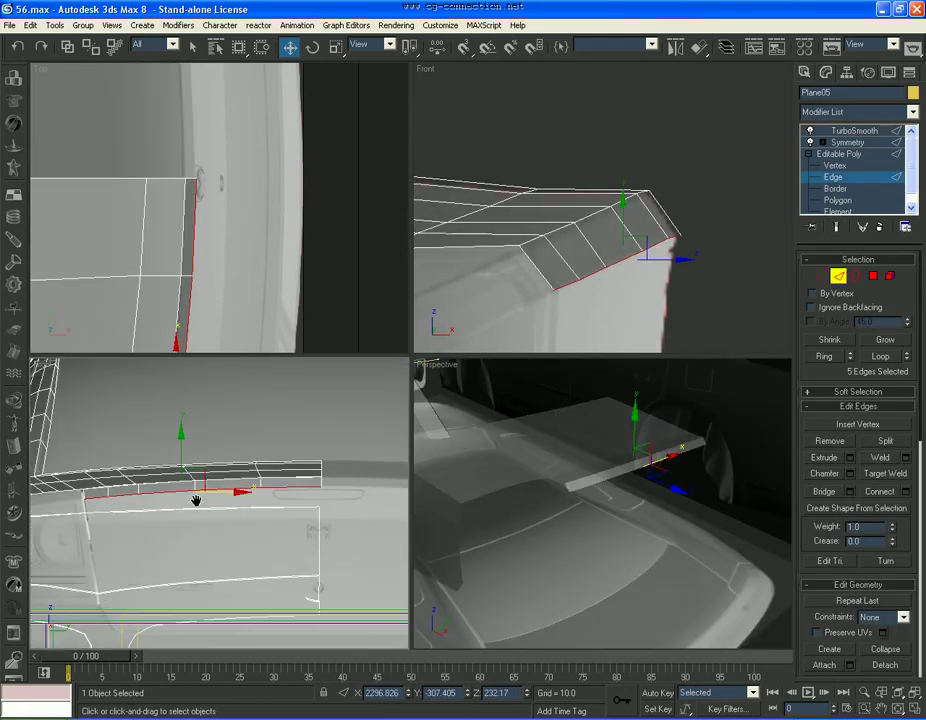
Step: Compare with the reference photo and drag the lid's lower rim down into a lip
key(alt+Tab)
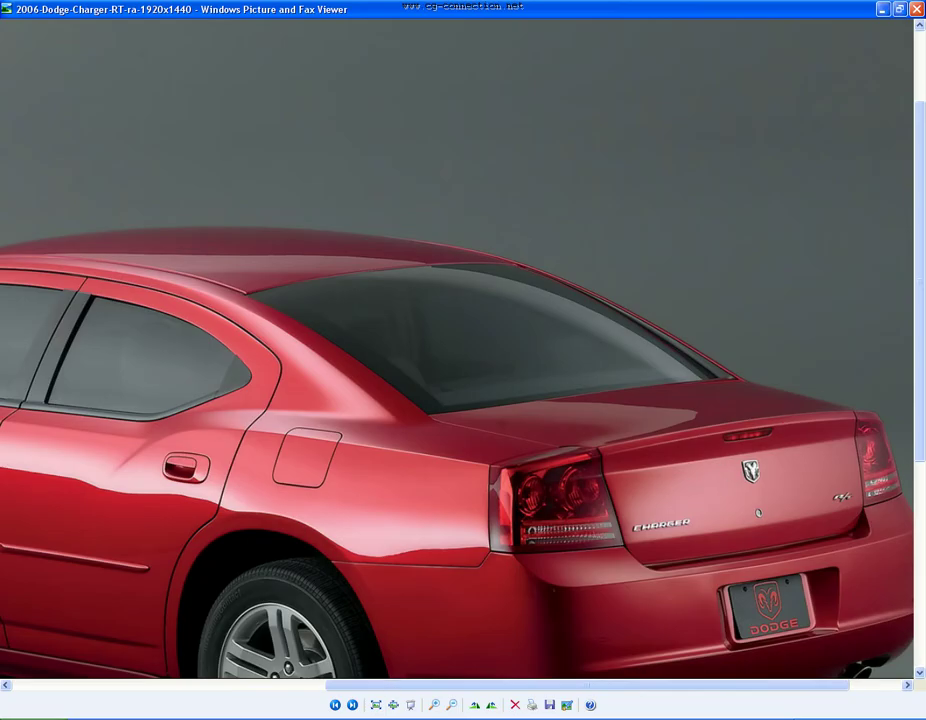
key(alt+Tab)
scroll(311, 516, up, 2)
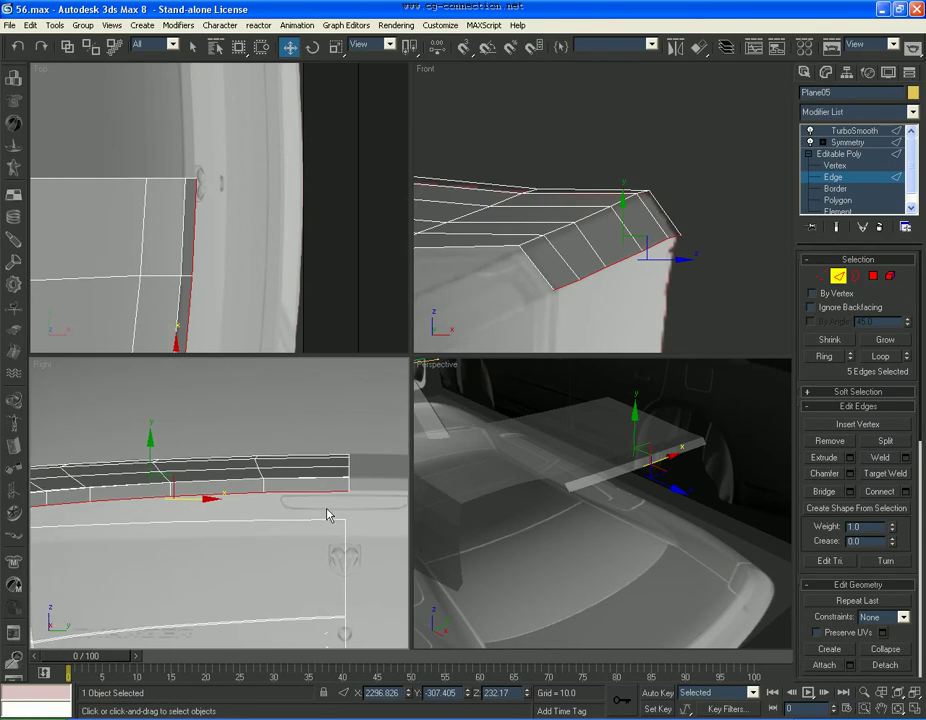
middle_drag(248, 502, 298, 482)
shift+drag(200, 445, 200, 465)
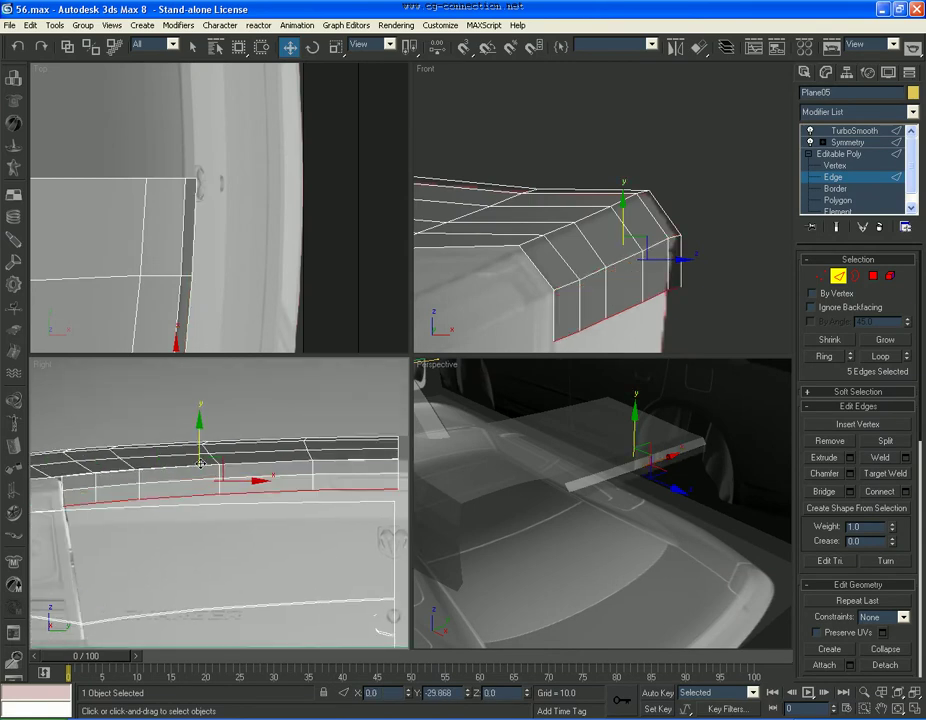
Step: Flatten the lip's bottom edges into a line and tilt them slightly with Rotate
right_click(233, 263)
drag(913, 544, 887, 376)
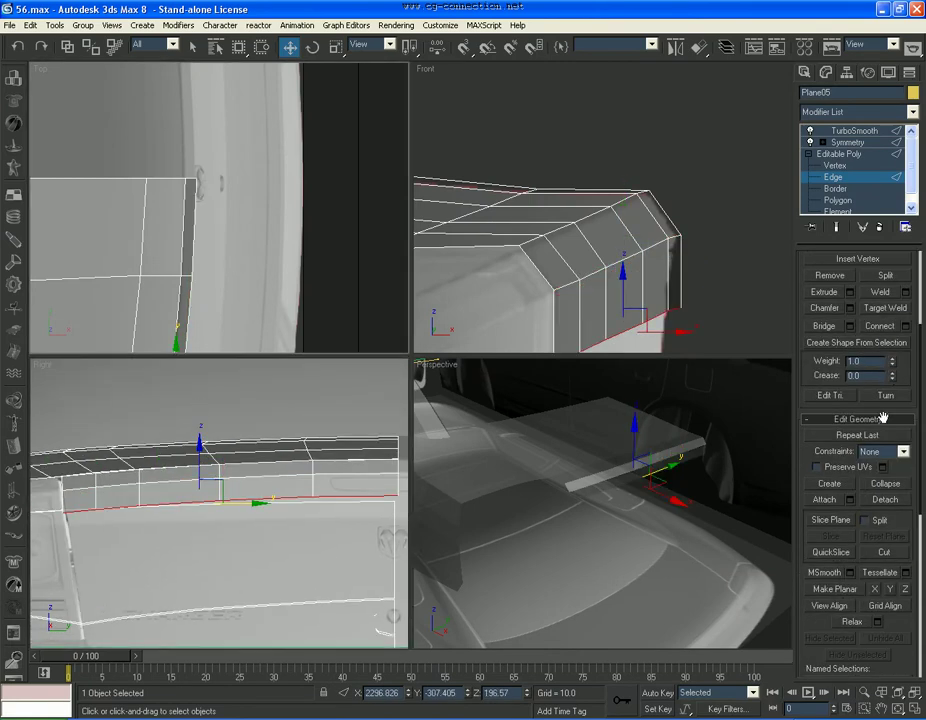
click(840, 607)
right_click(196, 497)
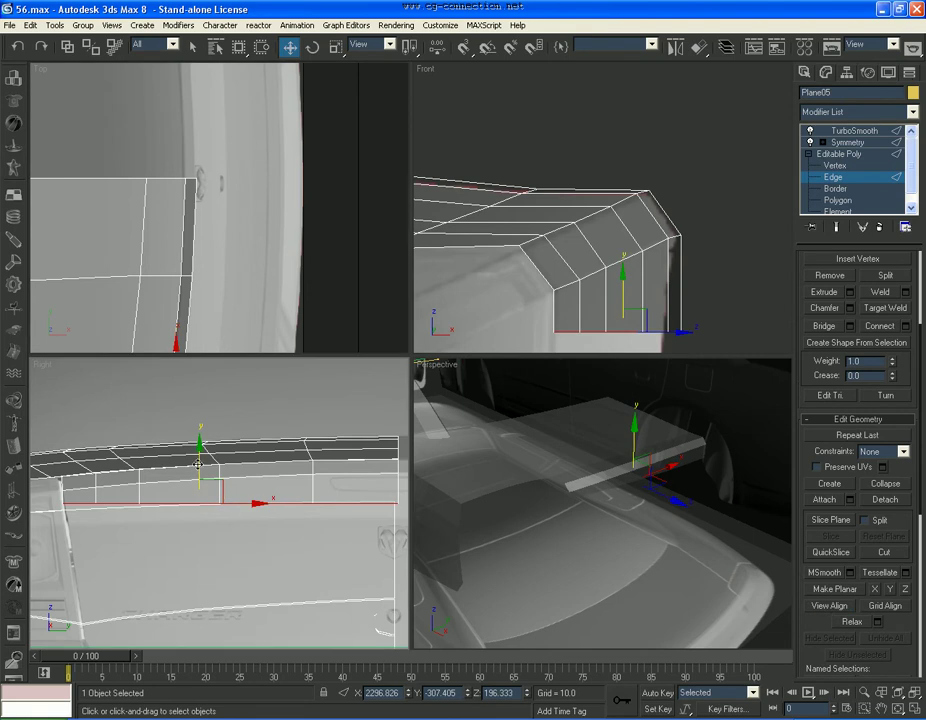
right_click(205, 503)
click(232, 524)
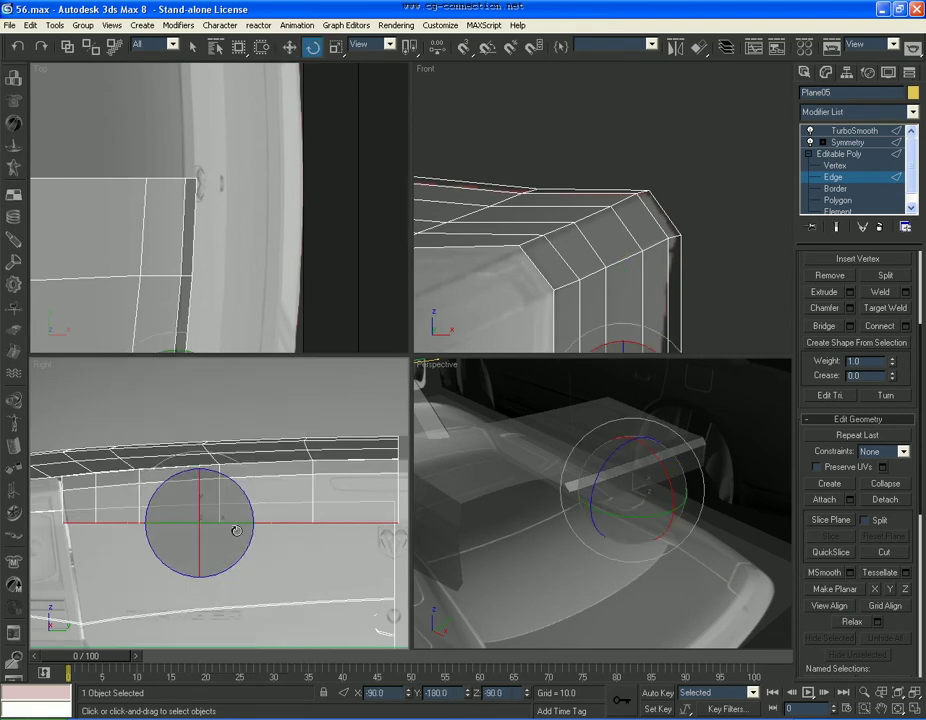
drag(244, 546, 246, 546)
Step: Raise the lower lip edges slightly in the Right view and pull them inward along X
key(w)
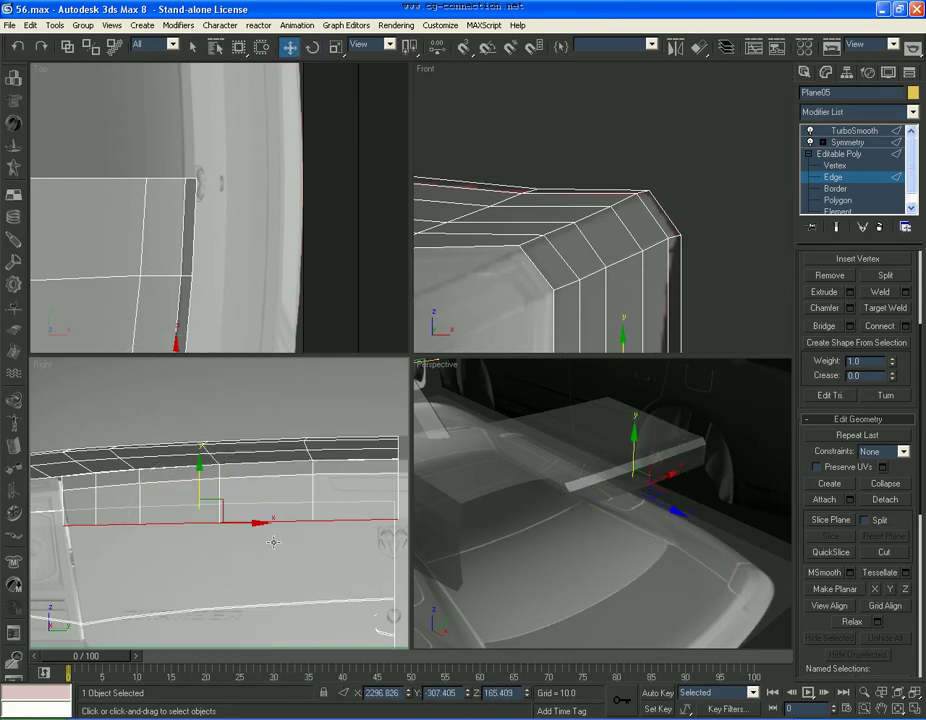
drag(206, 496, 201, 477)
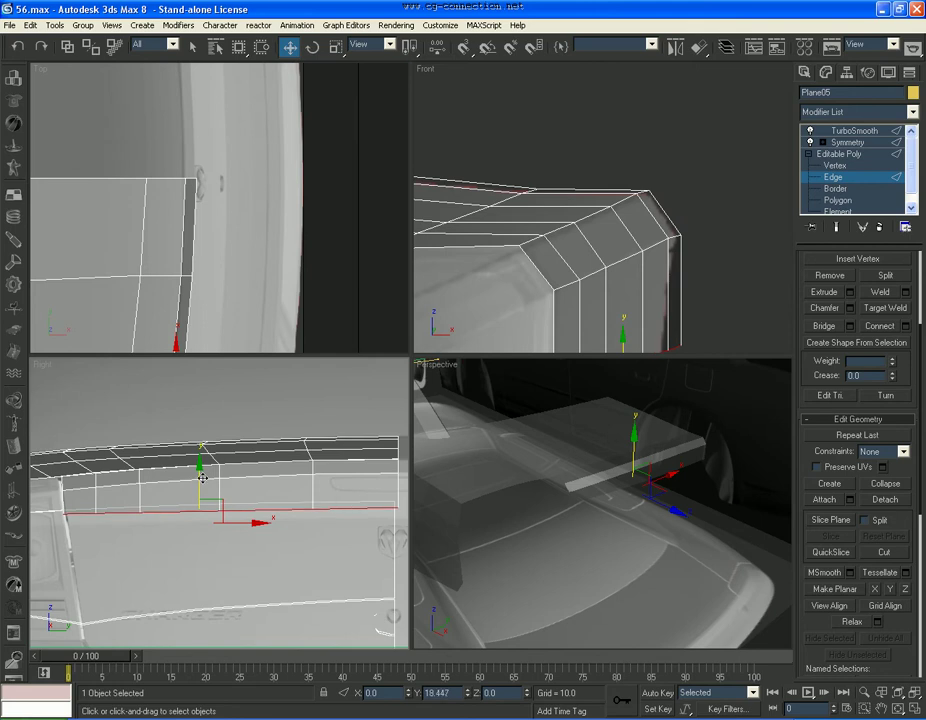
scroll(568, 206, down, 3)
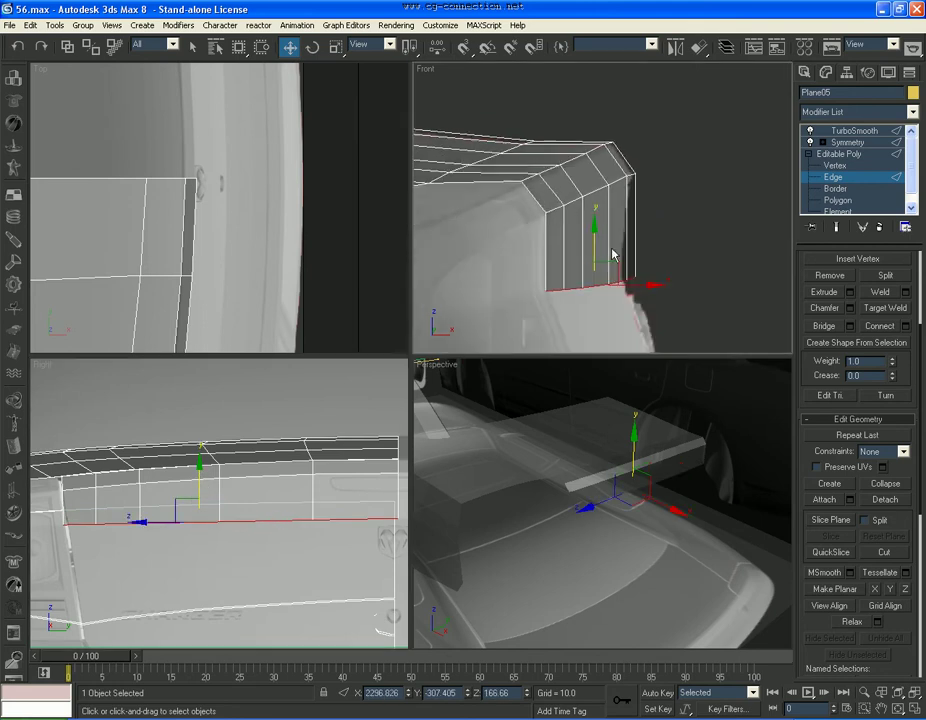
middle_drag(568, 206, 566, 166)
drag(637, 247, 626, 241)
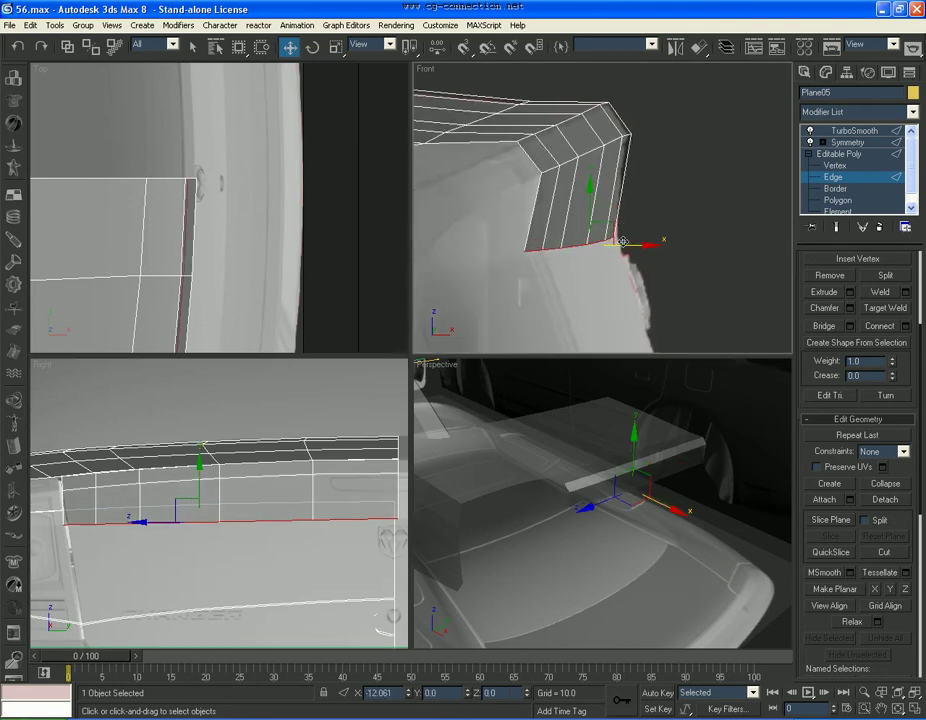
Step: At Vertex level, slide the lip's bottom-left corner vertex sideways along X
key(1)
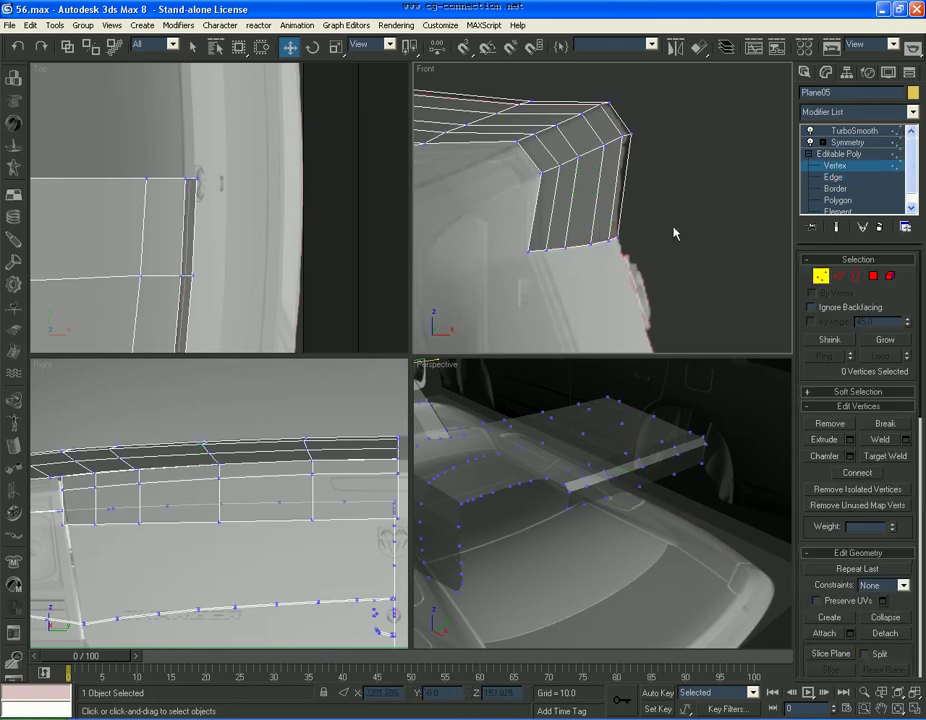
drag(561, 265, 561, 266)
scroll(235, 517, up, 3)
scroll(200, 530, up, 2)
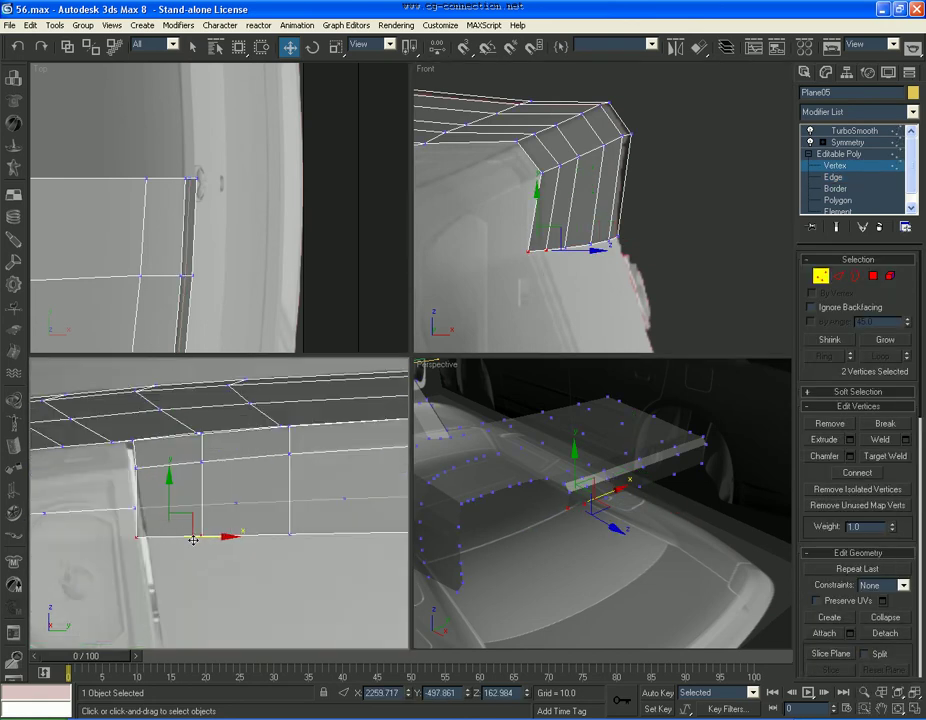
click(207, 537)
click(149, 537)
right_click(578, 272)
scroll(578, 272, up, 2)
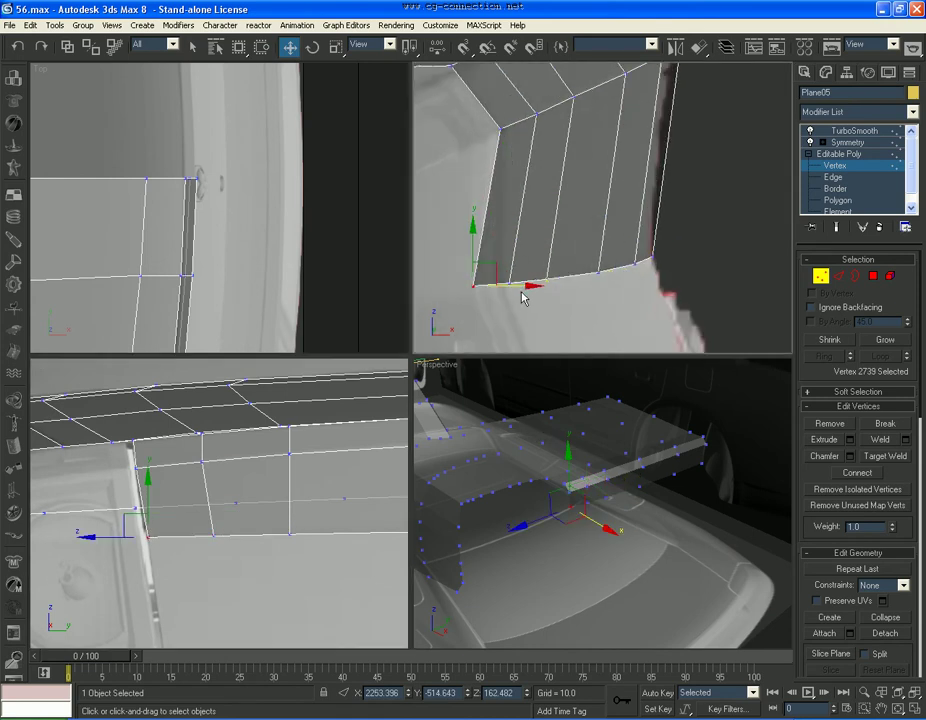
mouse_move(524, 287)
mouse_down()
mouse_move(538, 284)
mouse_move(538, 318)
mouse_up()
Step: Nudge the vertices beside the body strip along X in the Top view, then deselect
scroll(209, 269, up, 1)
scroll(234, 136, up, 2)
scroll(220, 160, up, 1)
scroll(213, 190, up, 2)
click(214, 191)
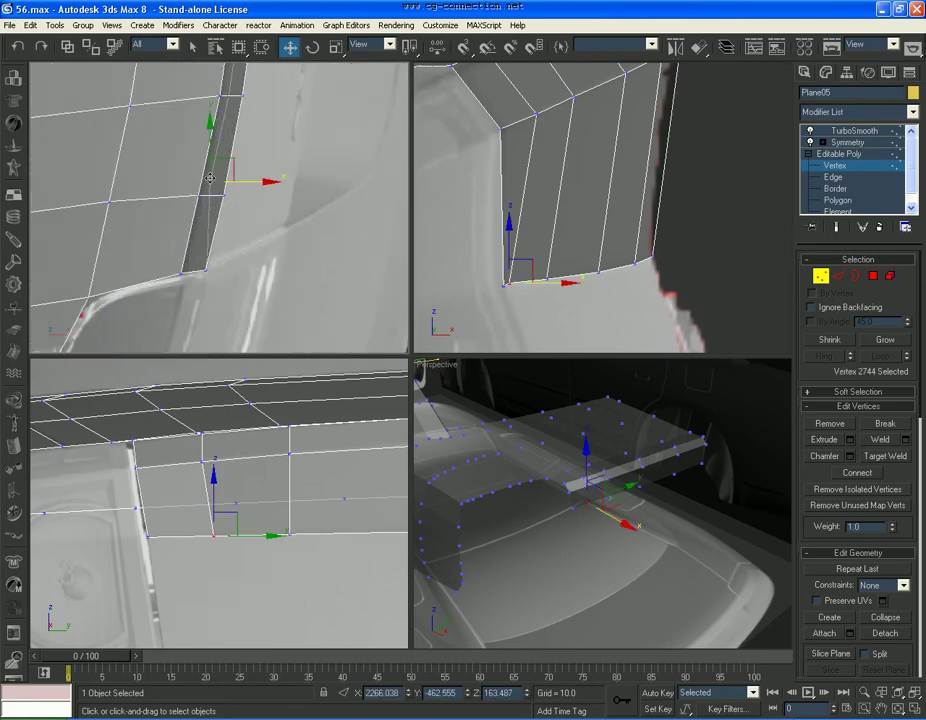
scroll(240, 198, up, 2)
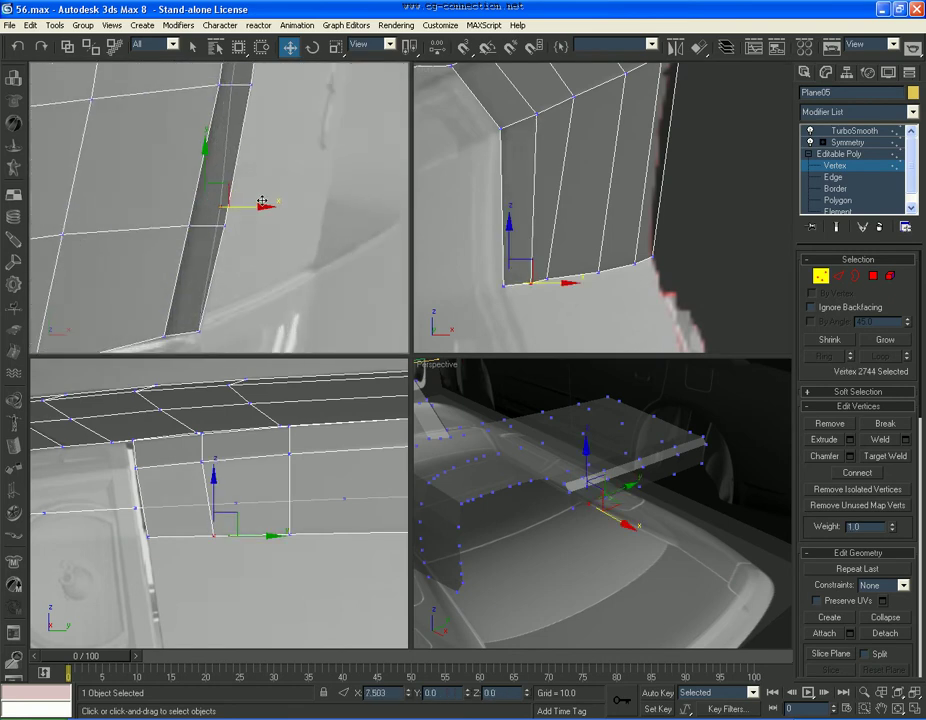
drag(262, 202, 260, 201)
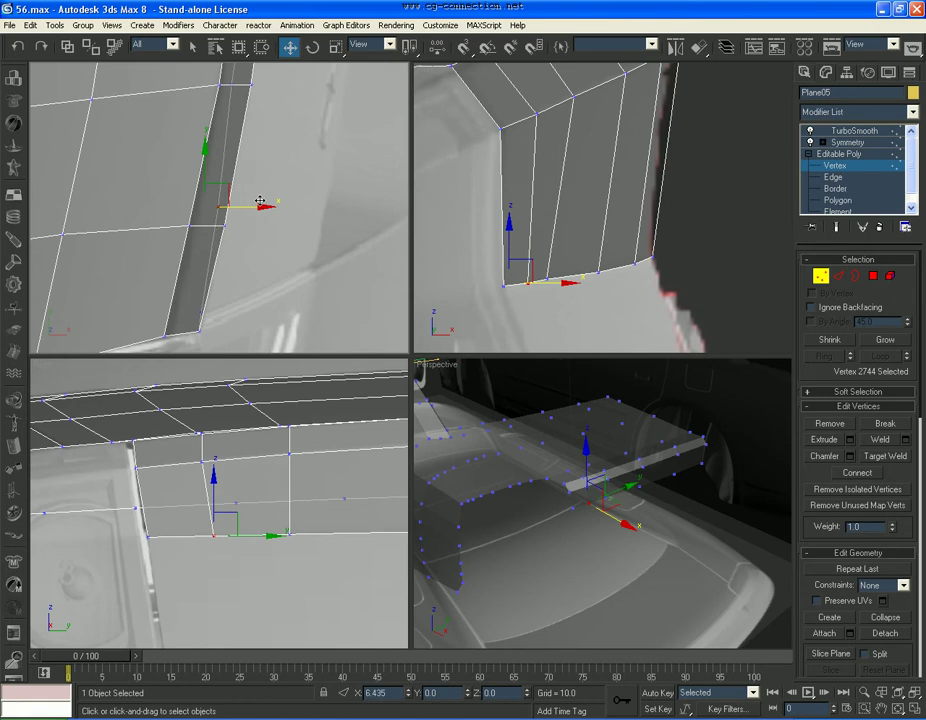
middle_drag(260, 201, 252, 256)
click(232, 203)
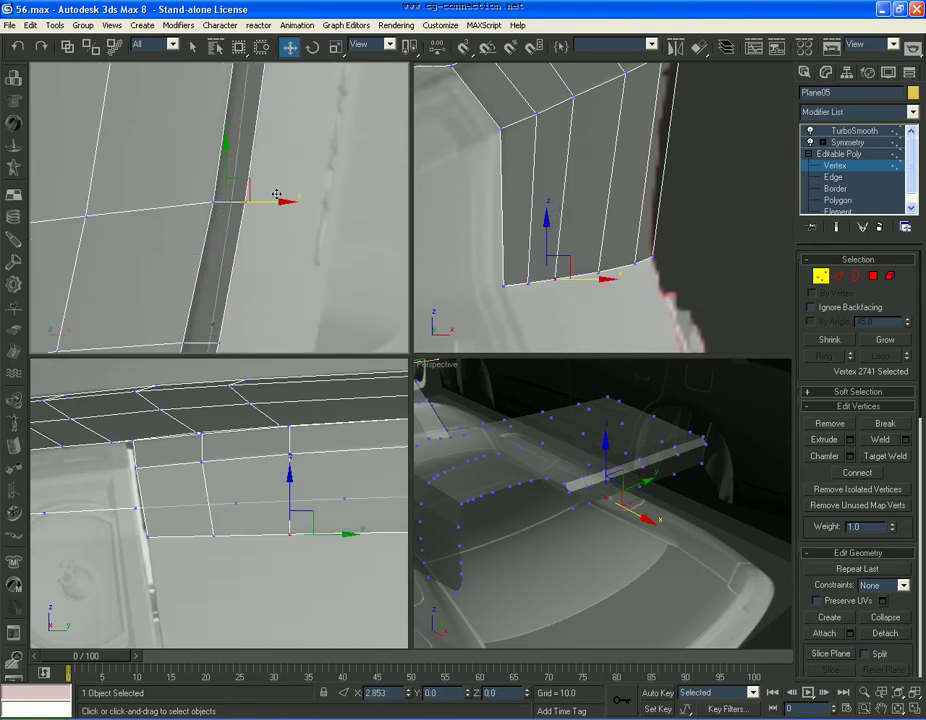
click(269, 165)
scroll(260, 213, down, 2)
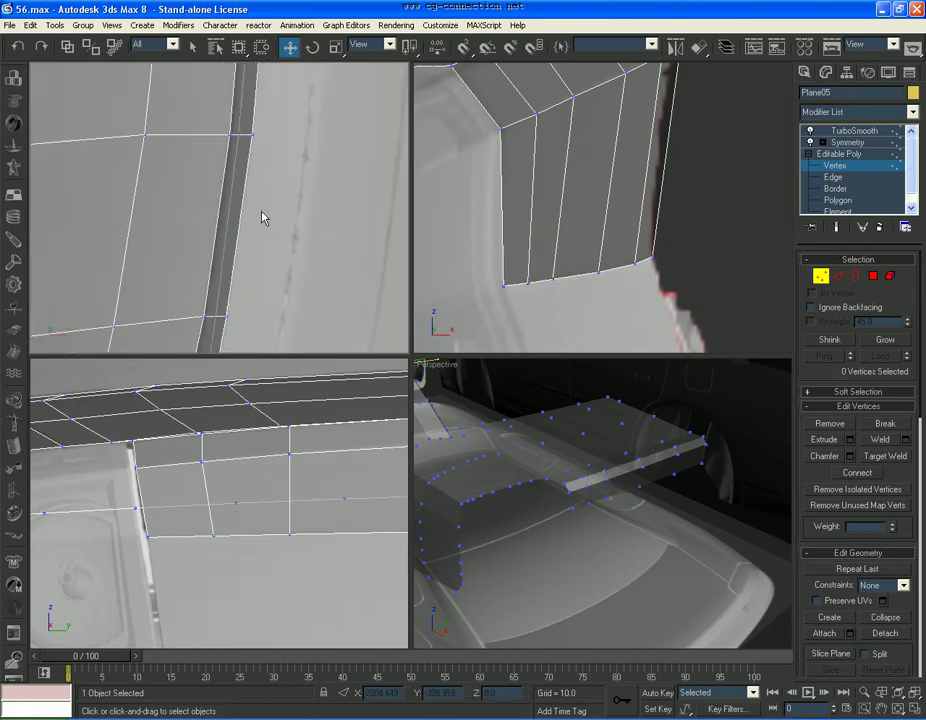
Step: Preview the mirrored, smoothed lid at Symmetry, then return to Edge level
click(848, 142)
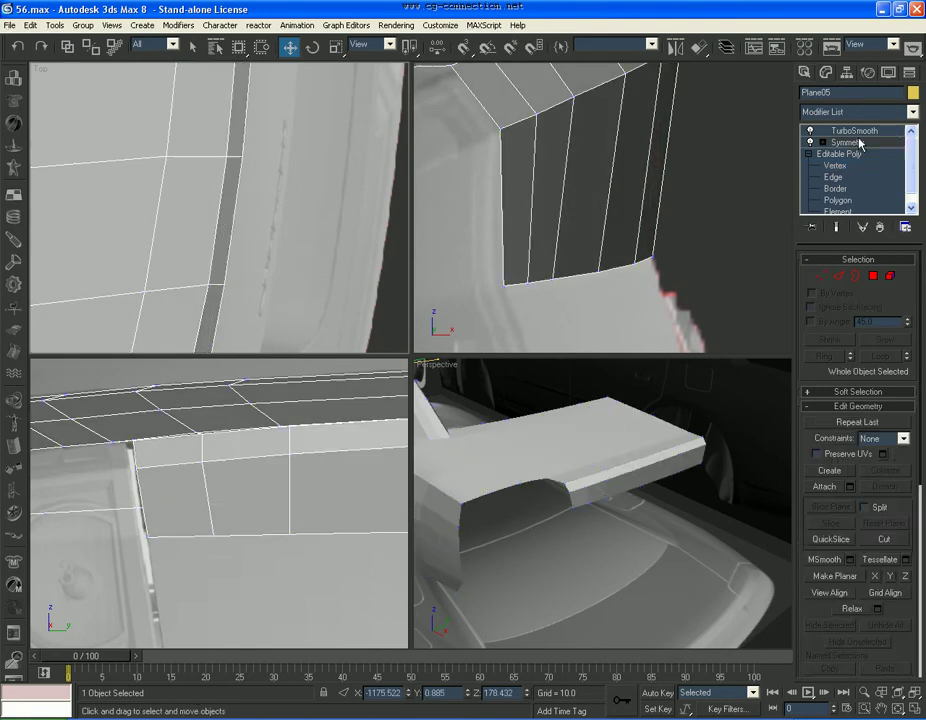
scroll(717, 489, up, 4)
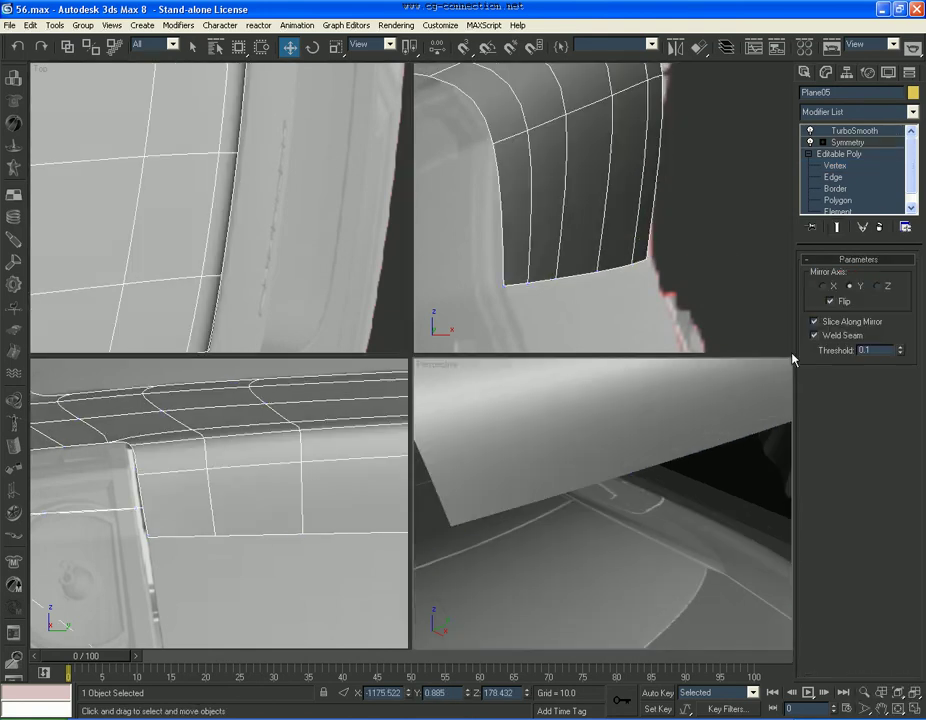
click(833, 177)
scroll(655, 463, down, 3)
Step: Loop, Ring and Connect the lip edges to add a horizontal loop, then shift it along X
click(655, 477)
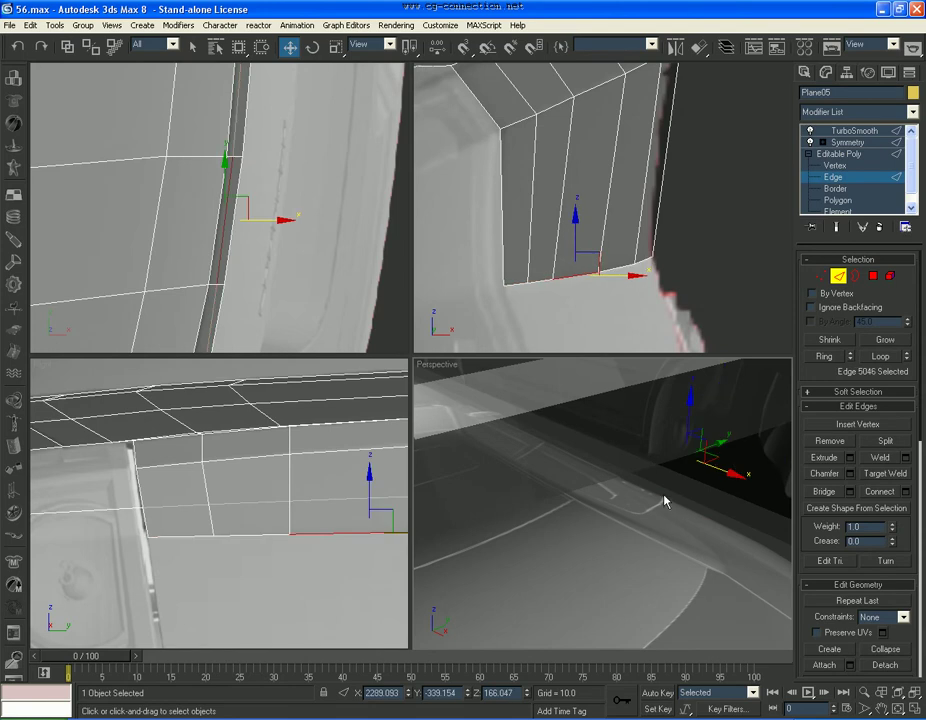
scroll(666, 503, down, 4)
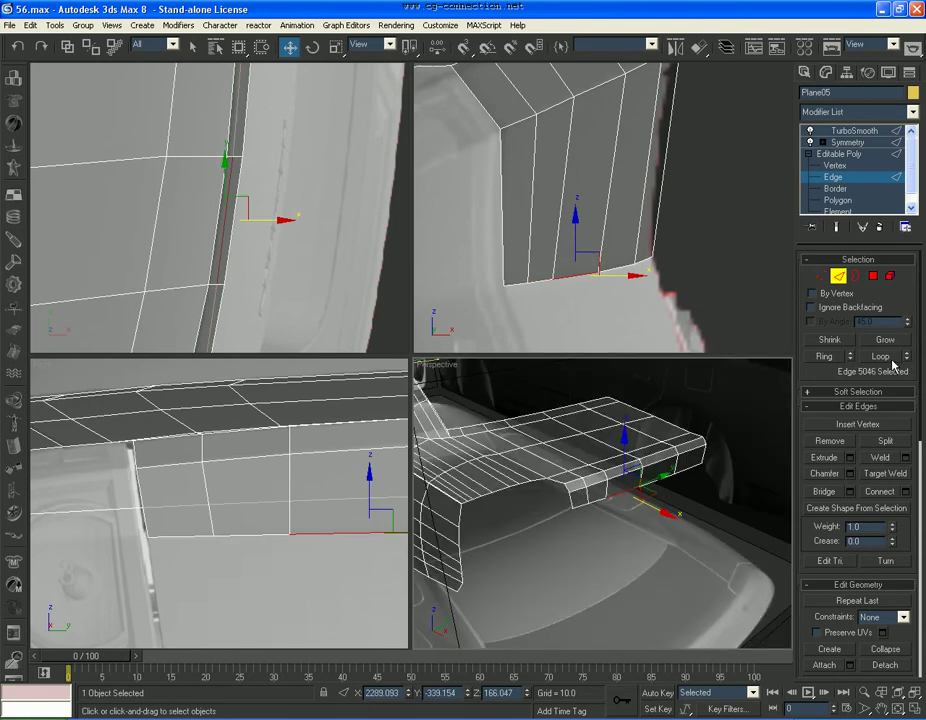
click(893, 362)
scroll(589, 575, up, 5)
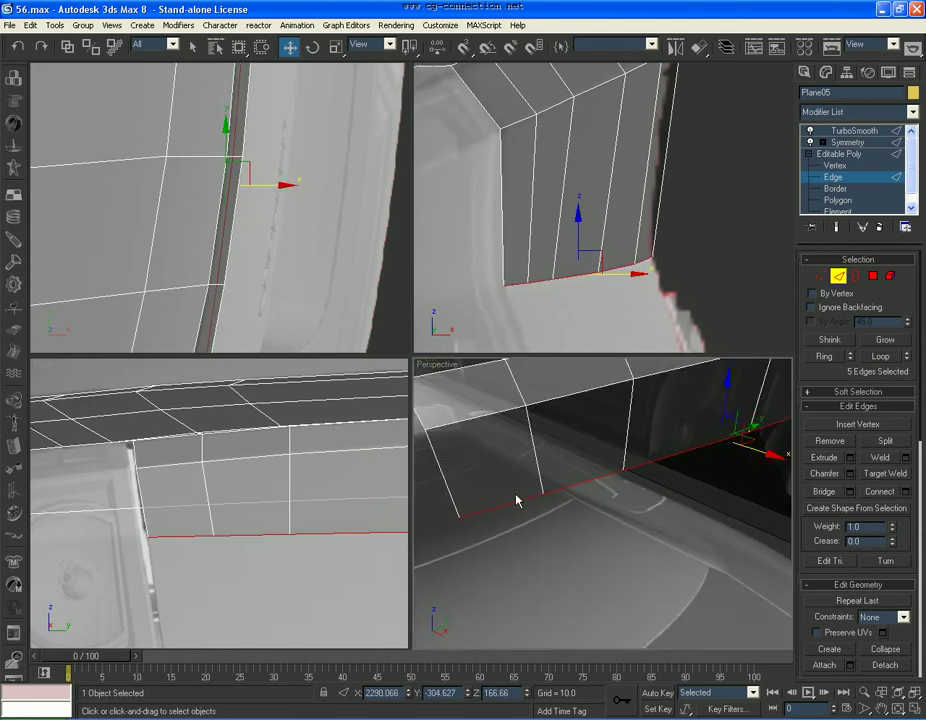
click(824, 356)
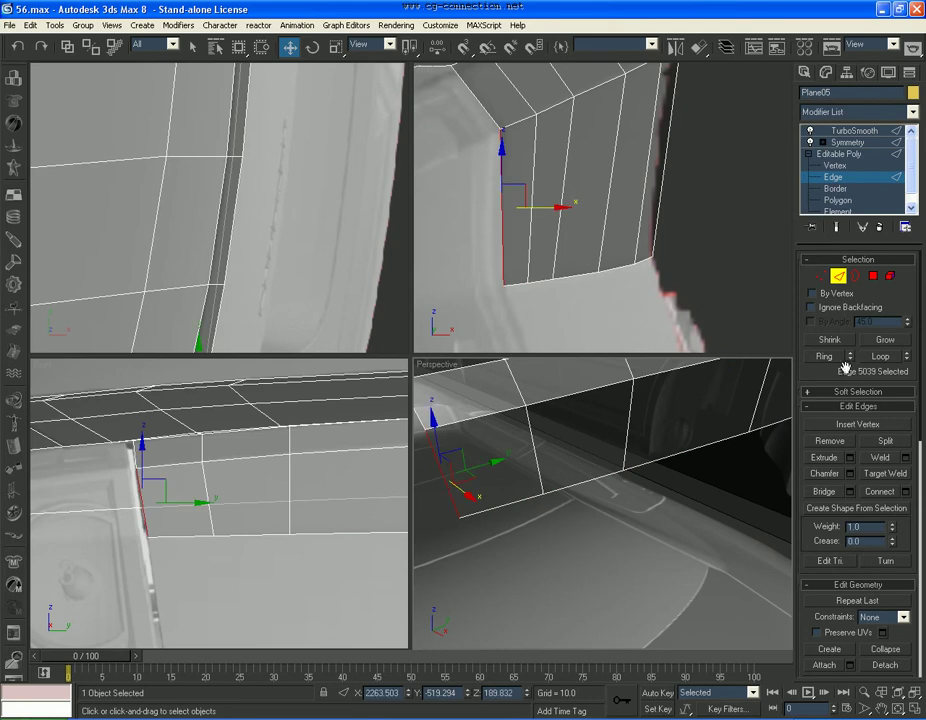
click(899, 496)
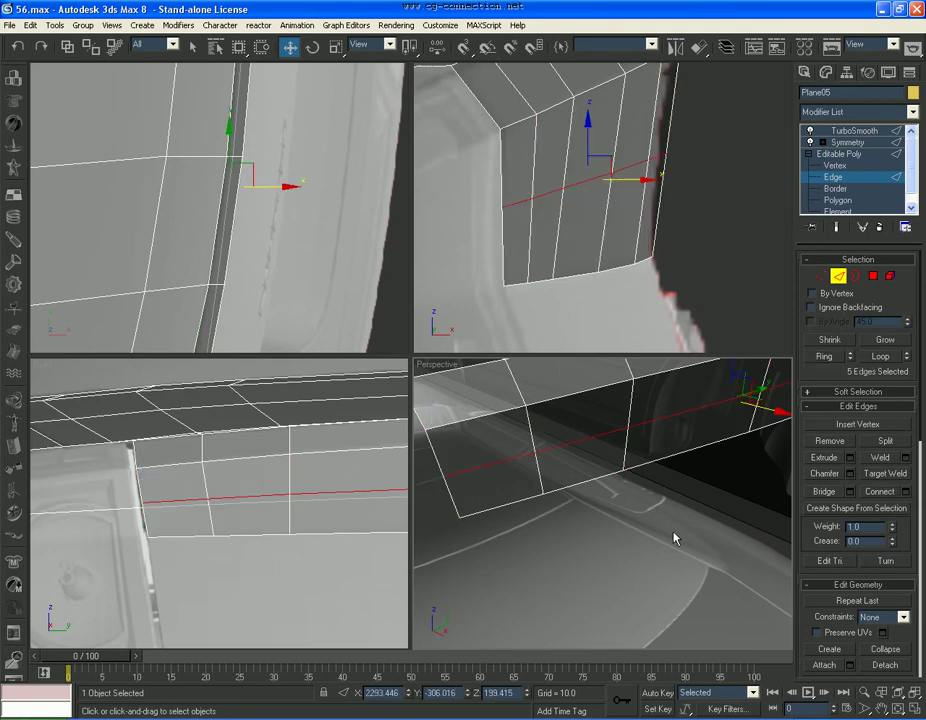
middle_drag(630, 182, 617, 240)
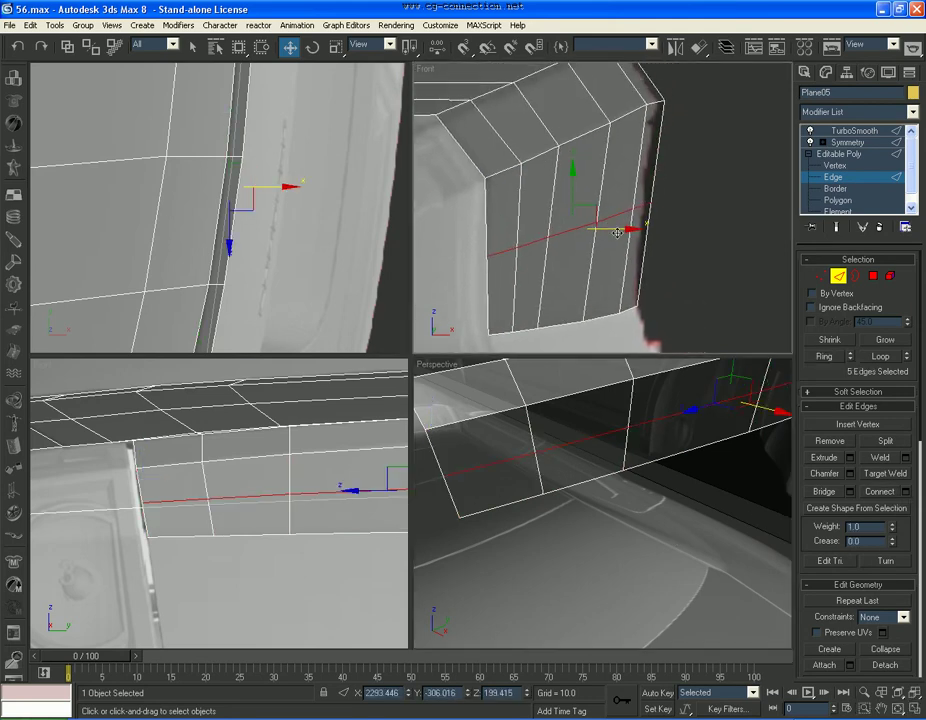
drag(618, 233, 633, 227)
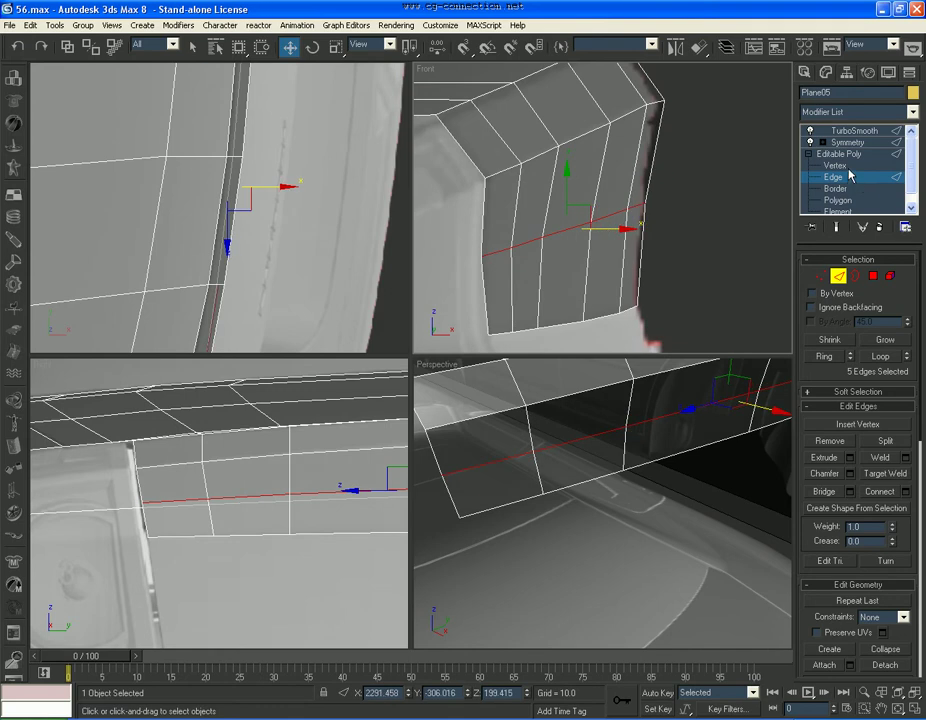
Step: Switch to Vertex level and select the two bottom corner vertices
click(834, 165)
middle_drag(562, 290, 589, 238)
drag(533, 287, 554, 279)
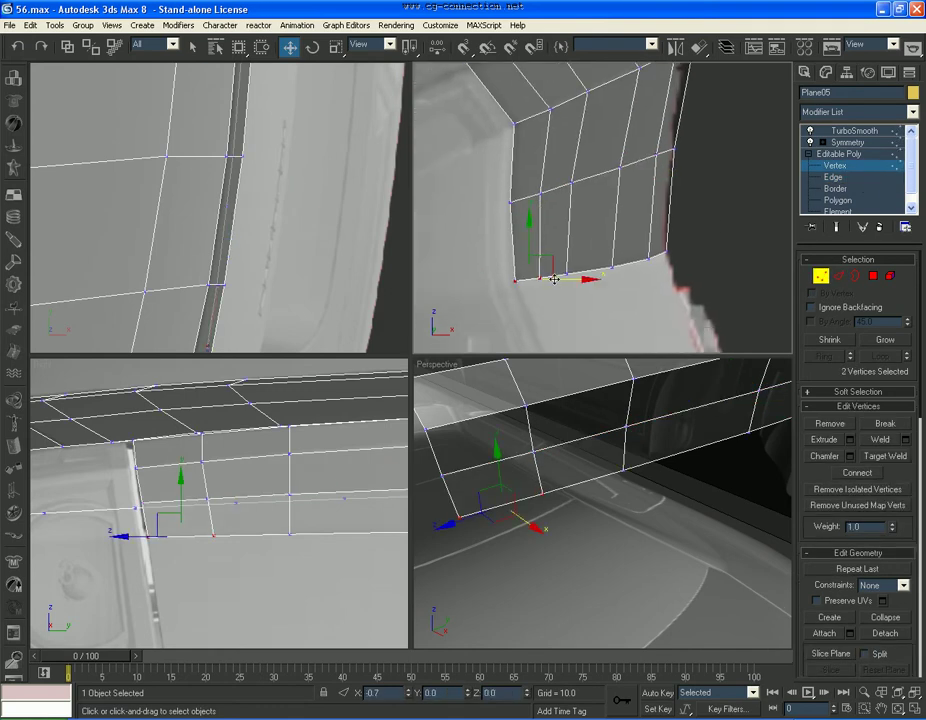
Step: Turn off See-Through with Alt+X and adjust the top-right corner vertex
click(579, 289)
middle_drag(713, 234, 670, 210)
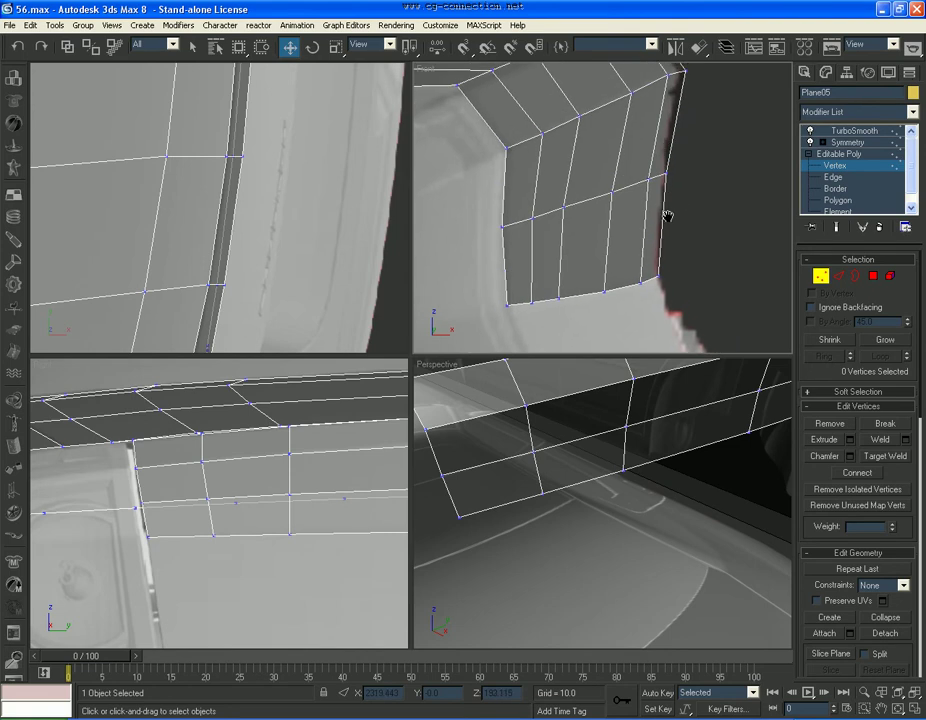
key(alt+x)
middle_drag(660, 60, 675, 90)
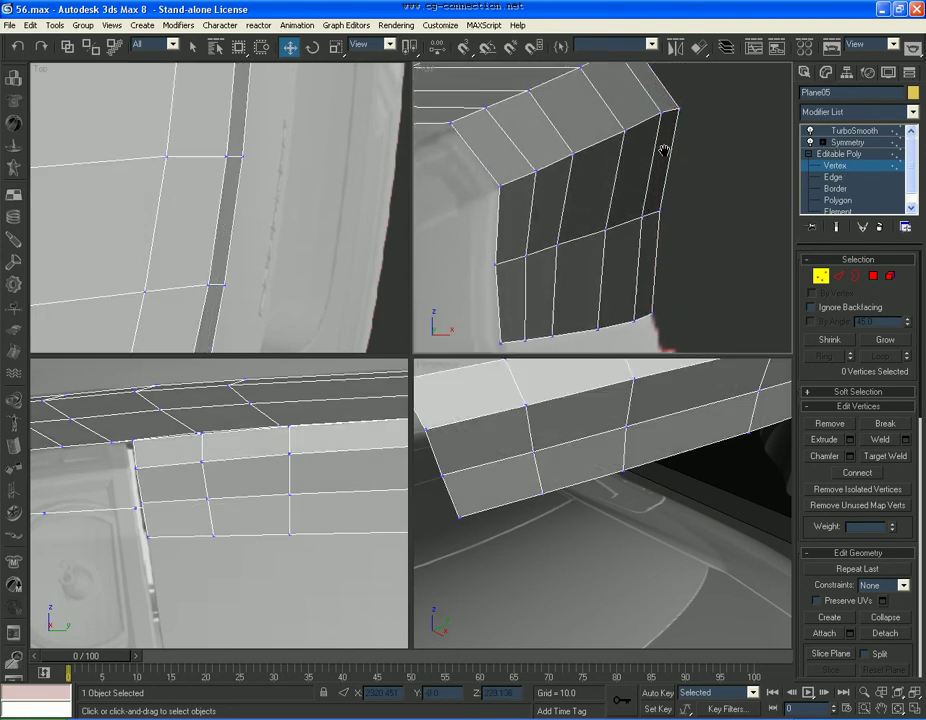
click(675, 104)
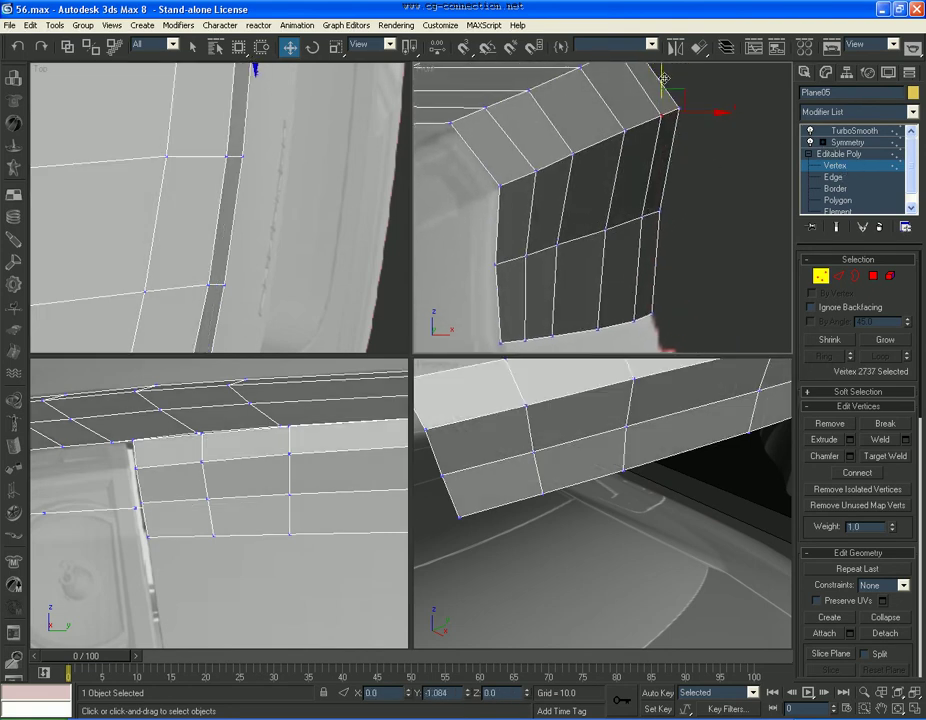
click(746, 128)
Step: View the TurboSmooth lid, orbit around the spoiler, and bring up the red Charger photo
click(855, 130)
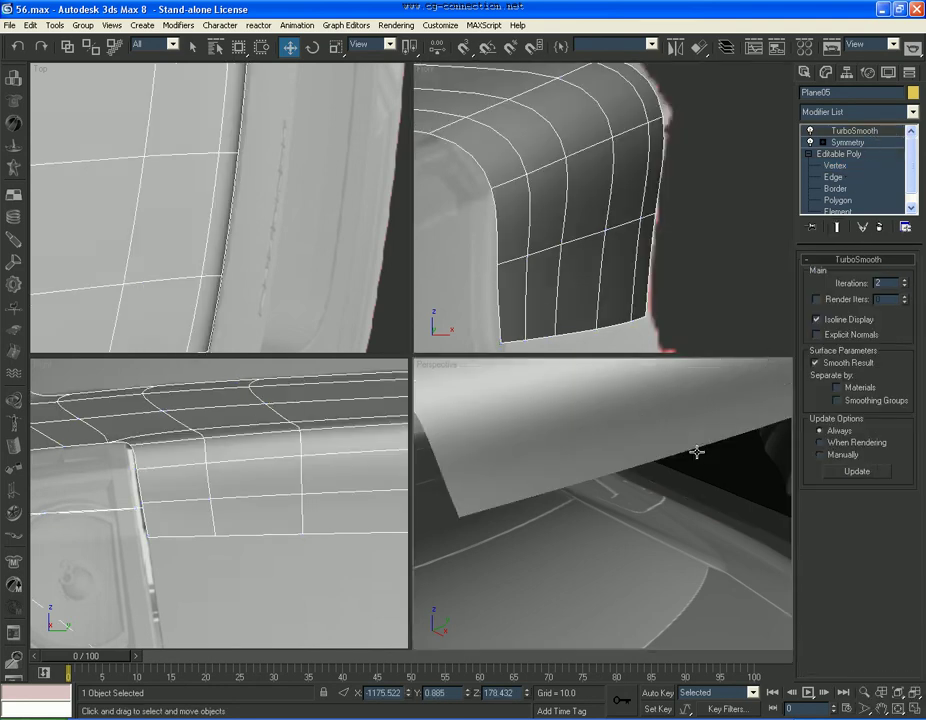
scroll(697, 452, down, 5)
alt+middle_drag(697, 451, 655, 564)
scroll(655, 564, up, 5)
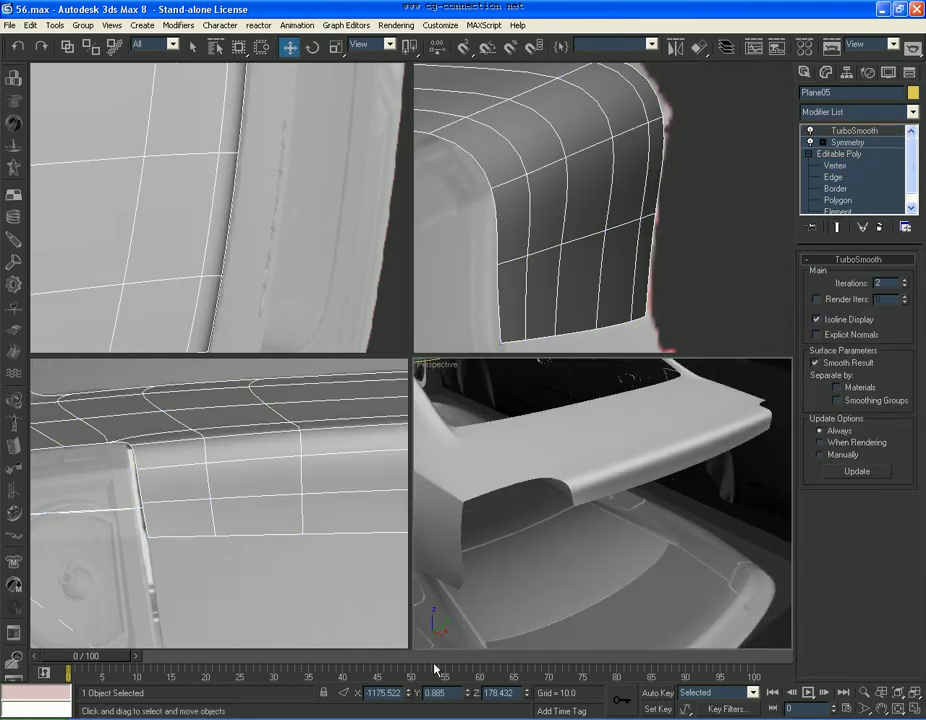
key(alt+Tab)
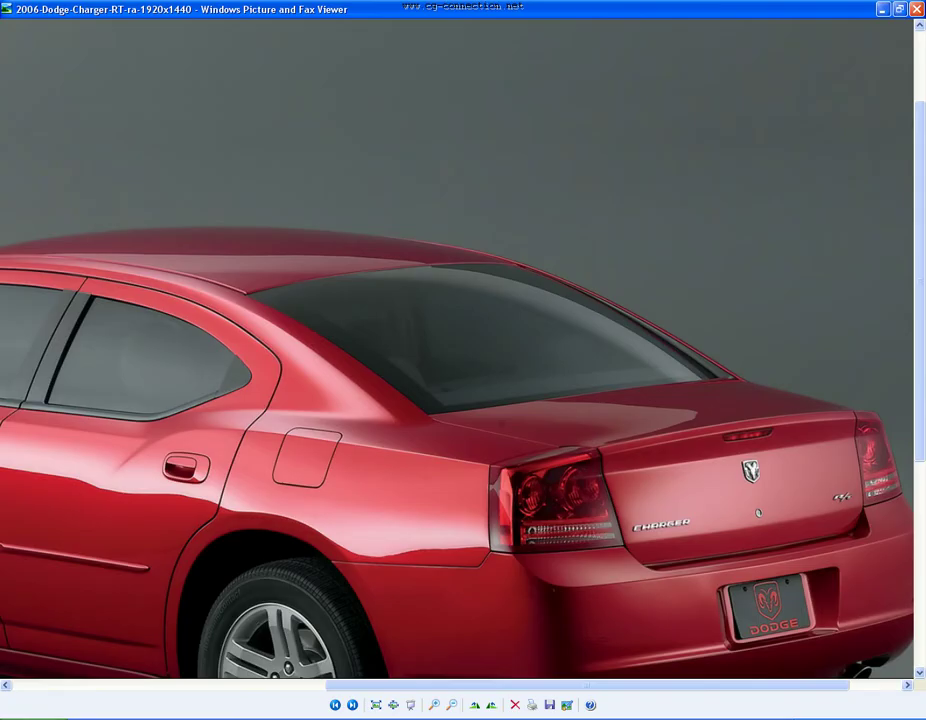
key(alt+Tab)
click(833, 177)
scroll(668, 267, down, 3)
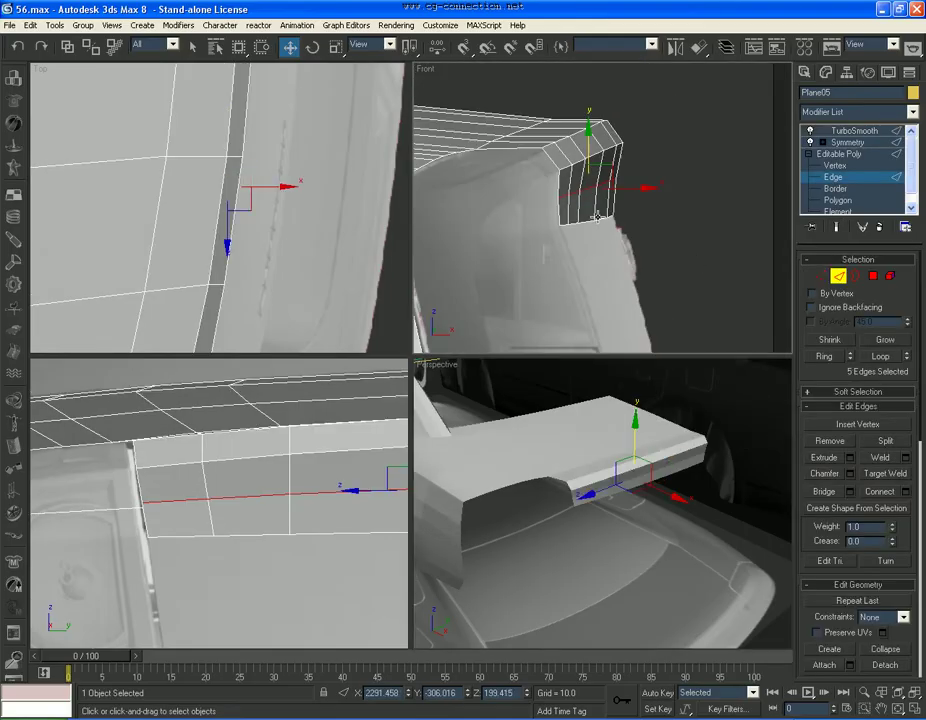
click(878, 356)
scroll(300, 529, down, 3)
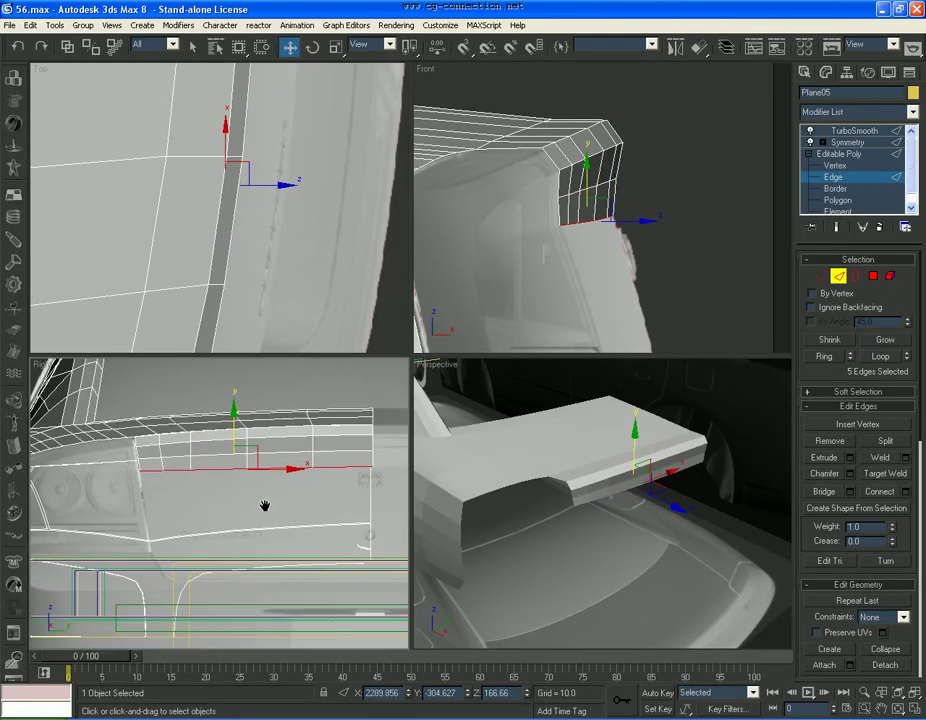
scroll(113, 510, down, 2)
scroll(190, 514, up, 2)
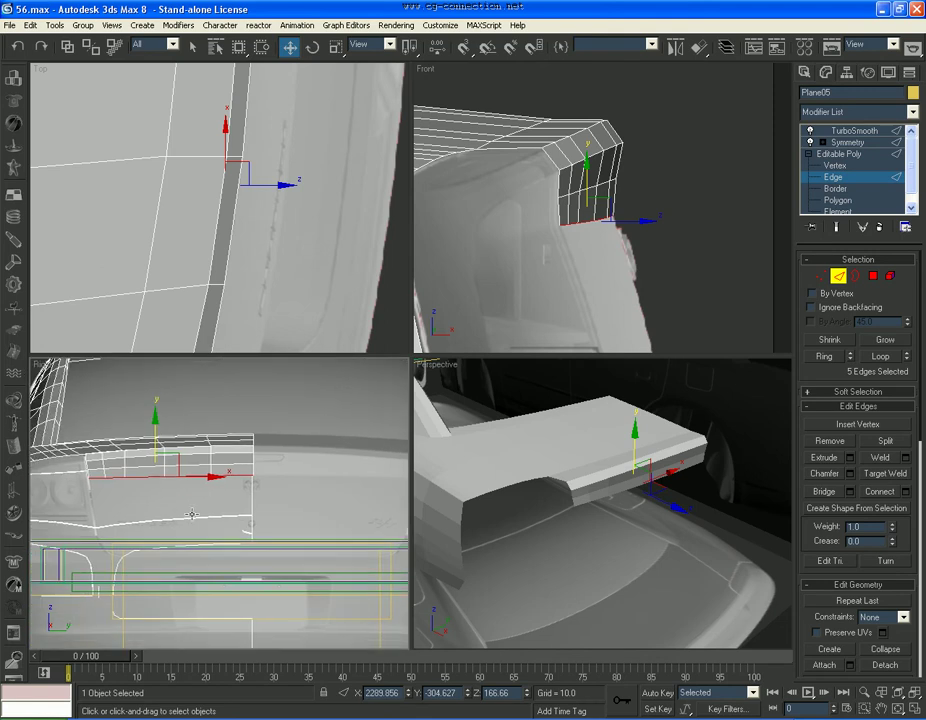
click(840, 278)
scroll(732, 285, down, 4)
drag(757, 280, 682, 322)
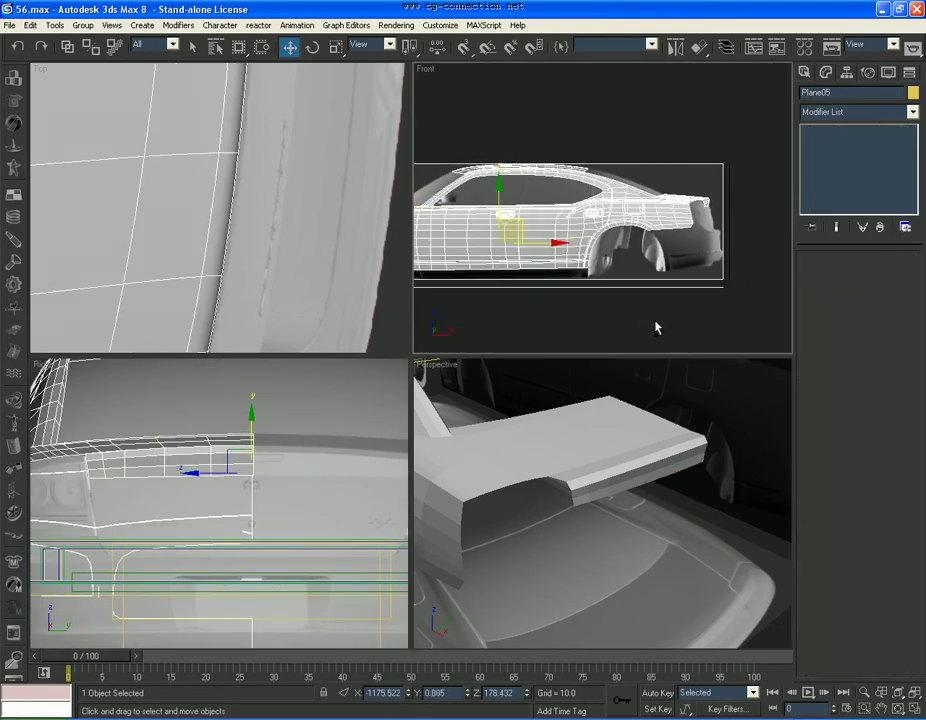
middle_drag(674, 324, 667, 322)
scroll(667, 322, down, 3)
drag(473, 167, 520, 356)
right_click(688, 465)
right_click(688, 465)
click(740, 420)
right_click(737, 289)
click(737, 289)
click(674, 213)
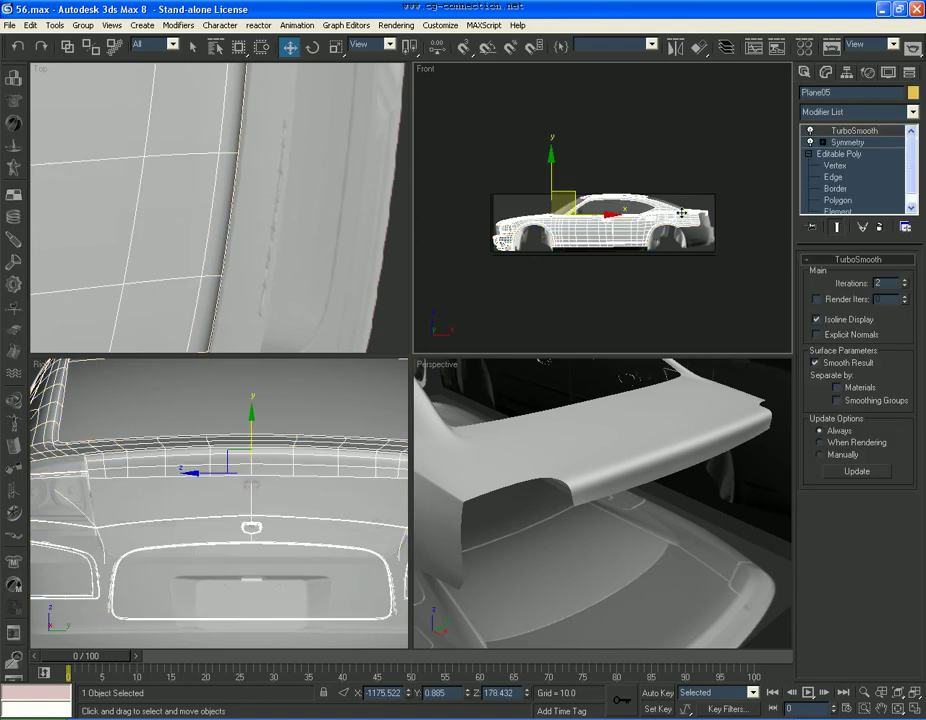
click(834, 177)
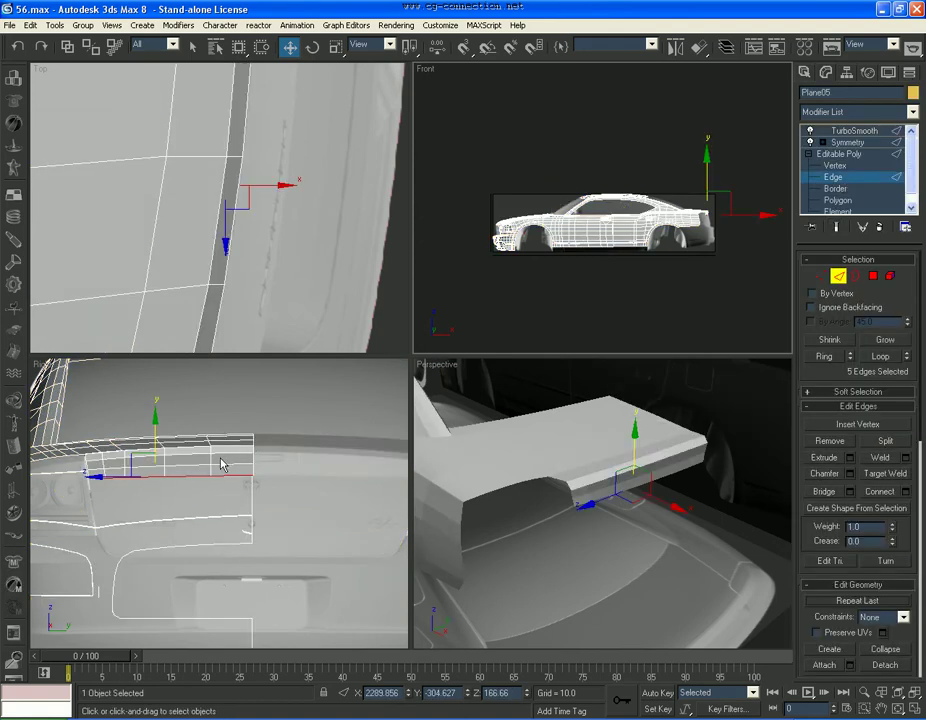
Step: Frame the car's rear in the Front view and check the Charger reference photo
scroll(240, 450, up, 3)
middle_drag(632, 288, 539, 268)
scroll(539, 268, up, 3)
scroll(541, 212, up, 3)
scroll(531, 269, up, 3)
scroll(554, 248, up, 2)
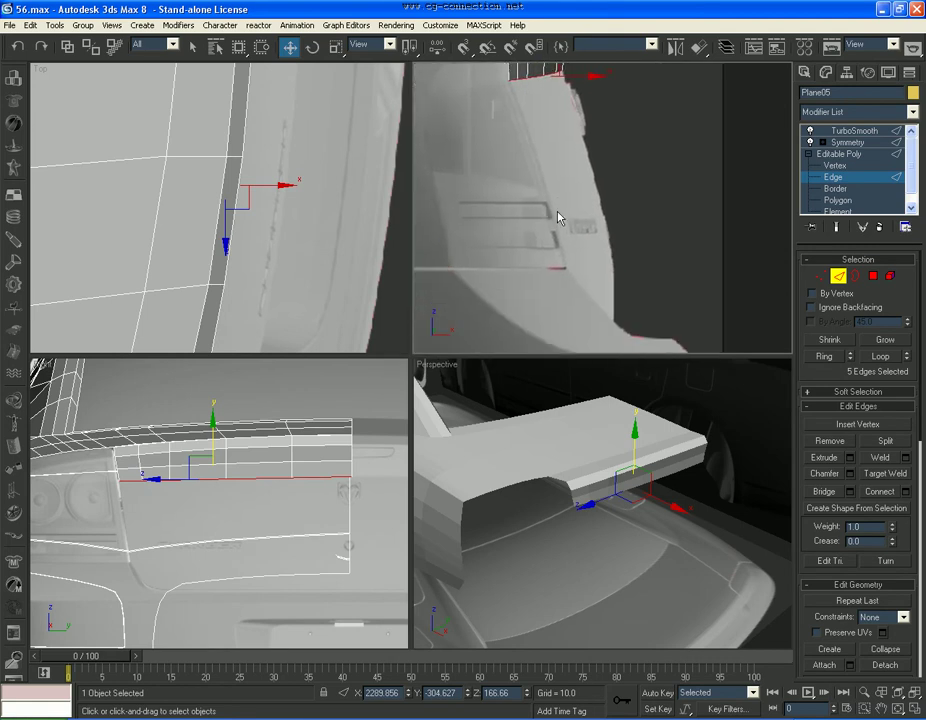
key(alt+Tab)
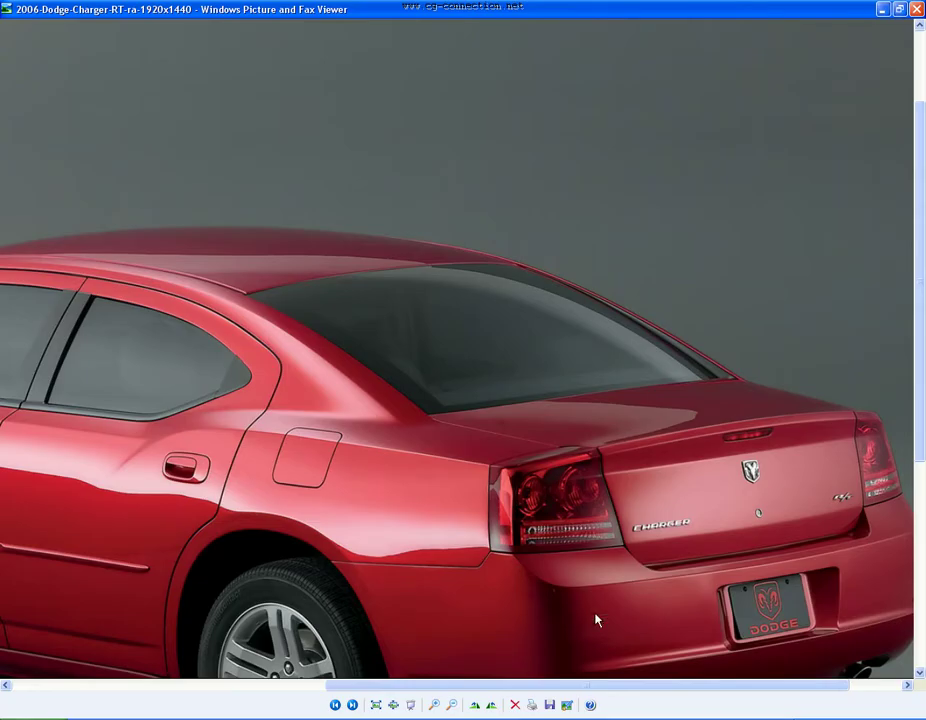
key(alt+Tab)
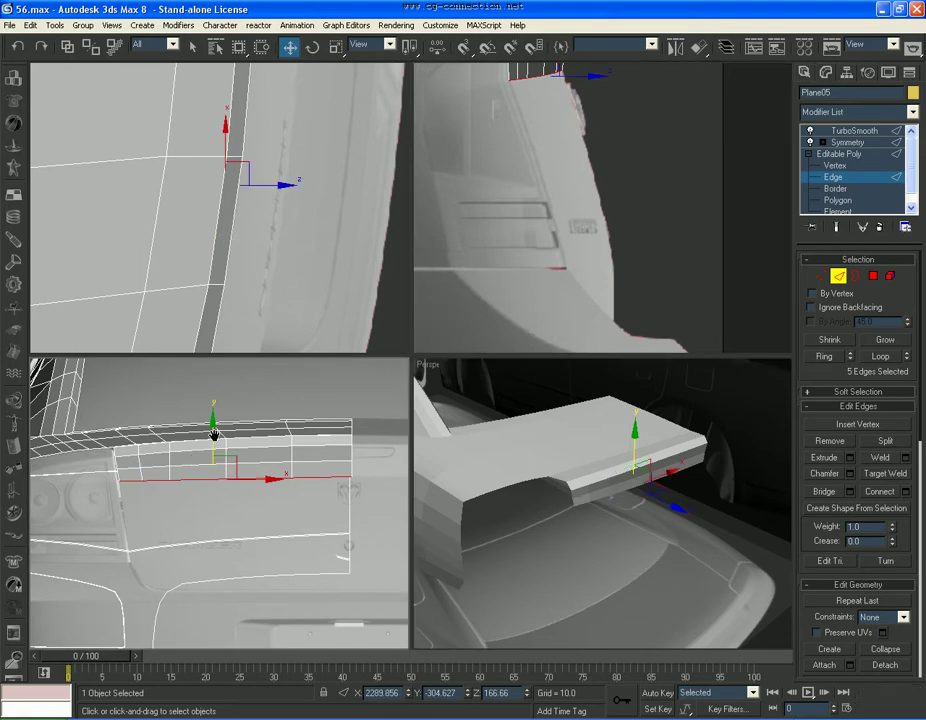
Step: Extrude the bottom edge loop down into a lip and push its lower edge outward along X
shift+drag(215, 440, 211, 513)
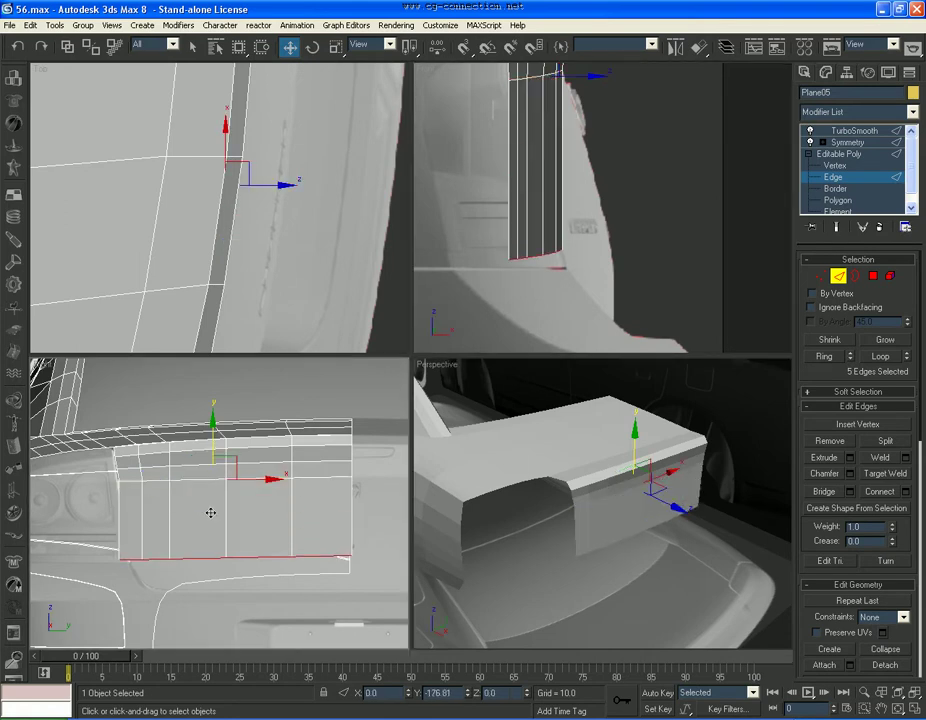
key(alt+Tab)
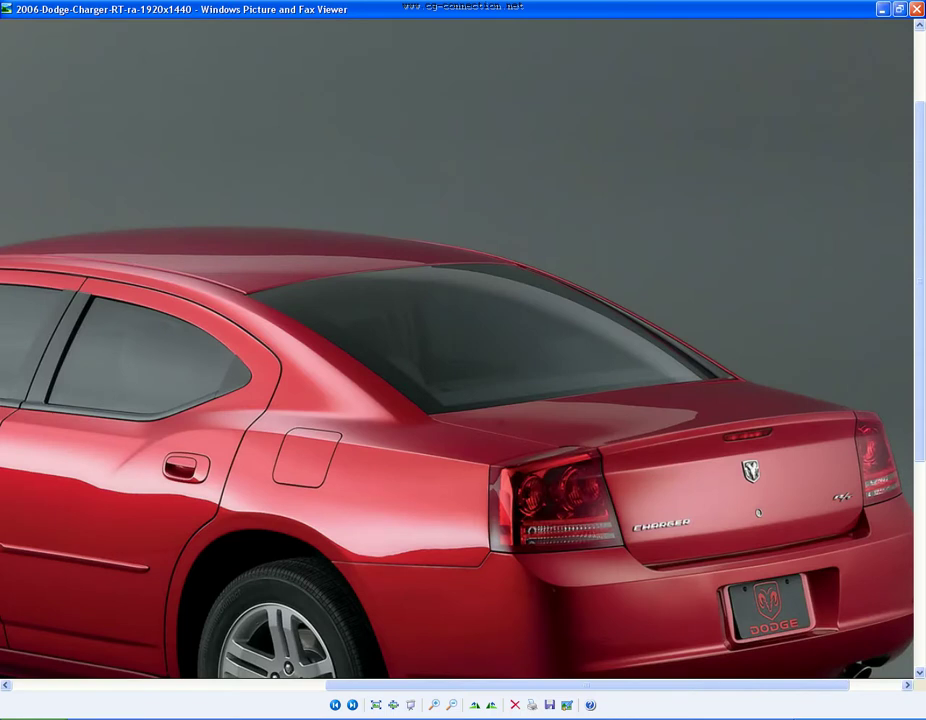
key(alt+Tab)
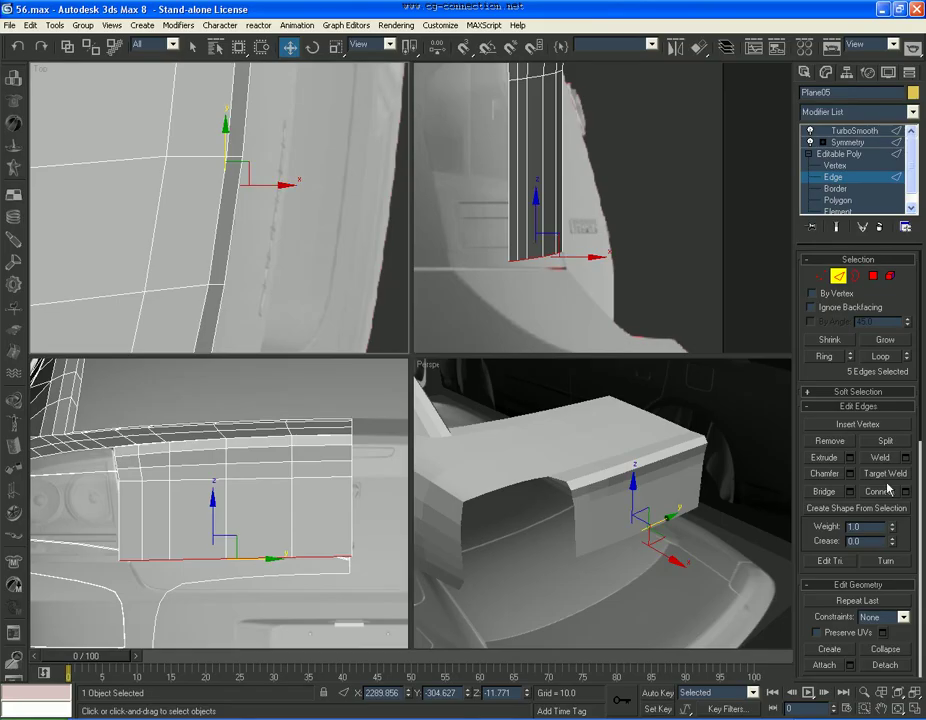
scroll(917, 543, down, 3)
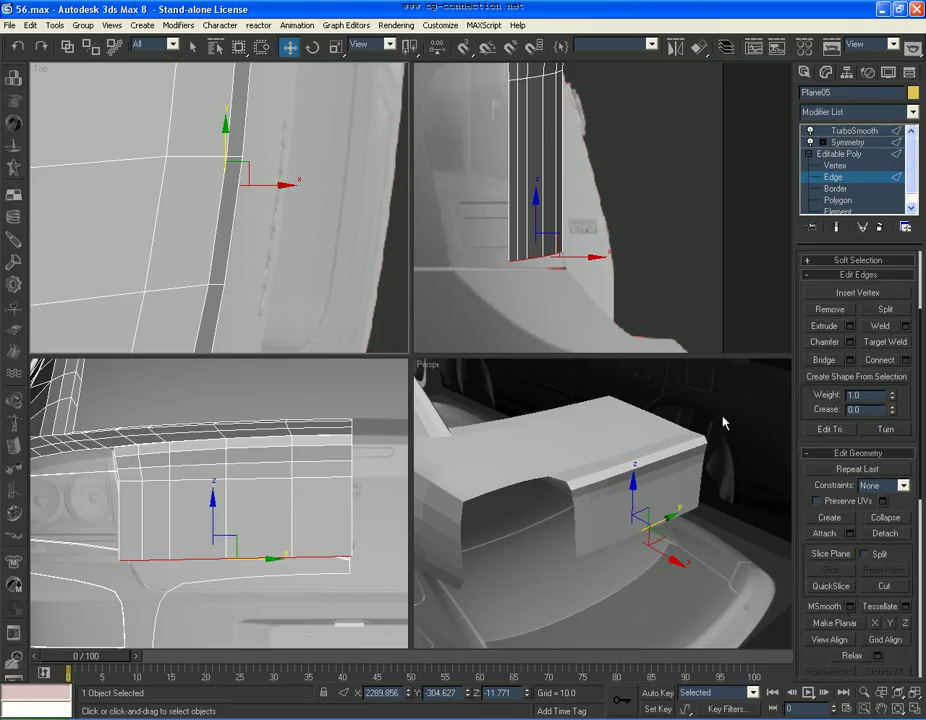
drag(575, 258, 624, 262)
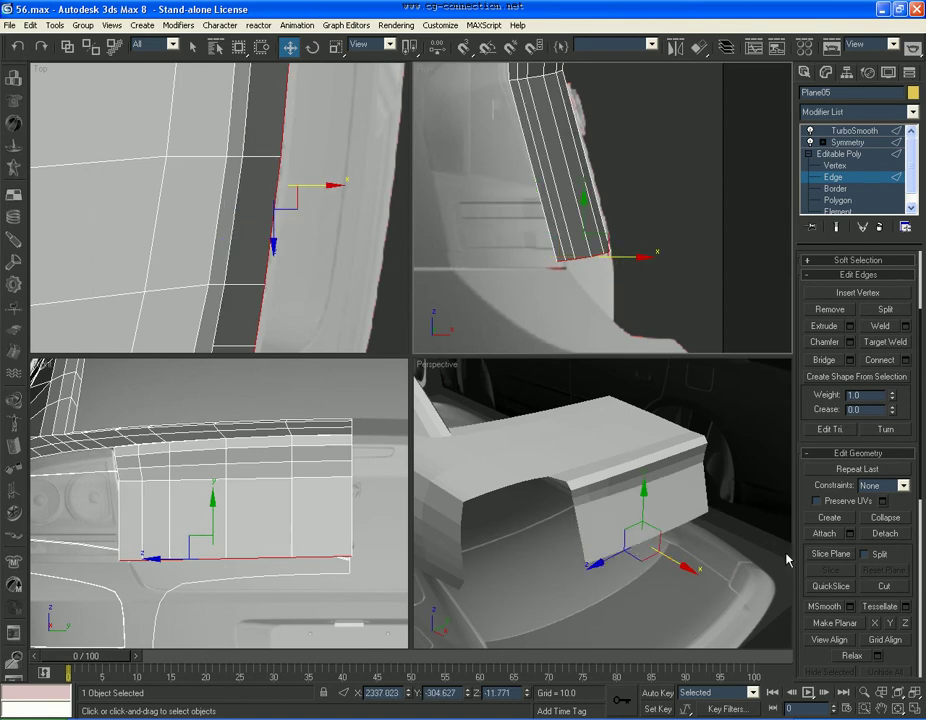
Step: Make the Front view active and turn on See-Through with Alt+X
right_click(706, 520)
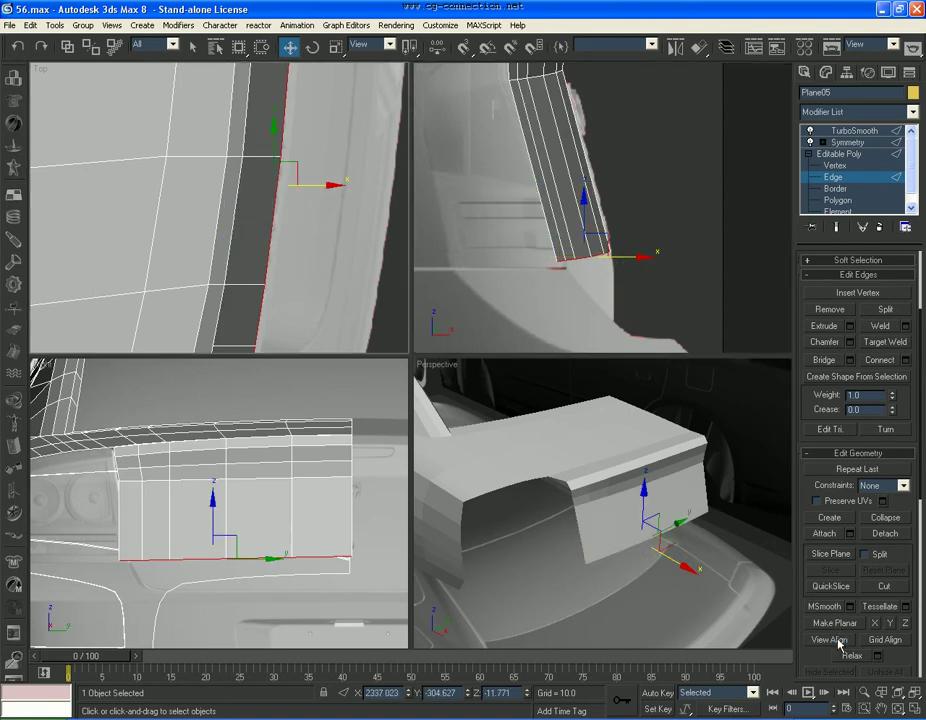
right_click(190, 383)
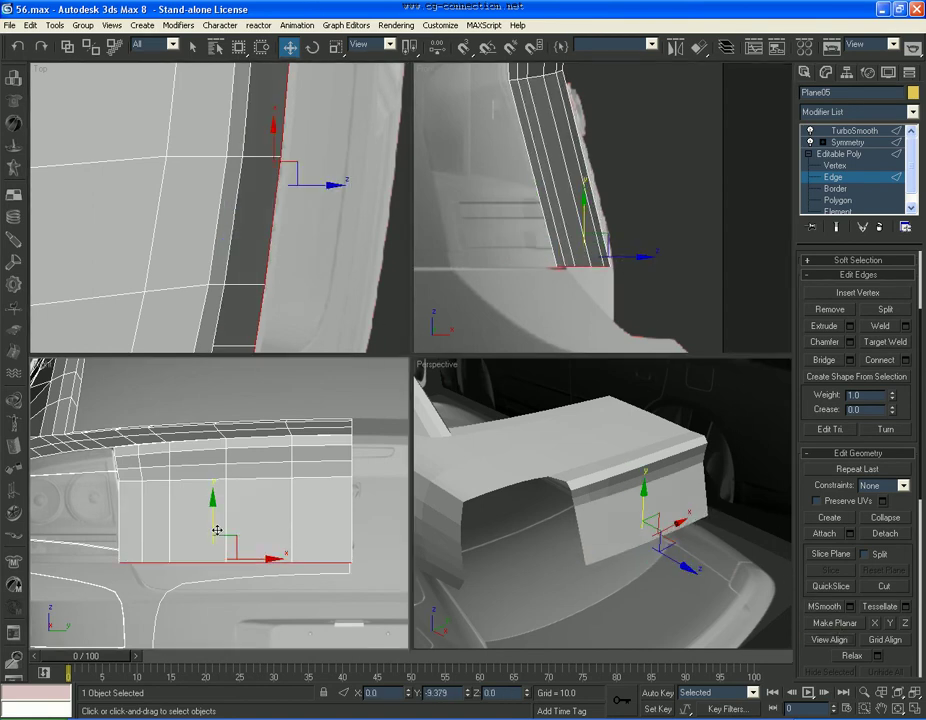
right_click(625, 272)
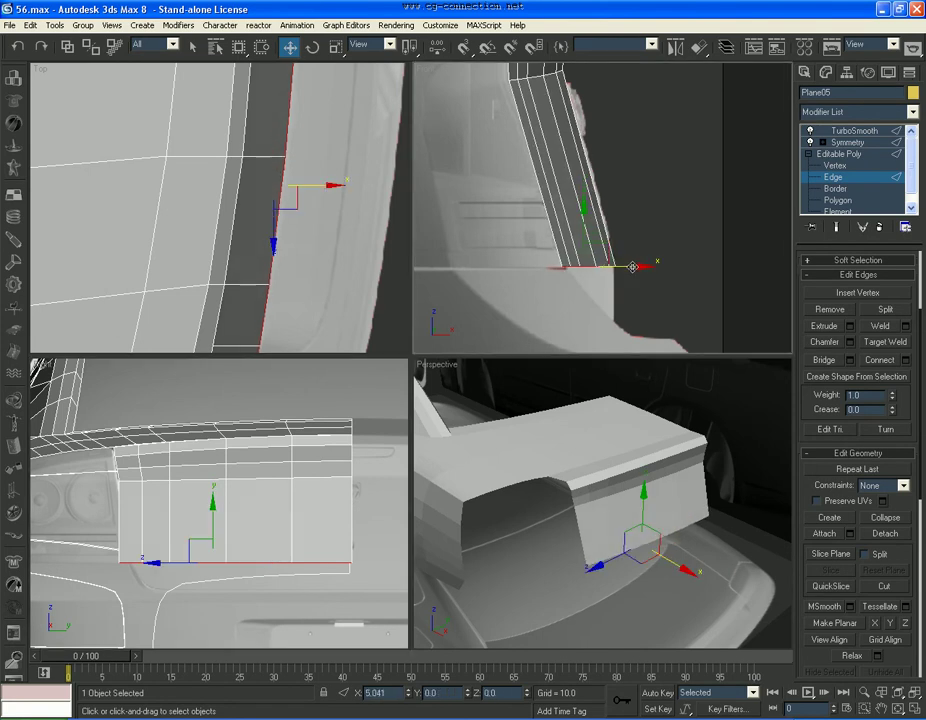
key(alt+x)
Step: At Vertex level, move the lip's lower corner vertex to begin rounding the corner
click(836, 166)
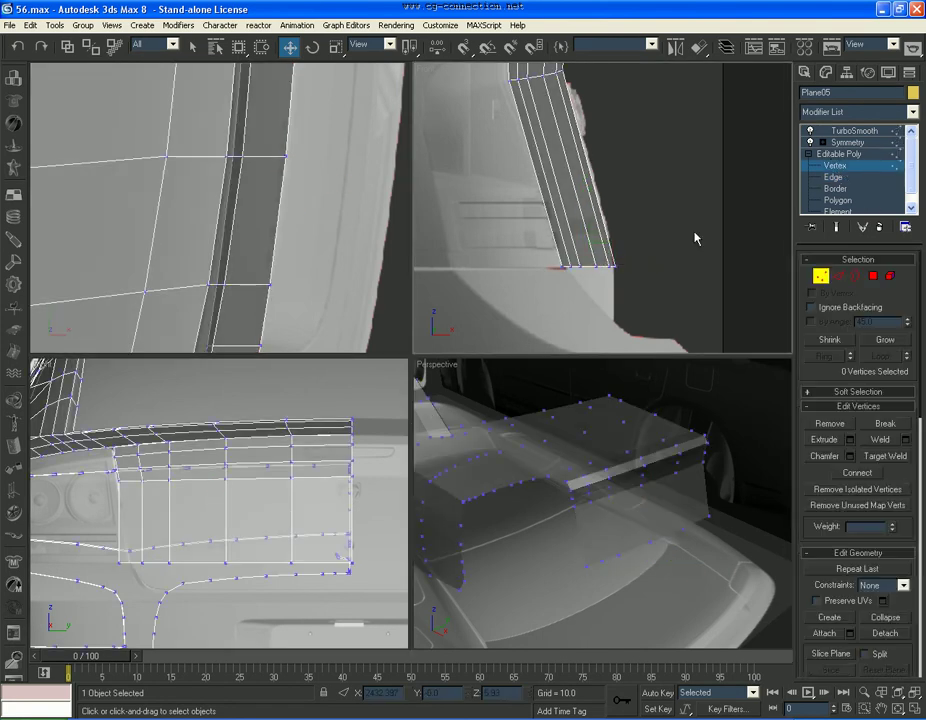
scroll(621, 251, up, 2)
drag(602, 277, 604, 278)
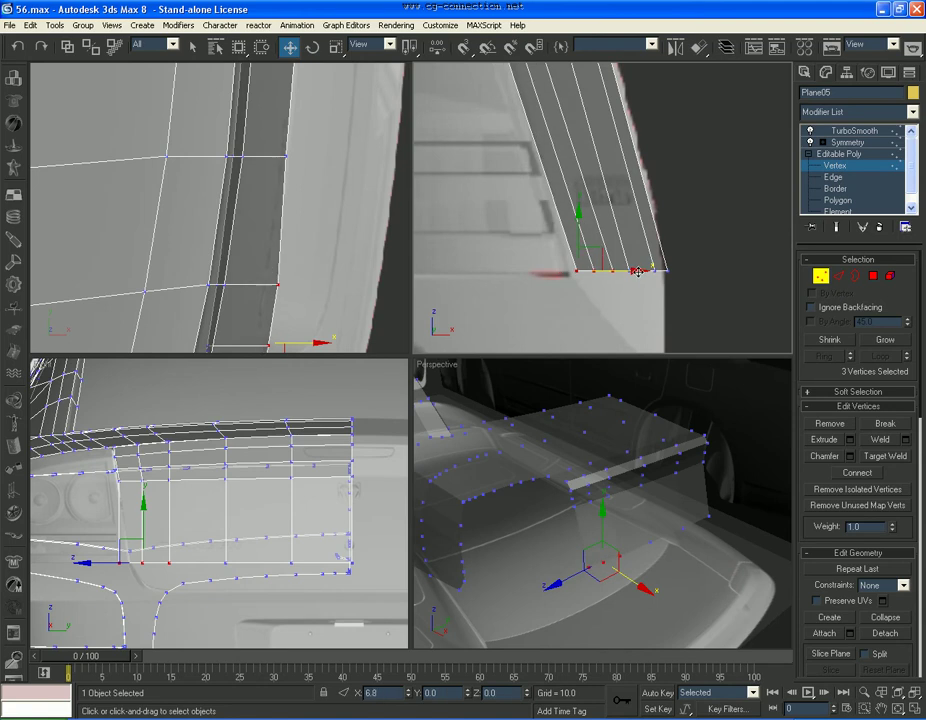
middle_drag(330, 335, 326, 269)
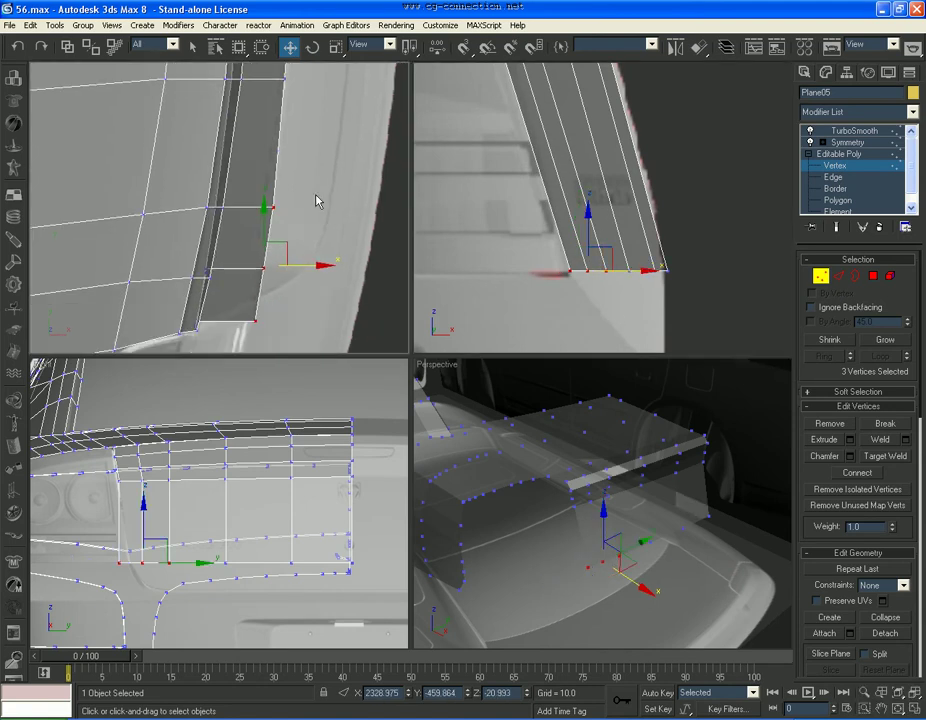
click(255, 320)
scroll(170, 511, up, 2)
scroll(200, 560, up, 2)
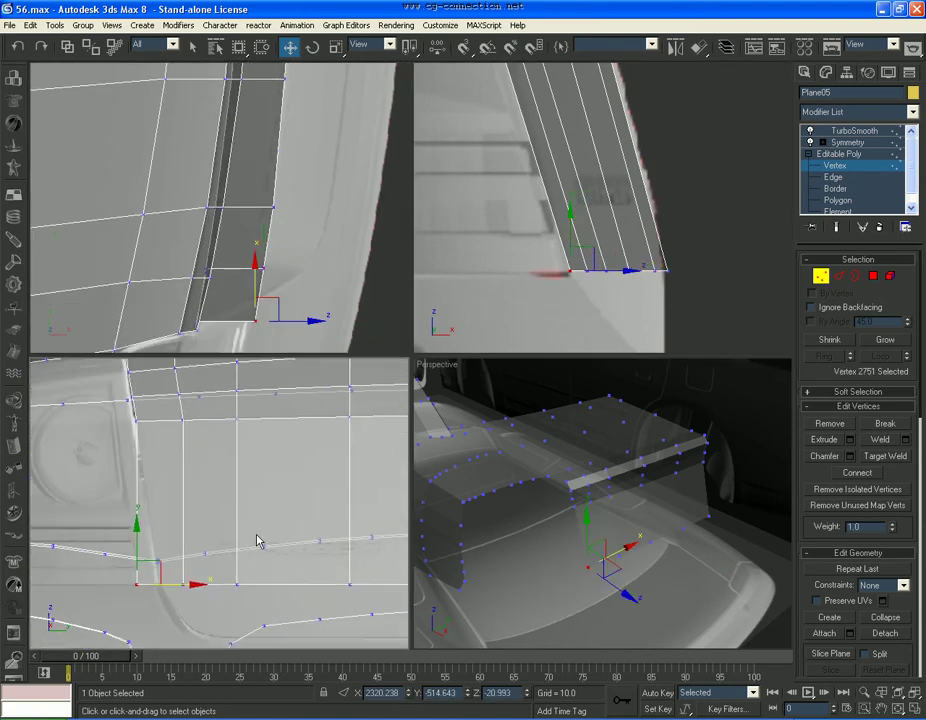
drag(178, 585, 199, 585)
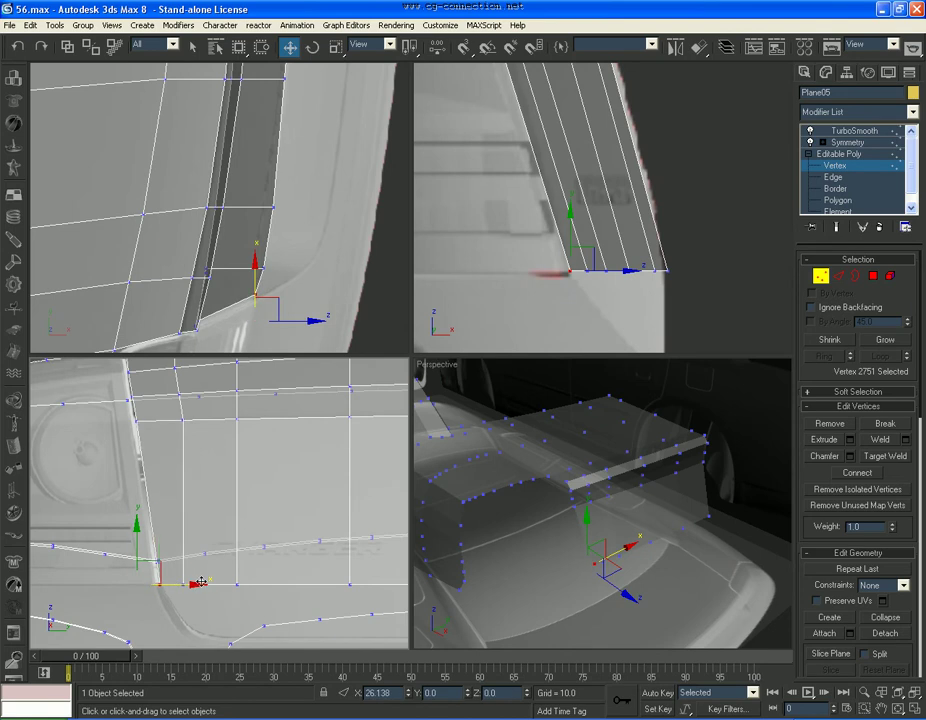
click(219, 562)
Step: Move the next two vertices up the corner to curve it, then preview at Symmetry
click(265, 267)
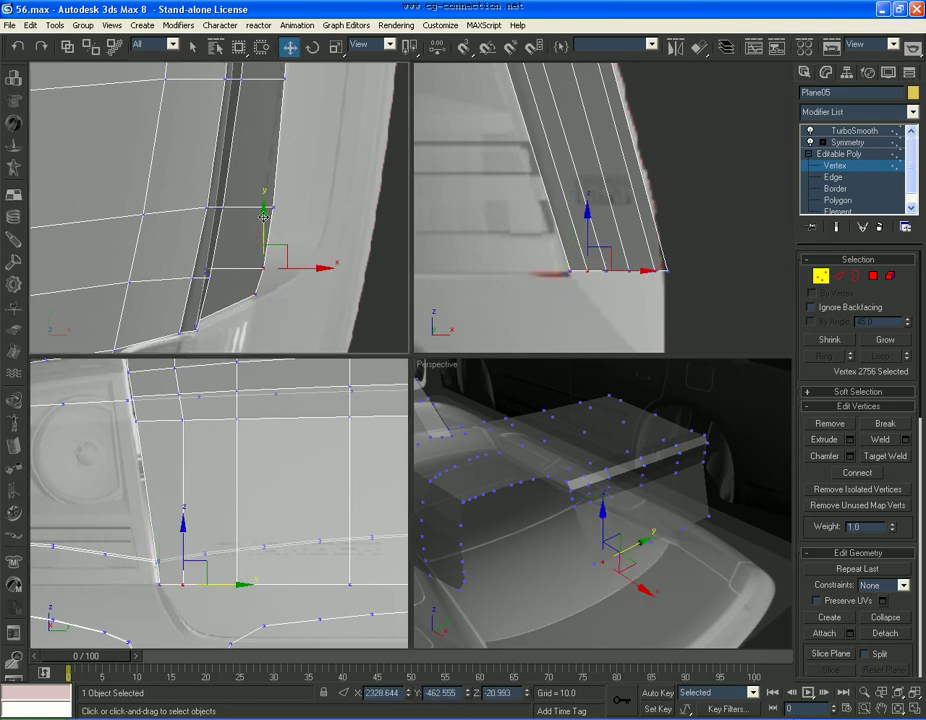
drag(268, 206, 271, 196)
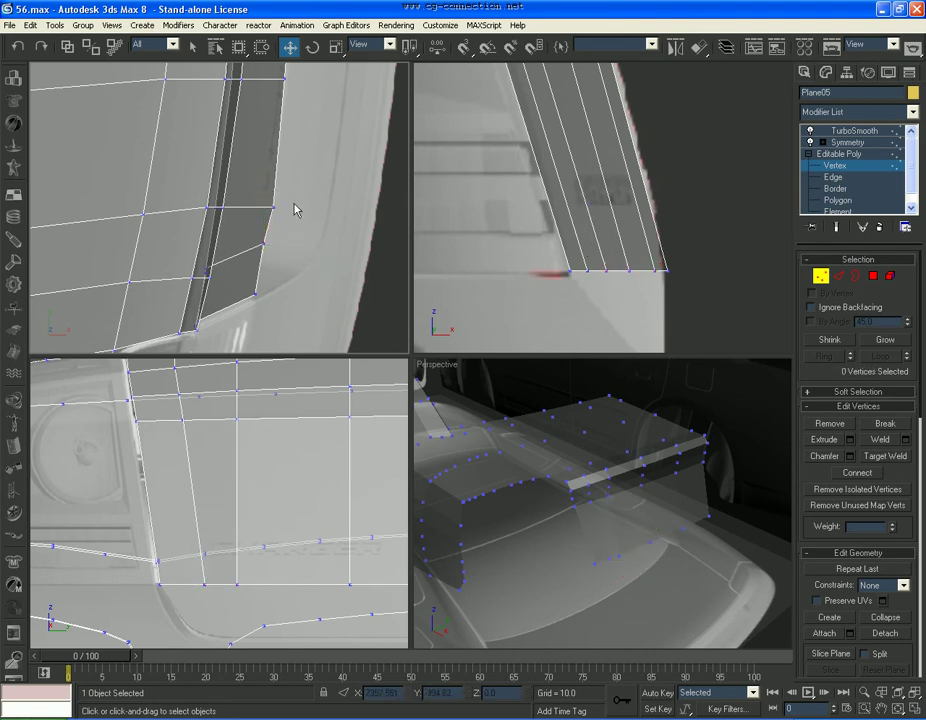
click(273, 207)
mouse_move(271, 163)
mouse_down()
mouse_move(276, 132)
mouse_move(279, 141)
mouse_up()
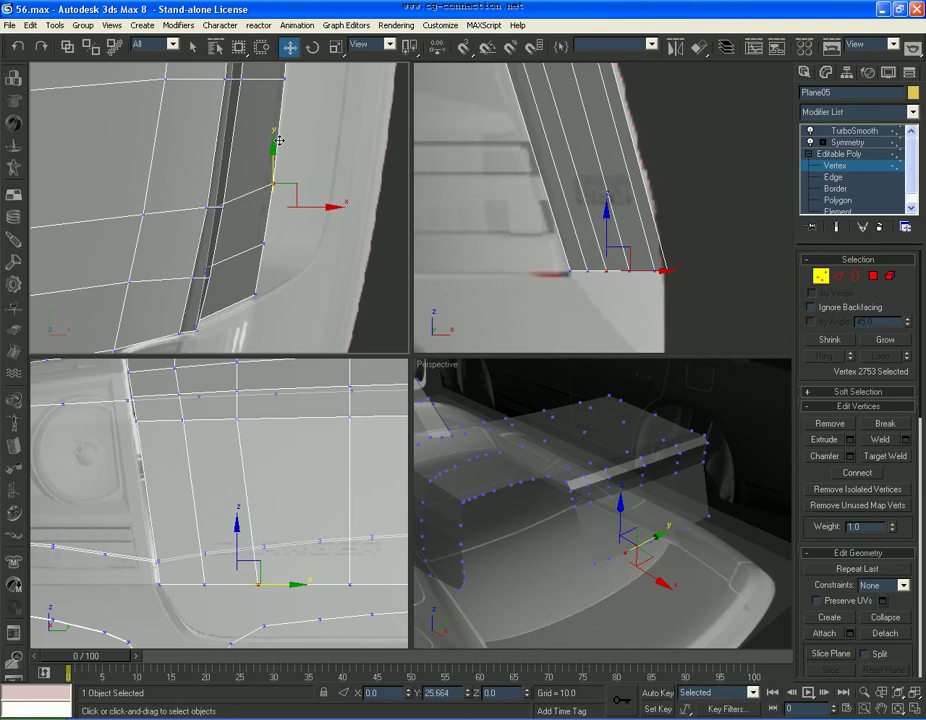
click(306, 186)
middle_drag(306, 186, 285, 182)
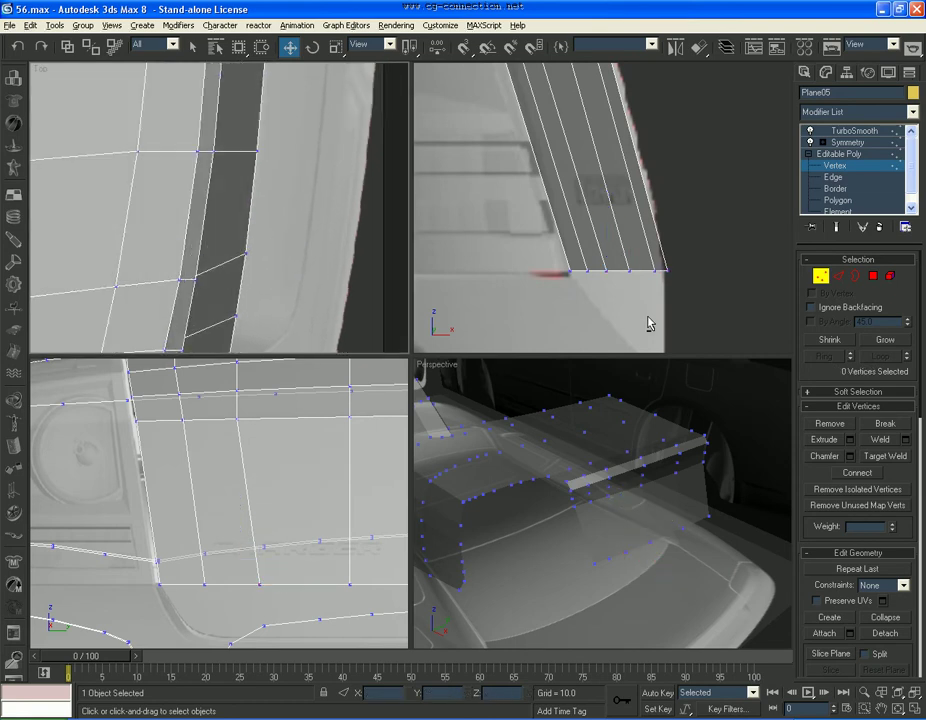
alt+middle_drag(648, 323, 695, 281)
click(847, 142)
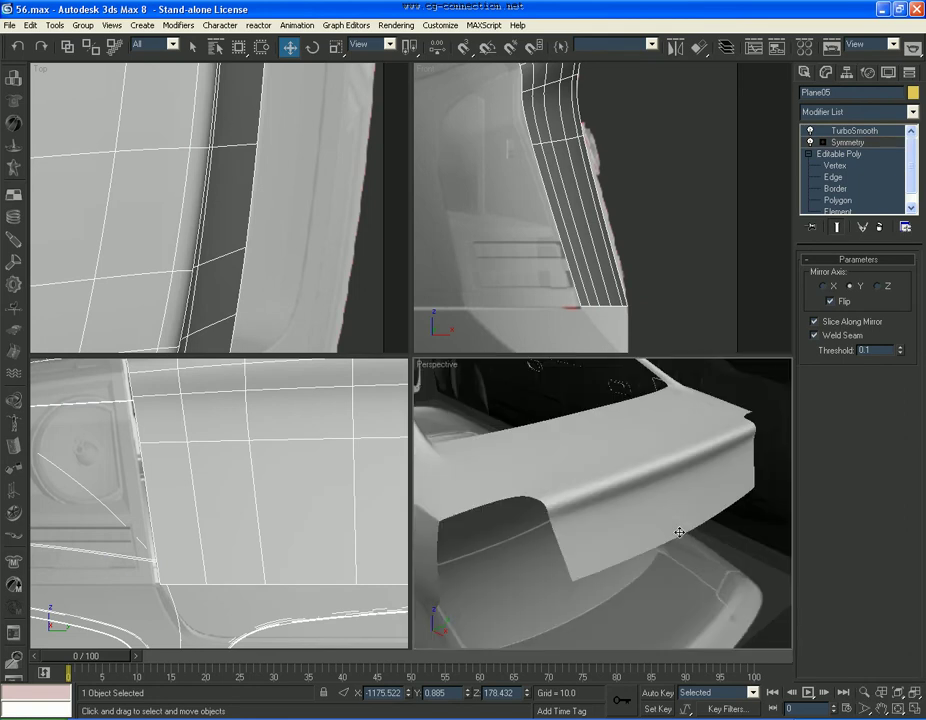
Step: Connect the lip's vertical edge ring with 3 segments to add three edge loops
click(840, 153)
click(833, 177)
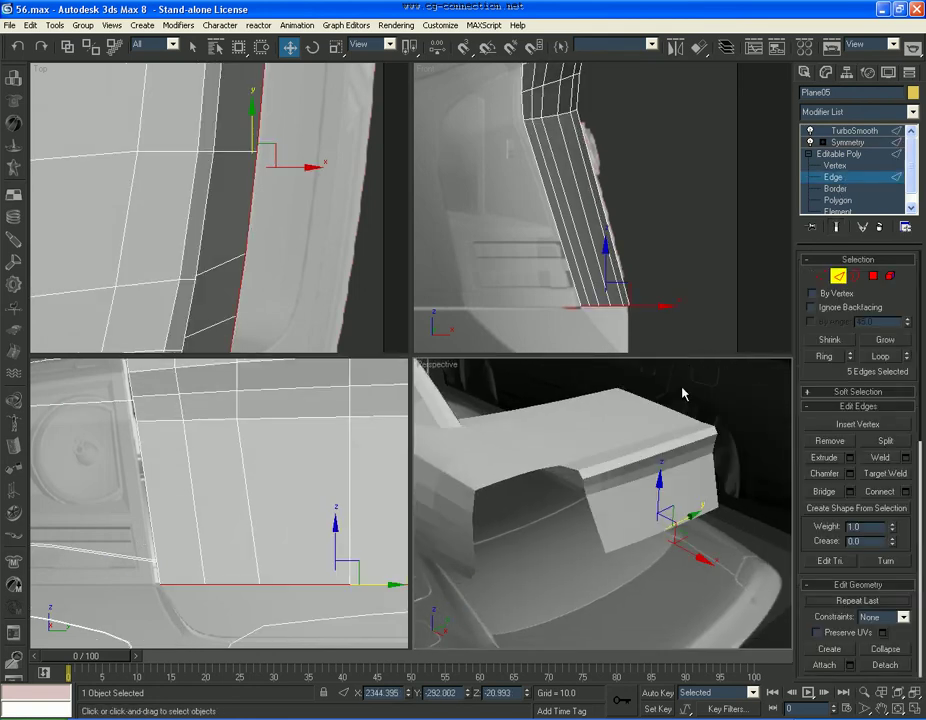
click(630, 508)
click(822, 356)
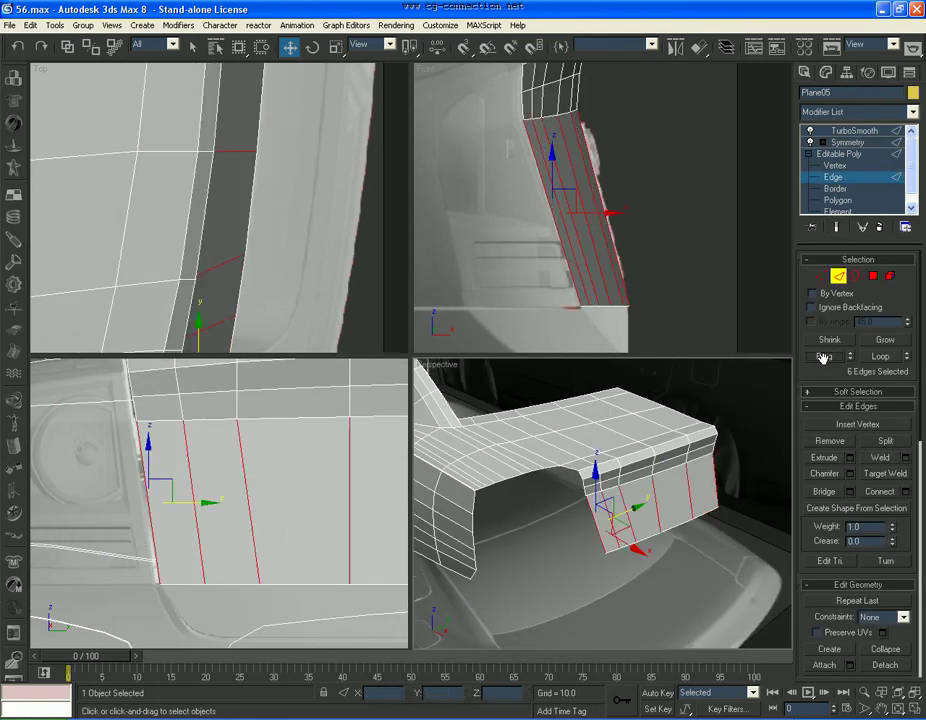
click(906, 492)
click(454, 338)
click(454, 338)
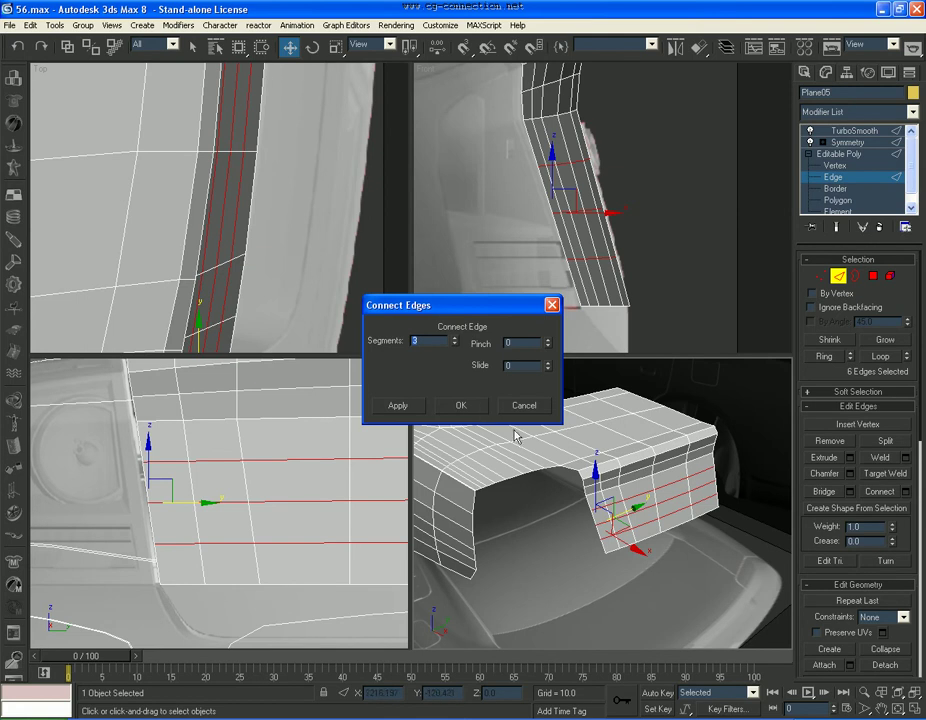
click(474, 410)
Step: Shift the lip's vertices about 4.5 units along X and view the TurboSmooth result
click(848, 166)
mouse_move(651, 165)
middle_down()
mouse_move(651, 187)
mouse_move(651, 167)
middle_up()
drag(684, 148, 494, 304)
scroll(607, 465, up, 5)
scroll(620, 440, down, 5)
alt+middle_drag(640, 340, 645, 260)
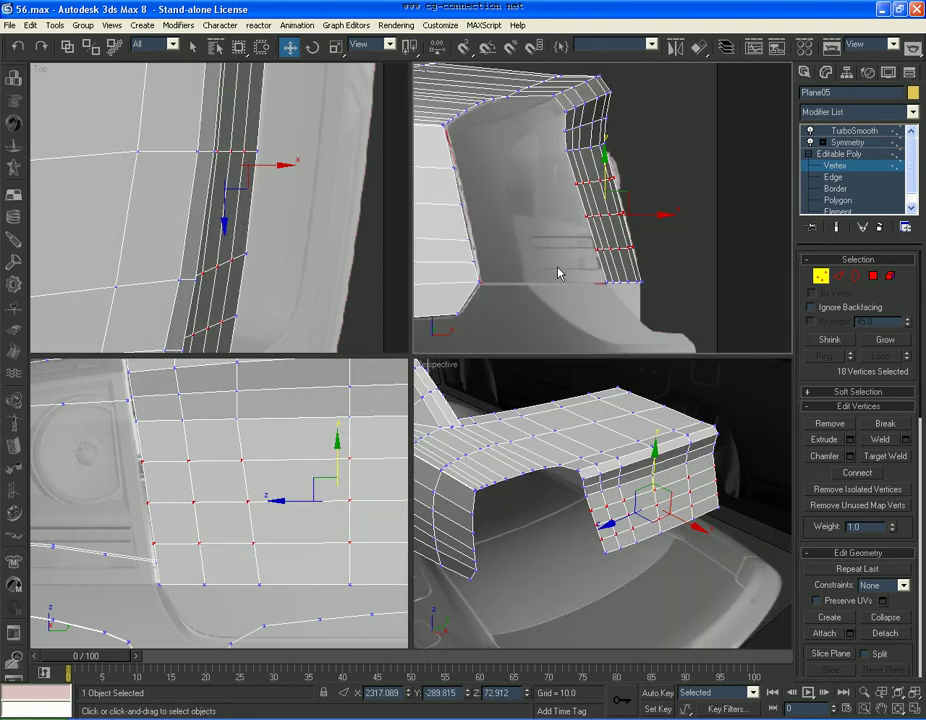
mouse_move(527, 237)
alt+middle_down()
mouse_move(647, 242)
mouse_move(650, 186)
alt+middle_up()
drag(650, 186, 657, 184)
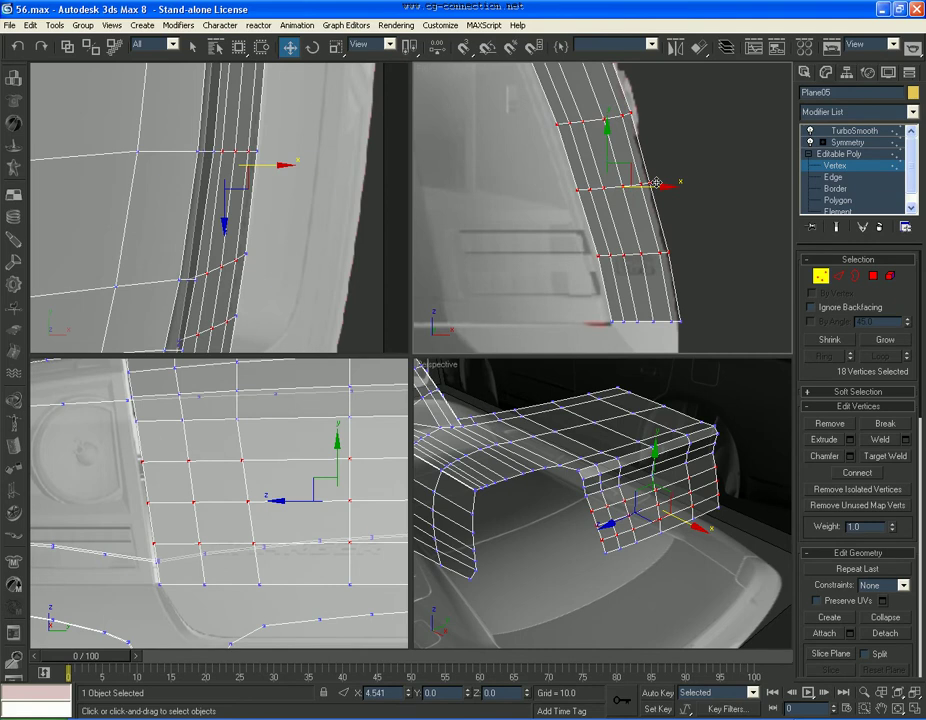
click(719, 261)
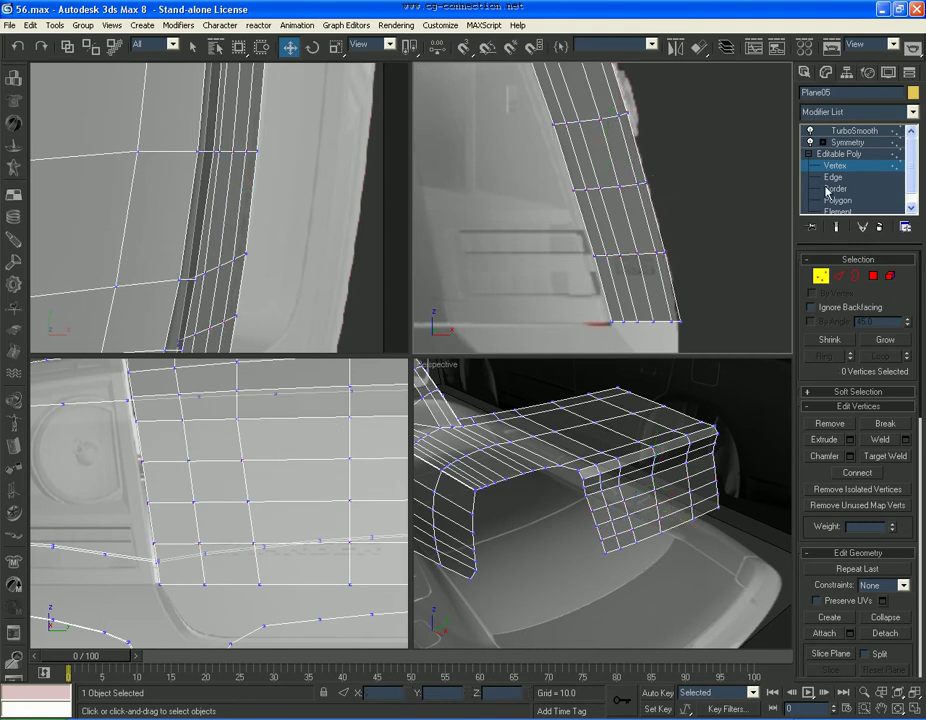
click(855, 130)
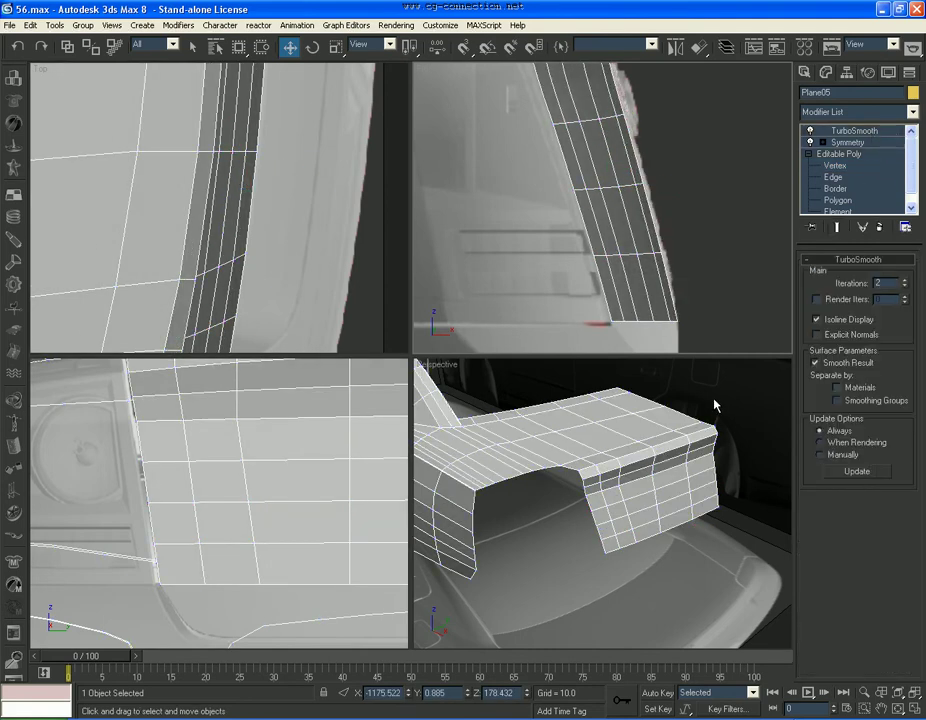
Step: Deselect the smoothed trunk lid and maximize the Perspective viewport
alt+middle_drag(719, 404, 699, 475)
scroll(713, 485, down, 2)
scroll(686, 521, down, 2)
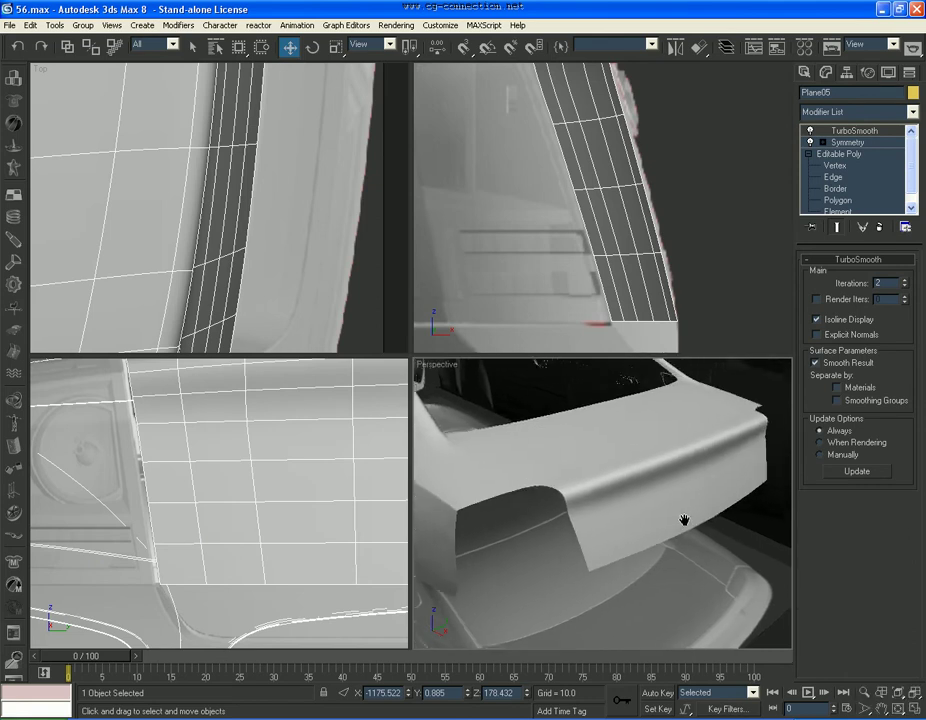
scroll(680, 530, down, 4)
click(779, 612)
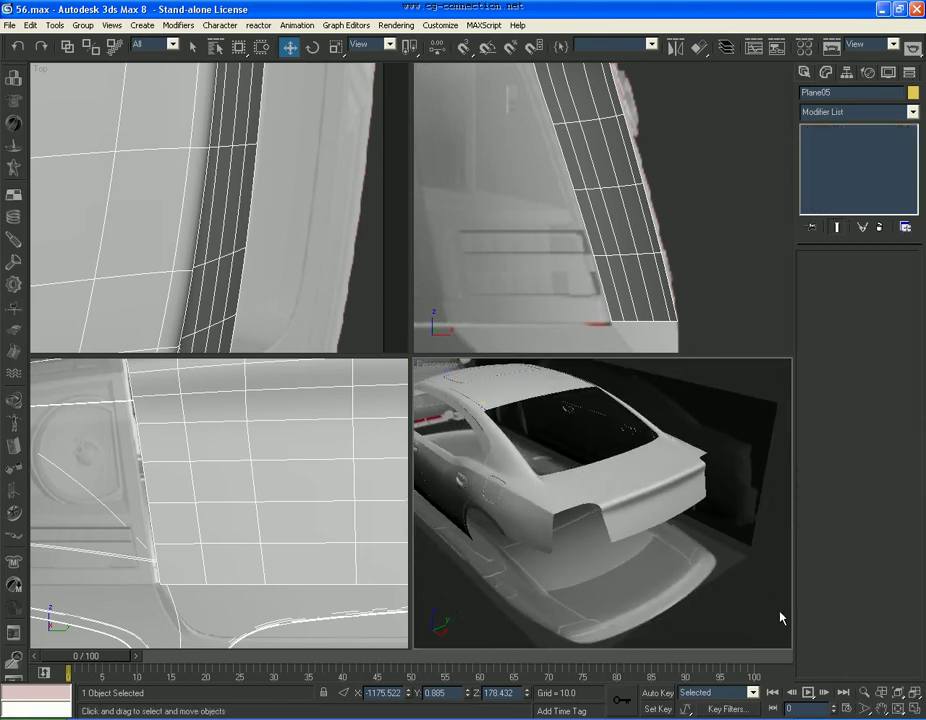
click(912, 708)
Step: Orbit to the car's rear-top and compare it with the red Charger reference photo
click(903, 711)
mouse_move(482, 407)
mouse_down()
mouse_move(368, 383)
mouse_move(517, 384)
mouse_move(492, 399)
mouse_up()
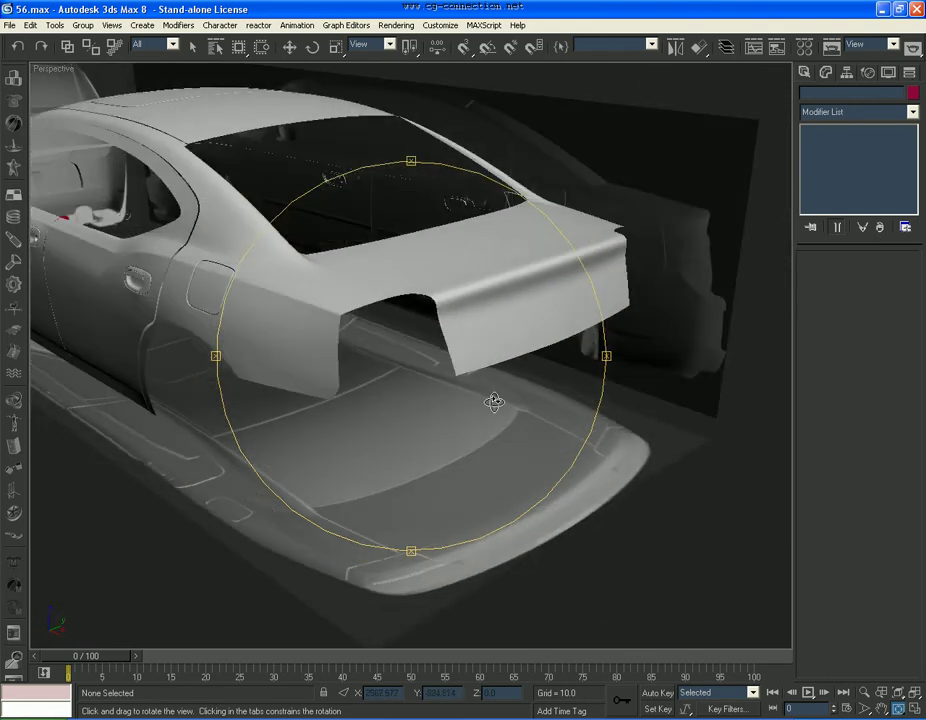
right_click(517, 399)
key(alt+Tab)
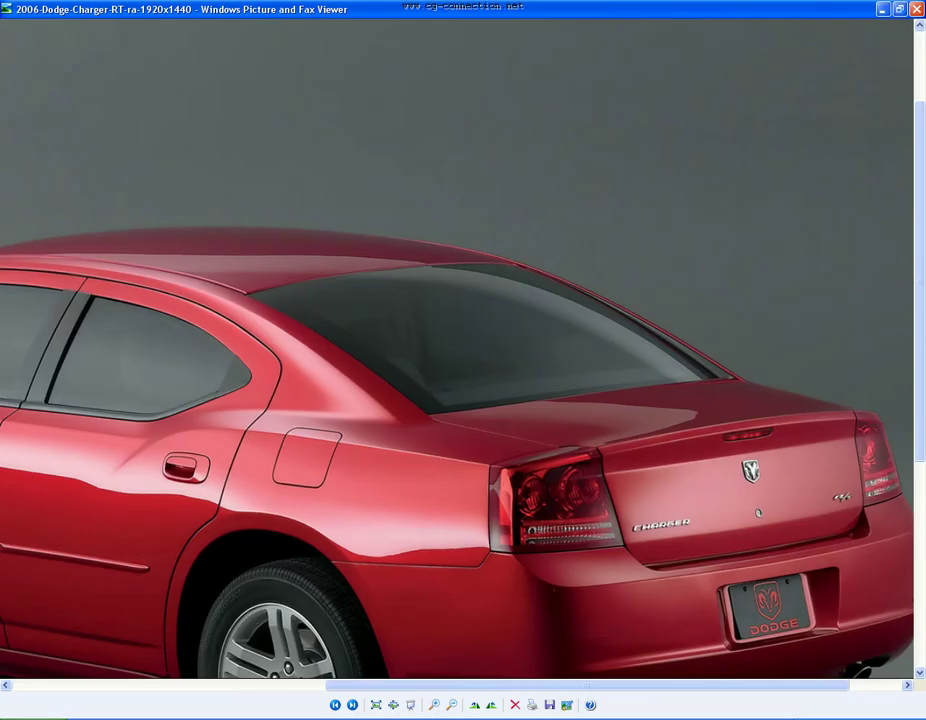
key(alt+Tab)
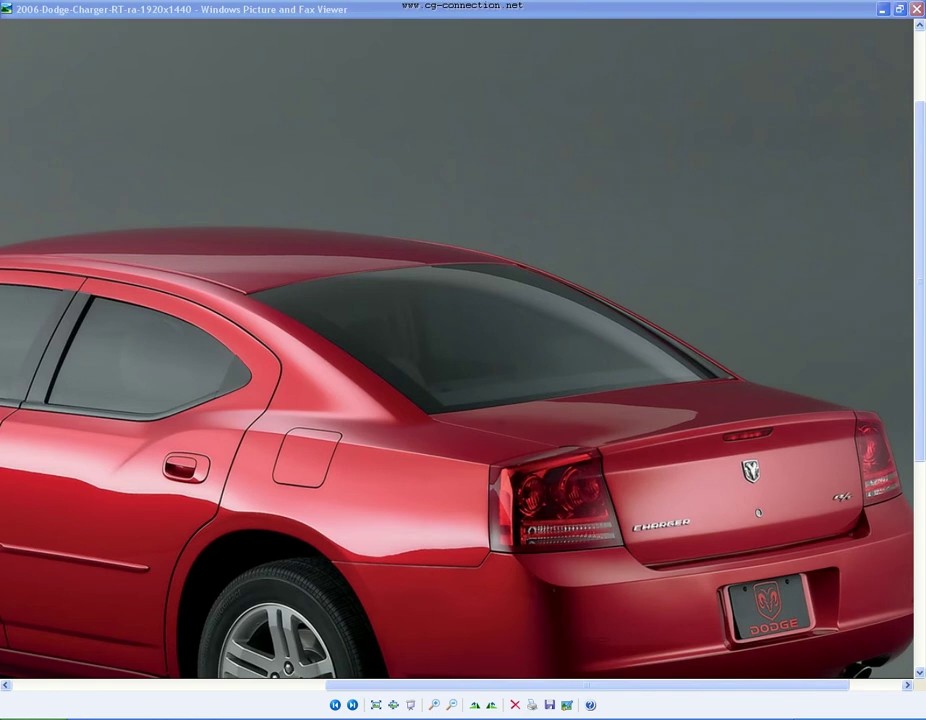
Step: Select Plane05, restore the four-viewport layout with Alt+W, and enter Edge level
scroll(584, 398, up, 4)
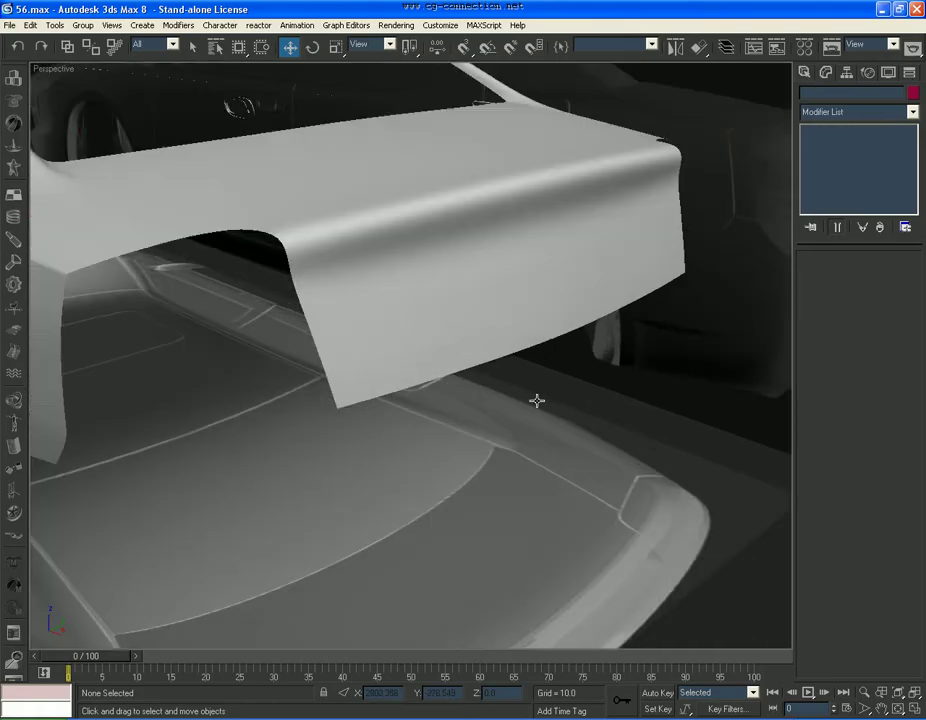
click(592, 370)
key(alt+w)
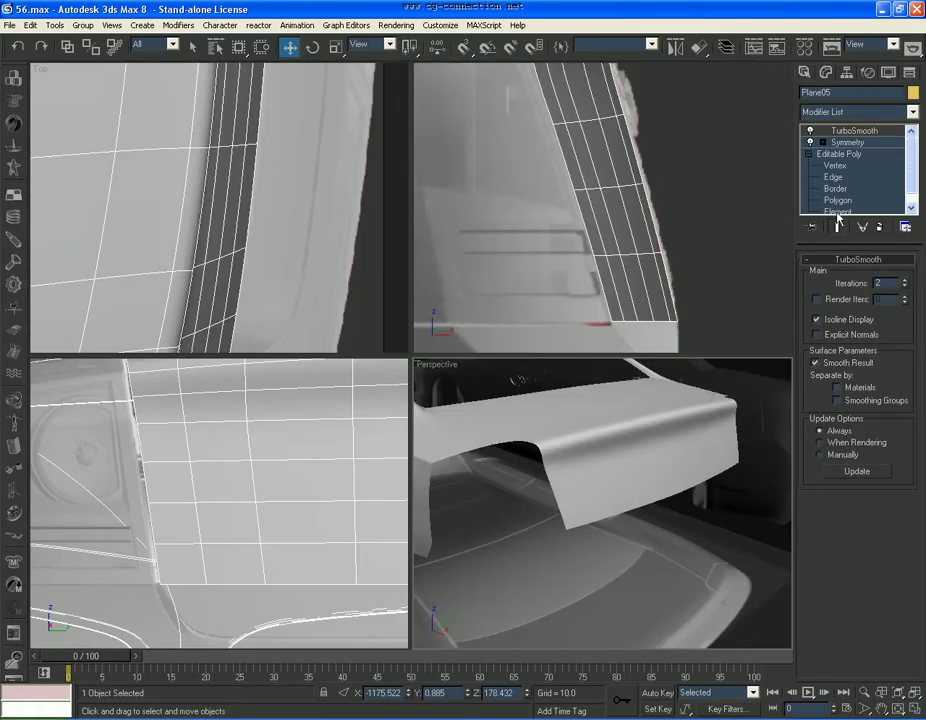
click(843, 177)
scroll(250, 500, down, 3)
scroll(280, 500, up, 2)
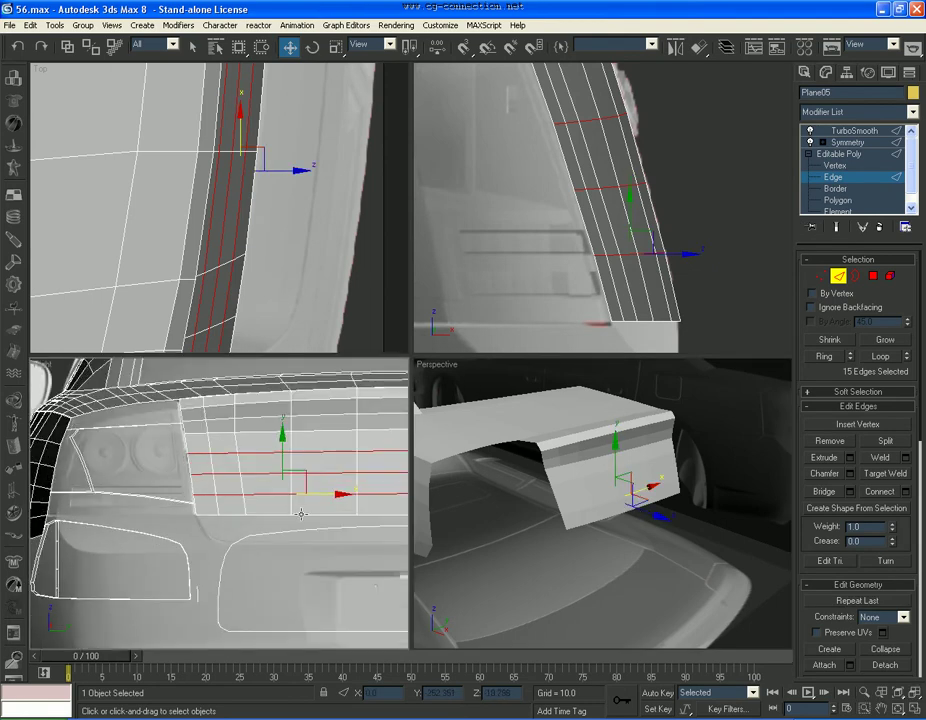
Step: Loop-select the lip's bottom edge row and move it further down in Z
click(306, 515)
click(880, 356)
scroll(185, 480, up, 3)
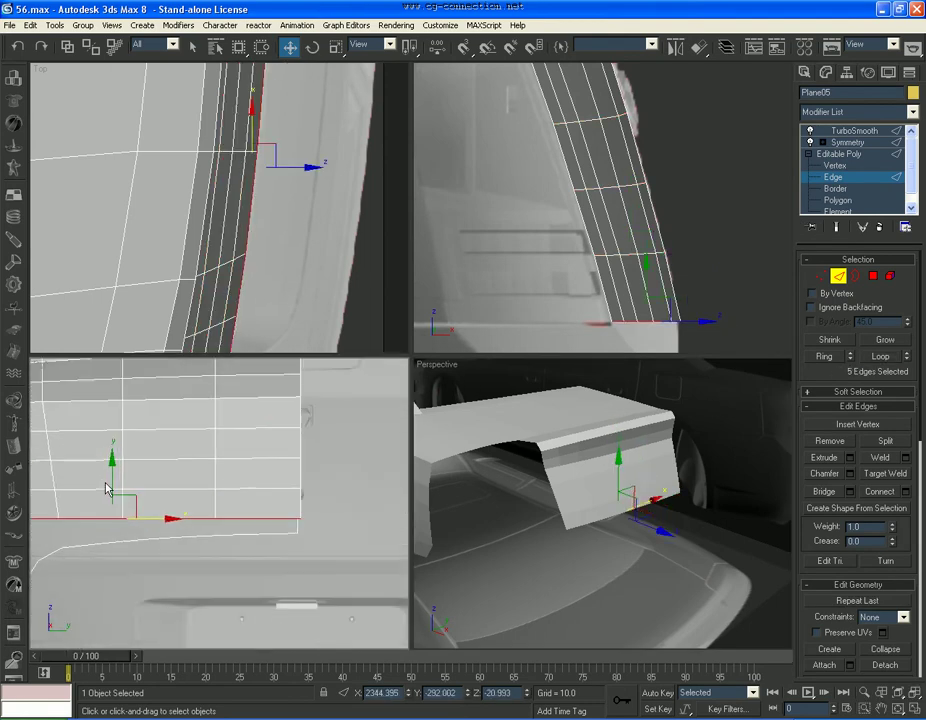
scroll(185, 478, up, 2)
drag(185, 476, 186, 511)
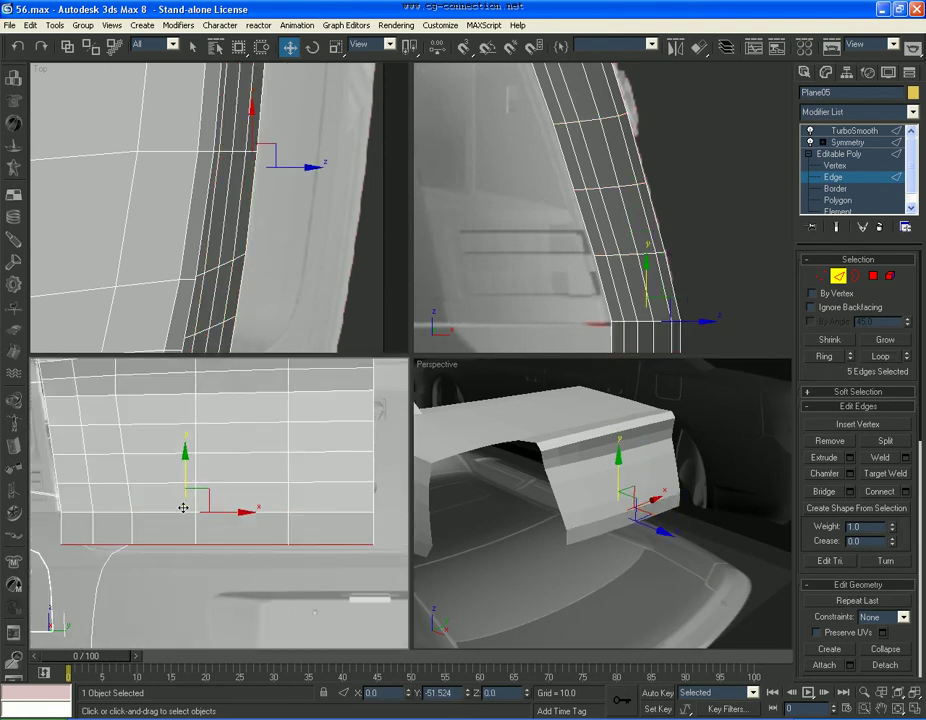
middle_drag(574, 295, 637, 155)
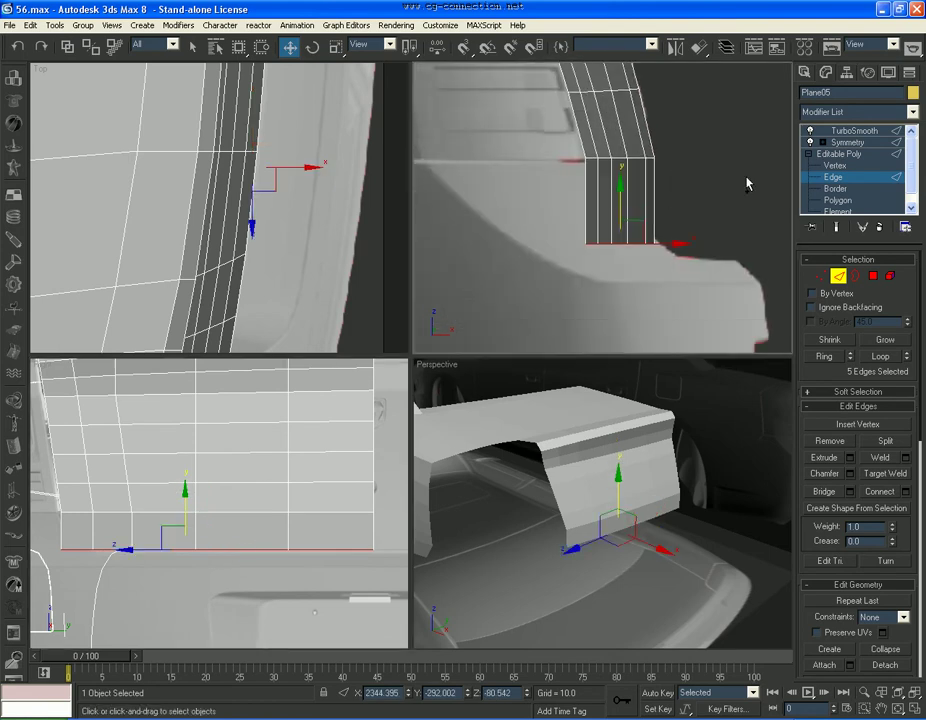
click(848, 166)
Step: With See-Through on, drag the lip's lower corner vertices into a rounded curve
scroll(269, 529, up, 3)
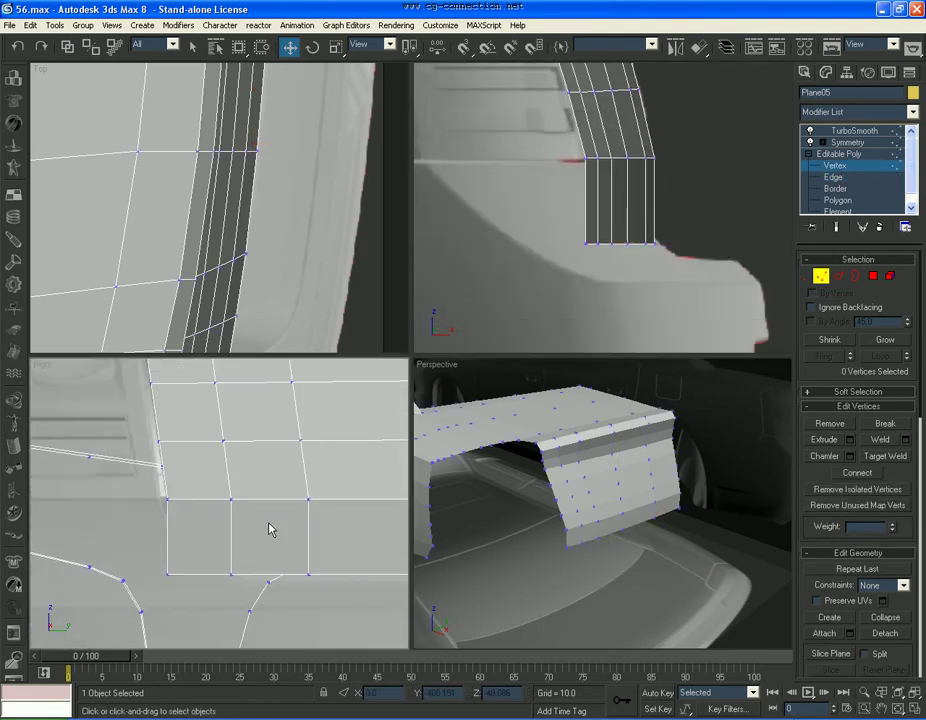
drag(167, 497, 167, 572)
key(alt+x)
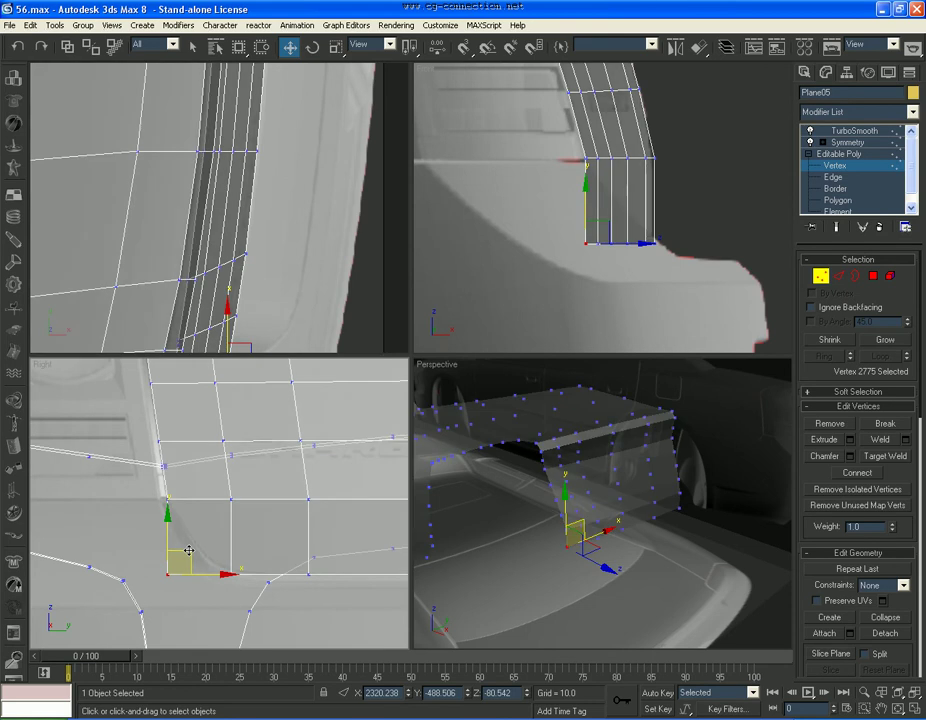
click(196, 543)
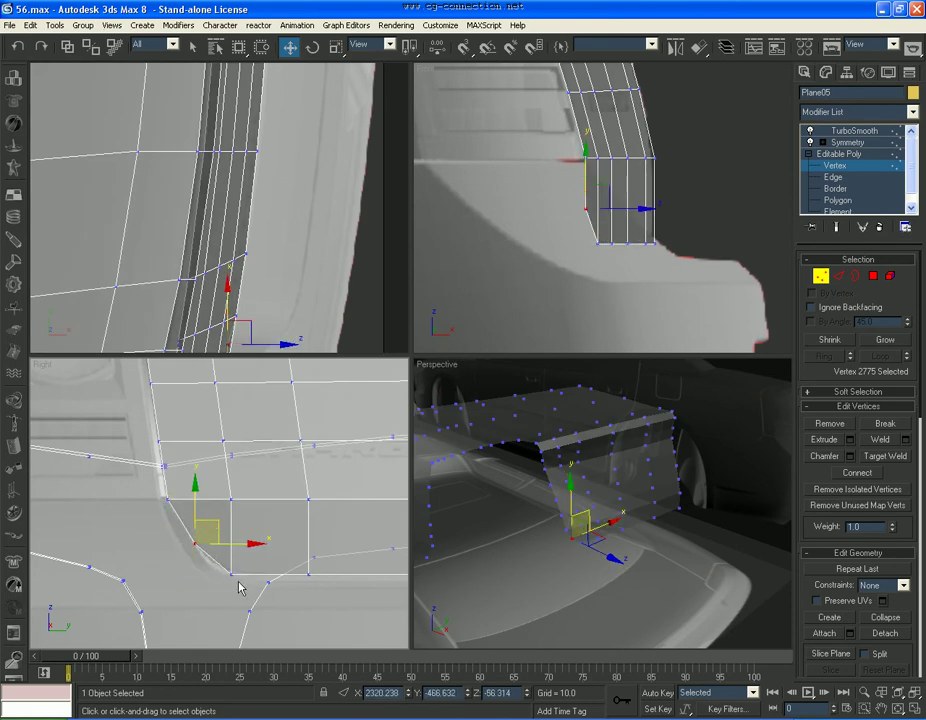
drag(232, 573, 198, 544)
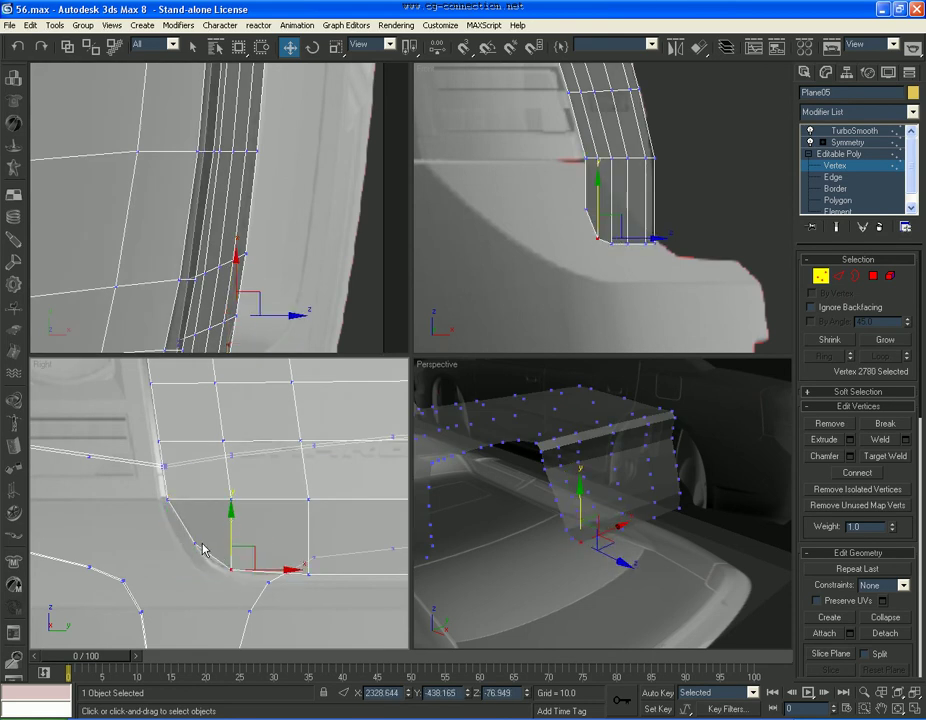
scroll(600, 205, up, 2)
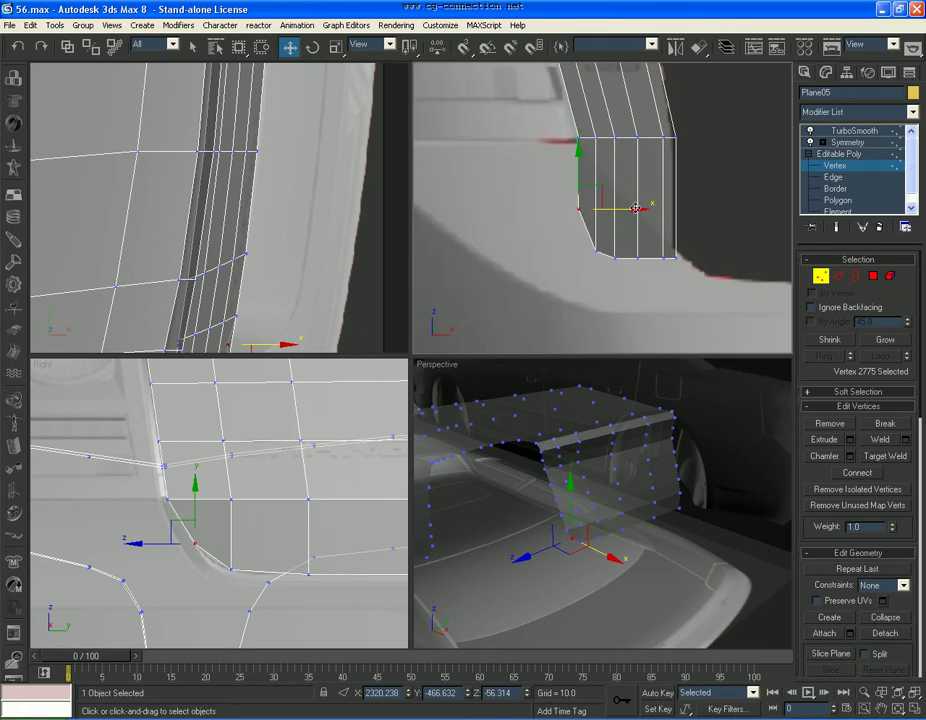
drag(636, 209, 646, 207)
Step: Check the corner against the red Charger photo and nudge the corner vertex inward
scroll(254, 200, up, 2)
scroll(233, 234, up, 2)
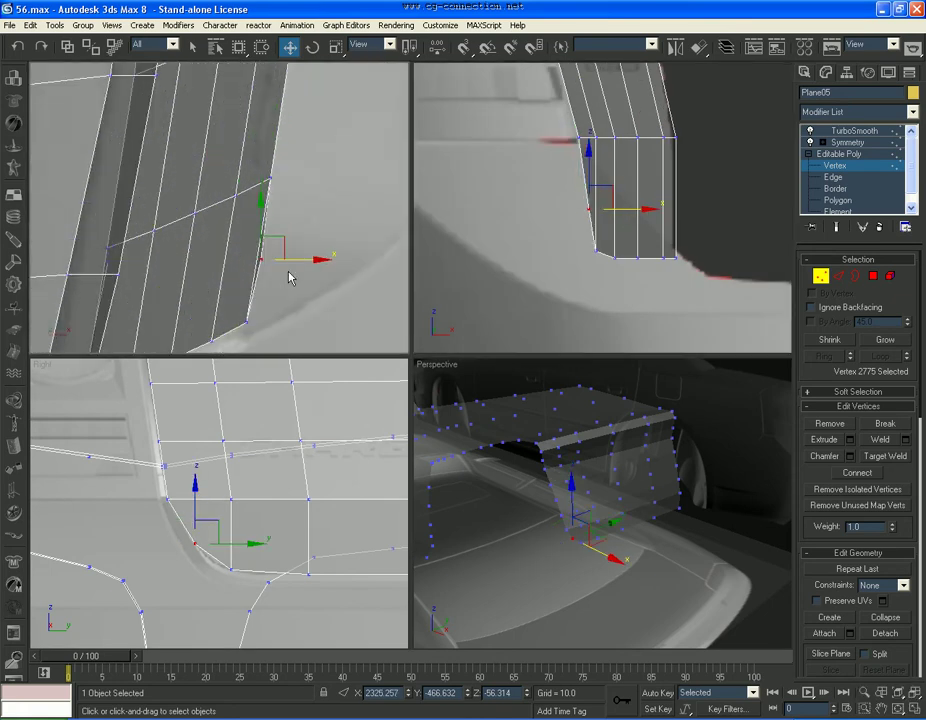
click(630, 235)
key(alt+Tab)
key(alt+Tab)
drag(638, 211, 647, 246)
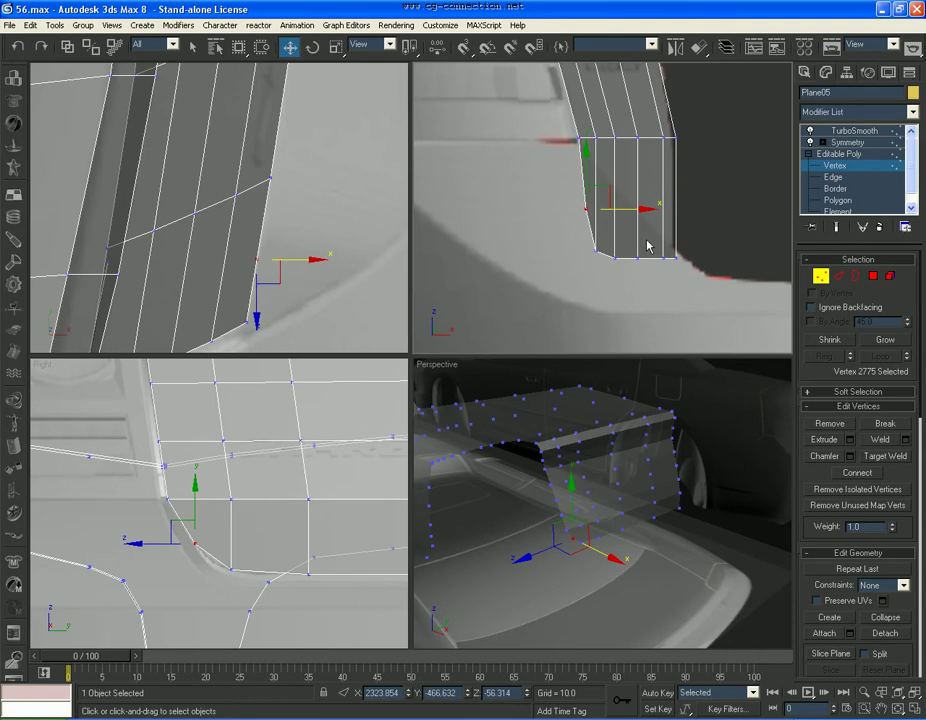
Step: Preview the lid with TurboSmooth, then return to Edge level
click(838, 154)
click(855, 130)
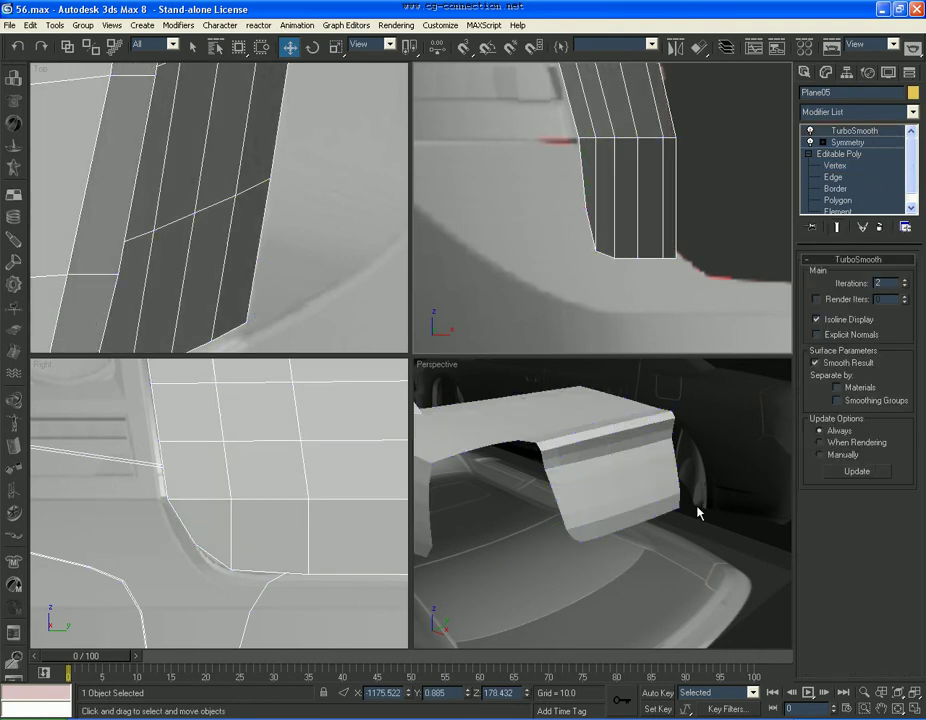
click(832, 177)
alt+middle_drag(630, 525, 595, 529)
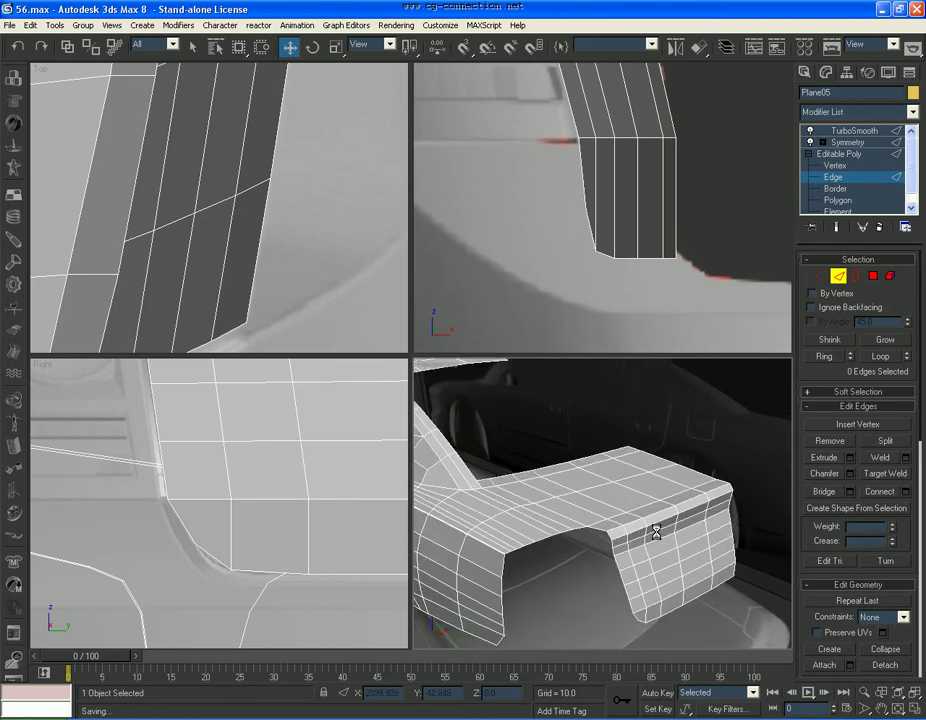
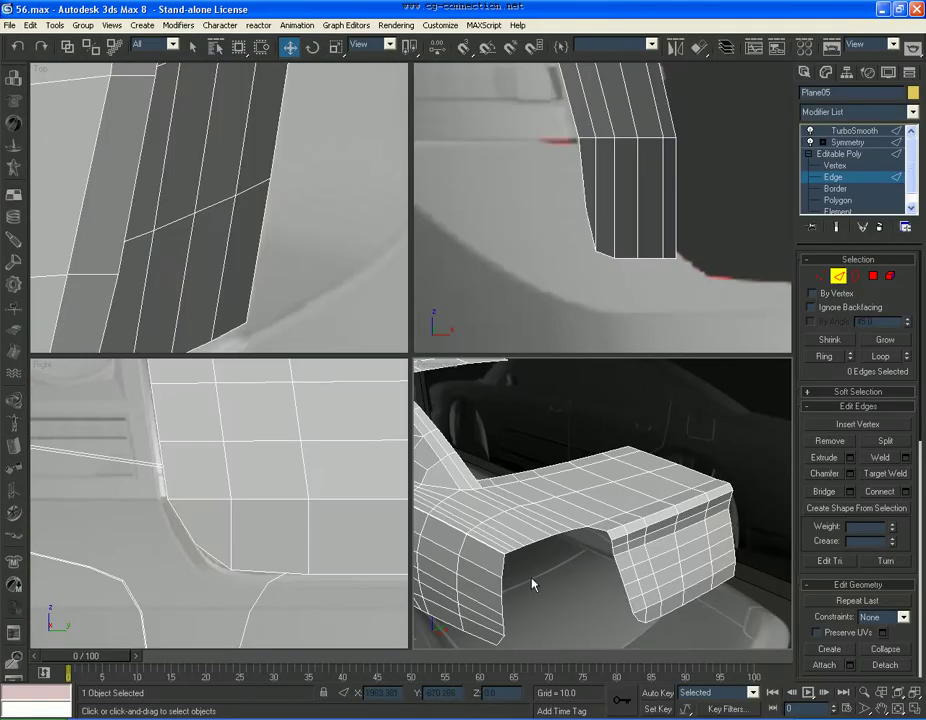
Step: Return from the Charger reference photo and orbit the Perspective view toward the trunk
mouse_move(533, 583)
alt+middle_down()
mouse_move(580, 547)
mouse_move(645, 524)
mouse_move(638, 493)
alt+middle_up()
scroll(667, 525, up, 5)
Step: Select the lid's top edge loop and chamfer it by 1.0
click(631, 486)
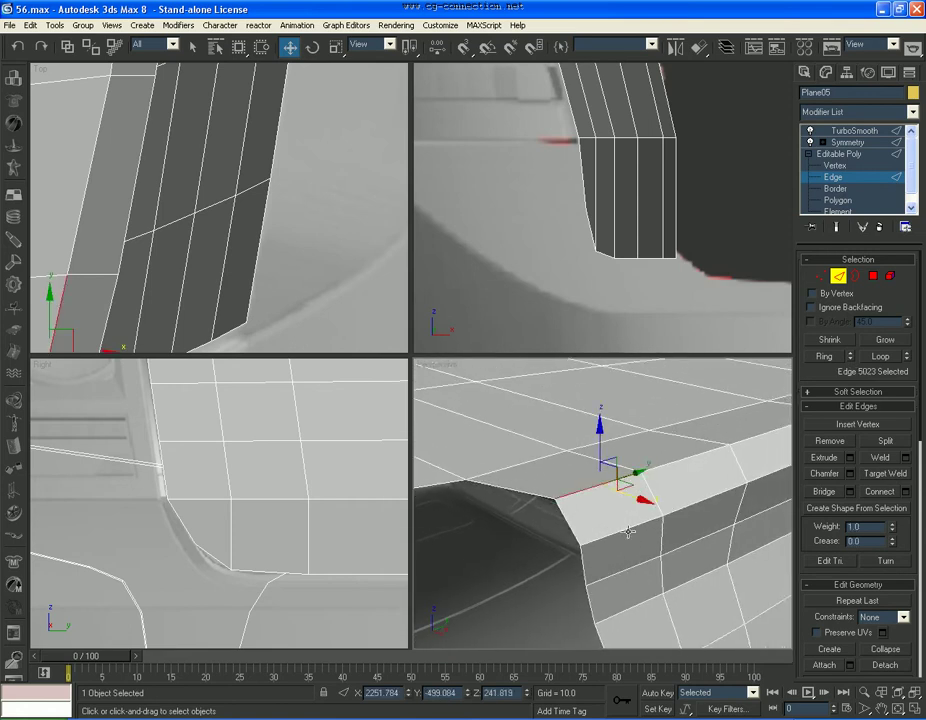
click(880, 356)
scroll(639, 542, down, 5)
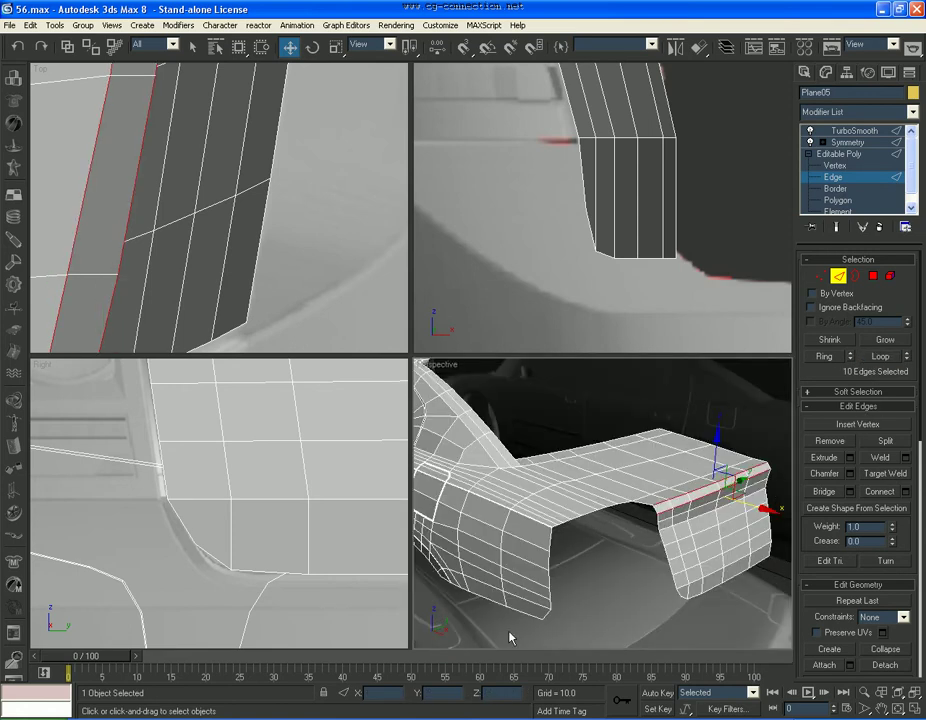
key(alt+Tab)
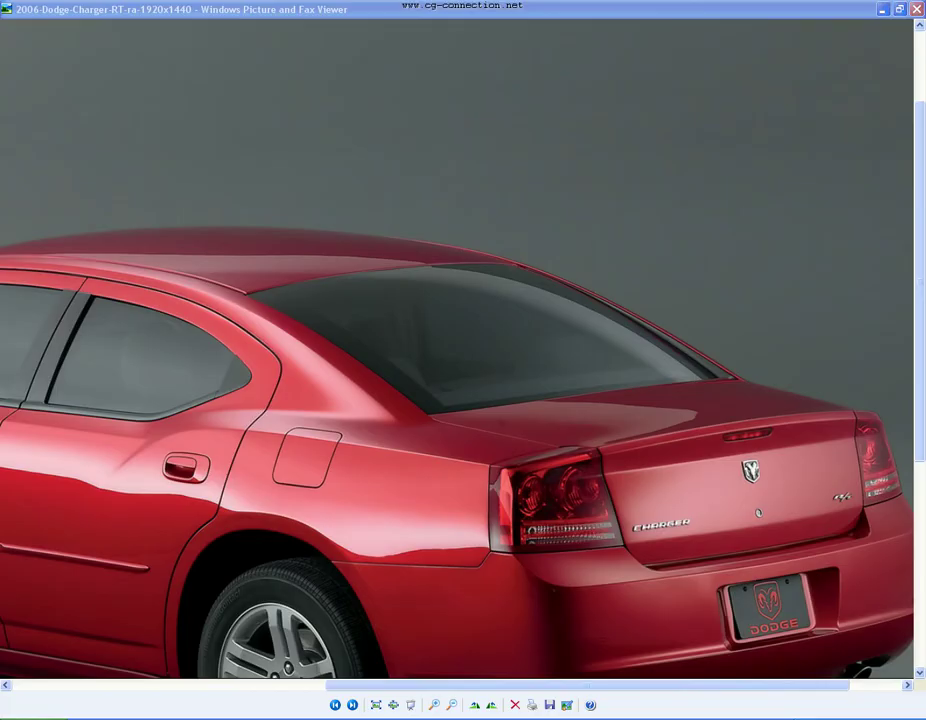
key(alt+Tab)
scroll(637, 542, up, 3)
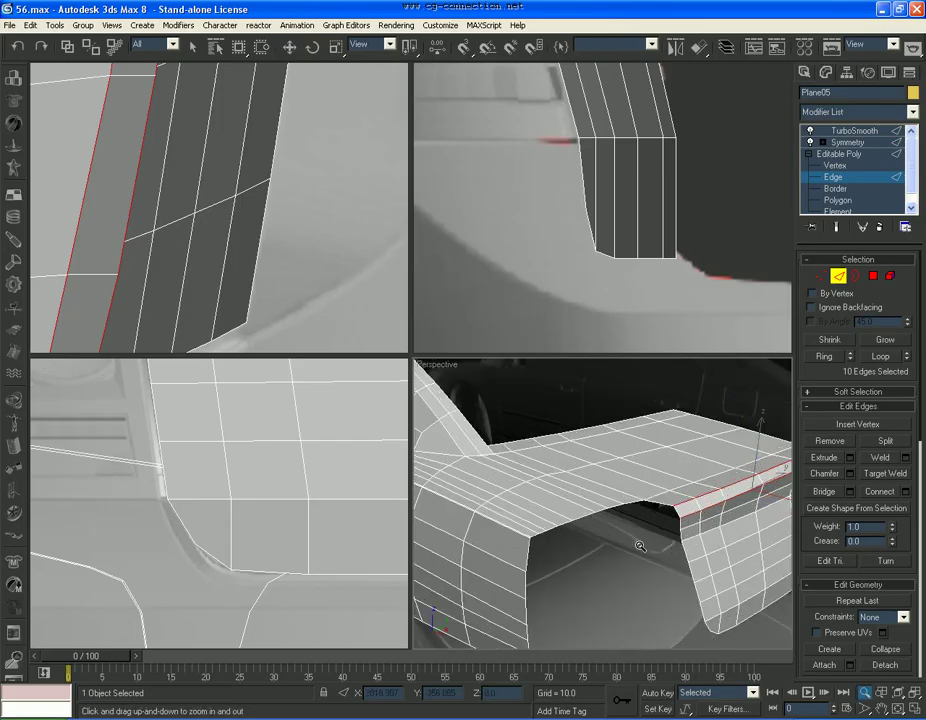
click(850, 473)
text(1)
key(Return)
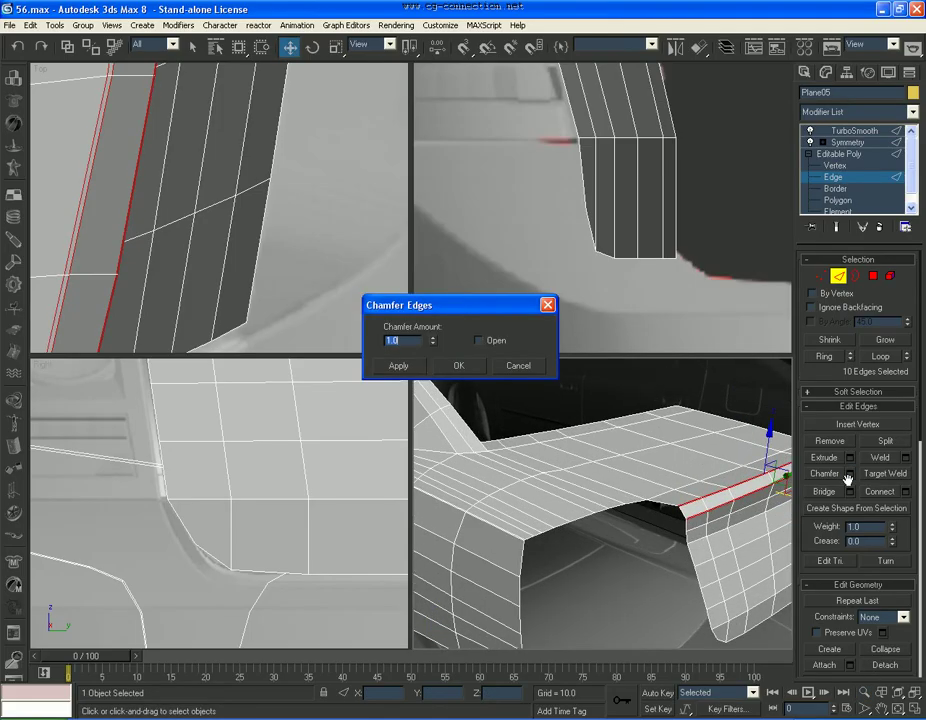
text(0.5)
key(Return)
text(1)
key(Return)
key(Return)
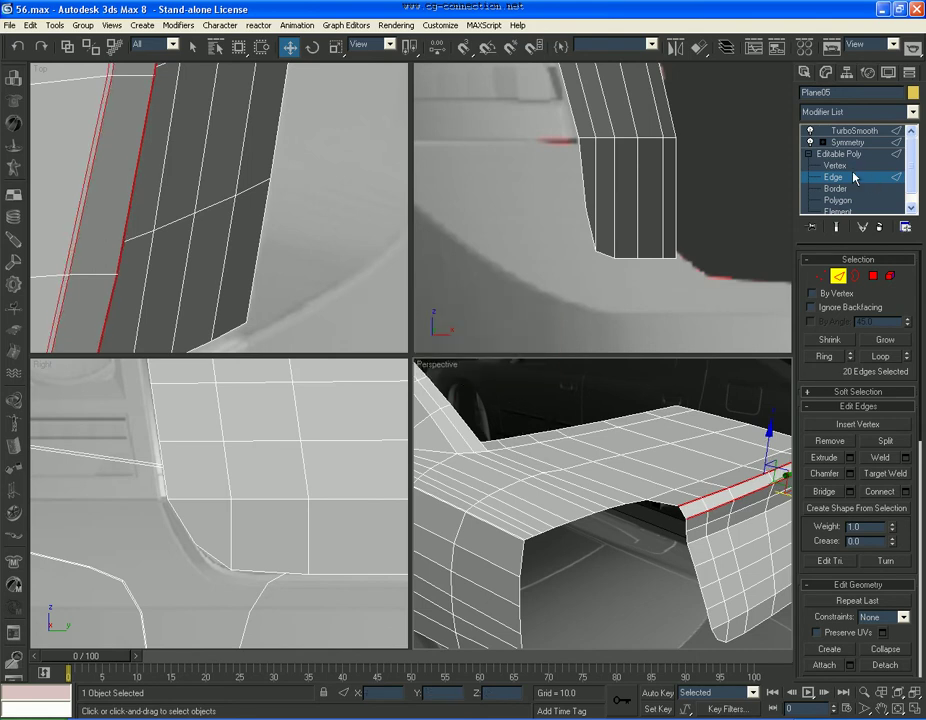
Step: Check the smoothed crease, then chamfer two rear-face edge loops by 2.0
click(855, 130)
mouse_move(680, 480)
middle_down()
mouse_move(672, 550)
mouse_move(608, 527)
middle_up()
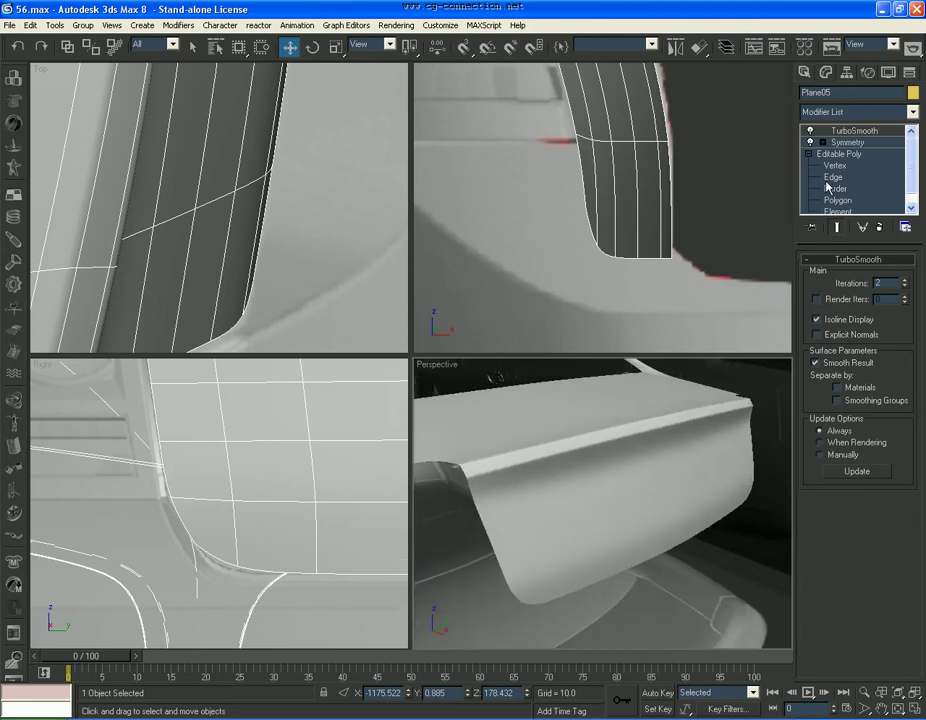
click(833, 177)
click(610, 462)
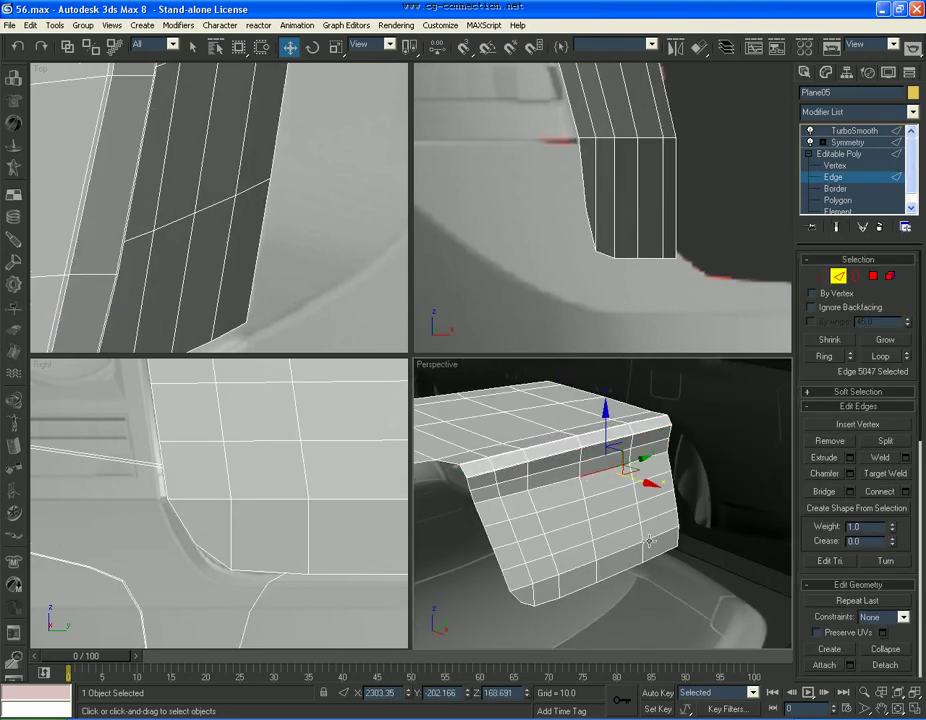
click(878, 356)
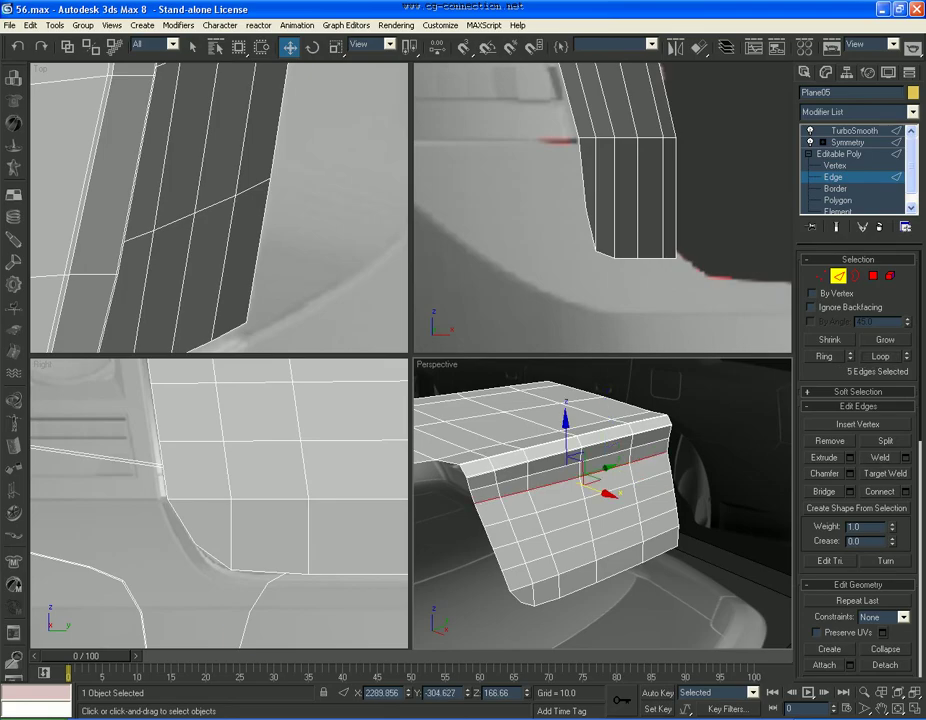
key(alt+Tab)
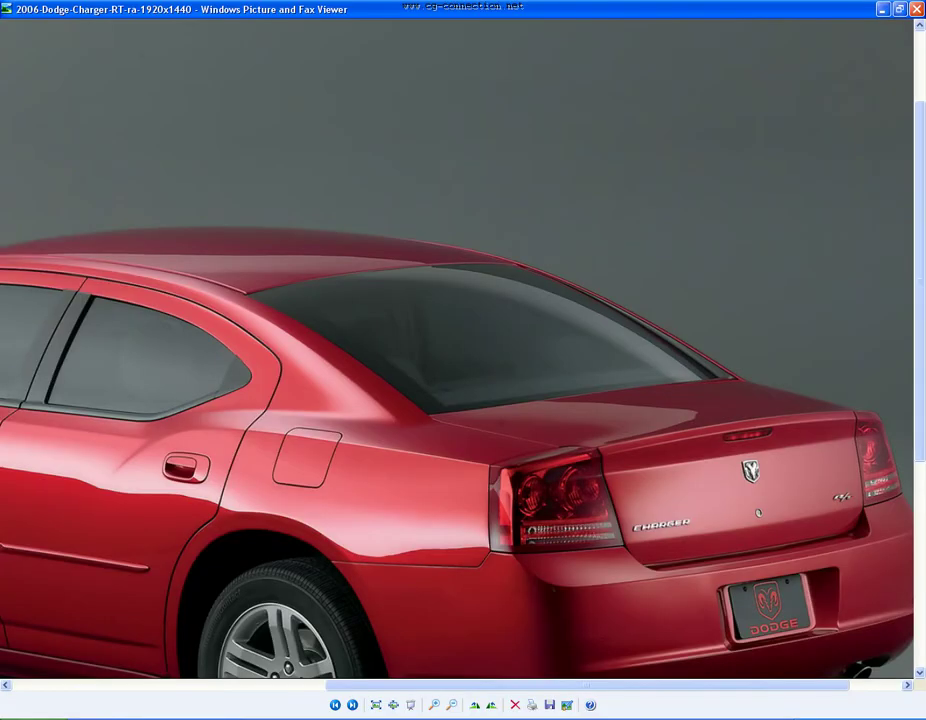
key(alt+Tab)
ctrl+click(598, 556)
click(893, 358)
click(851, 475)
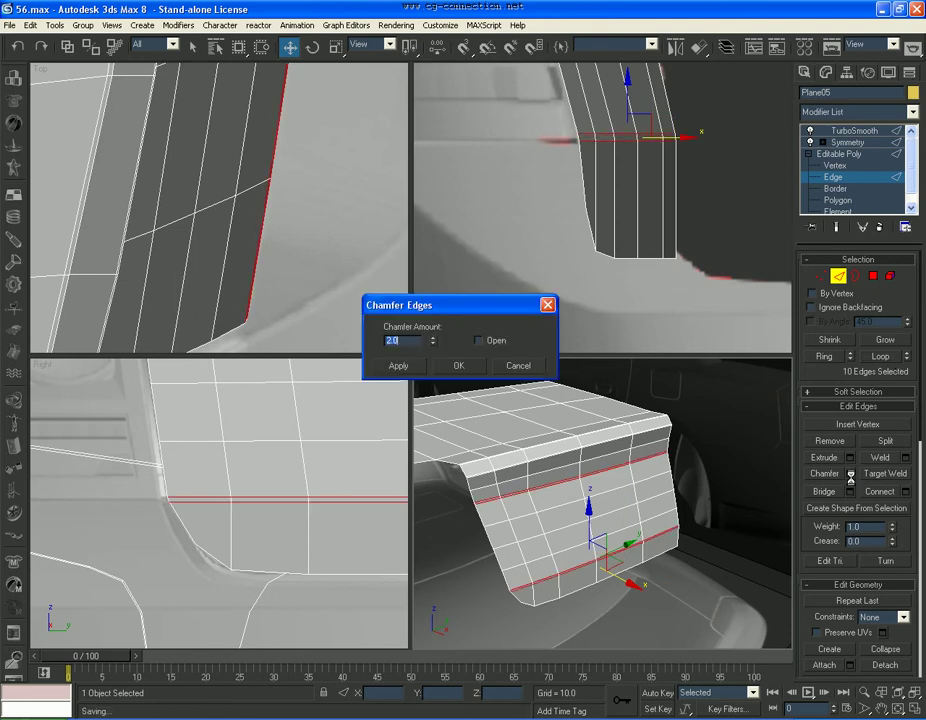
click(459, 366)
Step: Show the TurboSmooth lid without wireframe or selection in a maximized Perspective view
click(860, 155)
click(855, 131)
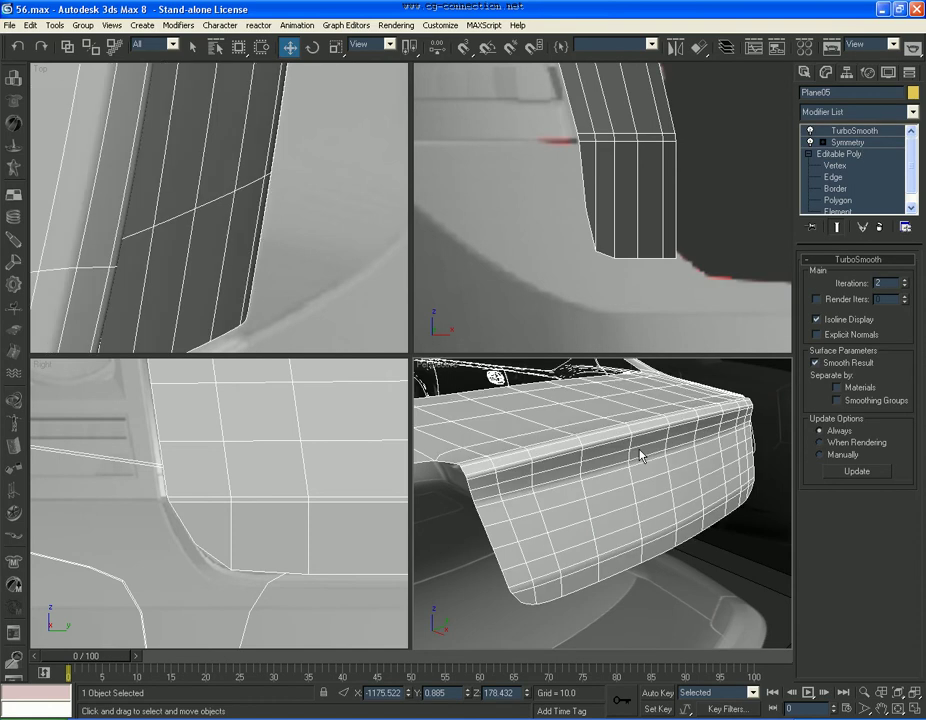
key(F4)
scroll(705, 550, down, 3)
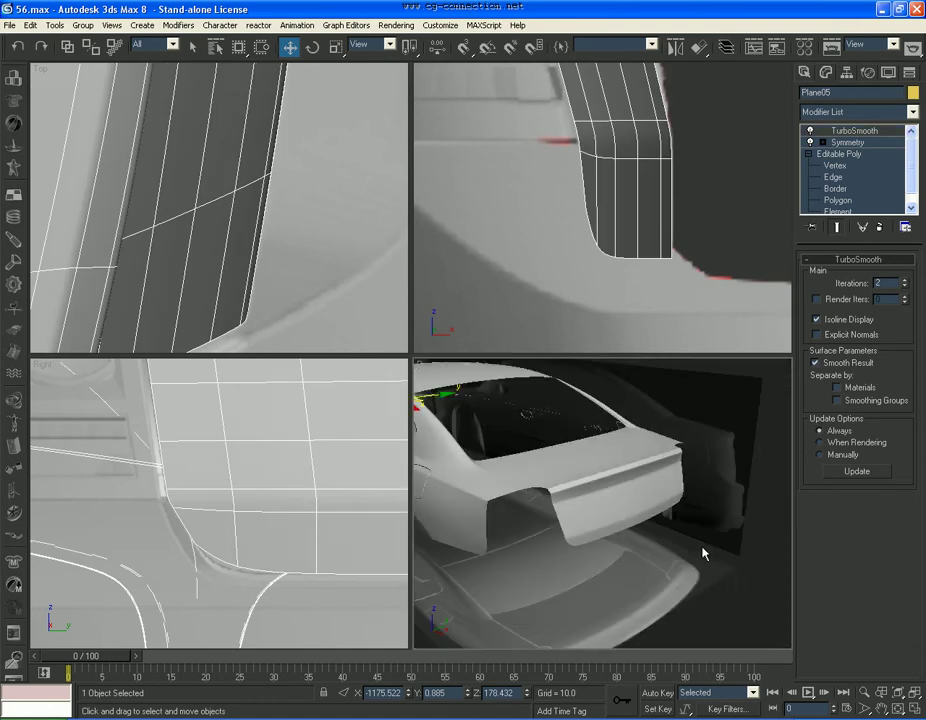
scroll(720, 580, down, 2)
click(750, 625)
key(alt+w)
Step: Orbit to the car's rear, pick Plane05 at Vertex level, and restore four viewports
key(ctrl+r)
mouse_move(479, 414)
mouse_down()
mouse_move(320, 392)
mouse_move(411, 380)
mouse_move(516, 384)
mouse_move(484, 372)
mouse_move(310, 382)
mouse_move(517, 399)
mouse_move(402, 397)
mouse_move(444, 420)
mouse_up()
key(w)
click(459, 428)
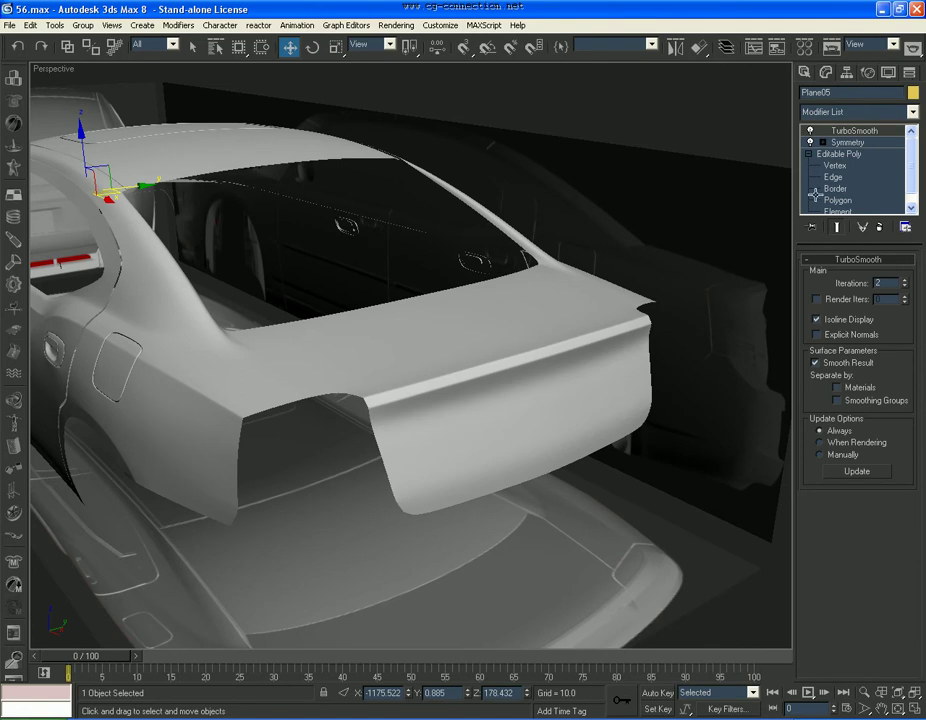
click(846, 167)
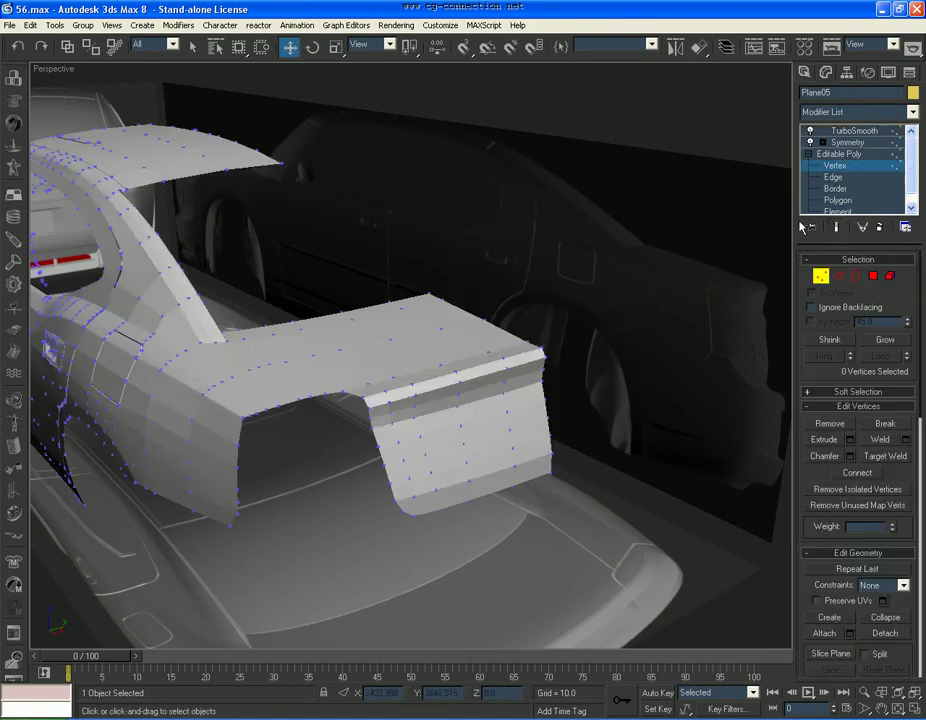
click(917, 710)
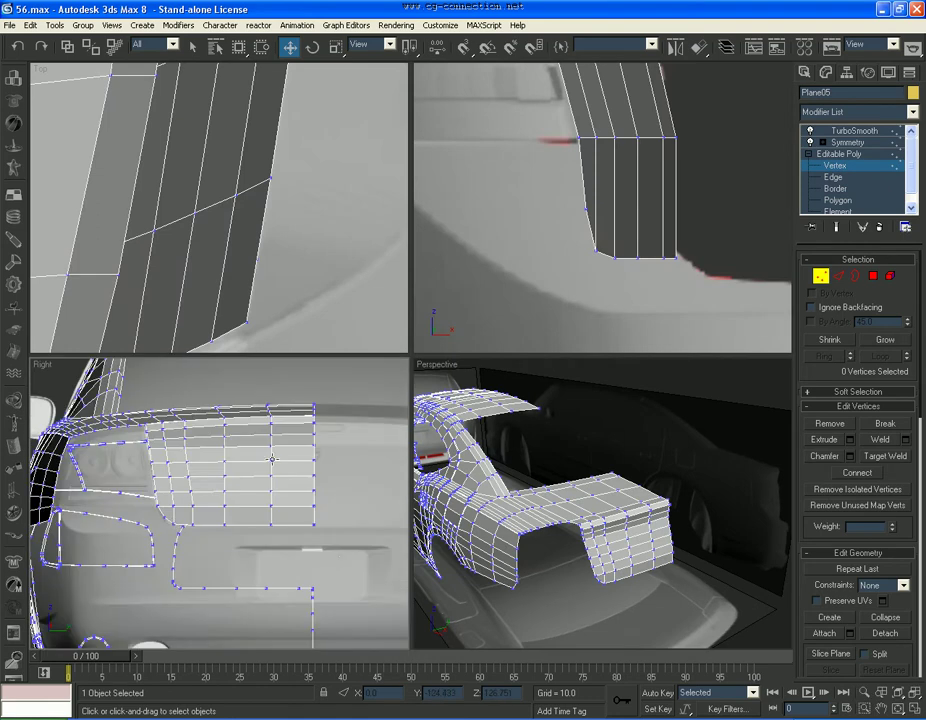
Step: Maximize the Right viewport and zoom in on the slot area
key(alt+w)
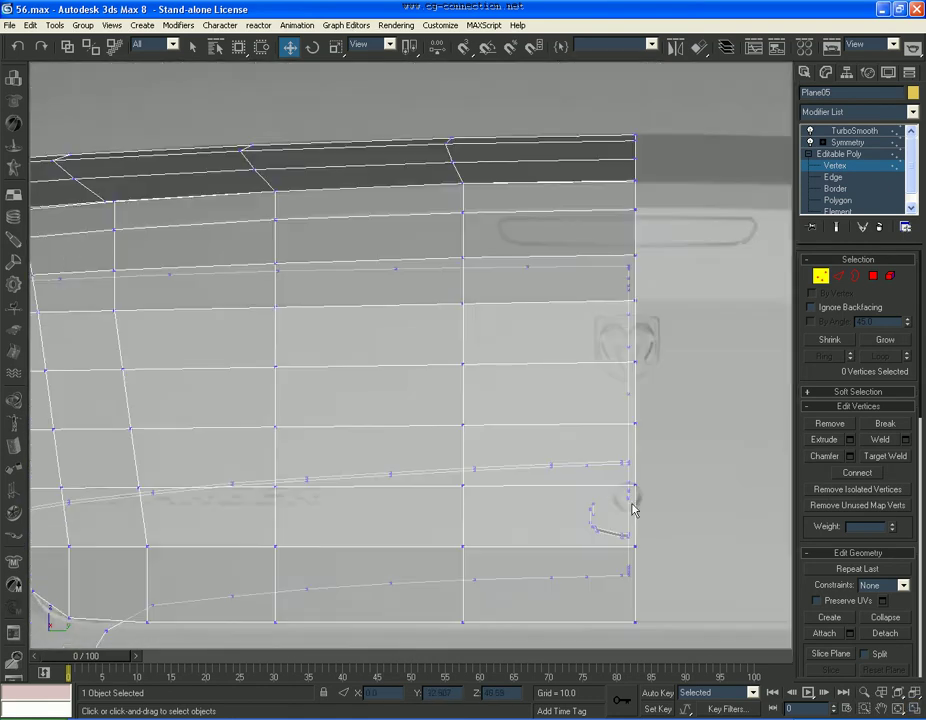
scroll(349, 474, up, 2)
scroll(463, 333, up, 2)
scroll(474, 397, up, 2)
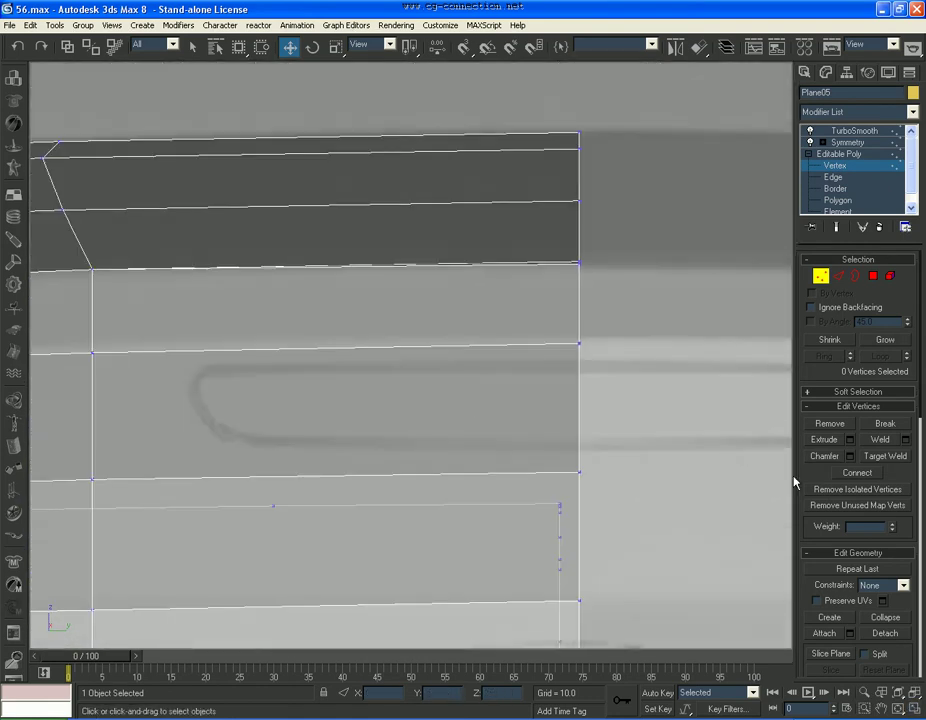
drag(916, 660, 916, 573)
Step: Cut new edges from the lid's right edge around the slot's rounded end
click(885, 599)
middle_drag(202, 309, 331, 341)
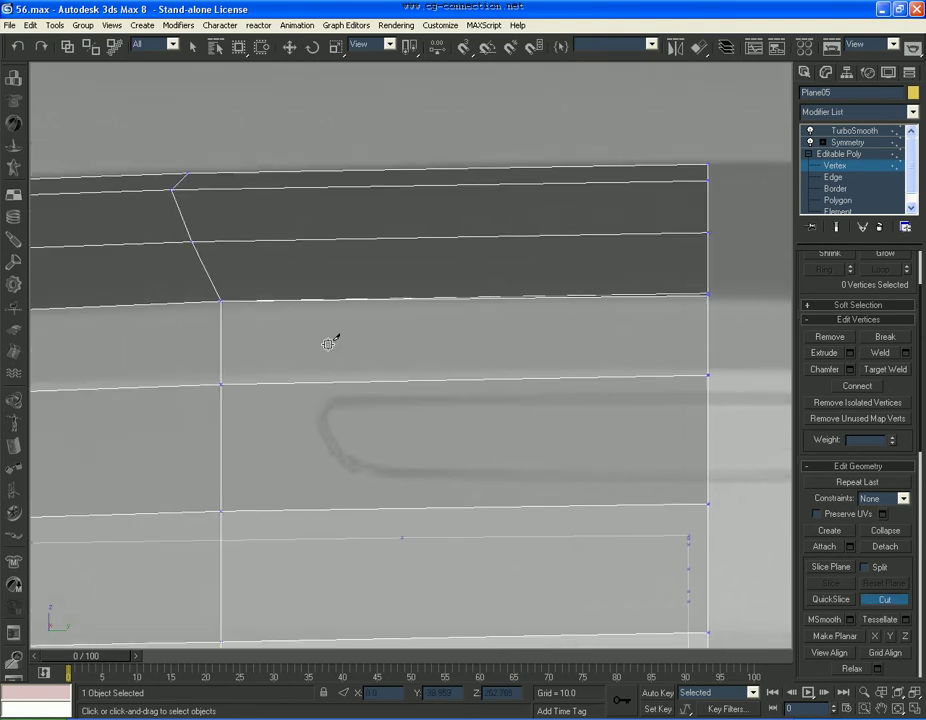
click(708, 390)
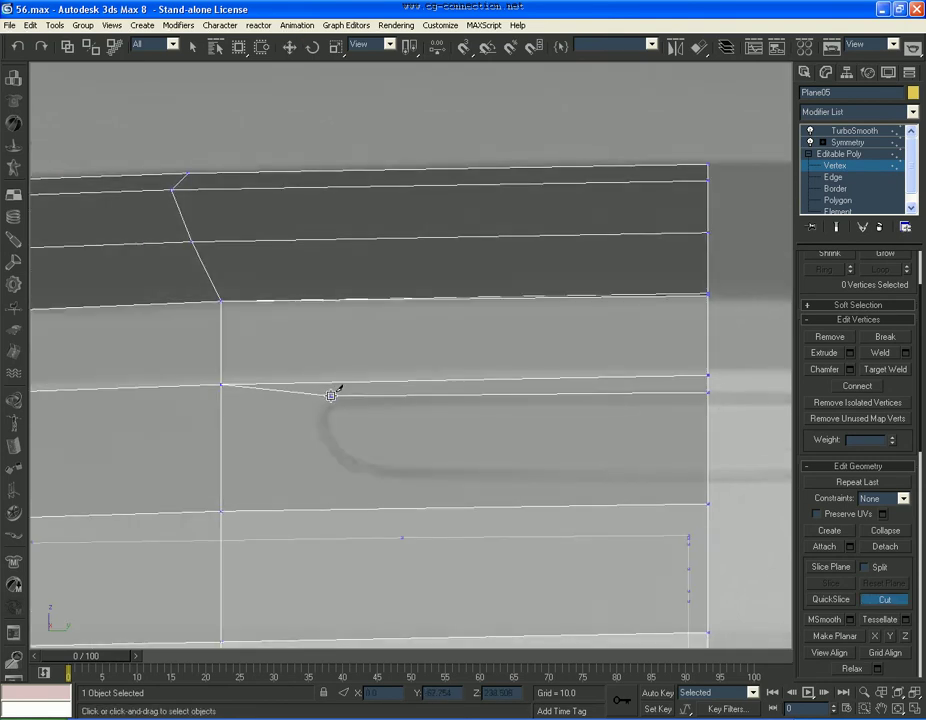
click(331, 395)
click(313, 409)
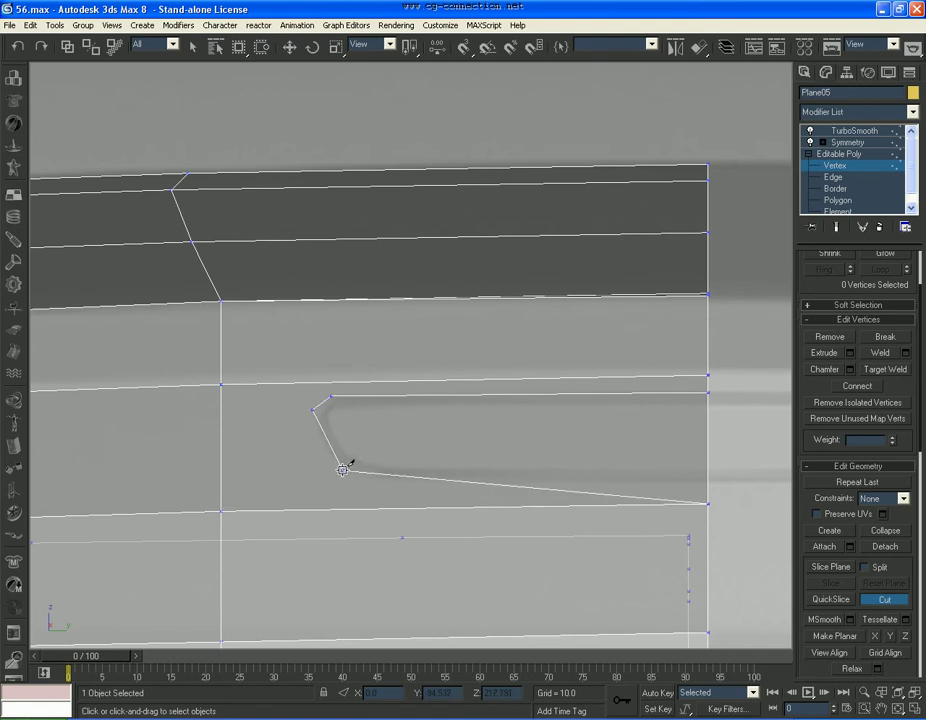
click(319, 439)
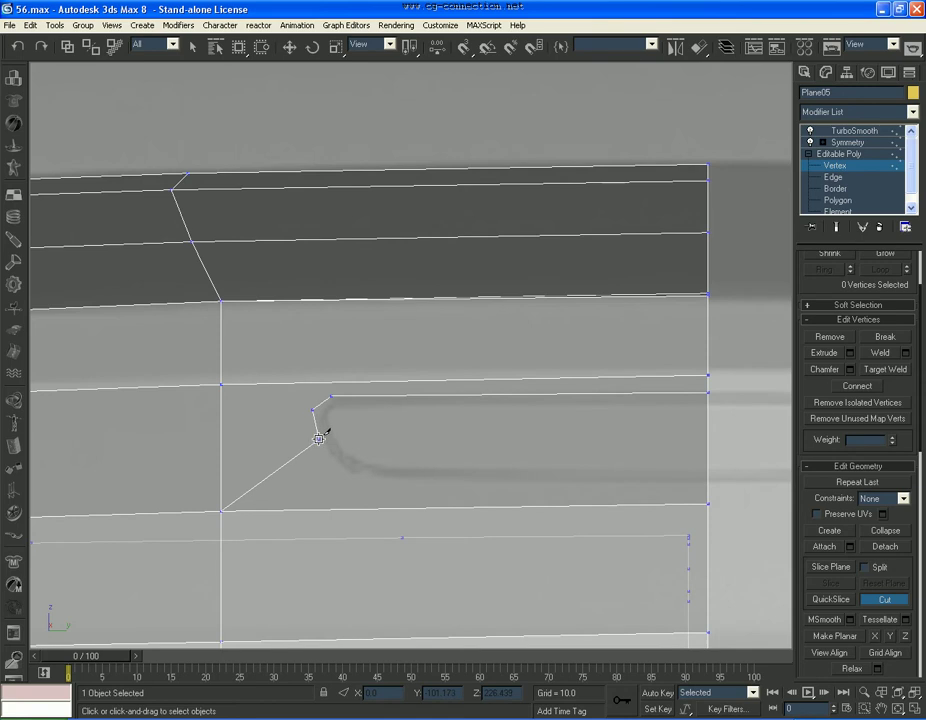
click(344, 471)
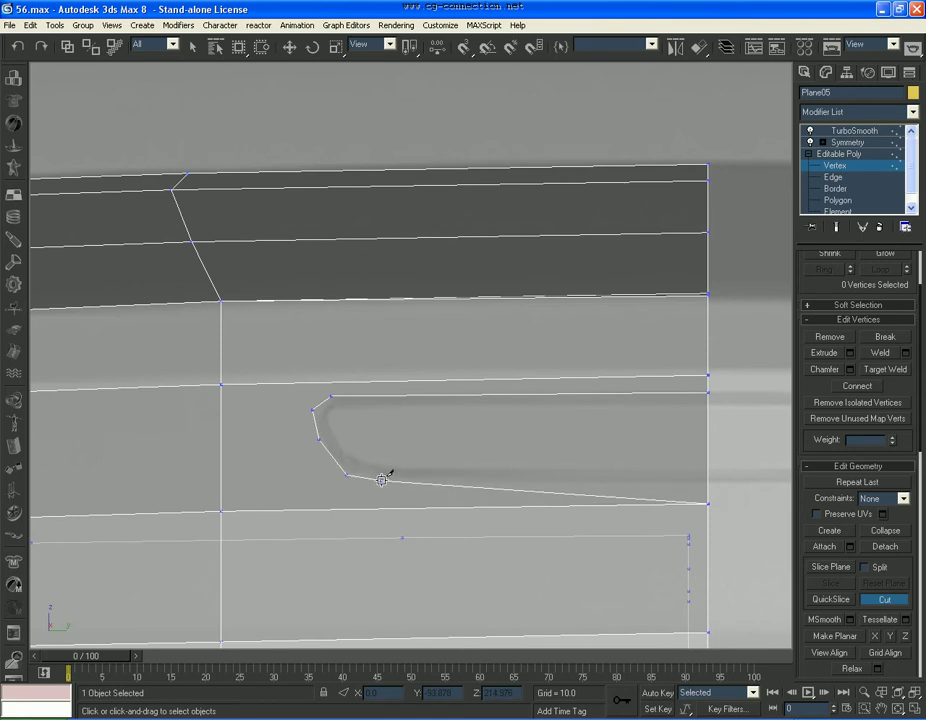
click(383, 481)
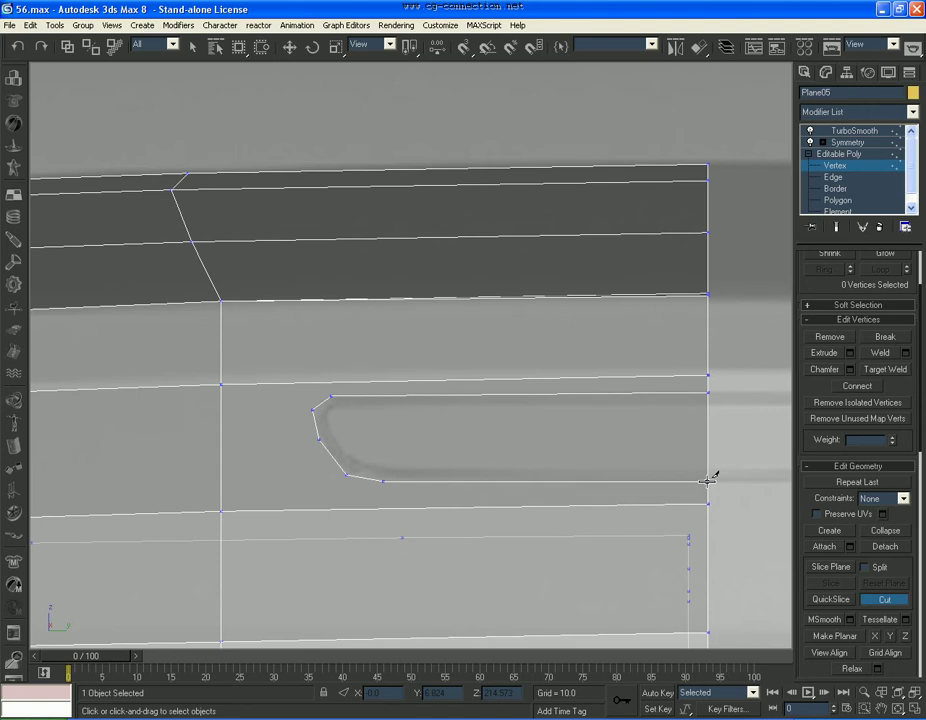
scroll(434, 465, down, 3)
mouse_move(484, 444)
middle_down()
mouse_move(428, 424)
mouse_move(373, 420)
mouse_move(533, 424)
middle_up()
scroll(535, 430, up, 3)
right_click(537, 438)
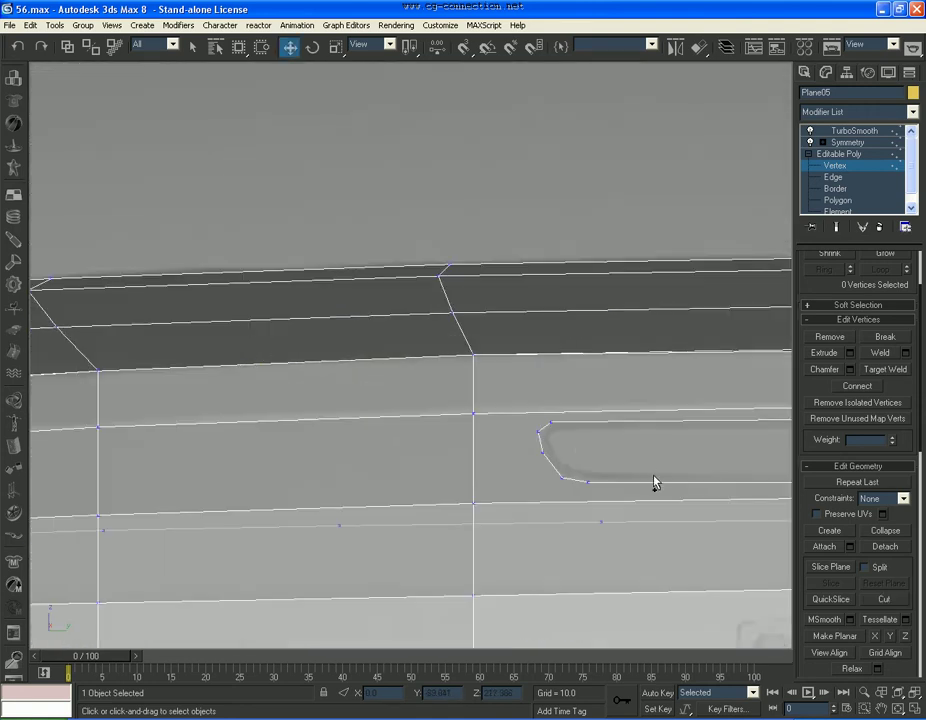
Step: Cut a new edge linking the slot's corner to the nearby vertical edge
click(884, 599)
middle_drag(621, 473, 457, 423)
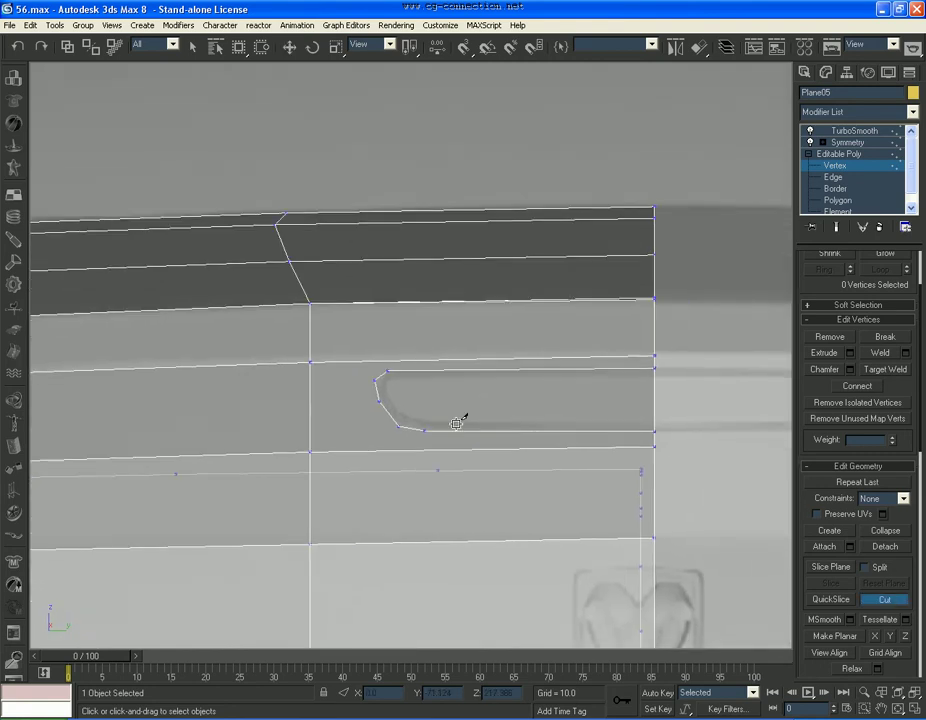
scroll(456, 423, up, 2)
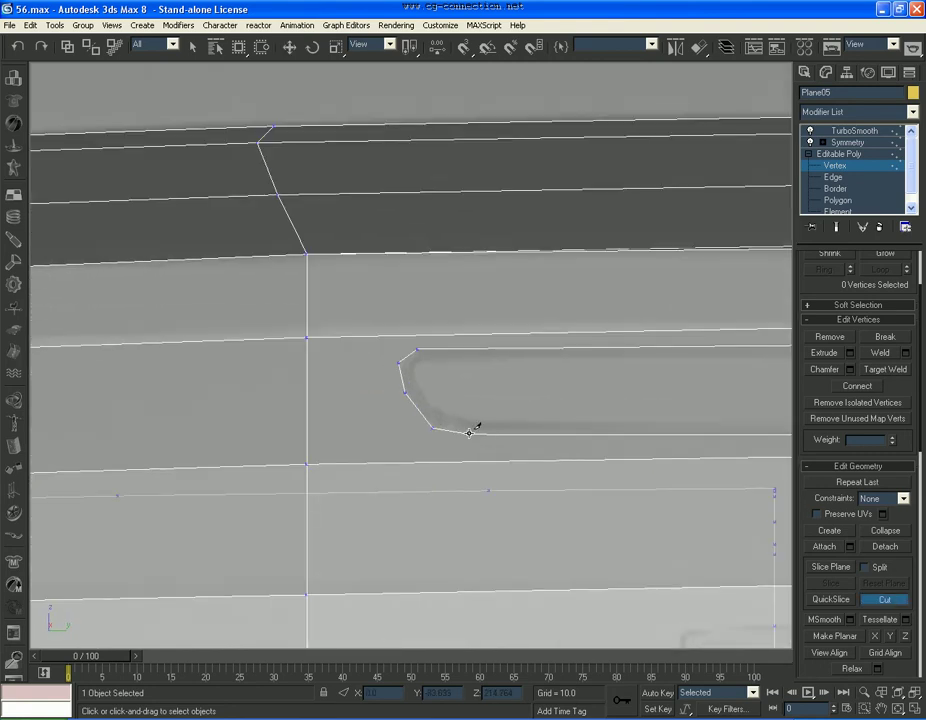
click(431, 427)
scroll(307, 461, down, 1)
scroll(455, 430, down, 1)
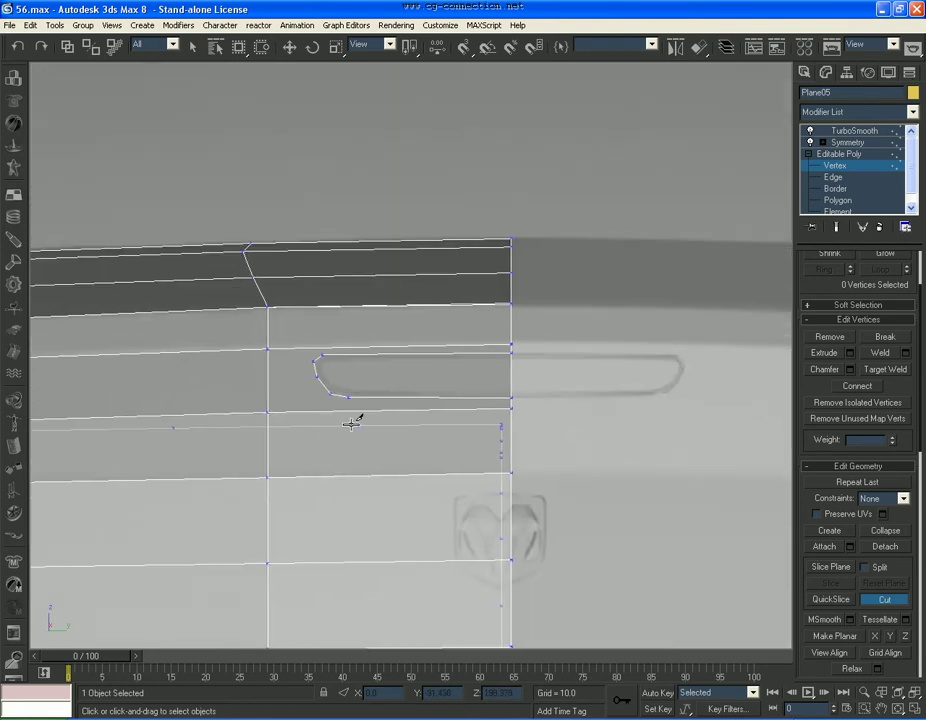
scroll(353, 422, down, 1)
scroll(420, 337, down, 1)
middle_drag(424, 402, 432, 384)
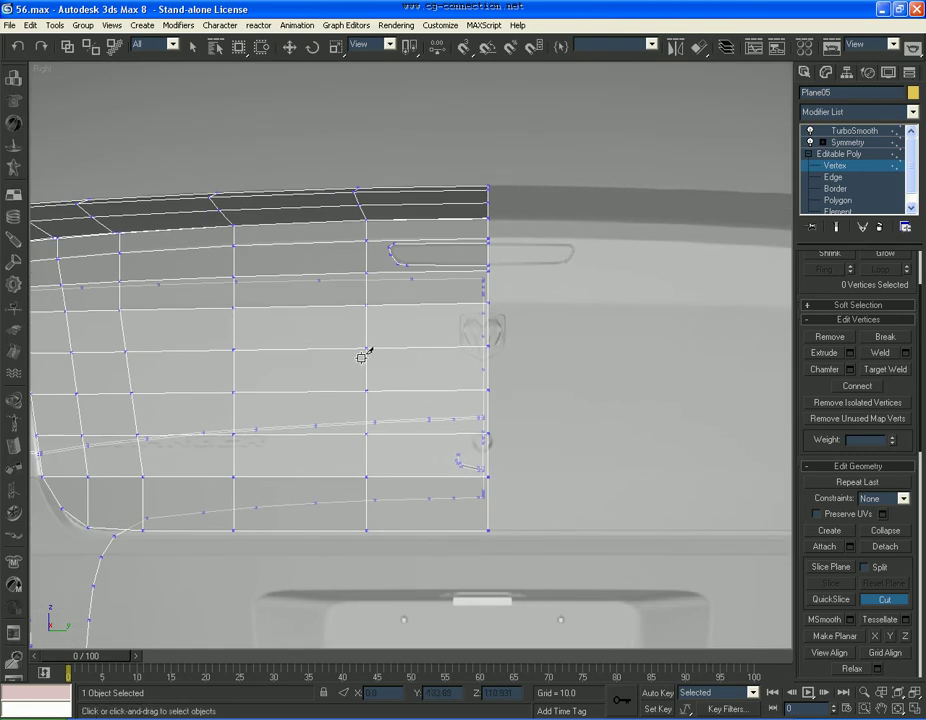
middle_drag(366, 352, 444, 389)
right_click(418, 336)
scroll(418, 336, up, 2)
scroll(470, 420, up, 1)
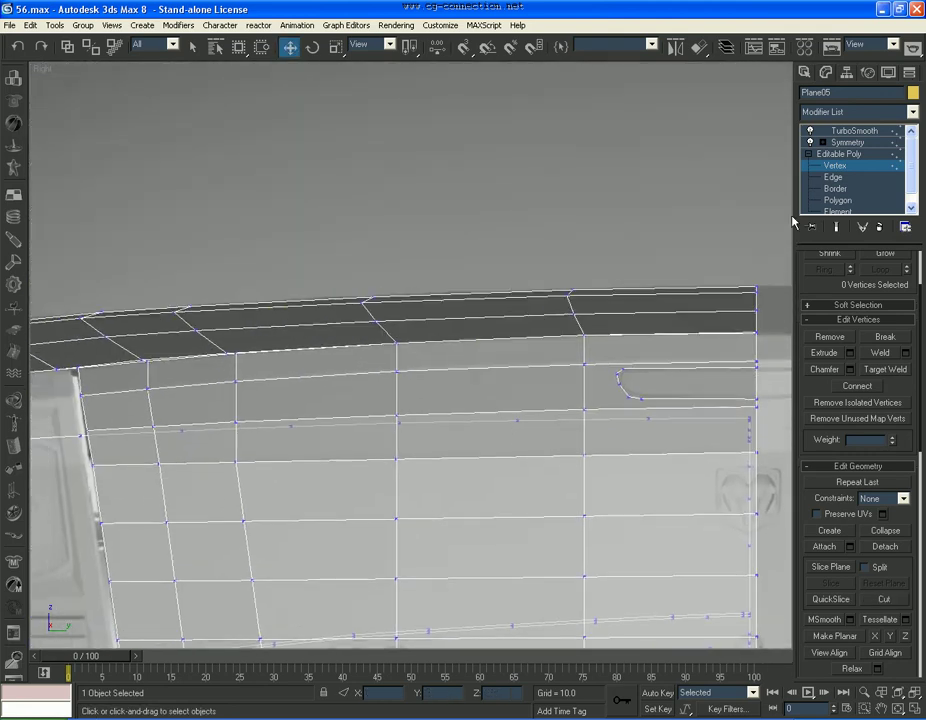
click(833, 177)
Step: Connect an edge ring across the lid with 1 segment
click(585, 392)
click(822, 357)
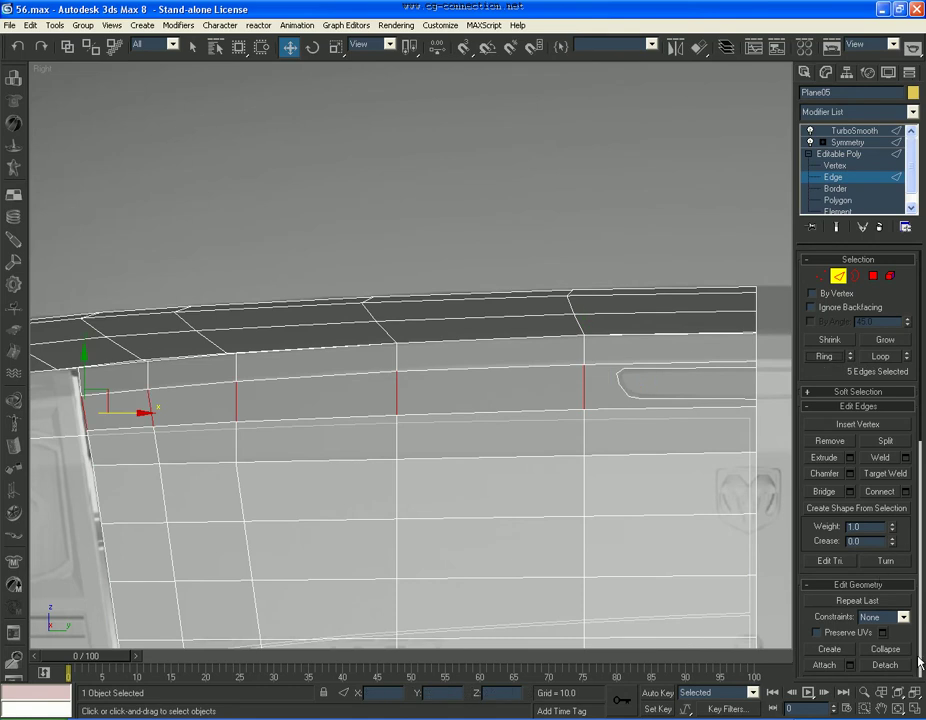
click(906, 492)
text(1)
click(460, 405)
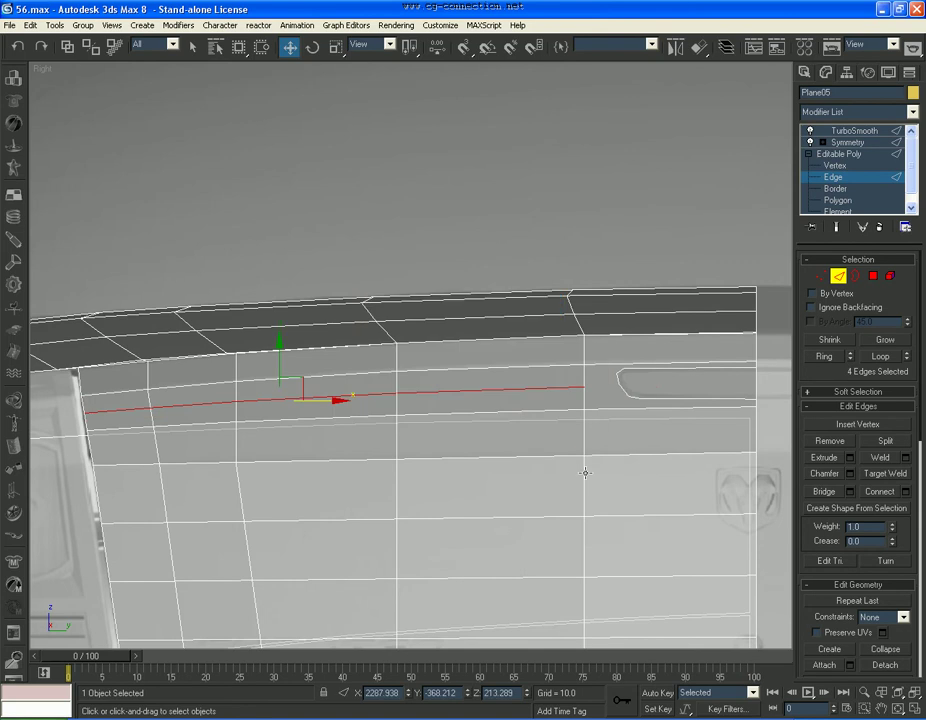
scroll(413, 459, up, 3)
scroll(573, 440, up, 3)
Step: Cut edges from the slot's end corners to three vertices on the vertical edge
click(821, 279)
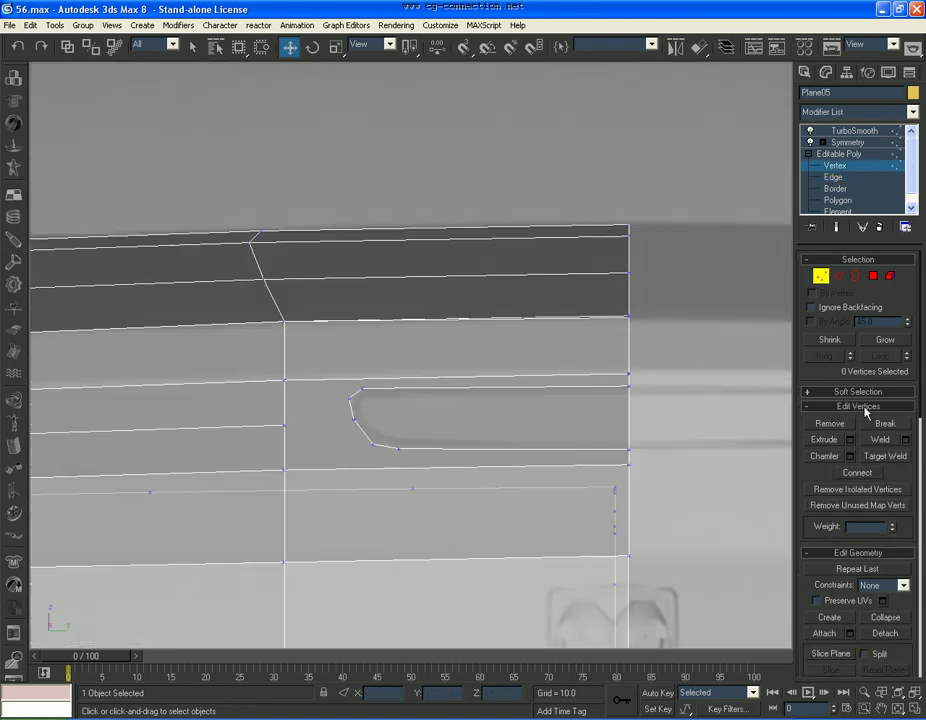
scroll(895, 657, down, 2)
click(885, 648)
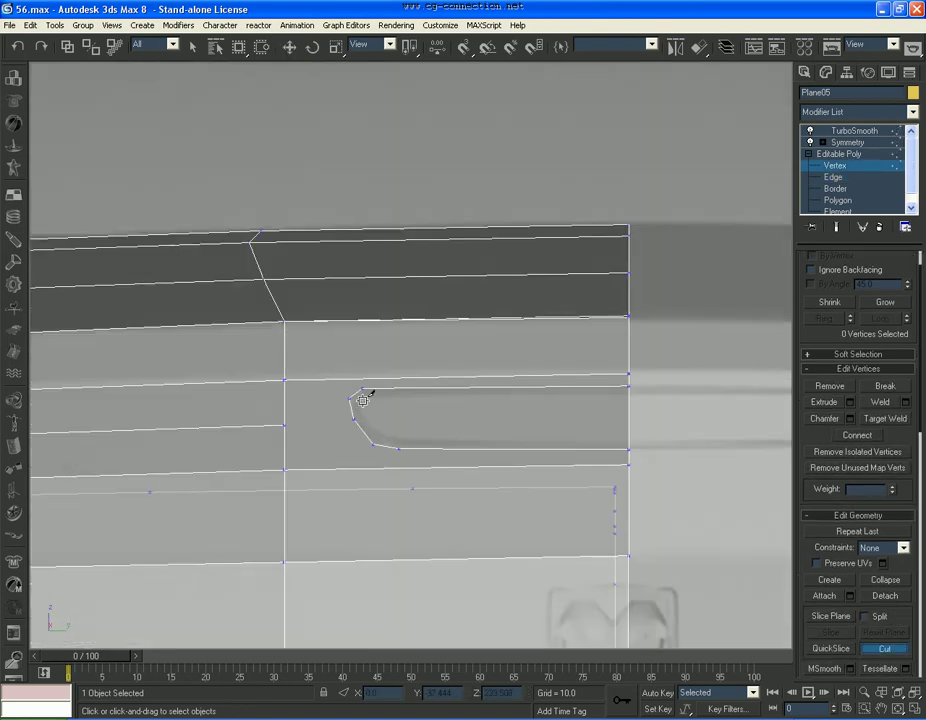
scroll(370, 400, up, 2)
click(381, 464)
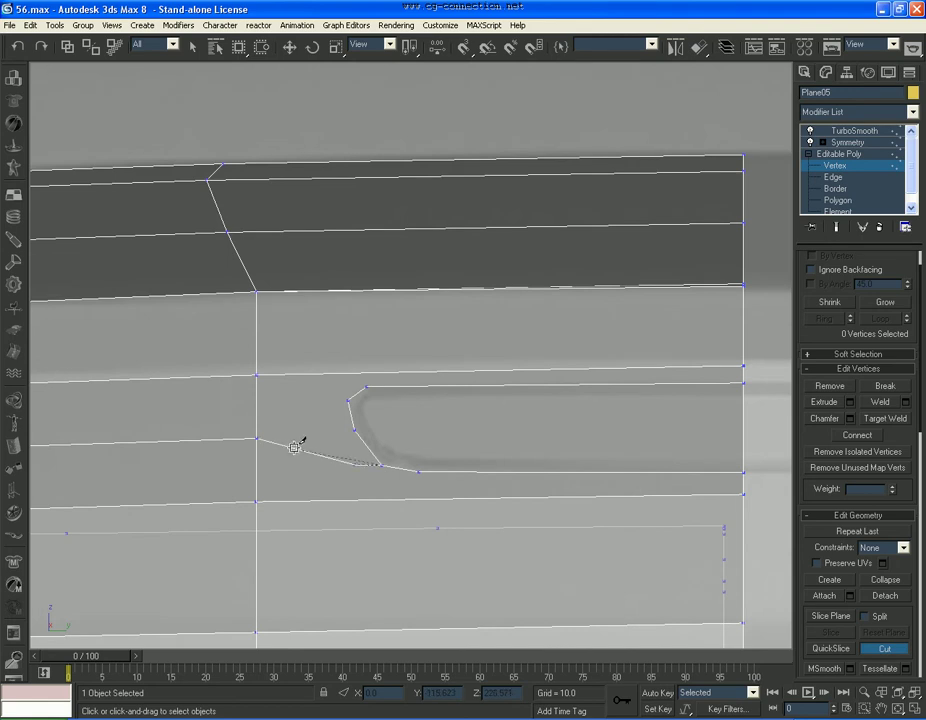
click(258, 437)
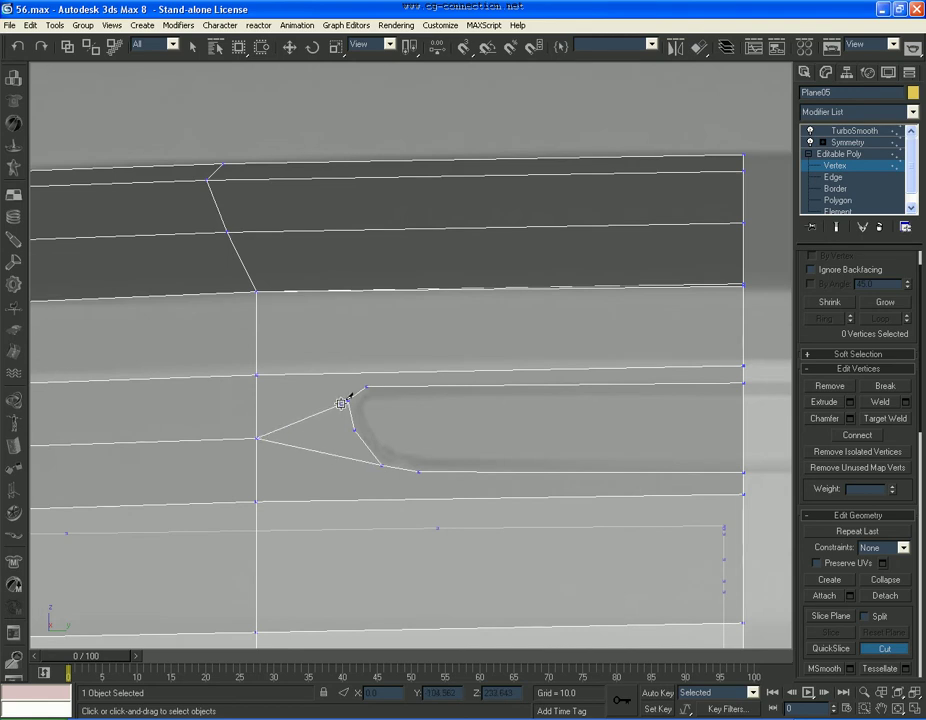
click(348, 401)
click(366, 385)
click(418, 471)
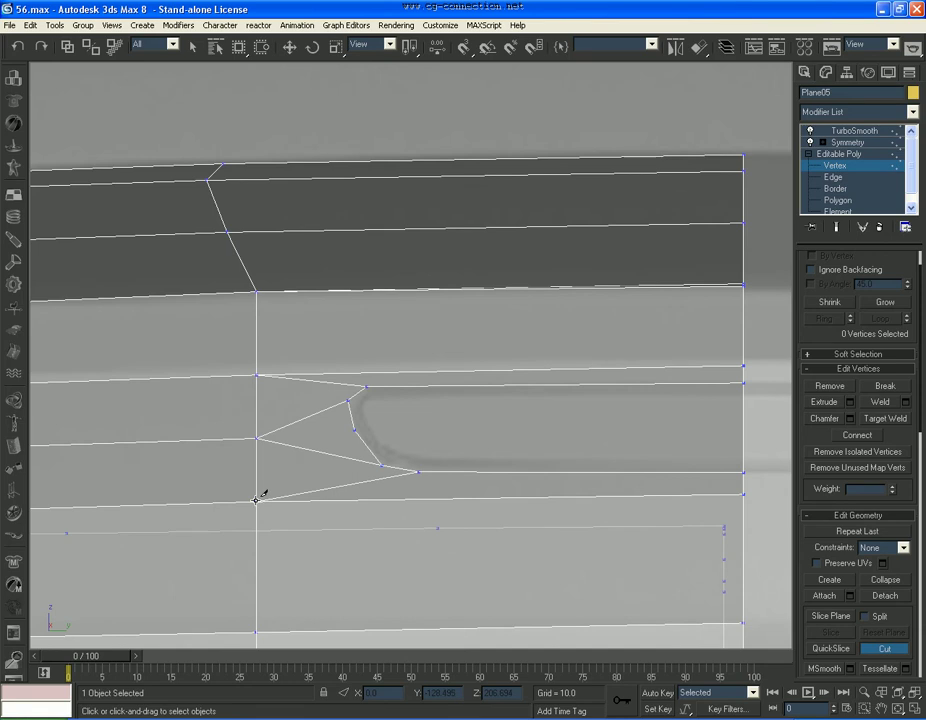
click(257, 499)
click(838, 200)
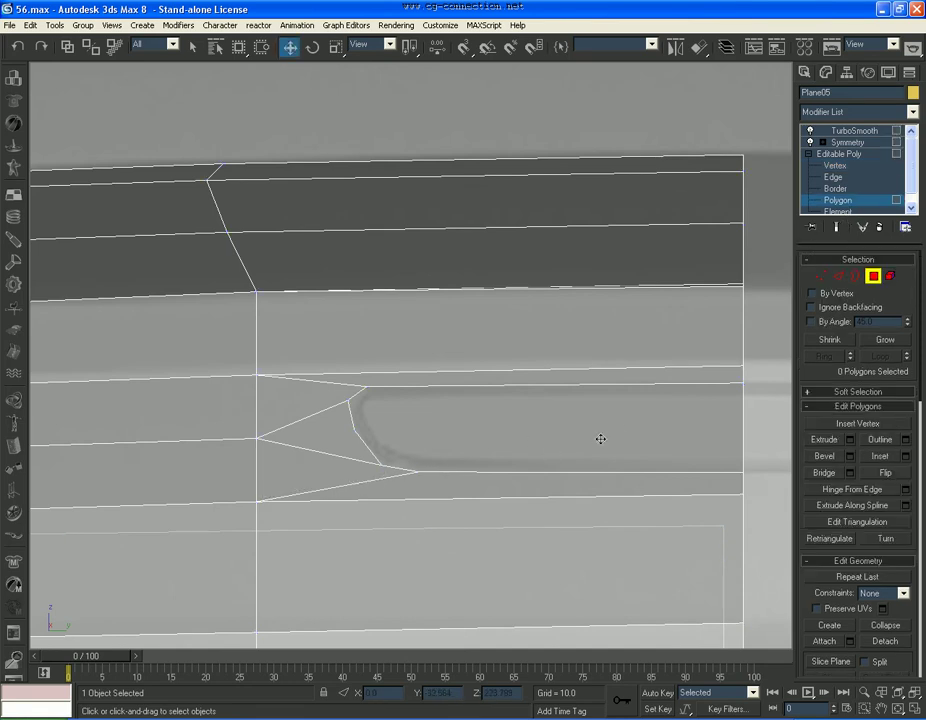
Step: Preview the TurboSmooth lid in a maximized Perspective view zoomed on the slot
click(920, 708)
scroll(663, 510, up, 4)
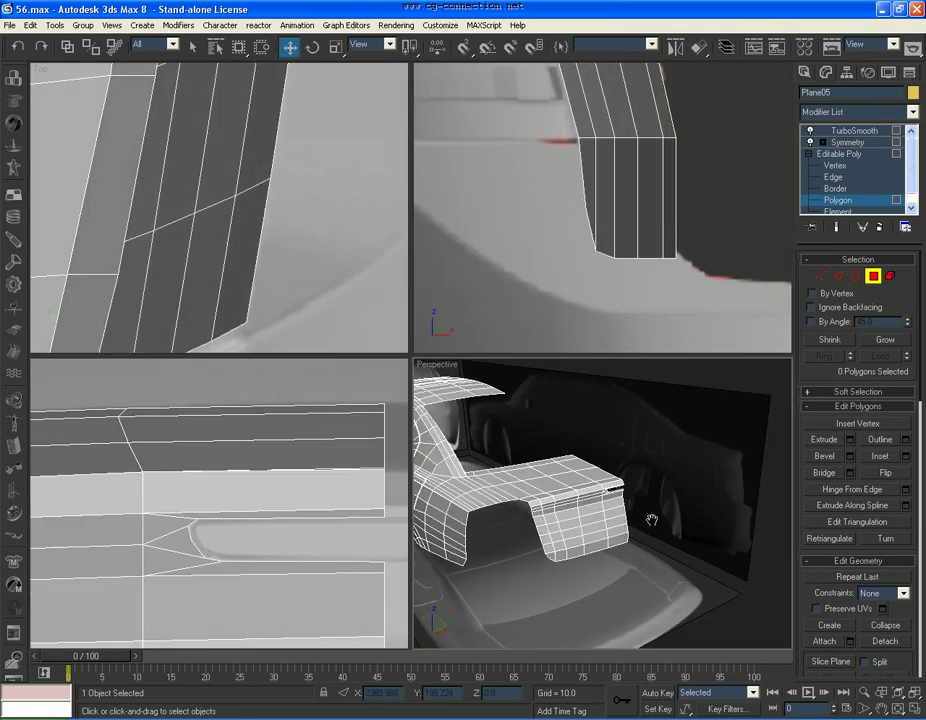
scroll(663, 510, up, 4)
scroll(663, 508, up, 4)
scroll(663, 508, down, 10)
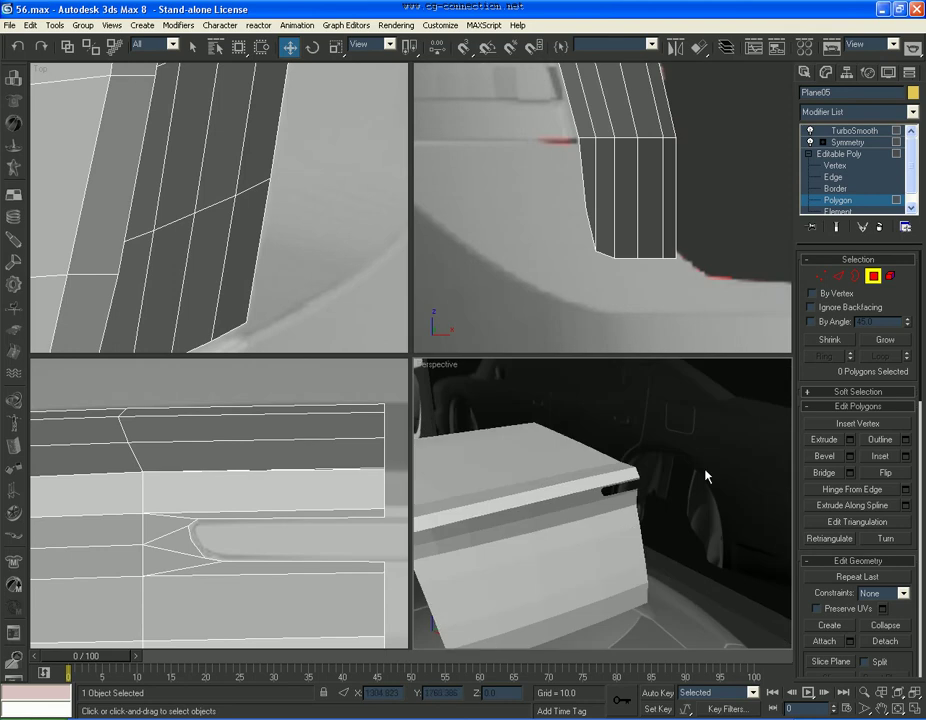
click(873, 276)
click(870, 132)
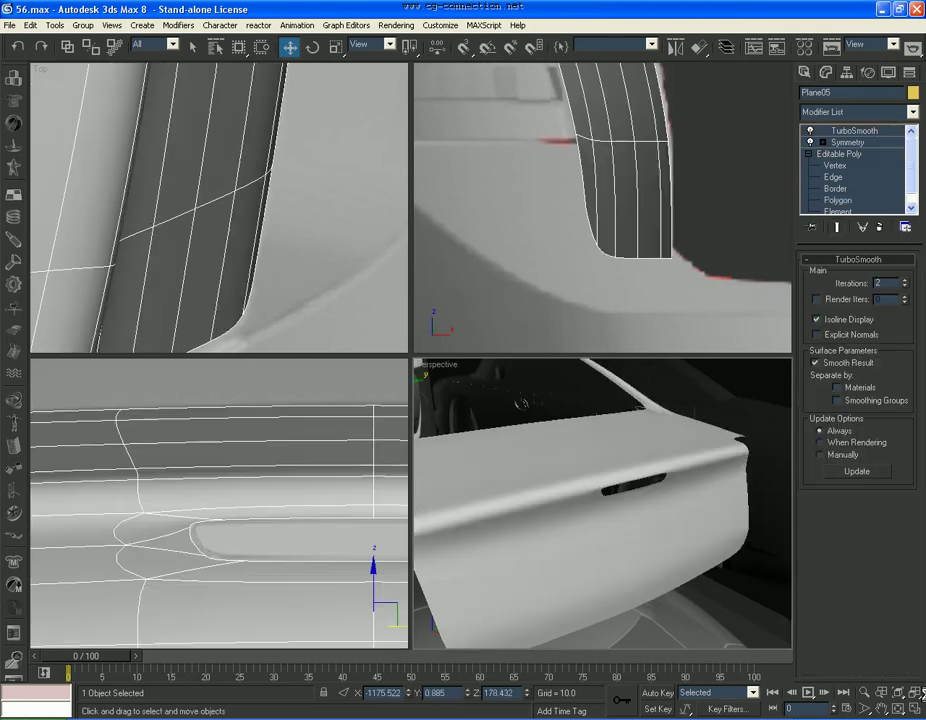
click(919, 709)
key(alt+z)
mouse_move(563, 478)
mouse_down()
mouse_move(466, 413)
mouse_move(458, 359)
mouse_up()
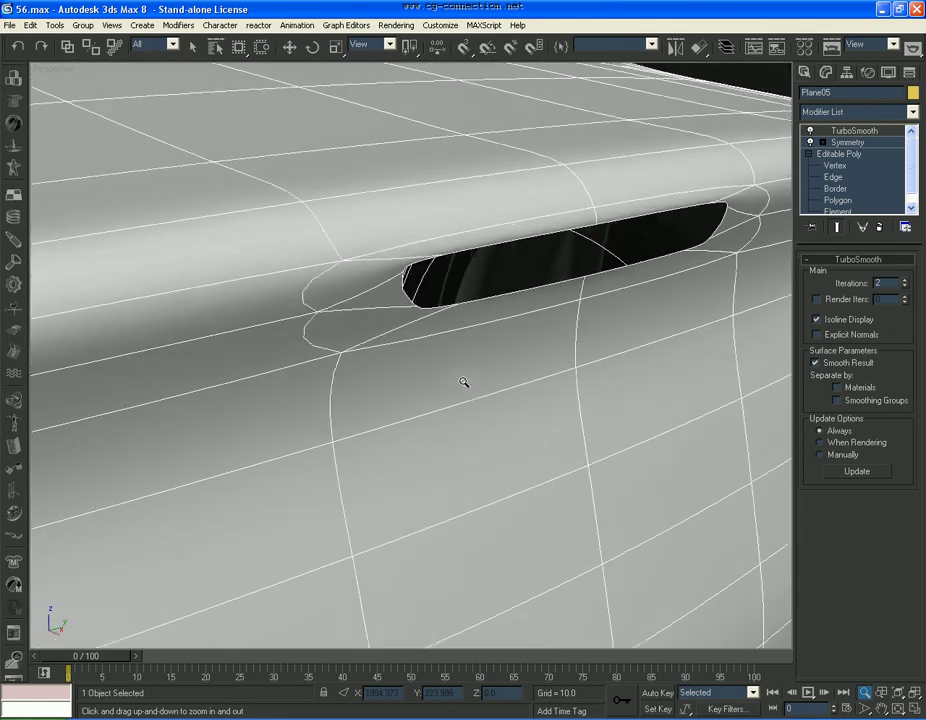
middle_drag(458, 356, 457, 360)
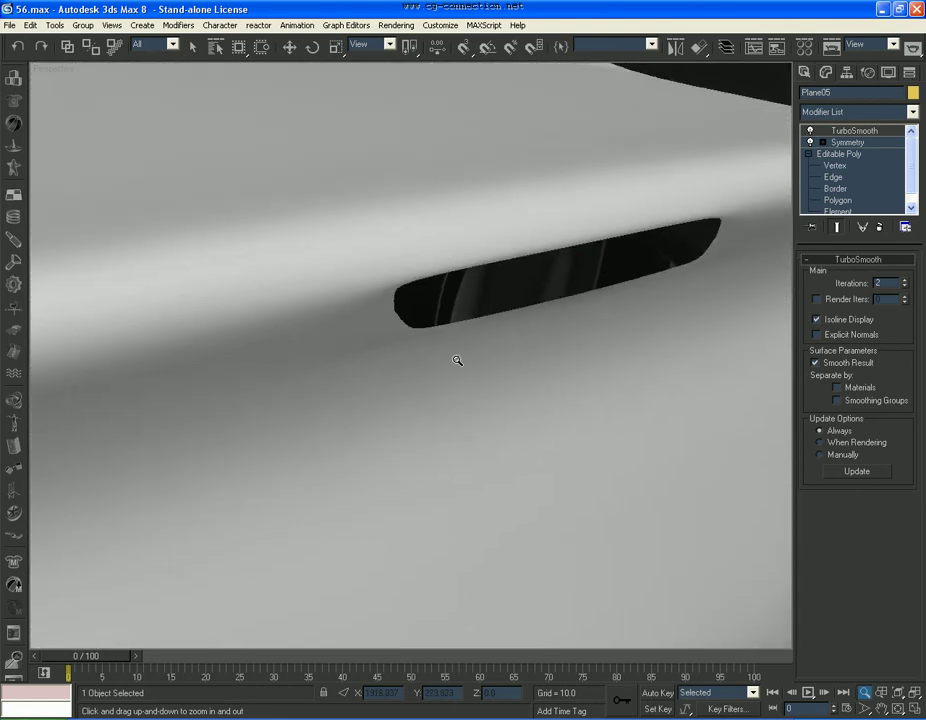
Step: Turn the wireframe overlay back on and return to Edge level with nothing selected
key(w)
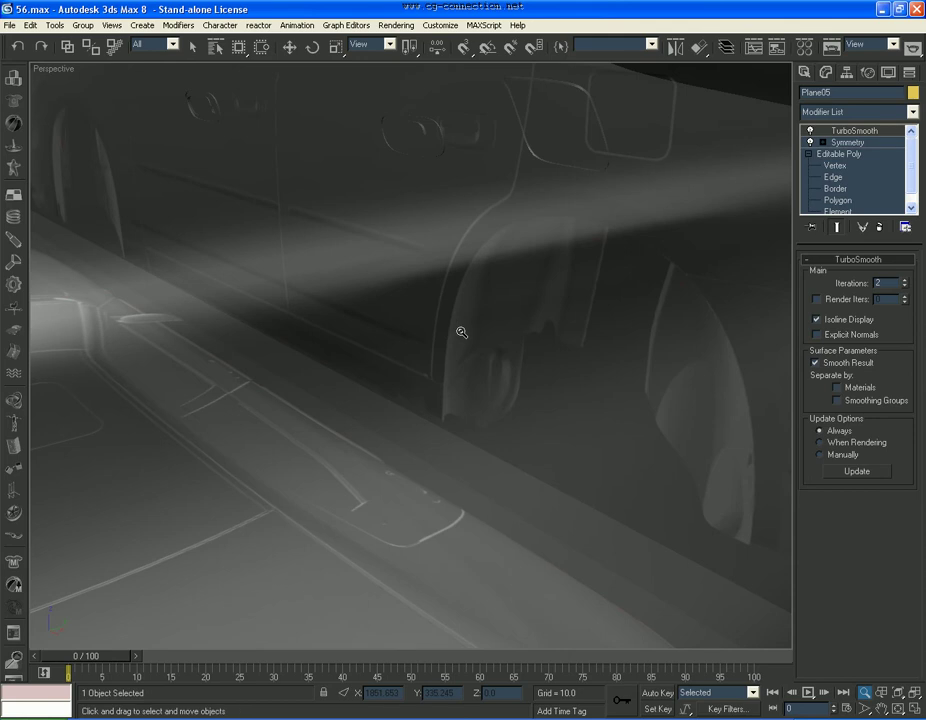
key(F4)
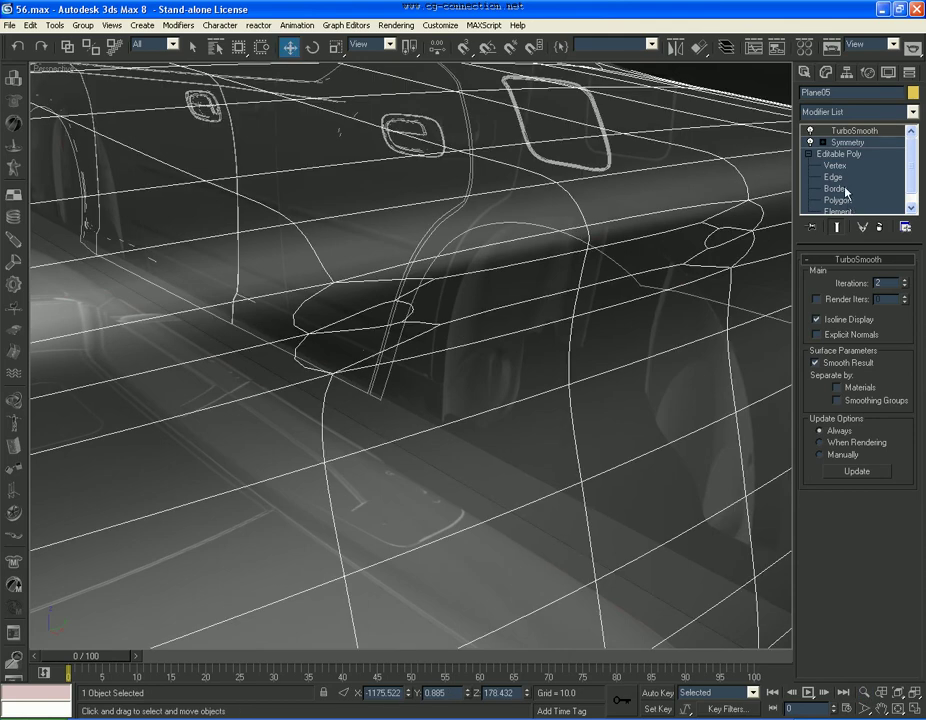
click(835, 177)
click(455, 393)
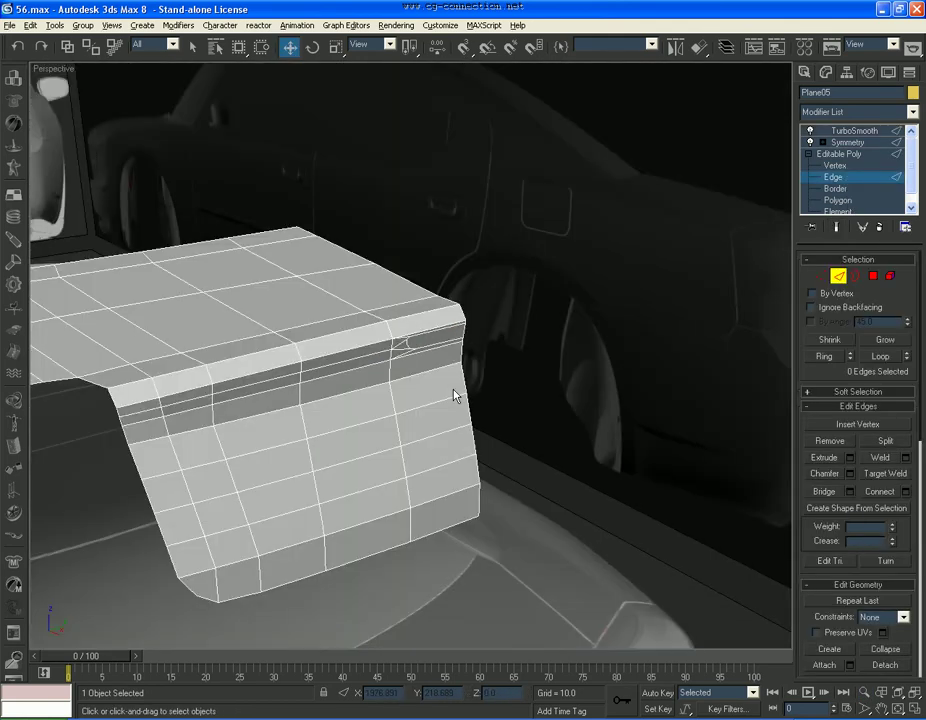
Step: Ring and connect edges to add loops along the side band and upper crease
click(375, 396)
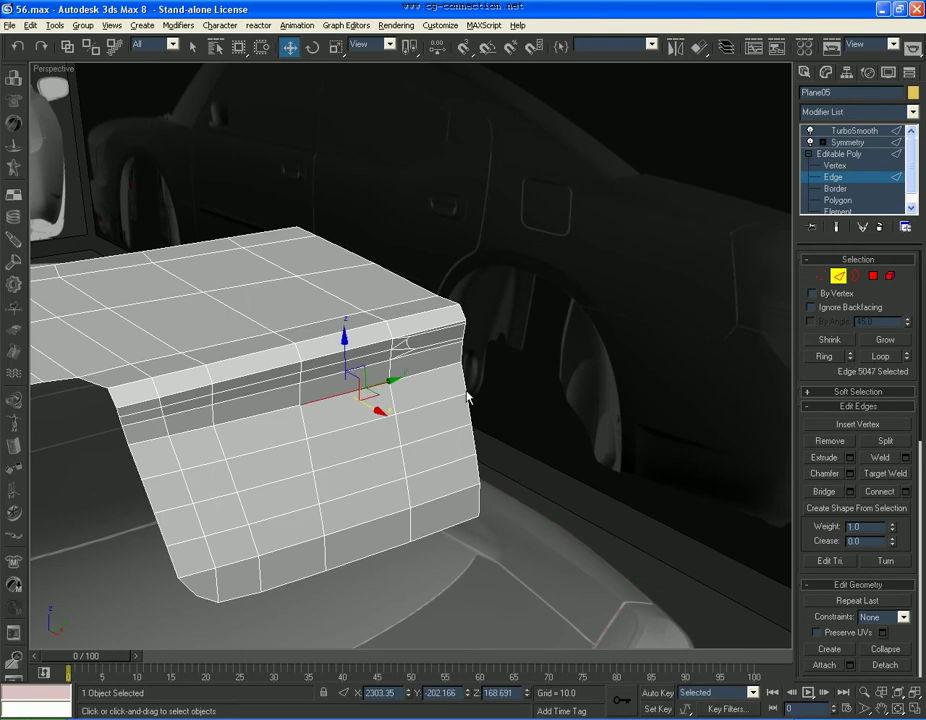
click(826, 357)
click(893, 494)
click(643, 487)
click(259, 384)
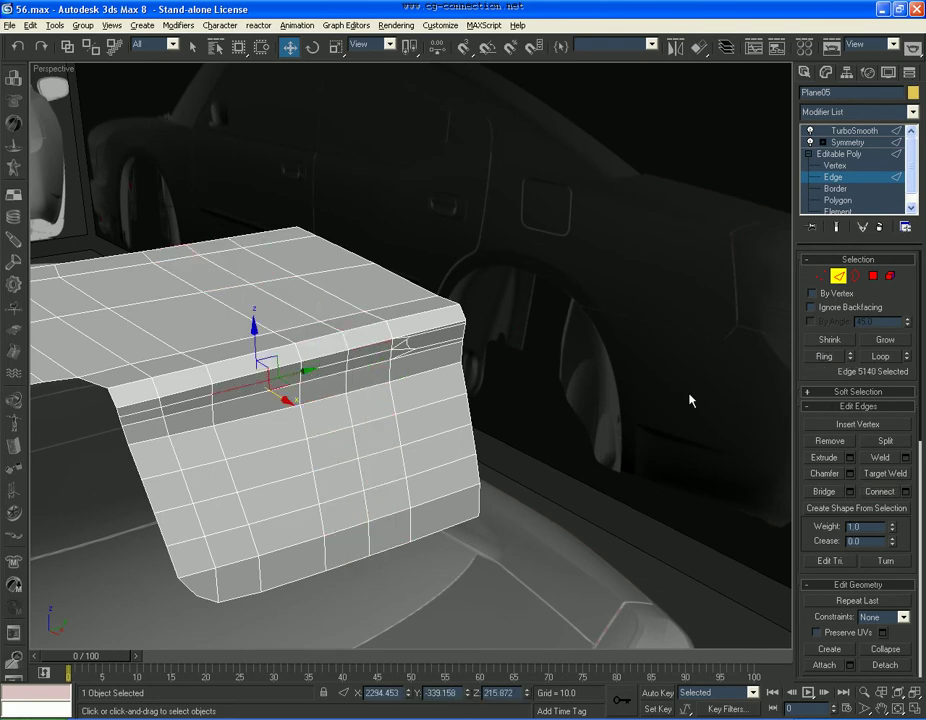
click(826, 358)
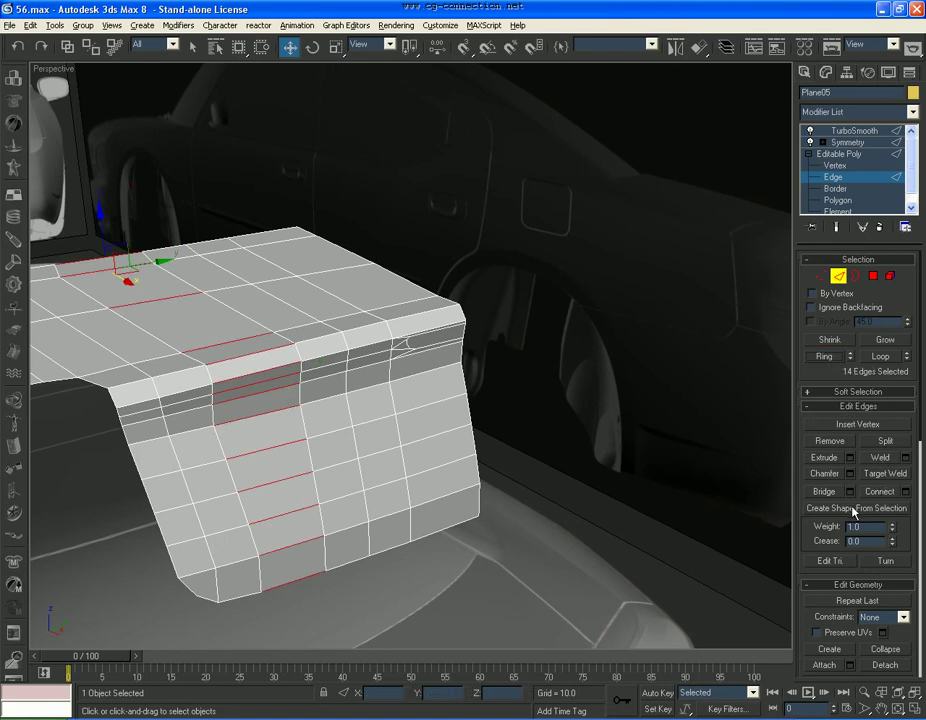
click(885, 493)
click(666, 484)
Step: Add a loop through the lid corner by the slot, excluding slot edges, and preview TurboSmooth
click(432, 374)
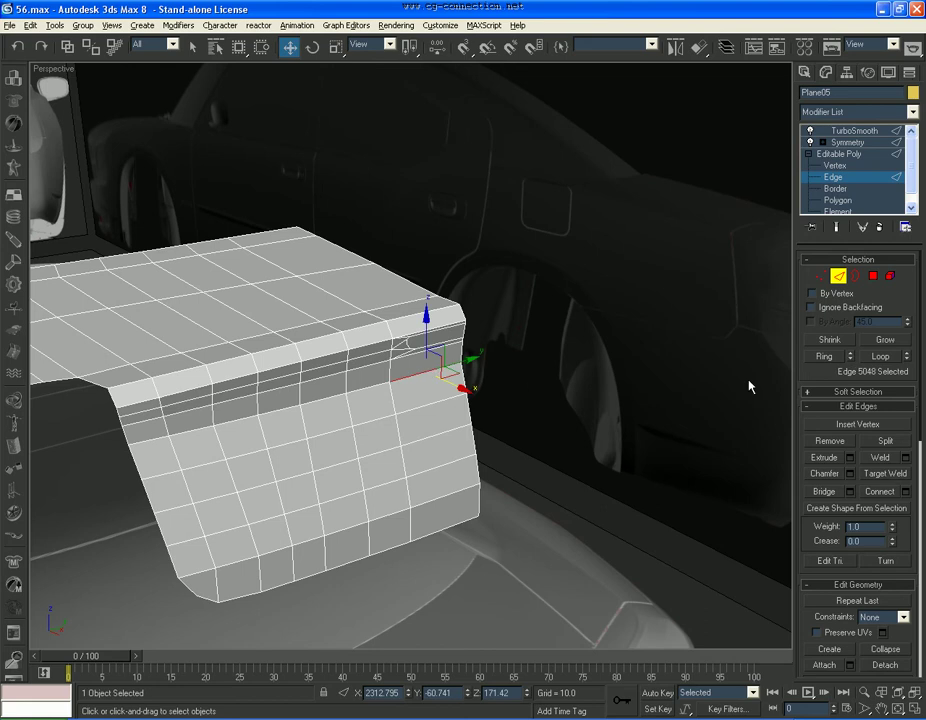
click(830, 357)
ctrl+click(430, 328)
click(828, 357)
scroll(497, 380, up, 4)
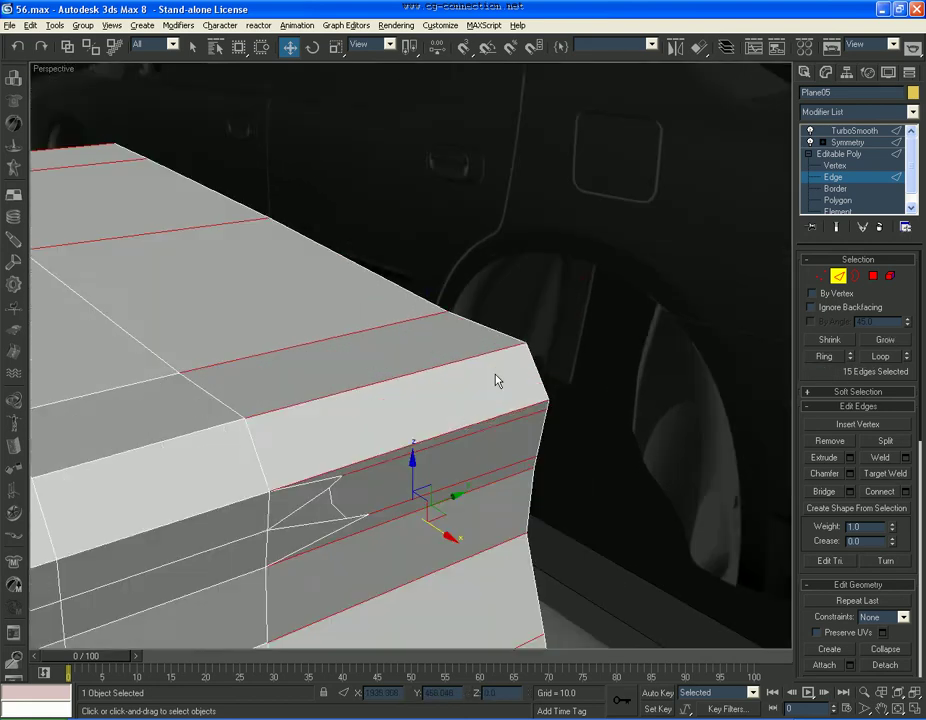
alt+middle_drag(497, 380, 496, 362)
alt+click(403, 396)
alt+click(397, 432)
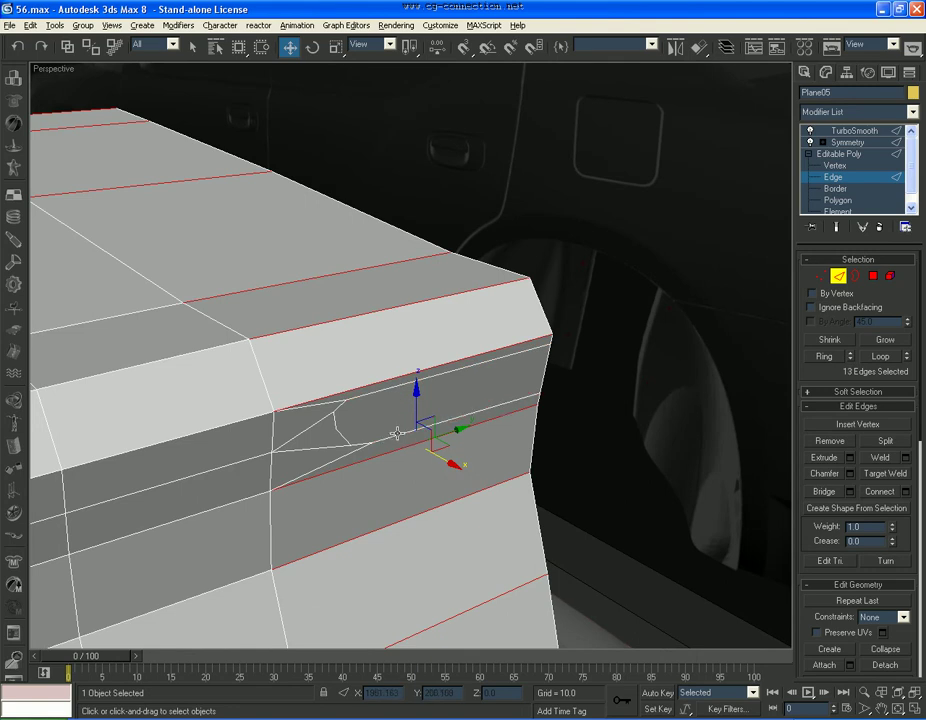
click(893, 490)
click(652, 487)
scroll(620, 475, down, 5)
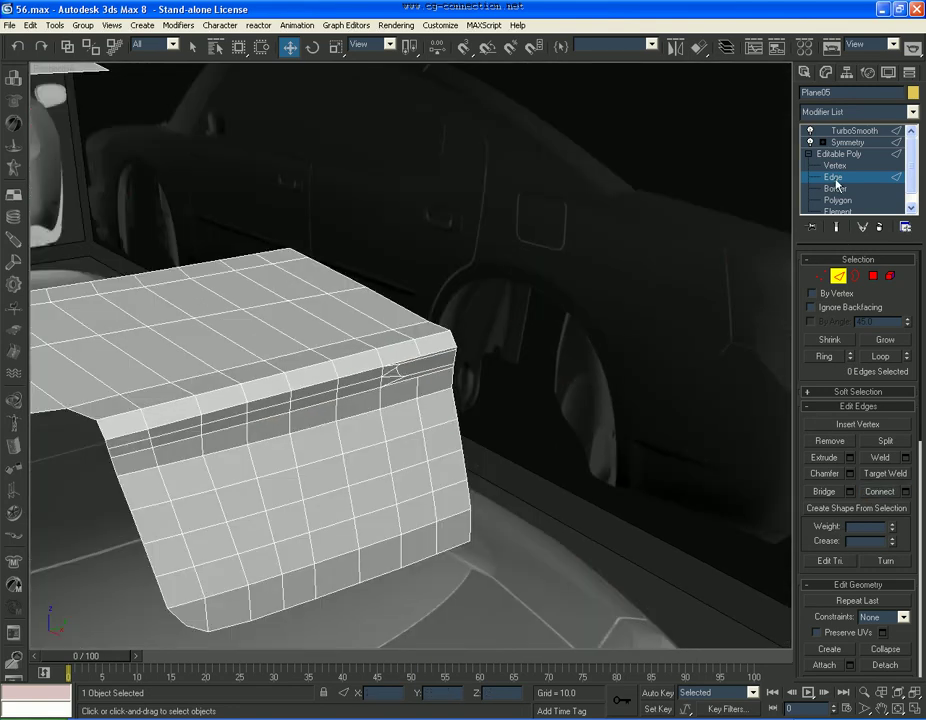
click(853, 130)
middle_drag(420, 400, 524, 380)
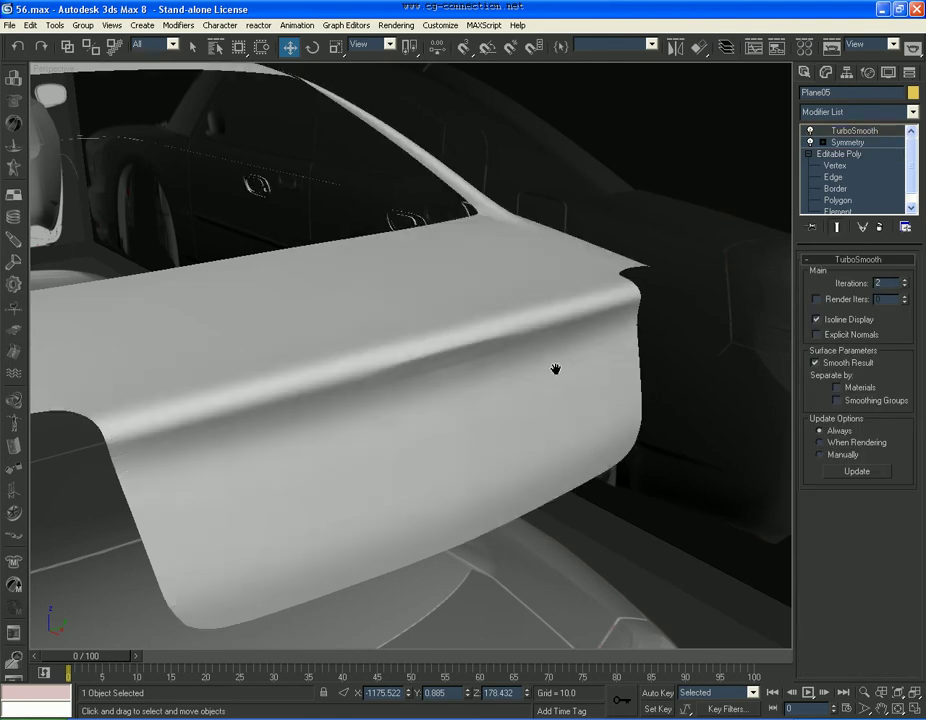
Step: Save the scene as 57.max
scroll(555, 369, down, 3)
scroll(453, 369, up, 1)
scroll(453, 369, up, 2)
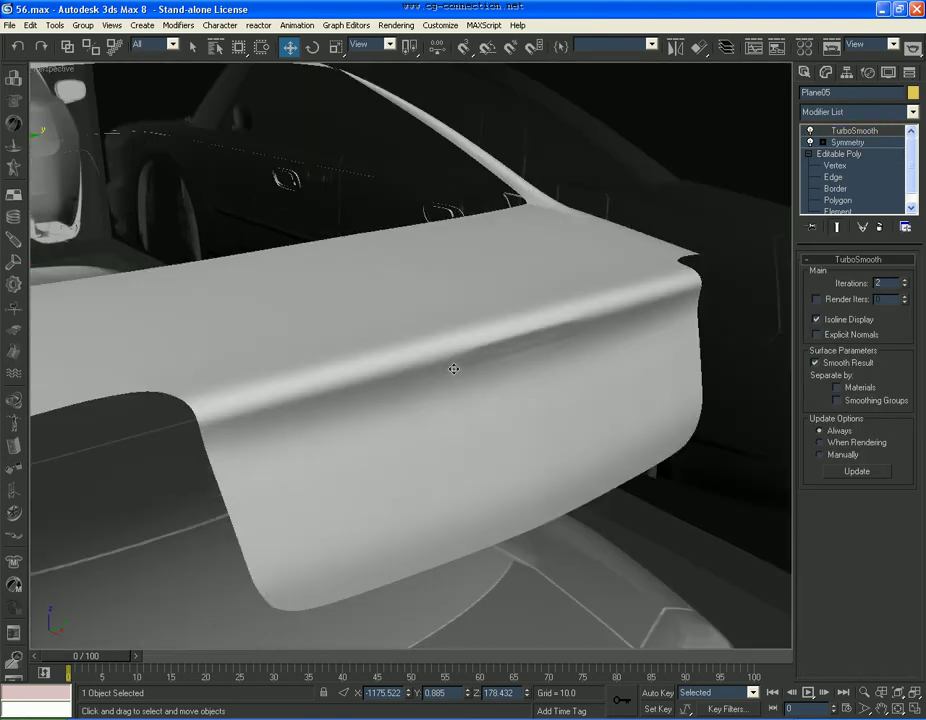
click(9, 25)
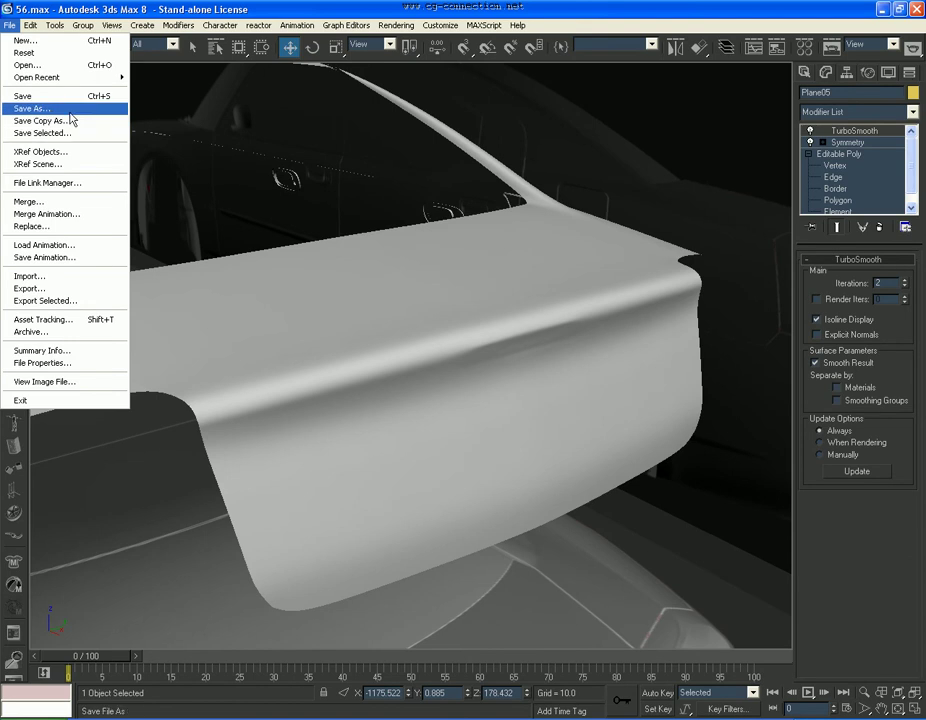
click(60, 108)
text(7)
key(Return)
Step: Orbit around the car's side, restore four viewports, and return to Edge level
key(ctrl+r)
mouse_move(477, 475)
mouse_down()
mouse_move(264, 424)
mouse_move(480, 492)
mouse_move(325, 384)
mouse_move(410, 371)
mouse_move(552, 389)
mouse_move(593, 384)
mouse_move(469, 387)
mouse_move(583, 521)
mouse_up()
key(F4)
key(F4)
key(w)
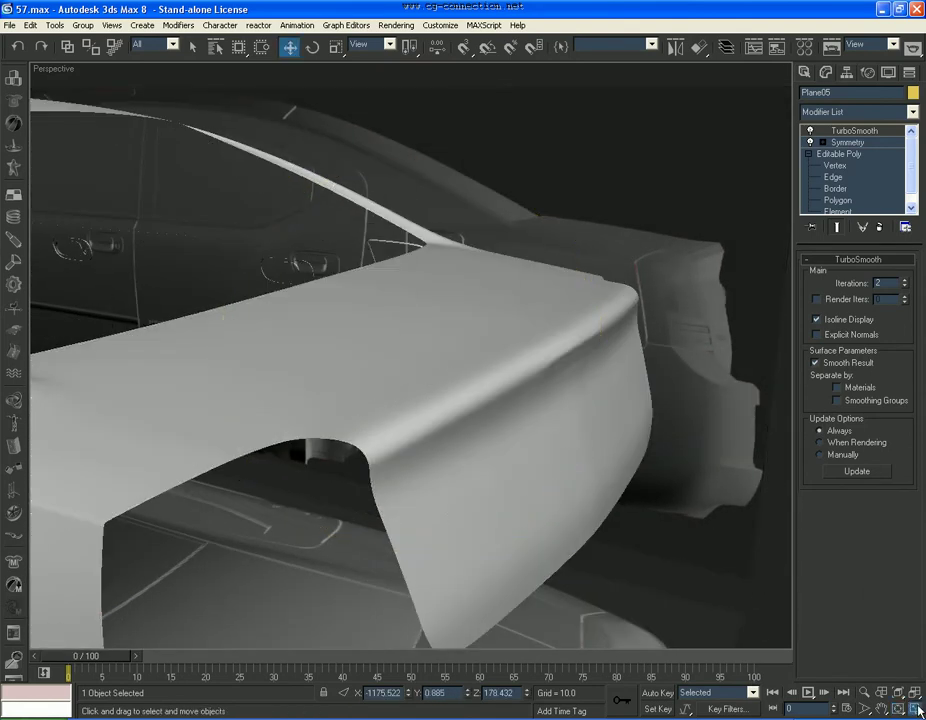
key(alt+w)
click(833, 176)
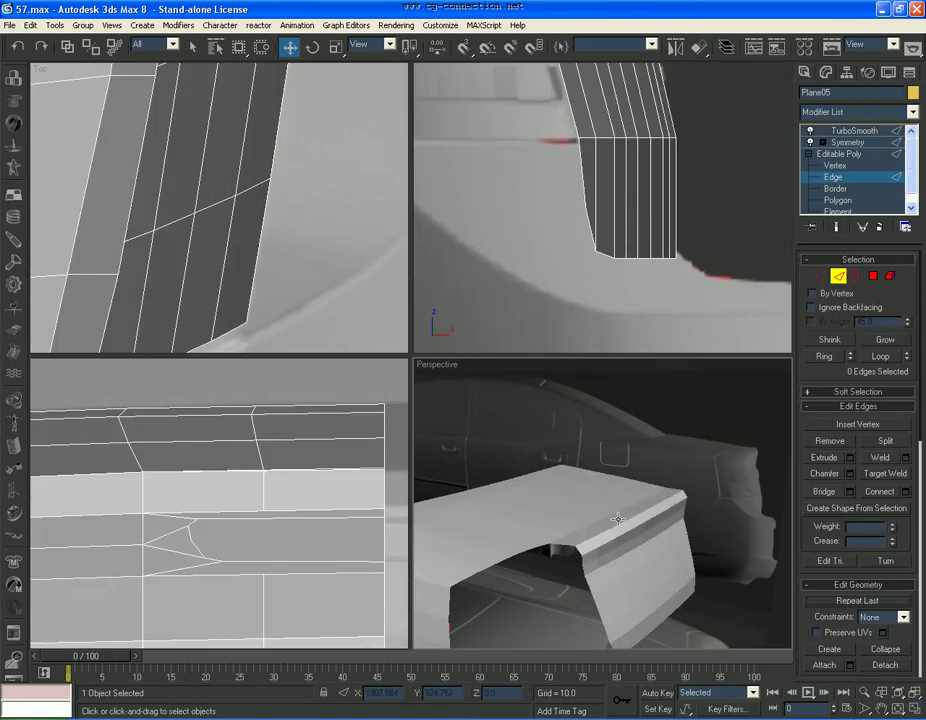
Step: Deselect all edges, hide wireframe edges, and view the TurboSmoothed trunk lid
scroll(559, 503, up, 3)
scroll(559, 503, down, 3)
key(F4)
scroll(190, 501, up, 2)
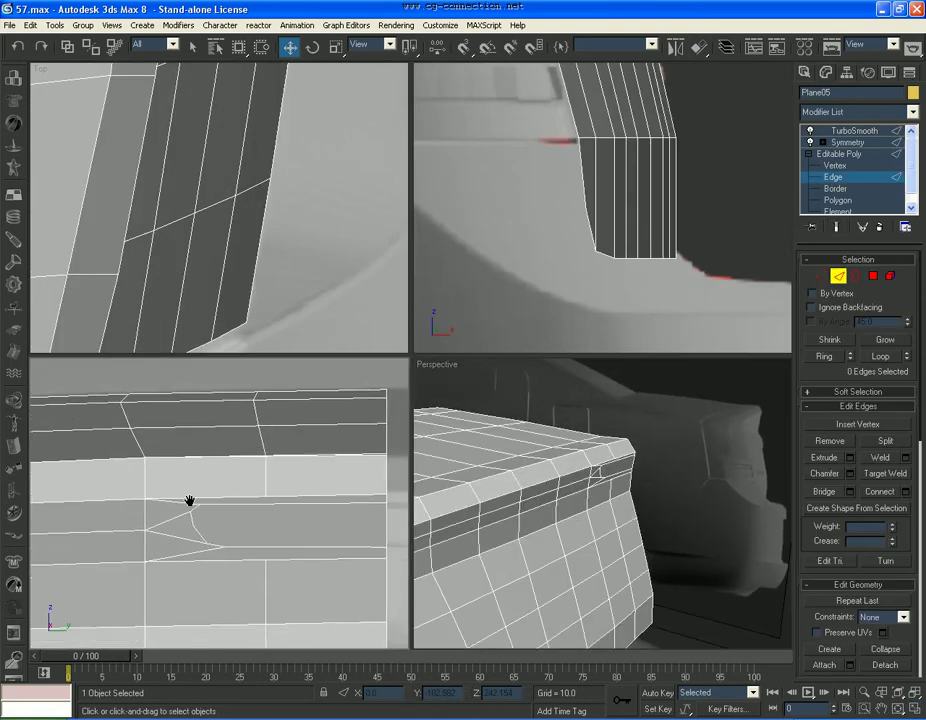
click(279, 520)
click(302, 512)
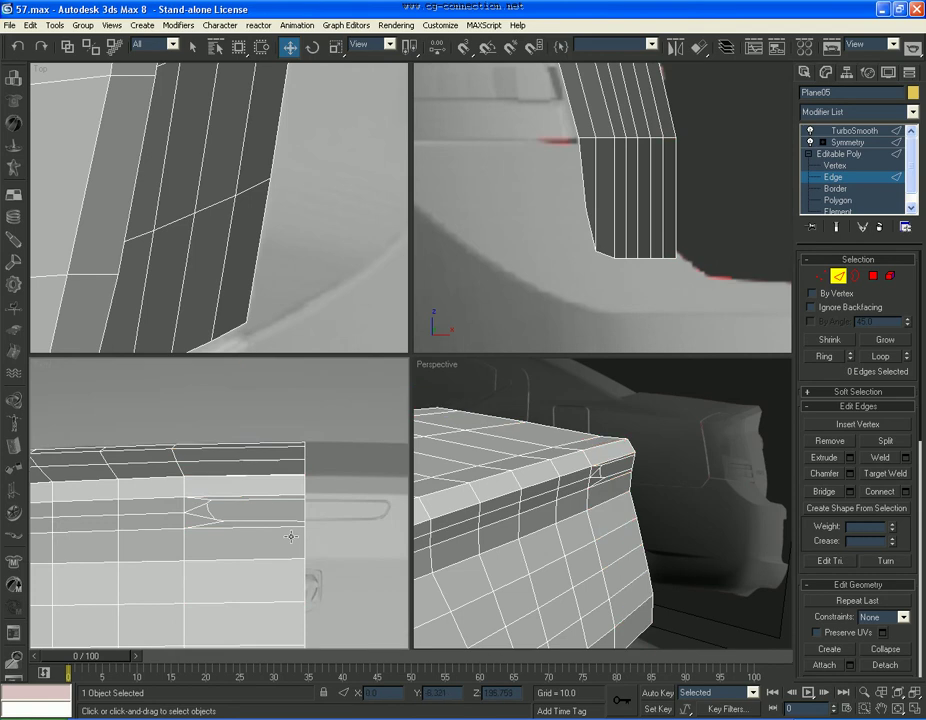
click(838, 277)
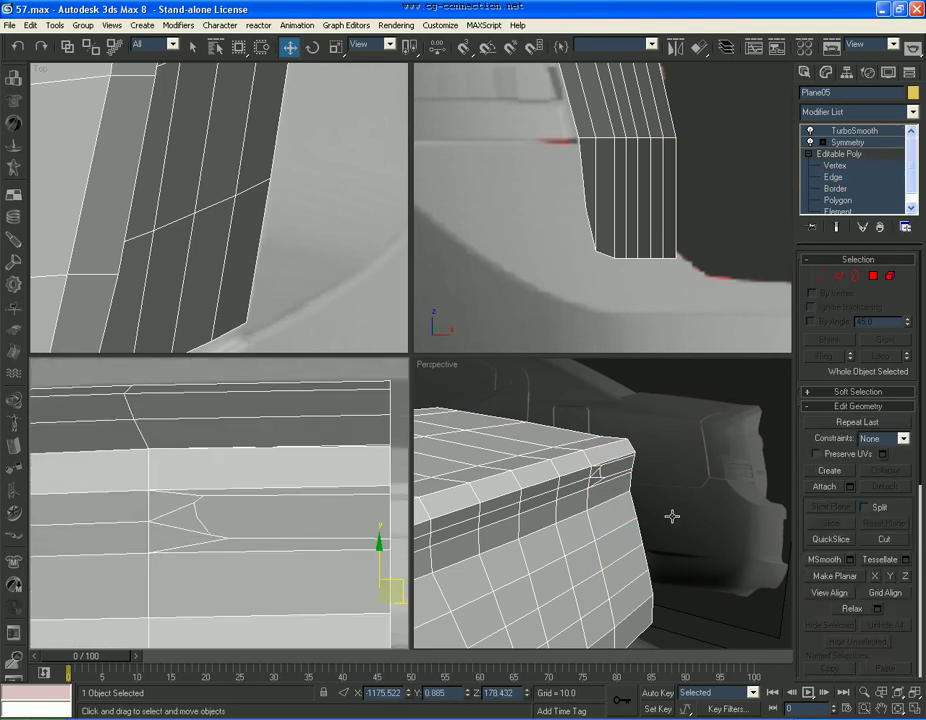
key(F4)
click(858, 131)
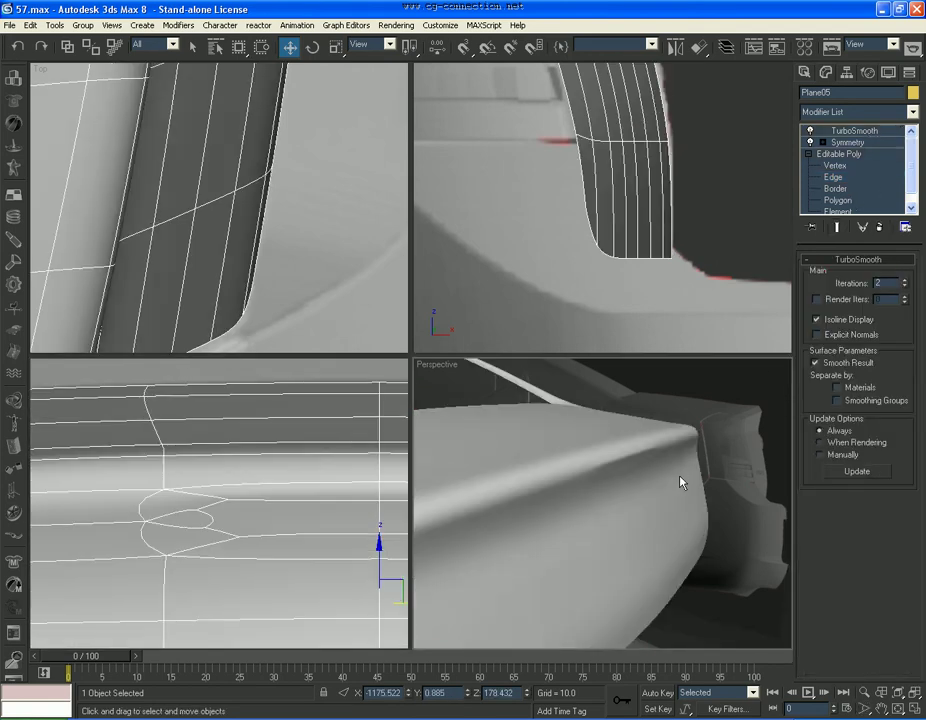
Step: Compare the polygon mesh with the smoothed slot, then enter Border sub-object level
scroll(679, 476, up, 3)
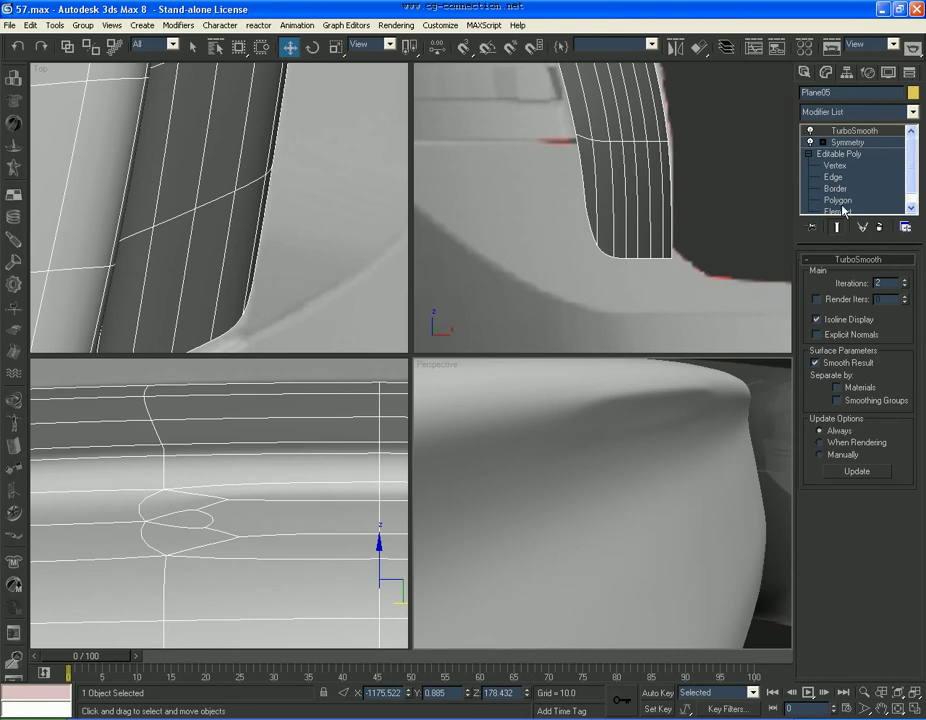
click(838, 200)
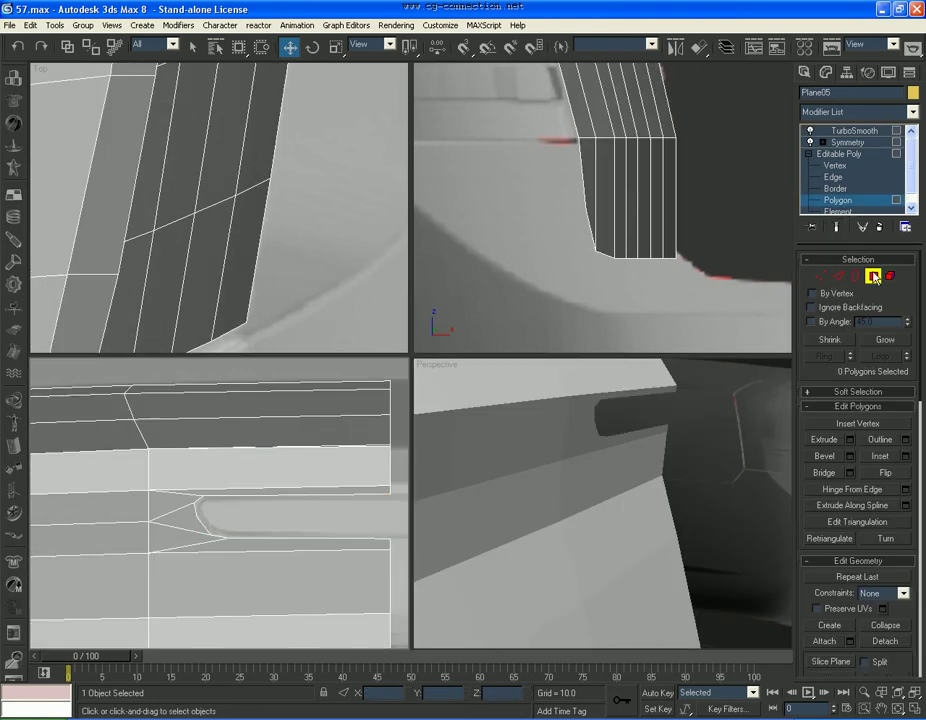
click(868, 131)
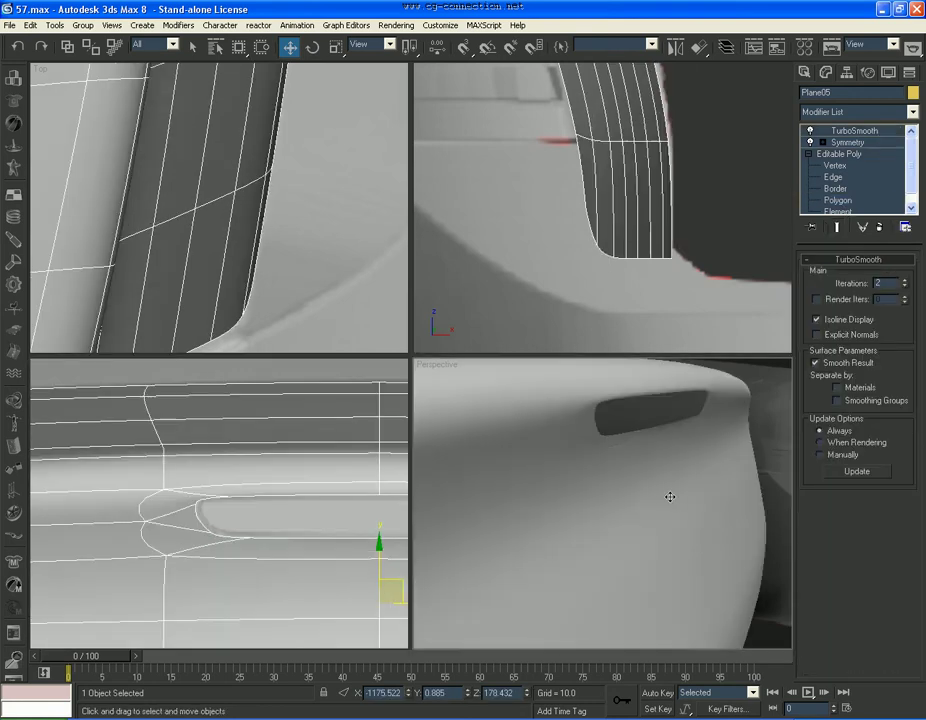
middle_drag(670, 497, 659, 482)
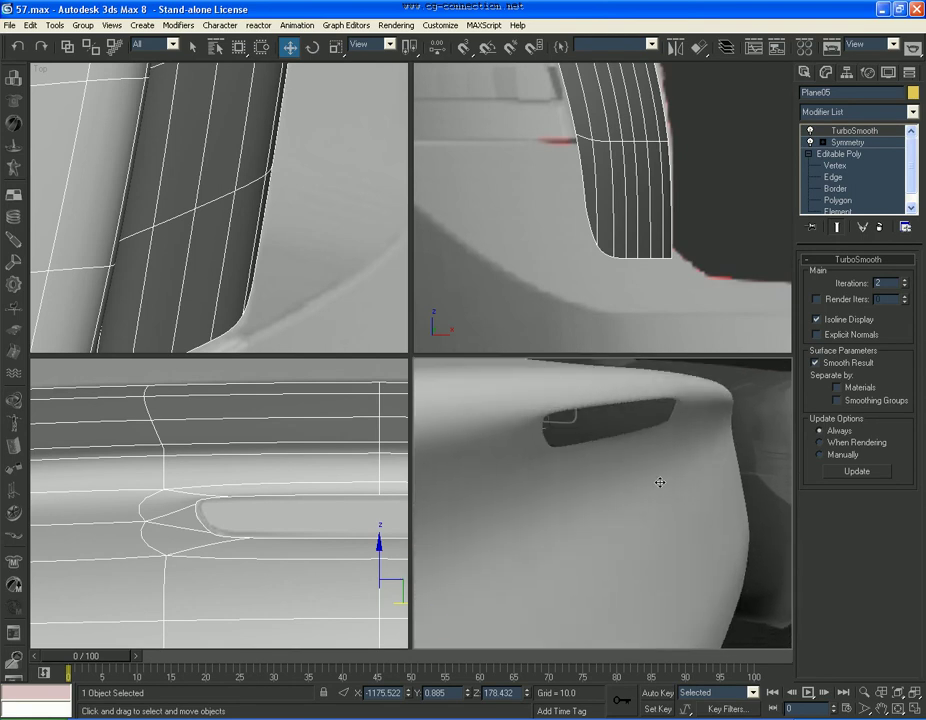
click(848, 190)
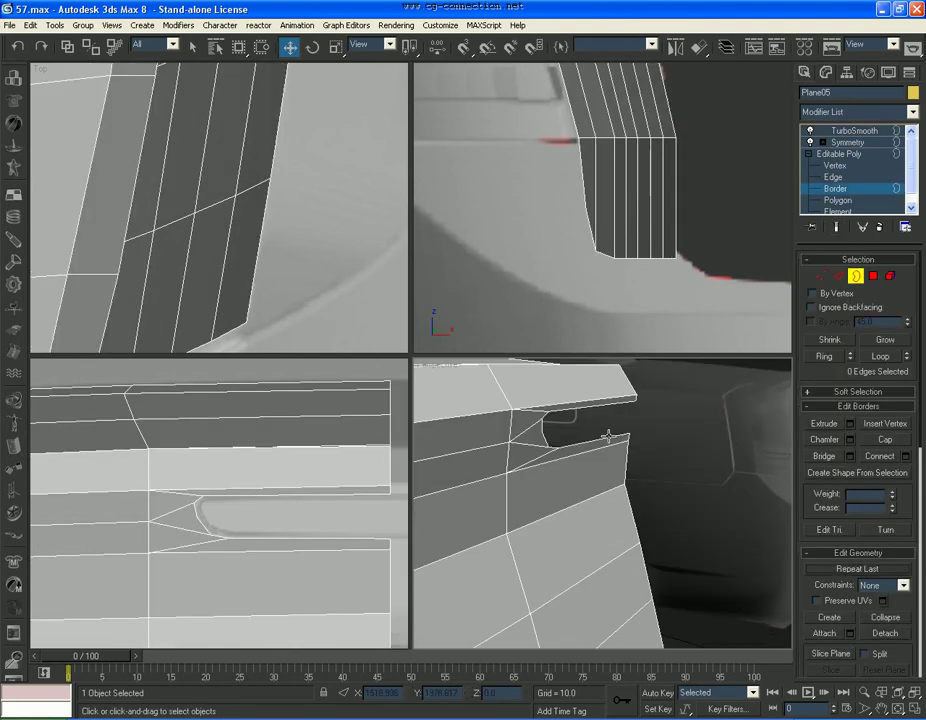
Step: Select the slot's inner rim edges, then orbit to inspect the smoothed lid
key(2)
click(582, 410)
ctrl+click(545, 417)
ctrl+click(545, 435)
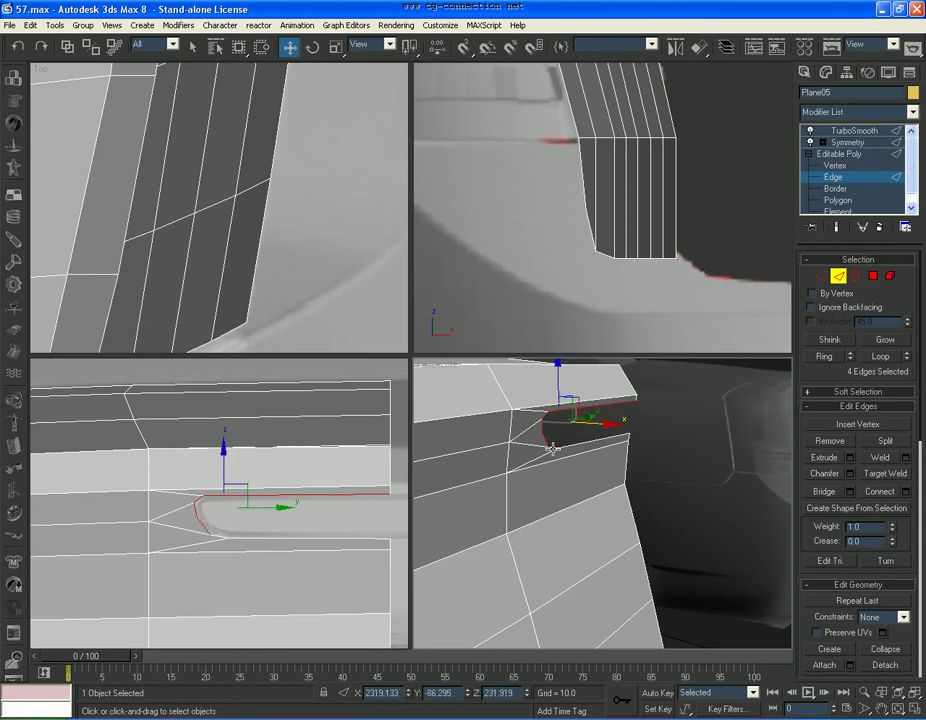
ctrl+click(552, 440)
scroll(637, 265, down, 2)
scroll(645, 252, down, 2)
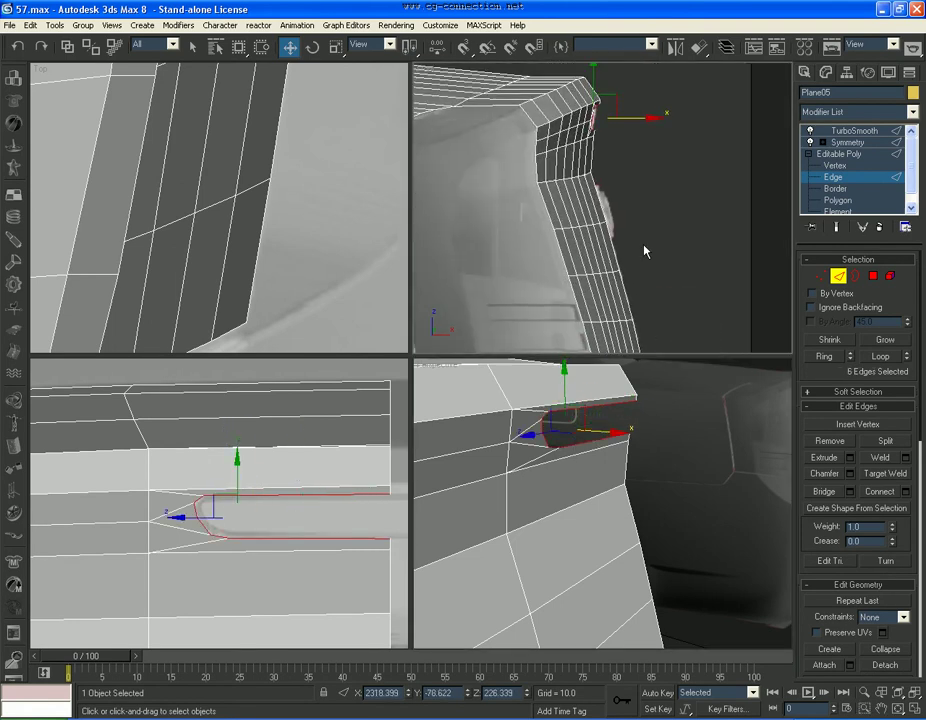
scroll(645, 252, up, 3)
scroll(630, 244, up, 2)
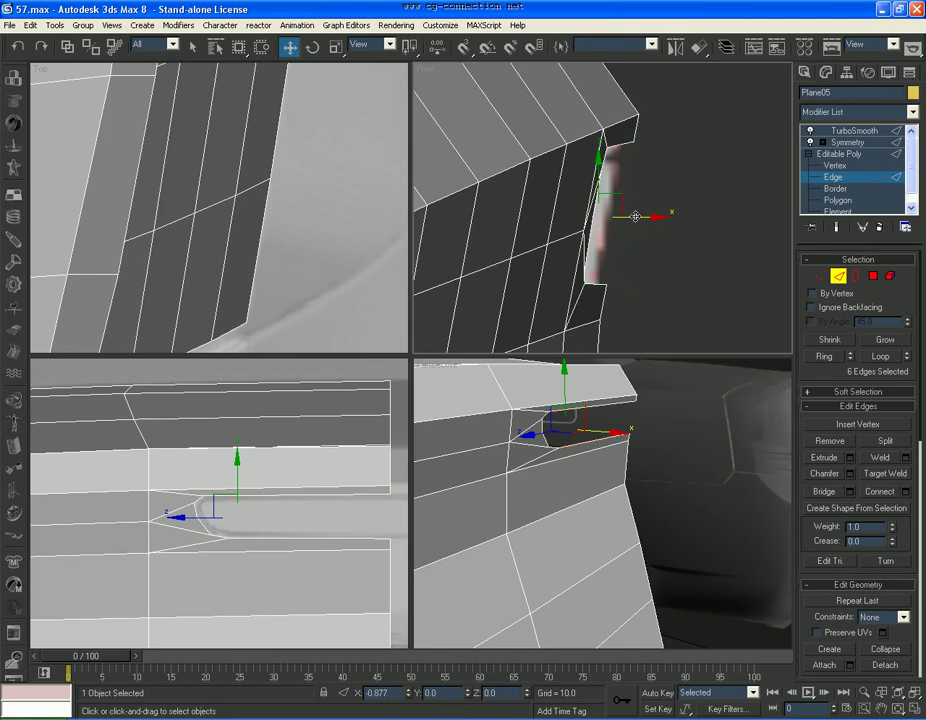
click(868, 178)
click(855, 131)
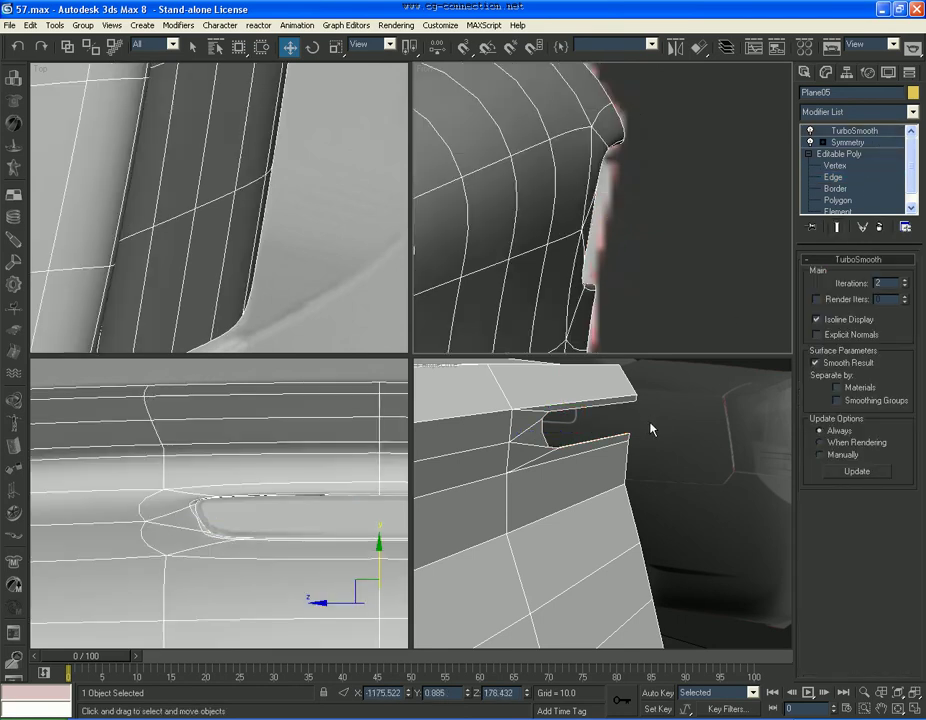
alt+middle_drag(640, 458, 662, 471)
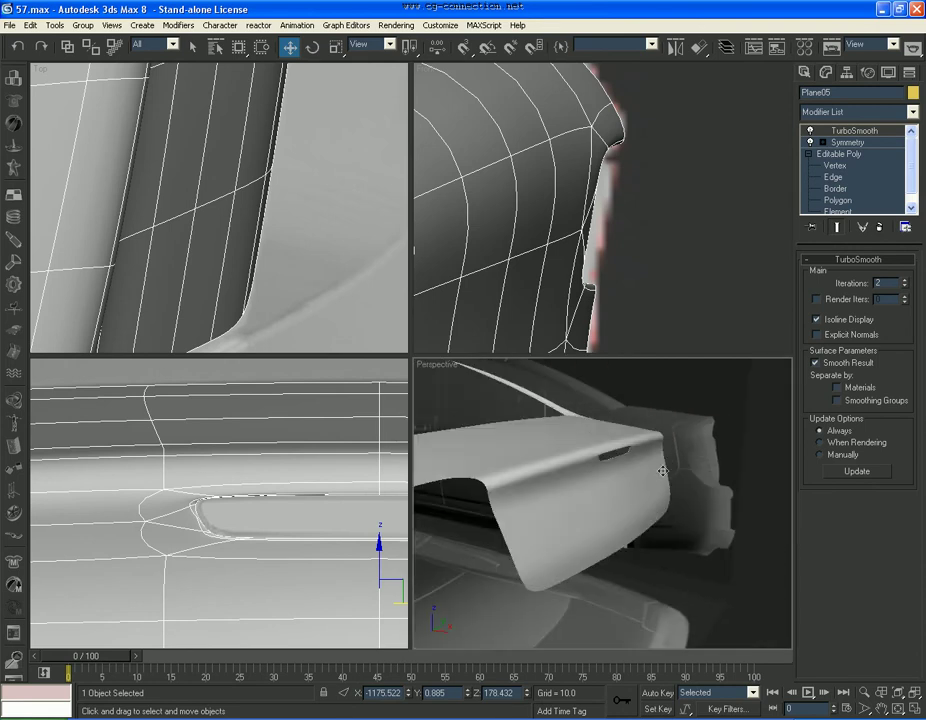
Step: Reopen the saved trunk lid .max file without saving current changes
key(ctrl+o)
key(n)
key(Return)
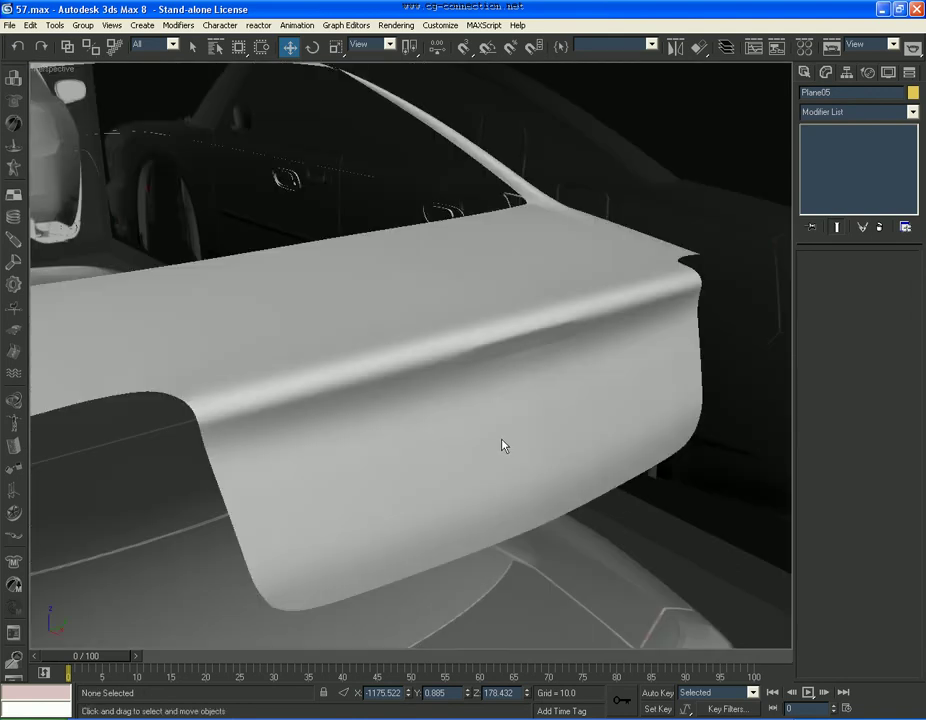
Step: Select the trunk lid at Vertex level with the four-view layout restored
click(500, 444)
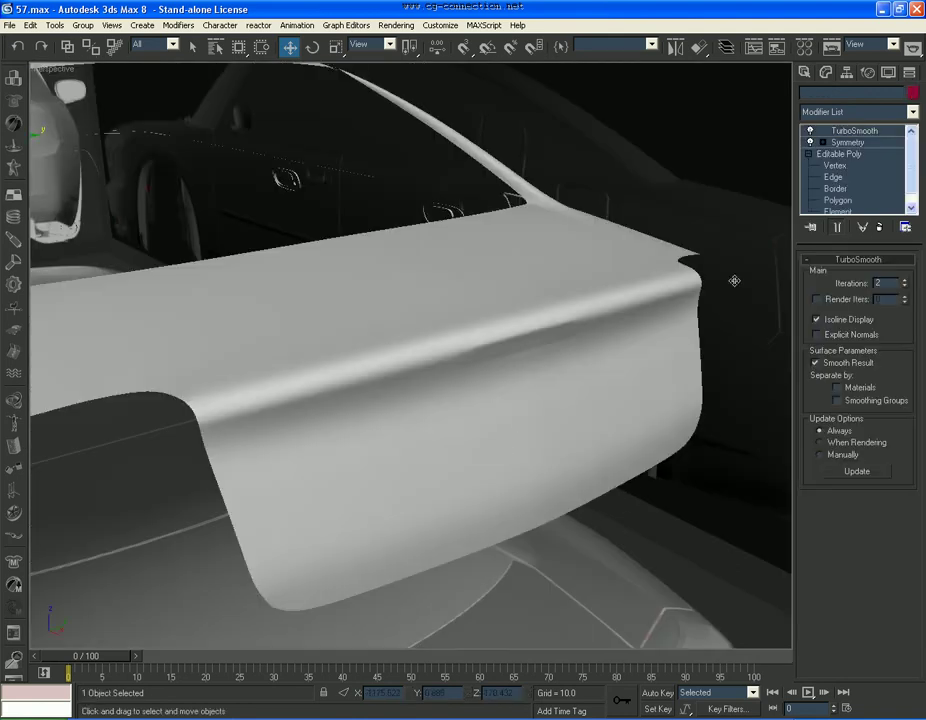
click(830, 200)
click(743, 323)
scroll(520, 360, up, 5)
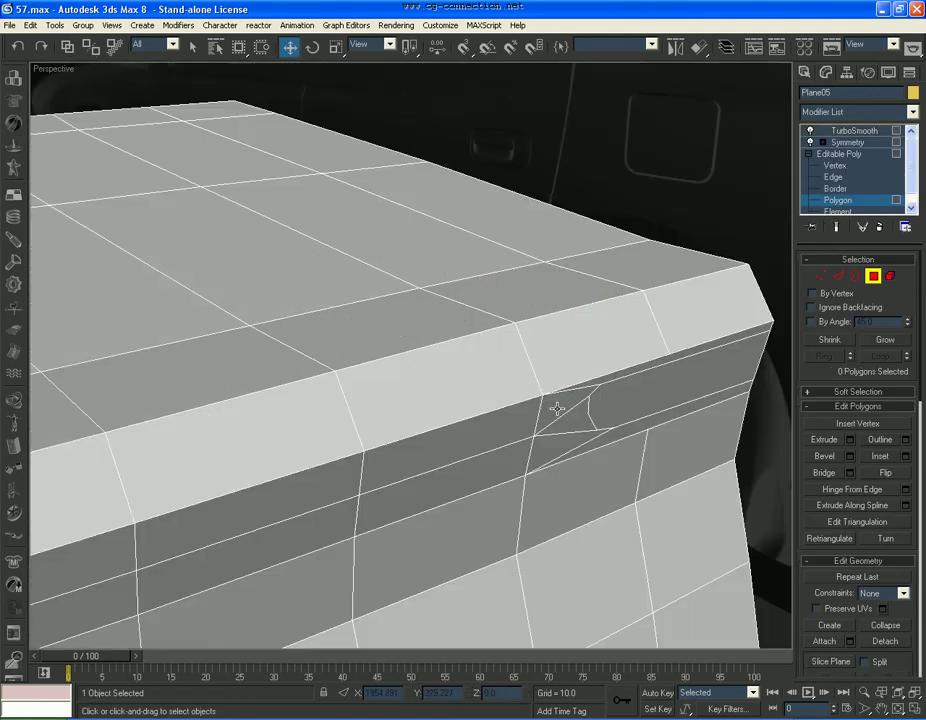
key(1)
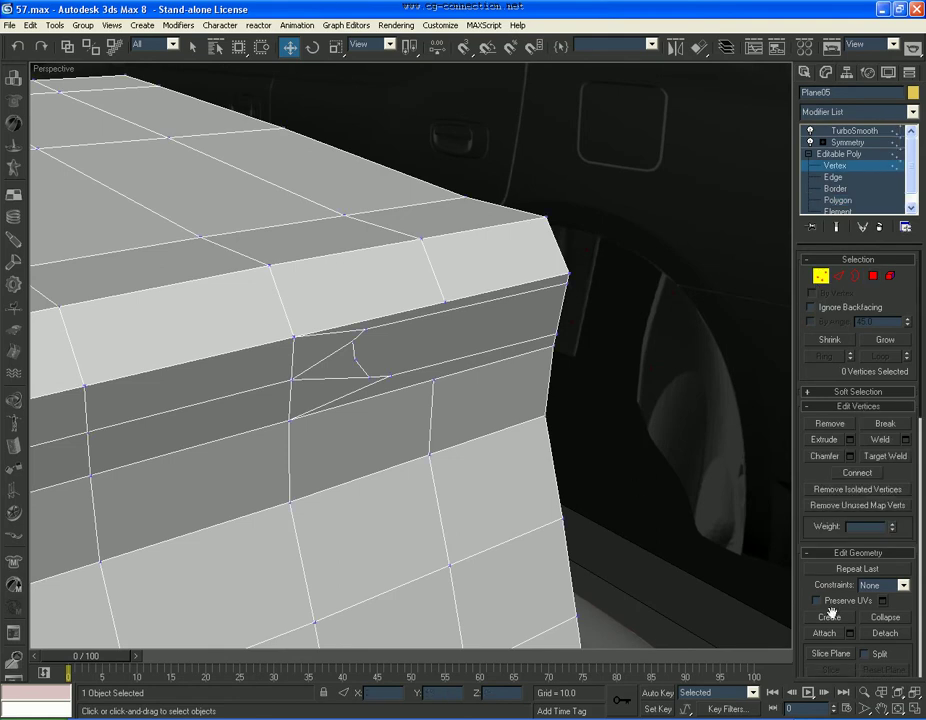
click(915, 712)
scroll(858, 450, down, 2)
Step: Cut an edge from a vertex beside the slot to its rounded end
click(884, 630)
scroll(290, 440, up, 2)
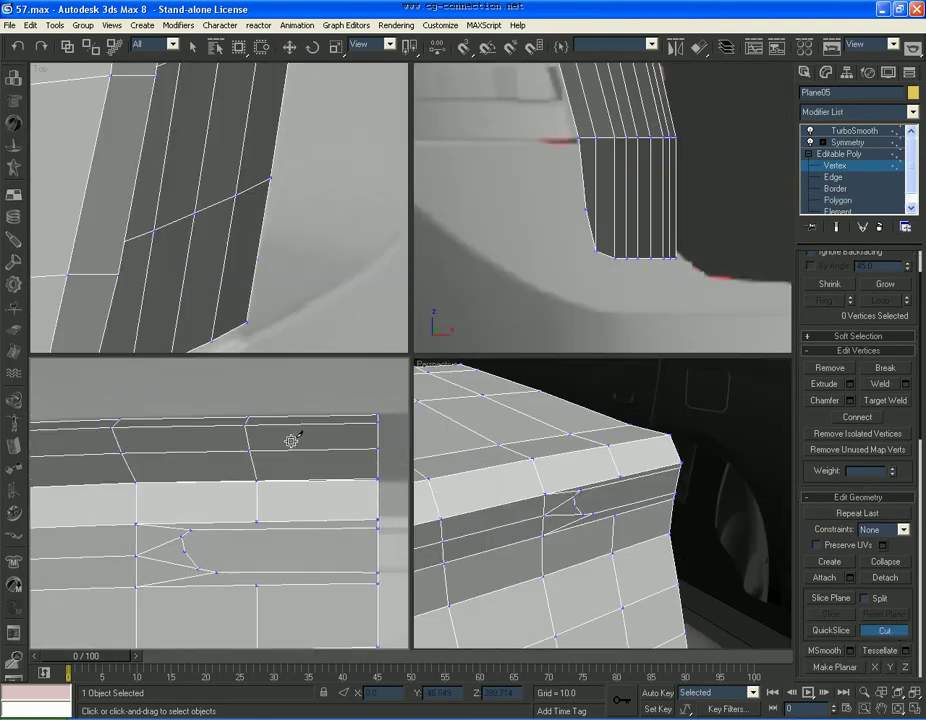
click(276, 503)
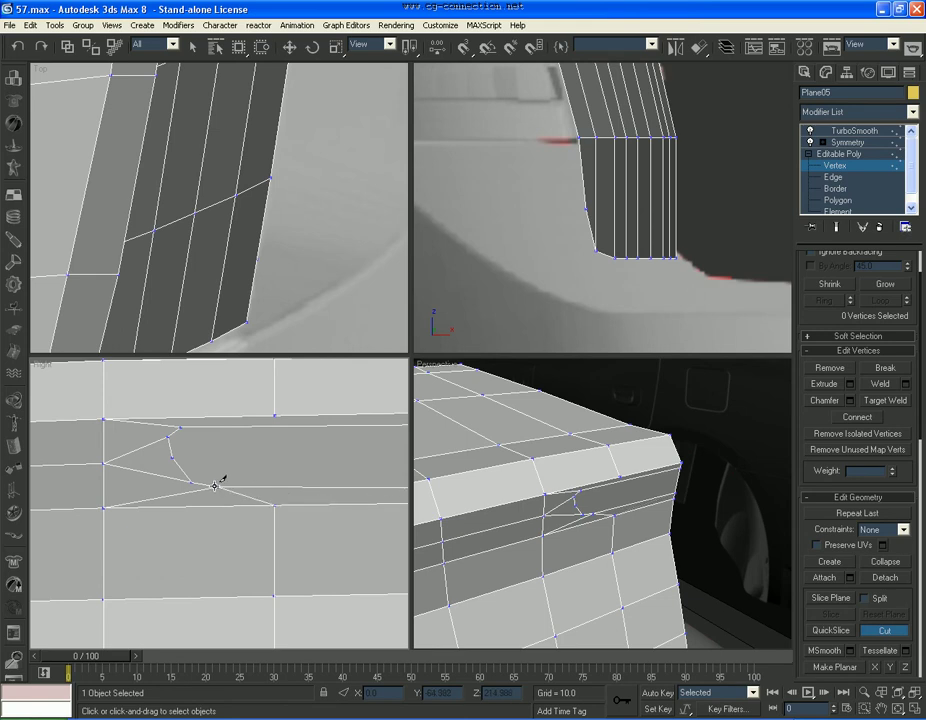
click(217, 486)
click(190, 483)
right_click(155, 554)
key(w)
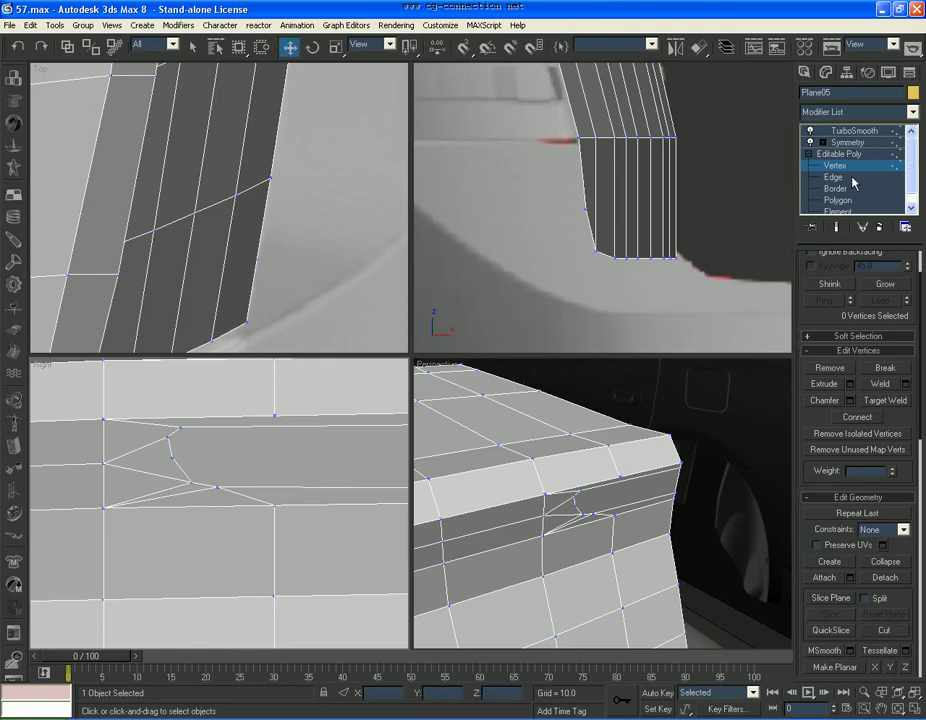
Step: Move an edge at the slot end up-left to reshape the cut
click(852, 178)
click(155, 445)
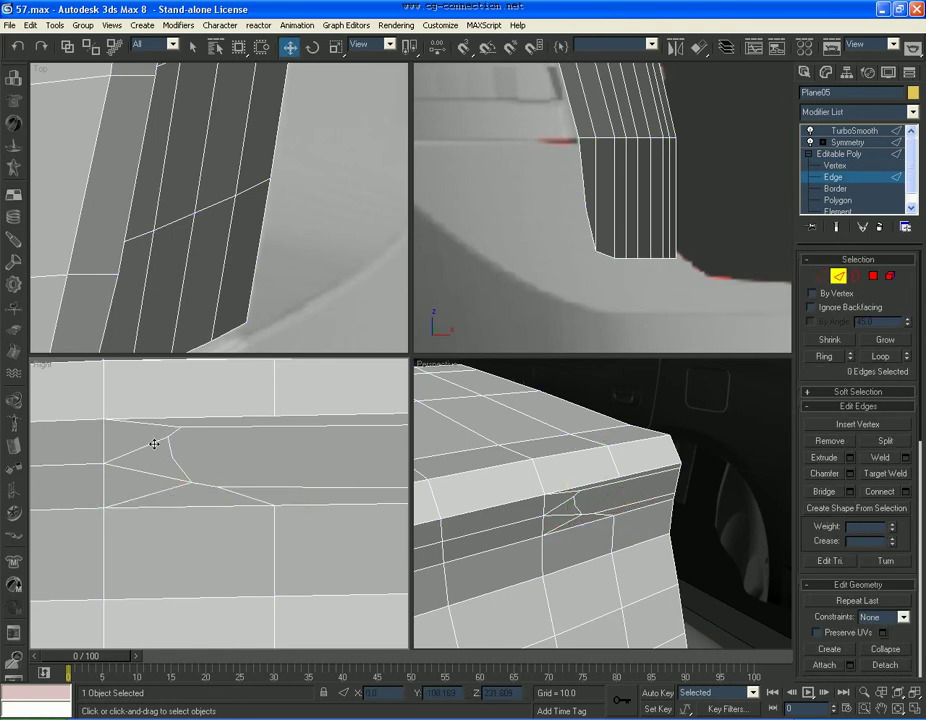
click(163, 428)
drag(165, 424, 149, 413)
click(767, 347)
Step: Cut a second edge path around the slot's rounded end and check the smoothed result
click(820, 277)
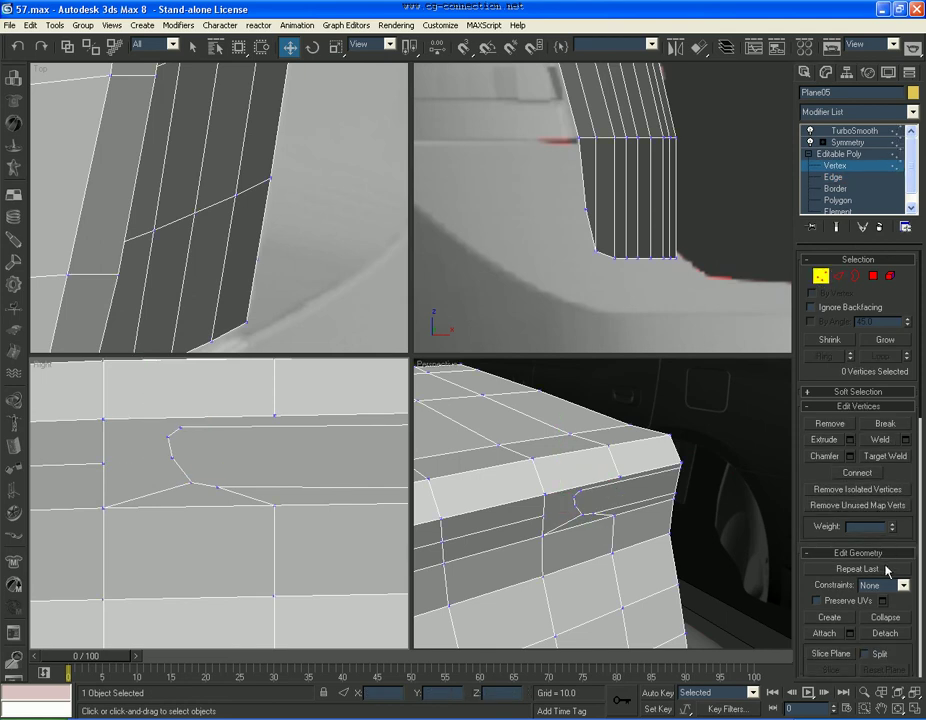
drag(900, 650, 900, 600)
click(885, 636)
click(103, 462)
click(175, 456)
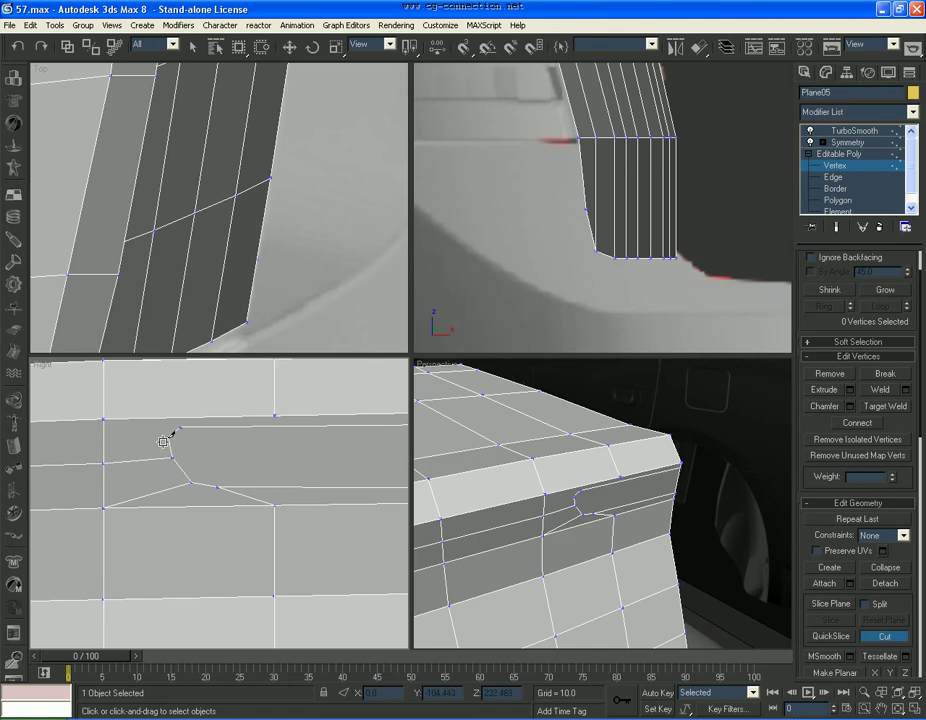
click(167, 435)
click(180, 429)
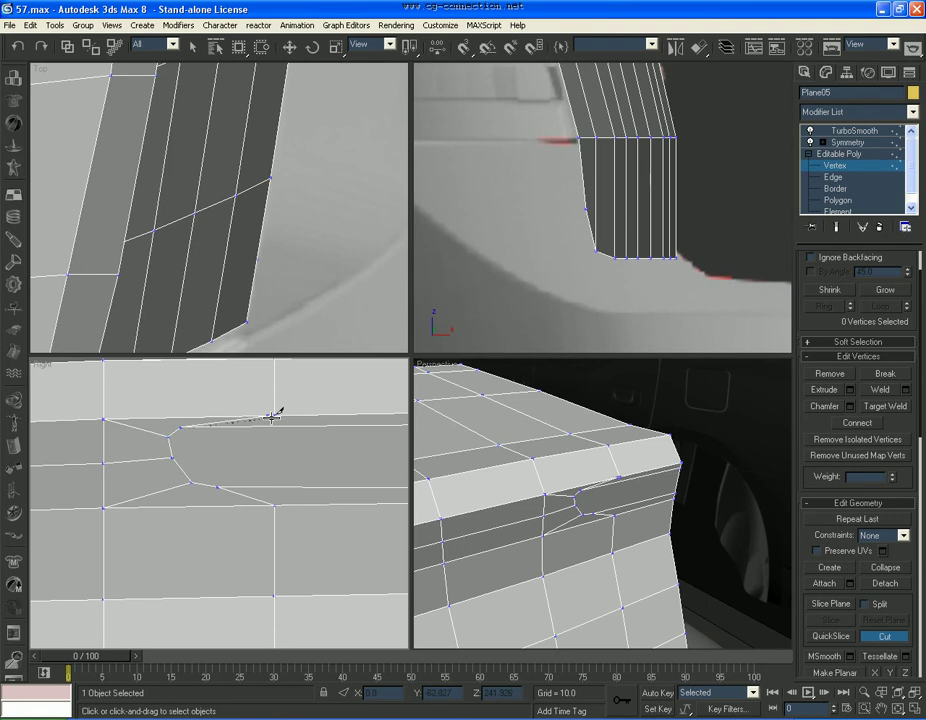
right_click(275, 413)
key(w)
scroll(271, 440, down, 3)
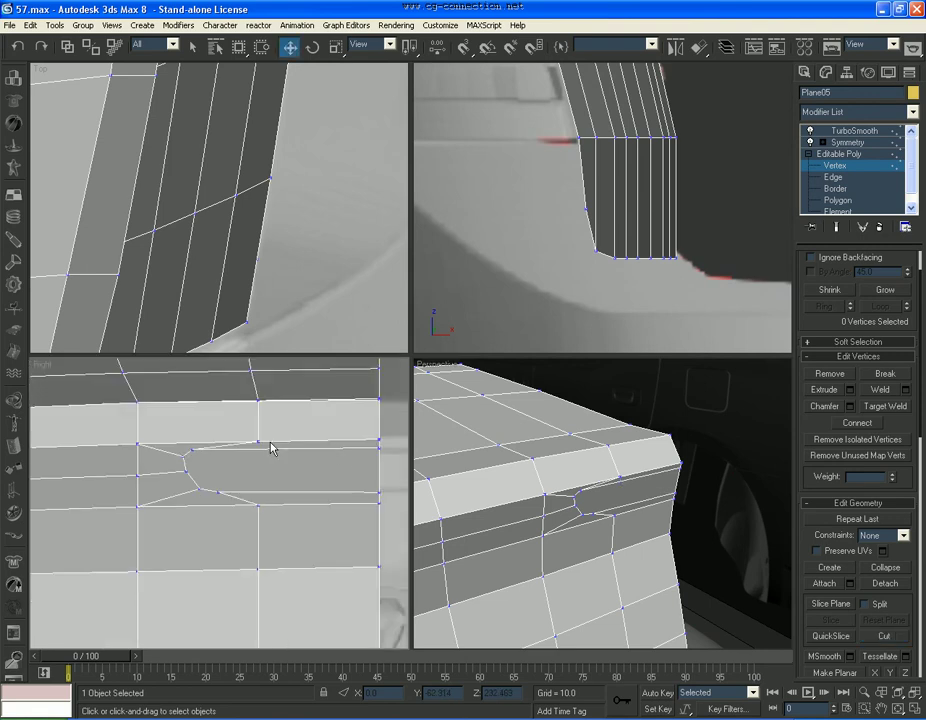
click(855, 131)
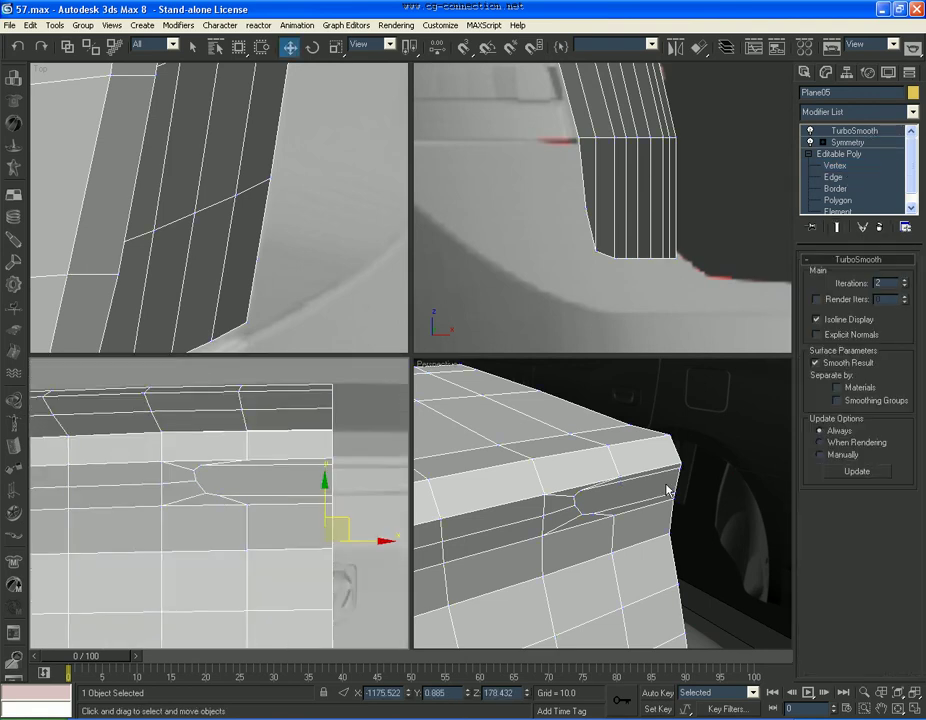
Step: Cut an edge from the slot end rightward to the lid's right edge vertex
click(665, 484)
key(F4)
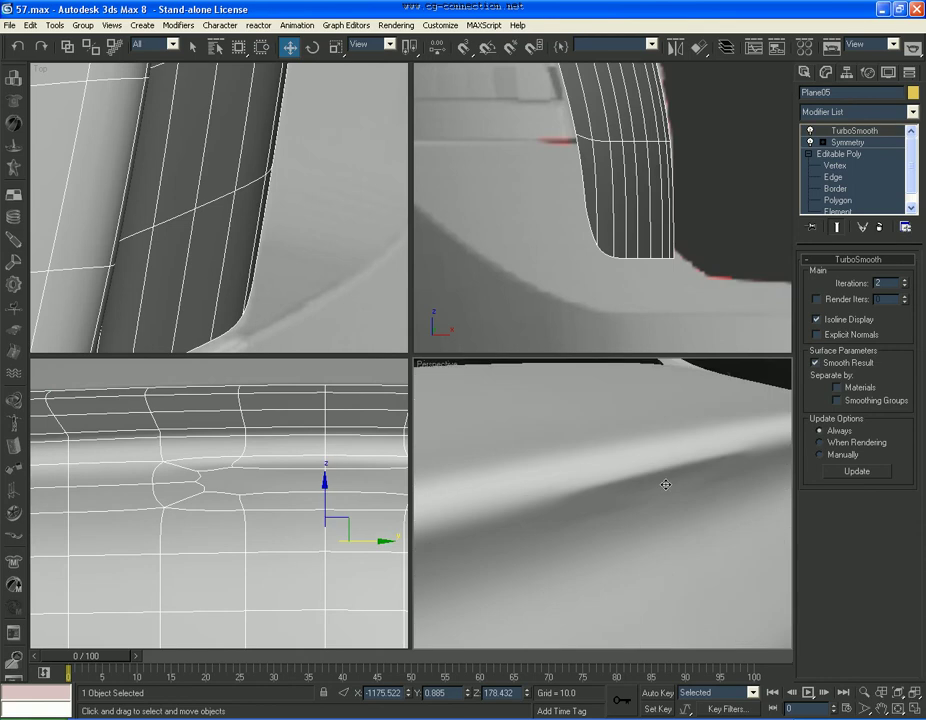
click(835, 165)
scroll(856, 660, down, 3)
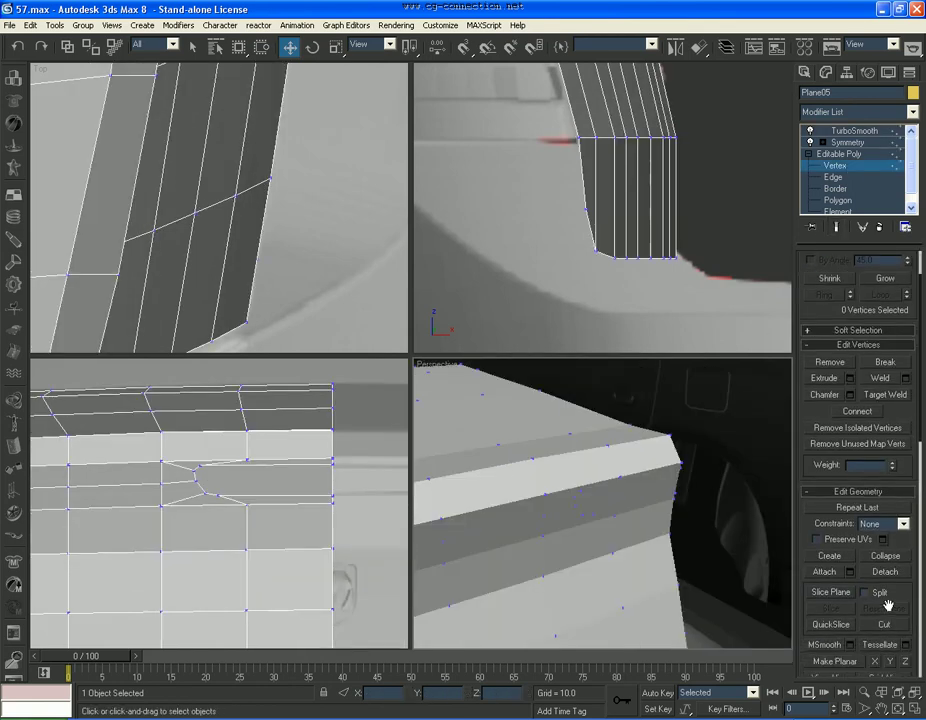
scroll(888, 640, down, 2)
click(885, 618)
click(197, 480)
click(332, 483)
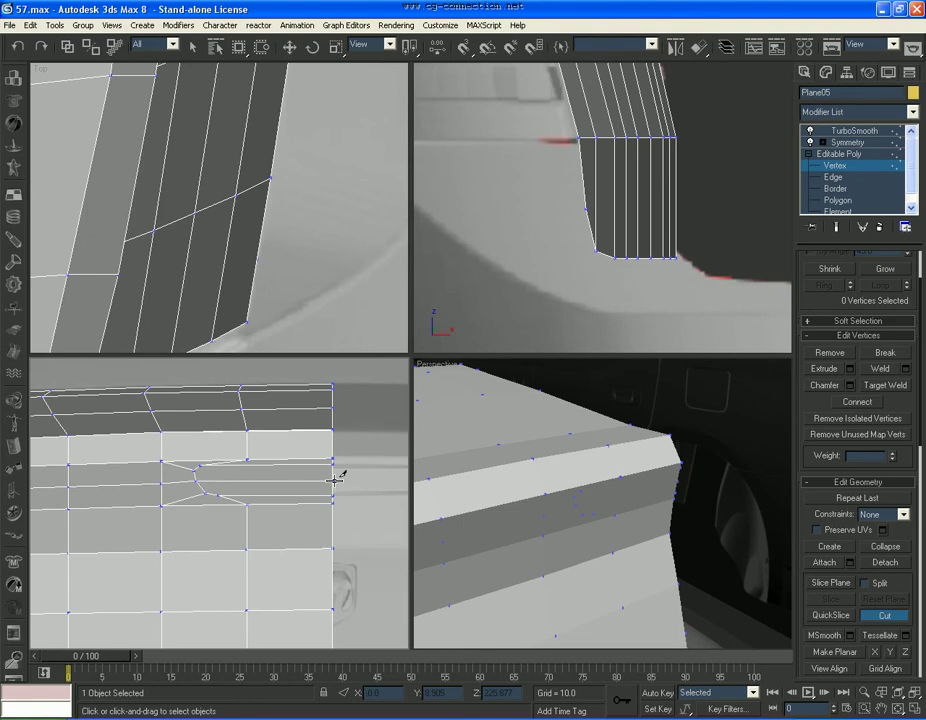
Step: Detach the two polygons inside the slot as a separate object
click(830, 200)
middle_drag(243, 496, 231, 502)
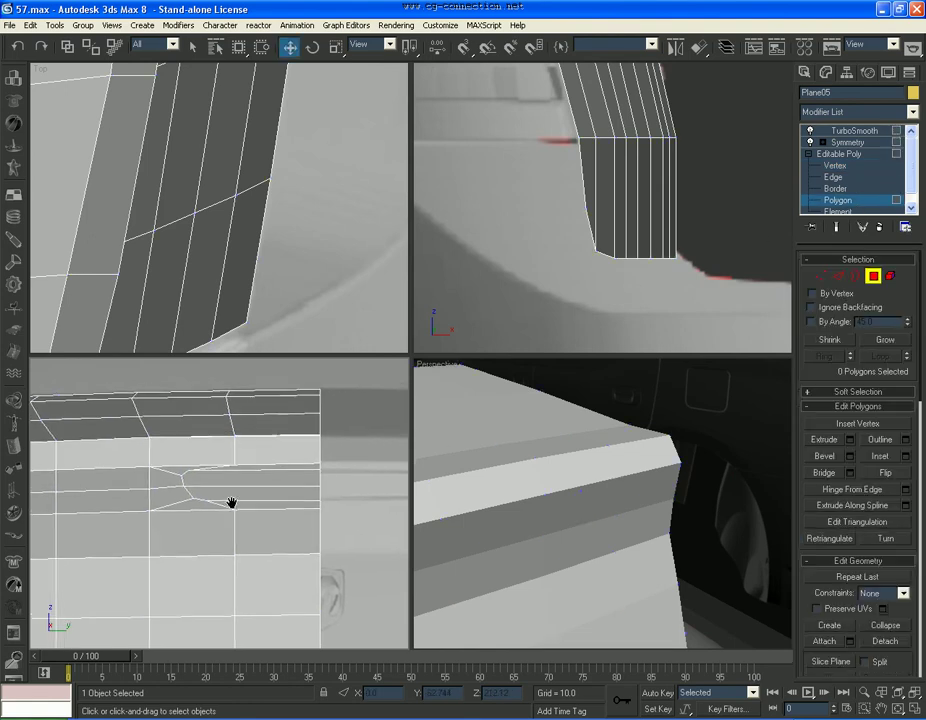
scroll(231, 502, up, 2)
click(252, 485)
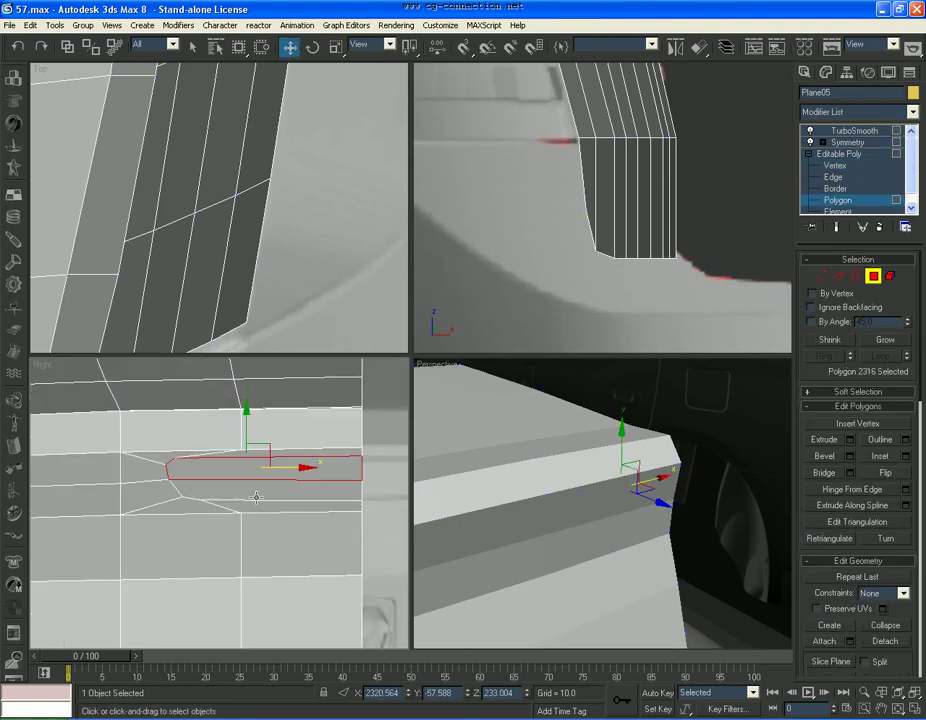
click(885, 640)
click(503, 360)
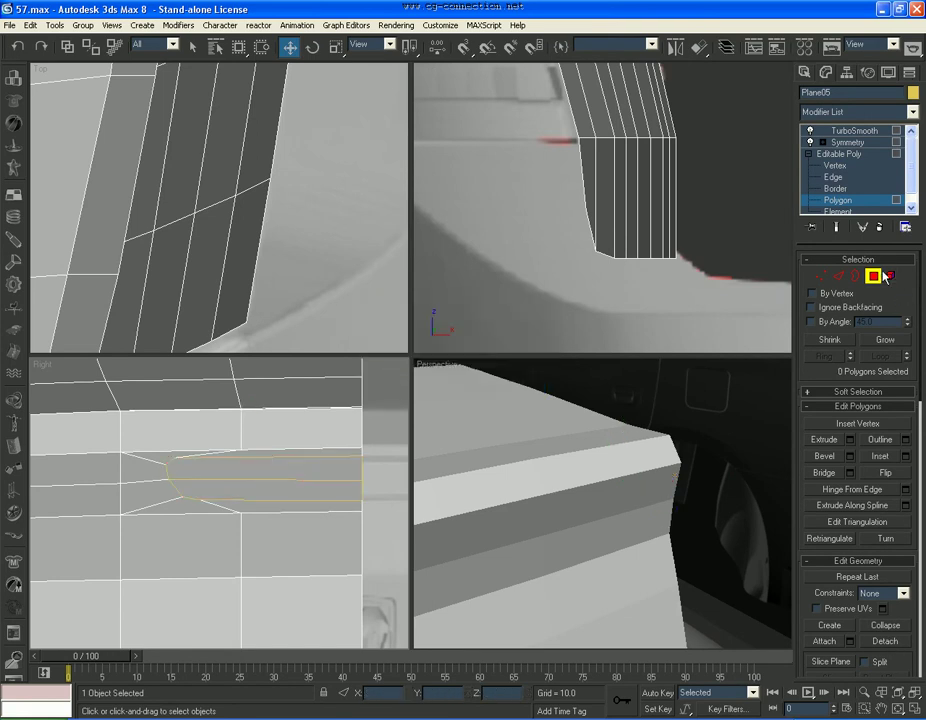
click(882, 276)
click(855, 131)
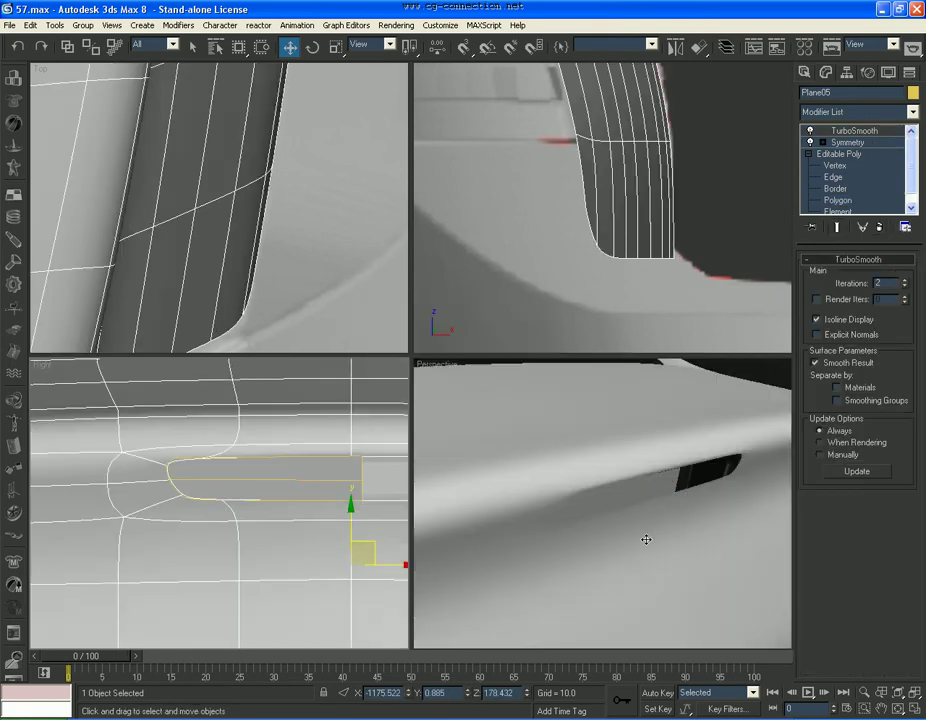
Step: Hide the detached slot piece via the quad menu
click(624, 494)
right_click(622, 493)
click(662, 456)
Step: Select Plane05 and pick the ring of edges around the slot at Edge level
click(676, 556)
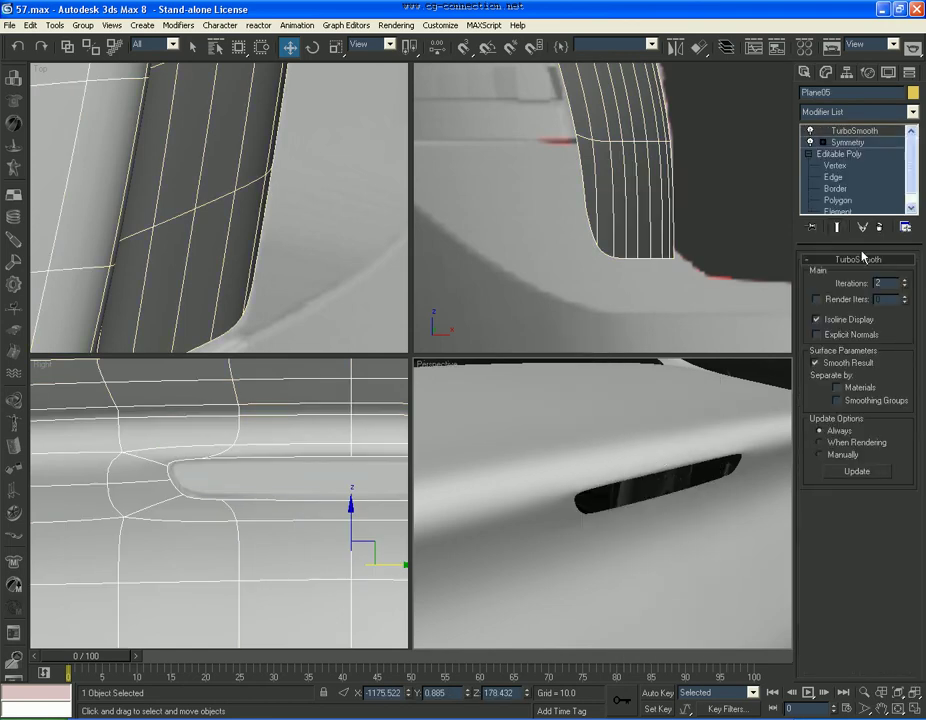
click(841, 180)
ctrl+click(150, 445)
ctrl+click(163, 472)
ctrl+click(176, 494)
ctrl+click(227, 495)
mouse_move(633, 200)
middle_down()
mouse_move(608, 221)
mouse_move(617, 214)
mouse_move(593, 308)
middle_up()
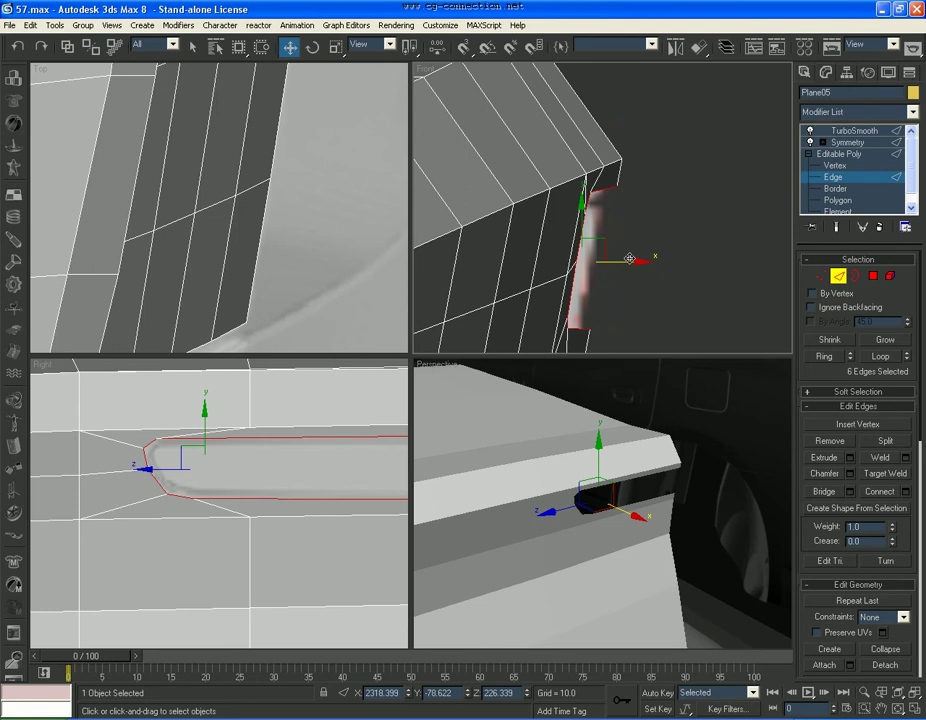
Step: Push the slot's rim edges inward along X and zoom in on the slot
drag(629, 259, 606, 255)
click(670, 424)
scroll(668, 532, up, 5)
scroll(668, 532, down, 5)
click(863, 692)
scroll(606, 546, up, 3)
scroll(608, 546, up, 2)
scroll(626, 546, up, 2)
Step: Loop-select the slot lip edges and chamfer them by 1.0
key(w)
click(628, 534)
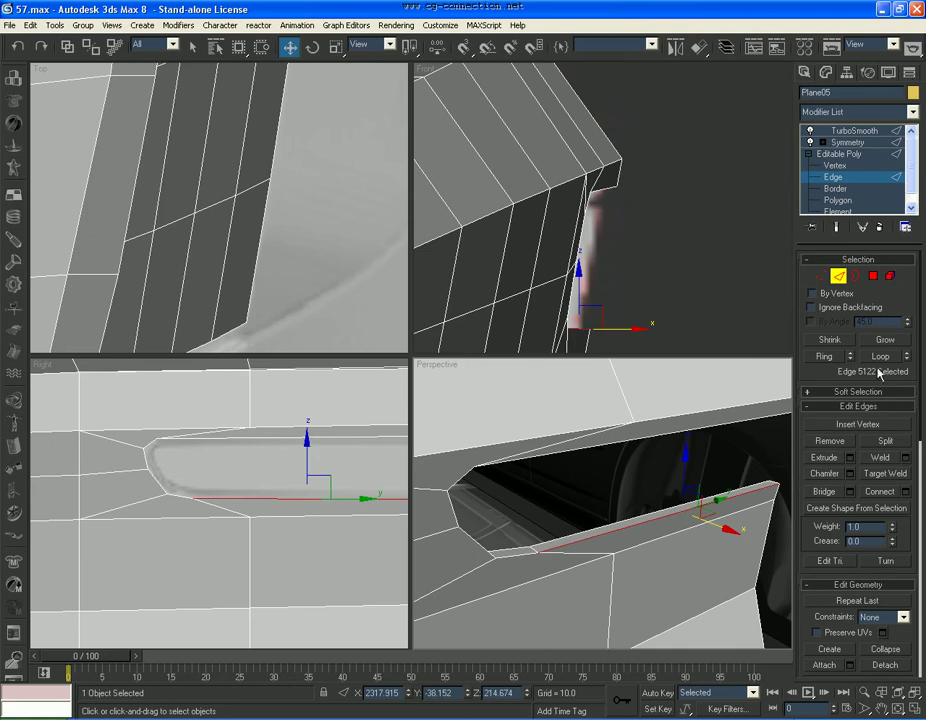
click(881, 356)
click(850, 475)
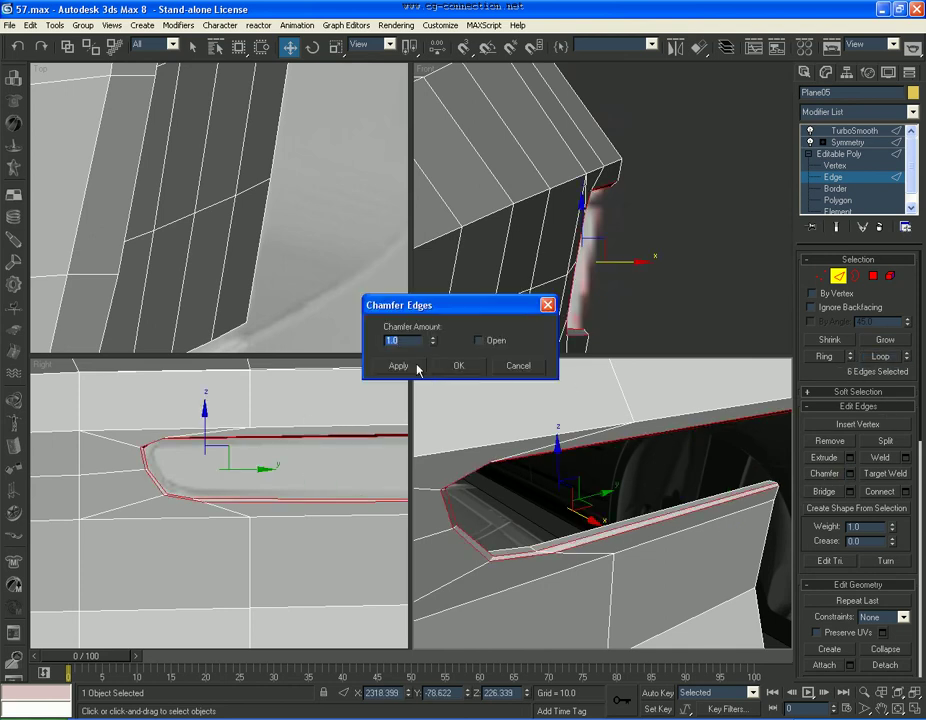
click(458, 365)
Step: View the TurboSmoothed slot and compare it with the Charger reference photo
click(869, 153)
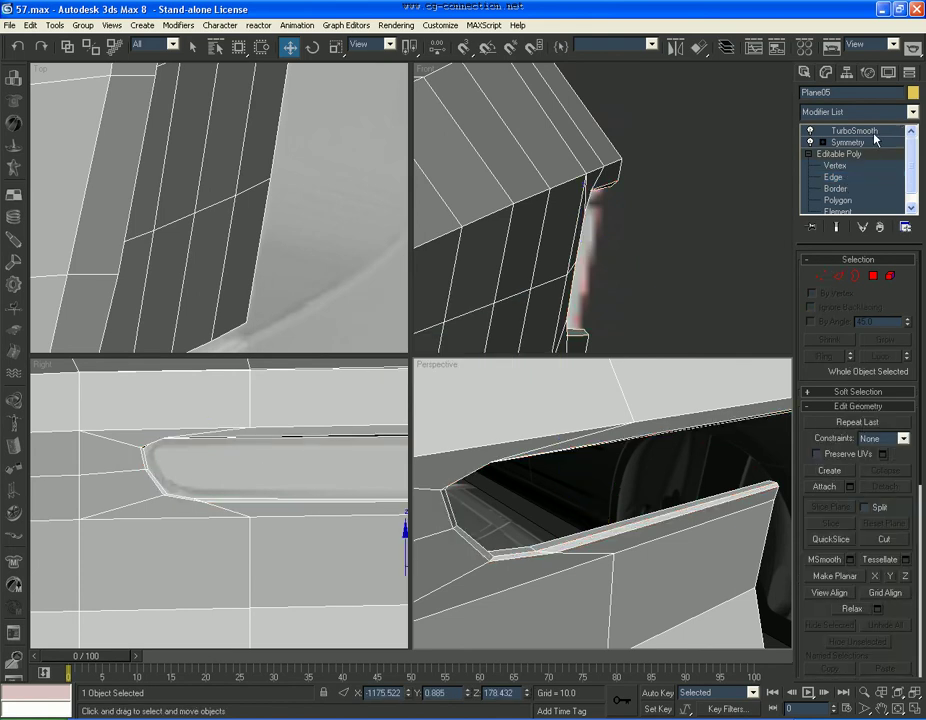
click(874, 132)
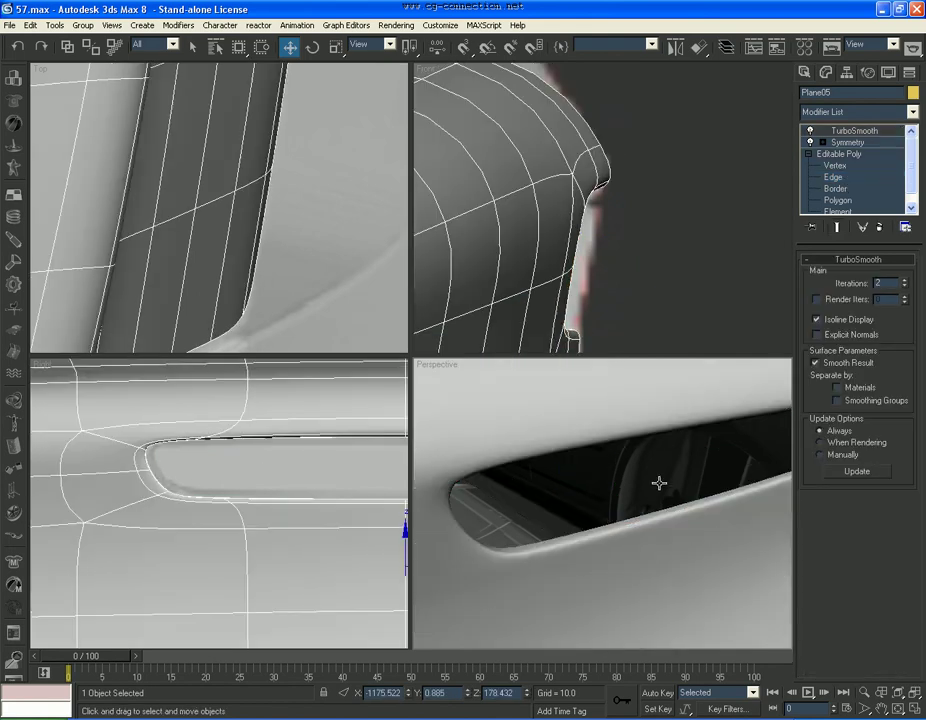
alt+middle_drag(659, 483, 632, 487)
key(alt+Tab)
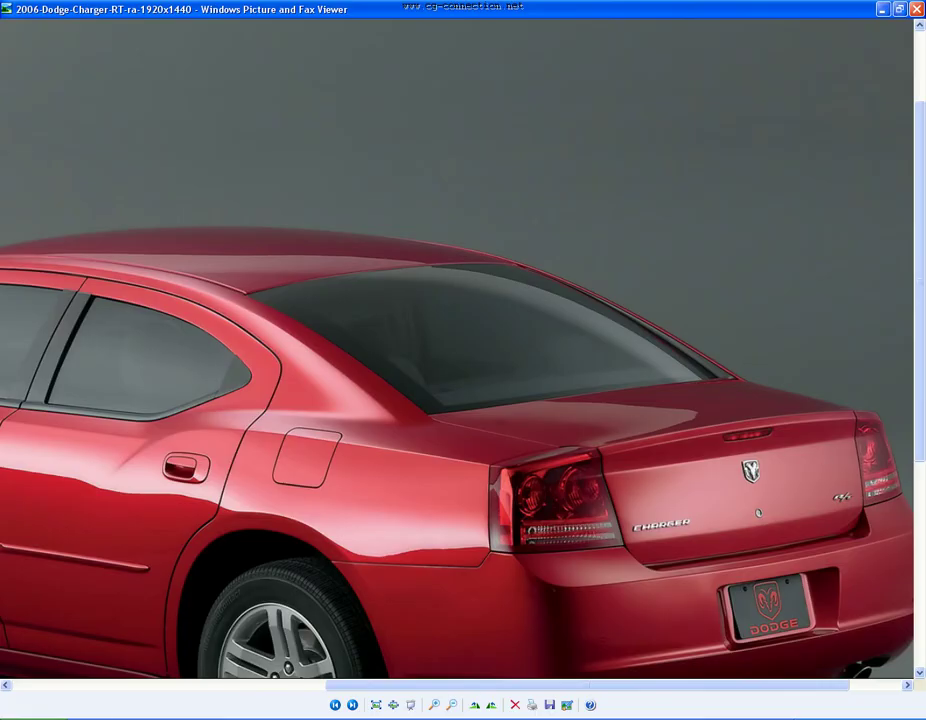
key(alt+Tab)
scroll(555, 578, down, 3)
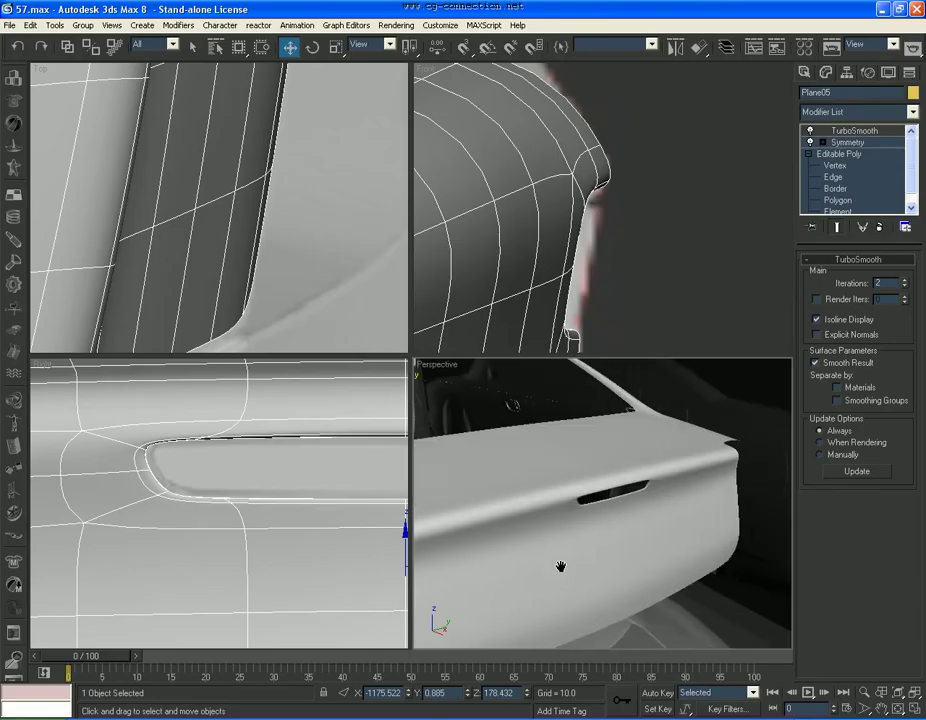
Step: Chamfer the slot rim edges twice more, at 1.0 then 0.8
scroll(562, 566, up, 4)
middle_drag(562, 566, 576, 563)
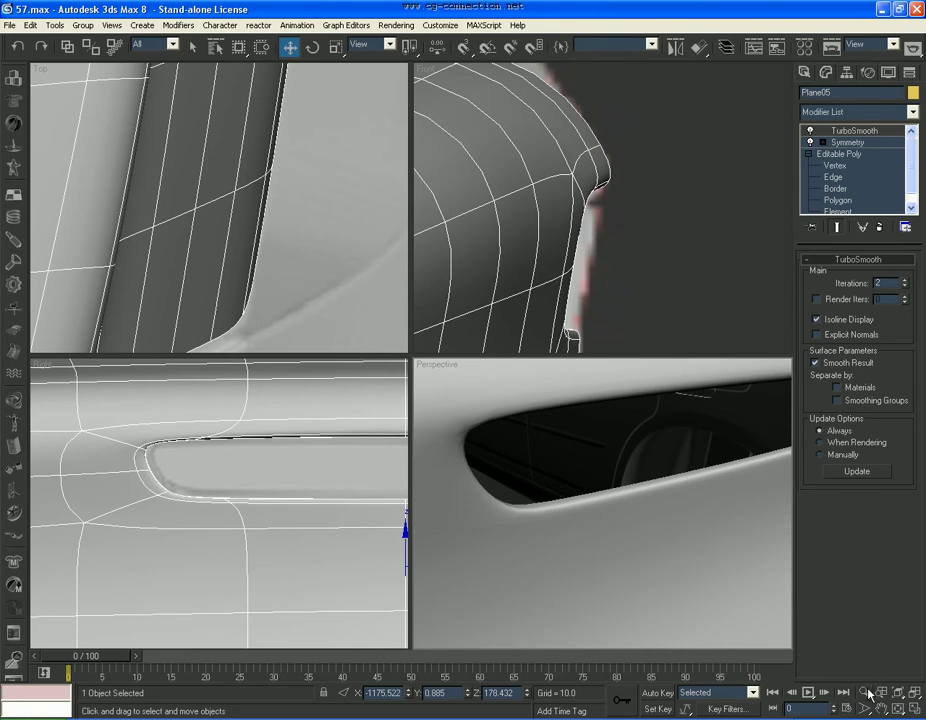
scroll(659, 552, down, 3)
alt+middle_drag(661, 556, 732, 385)
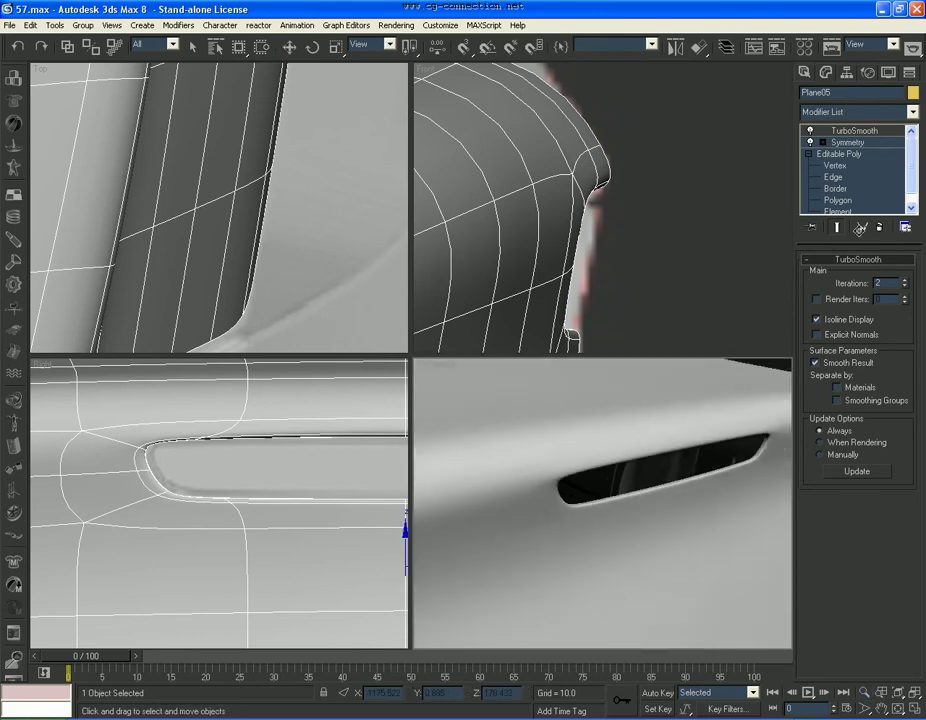
click(834, 177)
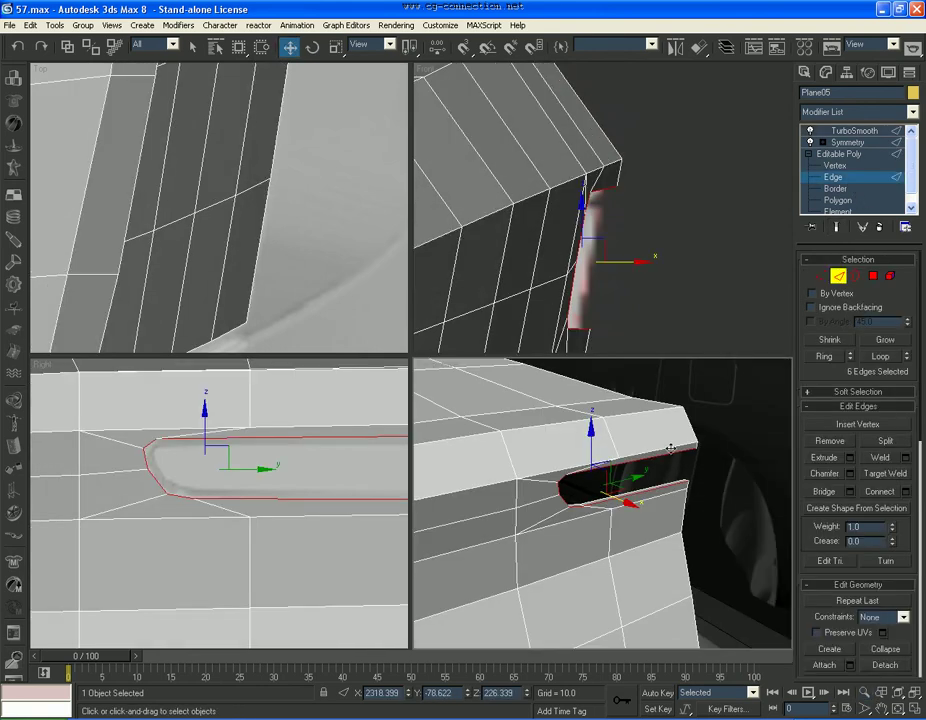
click(851, 474)
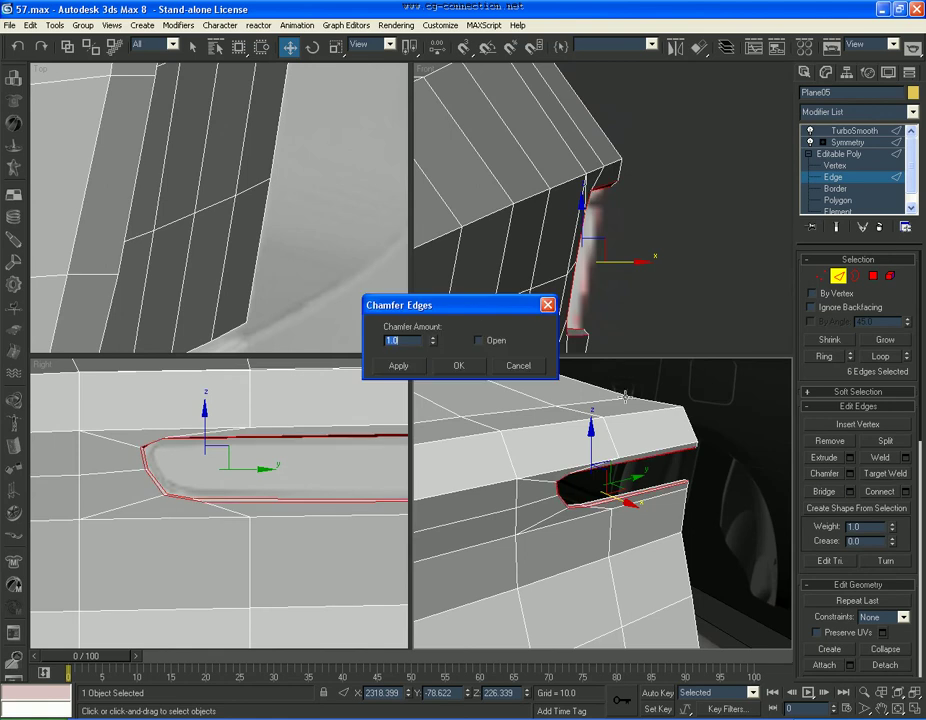
click(413, 366)
text(0.8)
key(Return)
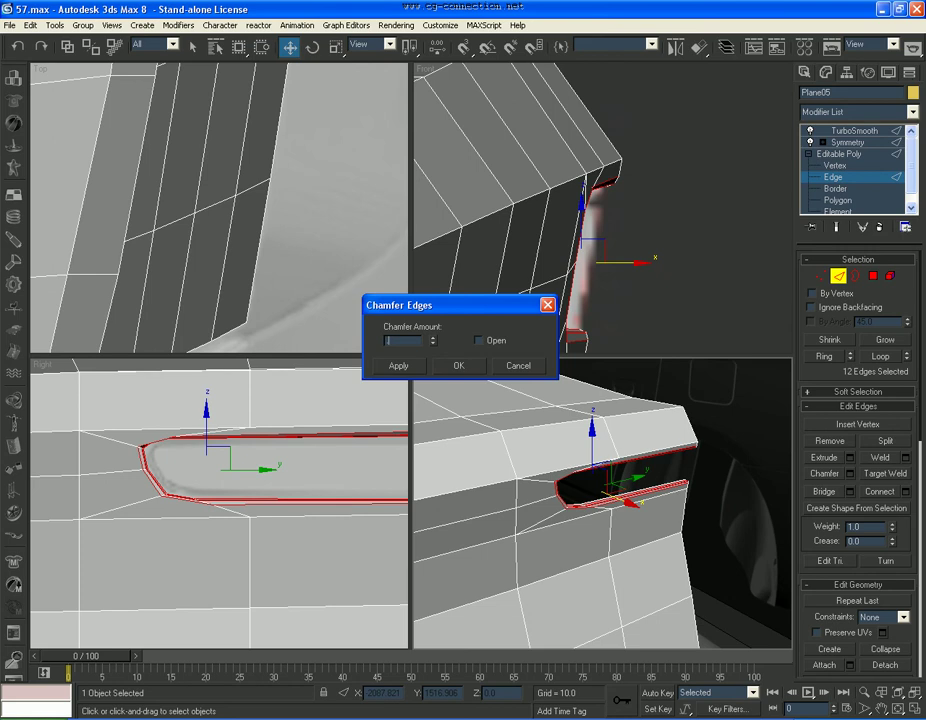
click(458, 366)
Step: Nudge the slot's rounded-end vertices slightly along X and recheck the smoothed lid
click(840, 130)
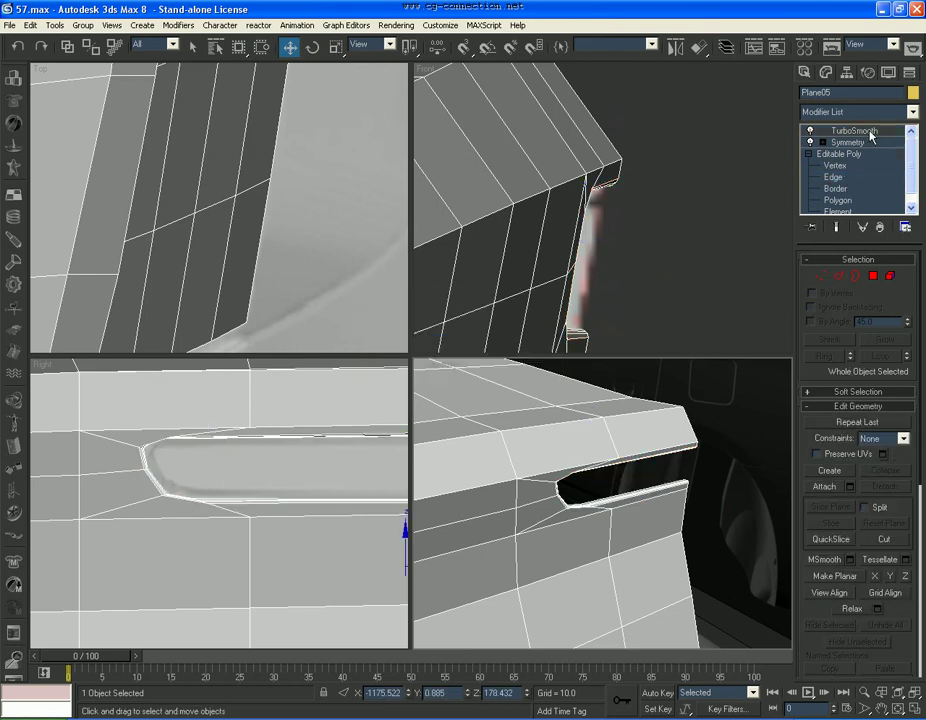
key(F4)
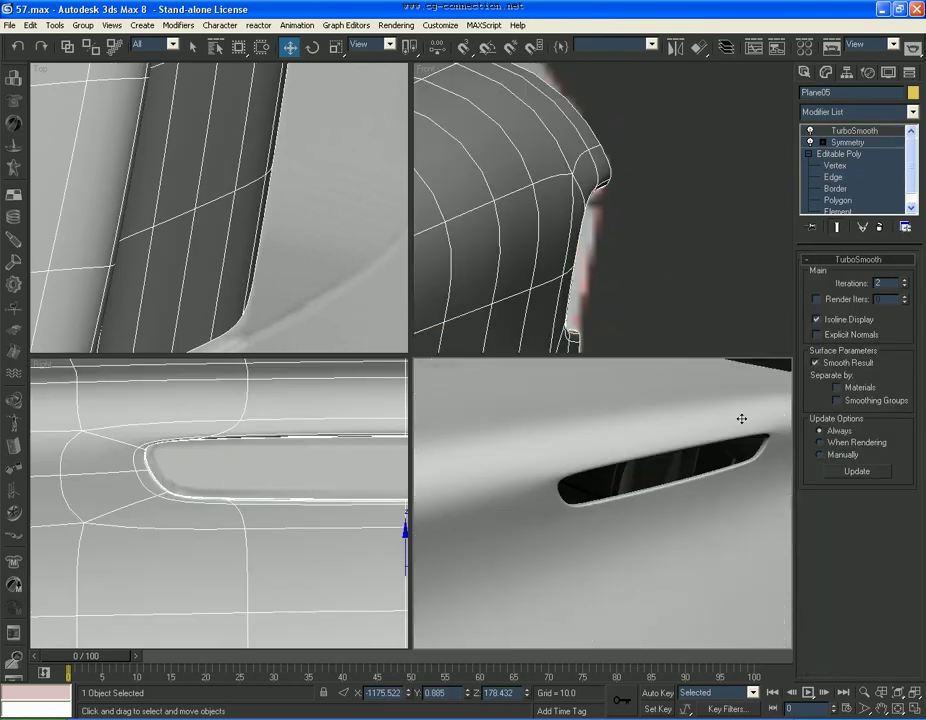
click(835, 165)
drag(90, 395, 165, 505)
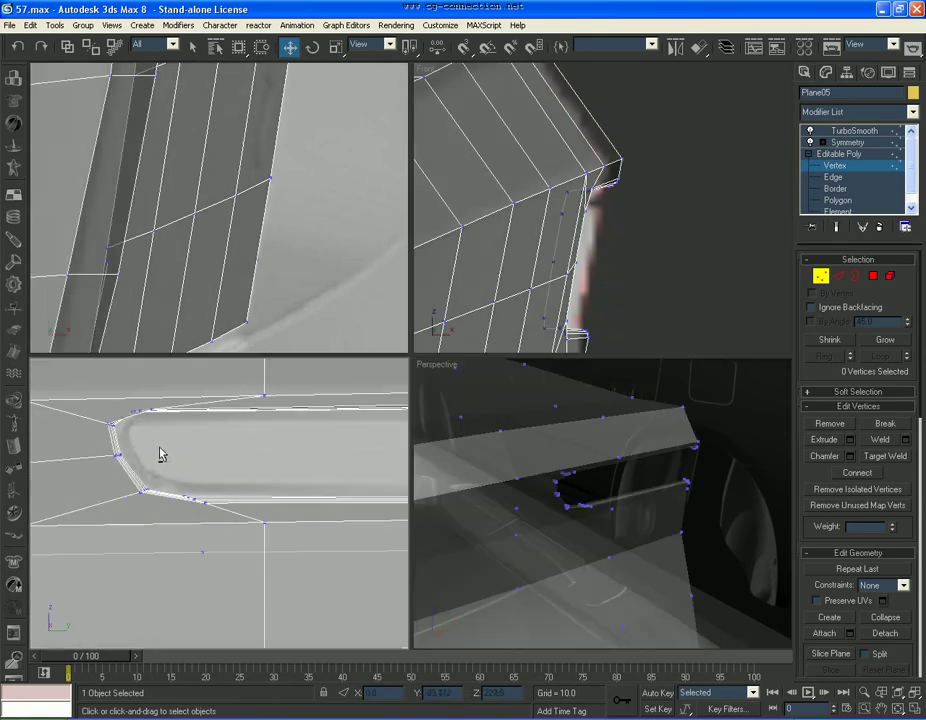
drag(158, 457, 164, 455)
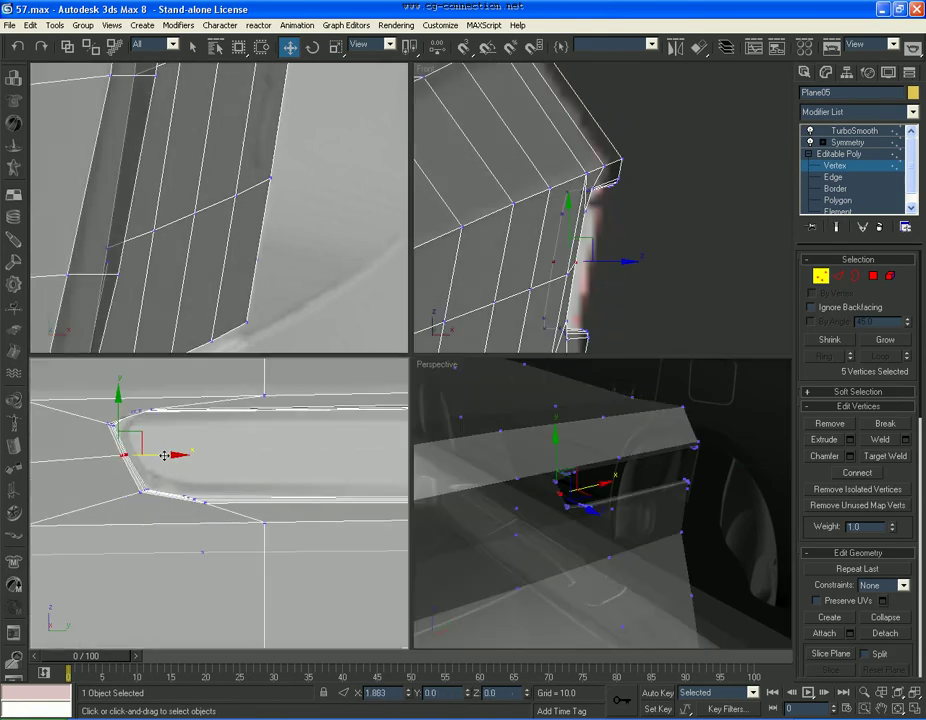
click(757, 180)
click(853, 131)
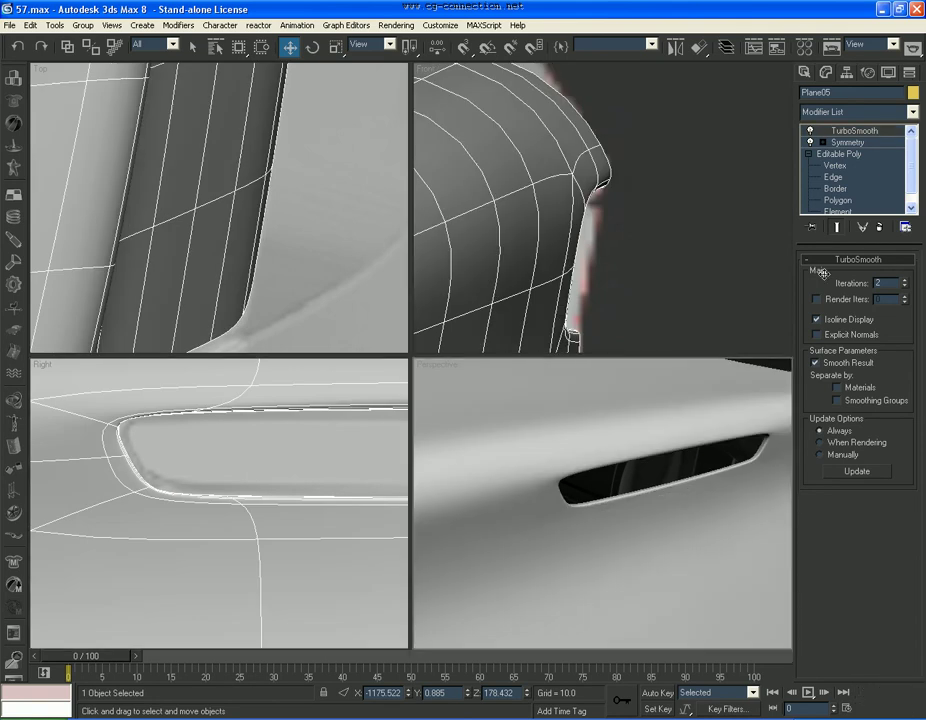
Step: Loop-select the edges along the lid's top crease and chamfer them
click(840, 177)
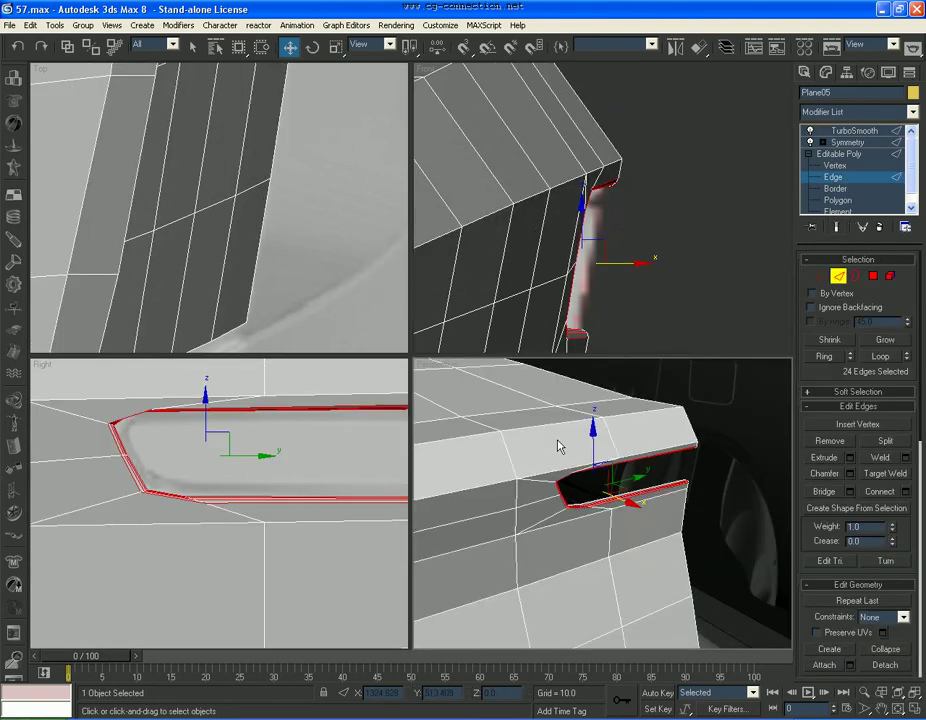
click(554, 450)
ctrl+click(570, 405)
click(870, 357)
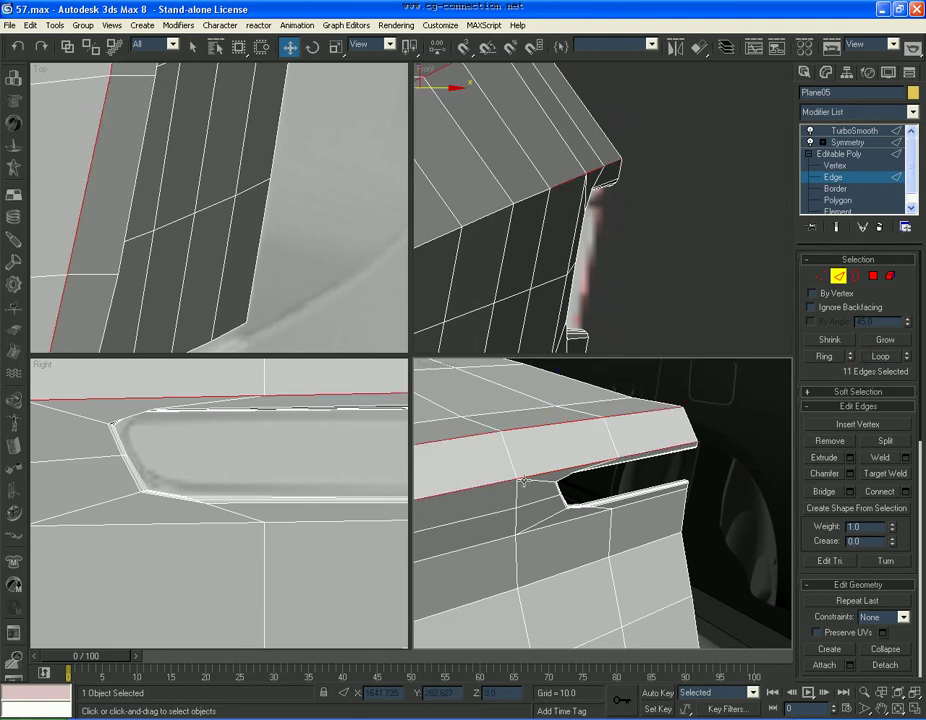
click(878, 357)
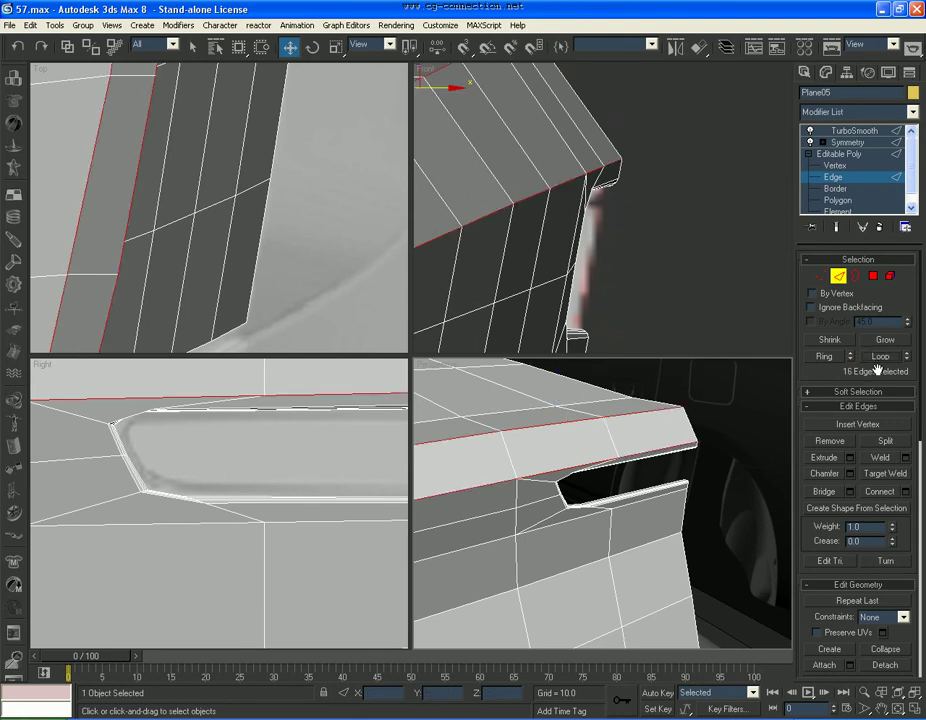
click(850, 475)
click(453, 366)
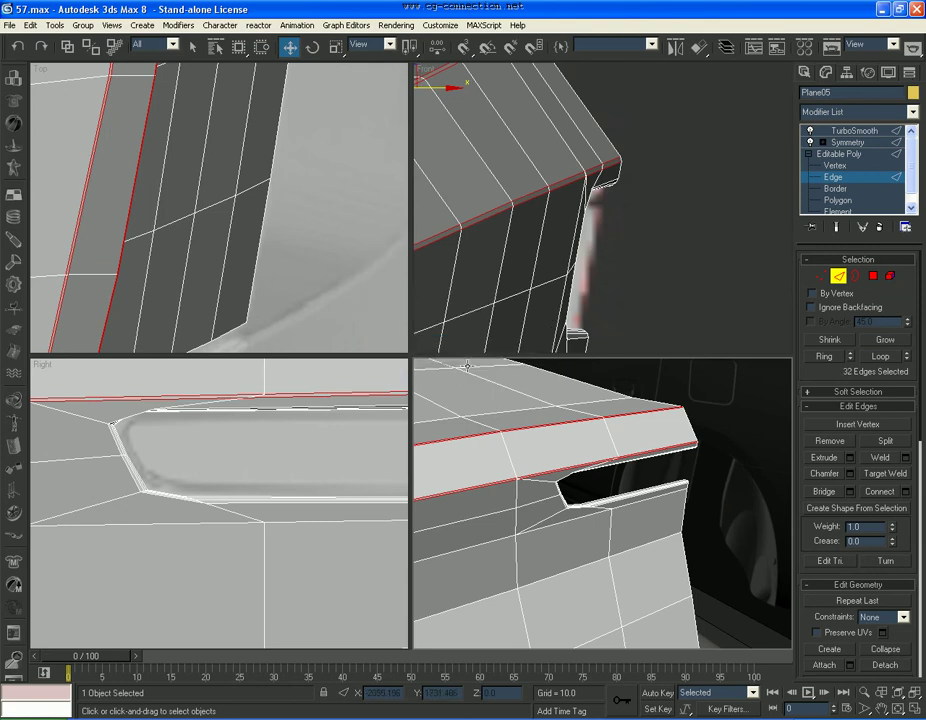
Step: Zoom and orbit around the TurboSmoothed lid to inspect the slot
click(878, 131)
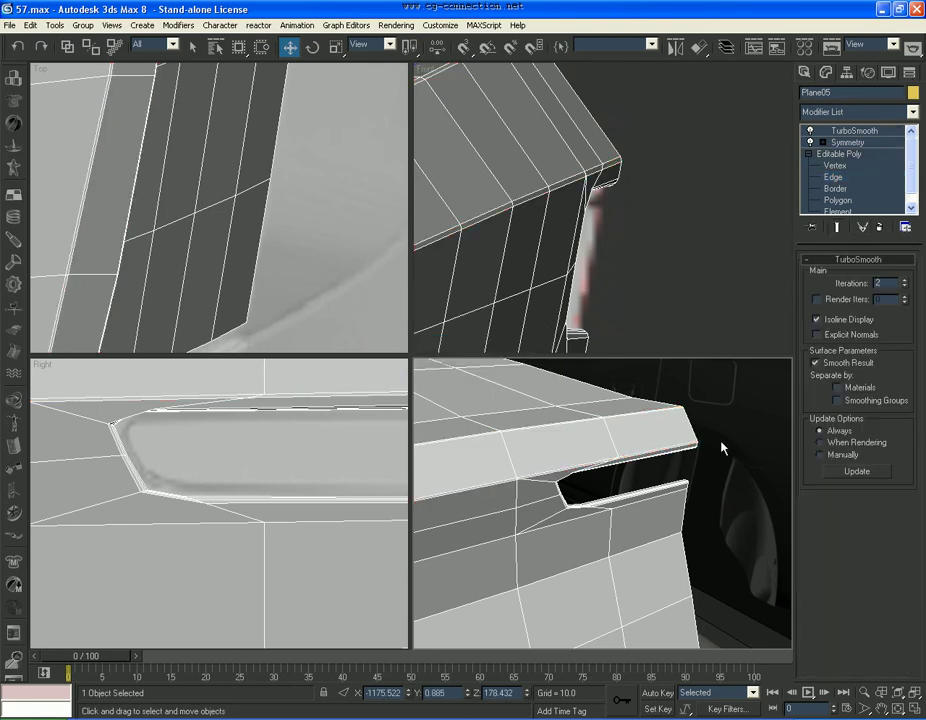
ctrl+alt+middle_drag(625, 495, 633, 497)
mouse_move(633, 497)
mouse_down()
mouse_move(647, 517)
mouse_move(591, 500)
mouse_up()
key(w)
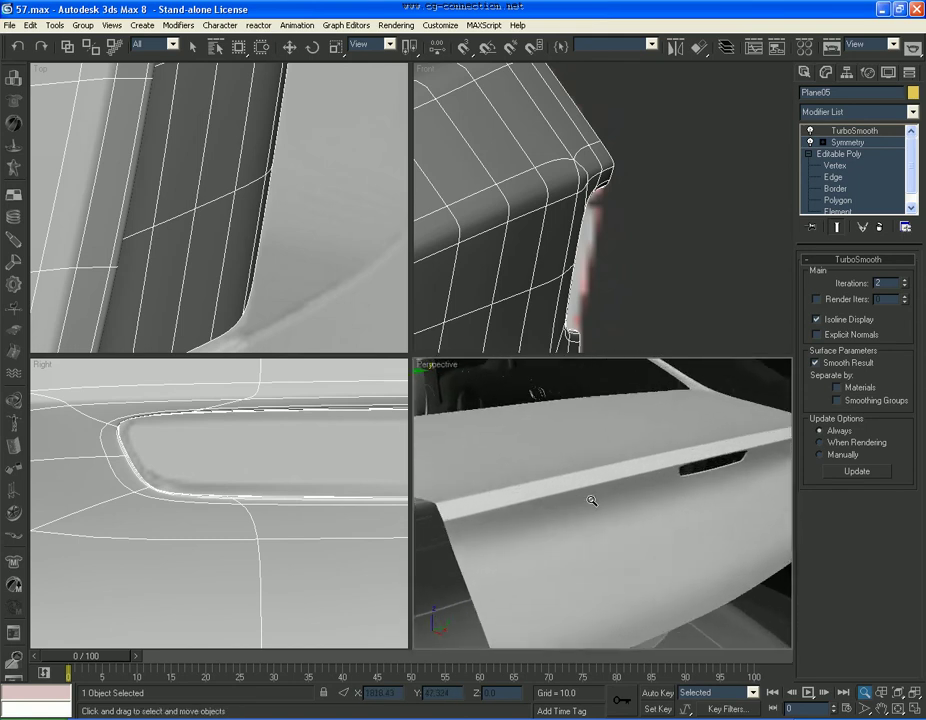
alt+middle_drag(660, 488, 648, 492)
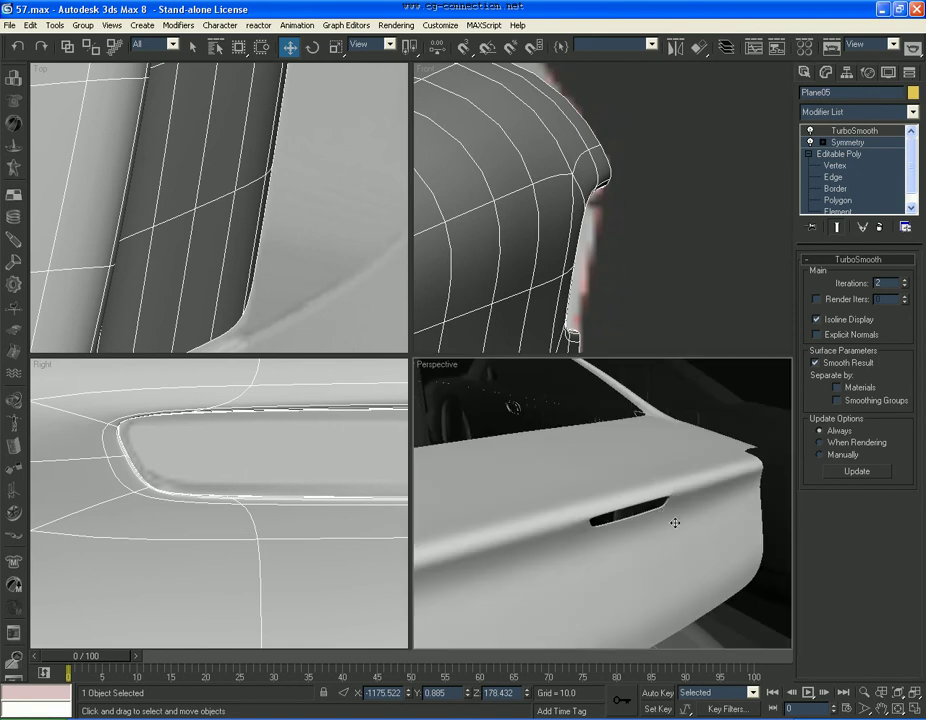
mouse_move(700, 570)
alt+middle_down()
mouse_move(665, 546)
mouse_move(657, 405)
alt+middle_up()
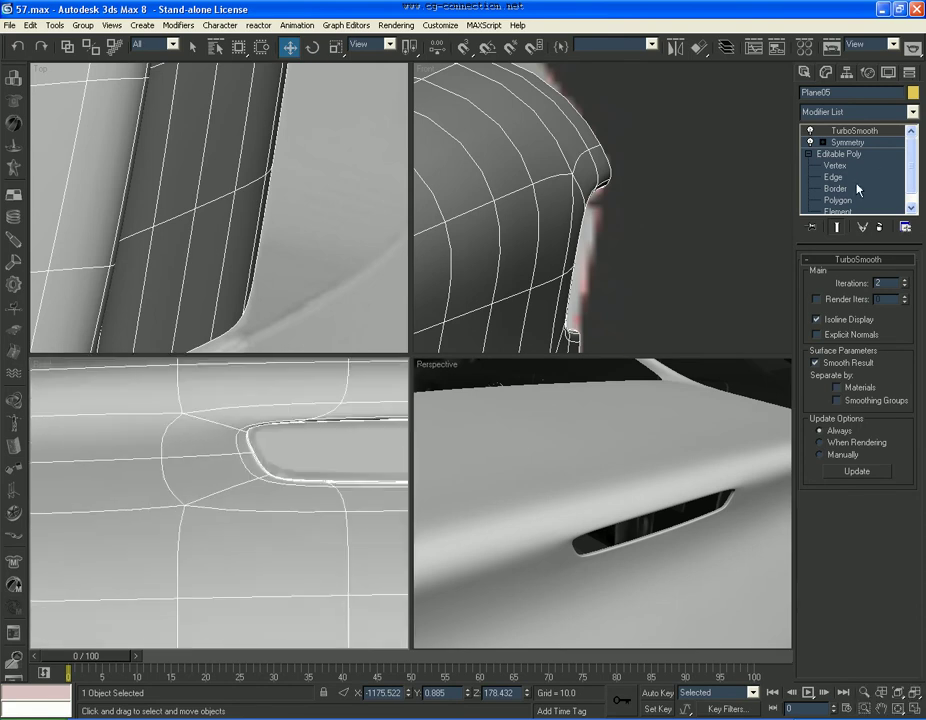
click(832, 165)
Step: Try box-selecting vertex groups near the slot and in the Top view, clearing each selection
click(181, 501)
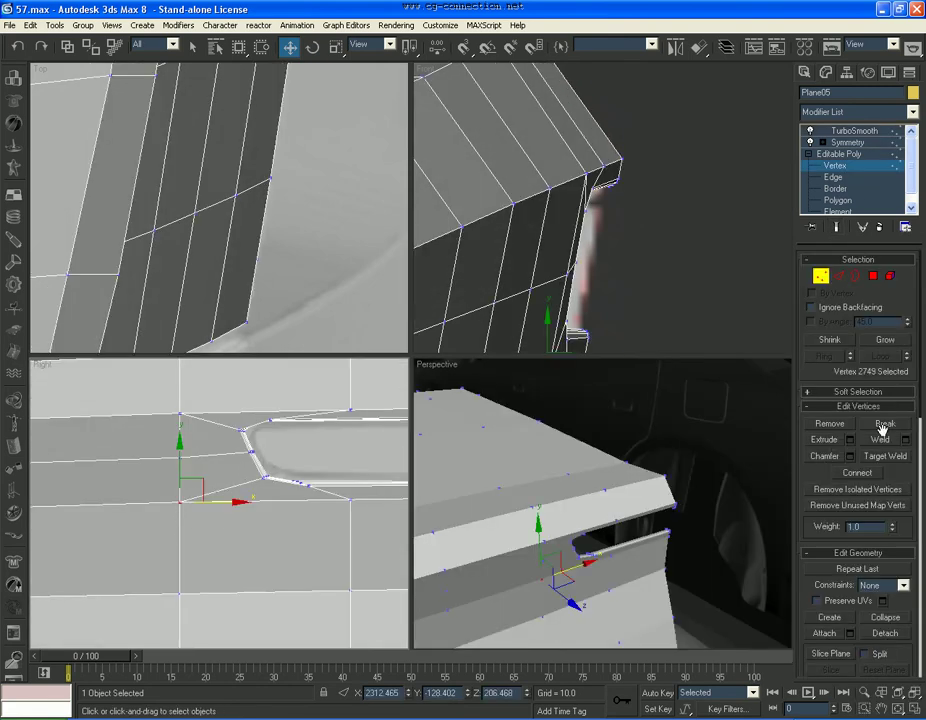
click(180, 412)
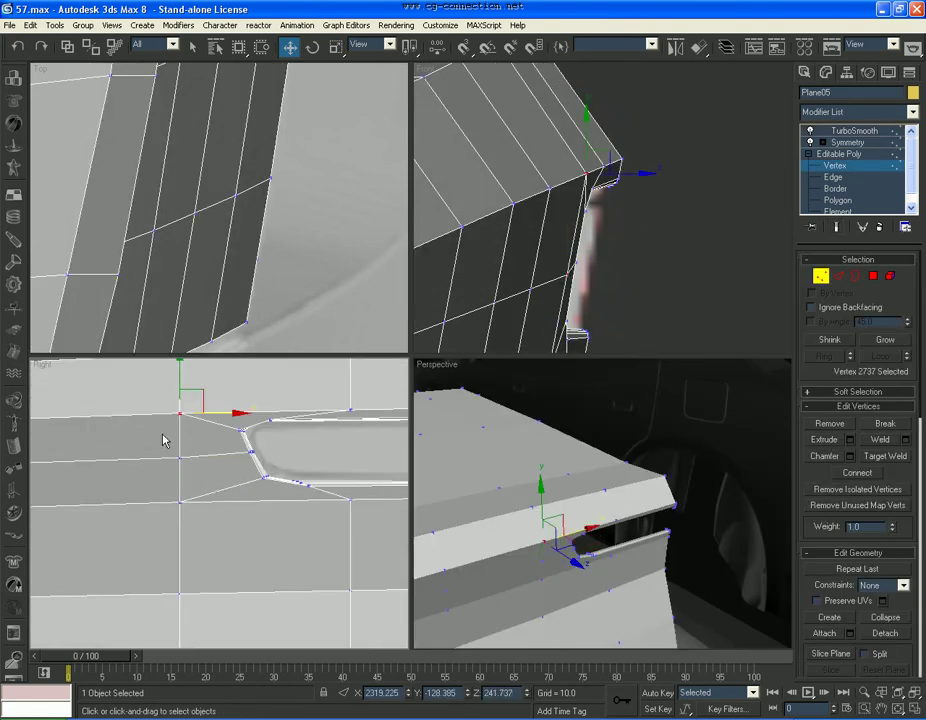
drag(357, 500, 358, 502)
click(358, 563)
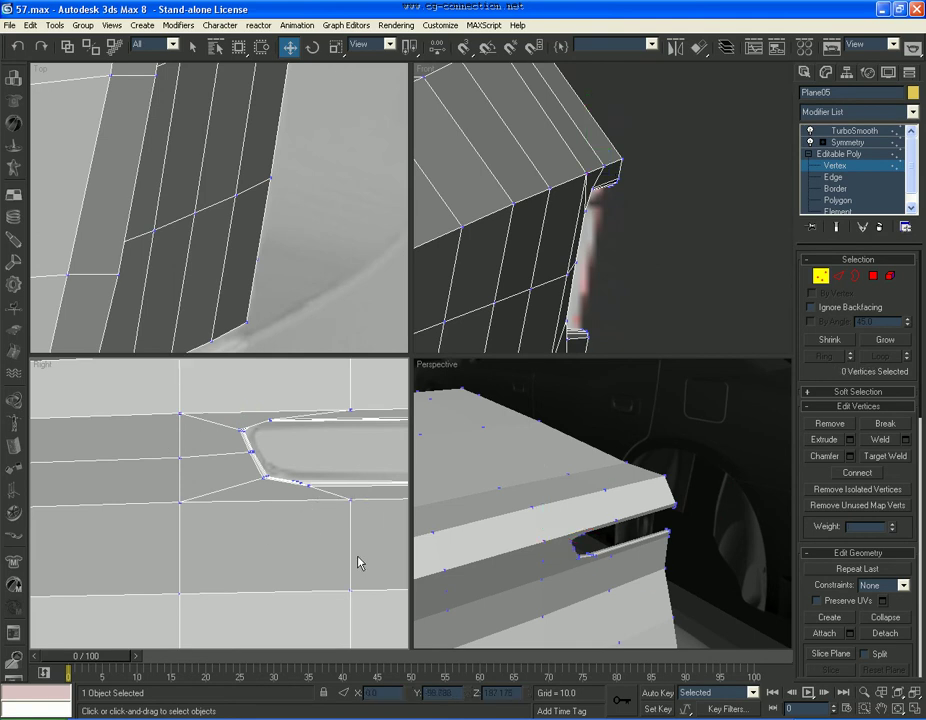
scroll(289, 528, down, 3)
middle_drag(307, 494, 291, 523)
scroll(277, 265, down, 2)
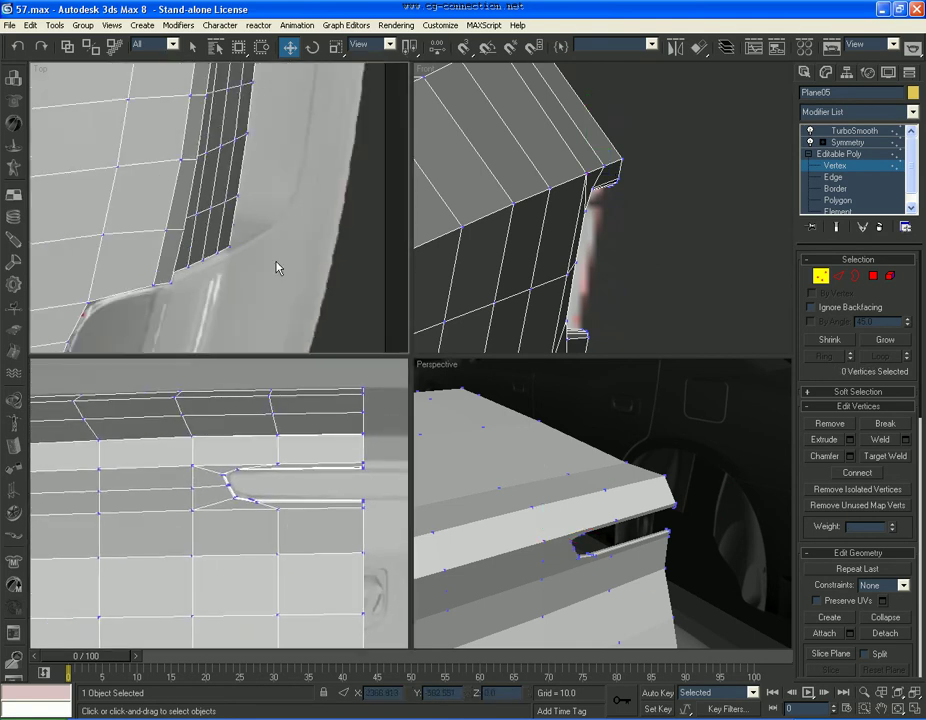
scroll(238, 248, down, 2)
scroll(227, 218, down, 1)
scroll(228, 218, up, 4)
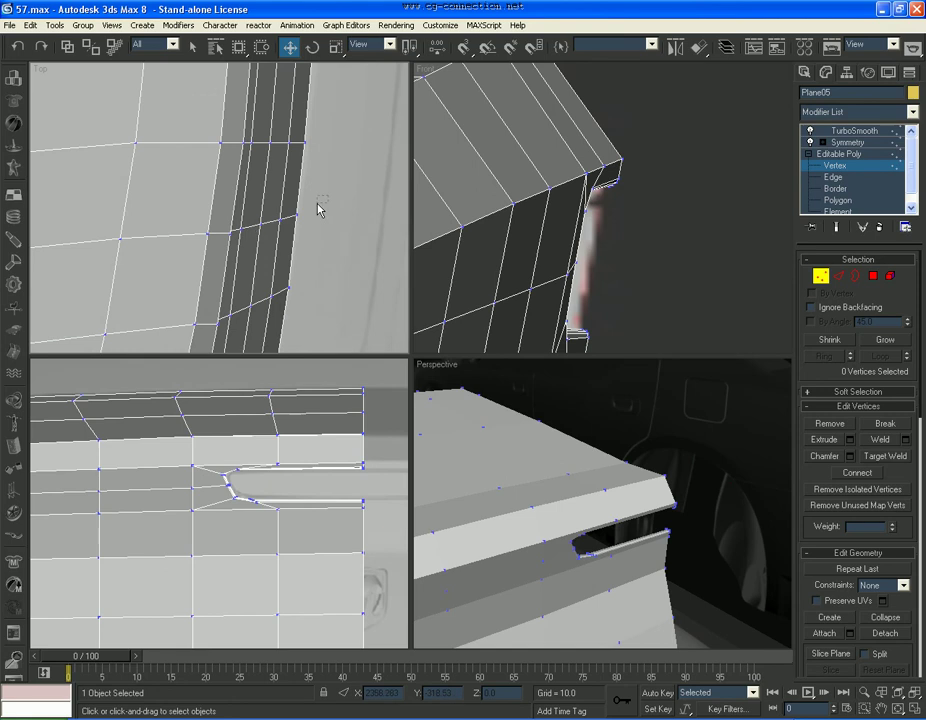
drag(318, 207, 186, 259)
click(281, 265)
Step: Select rows of ten and nine vertices along the lid edge in the Top view
middle_drag(281, 265, 261, 210)
scroll(255, 240, up, 1)
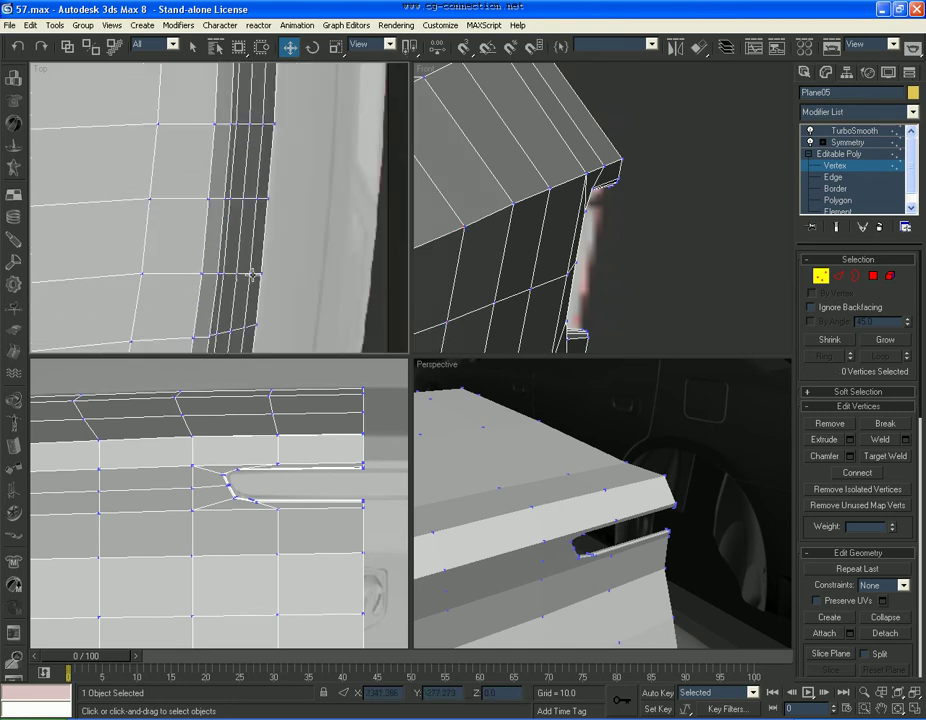
scroll(248, 273, up, 1)
drag(307, 287, 309, 285)
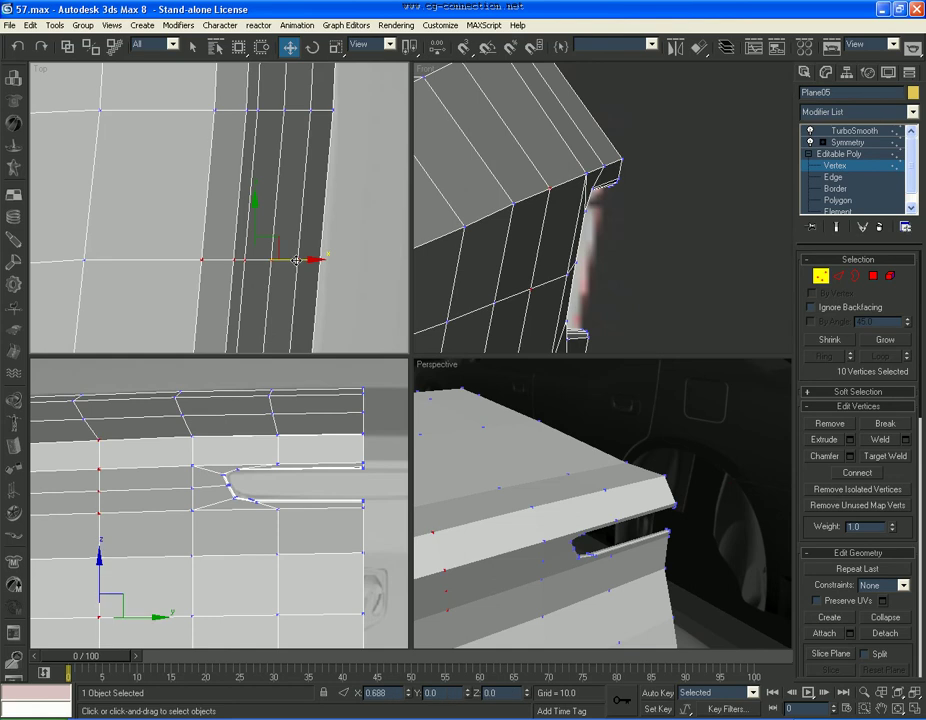
click(291, 215)
scroll(234, 271, down, 2)
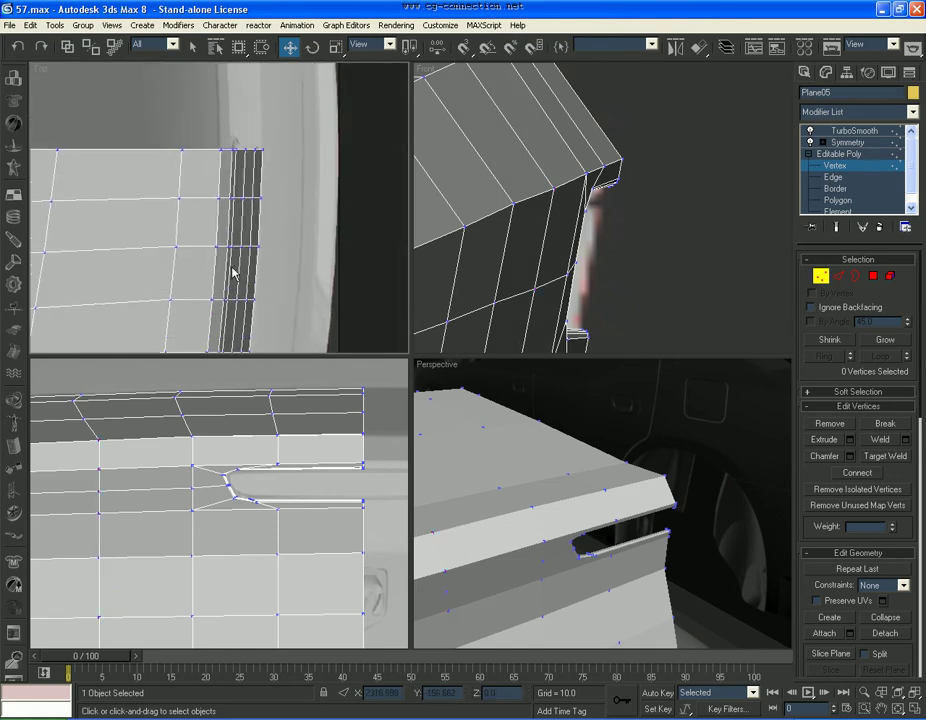
drag(206, 219, 206, 218)
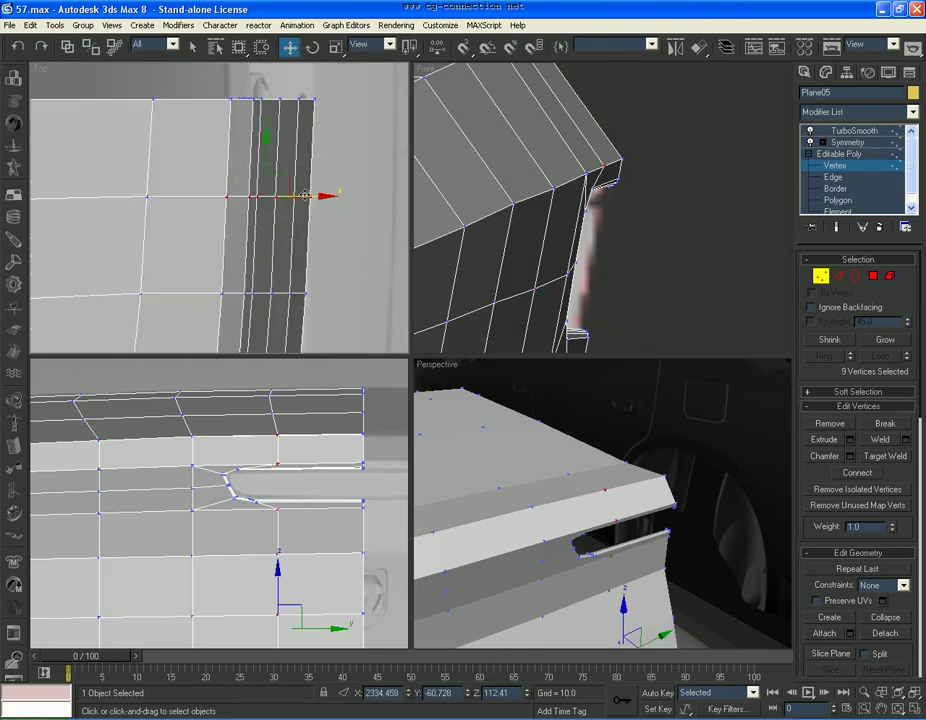
click(300, 226)
scroll(207, 238, down, 3)
middle_drag(207, 238, 262, 231)
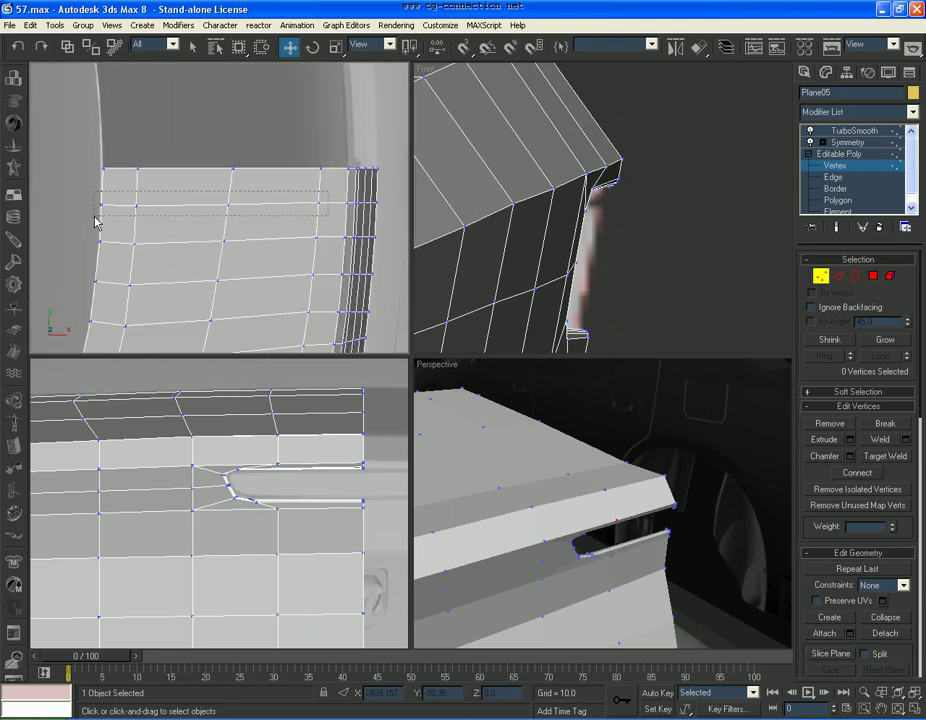
Step: Nudge groups of vertices along the lid's top edge slightly upward in the Front view
drag(95, 216, 95, 216)
scroll(262, 415, up, 3)
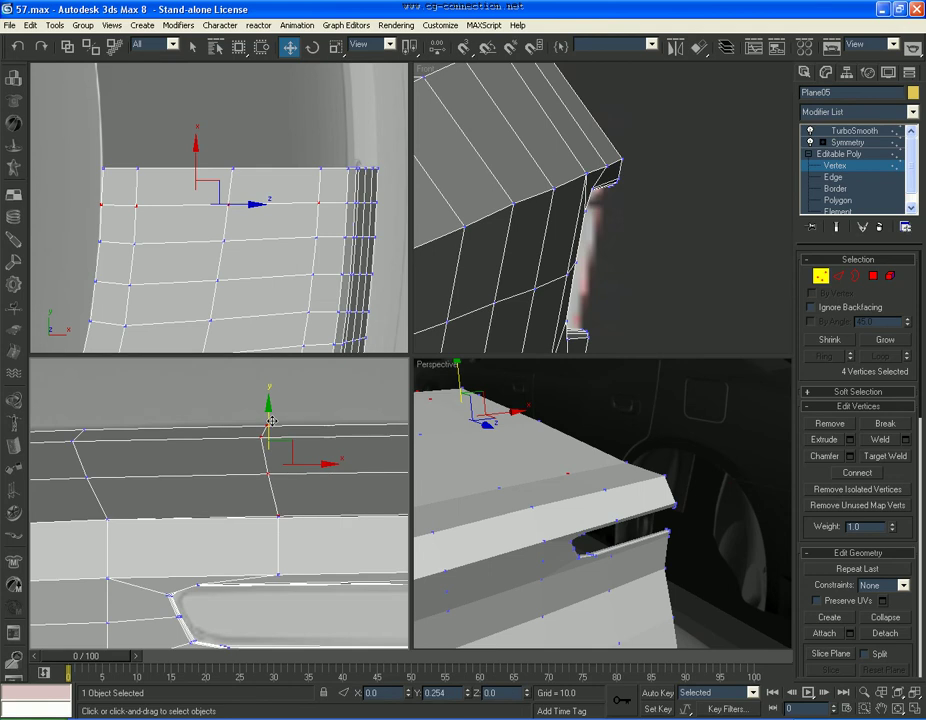
scroll(283, 428, down, 2)
mouse_move(289, 428)
middle_down()
mouse_move(218, 436)
mouse_move(208, 427)
middle_up()
drag(157, 500, 157, 498)
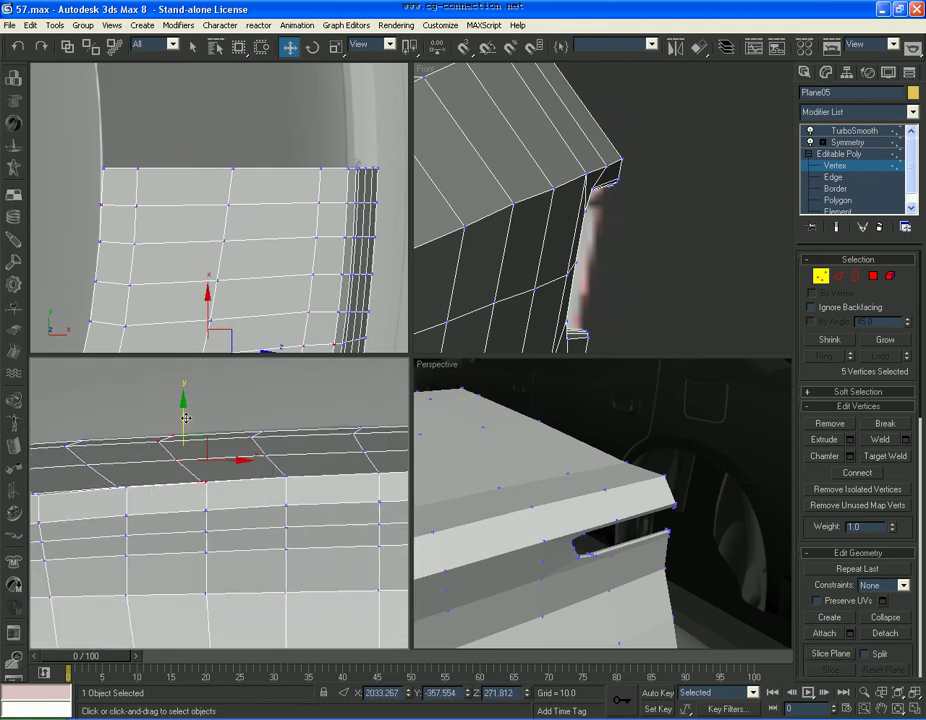
drag(185, 417, 188, 417)
drag(312, 424, 242, 488)
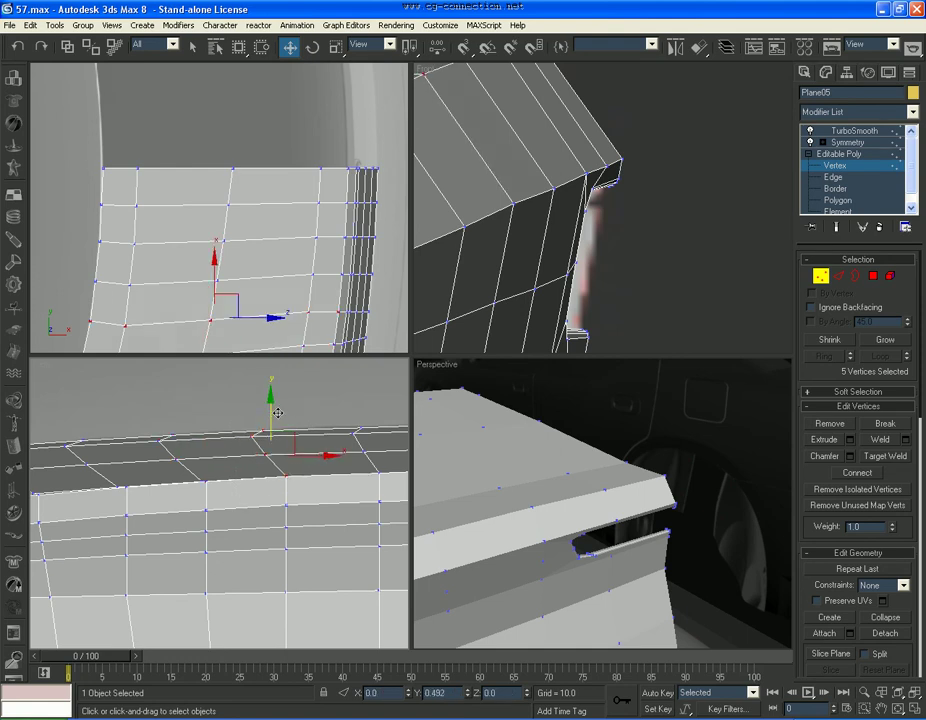
drag(337, 419, 231, 490)
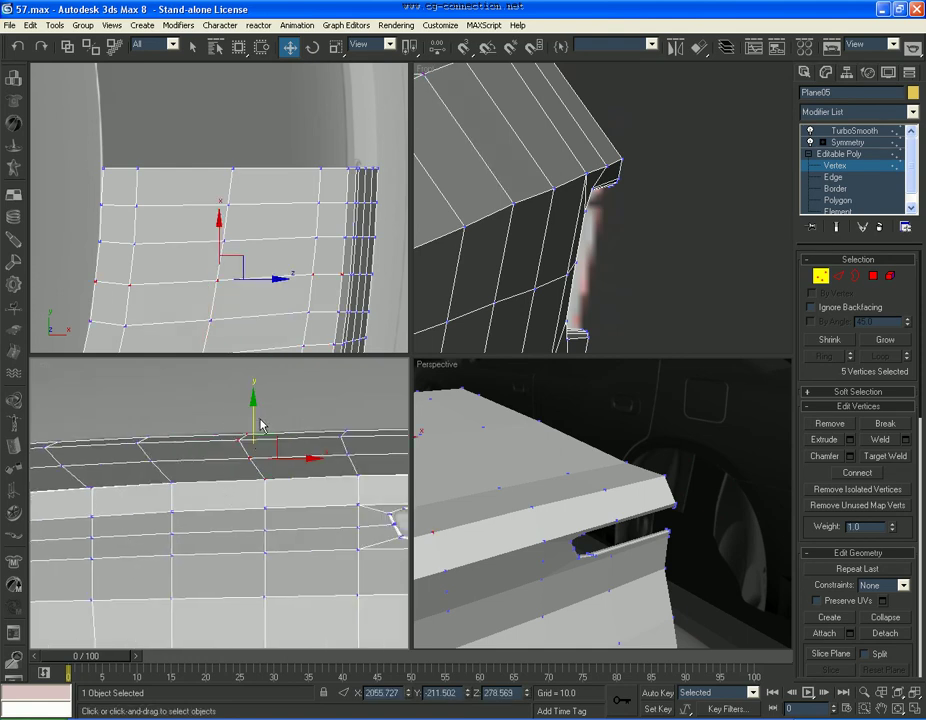
drag(291, 418, 227, 488)
click(296, 411)
alt+middle_drag(296, 411, 221, 455)
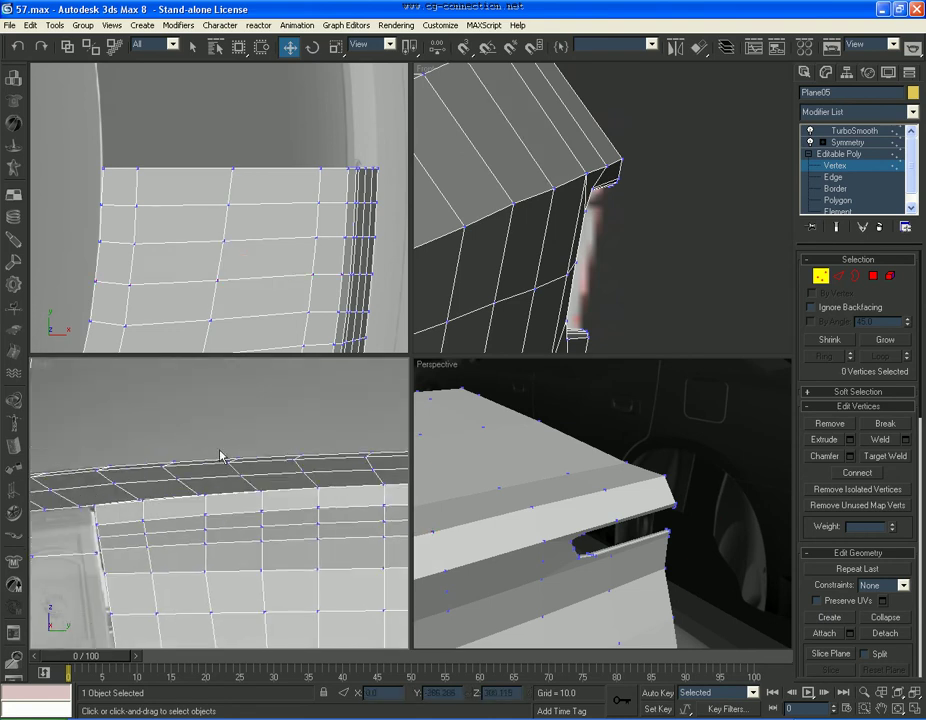
Step: Show the TurboSmoothed lid in a maximized Perspective view and orbit around the car
key(z)
click(853, 130)
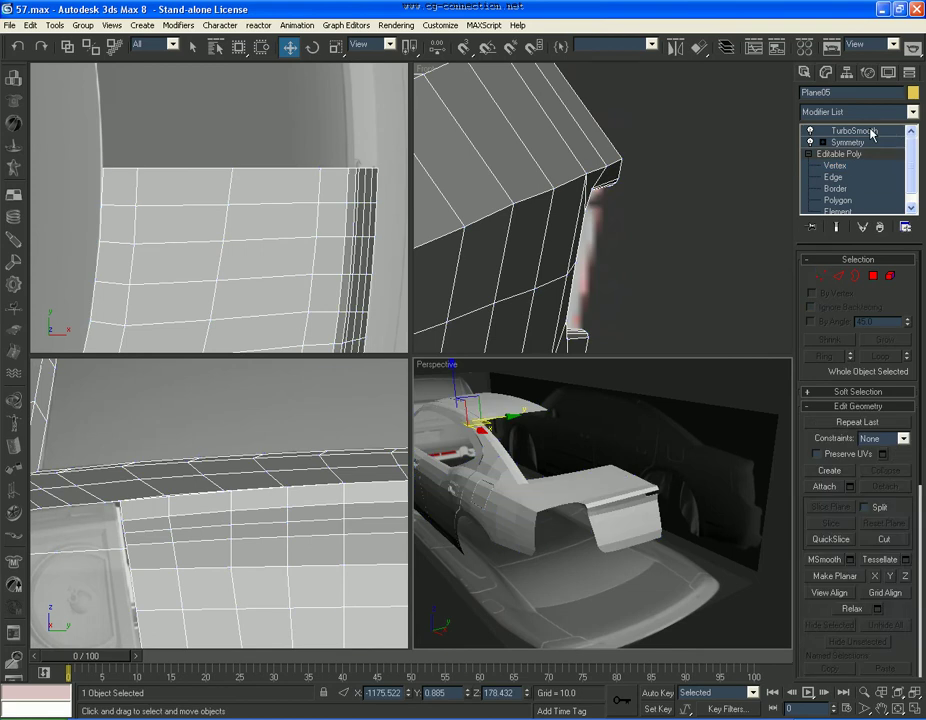
scroll(688, 496, up, 3)
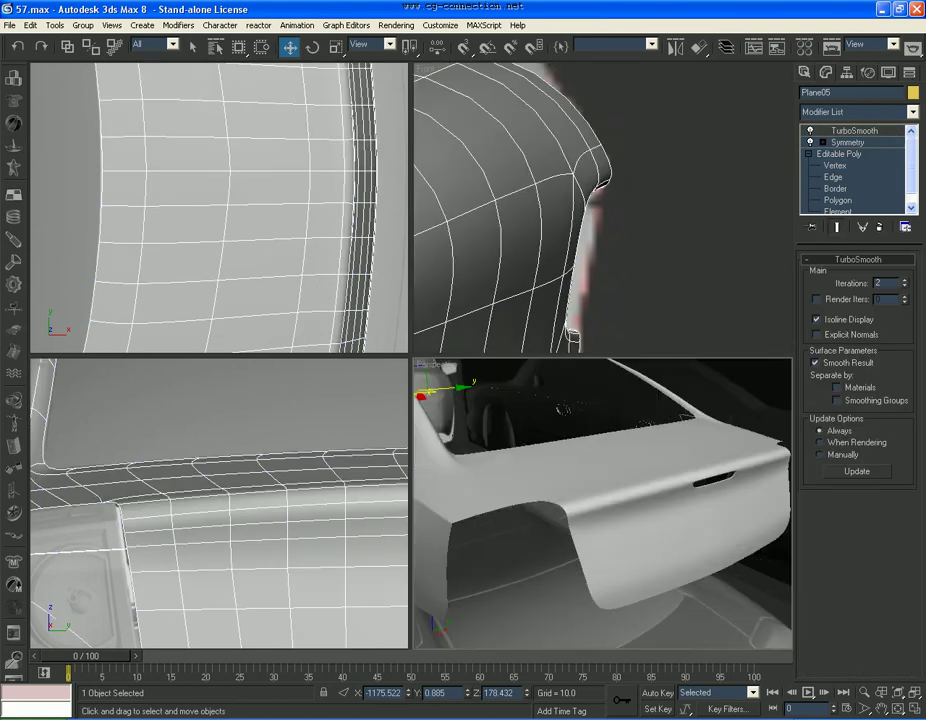
key(alt+w)
mouse_move(482, 436)
alt+middle_down()
mouse_move(510, 427)
mouse_move(525, 378)
mouse_move(437, 413)
alt+middle_up()
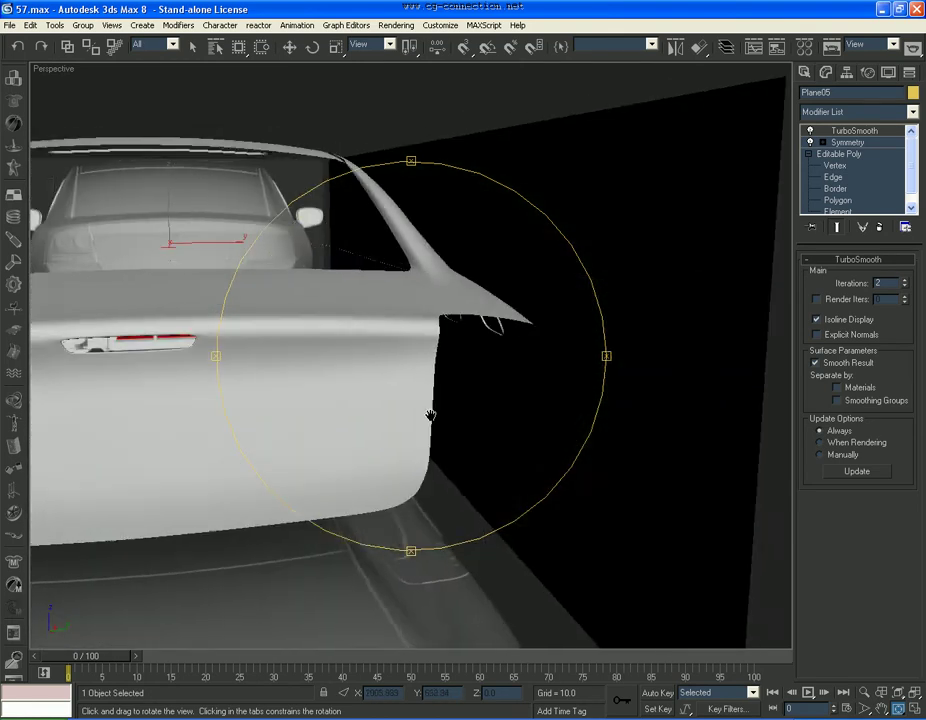
mouse_move(422, 415)
mouse_down()
mouse_move(316, 381)
mouse_move(281, 381)
mouse_move(500, 378)
mouse_move(508, 575)
mouse_move(471, 387)
mouse_move(411, 352)
mouse_move(448, 377)
mouse_move(486, 428)
mouse_move(525, 372)
mouse_move(511, 371)
mouse_move(523, 368)
mouse_move(457, 391)
mouse_move(473, 393)
mouse_move(464, 400)
mouse_up()
key(w)
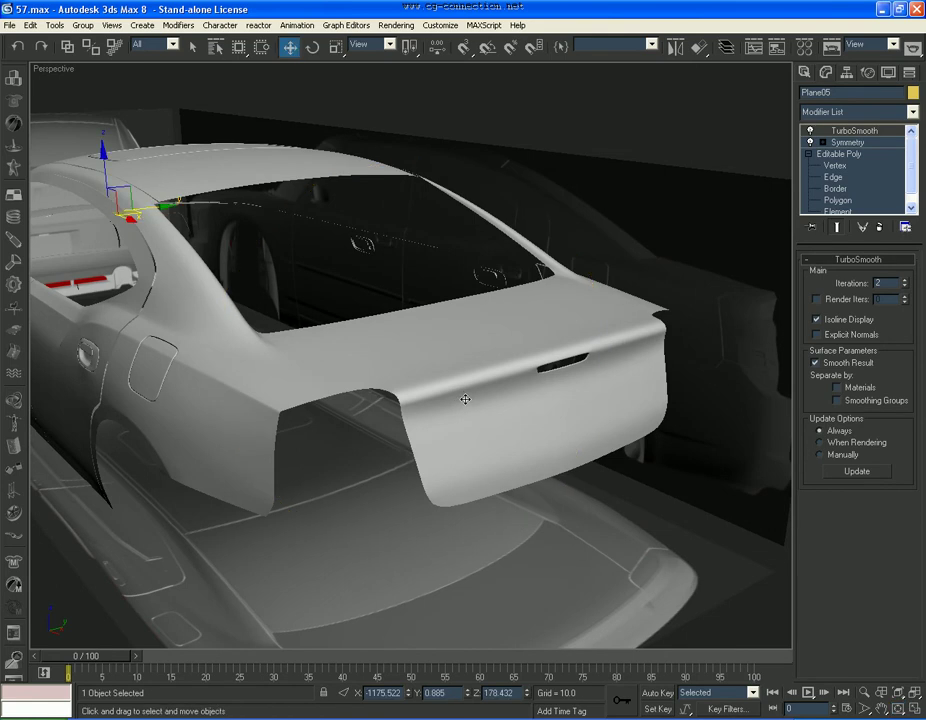
Step: Return to Border-level editing of the lid's Editable Poly
click(843, 189)
scroll(674, 403, up, 2)
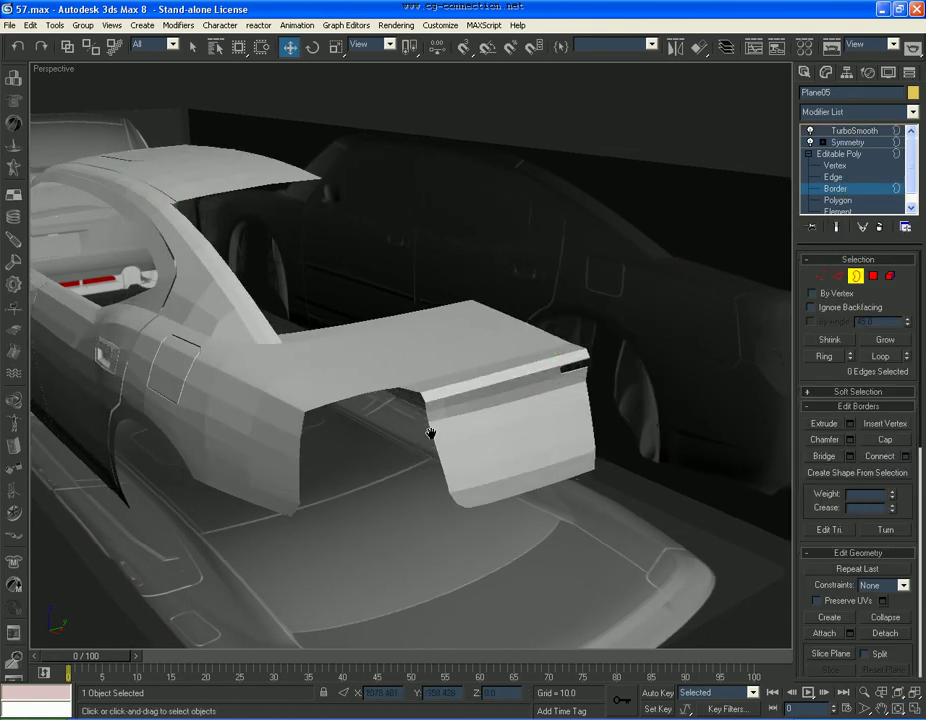
scroll(737, 458, up, 4)
click(898, 706)
Step: Select the three edges along the trunk lid's corner fold at Edge level
mouse_move(490, 397)
mouse_down()
mouse_move(310, 374)
mouse_move(531, 389)
mouse_move(474, 382)
mouse_up()
key(w)
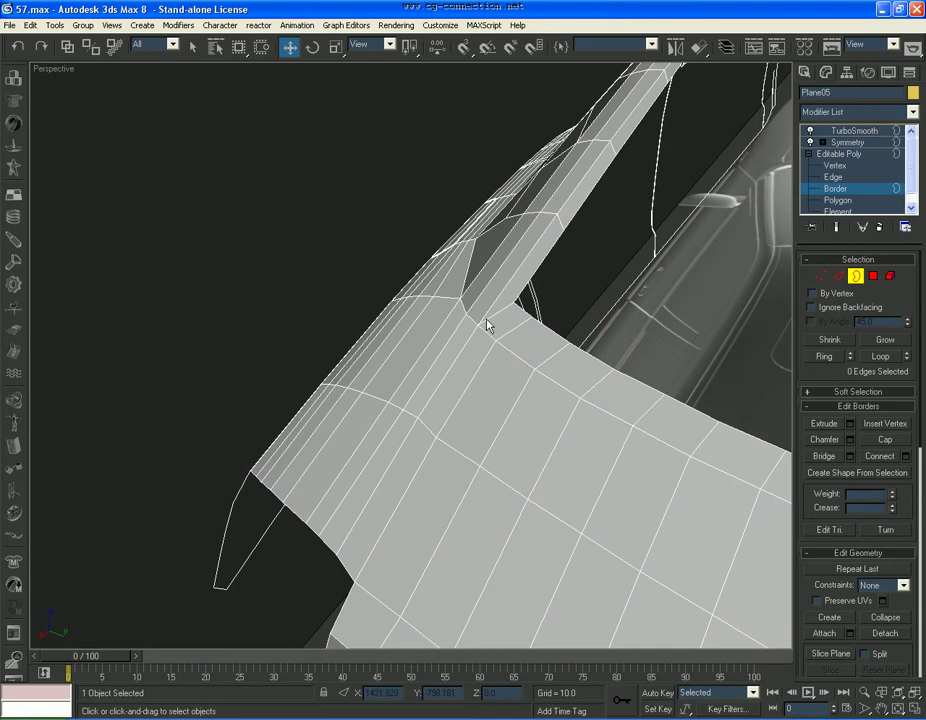
key(2)
click(490, 317)
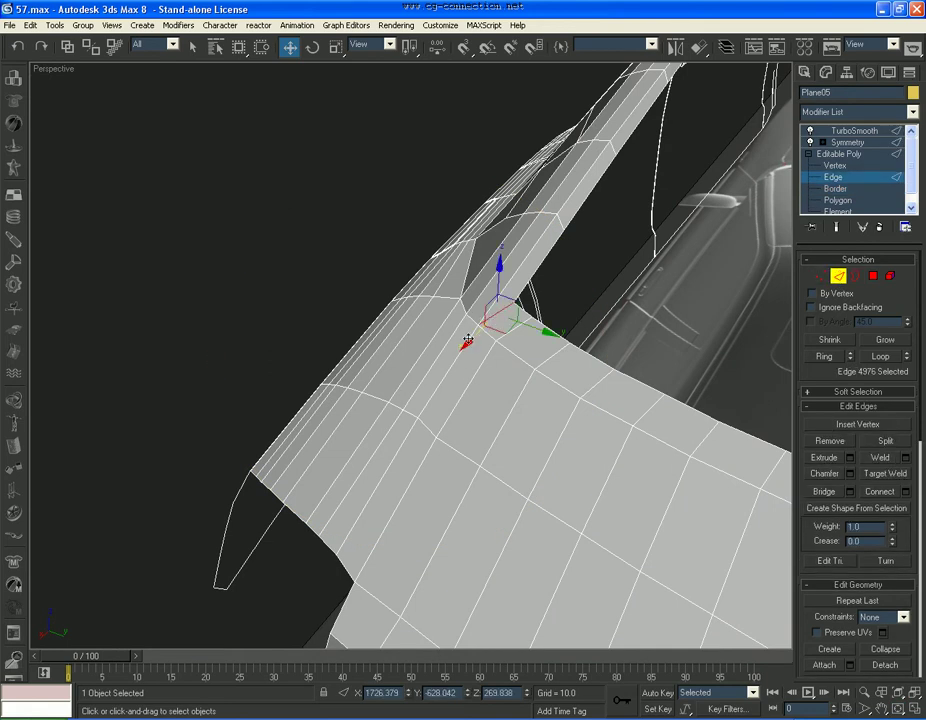
ctrl+click(380, 483)
alt+middle_drag(380, 483, 731, 367)
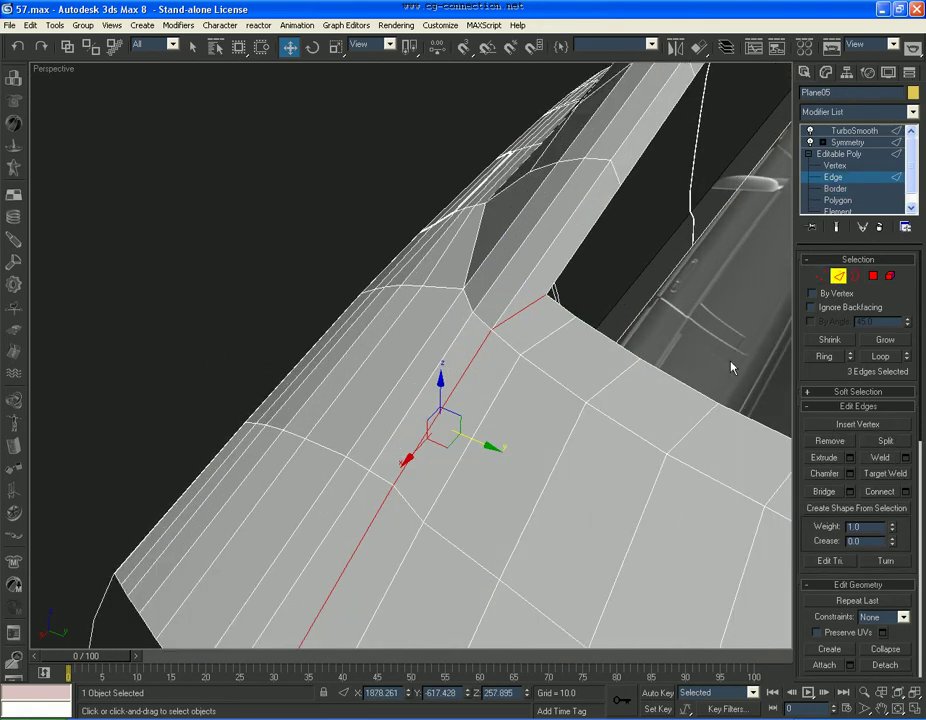
Step: Chamfer the fold edges by 0.5, enable Target Weld, then show the TurboSmoothed lid
click(850, 474)
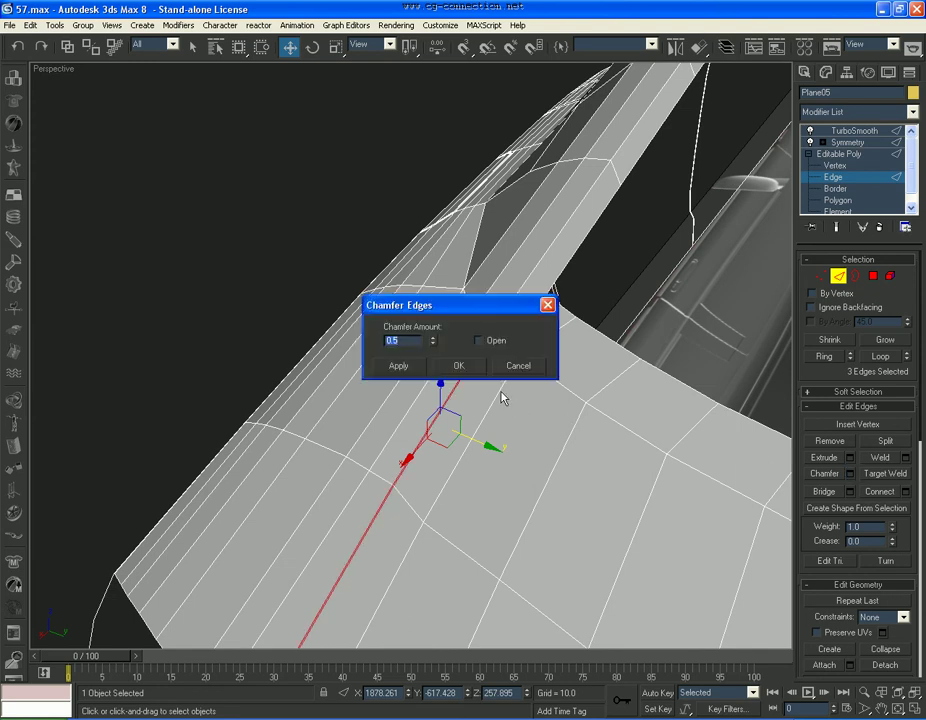
key(Return)
scroll(585, 315, up, 3)
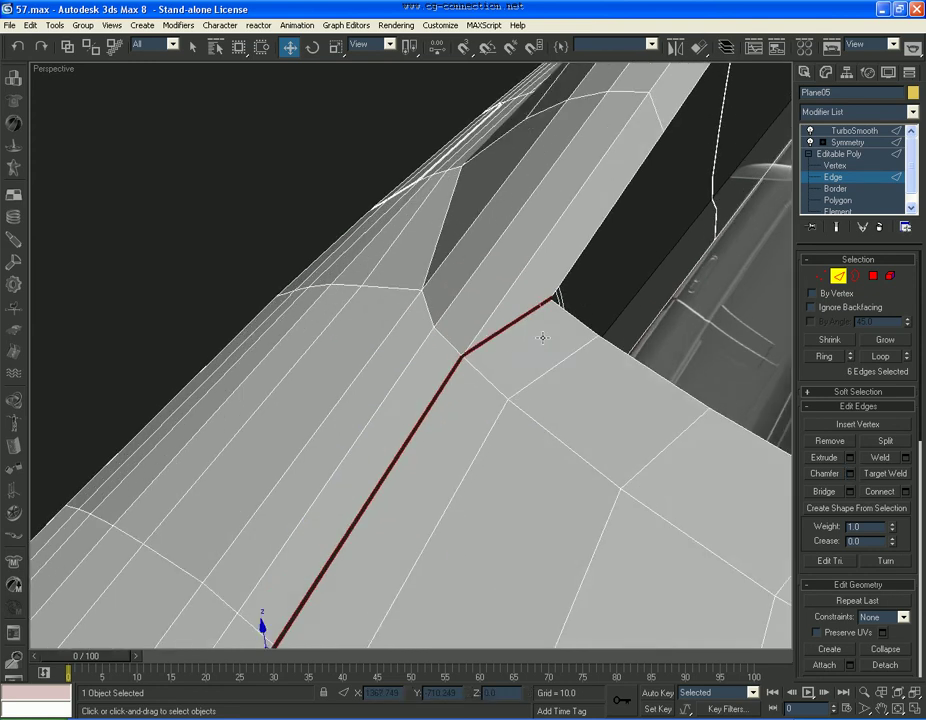
scroll(544, 335, up, 2)
click(820, 275)
click(886, 456)
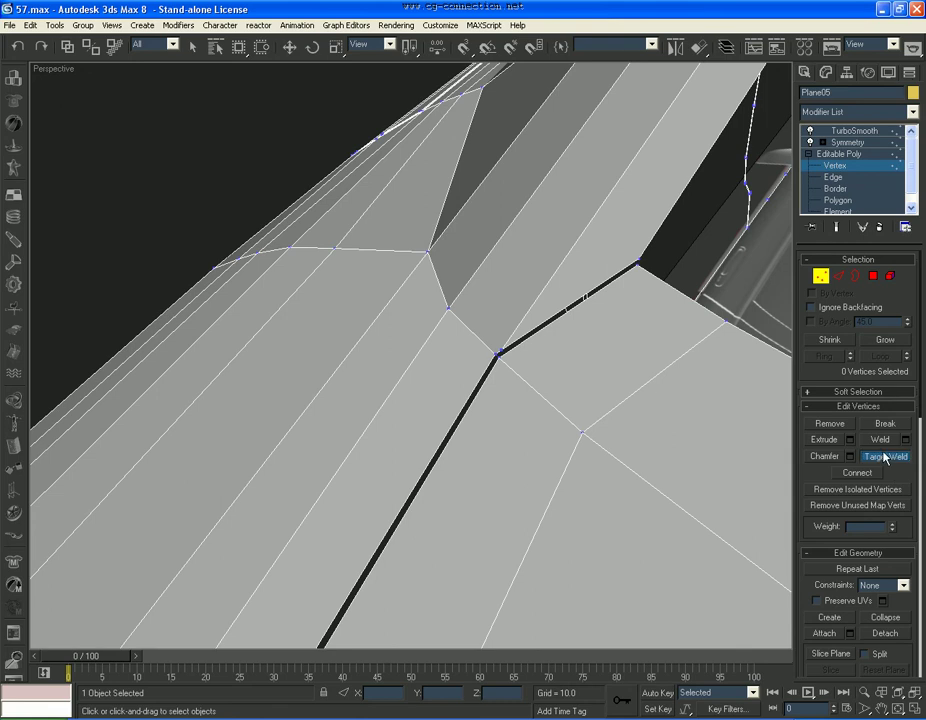
scroll(538, 389, up, 3)
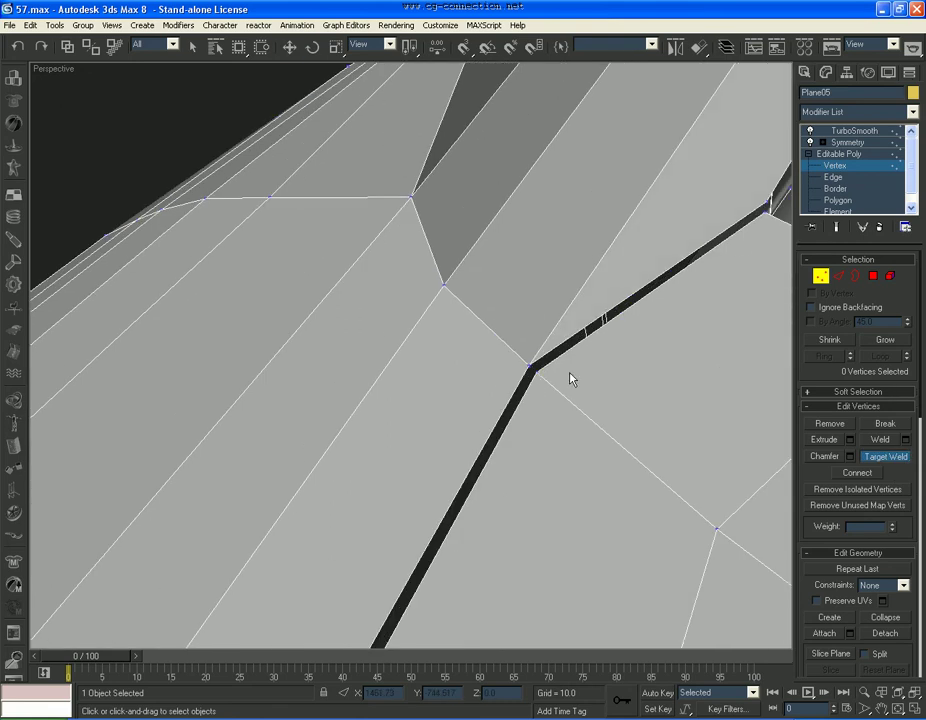
click(838, 154)
click(855, 131)
Step: Deselect the trunk lid and restore the four-viewport layout
key(w)
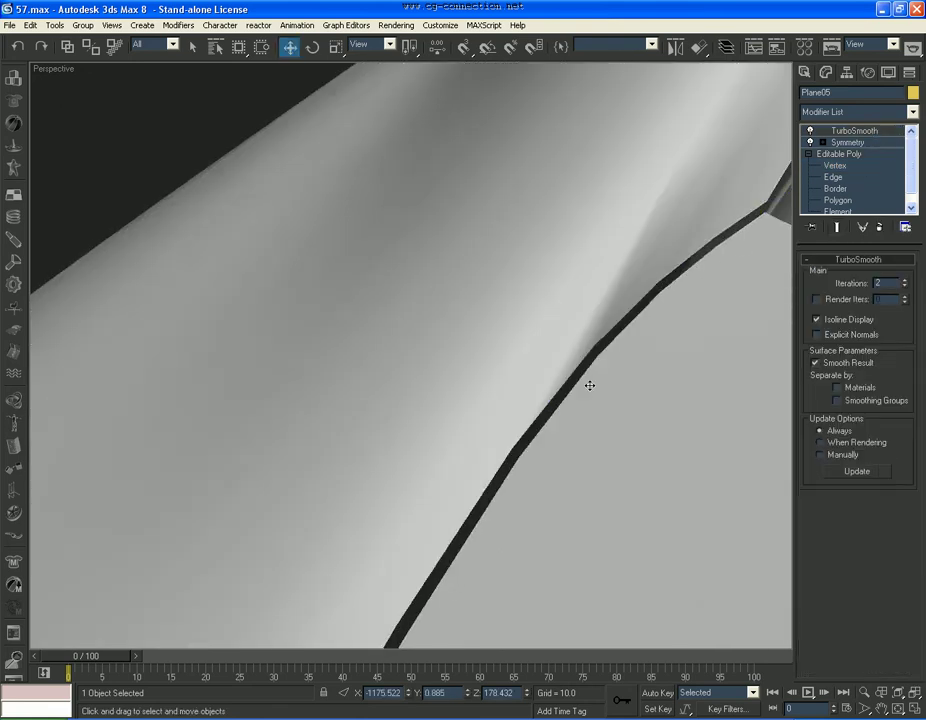
scroll(590, 385, down, 5)
click(318, 282)
key(alt+w)
Step: Orbit Perspective to the car's rear and compare it with the Charger reference photo
key(ctrl+r)
mouse_move(601, 530)
mouse_down()
mouse_move(688, 488)
mouse_move(601, 498)
mouse_move(641, 527)
mouse_up()
key(w)
mouse_move(641, 527)
alt+middle_down()
mouse_move(657, 548)
mouse_move(600, 535)
alt+middle_up()
scroll(258, 521, down, 6)
scroll(279, 530, down, 2)
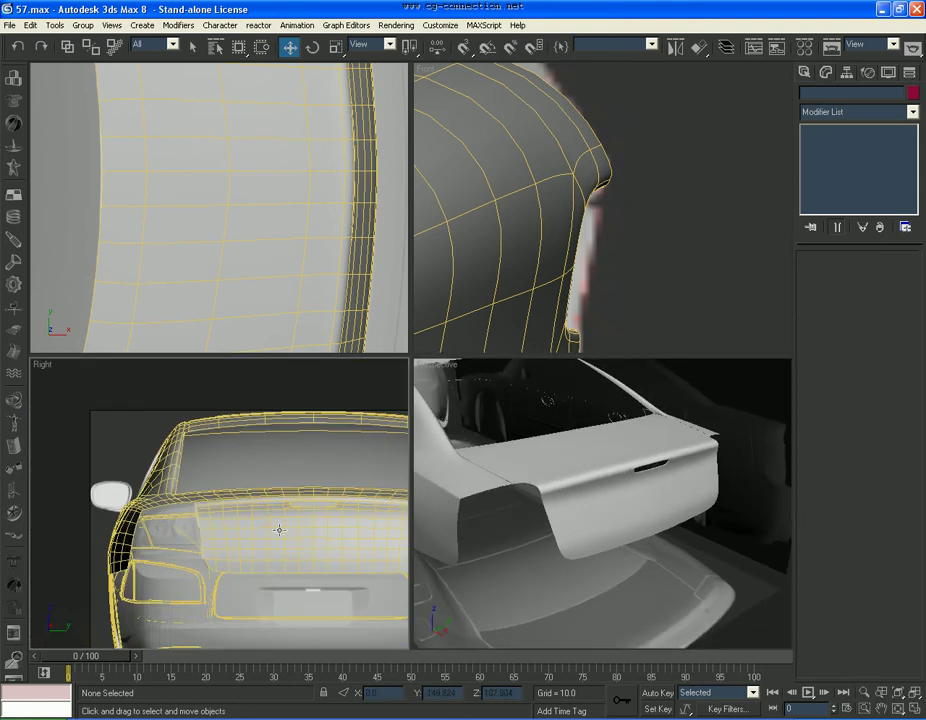
key(alt+Tab)
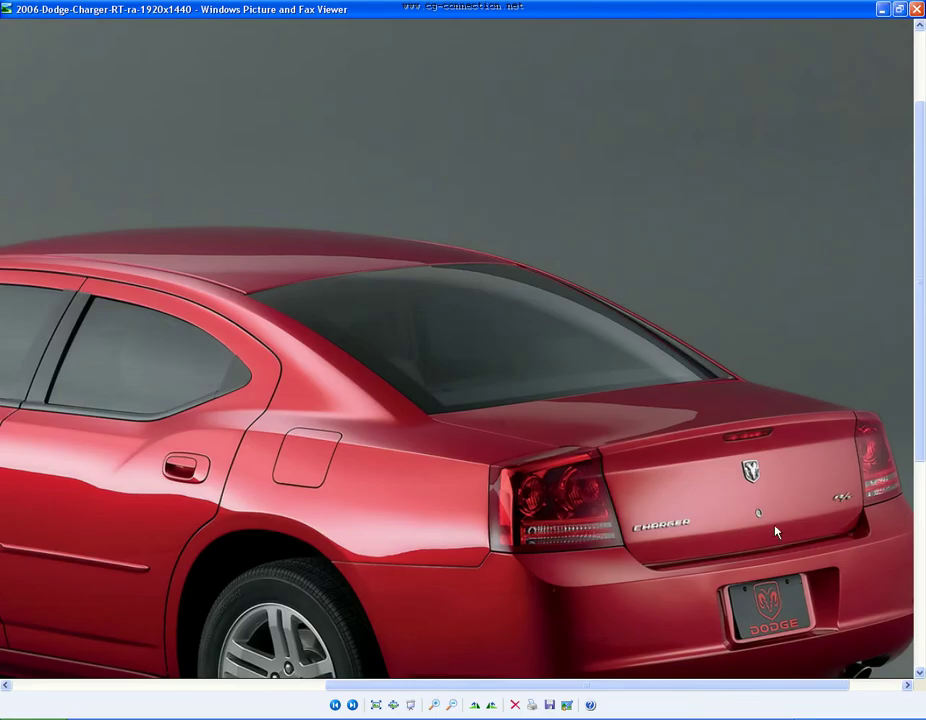
key(alt+Tab)
key(alt+Tab)
key(alt+Tab)
Step: Select the trunk lid and make it see-through with Alt+X
click(272, 579)
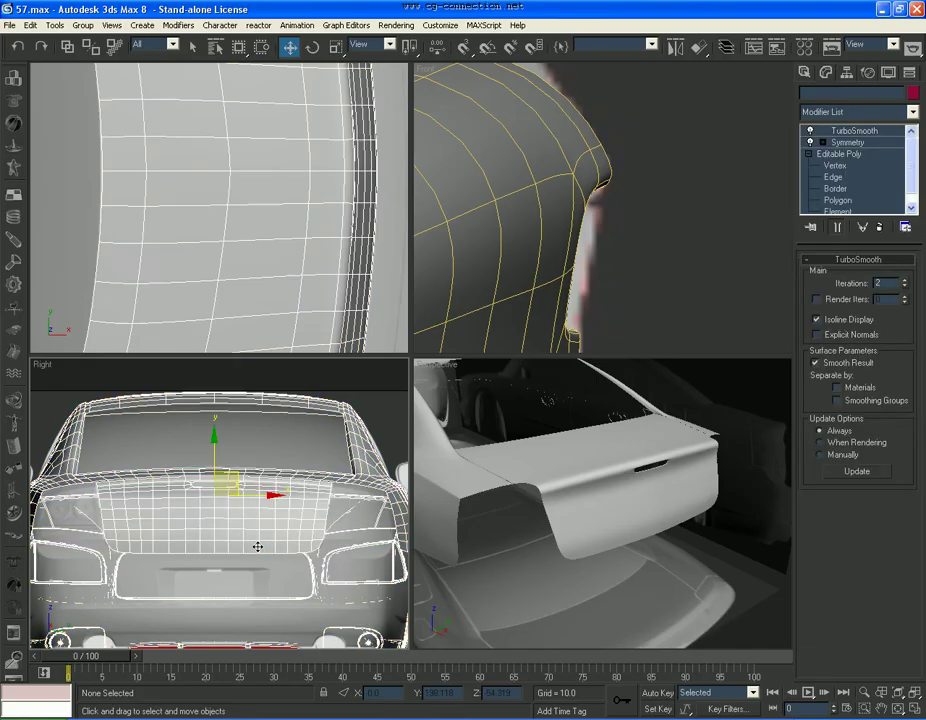
scroll(252, 545, up, 3)
key(alt+x)
scroll(252, 545, up, 2)
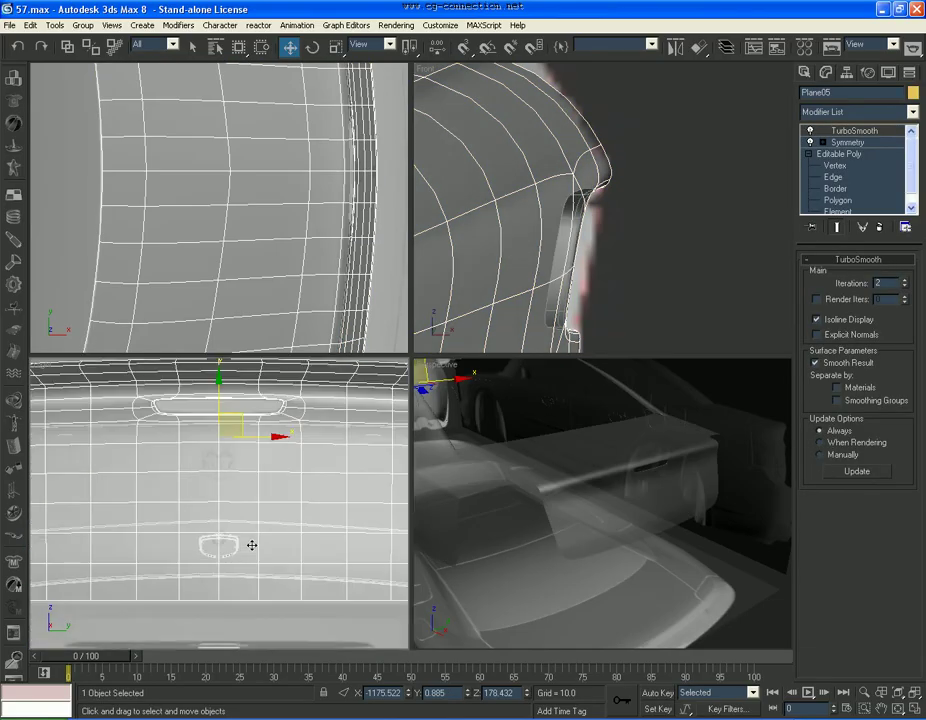
scroll(258, 544, up, 2)
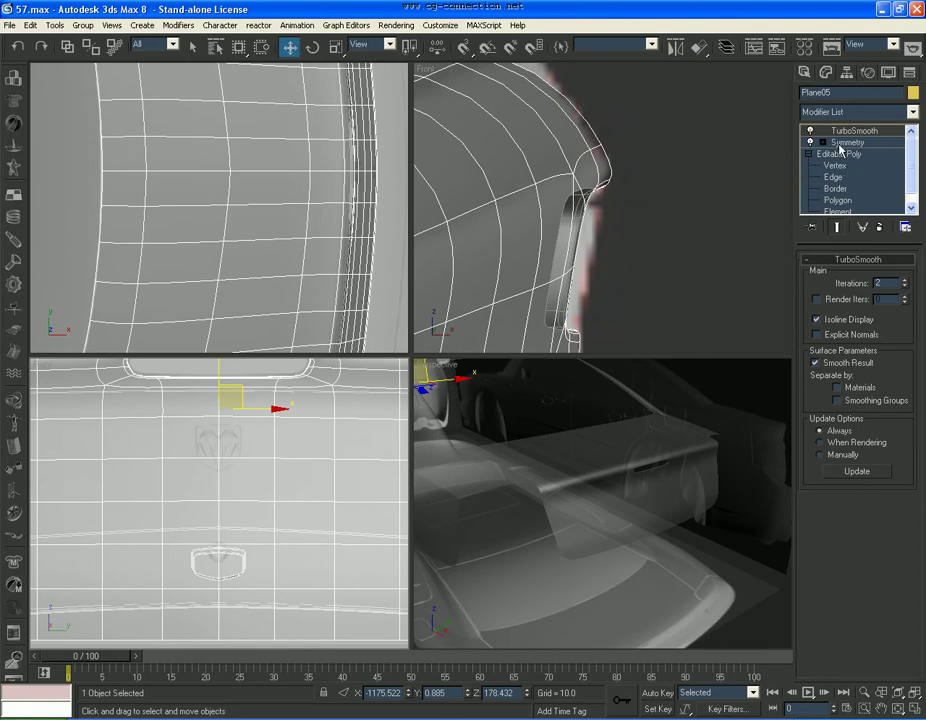
Step: Draw a circle spline of radius 11.876 centred on the trunk badge
click(804, 73)
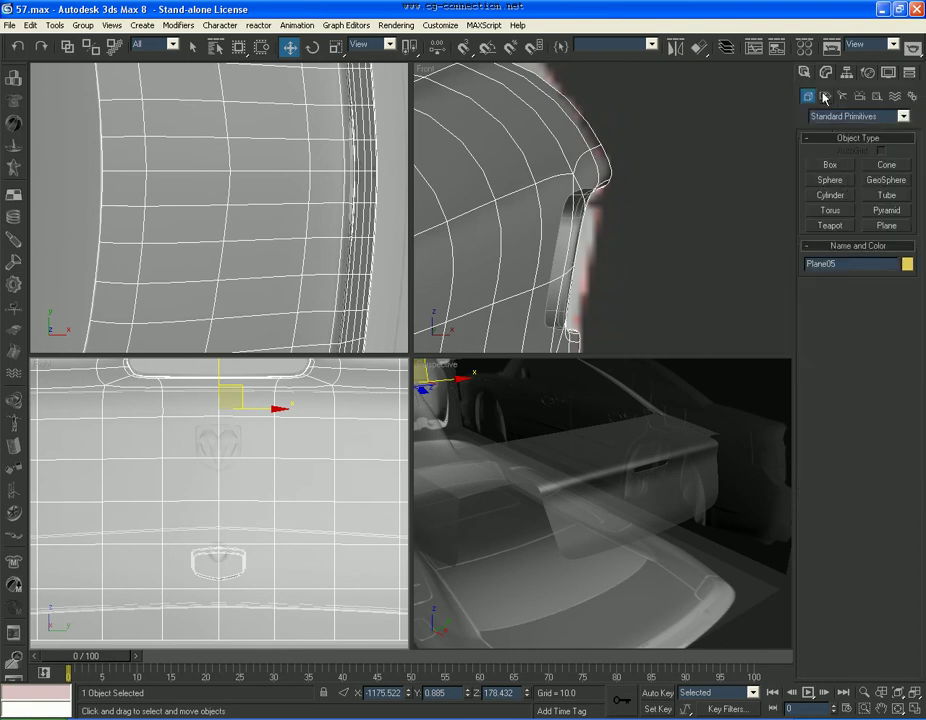
click(825, 97)
click(830, 191)
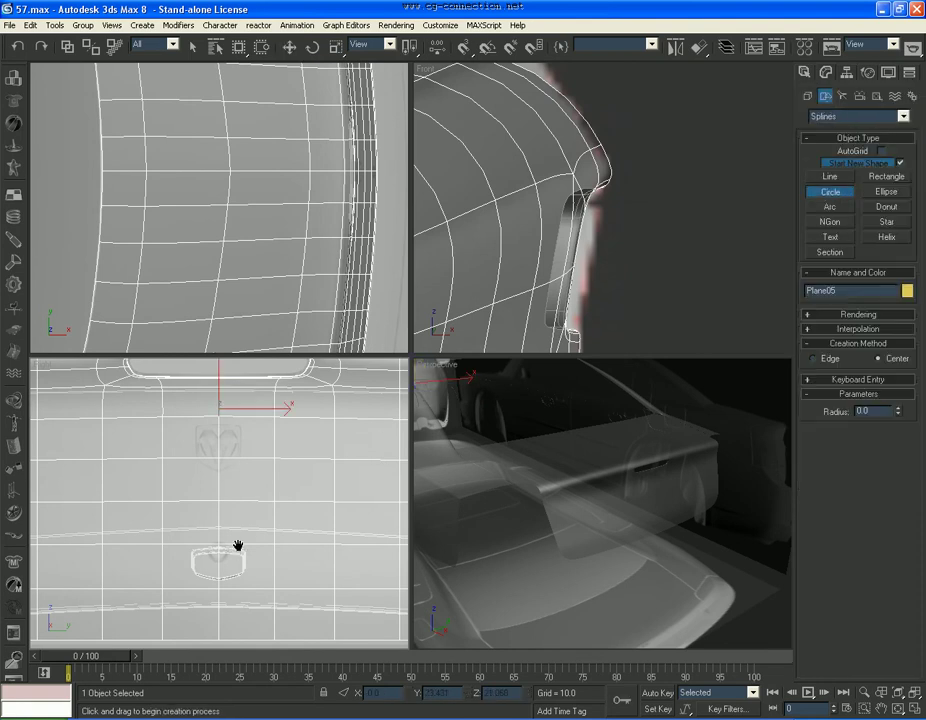
scroll(240, 507, up, 2)
scroll(238, 512, up, 2)
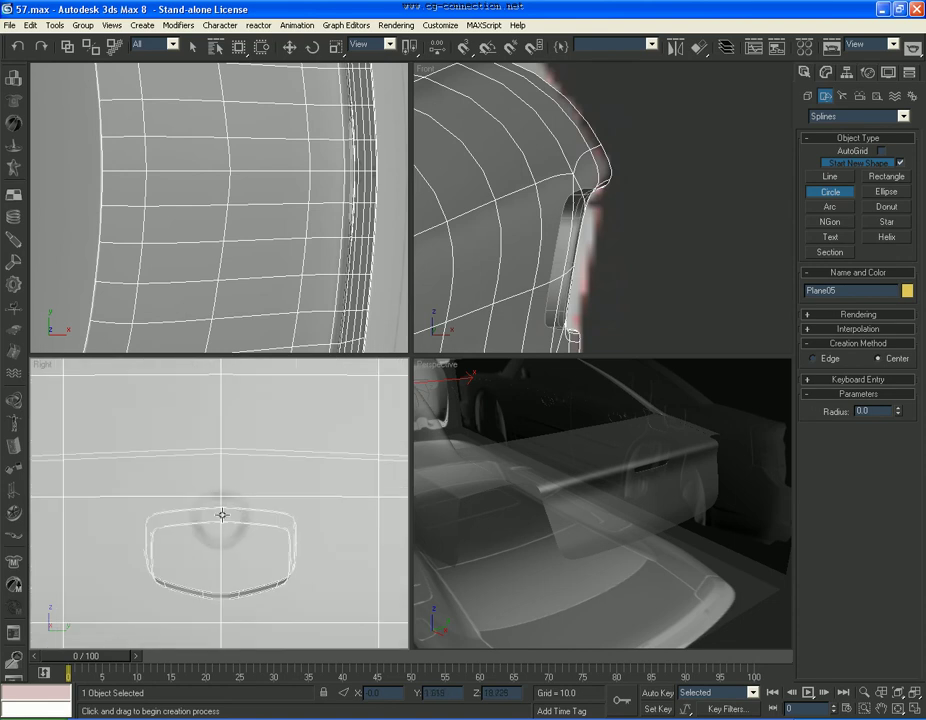
mouse_move(221, 516)
mouse_down()
mouse_move(229, 489)
mouse_move(231, 541)
mouse_up()
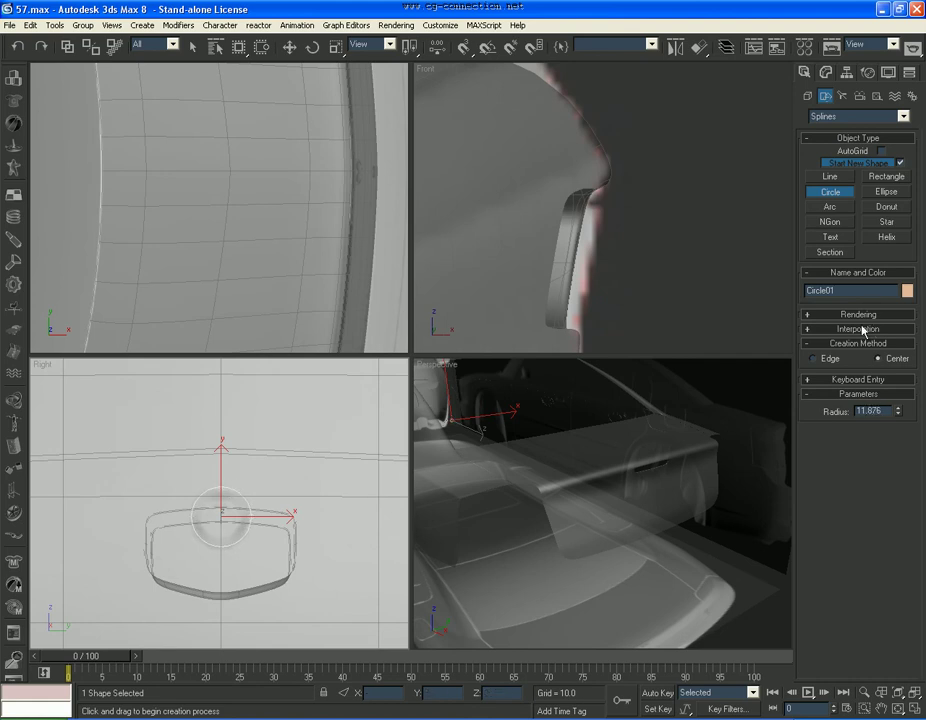
Step: Set the circle's Interpolation Steps to 1, exit circle creation, and reselect the lid mesh
click(859, 329)
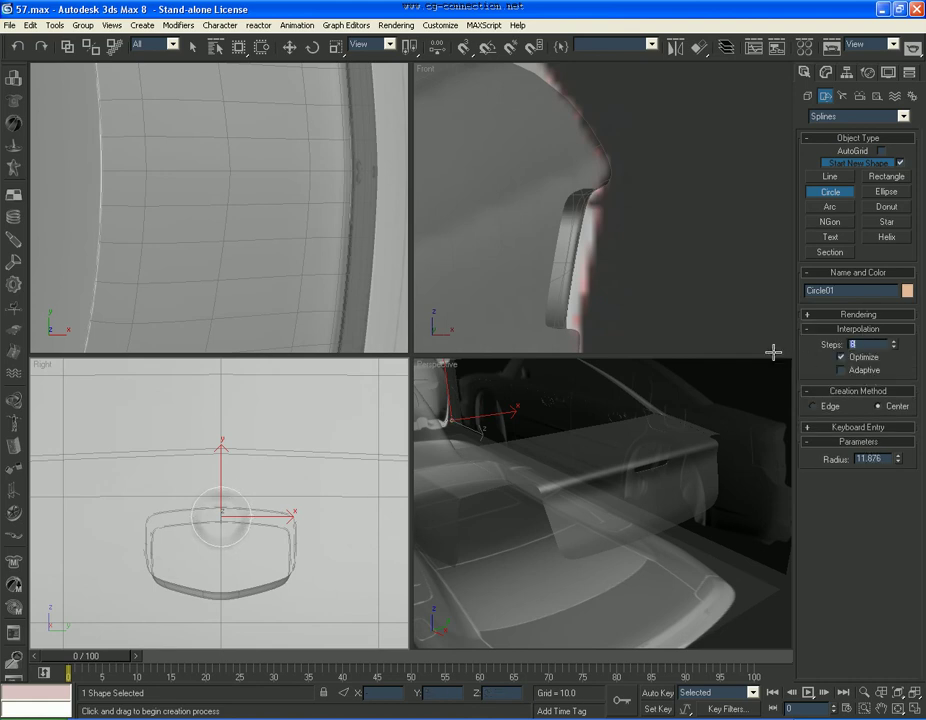
text(0)
key(Return)
text(1)
key(Return)
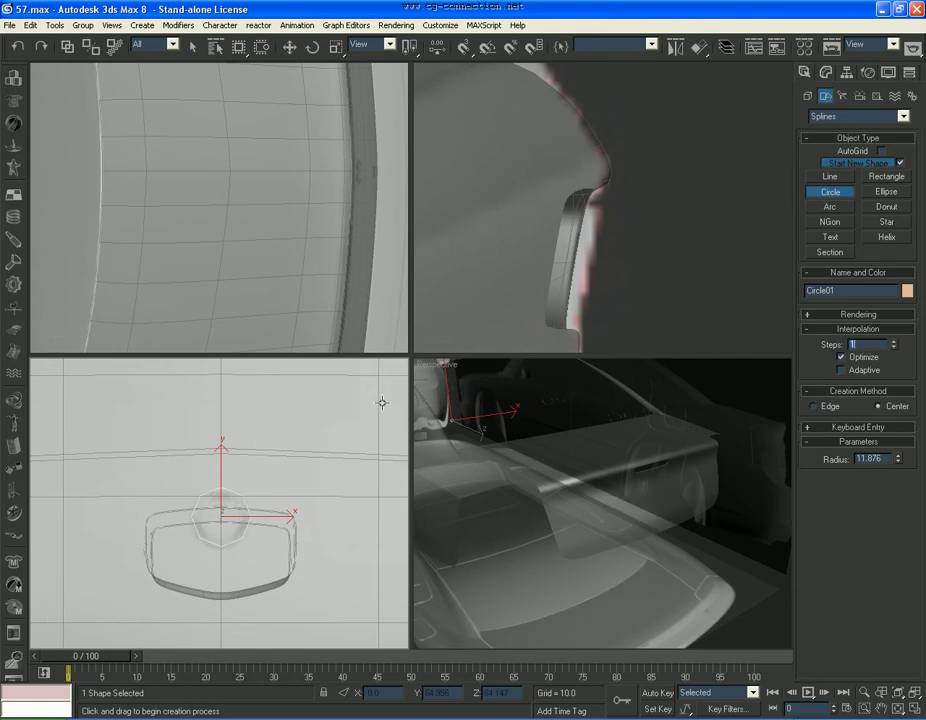
key(w)
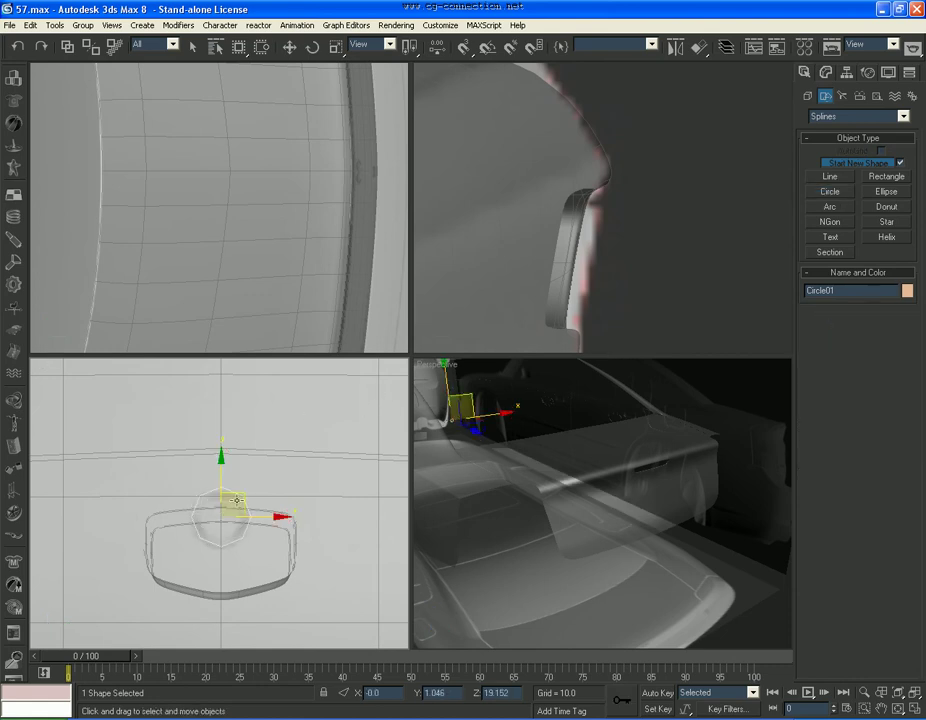
click(286, 479)
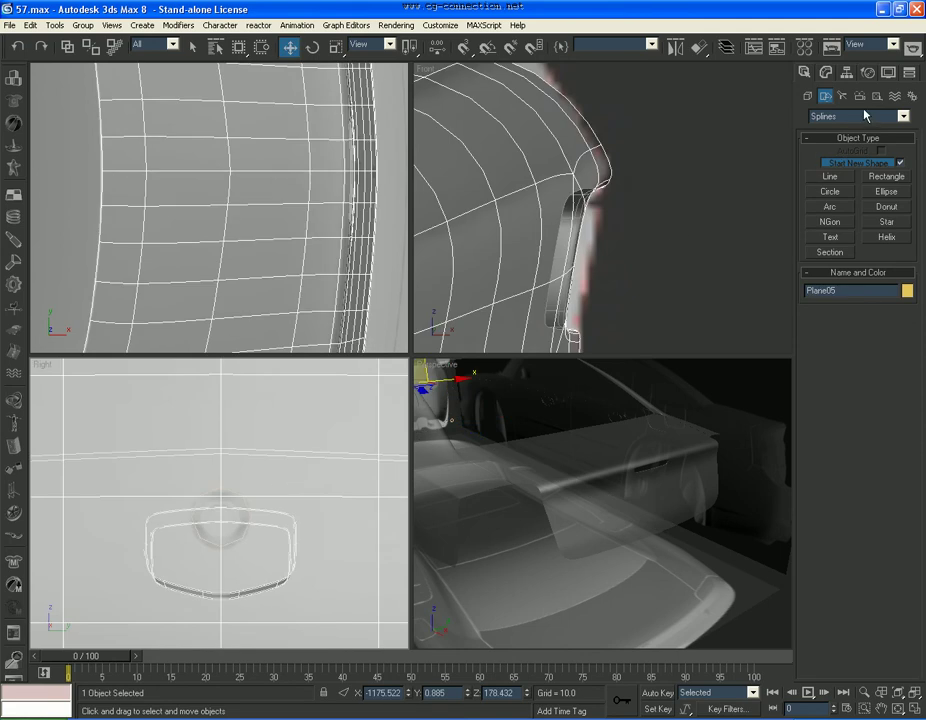
Step: Enter the lid's Editable Poly Vertex level, briefly starting and cancelling the Cut tool
click(826, 73)
click(835, 154)
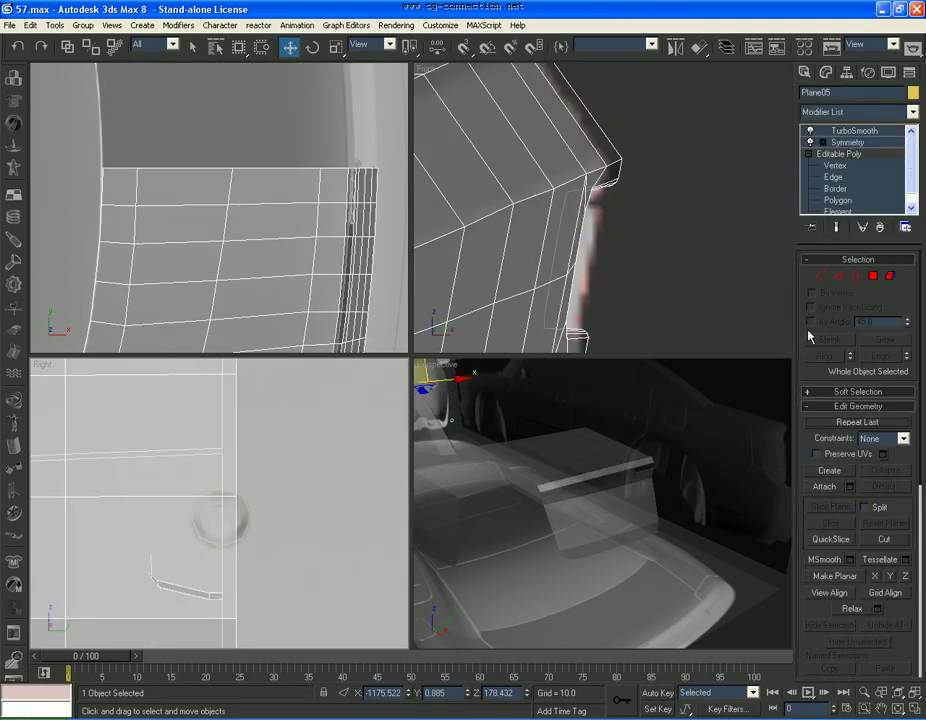
click(820, 277)
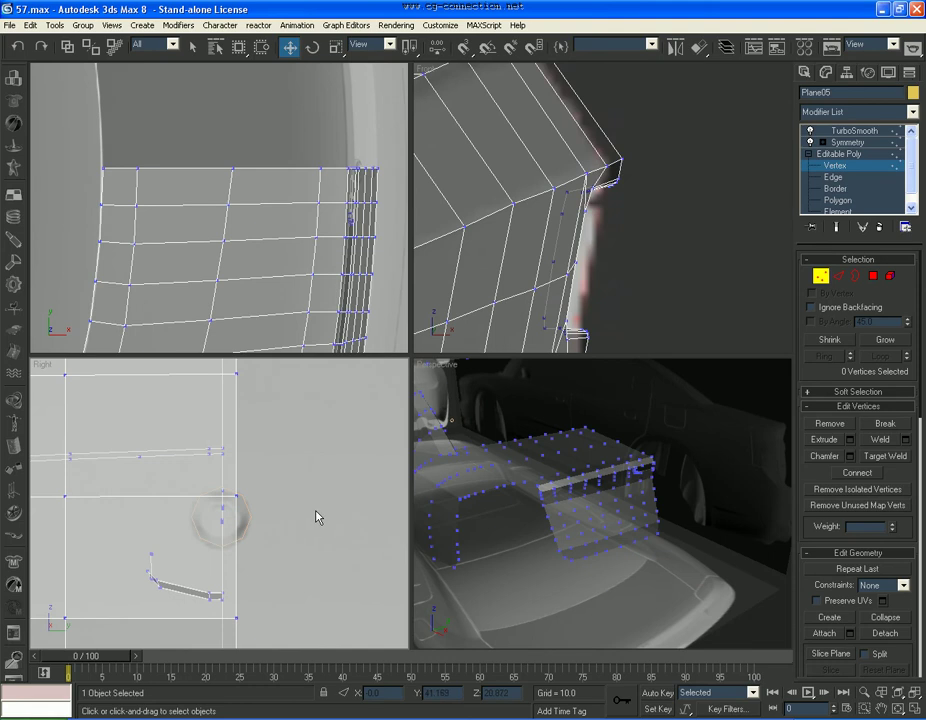
scroll(911, 622, down, 2)
click(885, 628)
scroll(248, 565, up, 3)
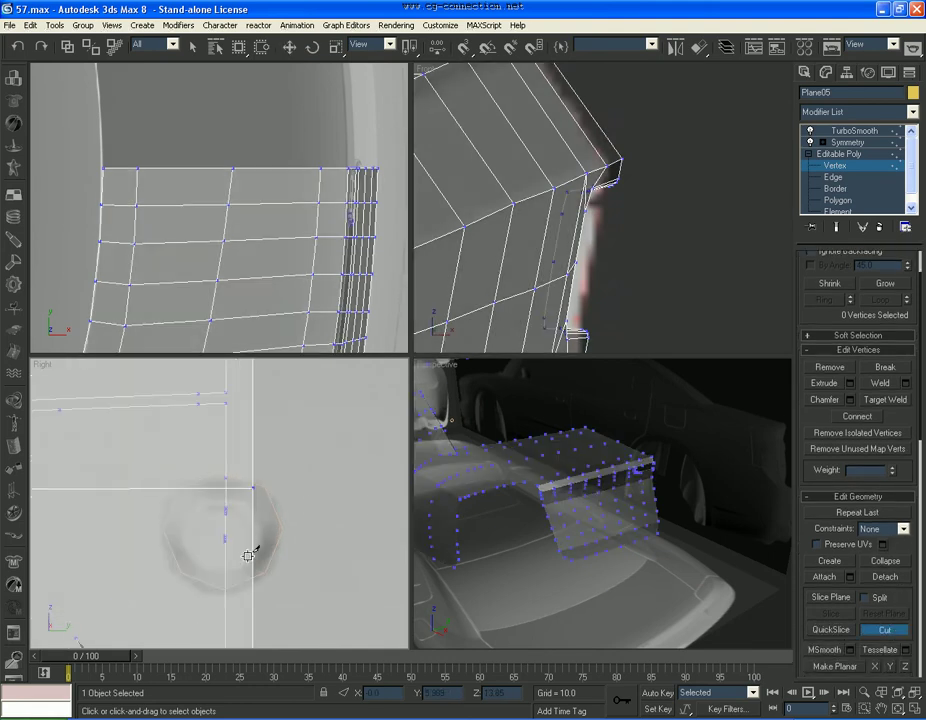
scroll(254, 506, down, 3)
scroll(250, 560, down, 2)
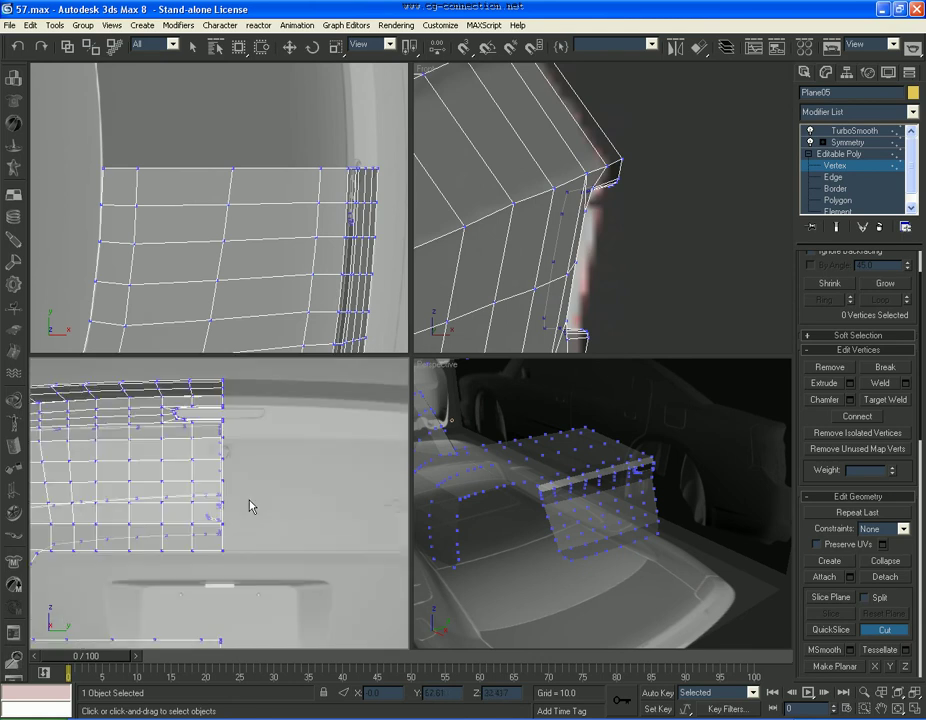
right_click(243, 427)
scroll(285, 293, down, 2)
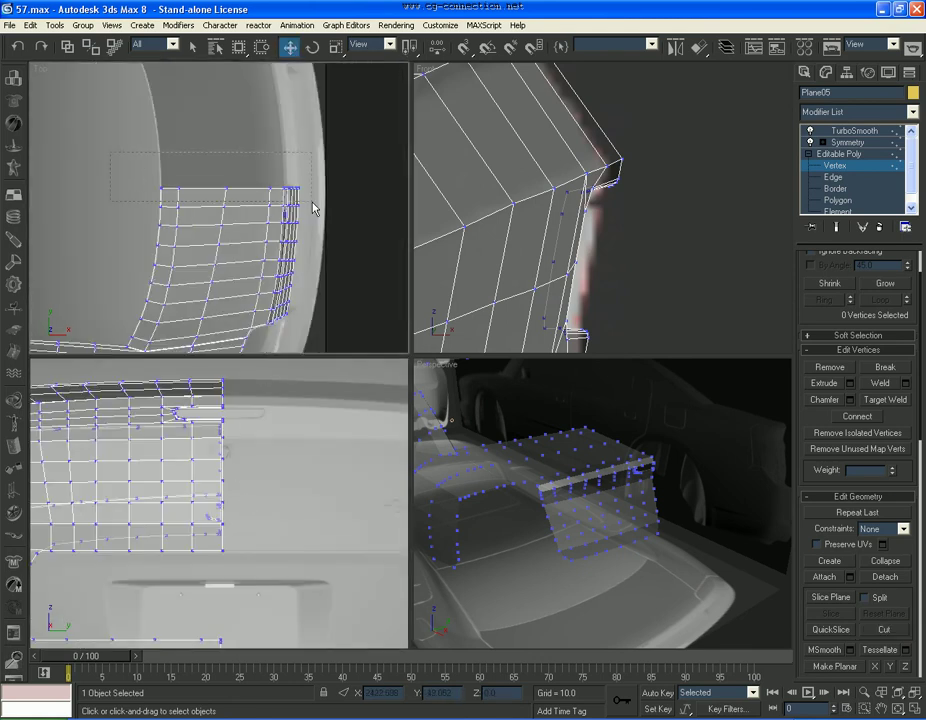
Step: Select the row of 23 lid-edge vertices and shift them slightly along X
drag(313, 208, 313, 208)
scroll(285, 533, up, 3)
scroll(285, 533, up, 2)
scroll(276, 497, up, 2)
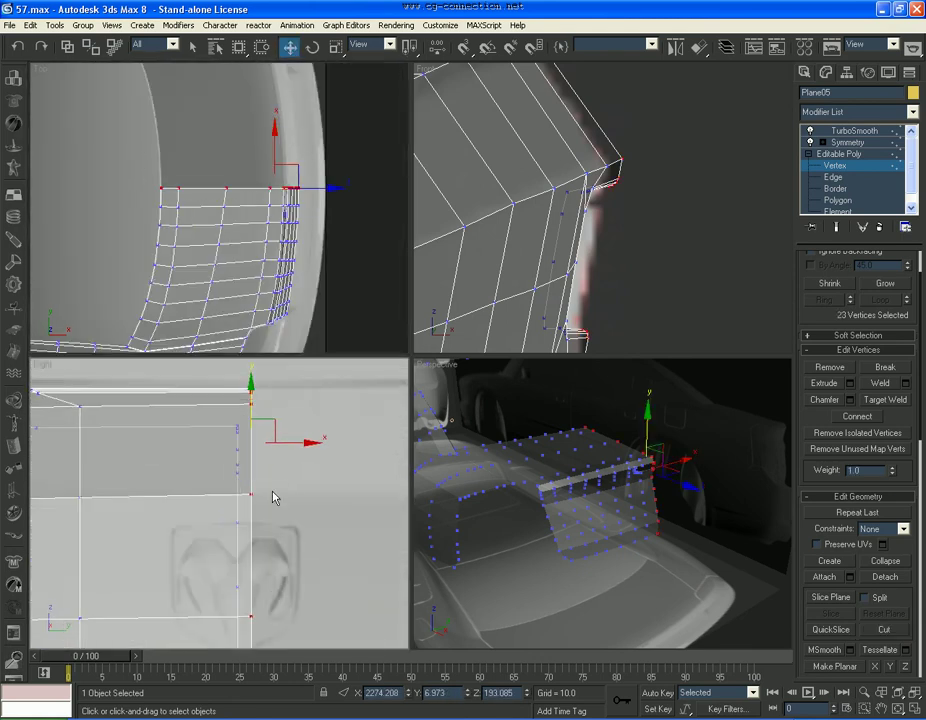
drag(300, 440, 280, 435)
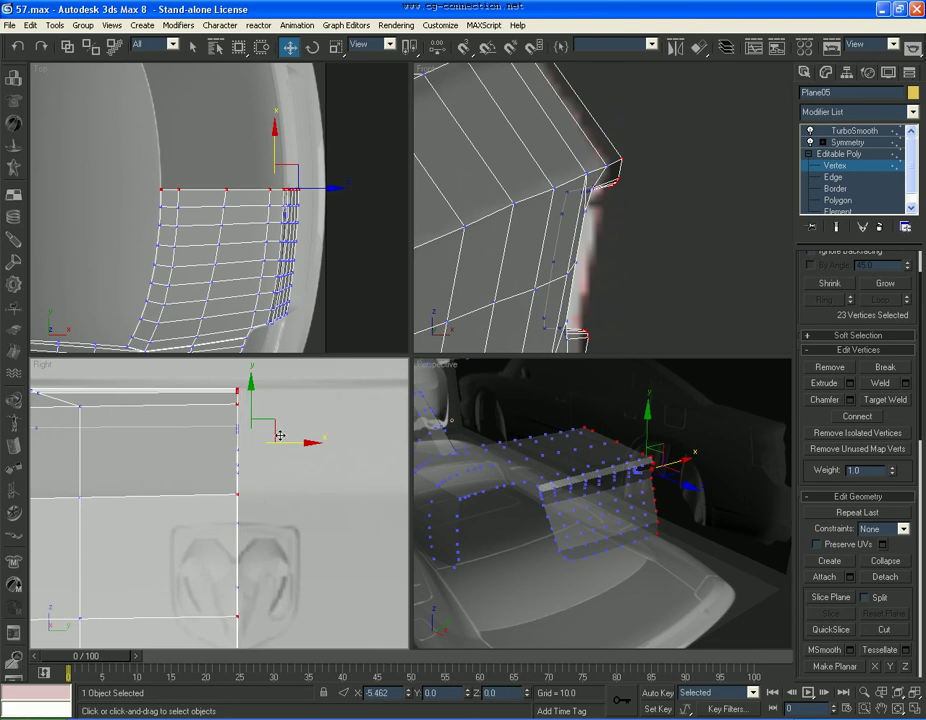
right_click(765, 384)
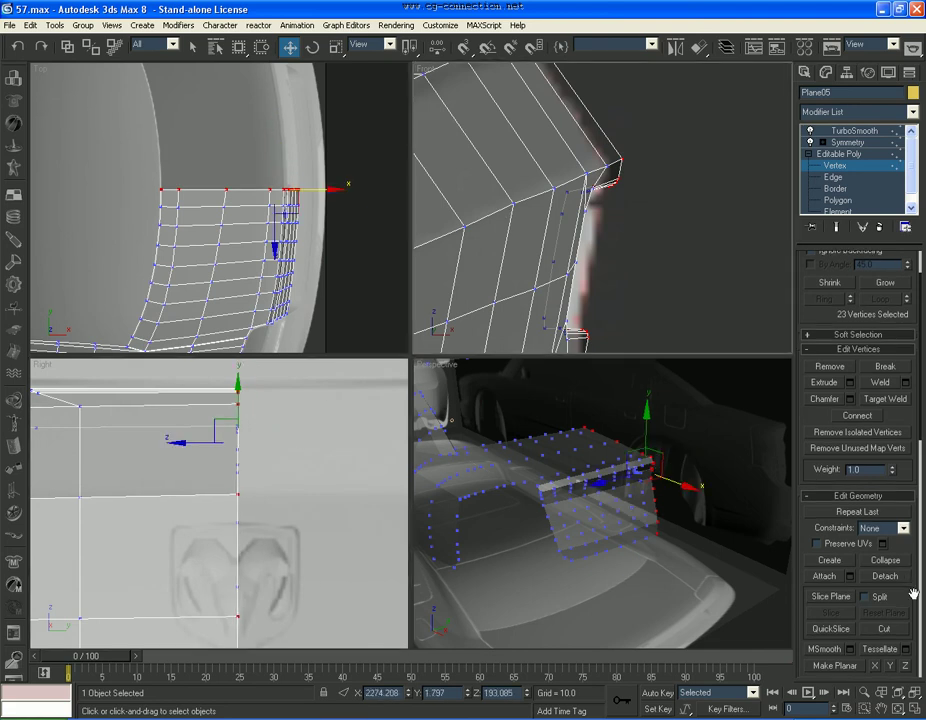
scroll(912, 594, down, 3)
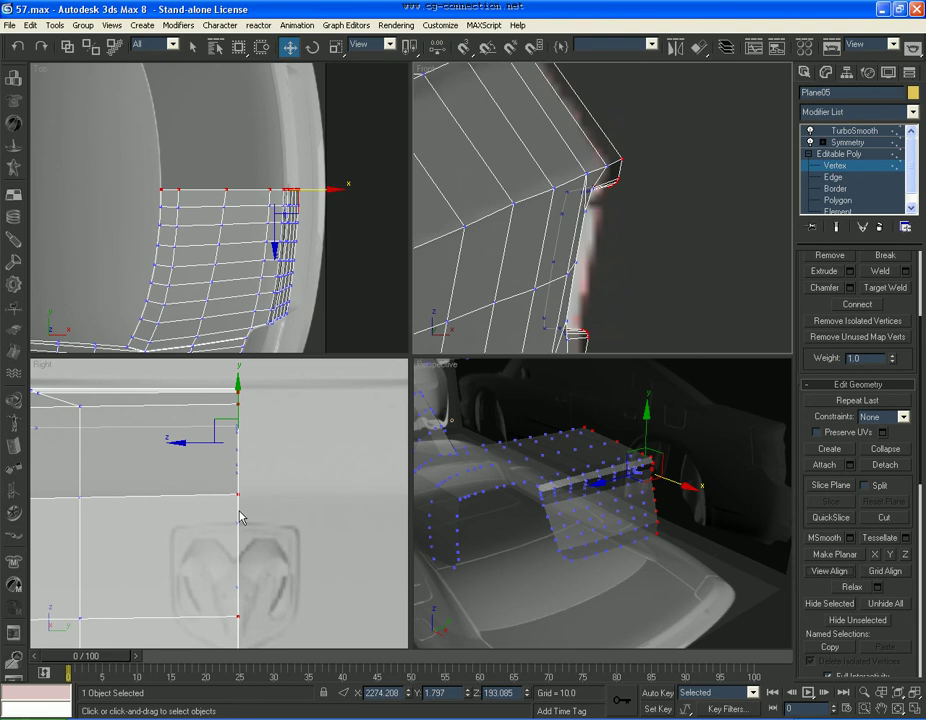
click(279, 521)
Step: Preview the TurboSmoothed lid and pan across the trunk in Perspective
scroll(265, 568, down, 3)
scroll(254, 461, up, 2)
scroll(279, 558, up, 1)
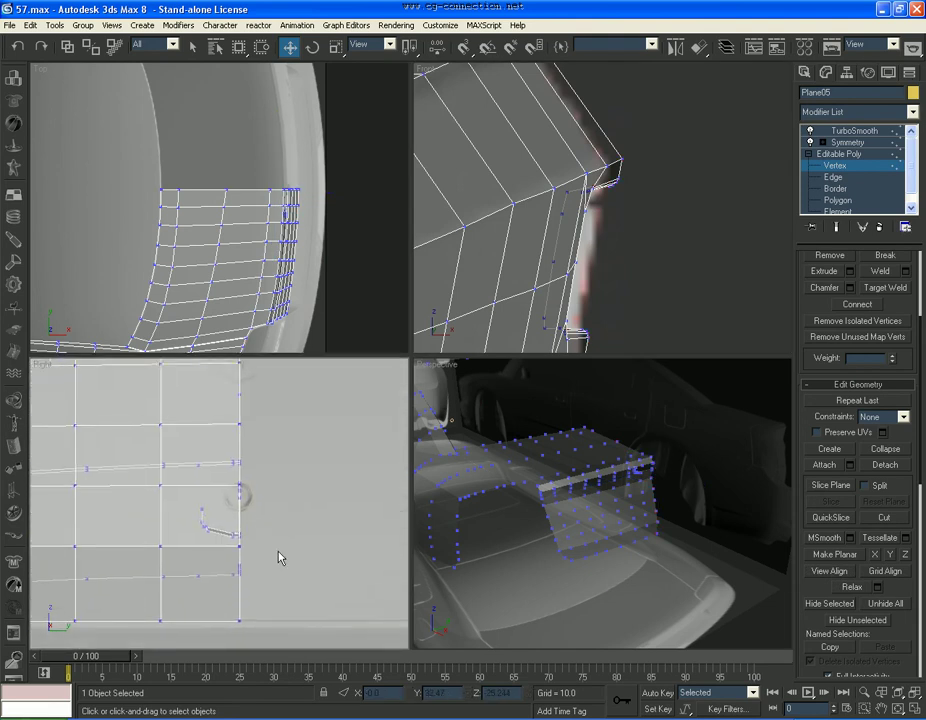
scroll(218, 504, up, 3)
click(855, 131)
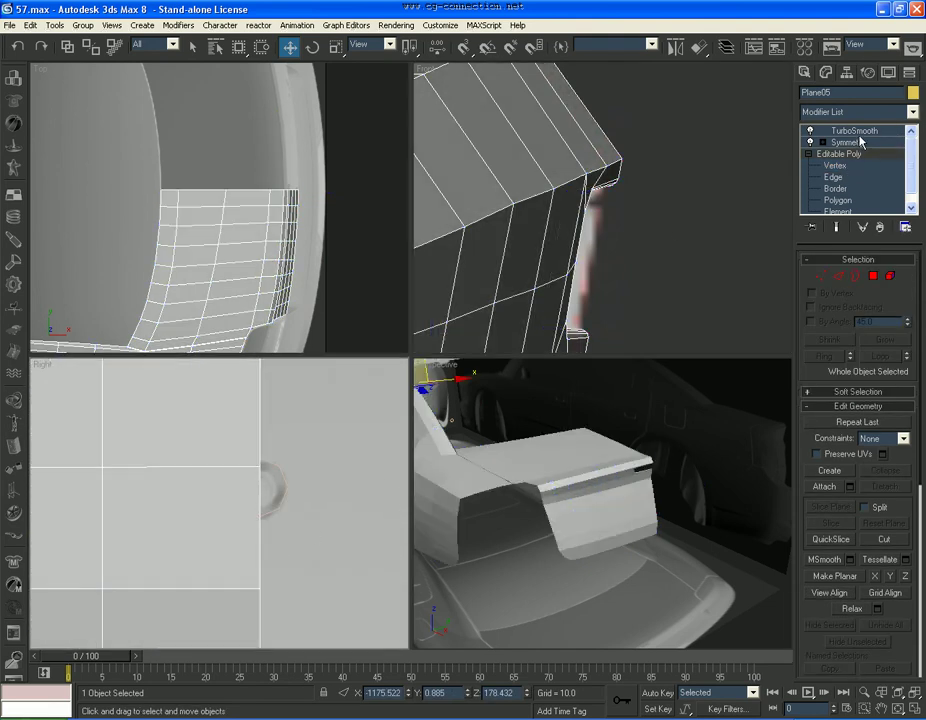
scroll(676, 524, up, 2)
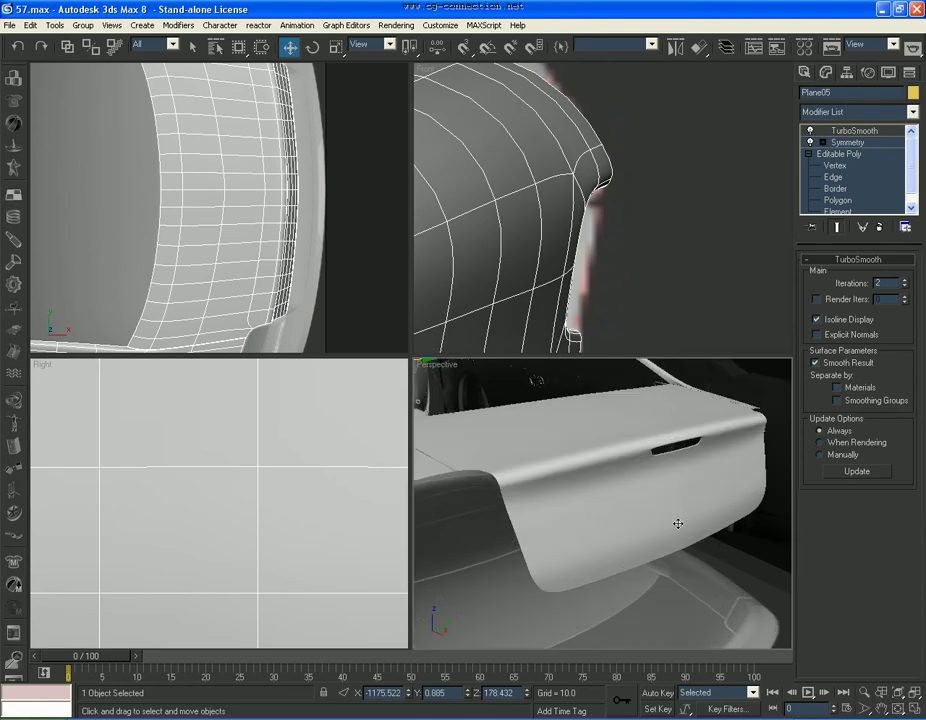
scroll(674, 527, up, 1)
scroll(672, 530, up, 2)
mouse_move(672, 530)
middle_down()
mouse_move(680, 633)
mouse_move(666, 523)
middle_up()
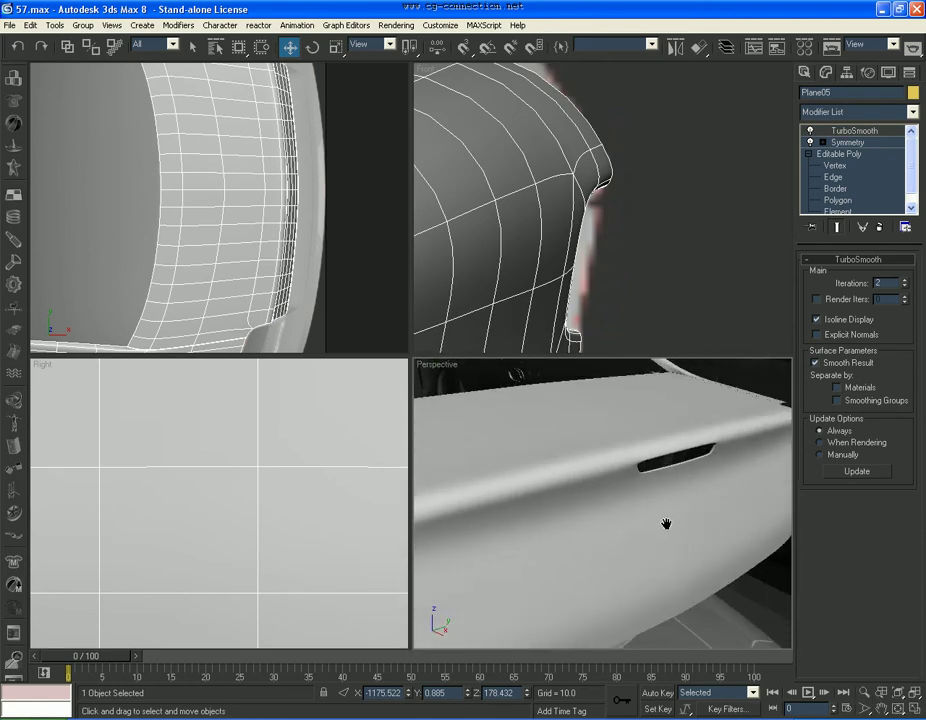
Step: Cut an octagonal loop into the trunk lid around the emblem circle outline
click(834, 165)
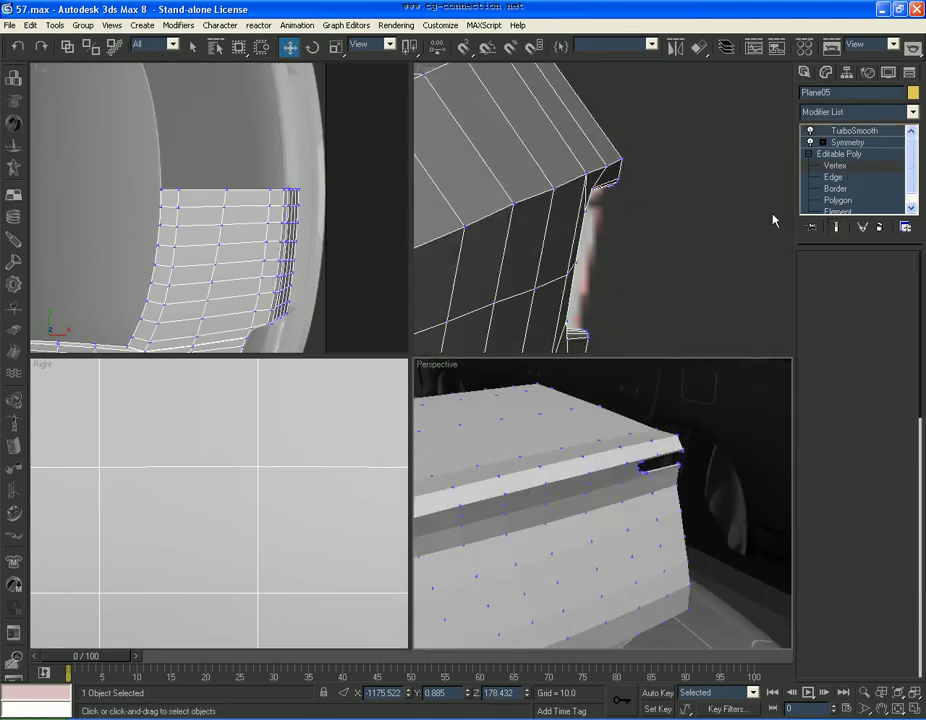
scroll(260, 550, up, 2)
scroll(269, 533, up, 3)
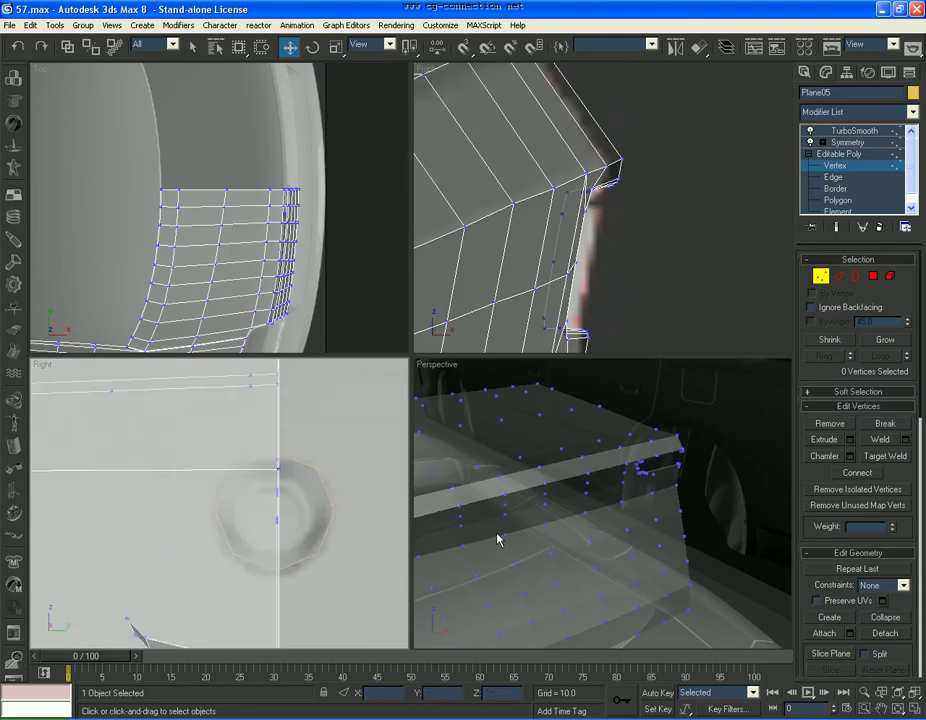
scroll(886, 624, down, 2)
click(884, 635)
scroll(234, 444, up, 1)
scroll(287, 478, up, 2)
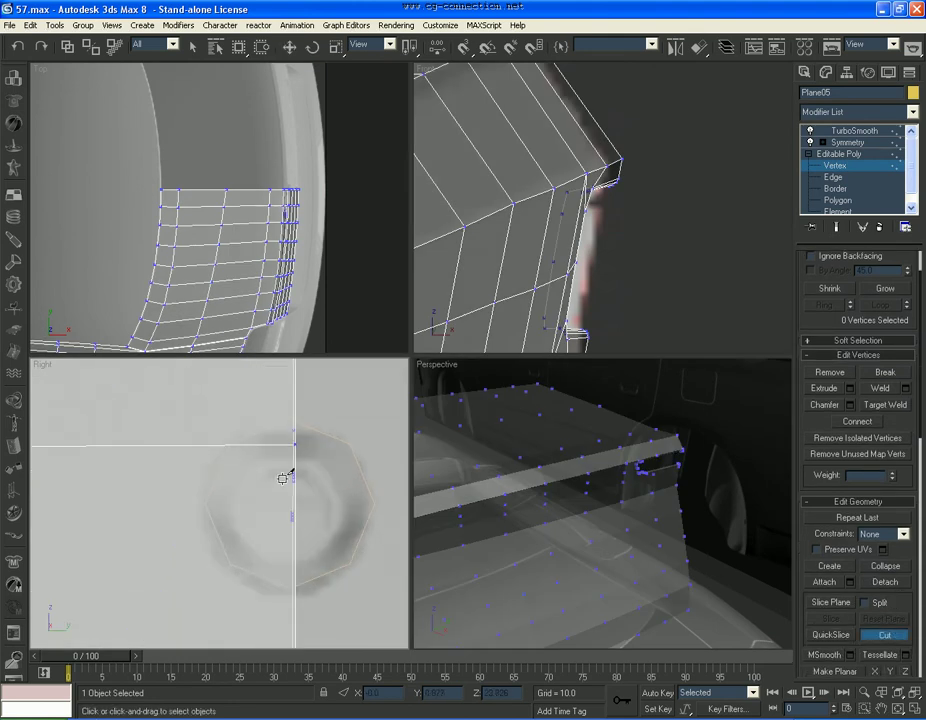
click(295, 416)
click(228, 445)
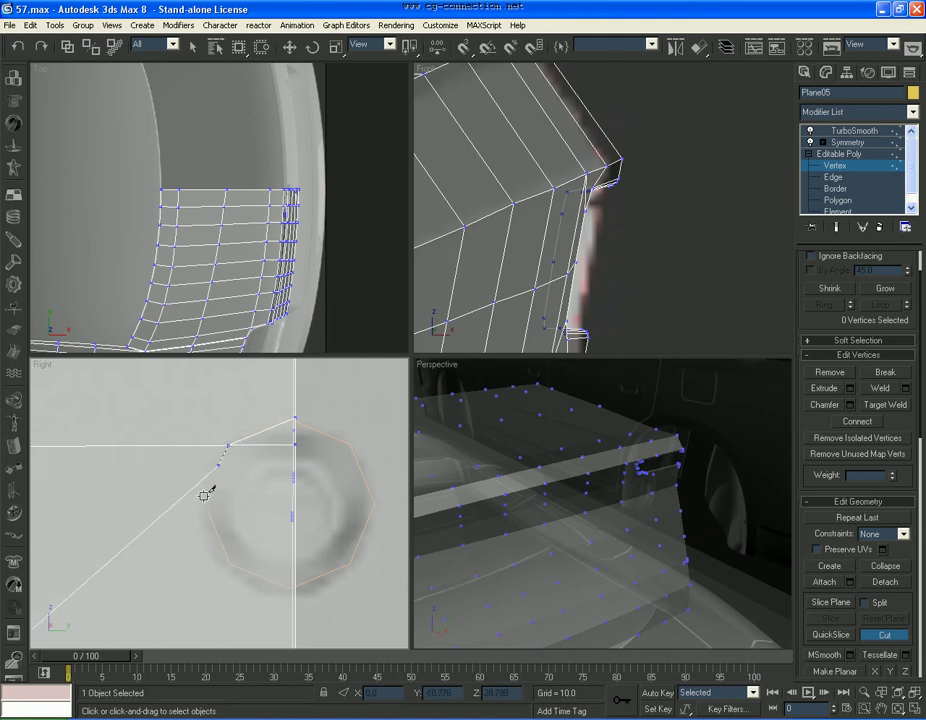
click(204, 503)
click(228, 563)
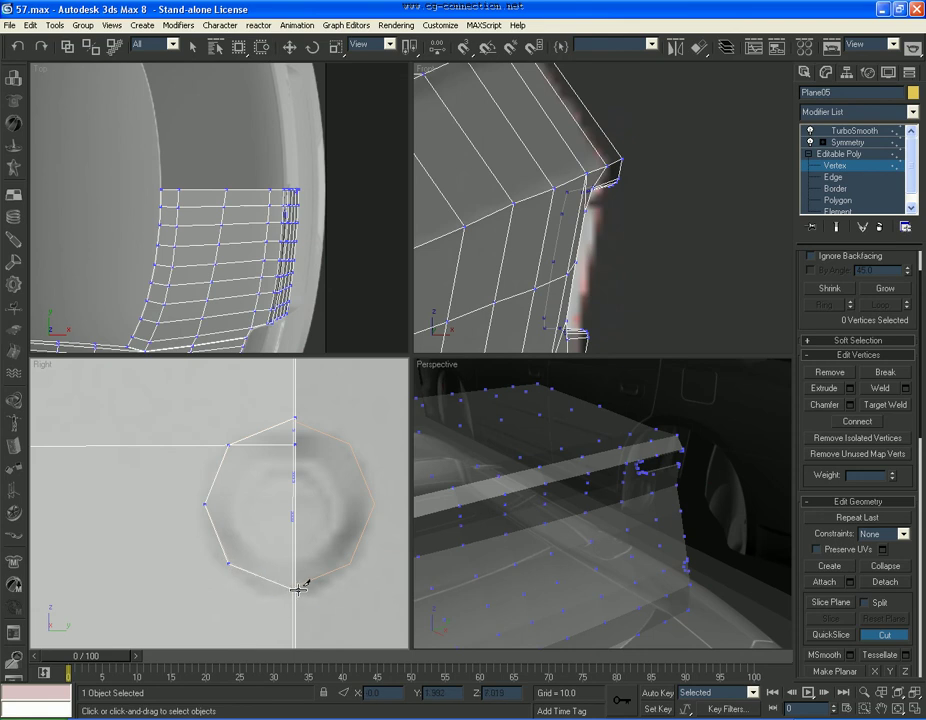
click(295, 591)
Step: Turn off see-through display and cut an edge from the octagon to a neighbouring grid vertex
scroll(305, 595, down, 4)
scroll(330, 575, down, 3)
scroll(348, 535, down, 2)
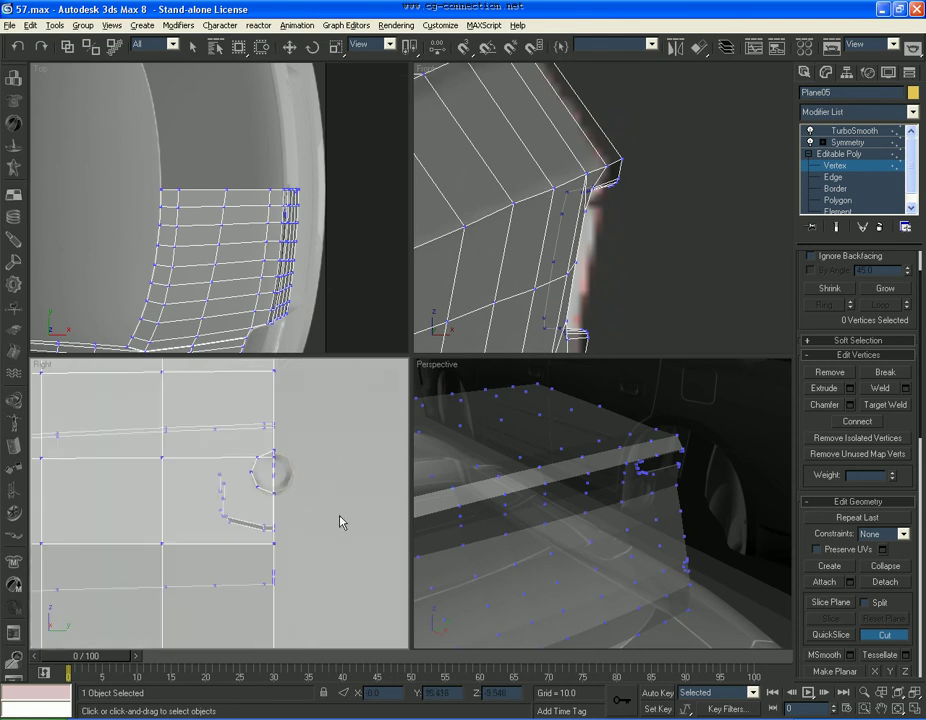
key(alt+x)
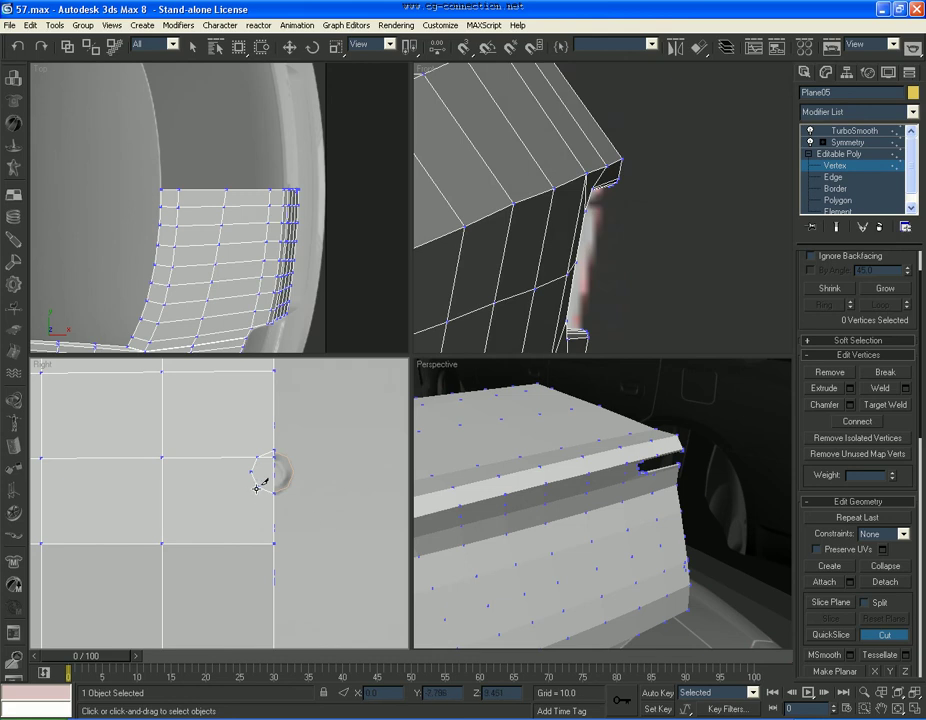
click(256, 485)
click(163, 541)
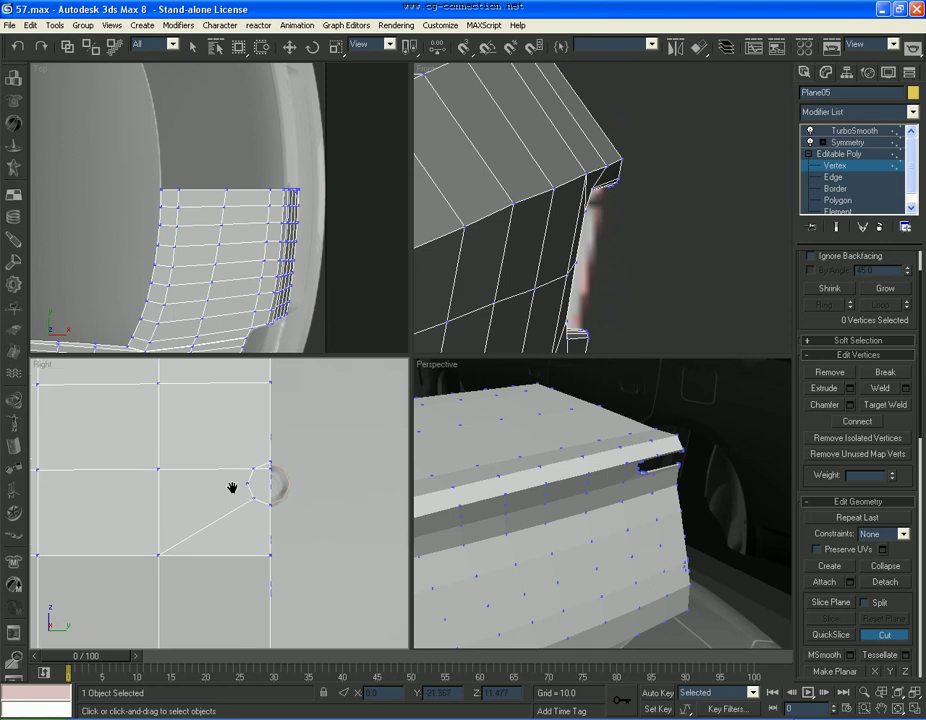
scroll(240, 500, up, 1)
scroll(300, 500, up, 1)
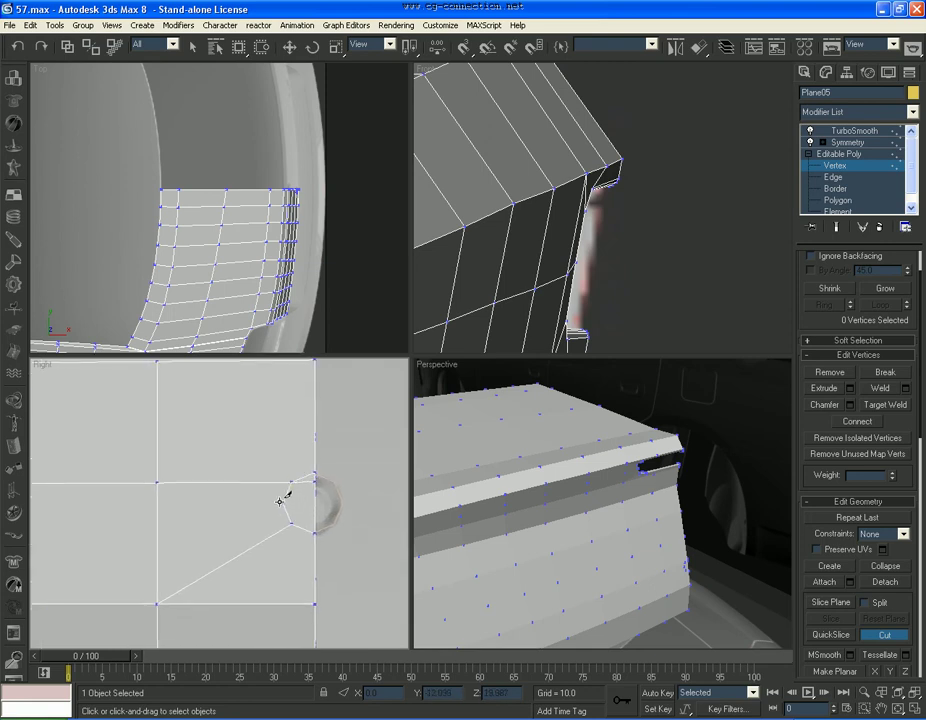
scroll(221, 480, up, 1)
scroll(302, 523, down, 1)
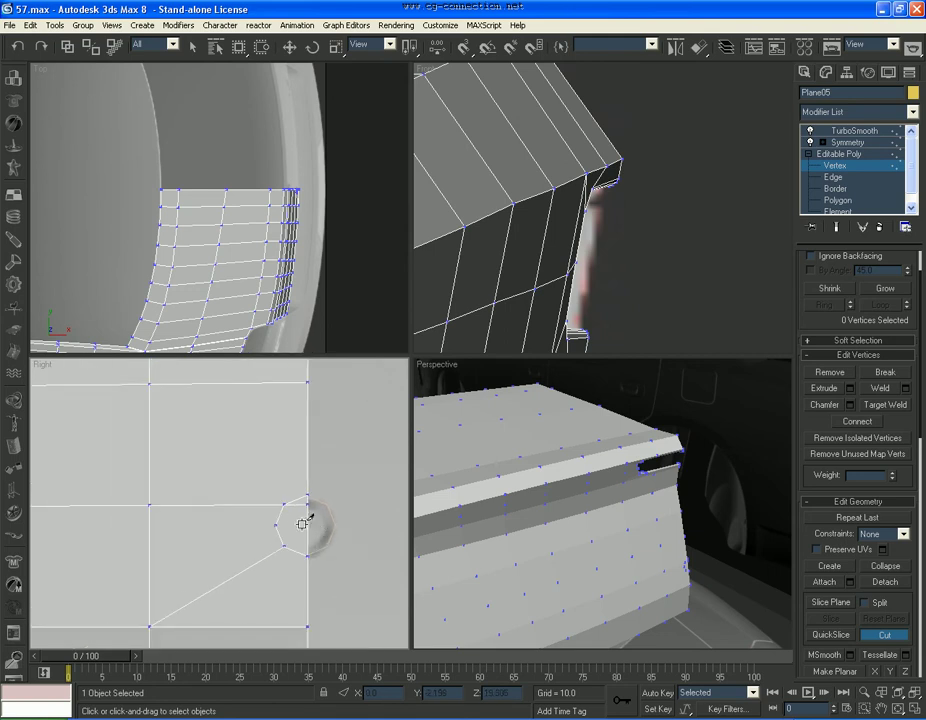
scroll(290, 550, down, 1)
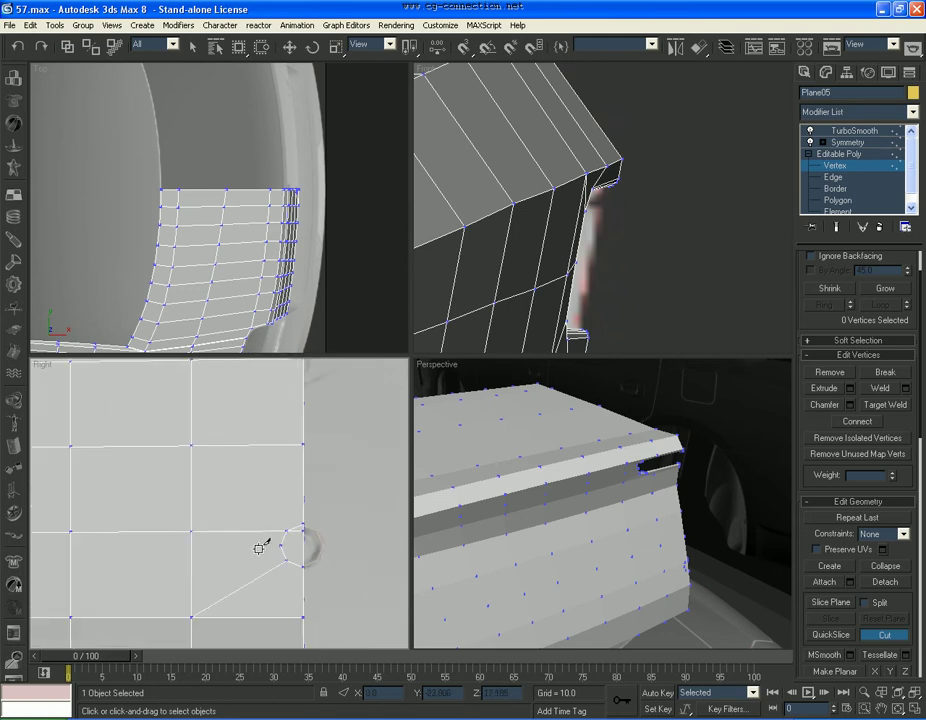
Step: Cut another connecting edge through the octagon to the upper grid vertex, then review edges
click(193, 530)
click(287, 541)
click(287, 529)
right_click(717, 292)
click(834, 177)
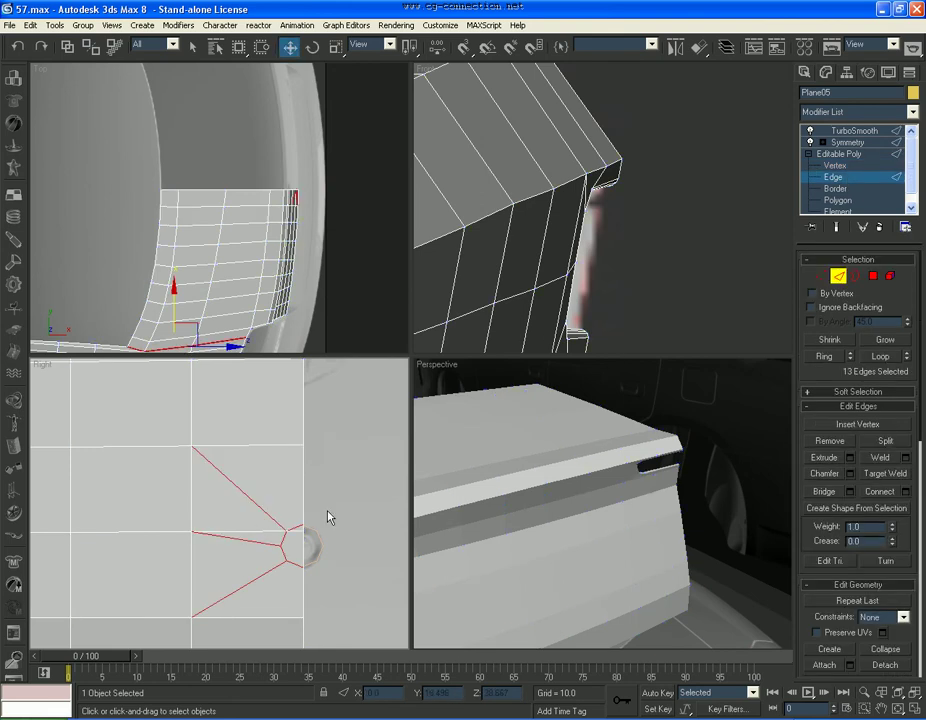
scroll(235, 483, up, 3)
click(155, 465)
Step: Clear the edge selection and preview the lid with TurboSmooth applied
click(155, 457)
click(788, 320)
scroll(816, 284, down, 5)
key(1)
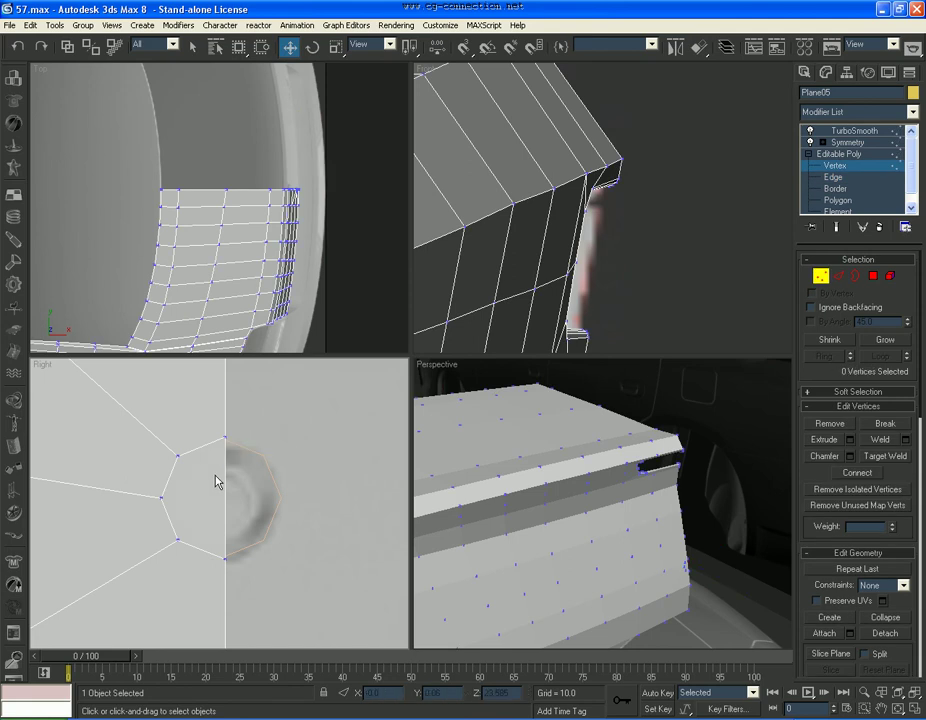
scroll(218, 481, down, 2)
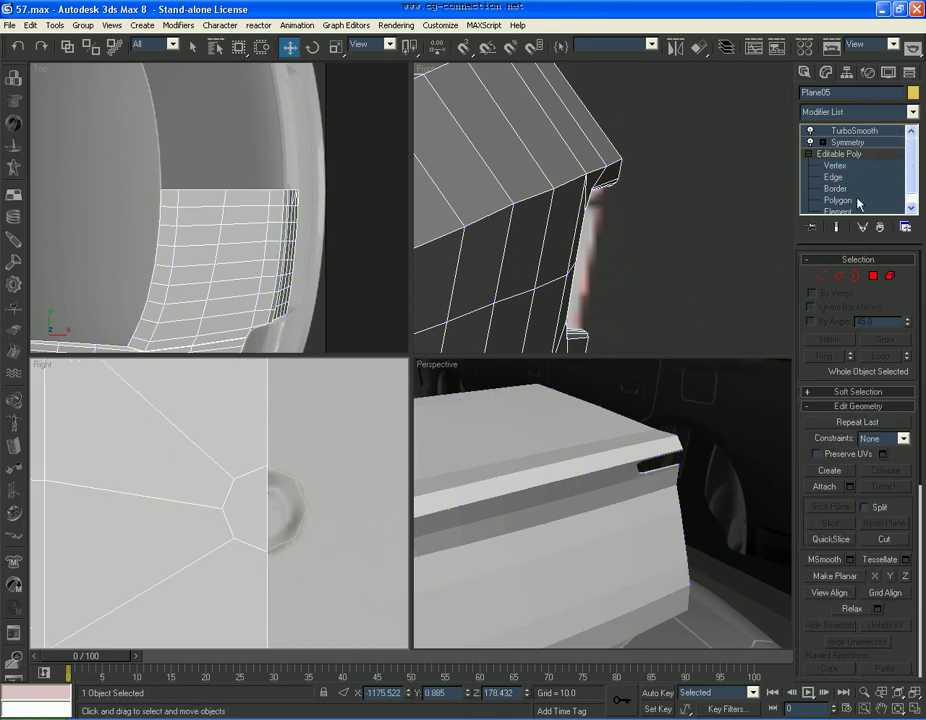
click(855, 130)
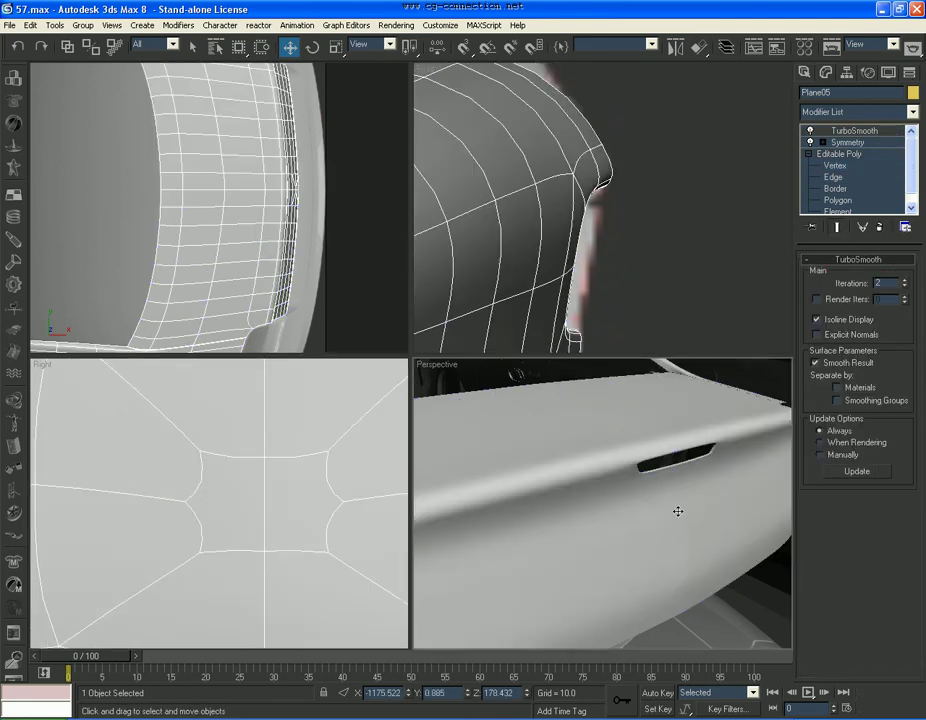
scroll(678, 511, up, 2)
scroll(678, 511, up, 2)
Step: Check the octagon polygon around the hole and show the smoothed lid again
click(838, 200)
click(258, 504)
click(782, 321)
click(872, 277)
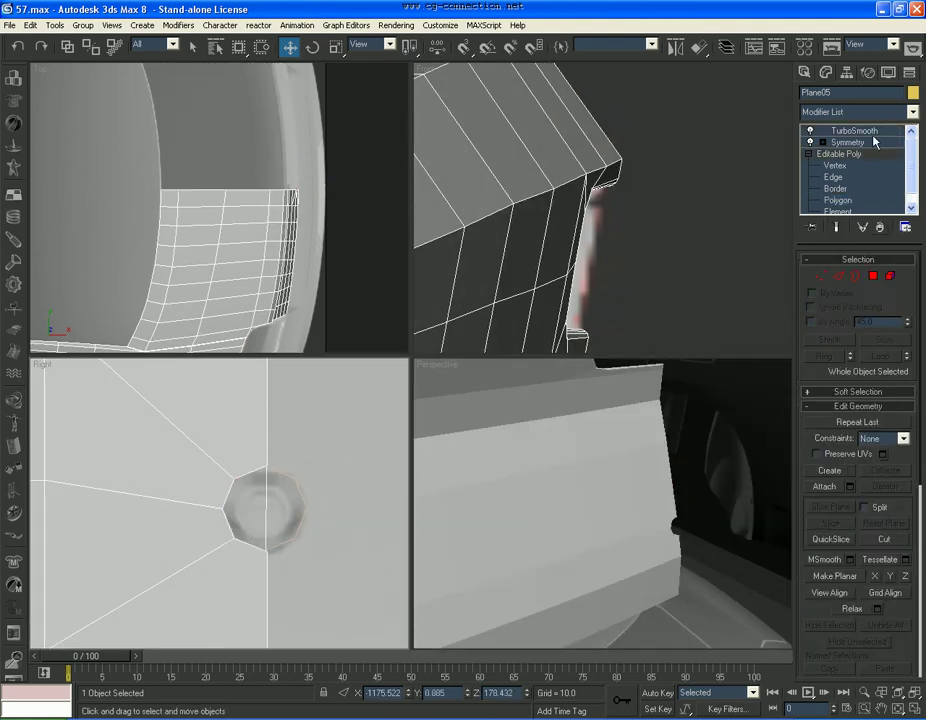
click(855, 130)
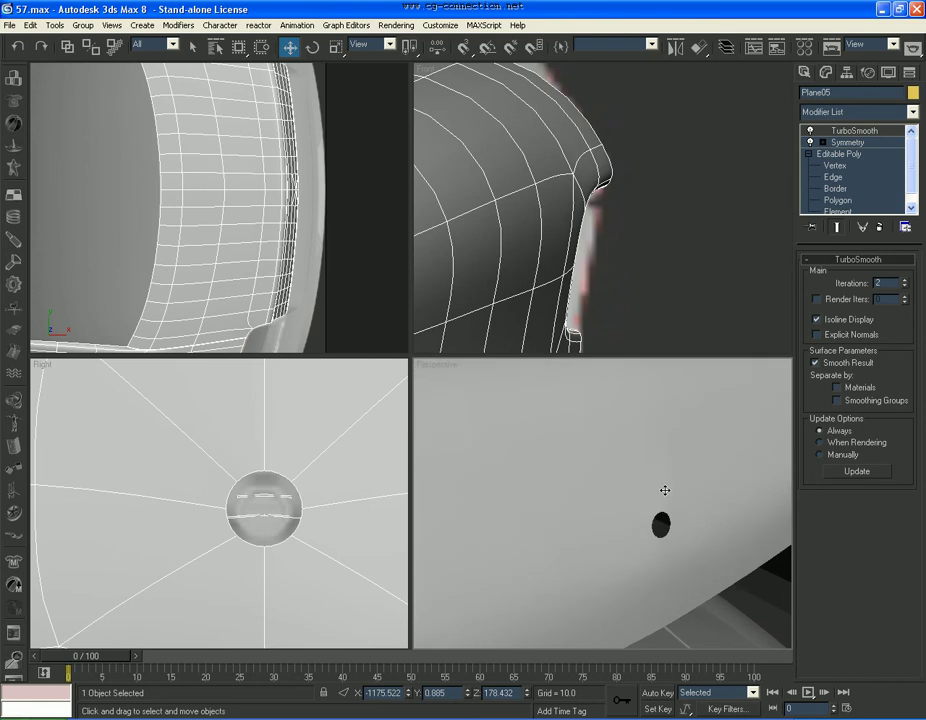
Step: Save the scene as 58.max
click(9, 25)
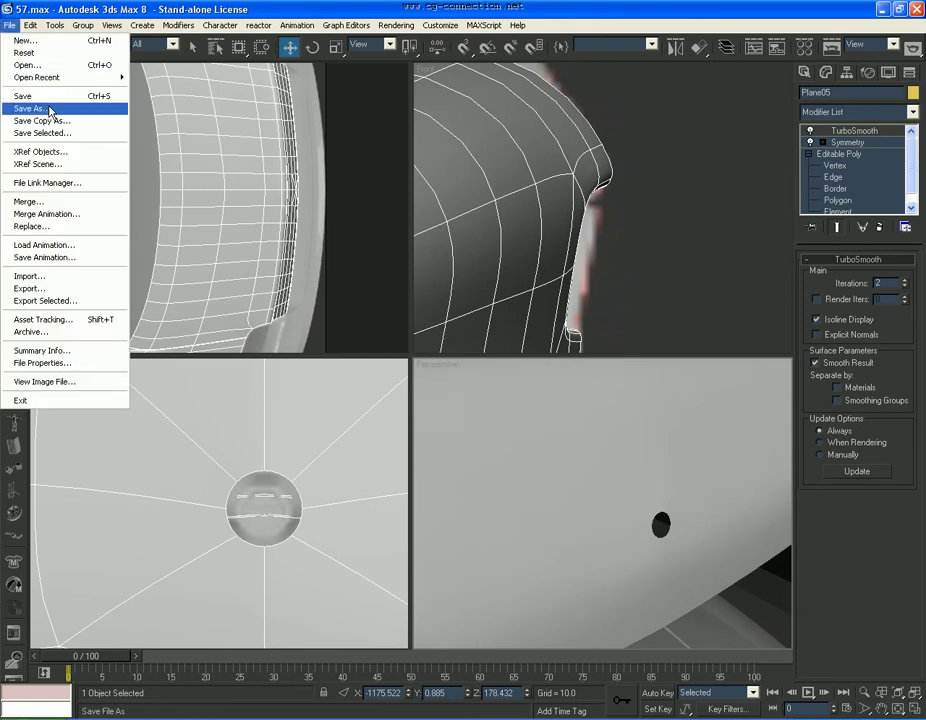
click(30, 108)
text(58)
key(Return)
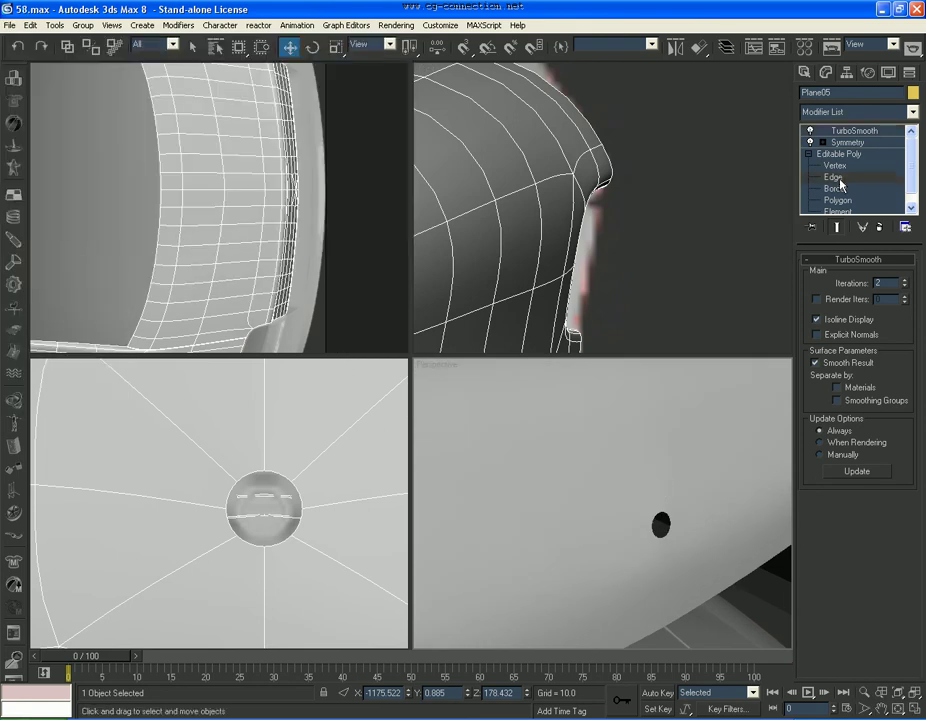
click(838, 179)
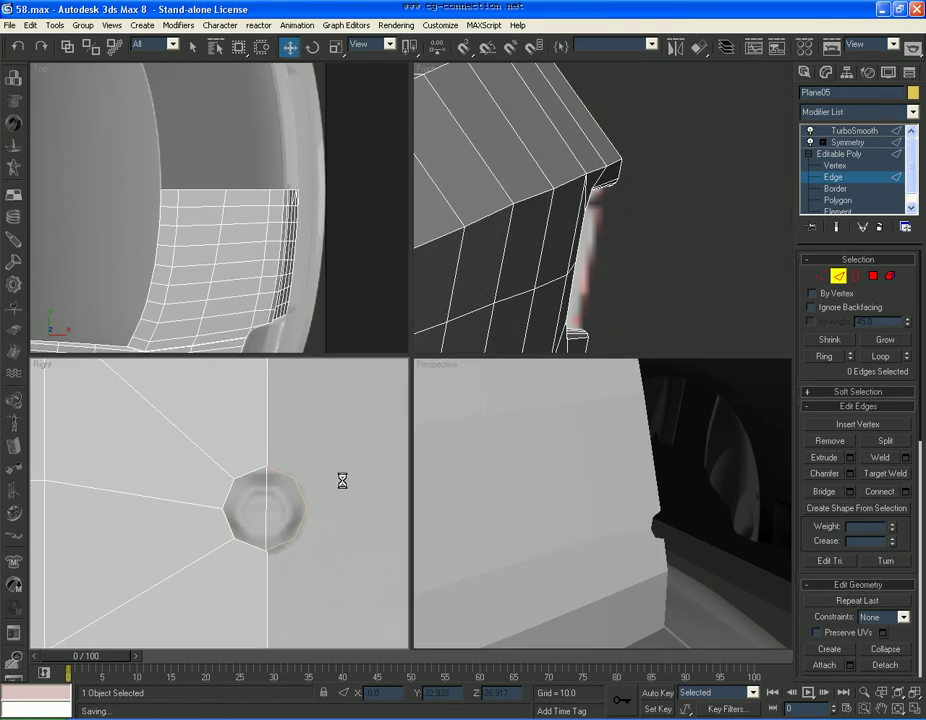
Step: Clone the four polygons around the badge hole into a separate object, Object05
click(873, 276)
click(182, 471)
ctrl+click(168, 523)
ctrl+click(215, 556)
shift+drag(215, 556, 229, 557)
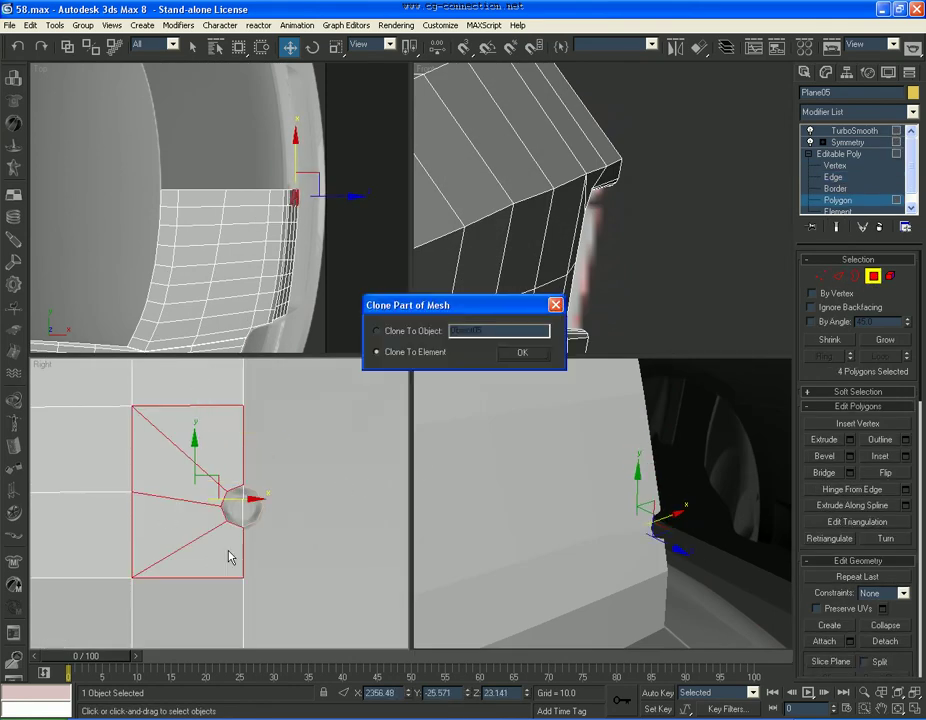
click(413, 331)
click(522, 352)
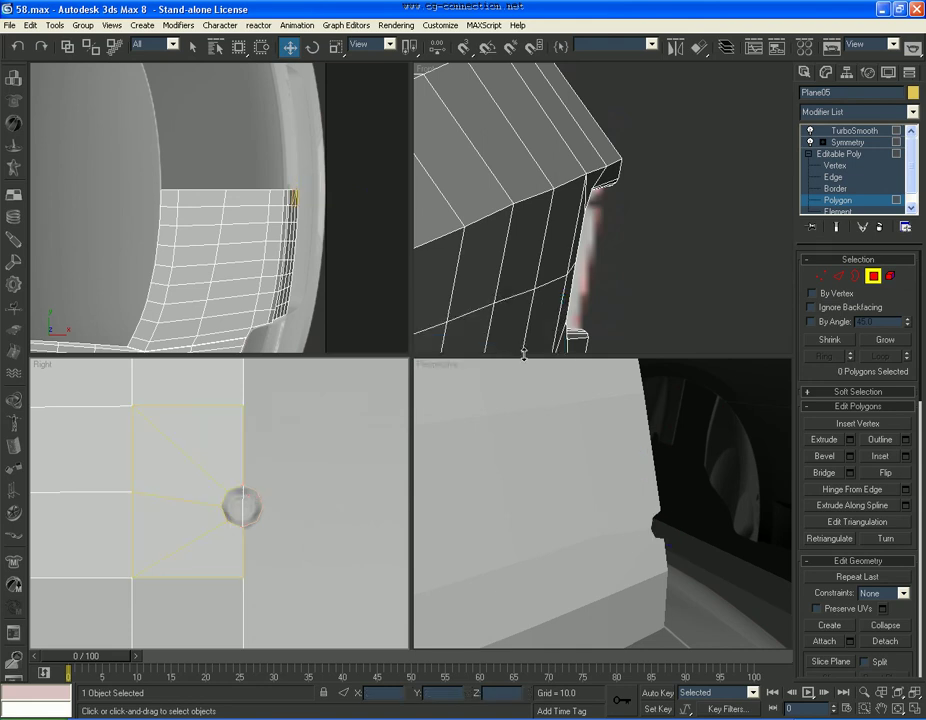
click(866, 276)
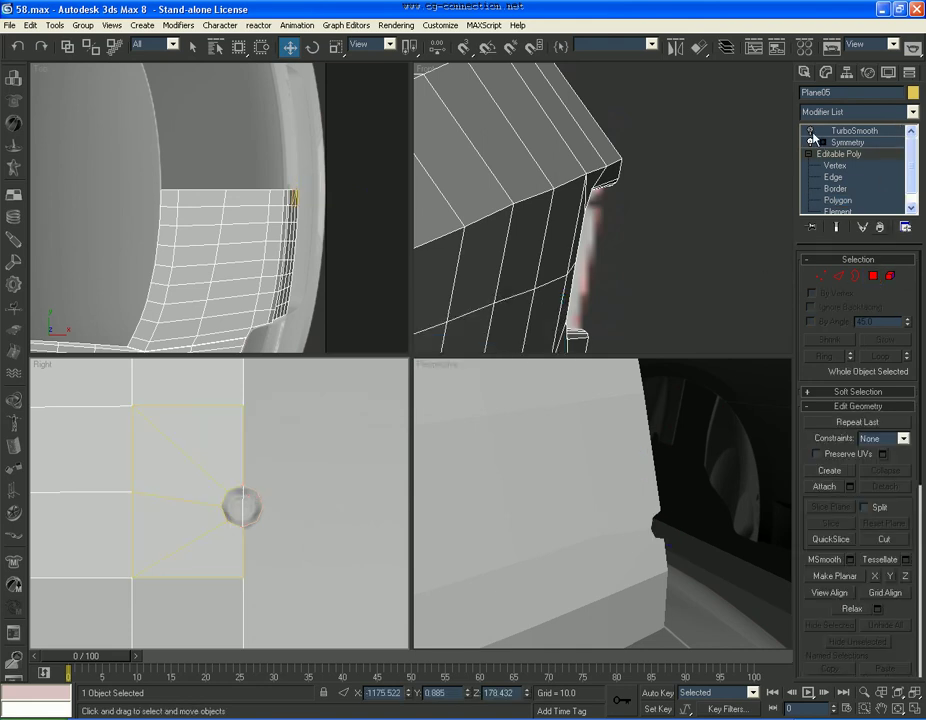
Step: Add a Symmetry modifier mirrored on the Y axis with Flip to Object05 and the lid
click(822, 131)
click(198, 509)
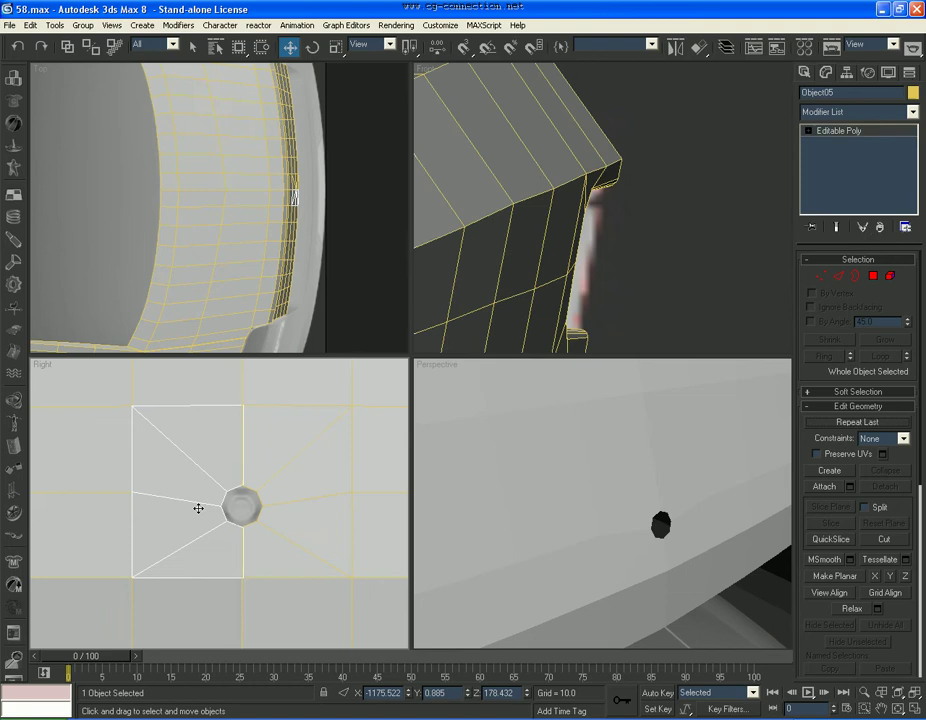
ctrl+click(307, 488)
click(843, 112)
key(s)
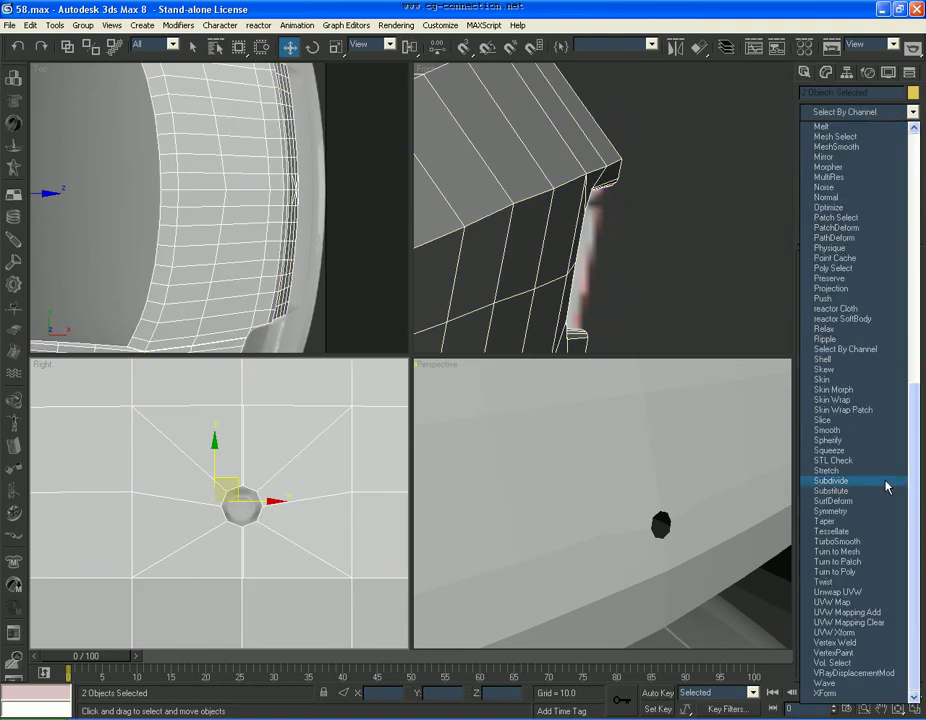
click(850, 511)
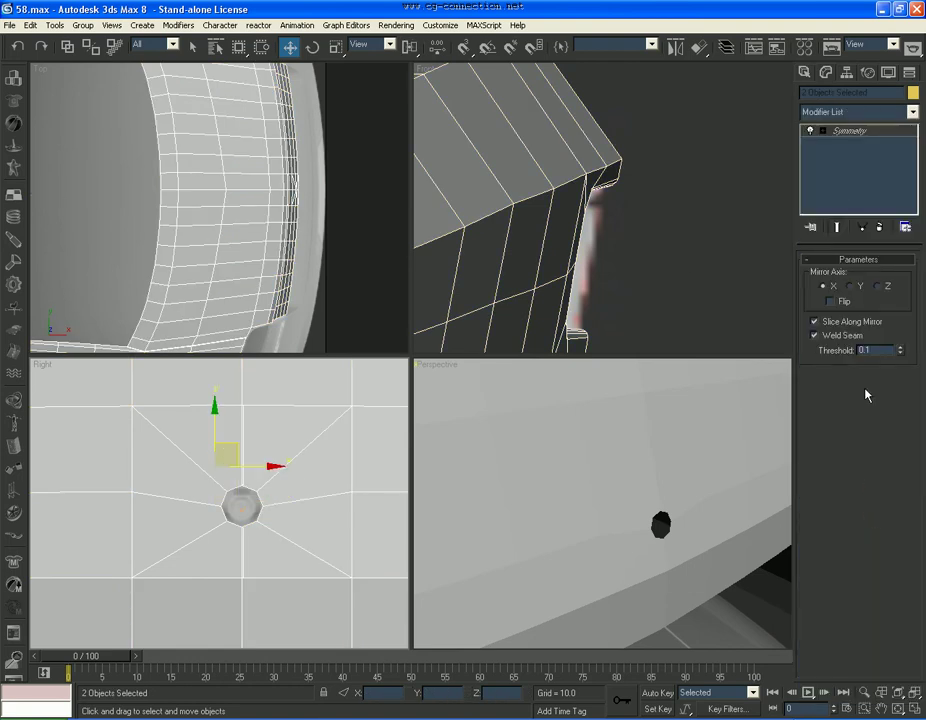
click(850, 287)
click(831, 301)
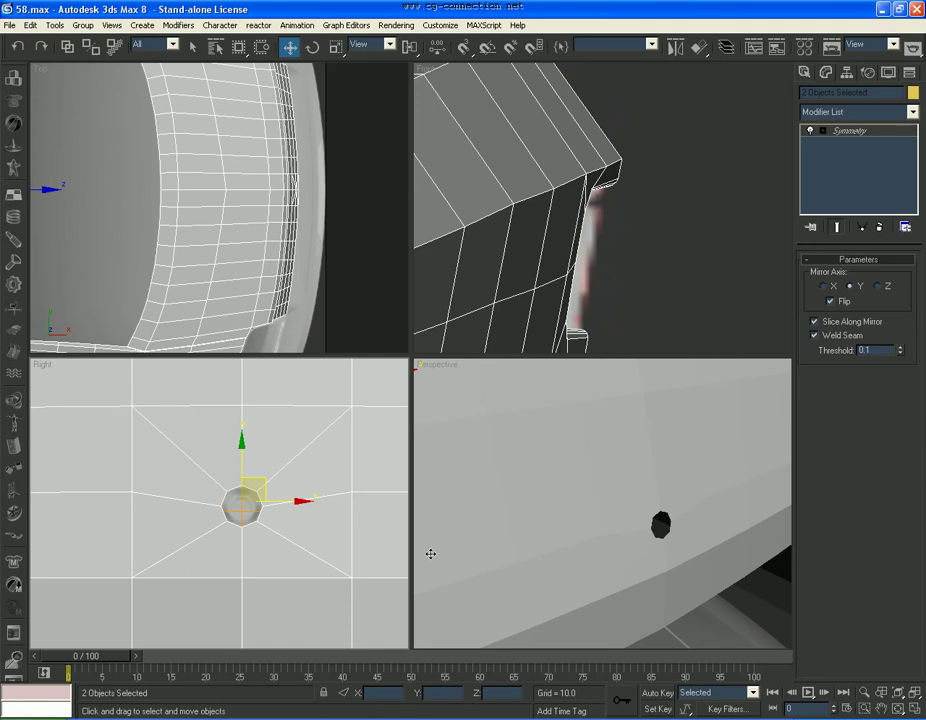
Step: Delete the Symmetry modifier from the lid Plane05
click(376, 541)
right_click(845, 131)
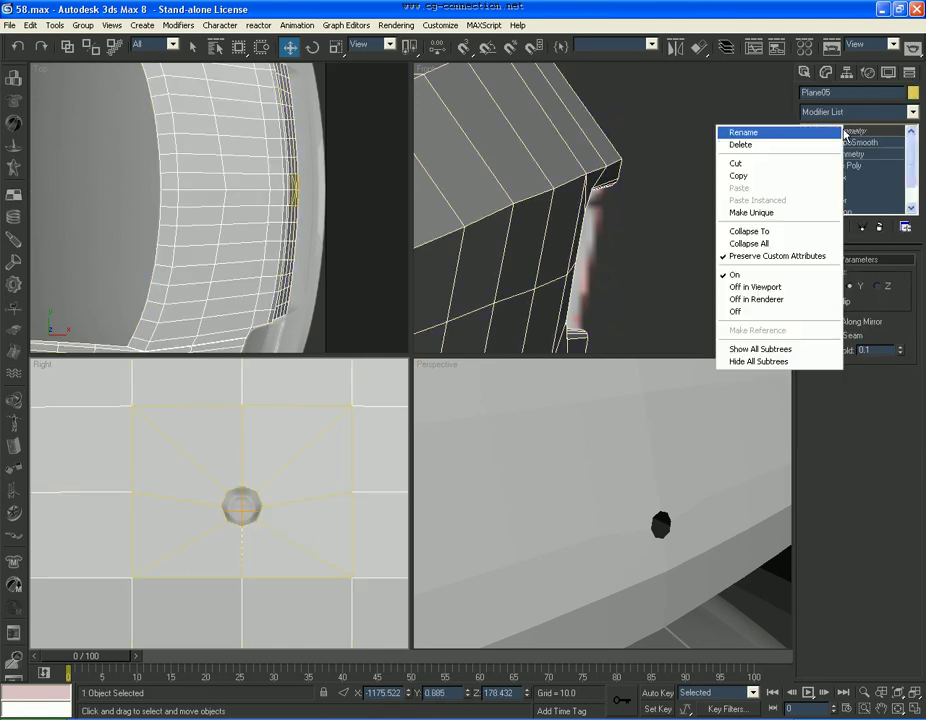
click(755, 147)
scroll(736, 403, down, 5)
alt+middle_drag(700, 450, 706, 554)
click(721, 588)
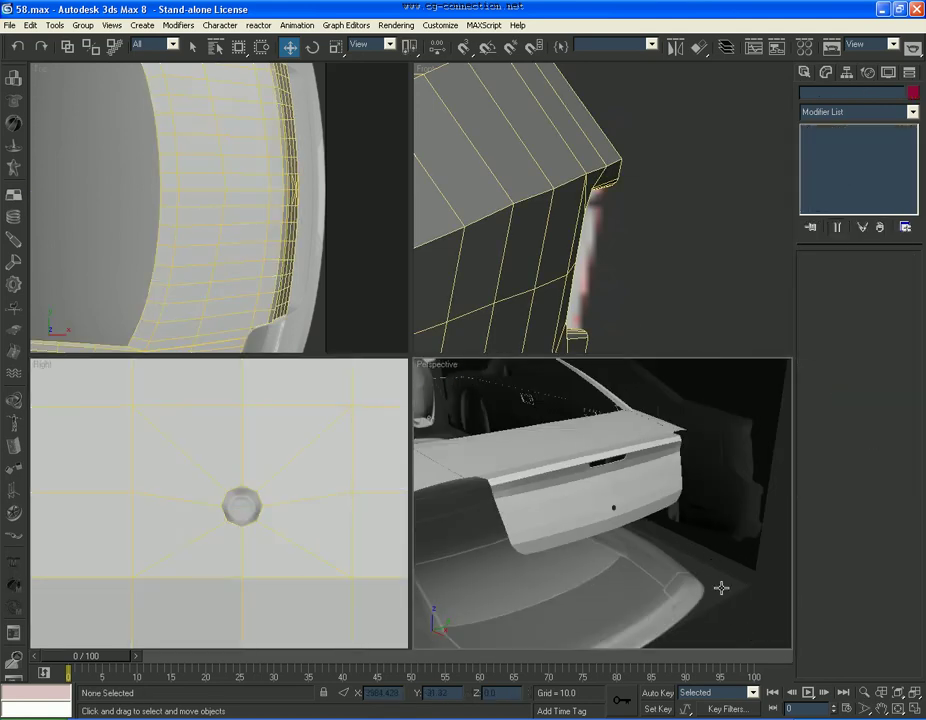
Step: Convert Object05 to an Editable Poly
scroll(609, 506, up, 8)
click(601, 542)
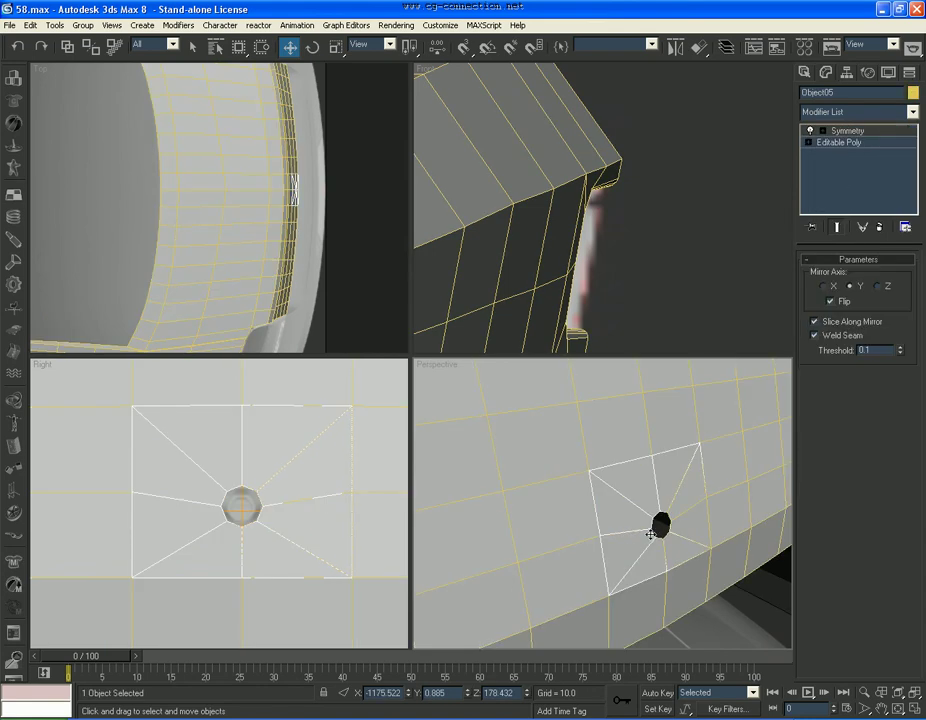
scroll(650, 534, up, 3)
right_click(638, 413)
mouse_move(688, 536)
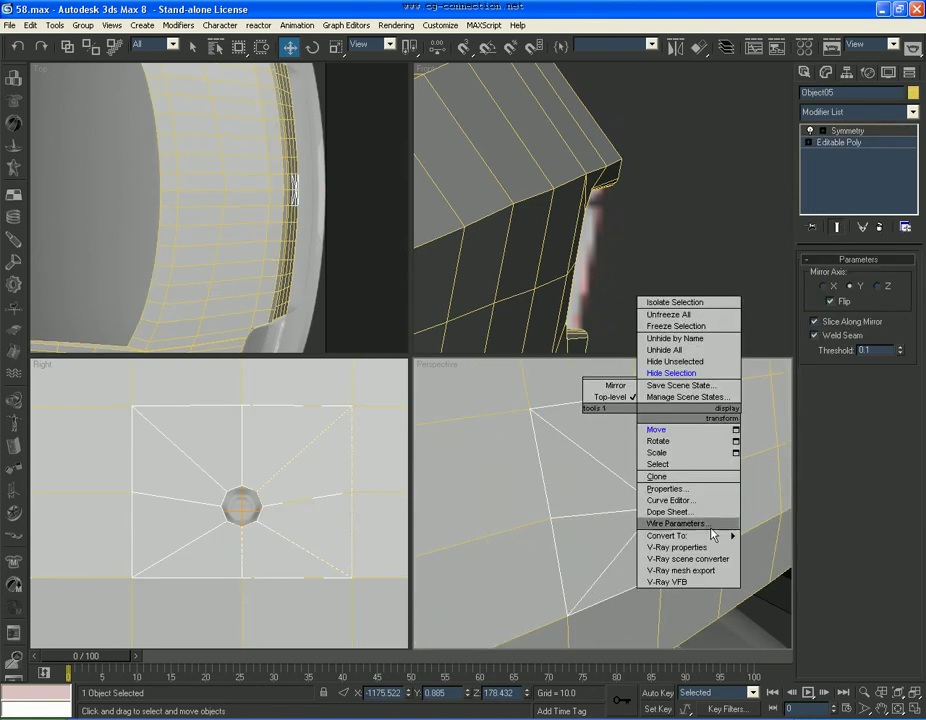
click(770, 547)
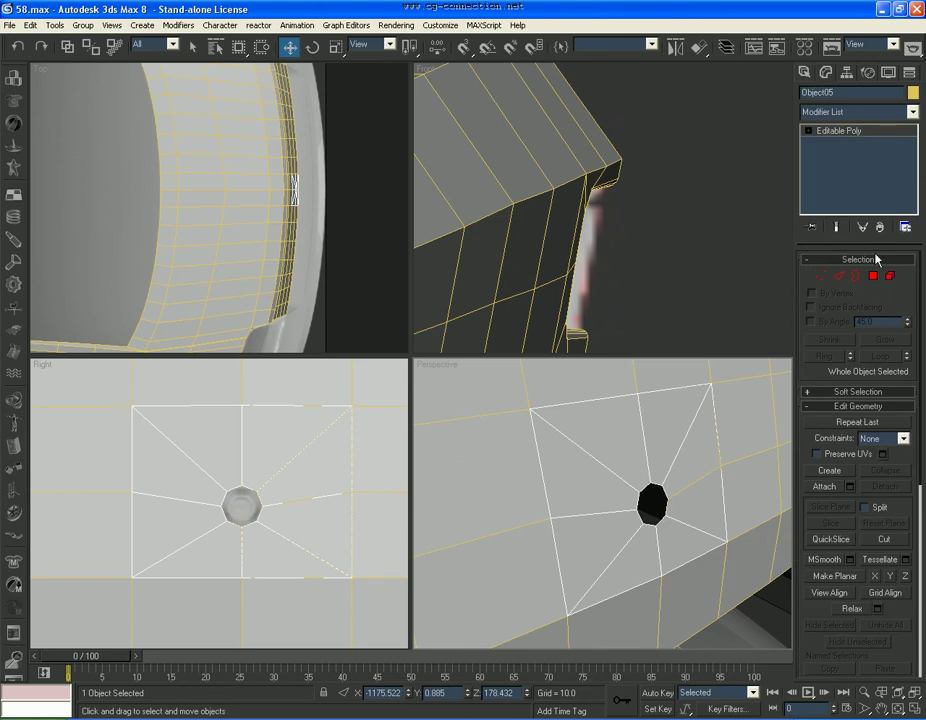
click(855, 277)
scroll(300, 518, up, 4)
Step: Extend the badge hole border inward as a new face strip in Front view
click(316, 512)
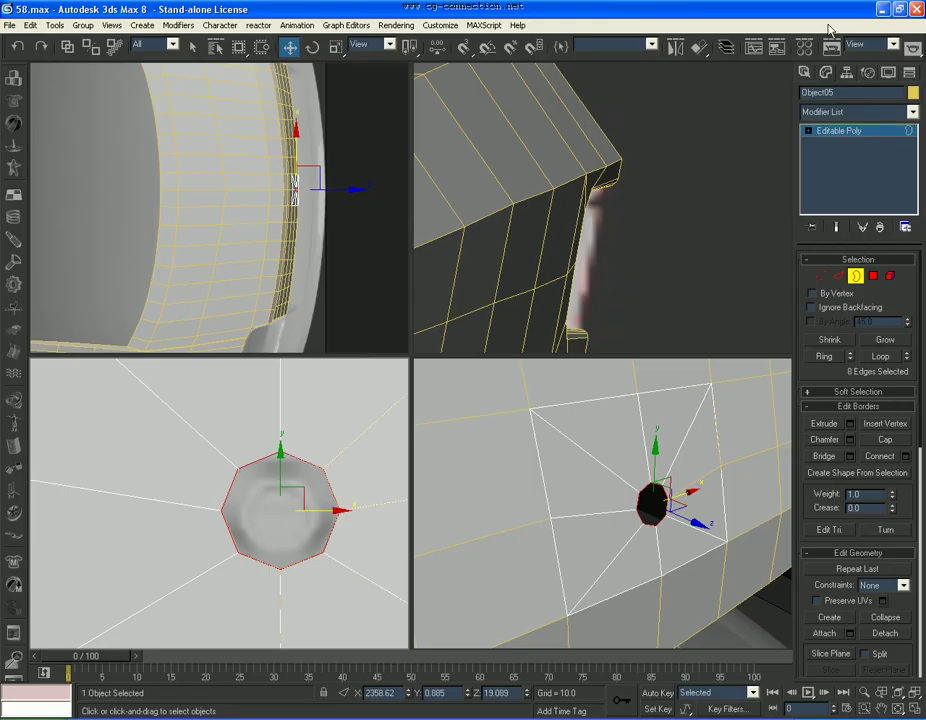
mouse_move(610, 230)
alt+middle_down()
mouse_move(620, 273)
mouse_move(588, 168)
alt+middle_up()
key(f)
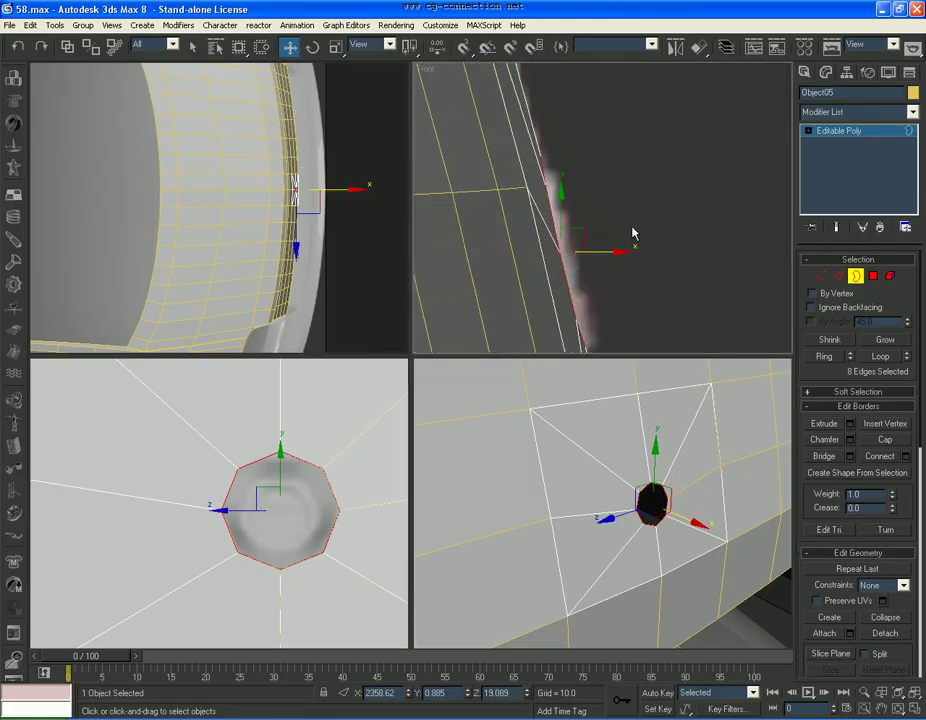
shift+drag(601, 252, 625, 250)
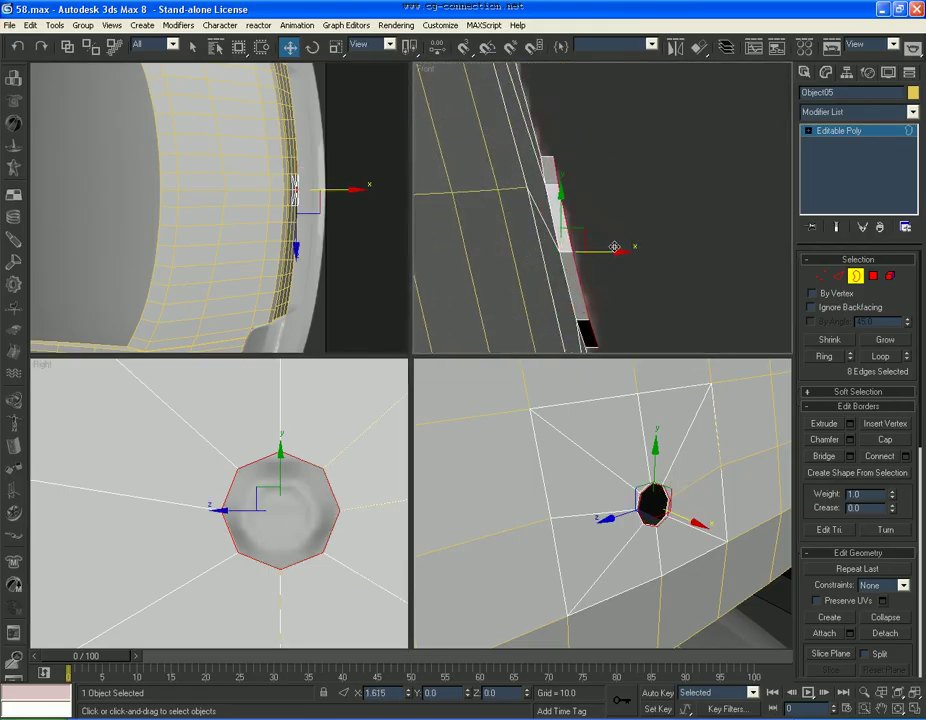
Step: Scale a copy of the border into a narrower inner ring and push it into the lid
right_click(280, 484)
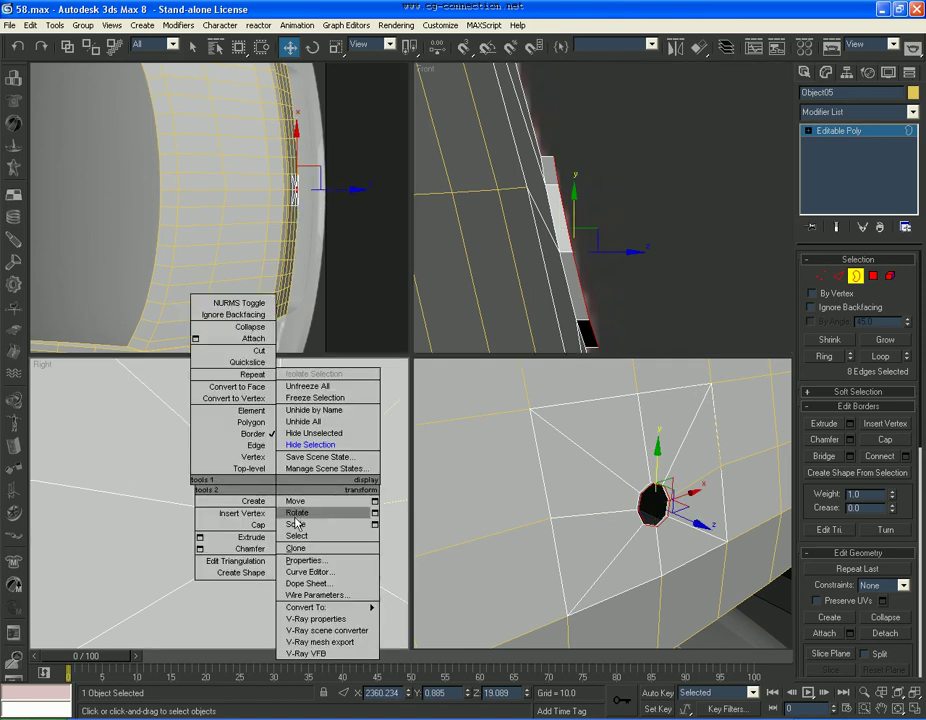
click(296, 508)
shift+drag(291, 515, 291, 528)
right_click(289, 515)
click(318, 523)
drag(604, 256, 612, 253)
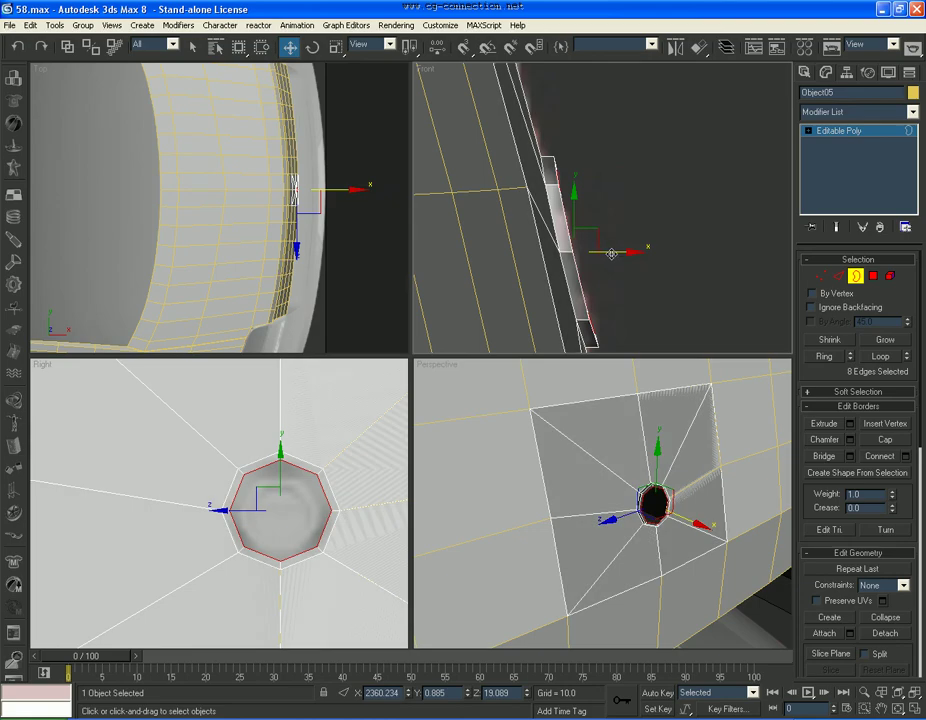
Step: Check the Charger reference photo, then return to the Right view
click(330, 708)
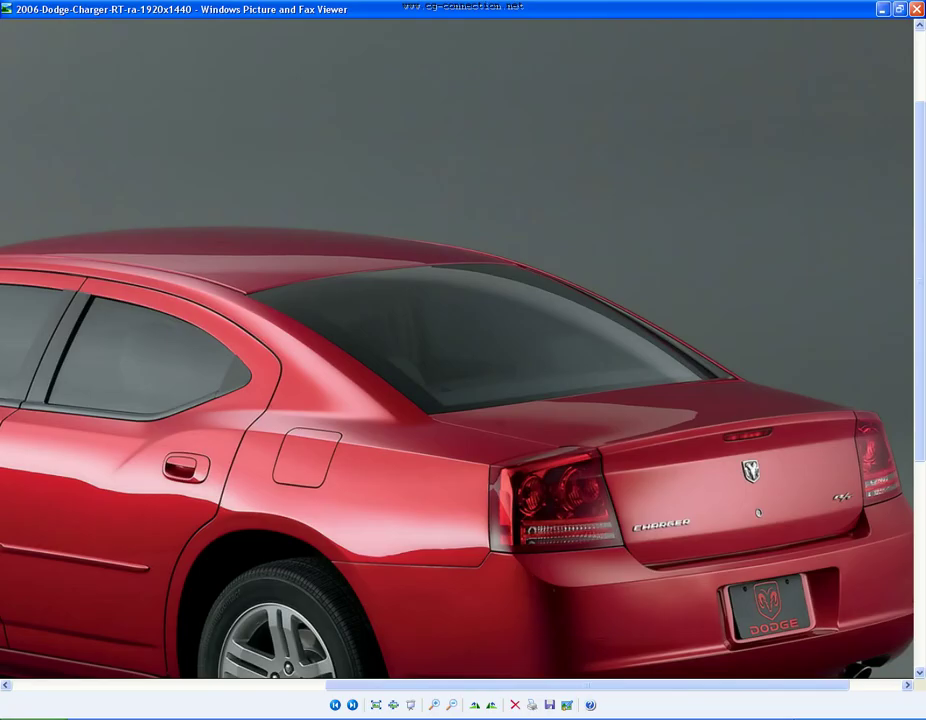
key(alt+Tab)
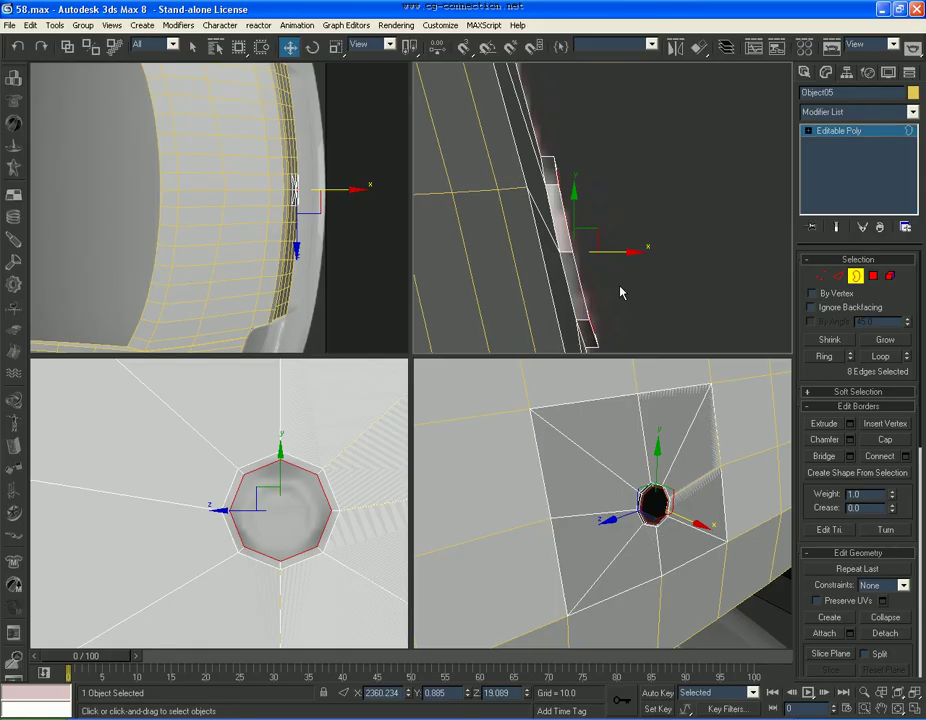
right_click(320, 490)
right_click(312, 494)
click(328, 533)
Step: Shrink the hole border to 85 percent and centre the octagon in the Right view
drag(296, 507, 305, 563)
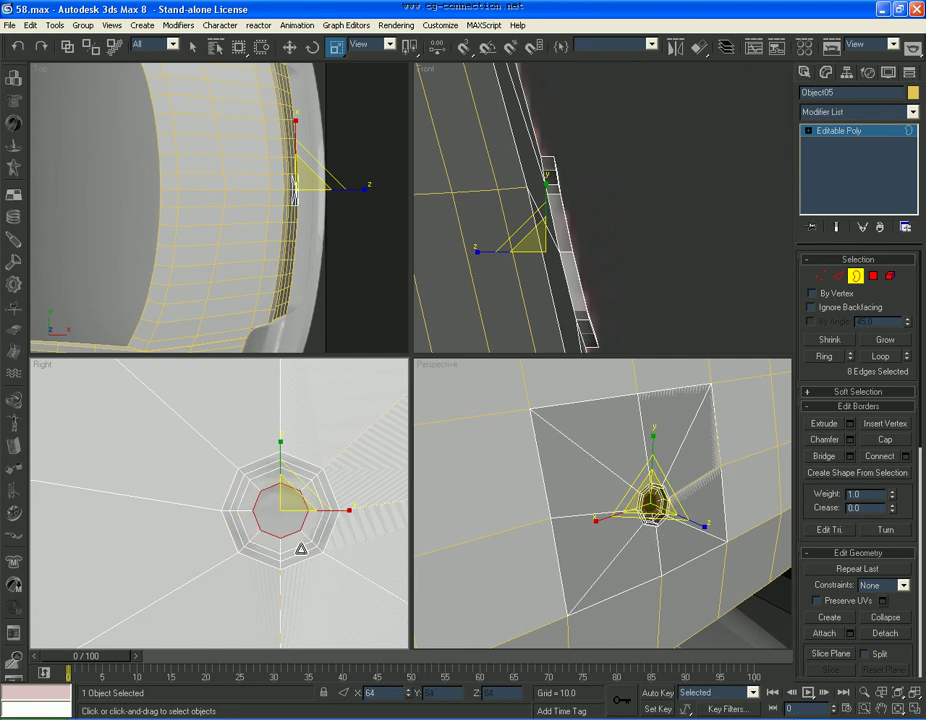
right_click(312, 510)
click(331, 533)
scroll(330, 515, up, 3)
middle_drag(328, 515, 273, 505)
Step: Select the inner square's vertices and flatten them with Make Planar
click(820, 276)
drag(310, 440, 240, 480)
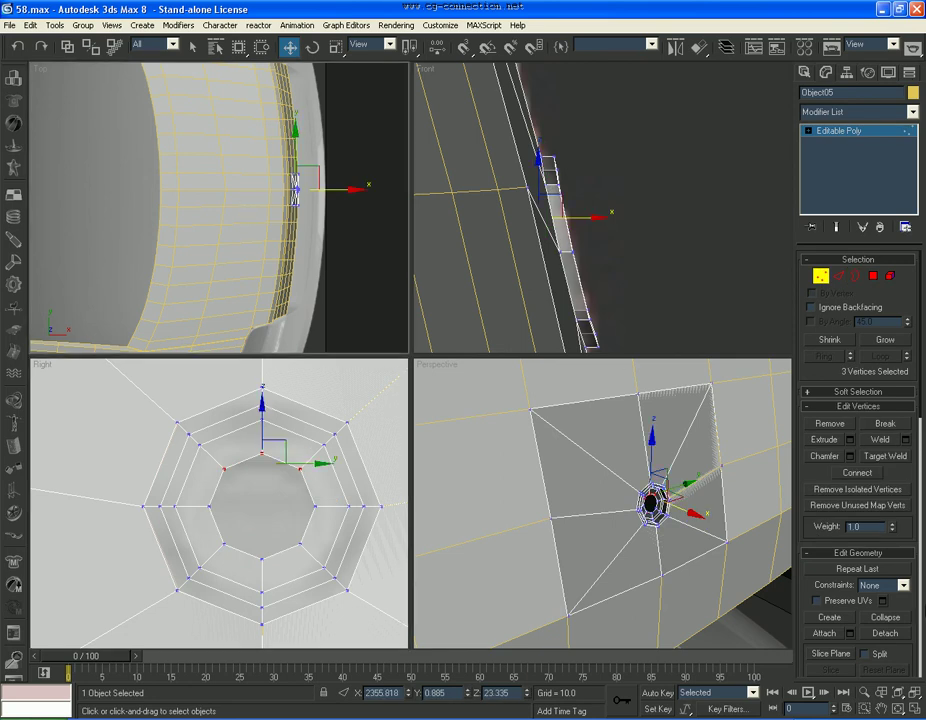
scroll(858, 560, down, 5)
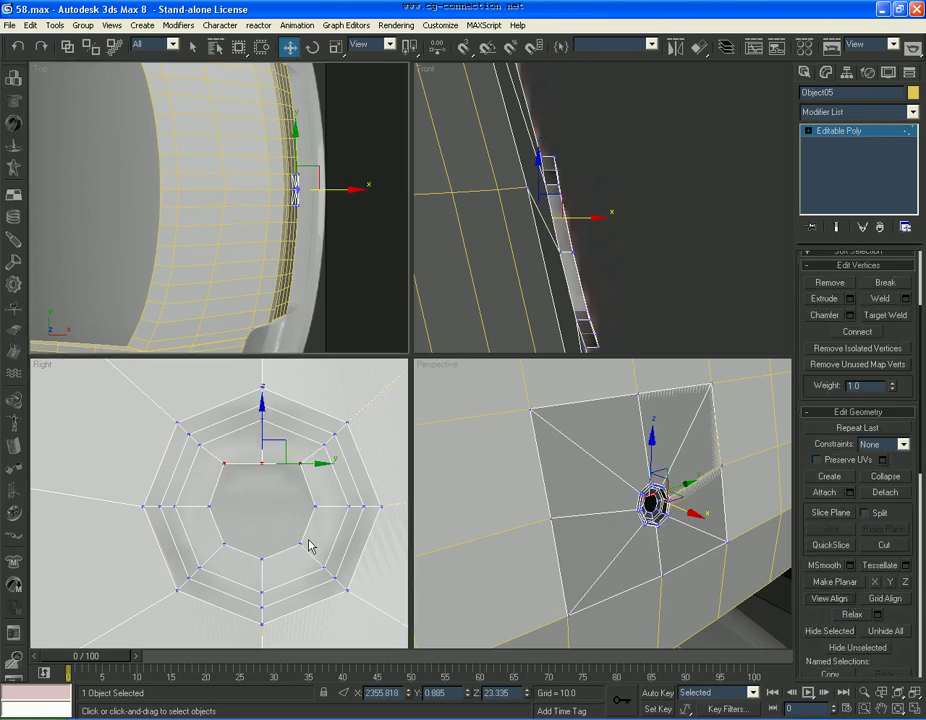
drag(310, 535, 225, 568)
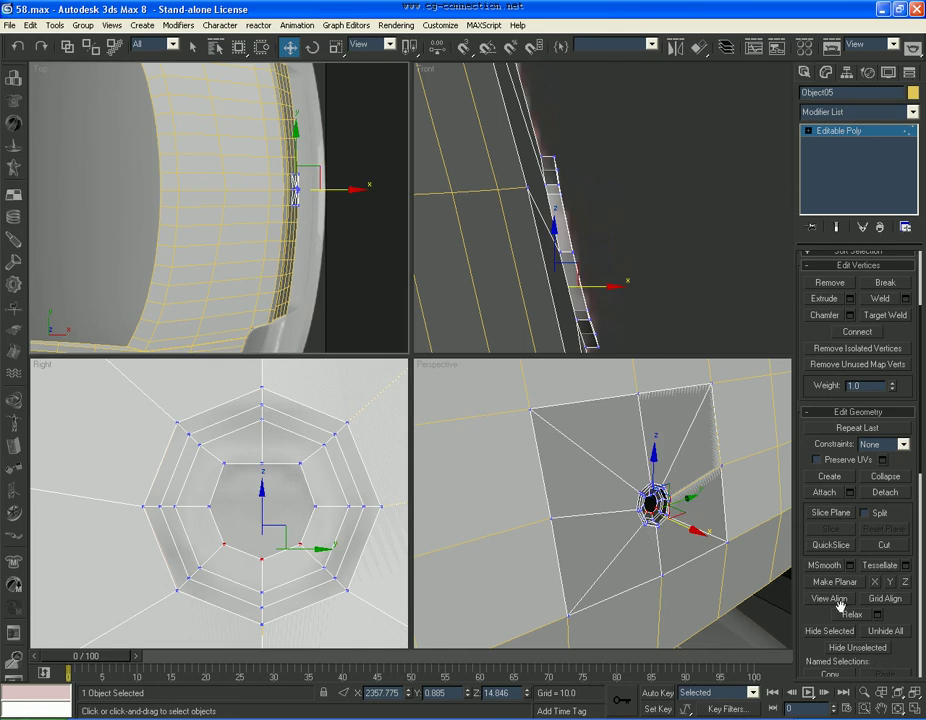
click(323, 483)
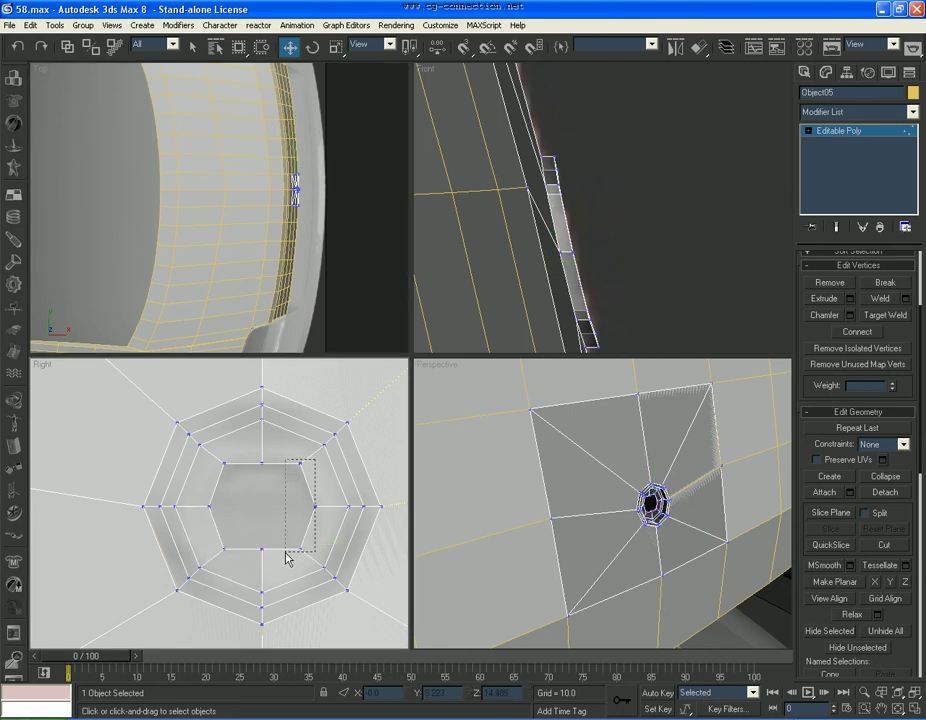
drag(293, 538, 289, 554)
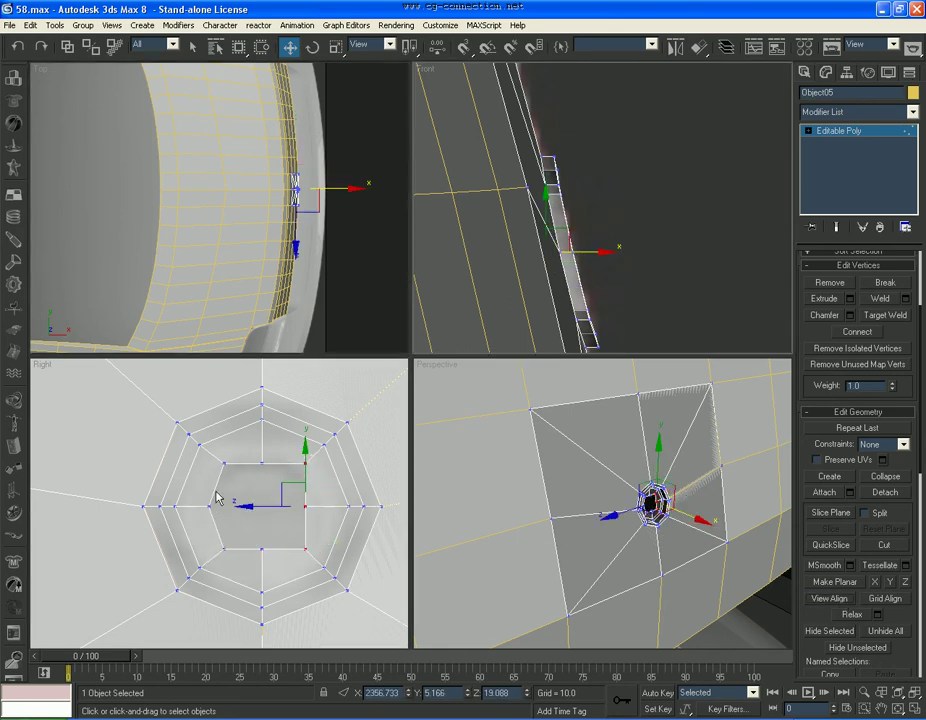
drag(232, 450, 209, 555)
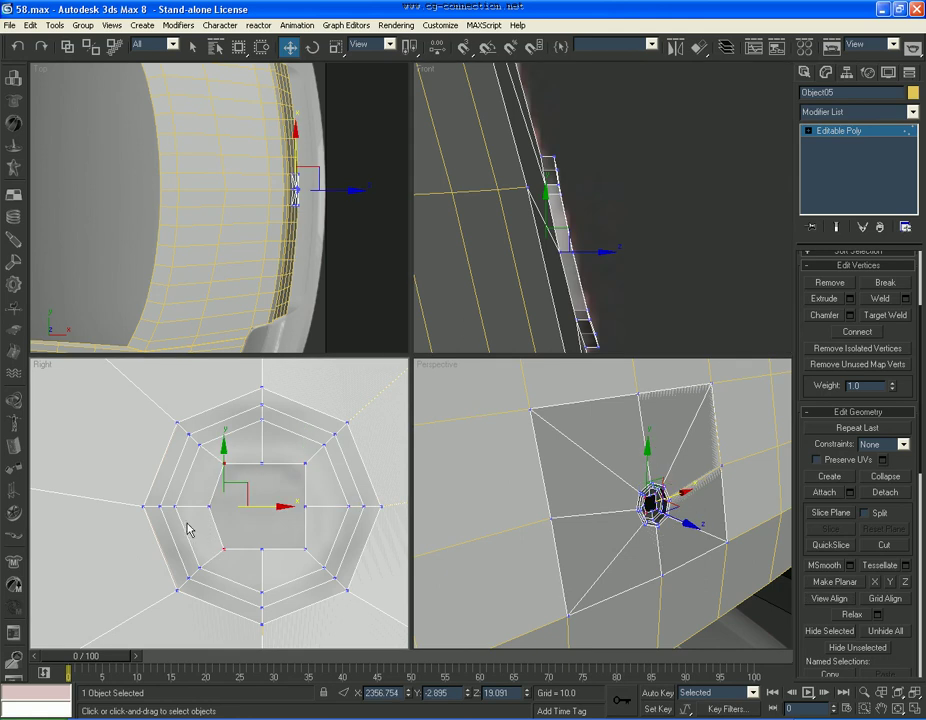
click(845, 582)
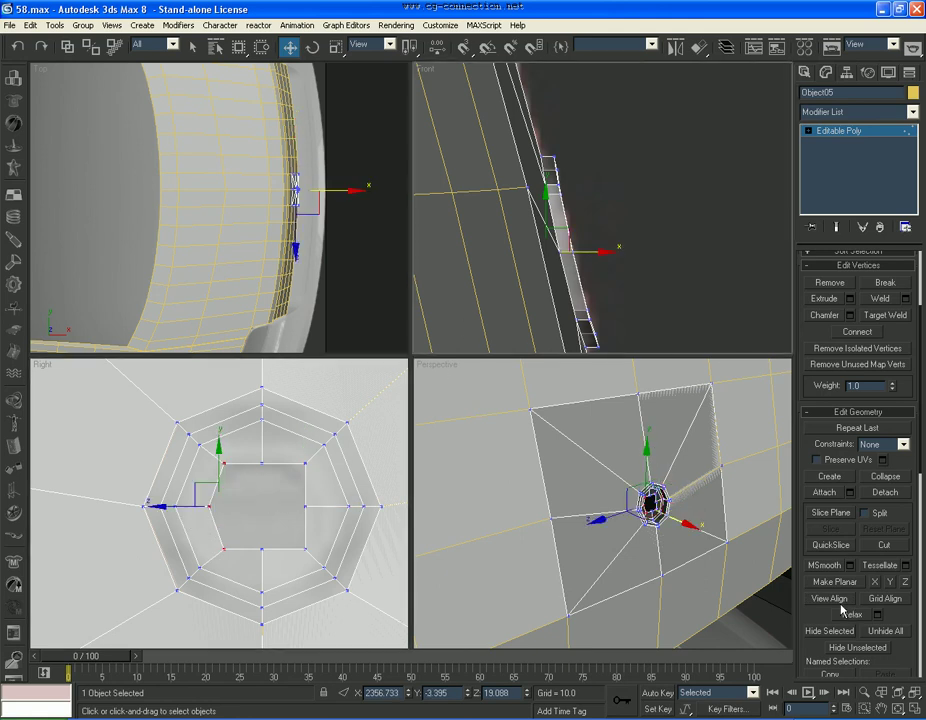
Step: Scale the inner square into a narrow vertical slot, nudge it along X, and hide unselected objects
drag(317, 461, 218, 562)
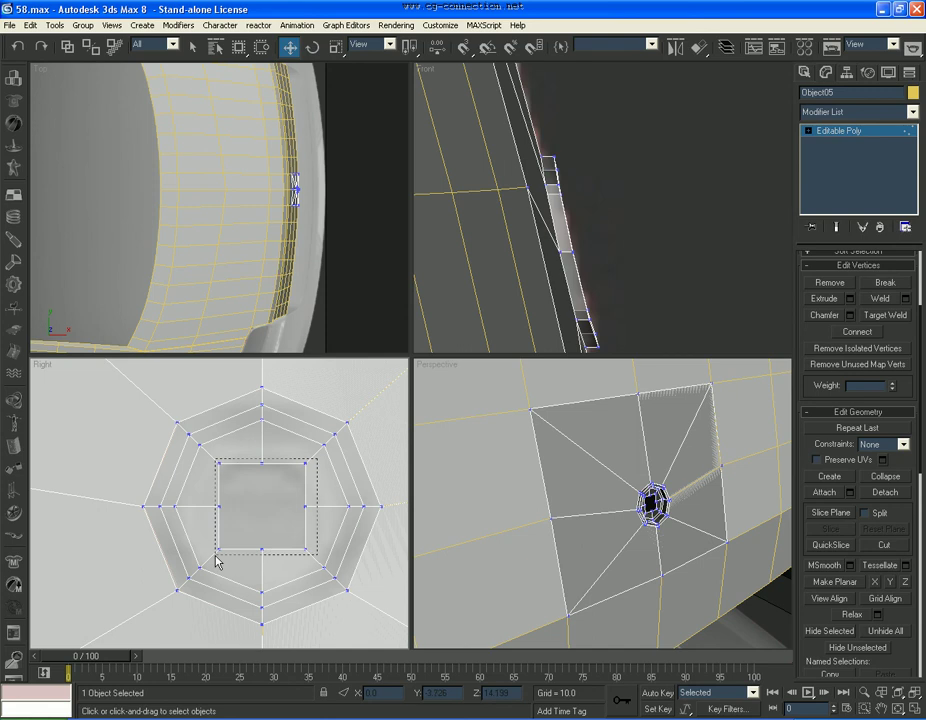
right_click(273, 521)
click(298, 562)
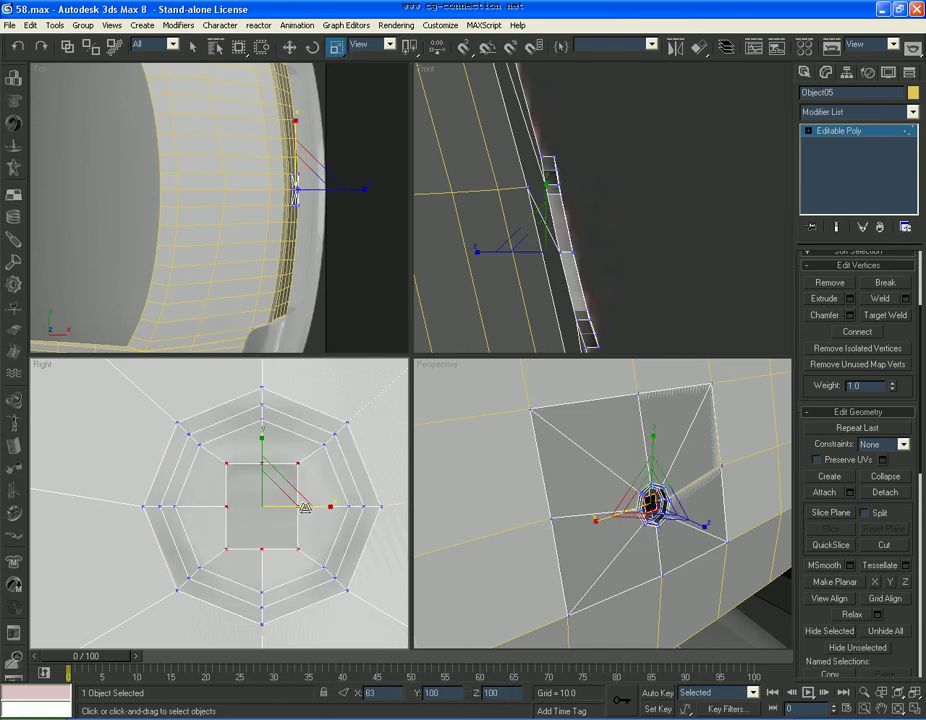
drag(305, 507, 298, 453)
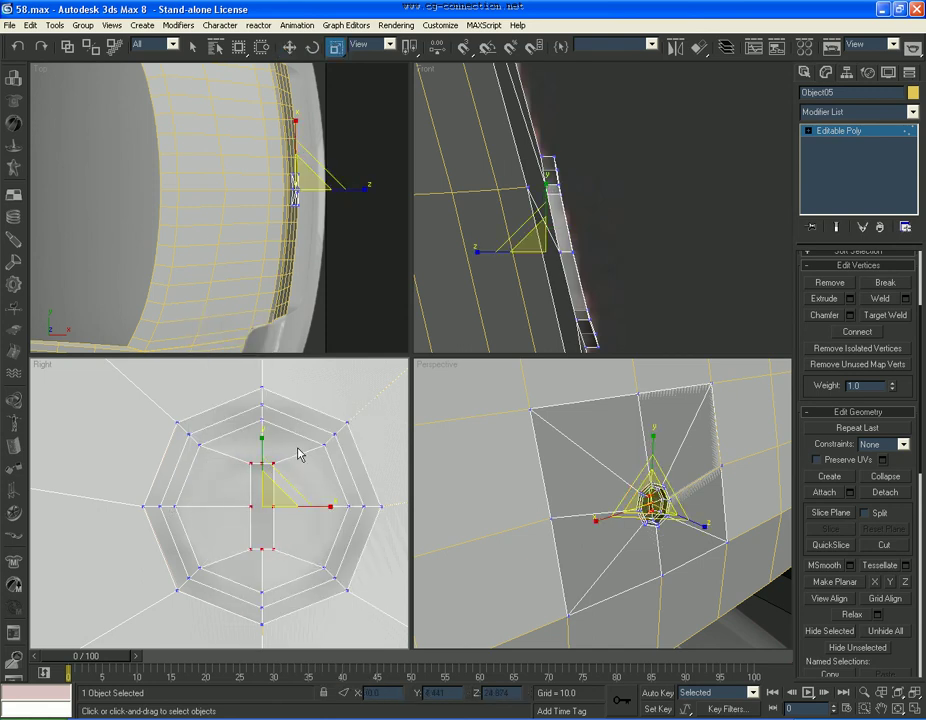
key(w)
mouse_move(600, 248)
mouse_down()
mouse_move(629, 246)
mouse_move(590, 257)
mouse_up()
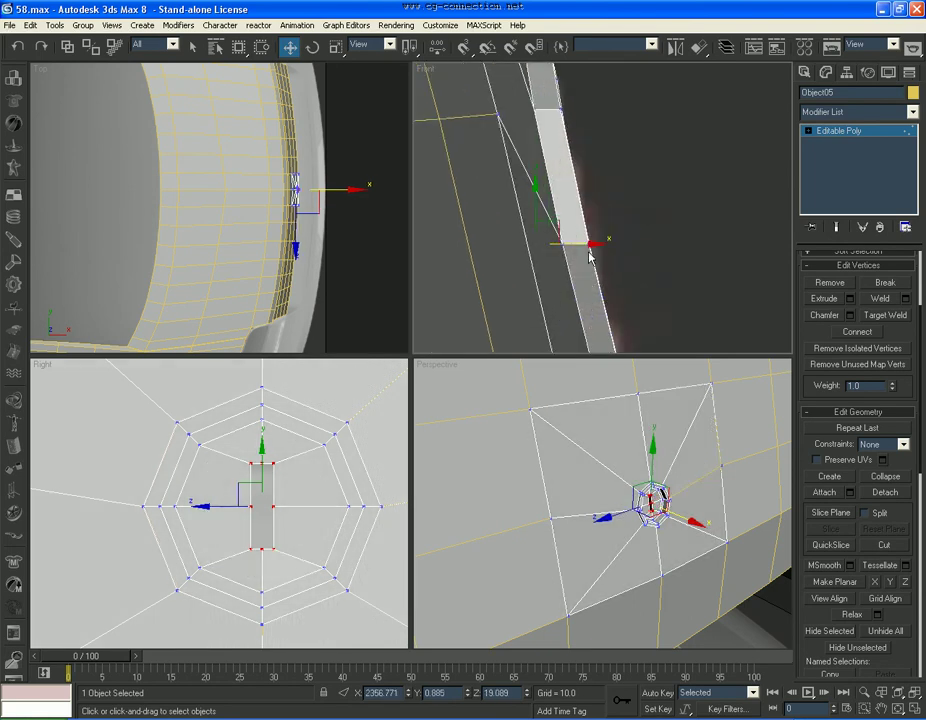
right_click(521, 266)
click(556, 209)
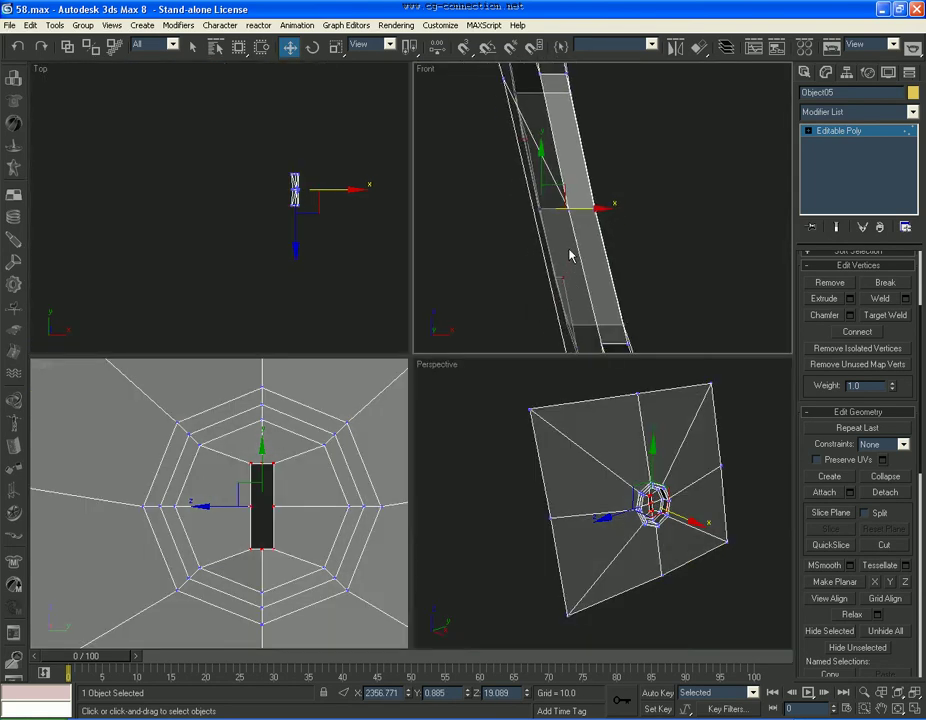
Step: Hide the surrounding plane faces and frame the badge for edge editing
click(575, 280)
drag(560, 285, 600, 295)
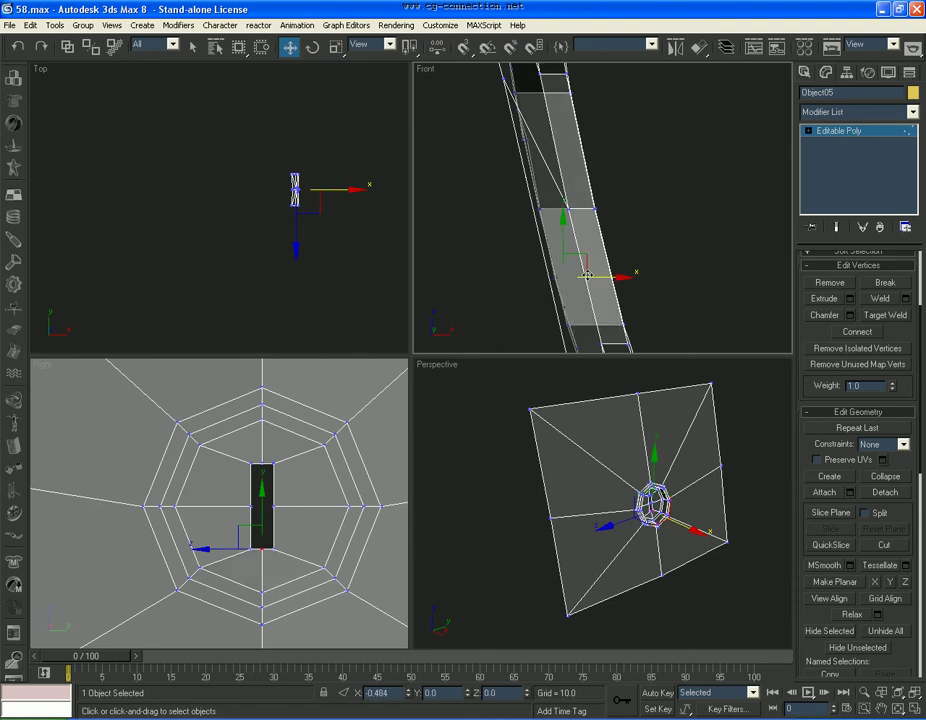
click(620, 463)
scroll(620, 463, up, 5)
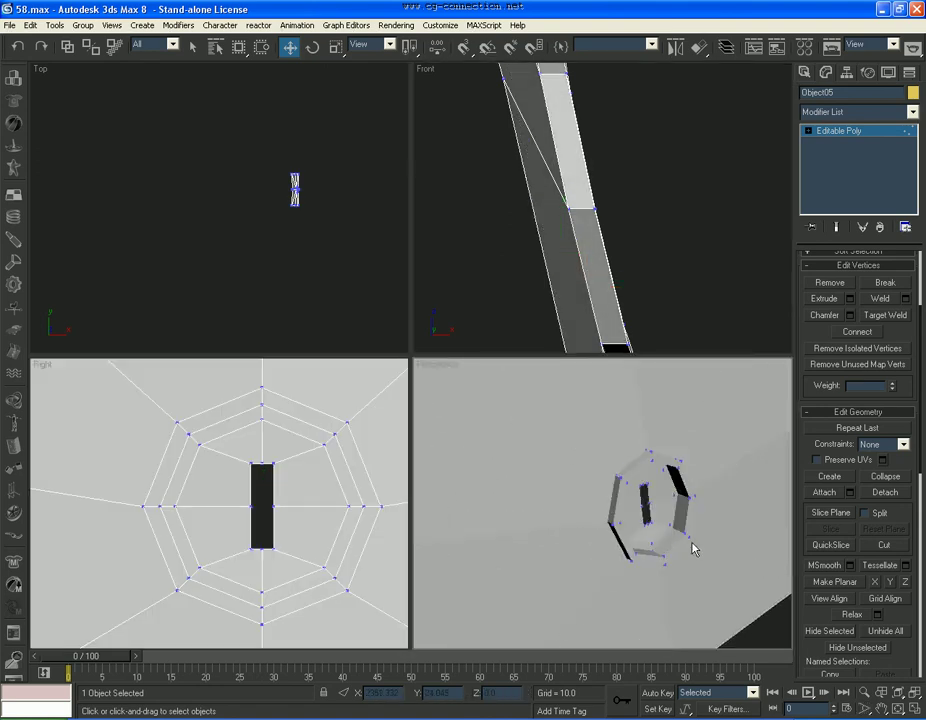
alt+middle_drag(693, 548, 648, 542)
click(809, 132)
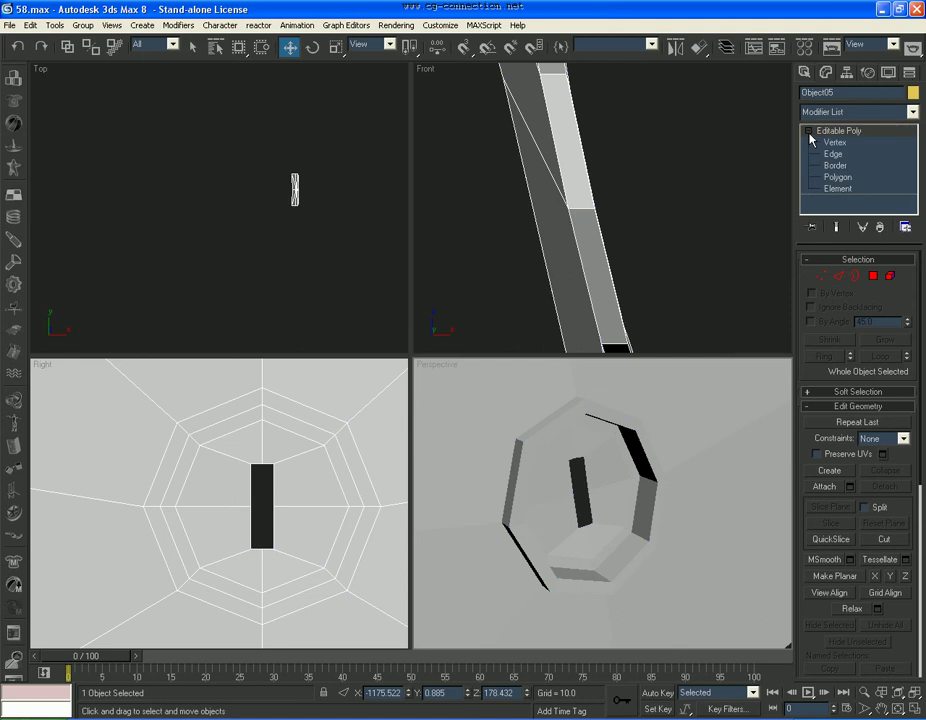
click(839, 176)
scroll(667, 490, down, 5)
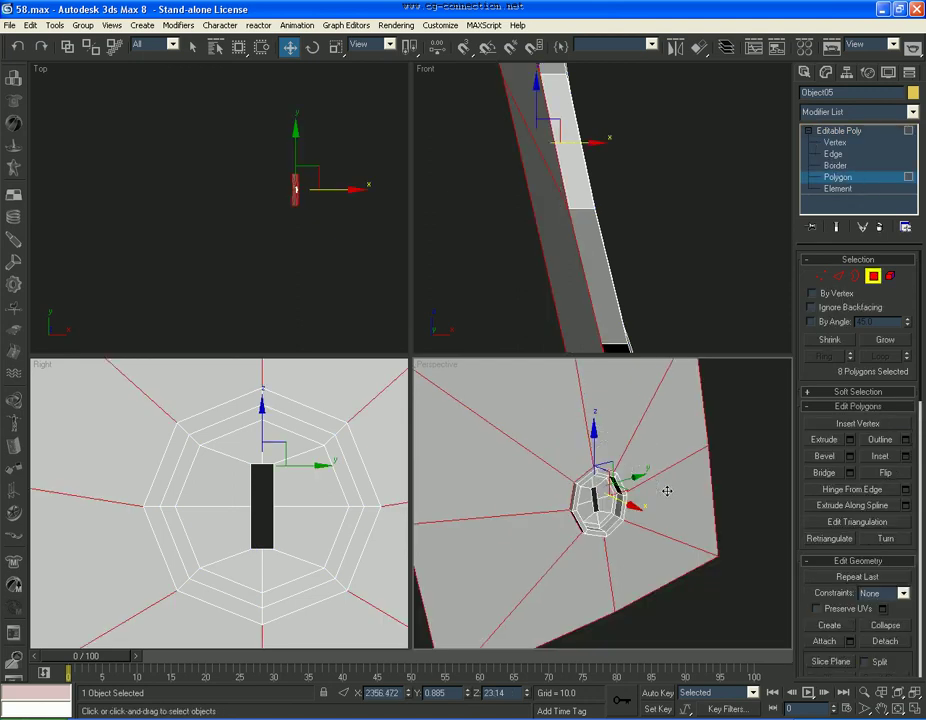
key(alt+h)
key(z)
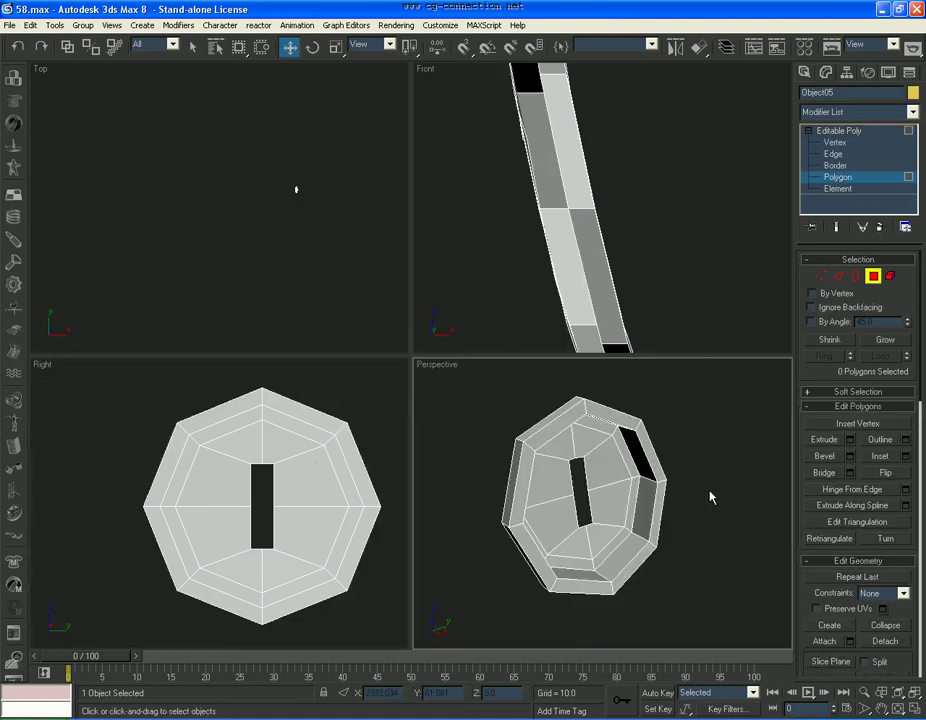
key(2)
Step: Chamfer the two outer rim edge loops of the badge by 0.3
click(547, 437)
ctrl+click(662, 428)
click(879, 356)
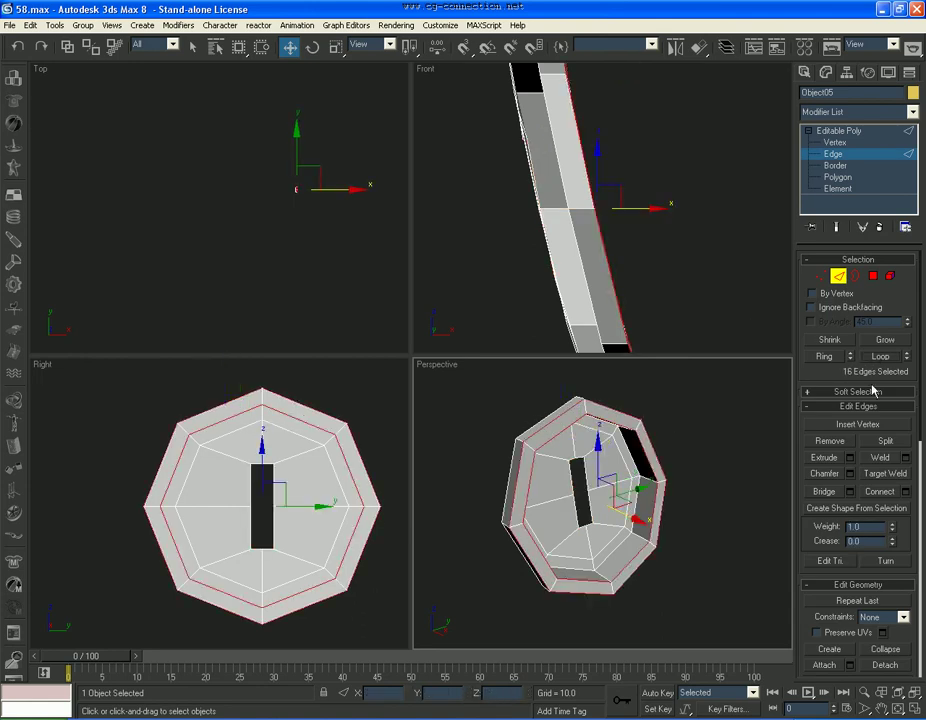
click(849, 474)
text(0.2)
key(Return)
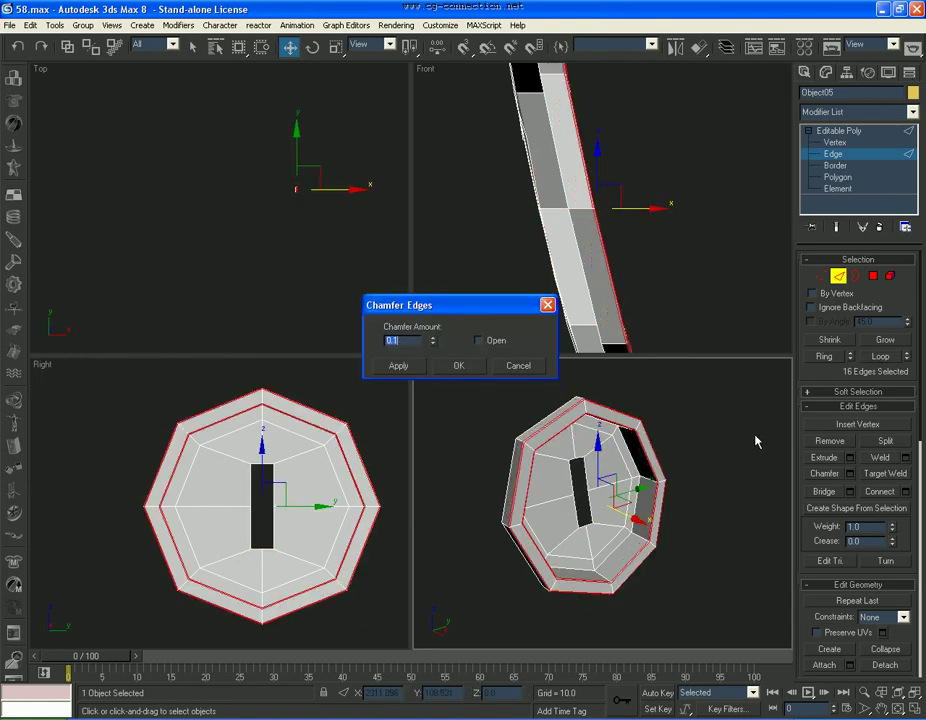
text(0.3)
key(Return)
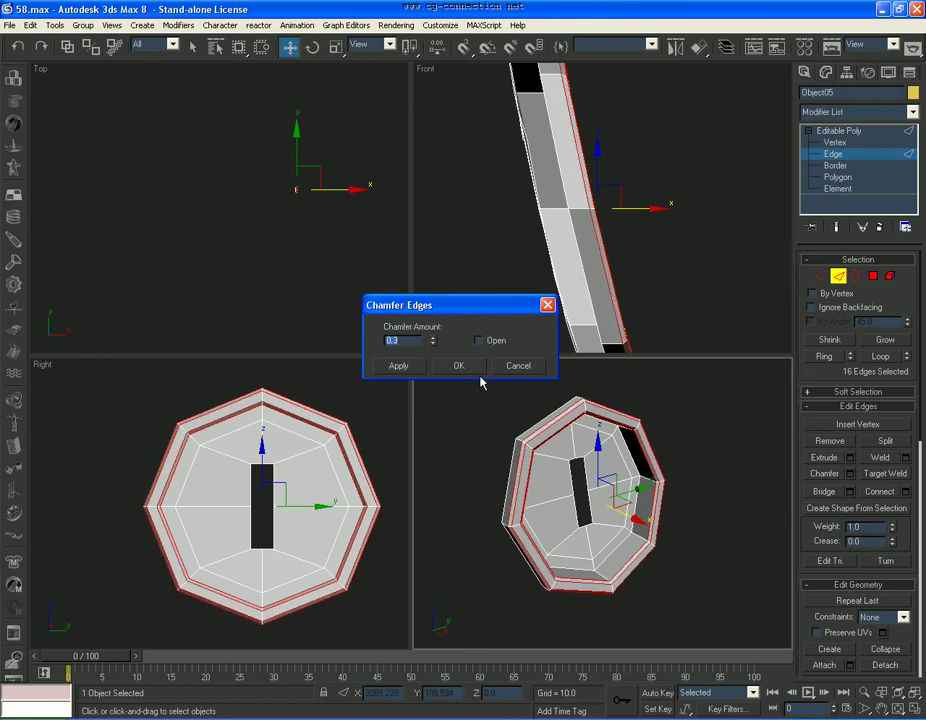
click(458, 365)
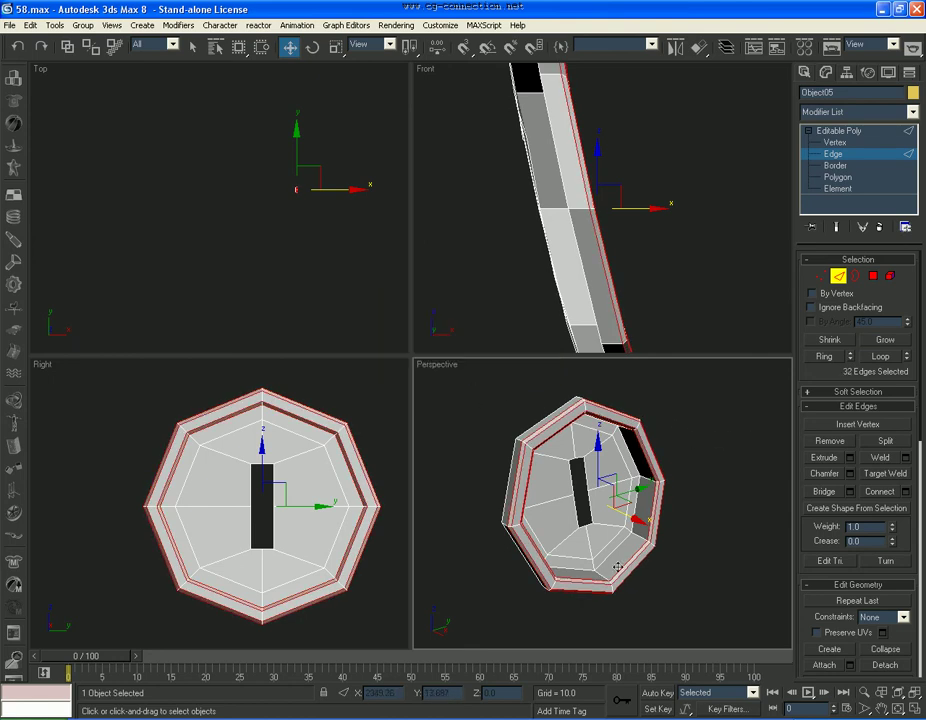
Step: Chamfer the badge's inner rim edge loop
click(613, 561)
click(878, 360)
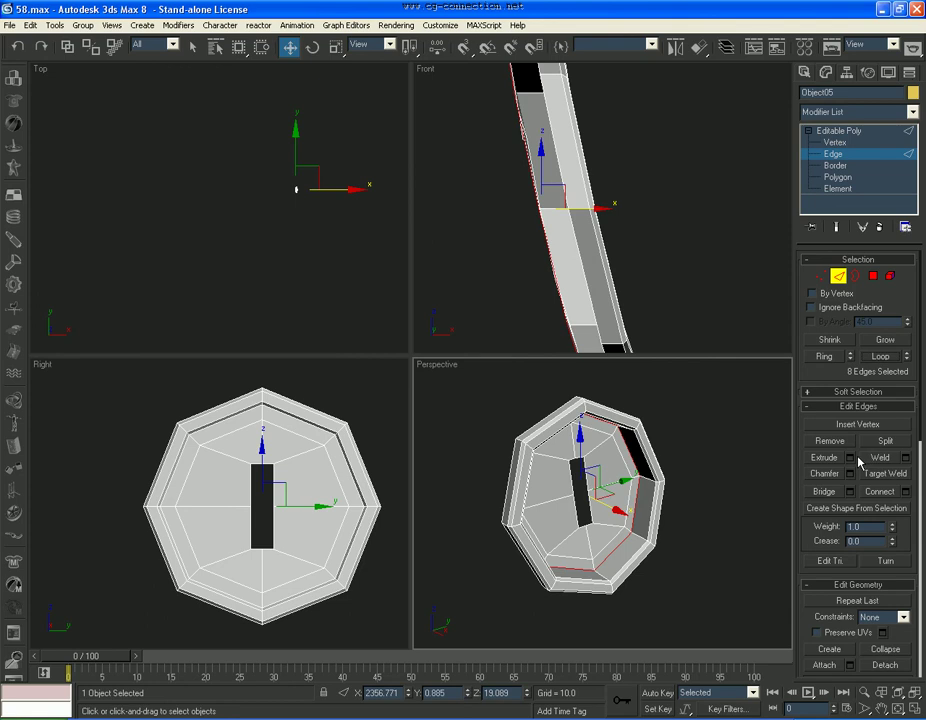
click(850, 474)
click(461, 366)
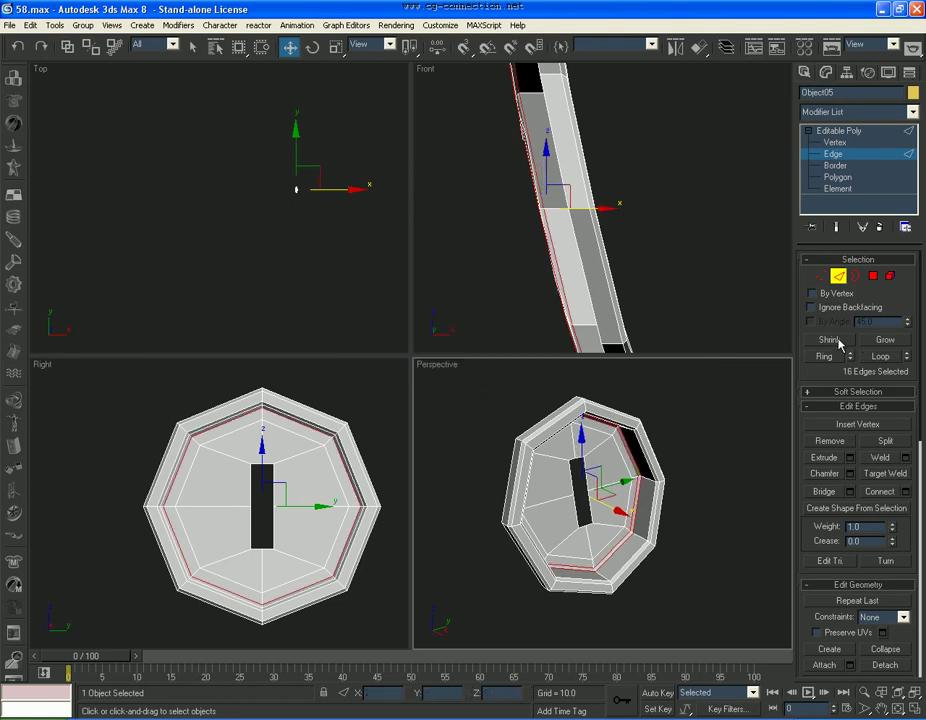
Step: Shift-drag the slot hole border backward in the front view to give the slot depth
click(855, 277)
click(590, 500)
middle_click(608, 237)
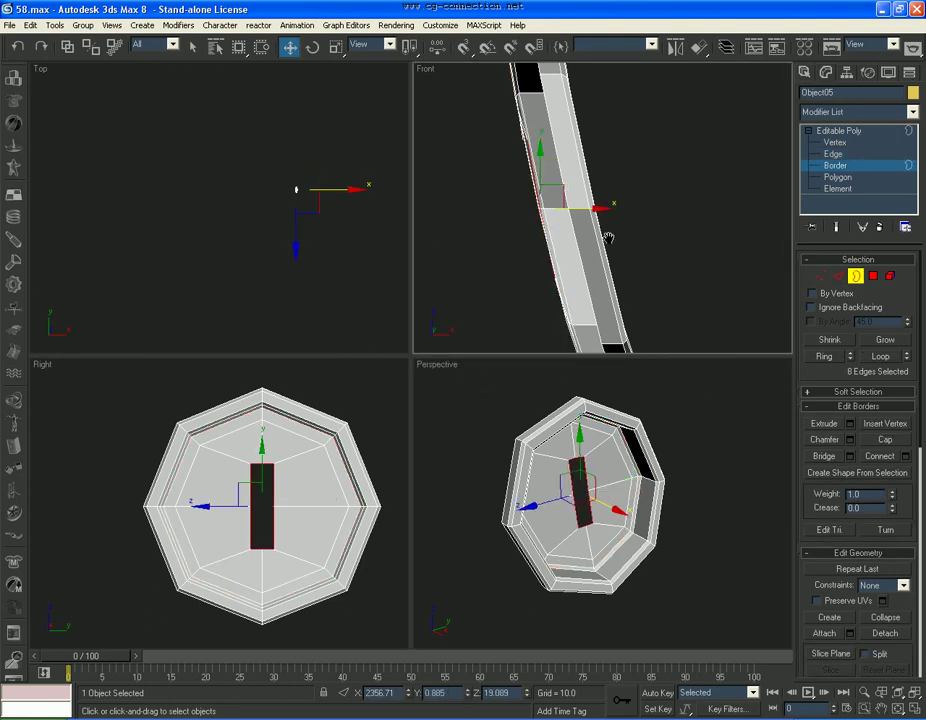
shift+drag(585, 221, 516, 219)
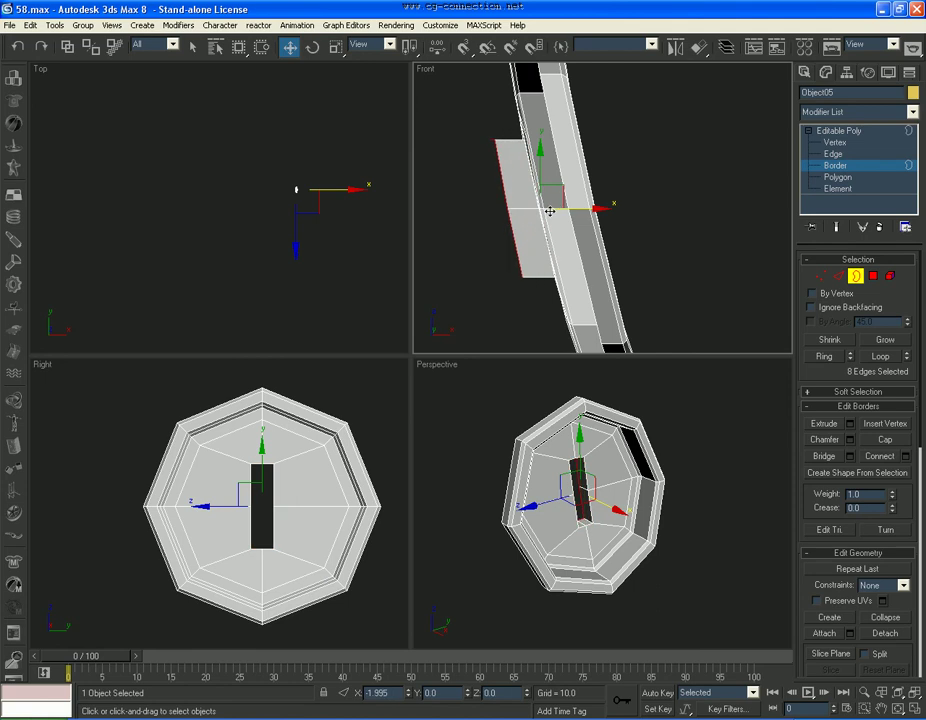
Step: Chamfer the edge loop around the slot's opening
click(838, 276)
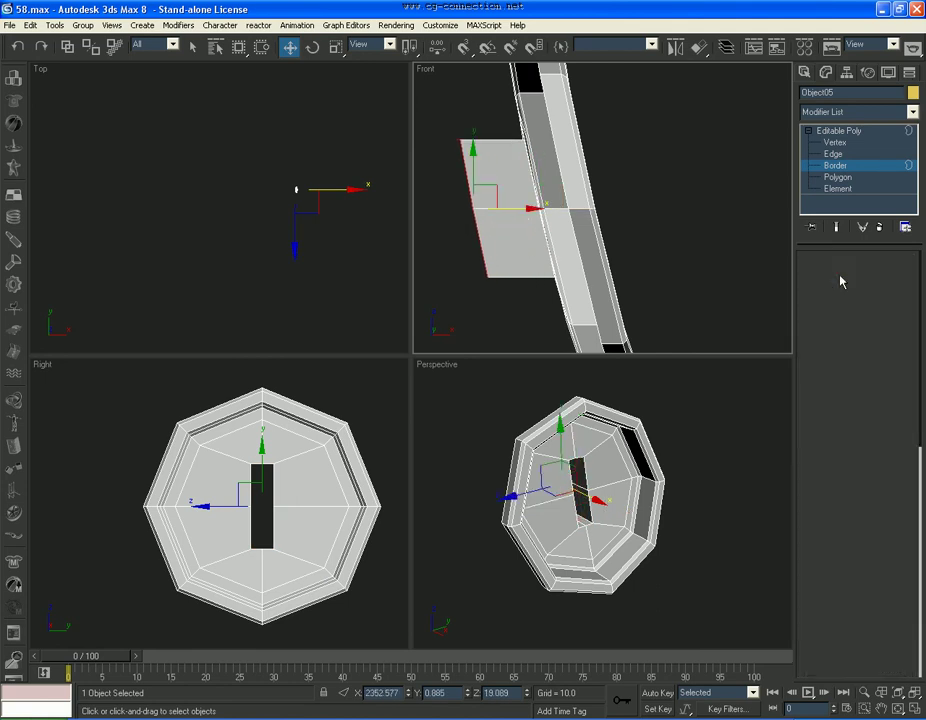
click(588, 514)
click(880, 356)
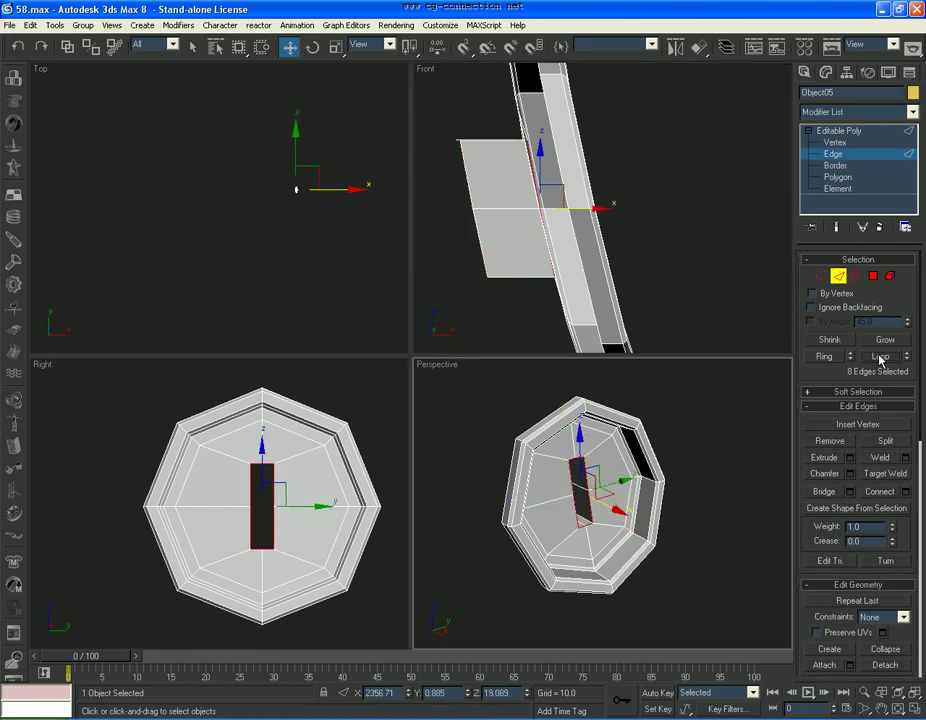
click(850, 476)
click(480, 367)
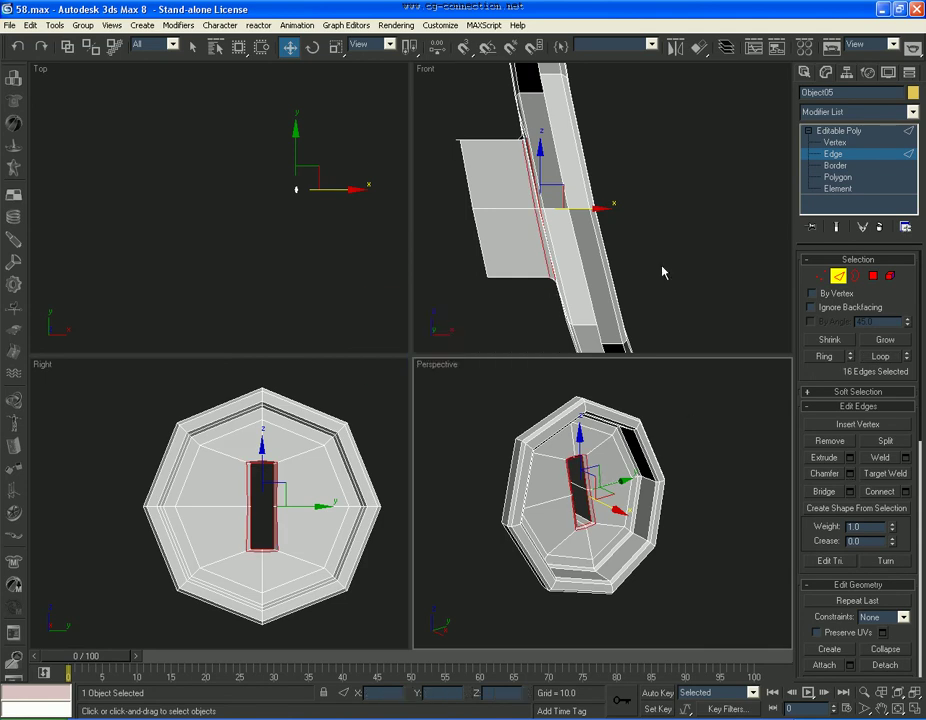
click(862, 112)
Step: Add TurboSmooth to the badge with 2 iterations and isoline display, then unhide all objects
text(tu)
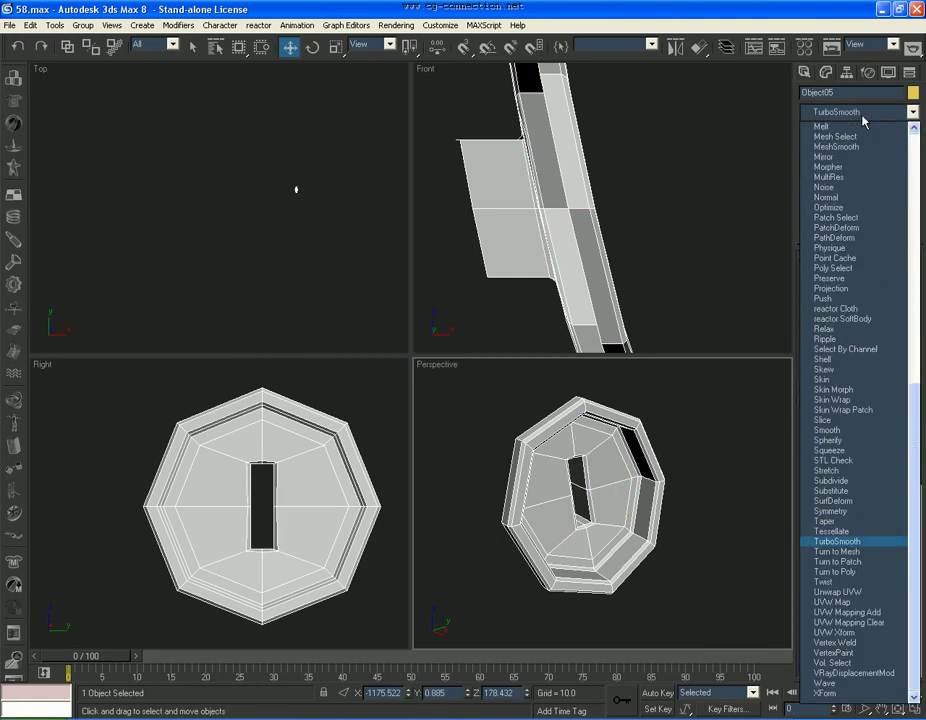
key(Return)
text(2)
key(Return)
click(816, 319)
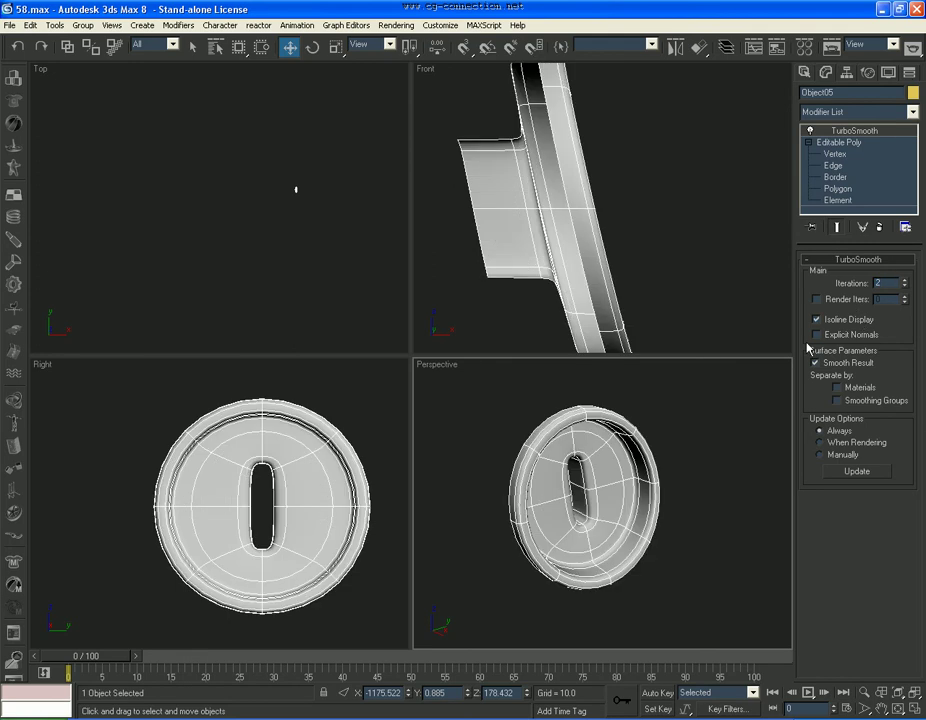
key(F4)
scroll(661, 525, down, 3)
right_click(661, 525)
click(661, 523)
scroll(648, 510, down, 4)
key(F4)
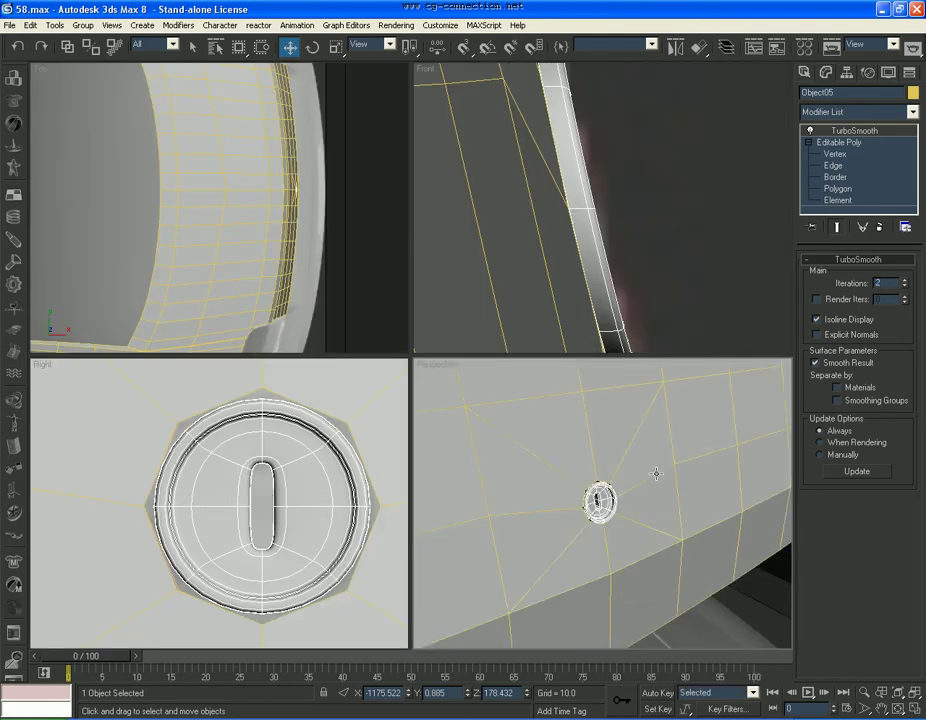
Step: Delete the badge's TurboSmooth and convert the badge to Editable Poly
click(655, 473)
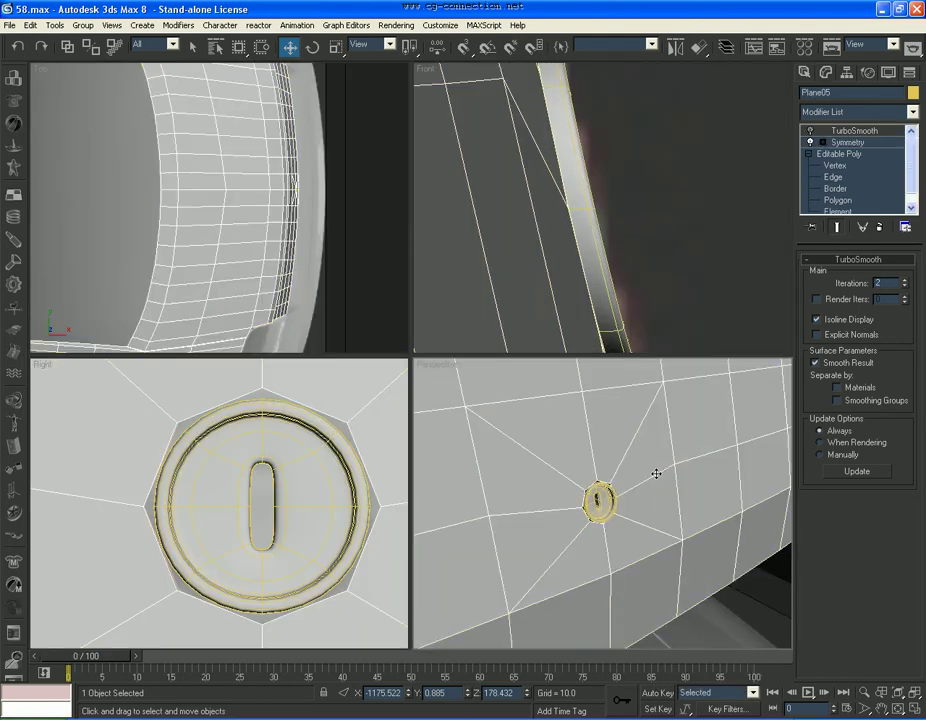
click(600, 495)
right_click(864, 132)
click(765, 145)
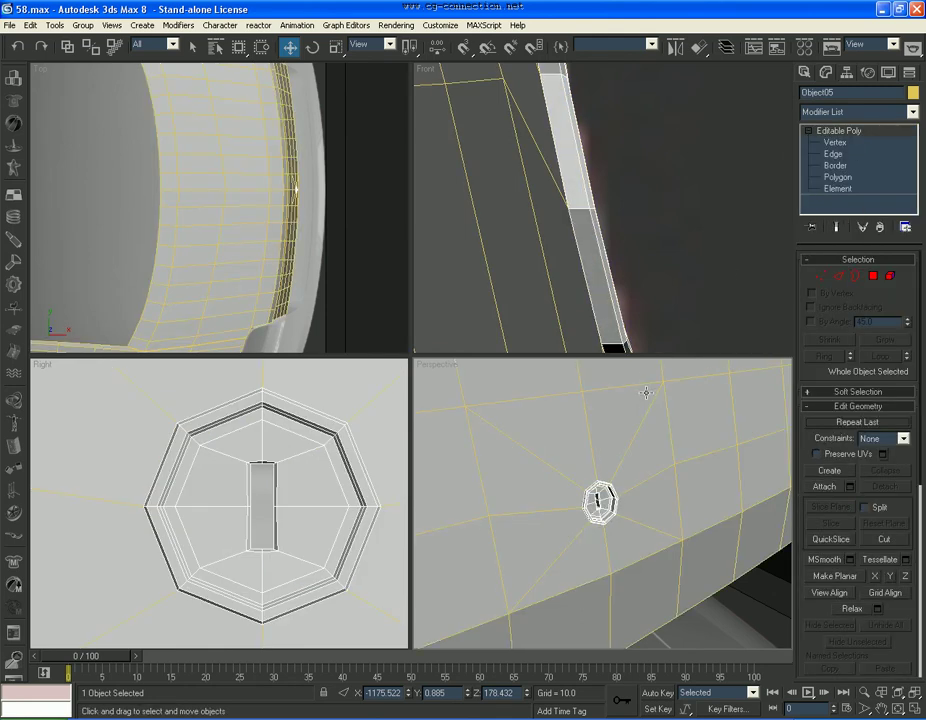
right_click(658, 467)
mouse_move(700, 586)
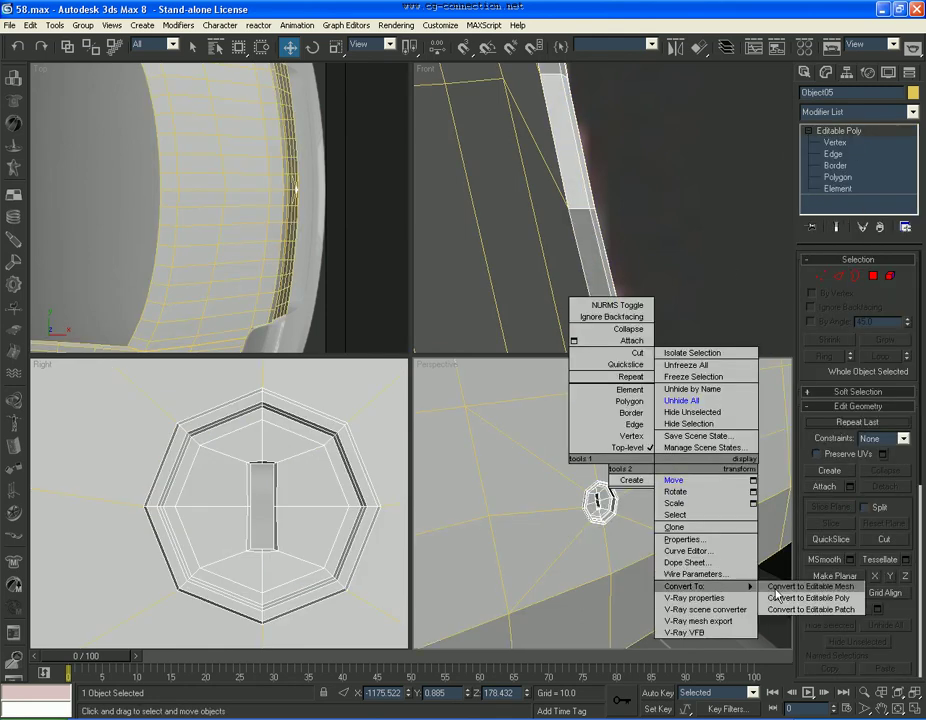
click(806, 598)
Step: Delete the right half of the badge's polygons
click(873, 276)
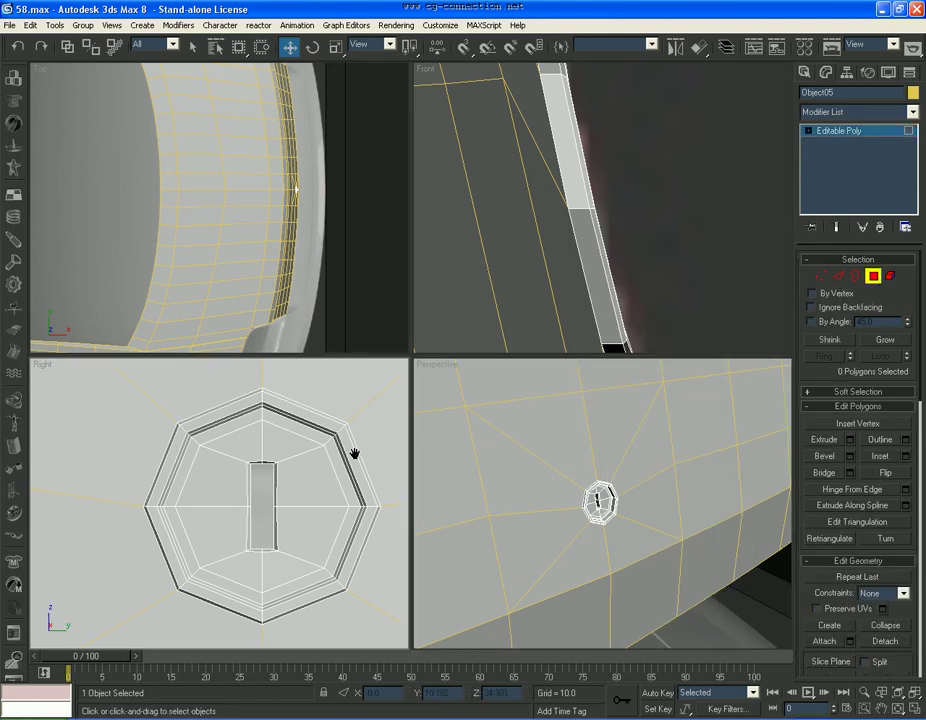
scroll(356, 405, down, 3)
drag(339, 360, 248, 597)
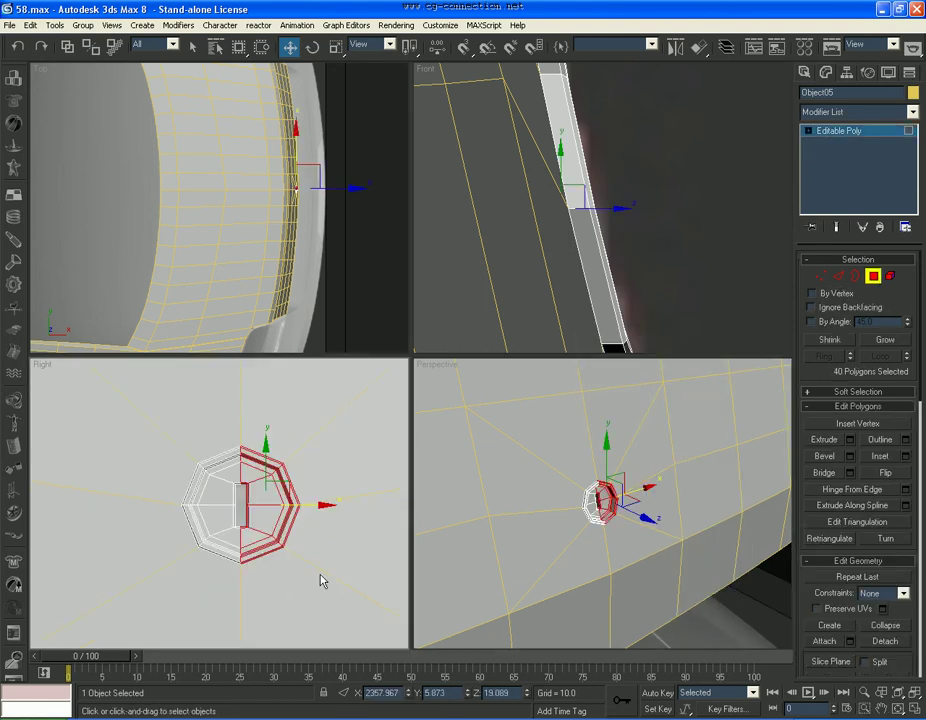
key(Delete)
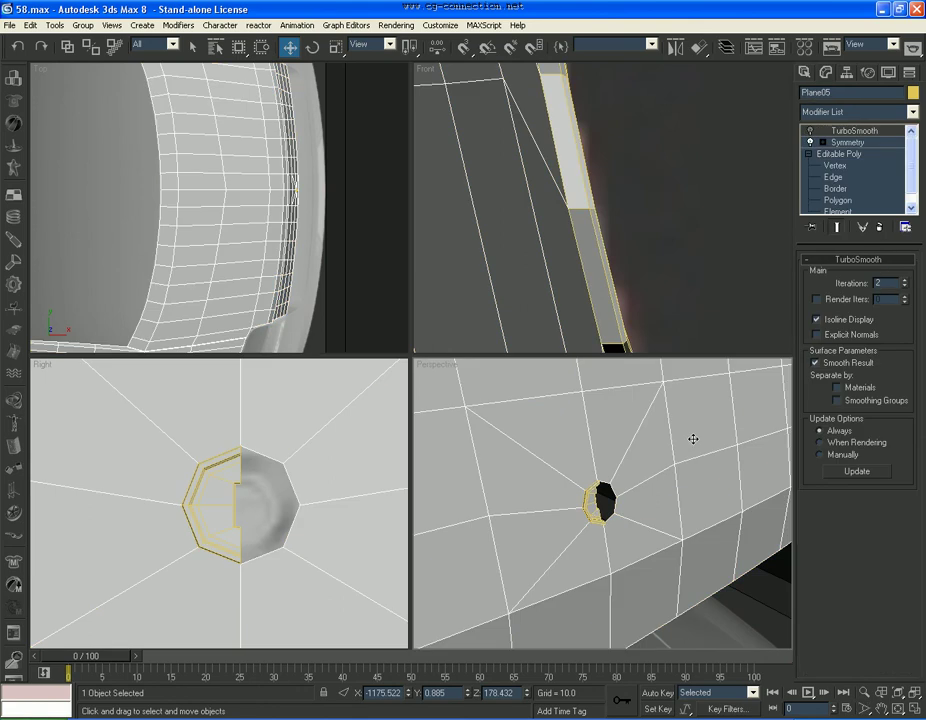
Step: Attach the half badge into Plane05's base mesh and re-enable the lid's TurboSmooth
click(843, 155)
click(835, 487)
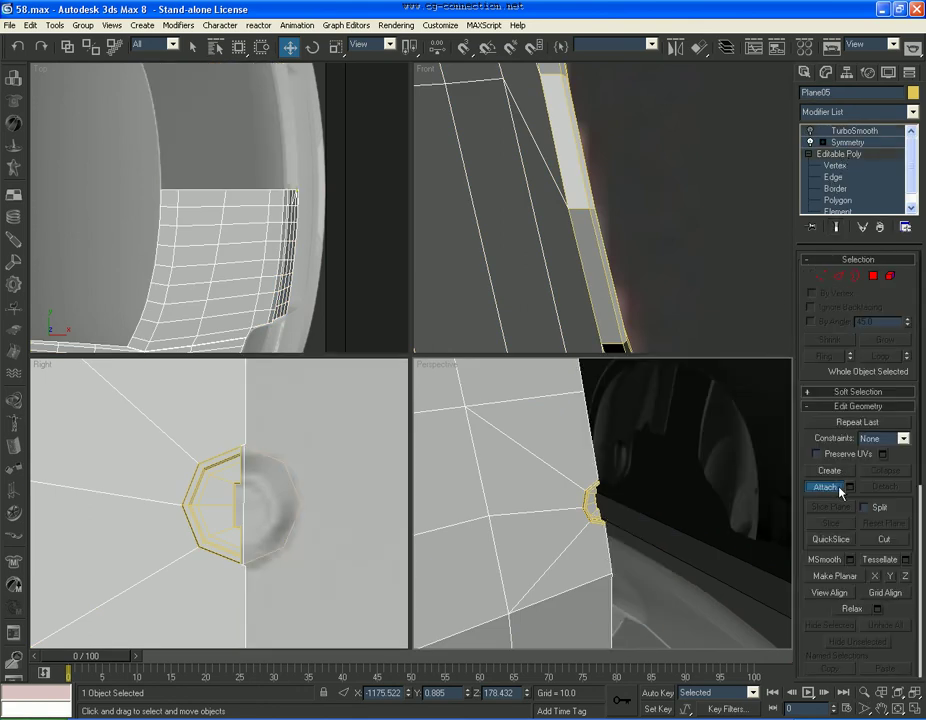
click(838, 131)
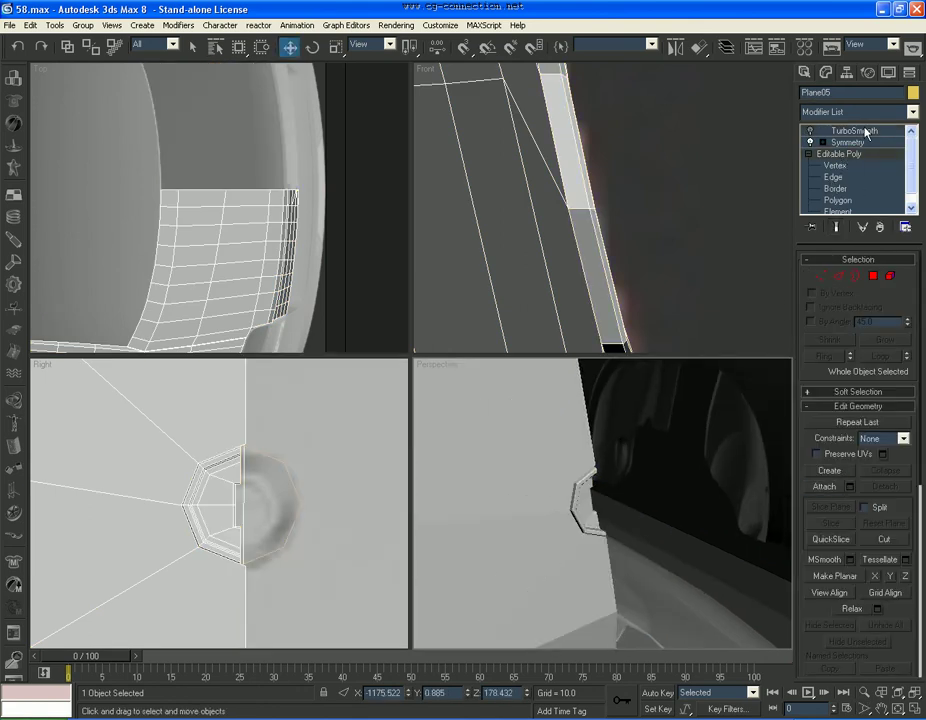
click(810, 131)
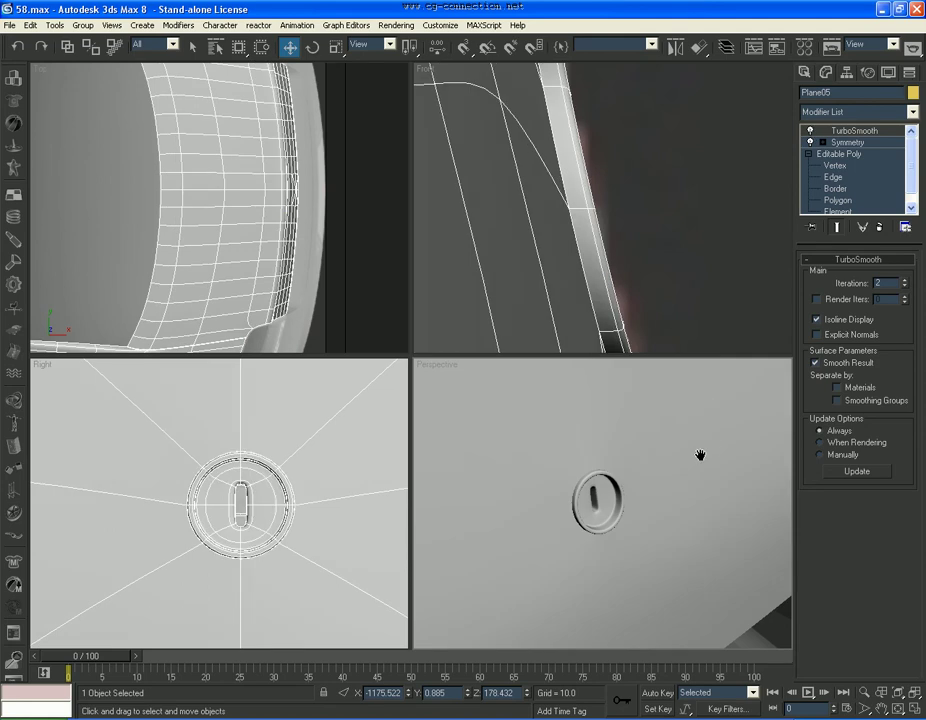
scroll(705, 470, down, 3)
scroll(694, 524, down, 5)
scroll(694, 524, down, 3)
click(735, 620)
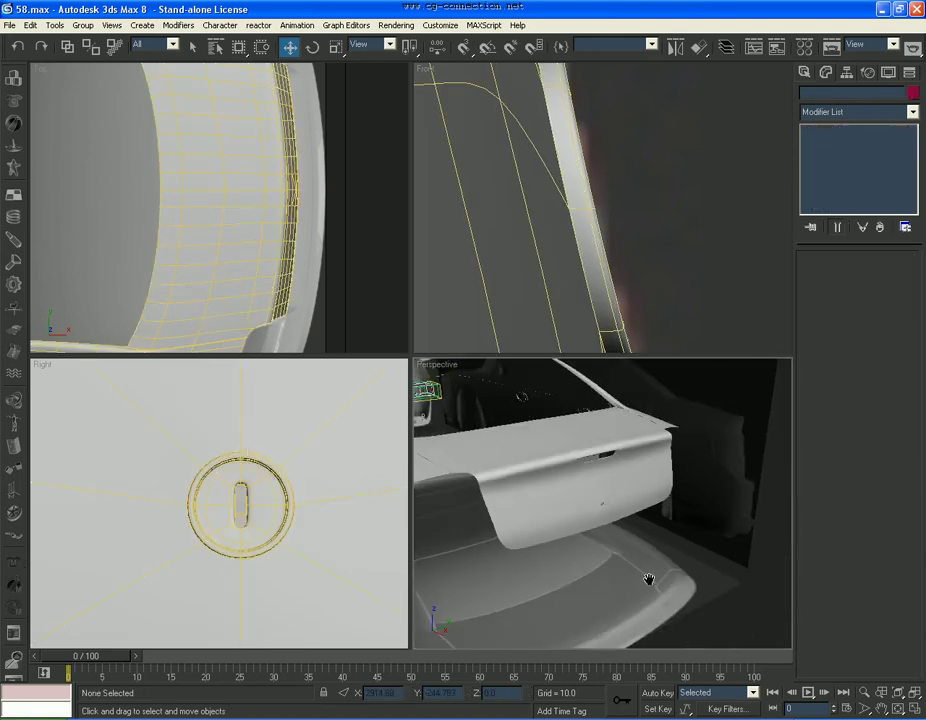
scroll(660, 575, up, 3)
Step: Maximize the Perspective view, orbit to the badge, and select the lid at Edge level in wireframe
key(alt+w)
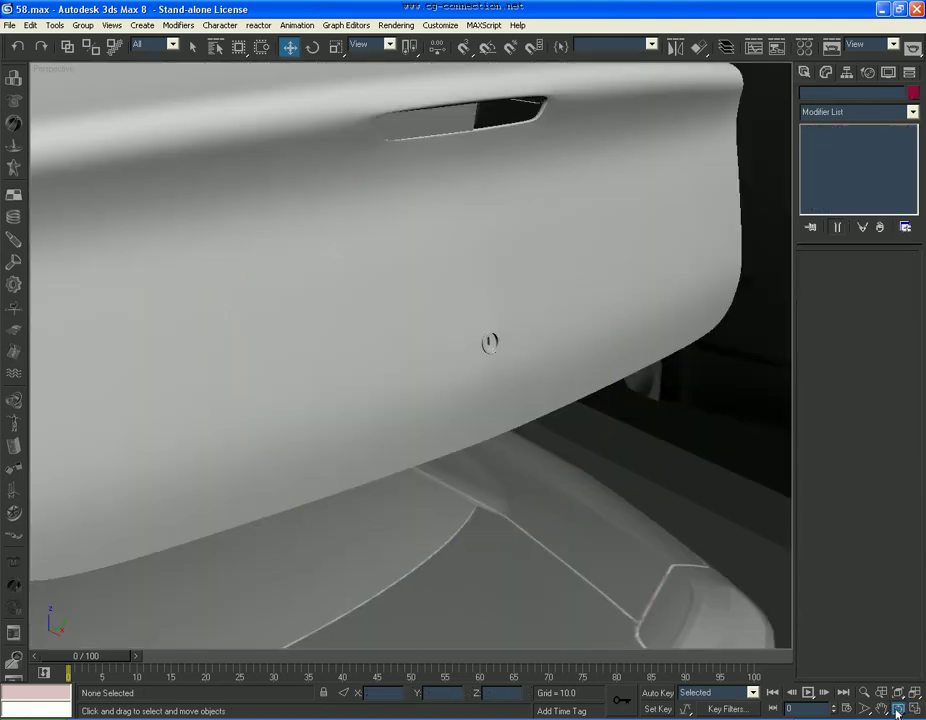
key(ctrl+r)
scroll(508, 426, up, 5)
scroll(415, 438, up, 2)
mouse_move(415, 438)
mouse_down()
mouse_move(467, 434)
mouse_move(548, 383)
mouse_up()
scroll(469, 437, up, 5)
key(w)
click(548, 383)
key(F4)
click(838, 184)
key(F3)
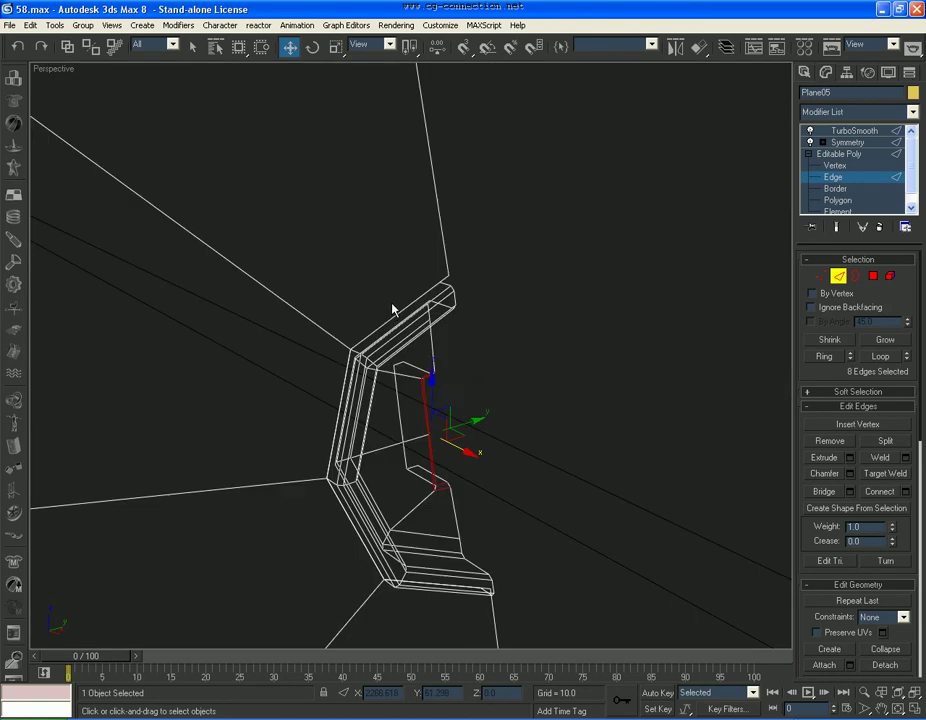
Step: Loop-select the badge rim edges, nudge them slightly, and preview the smoothed lid
click(403, 318)
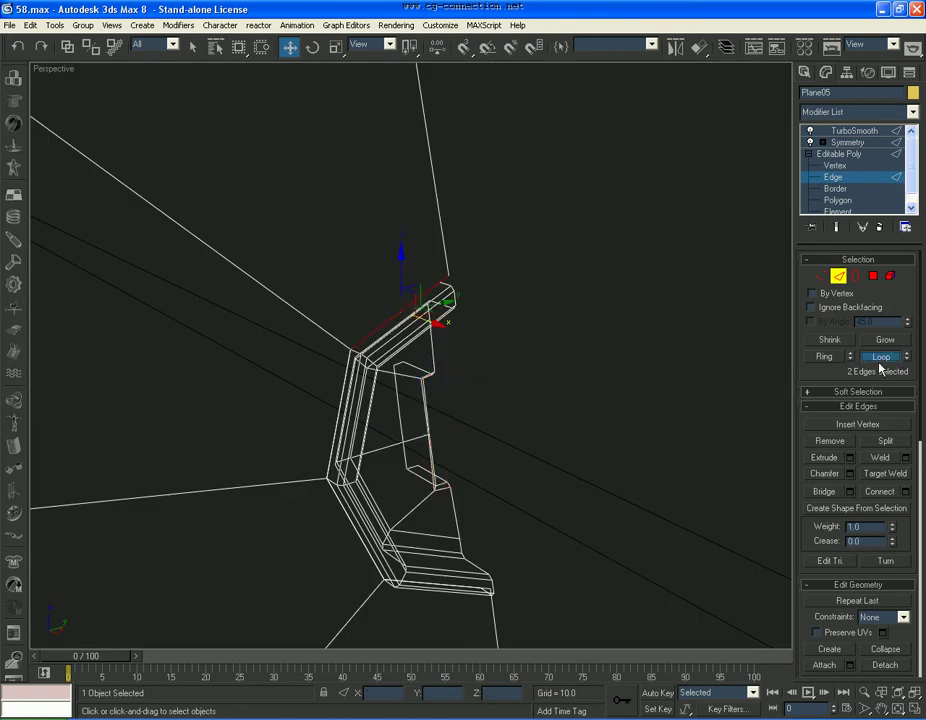
click(880, 356)
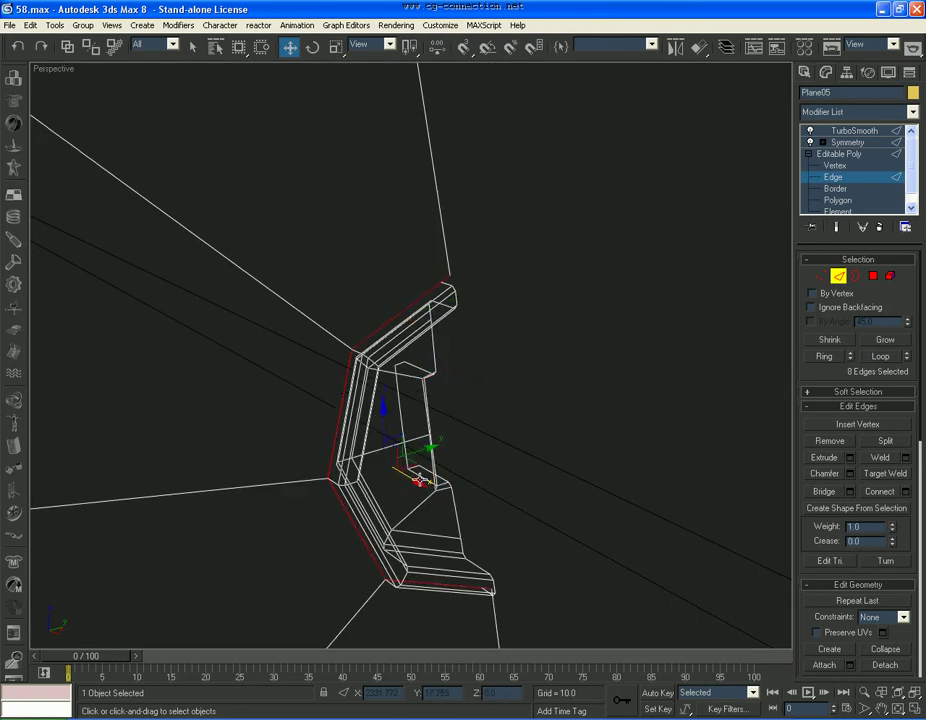
drag(420, 480, 415, 478)
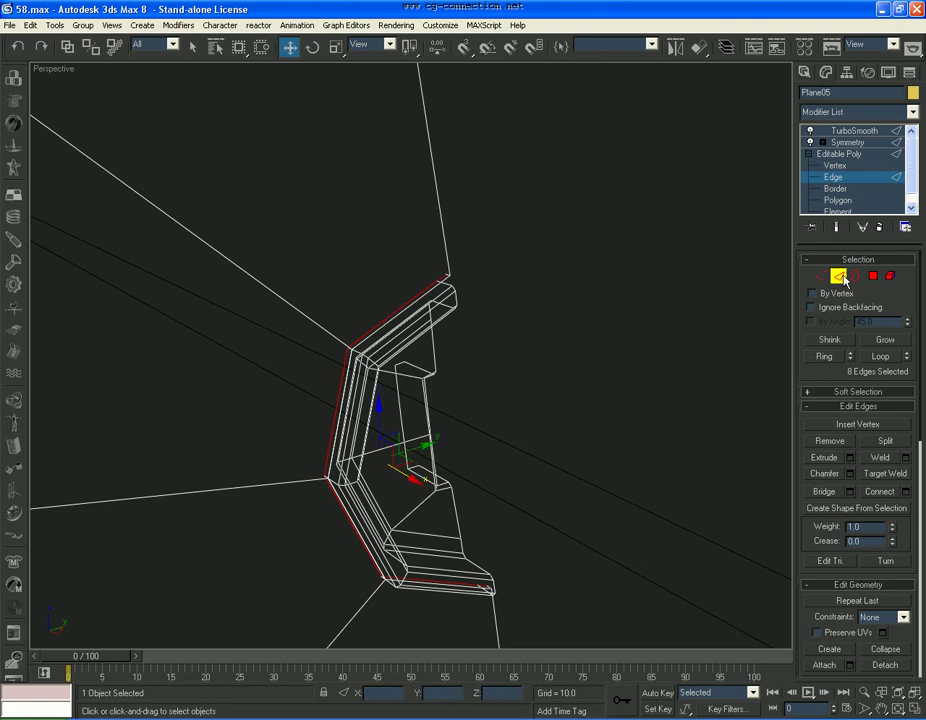
key(F3)
click(855, 130)
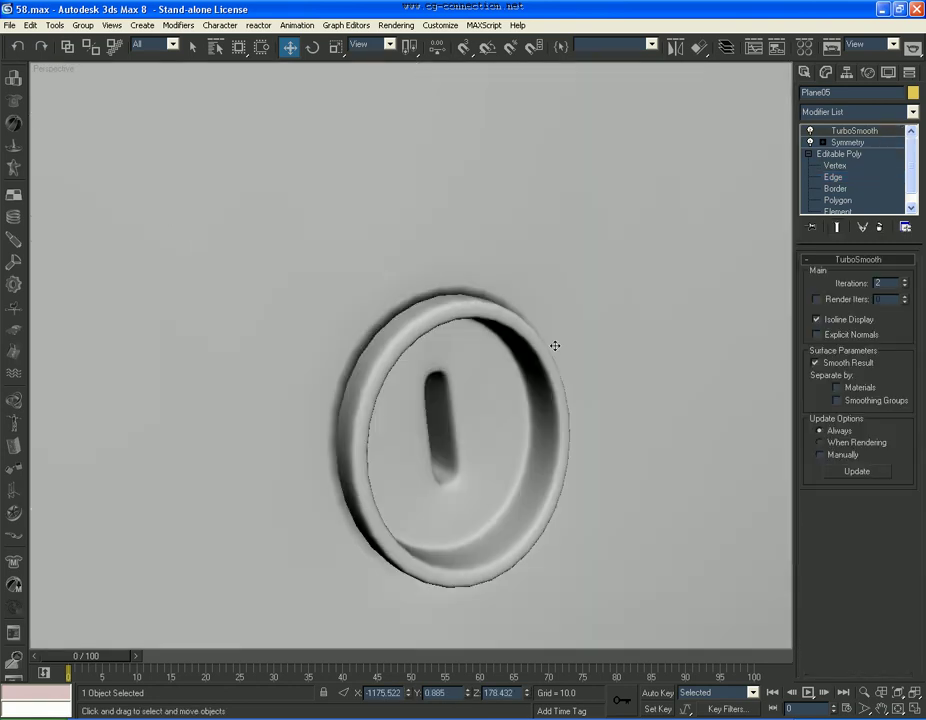
scroll(553, 355, down, 2)
scroll(512, 397, up, 6)
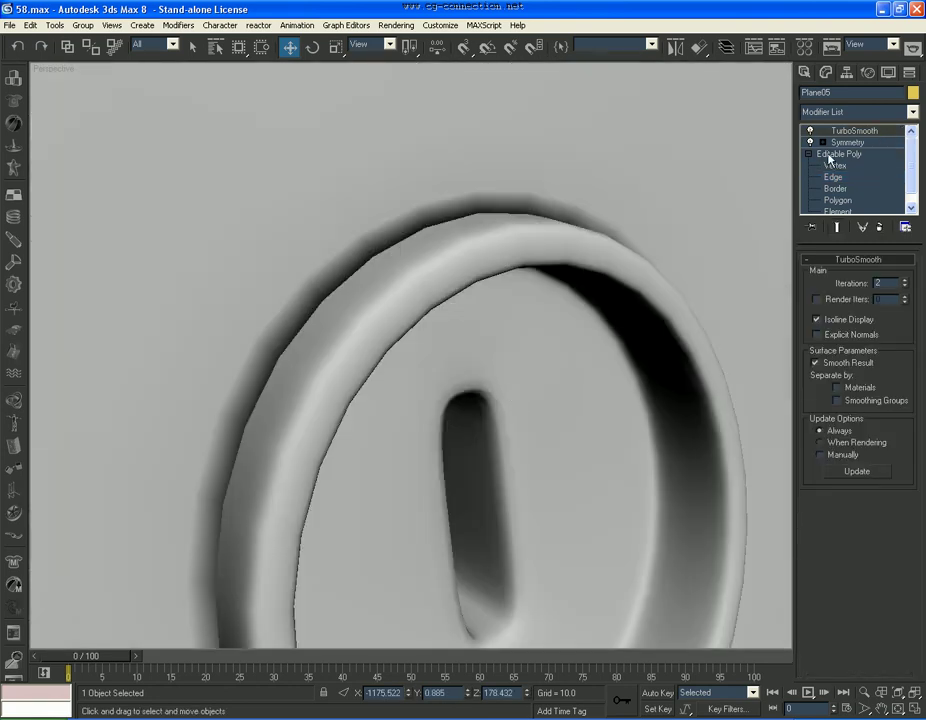
click(833, 177)
scroll(462, 318, up, 5)
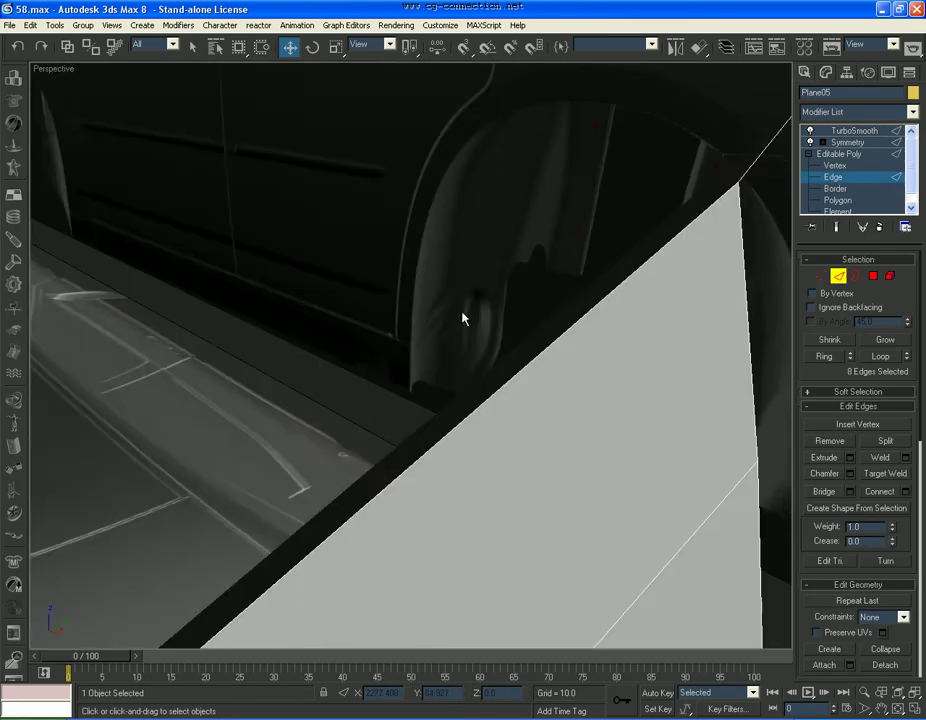
scroll(462, 318, down, 4)
click(440, 333)
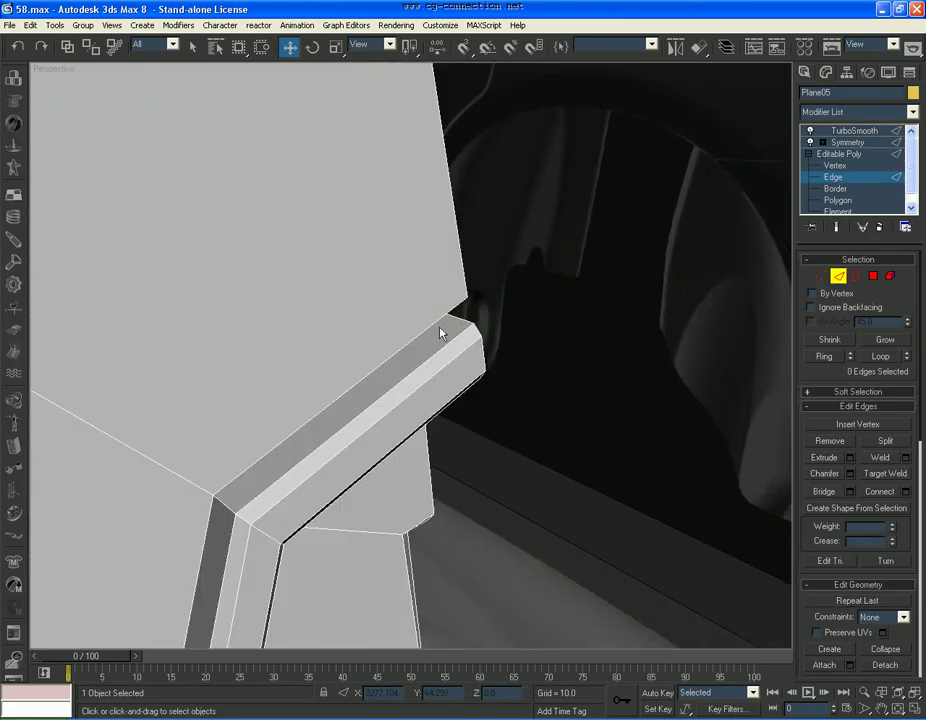
Step: Loop-select the badge's outer rim and chamfer it 0.1 with Open unchecked, then preview smoothing
key(F3)
click(418, 354)
click(428, 342)
click(428, 333)
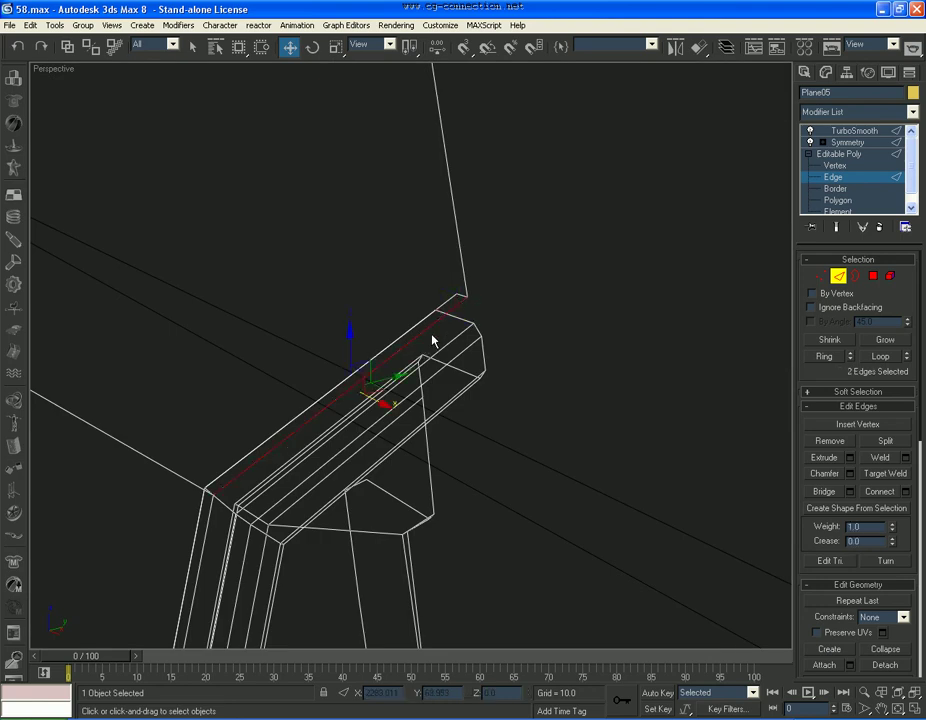
click(880, 356)
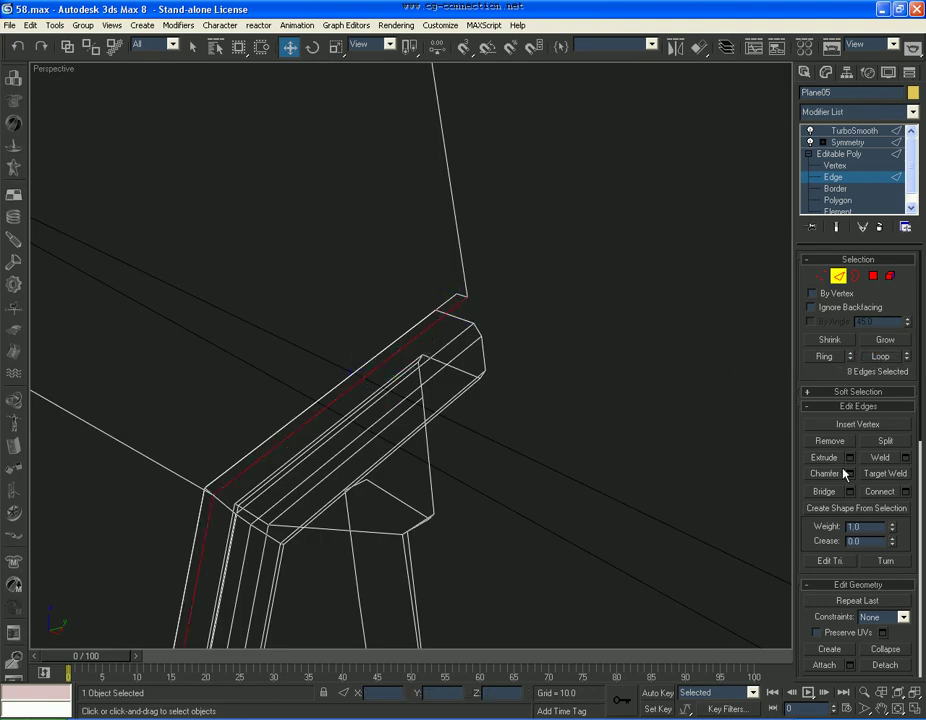
key(F3)
click(849, 473)
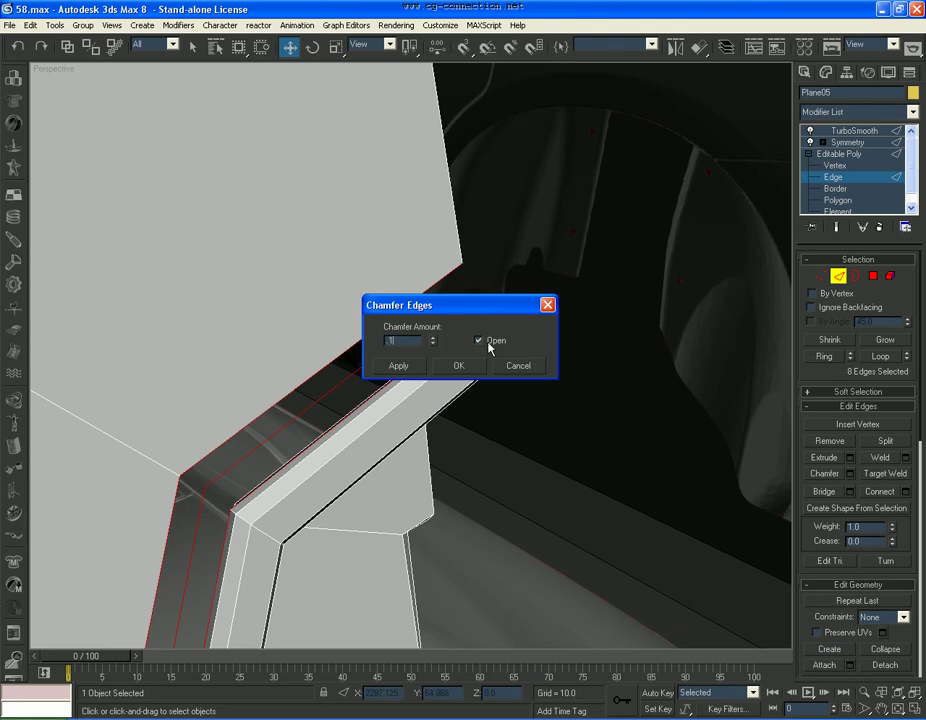
click(479, 340)
click(458, 365)
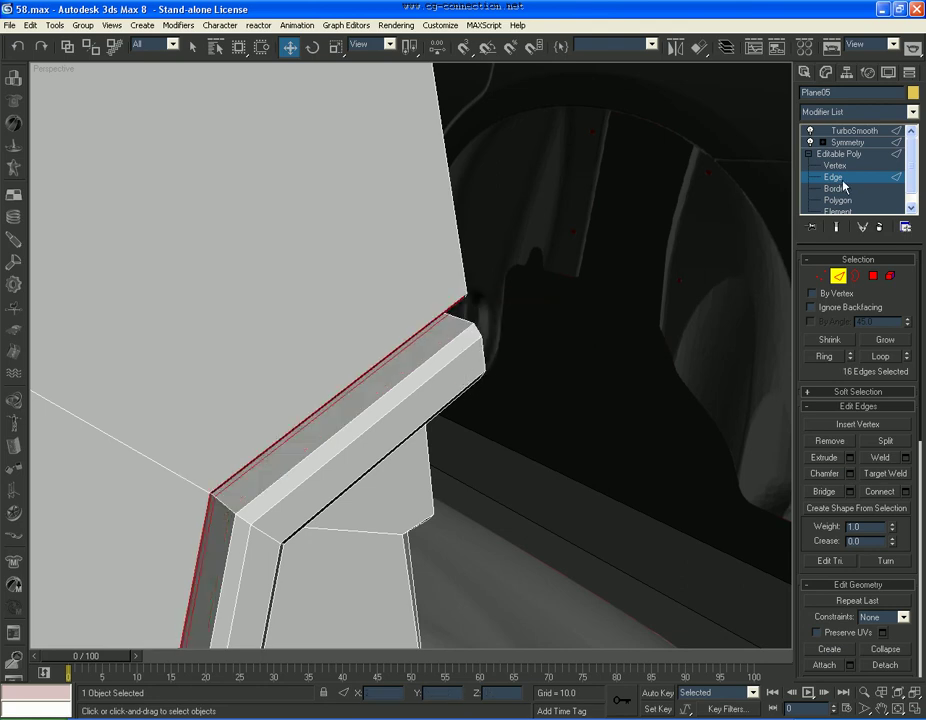
click(845, 131)
key(F4)
alt+middle_drag(593, 349, 602, 330)
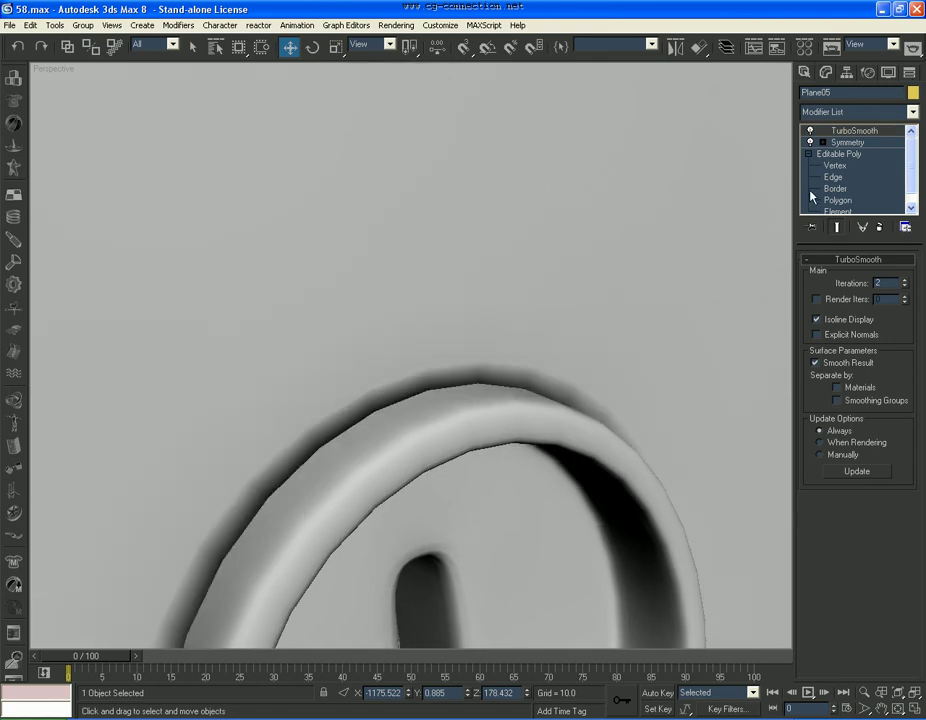
Step: Chamfer the second edge loop around the badge and preview the smoothed result
click(833, 177)
scroll(476, 328, up, 4)
scroll(476, 328, up, 2)
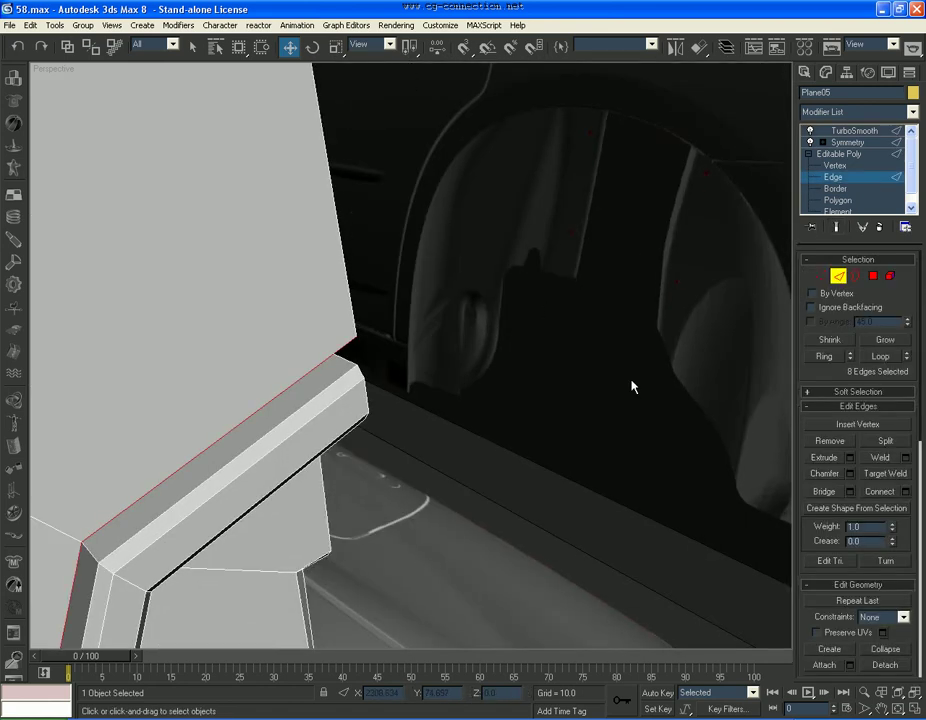
mouse_move(616, 507)
alt+middle_down()
mouse_move(248, 371)
mouse_move(417, 368)
mouse_move(378, 451)
mouse_move(386, 428)
mouse_move(317, 419)
mouse_move(395, 370)
mouse_move(337, 389)
alt+middle_up()
right_click(337, 389)
click(851, 474)
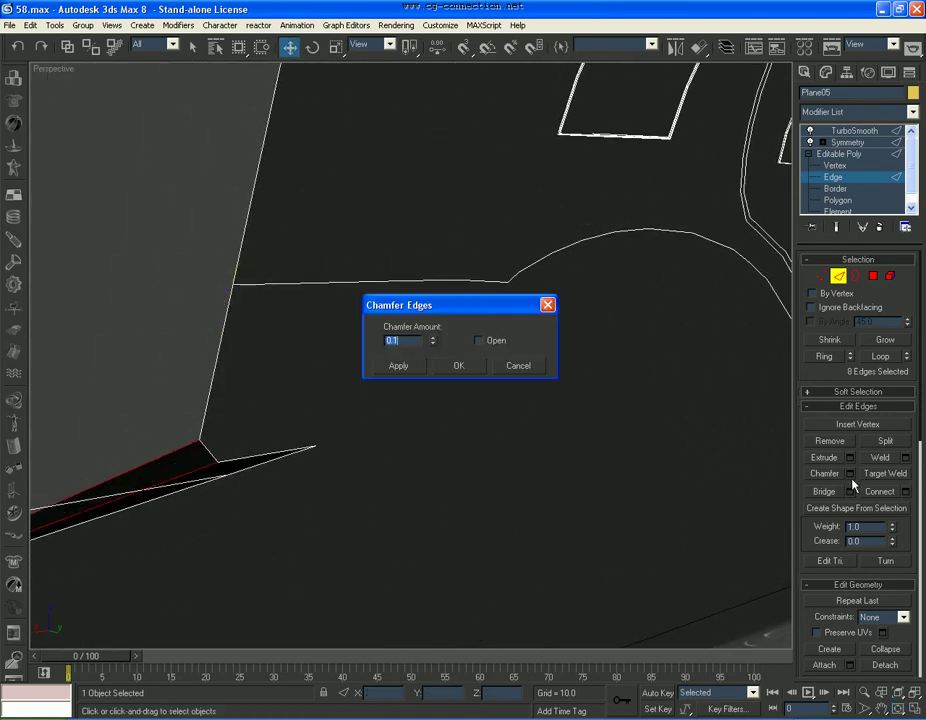
click(468, 370)
click(854, 130)
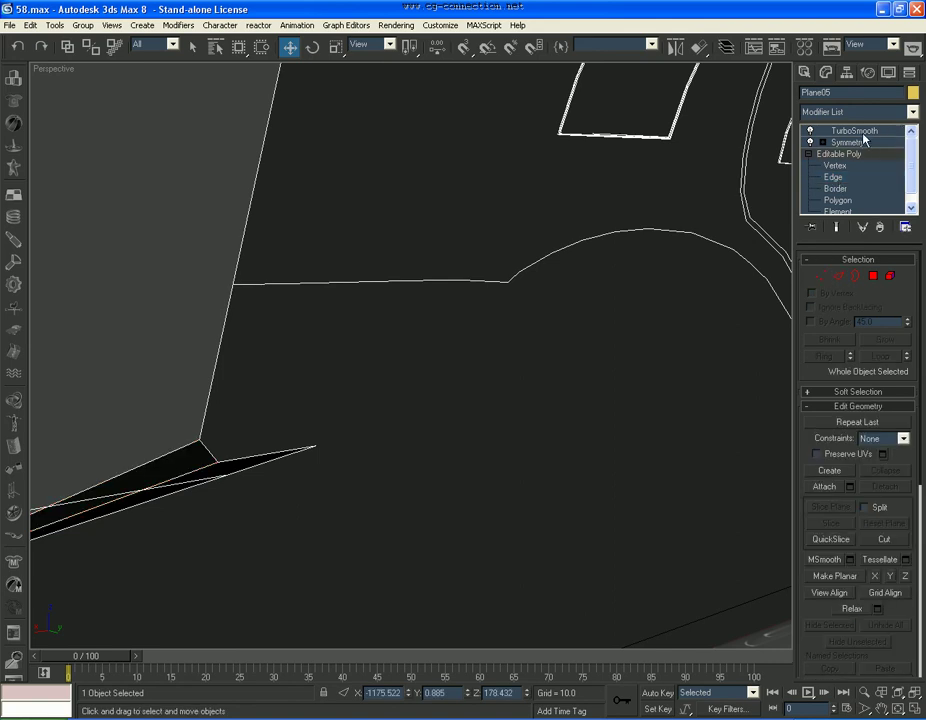
scroll(437, 404, down, 3)
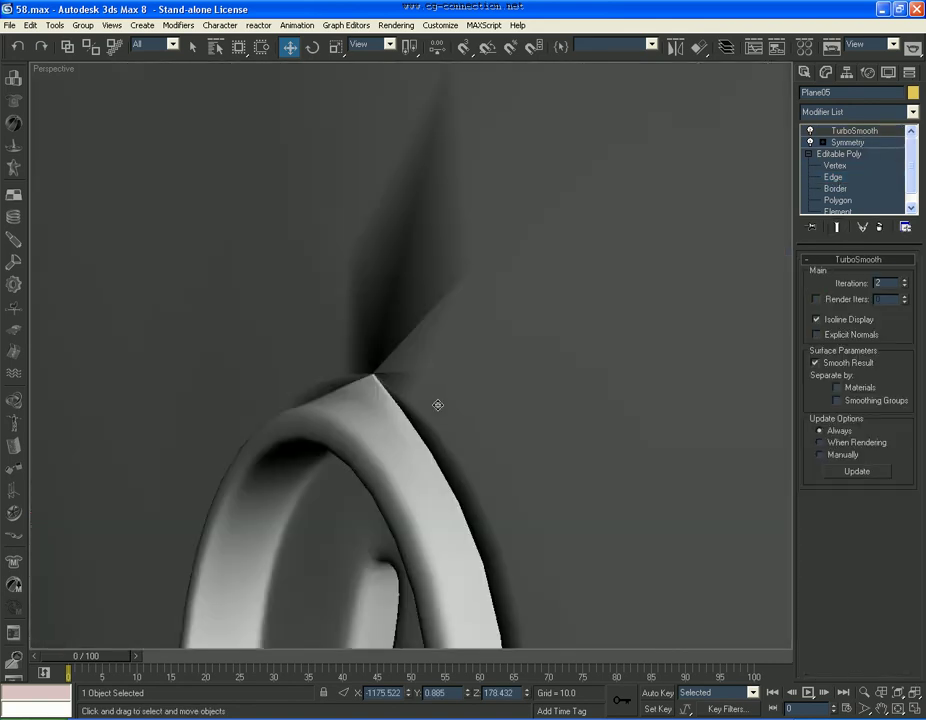
scroll(437, 404, down, 3)
Step: Enter Plane05's Symmetry weld threshold, first 0.1, then 0.01
alt+middle_drag(650, 515, 416, 271)
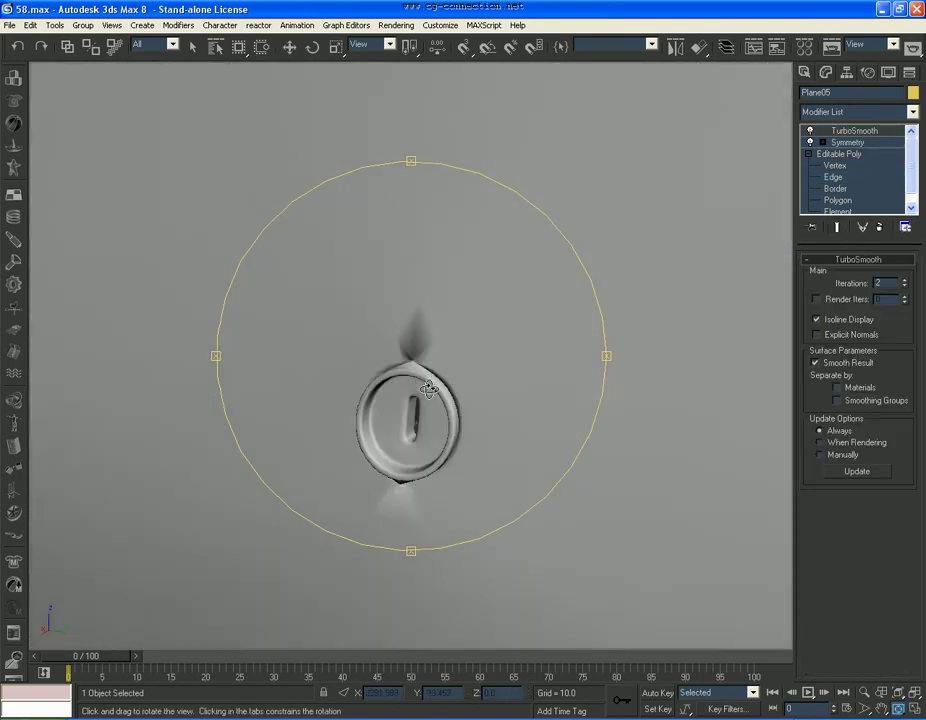
click(860, 143)
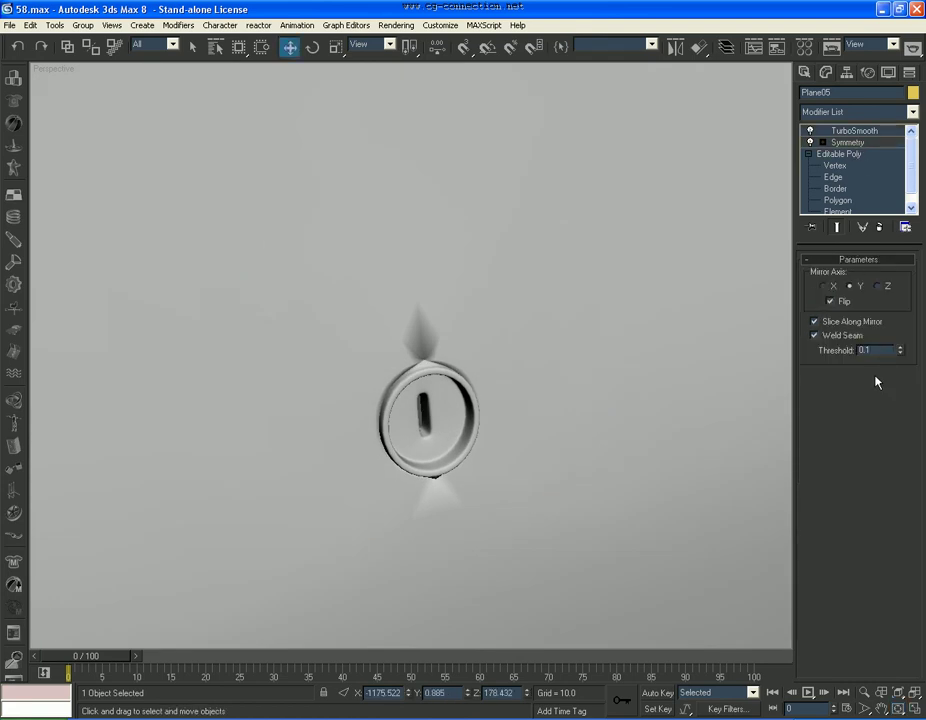
text(0.1)
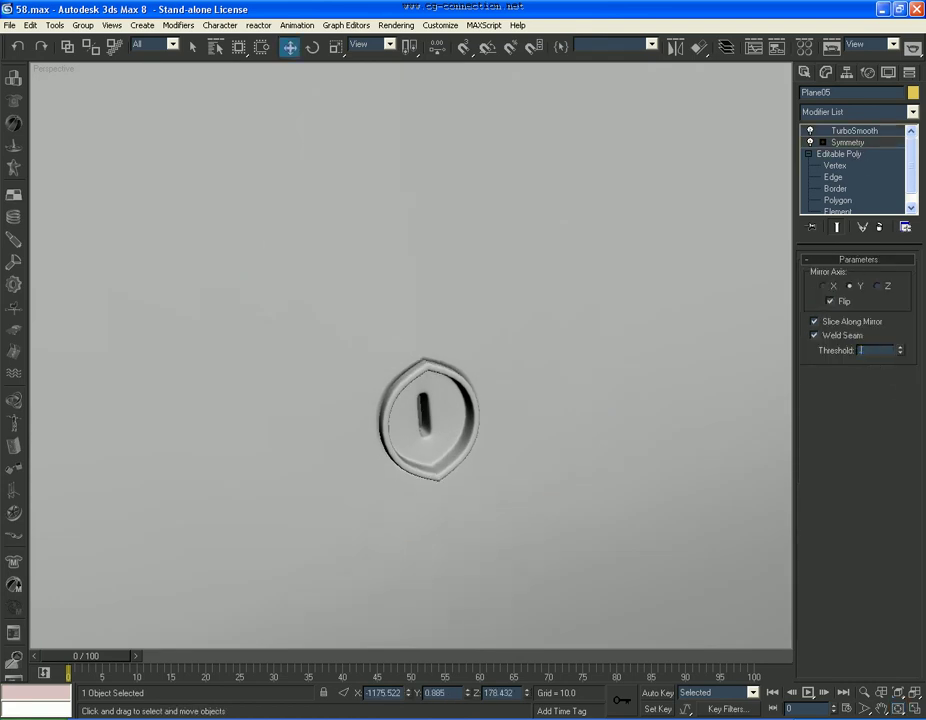
key(Return)
text(0.01)
key(Return)
scroll(545, 421, up, 2)
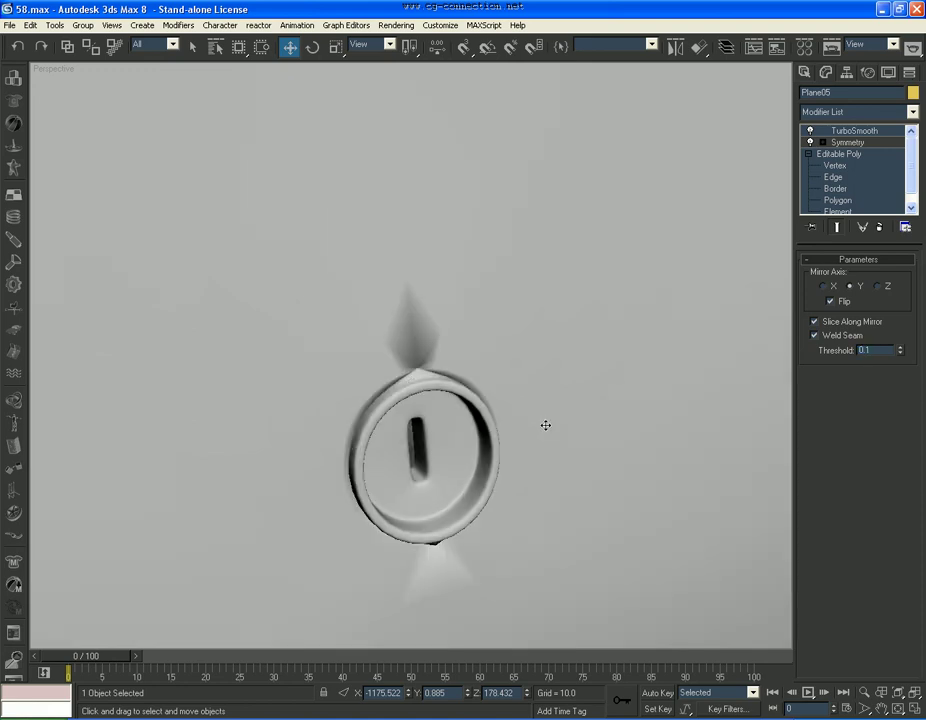
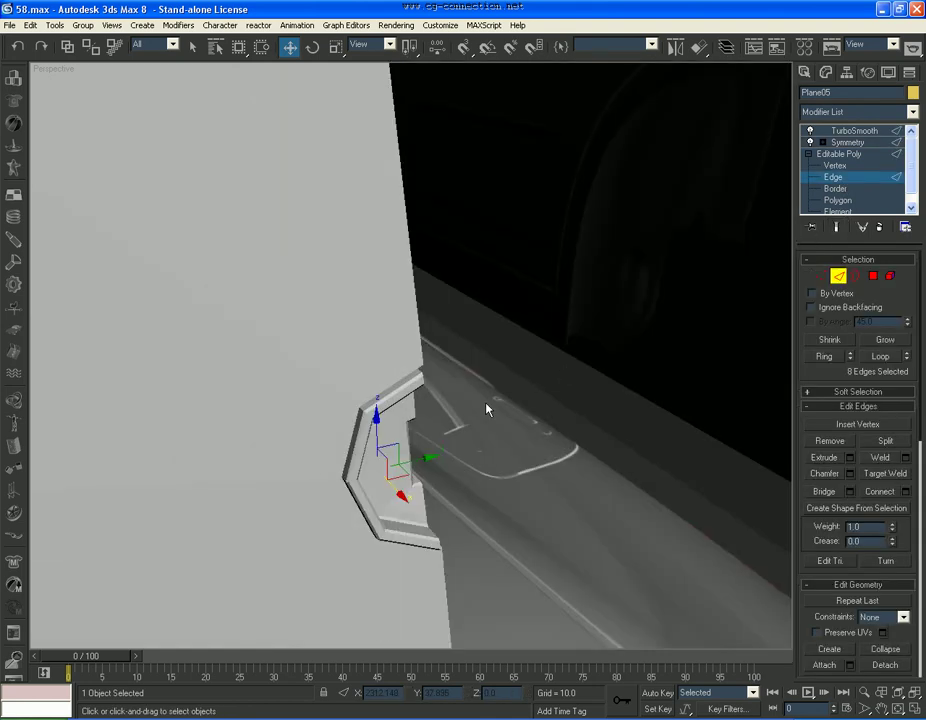
Step: Nudge the keyhole ring's outer edges slightly up and left and check the TurboSmooth result
key(F3)
scroll(486, 408, up, 3)
scroll(494, 390, up, 2)
scroll(540, 405, up, 2)
scroll(586, 476, up, 2)
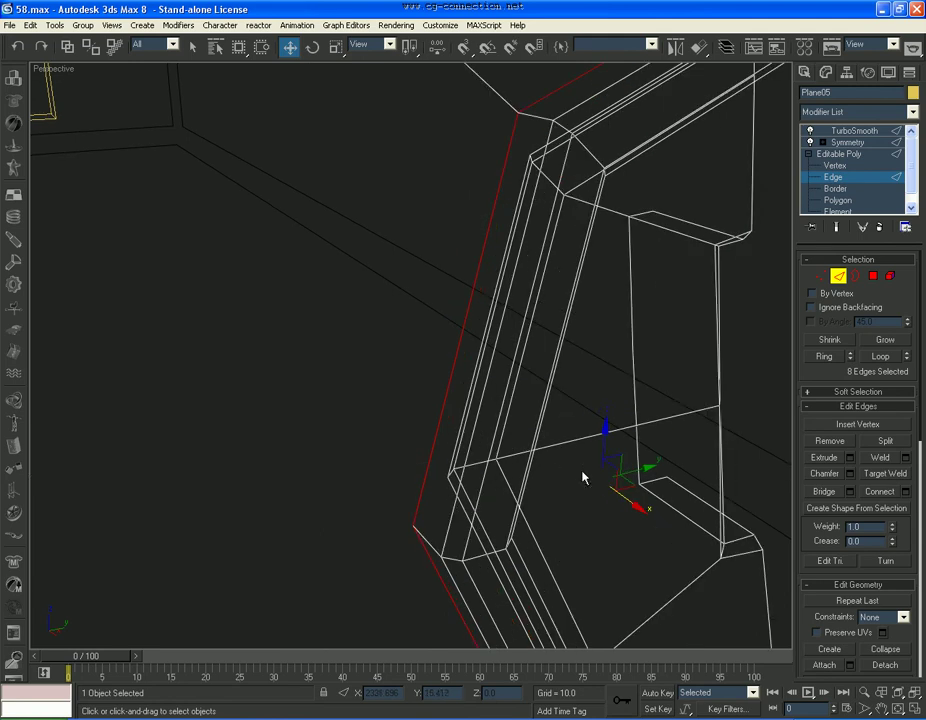
drag(622, 502, 713, 347)
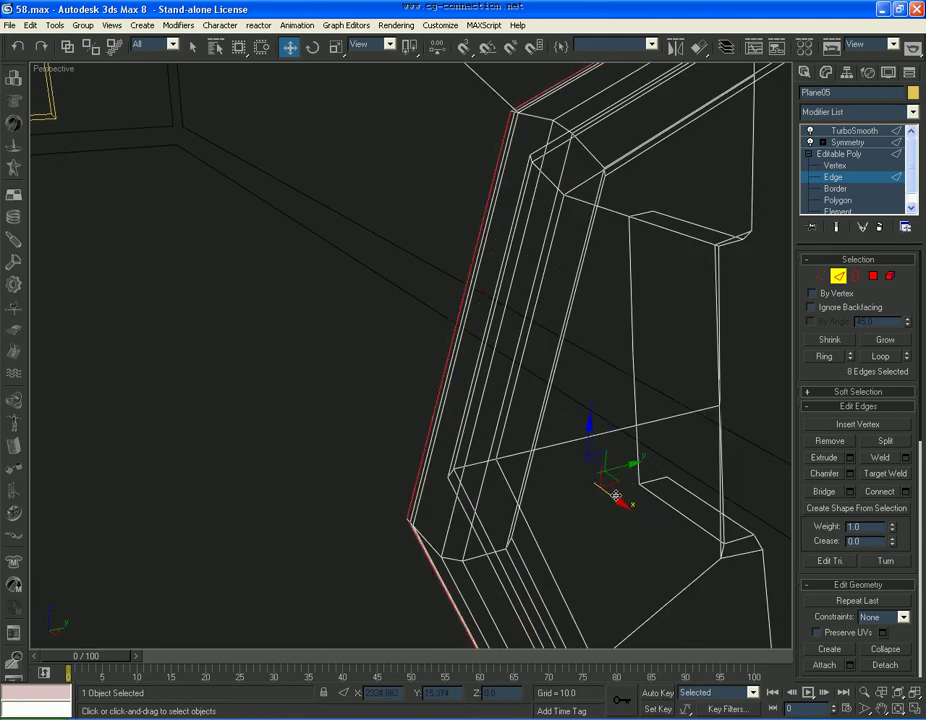
click(855, 130)
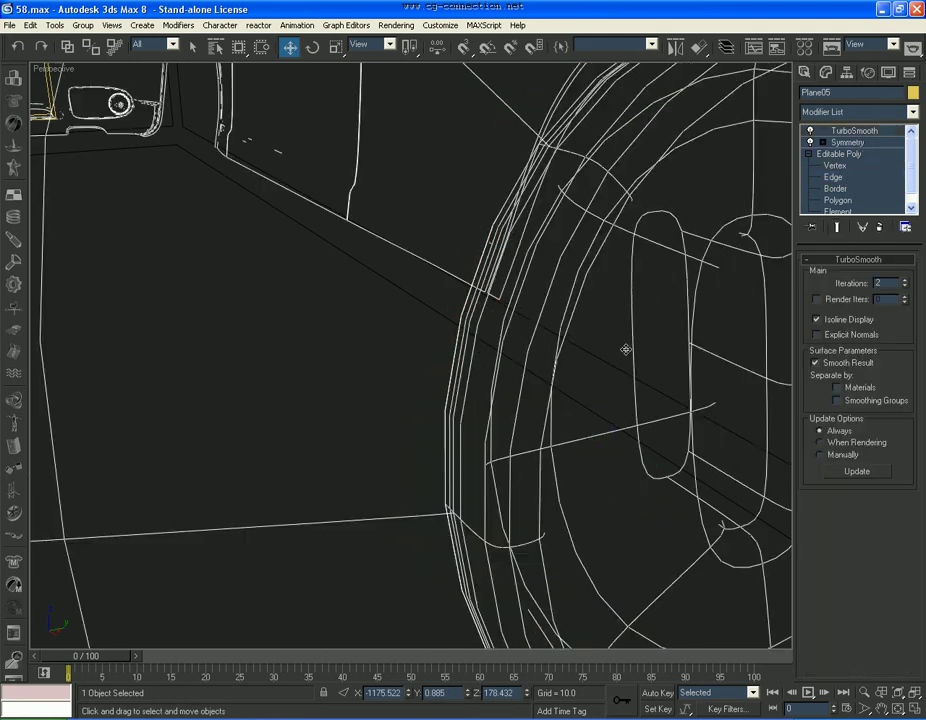
key(F3)
Step: Return to Edge editing on the trunk lid's Editable Poly with Edged Faces shown
scroll(624, 348, down, 2)
scroll(618, 360, down, 4)
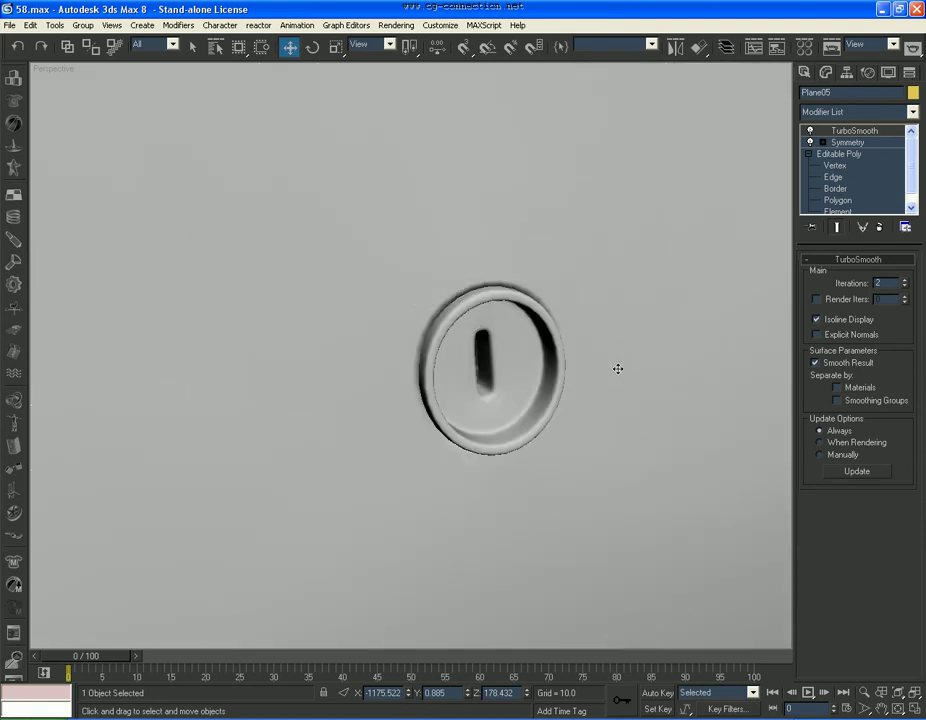
scroll(590, 382, down, 3)
scroll(550, 400, down, 2)
scroll(560, 400, up, 3)
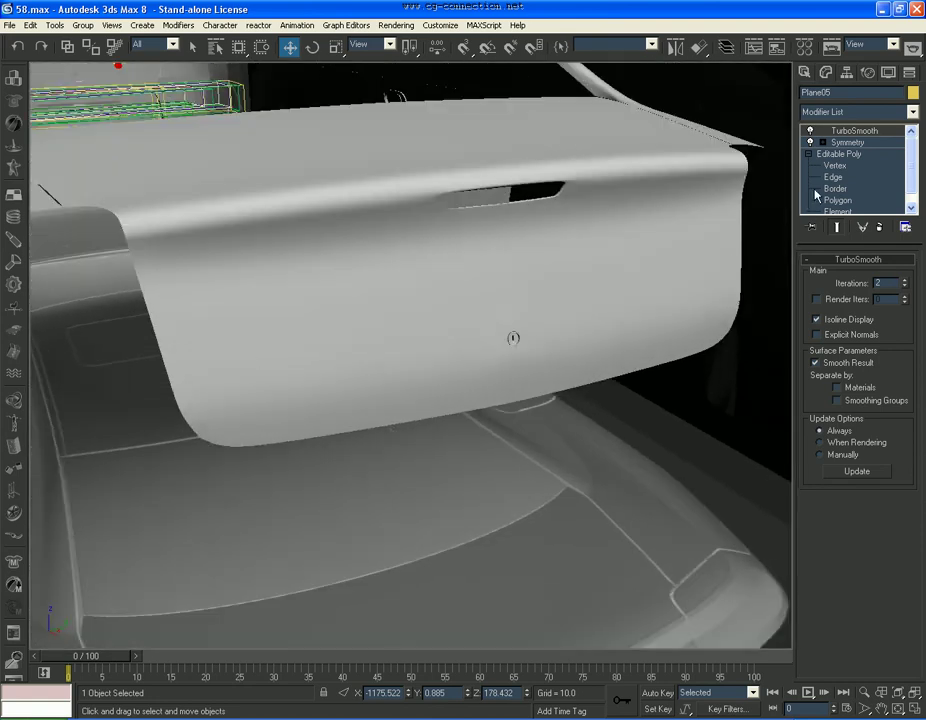
click(833, 177)
key(F4)
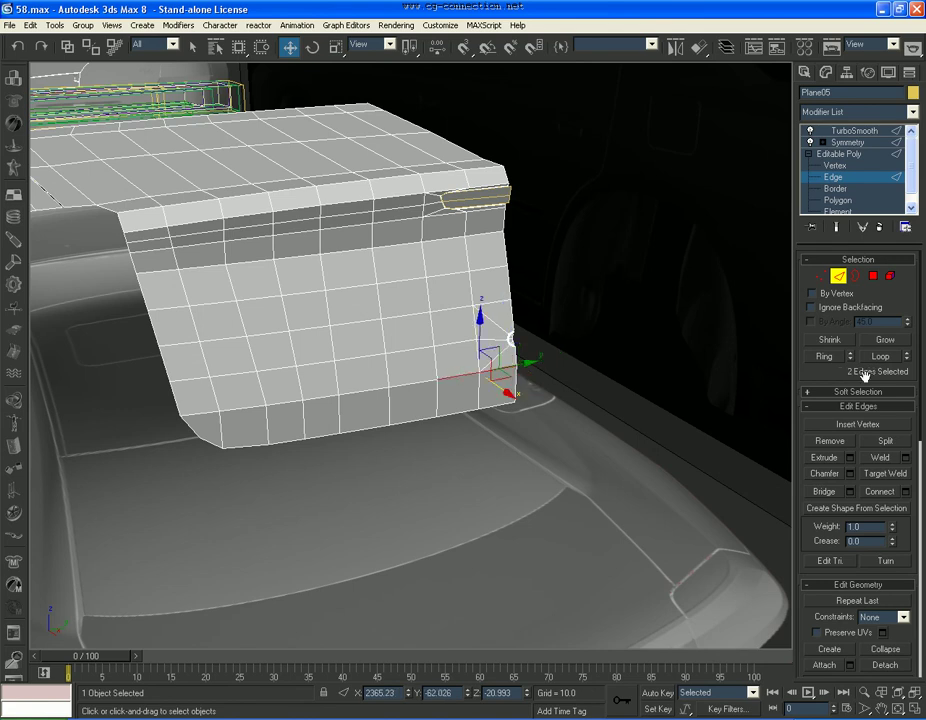
Step: Chamfer the full edge loop along the trunk lid's lower panel
click(880, 356)
click(849, 473)
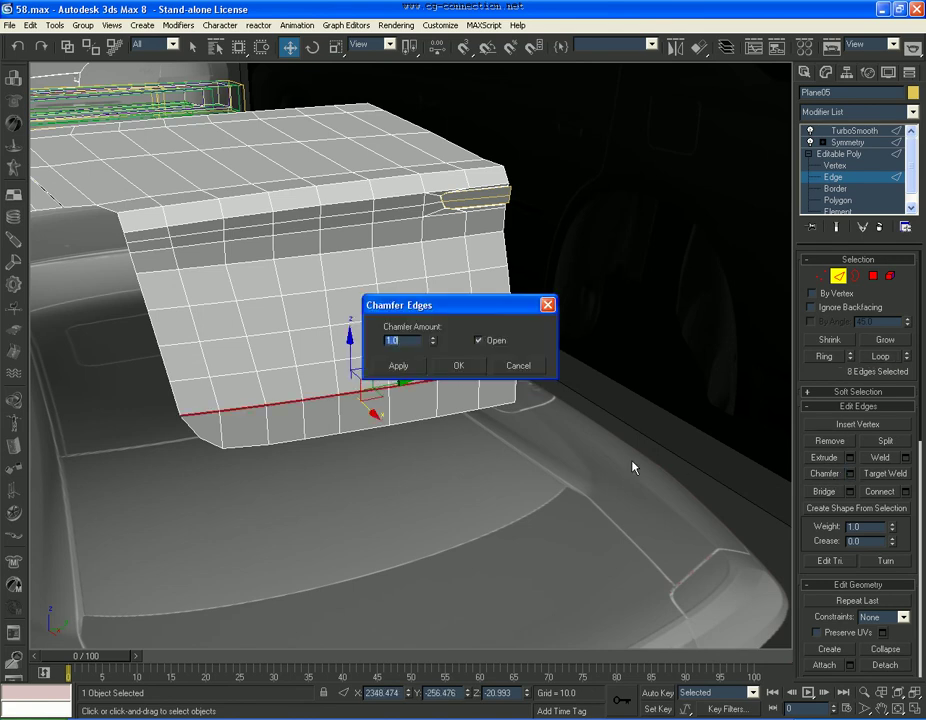
click(471, 367)
scroll(477, 386, up, 2)
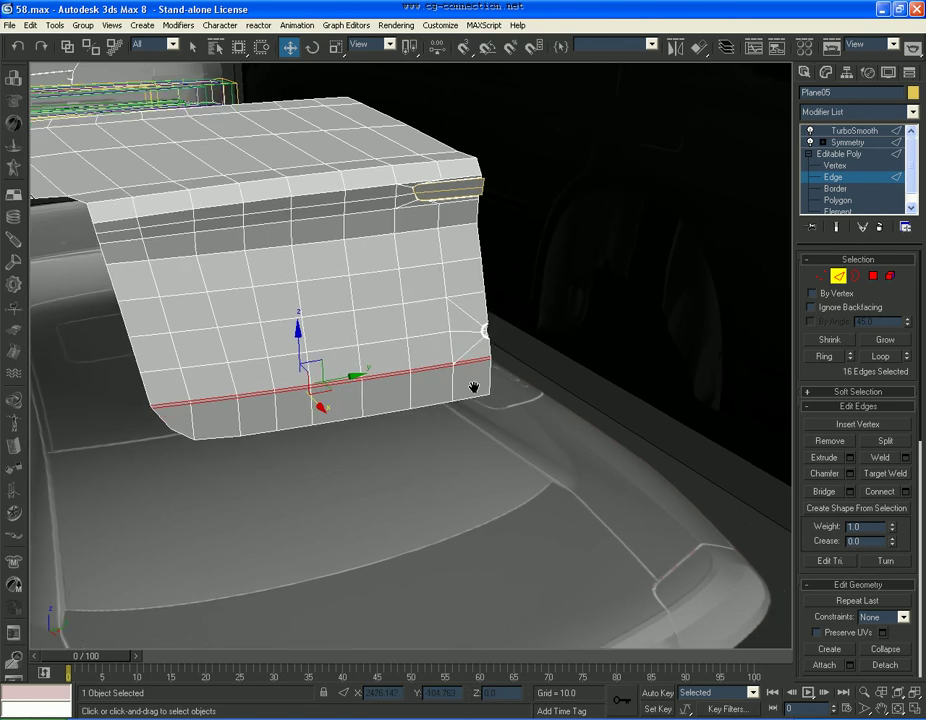
scroll(477, 386, up, 4)
Step: Target Weld the corner vertices and preview the mirrored, TurboSmoothed lid
click(819, 277)
click(886, 456)
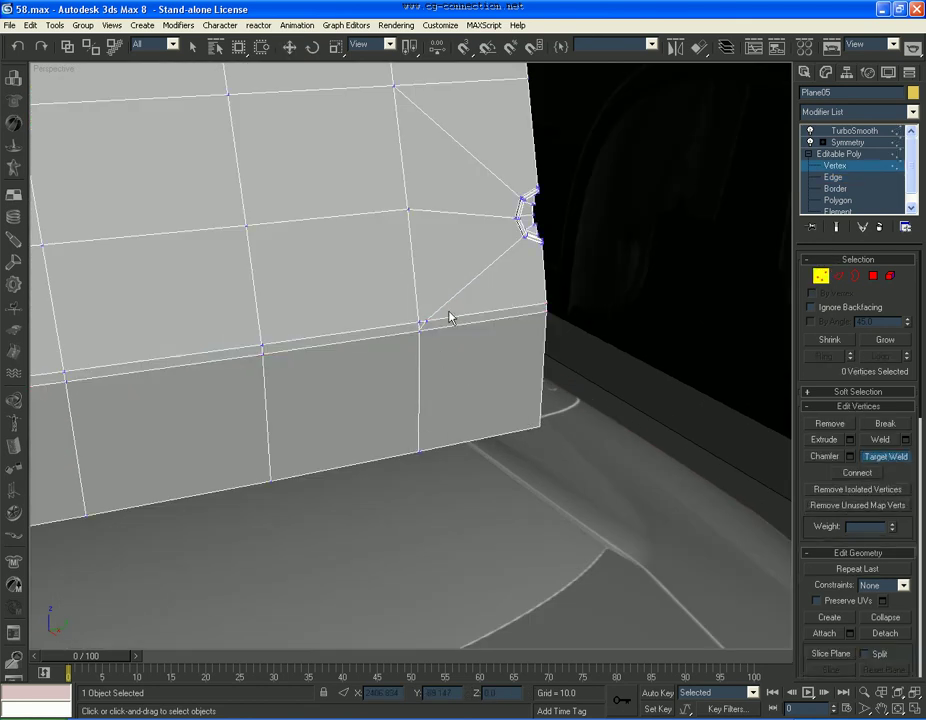
key(w)
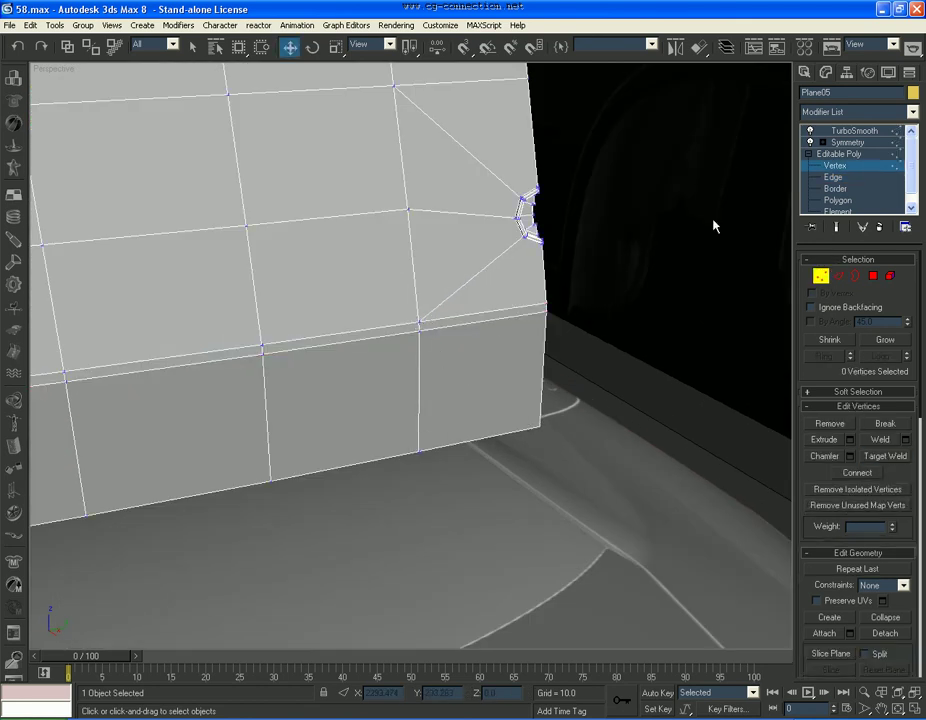
click(836, 164)
click(858, 131)
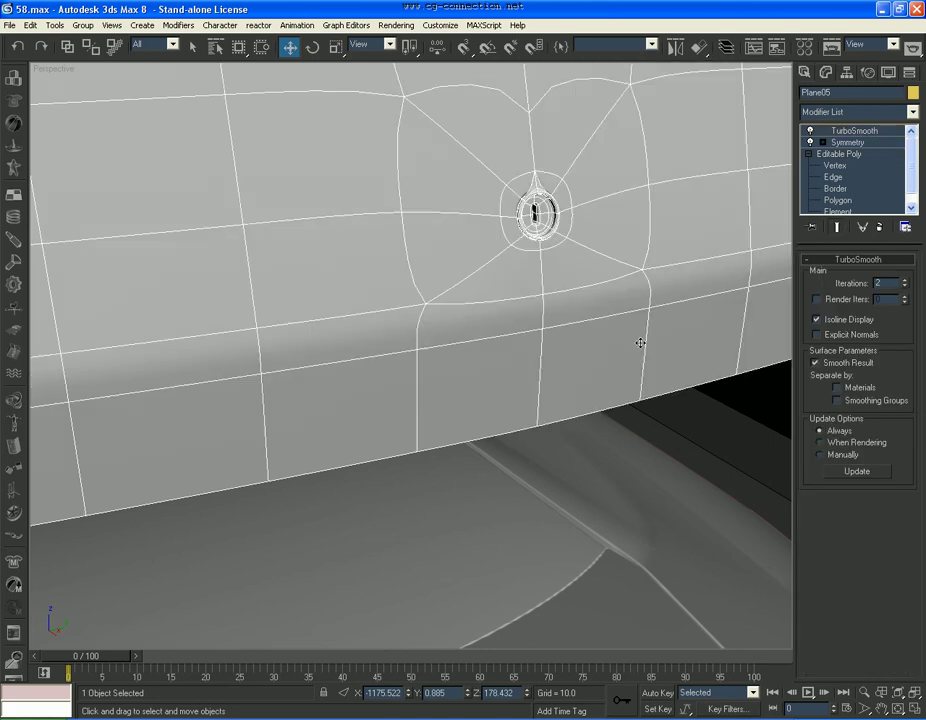
Step: Orbit around the smoothed trunk, then reselect the lid with Edged Faces shown
scroll(561, 423, down, 5)
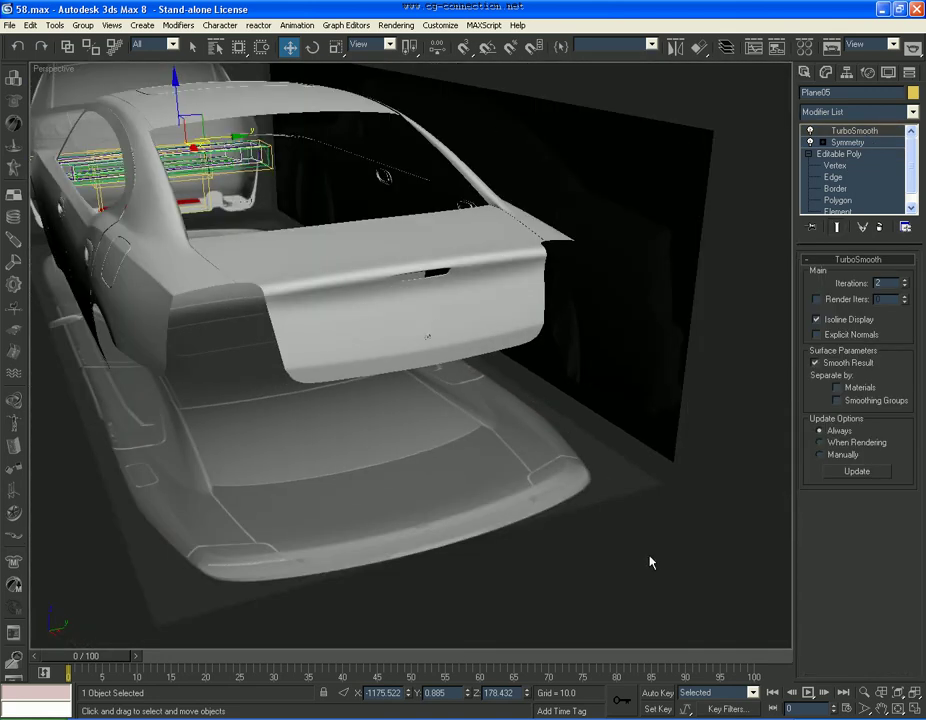
click(650, 563)
alt+middle_drag(650, 563, 599, 507)
click(898, 708)
mouse_move(510, 450)
mouse_down()
mouse_move(546, 434)
mouse_move(473, 440)
mouse_up()
scroll(469, 443, up, 3)
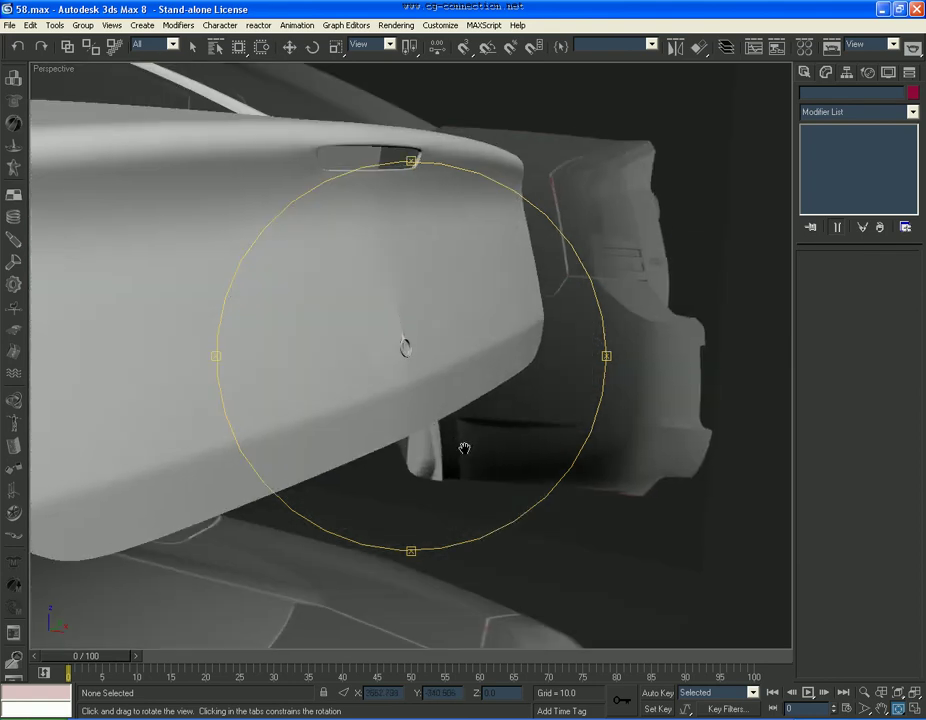
scroll(480, 450, up, 3)
key(w)
click(522, 403)
scroll(492, 420, up, 3)
key(F4)
scroll(378, 389, up, 2)
Step: Select the symmetry-seam vertices in the Right view and flatten them with View Align
click(831, 168)
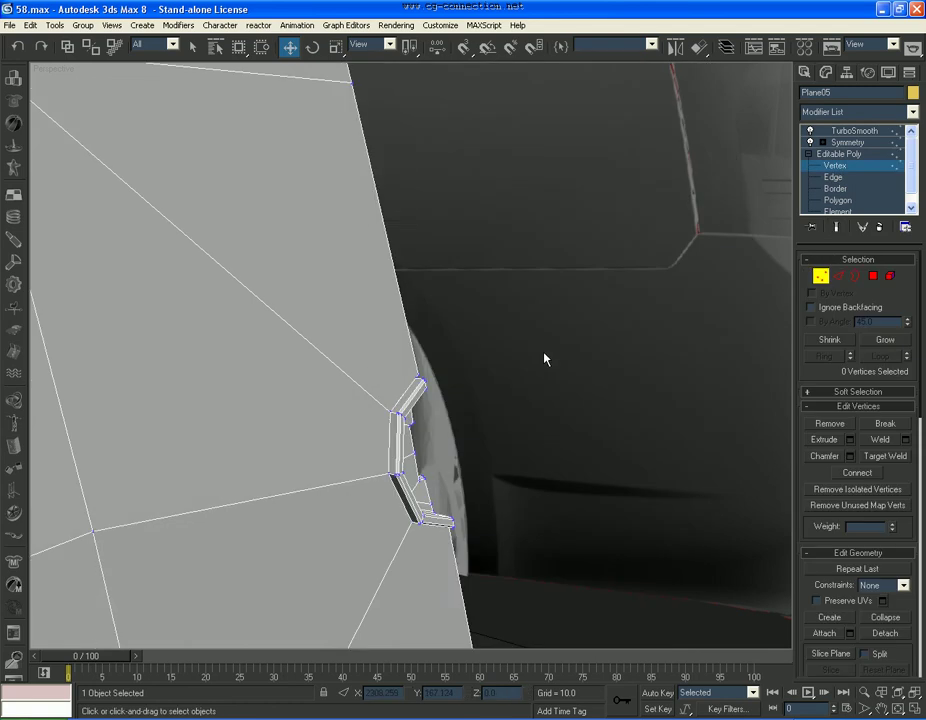
click(911, 712)
scroll(283, 486, down, 5)
scroll(254, 441, up, 6)
scroll(250, 377, up, 1)
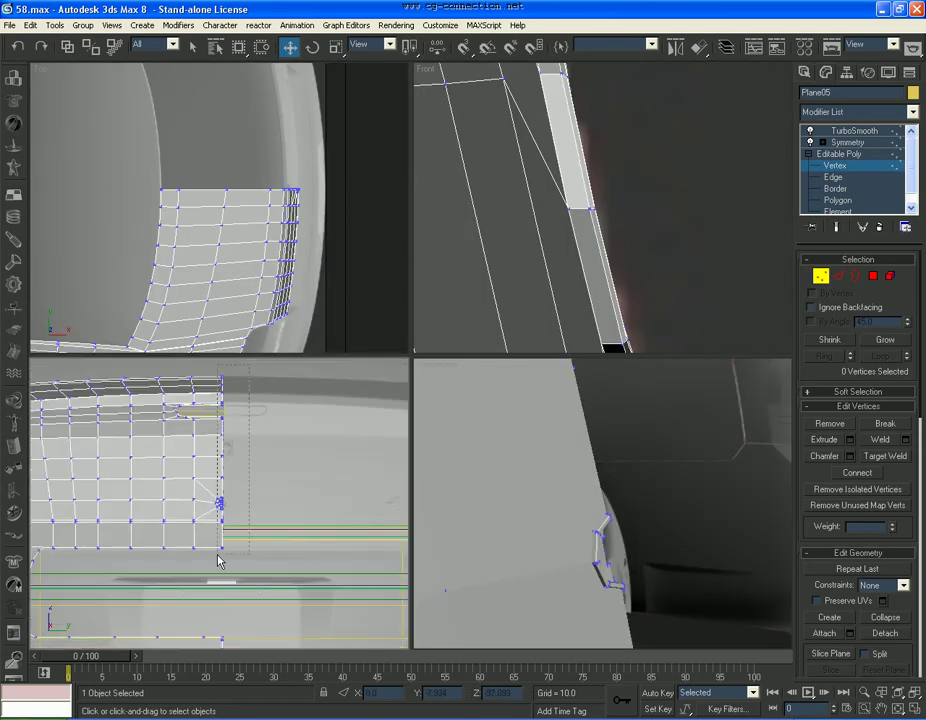
drag(222, 562, 205, 372)
scroll(228, 530, up, 4)
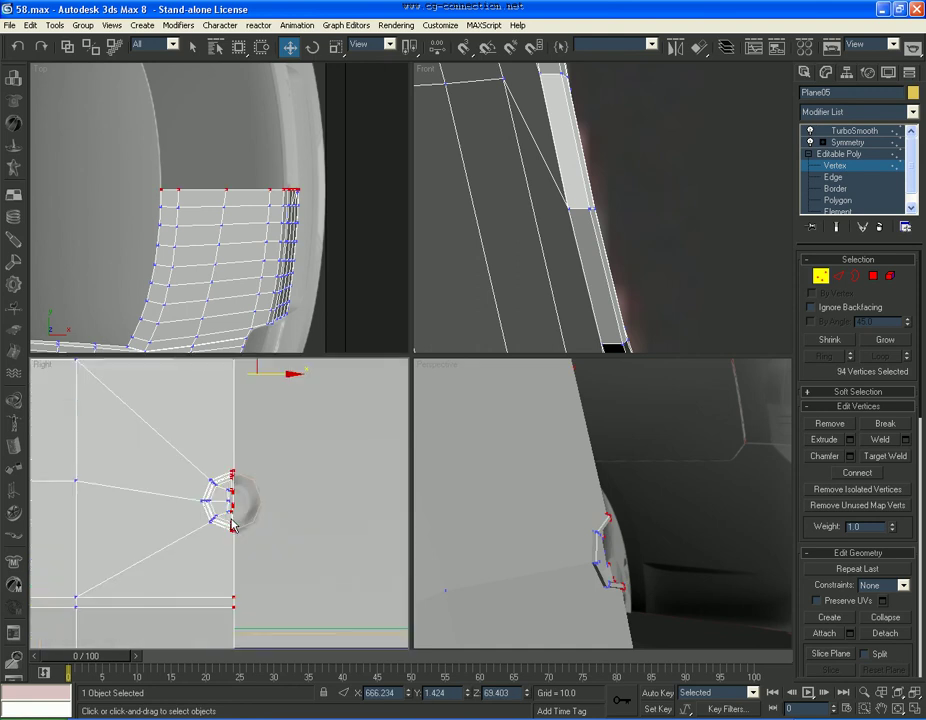
scroll(231, 525, up, 2)
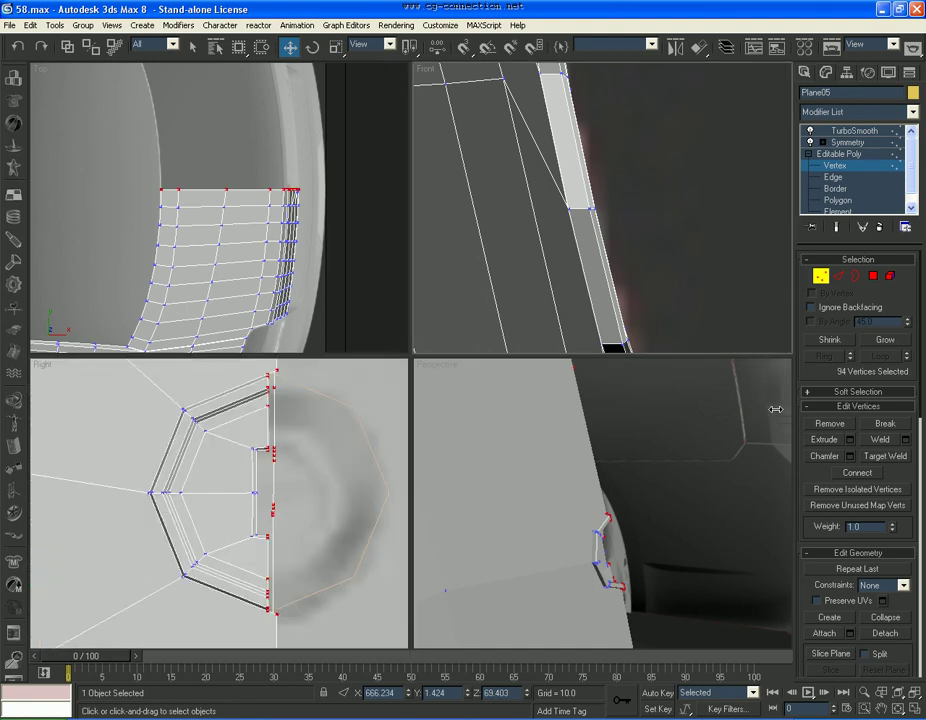
drag(917, 640, 906, 560)
click(836, 631)
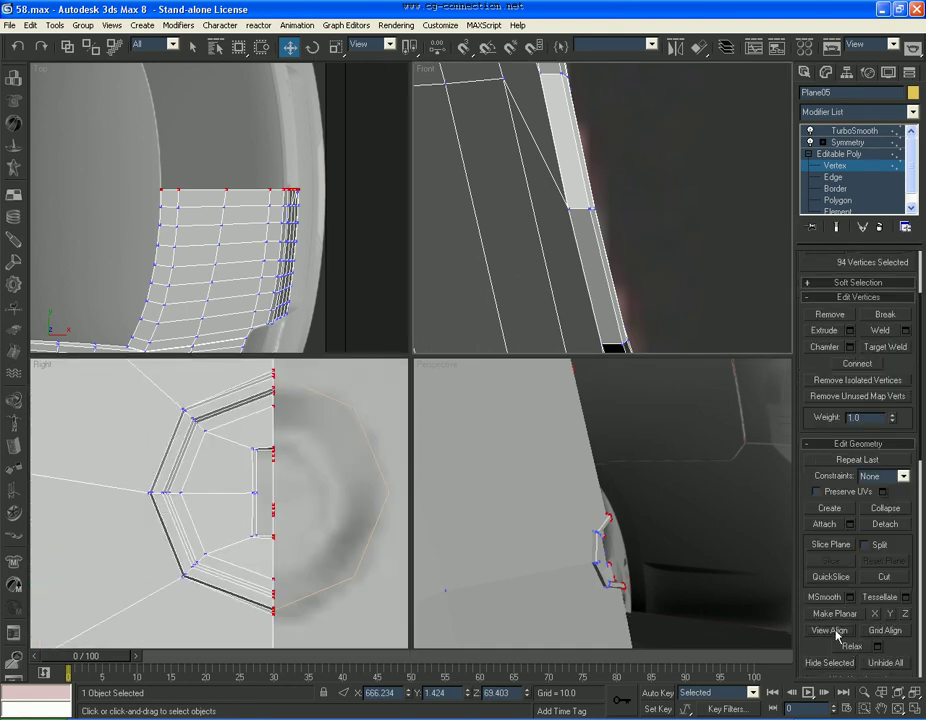
Step: Check the smoothed keyhole ring from the side, then select Plane03
click(840, 154)
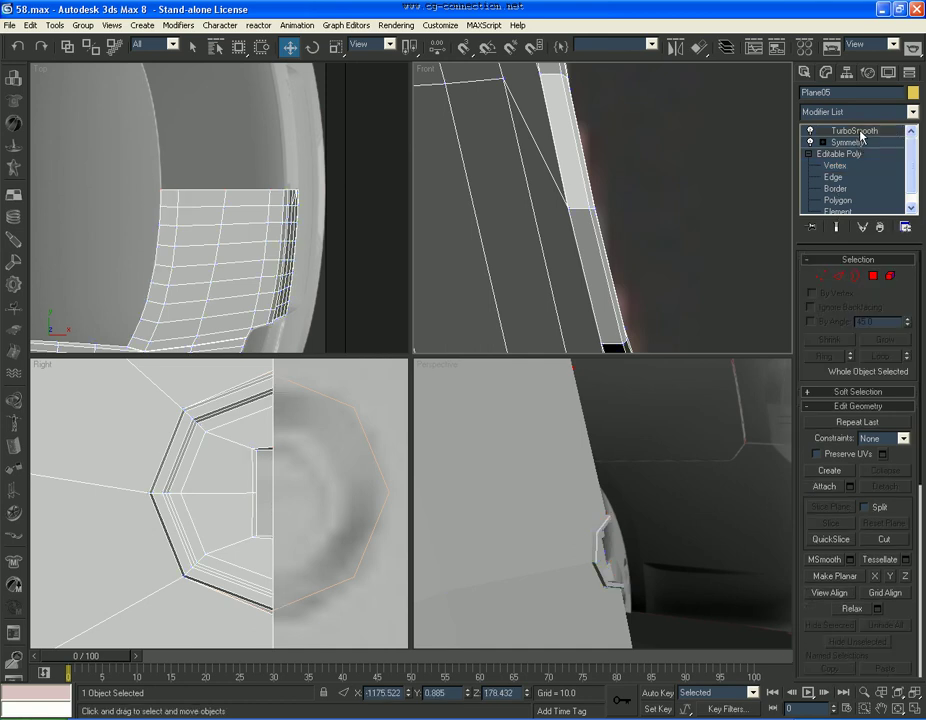
click(849, 132)
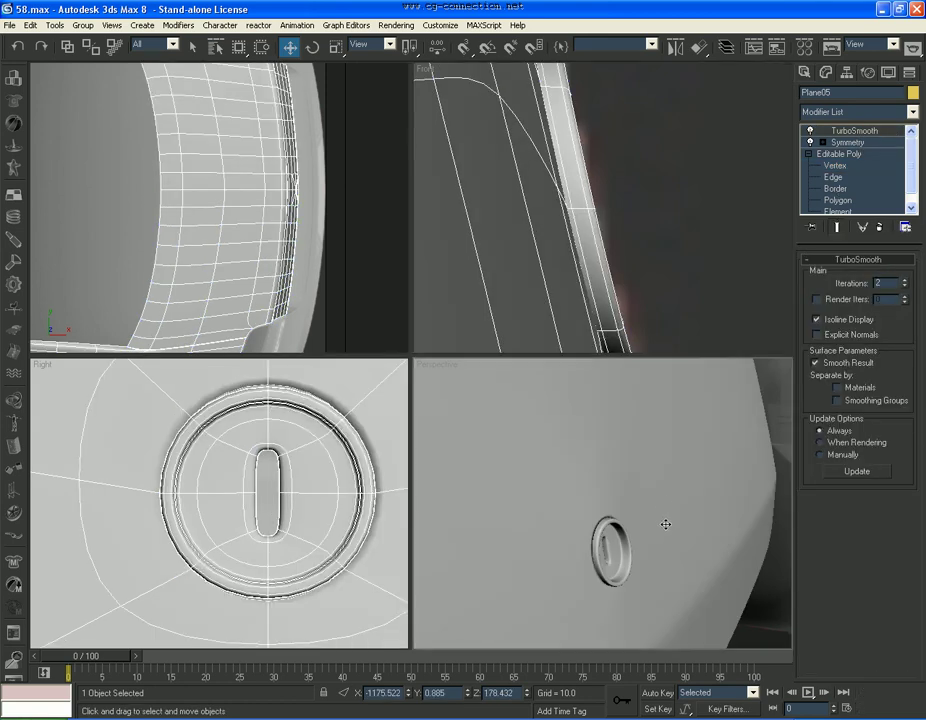
scroll(665, 524, down, 2)
scroll(667, 529, down, 5)
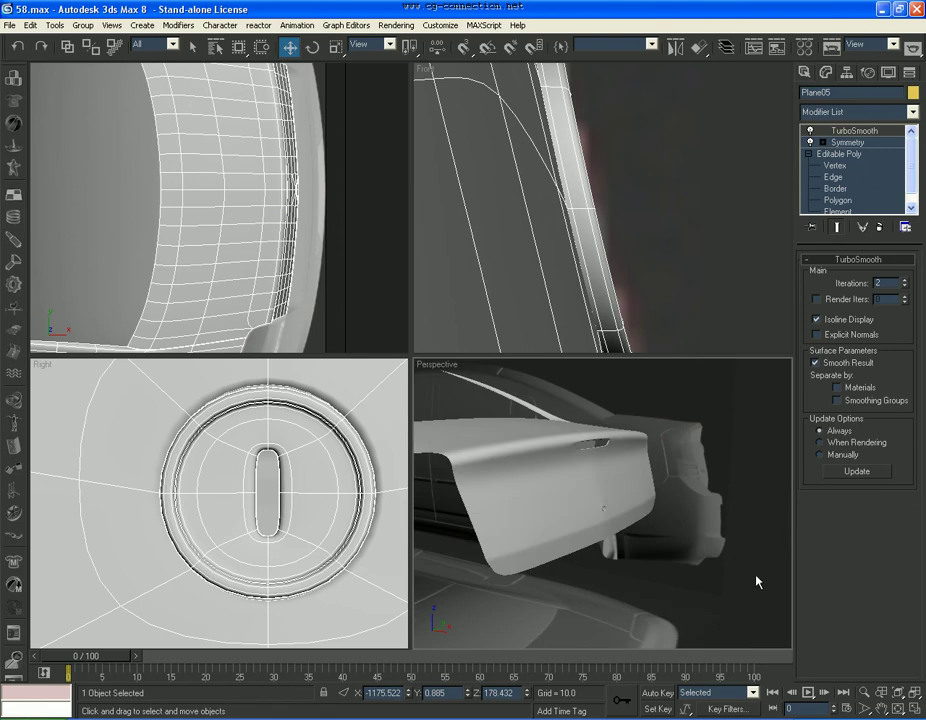
click(778, 600)
click(899, 708)
click(899, 708)
mouse_move(465, 397)
mouse_down()
mouse_move(272, 415)
mouse_move(488, 374)
mouse_move(440, 420)
mouse_move(463, 408)
mouse_move(508, 420)
mouse_move(475, 517)
mouse_move(430, 405)
mouse_move(403, 438)
mouse_move(339, 434)
mouse_move(440, 449)
mouse_move(496, 431)
mouse_move(579, 451)
mouse_move(606, 443)
mouse_up()
key(w)
click(463, 335)
Step: Select Plane05's vertices along the rear panel edge in the Front view
click(649, 277)
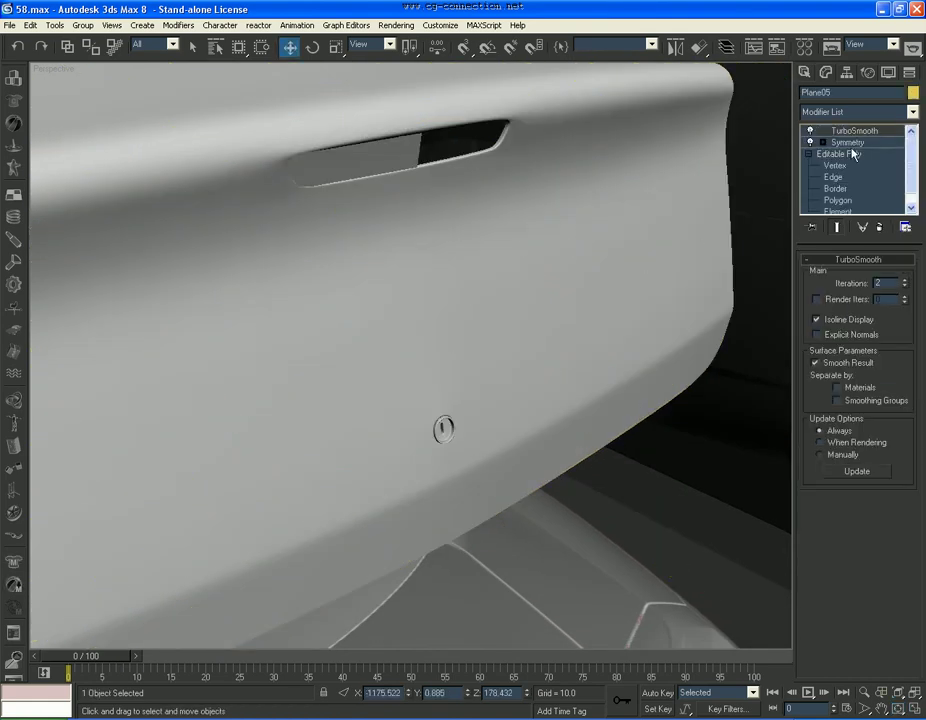
click(846, 164)
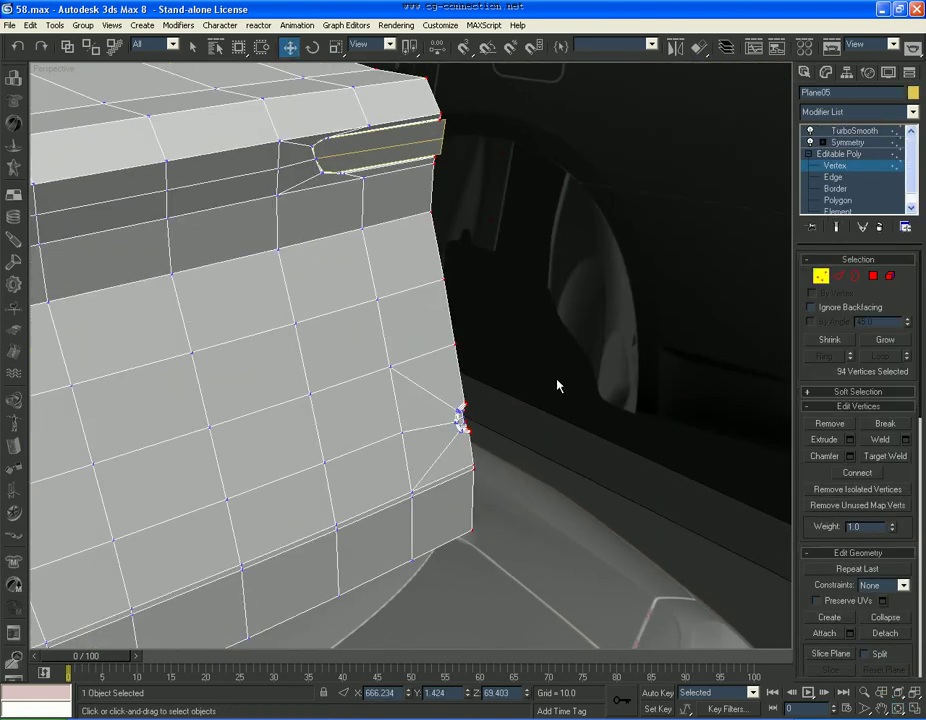
key(alt+w)
scroll(640, 270, up, 2)
scroll(626, 252, up, 2)
key(f)
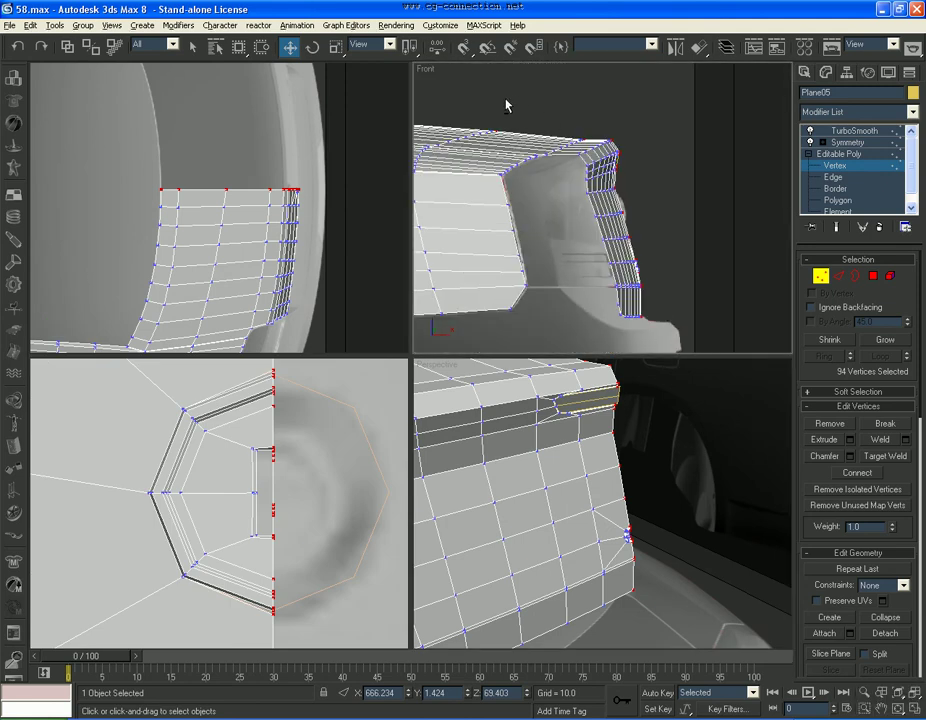
scroll(638, 177, down, 3)
drag(533, 142, 677, 290)
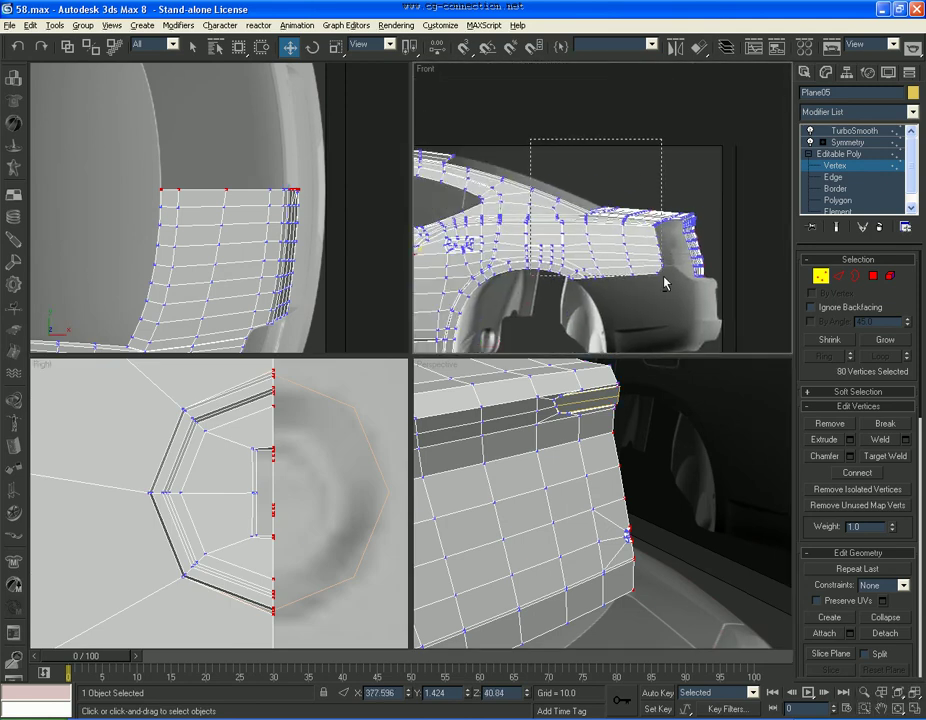
scroll(616, 256, up, 1)
scroll(641, 271, up, 1)
scroll(550, 260, down, 2)
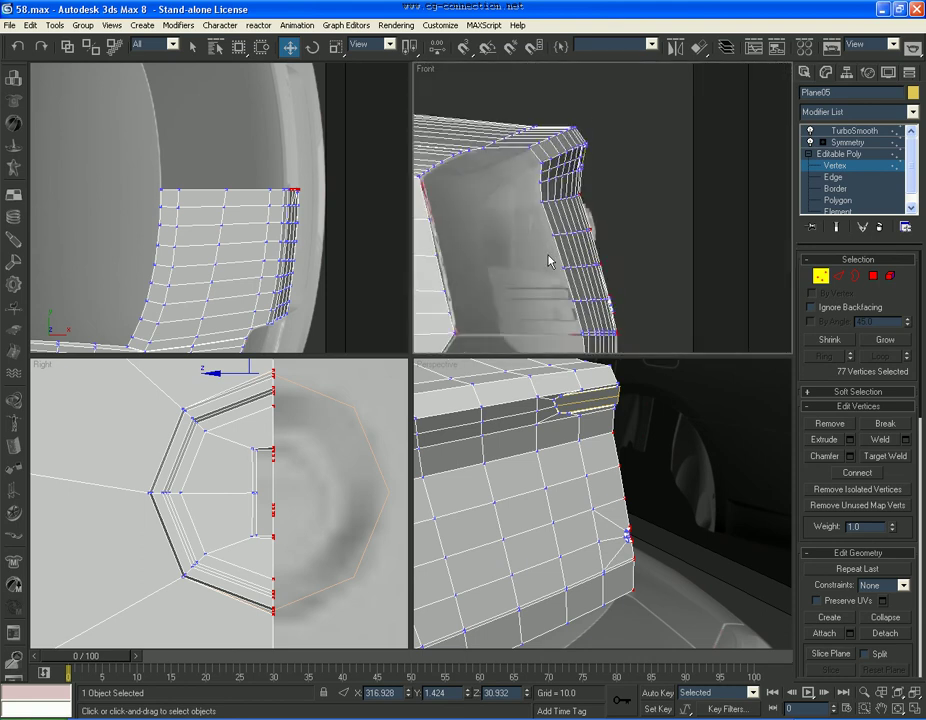
scroll(585, 284, down, 4)
middle_drag(398, 146, 528, 153)
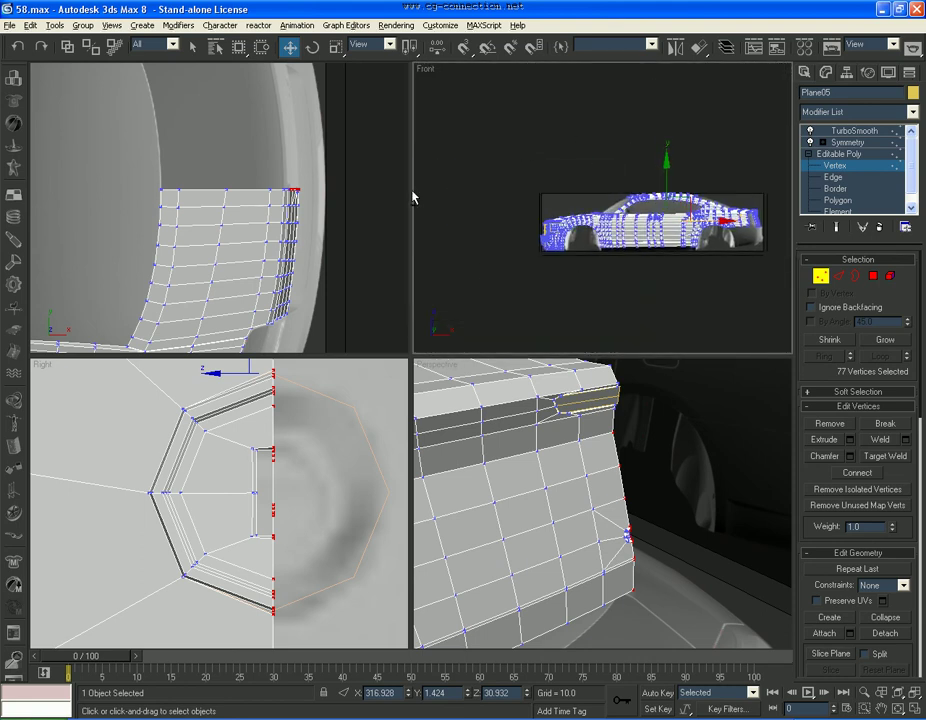
drag(502, 137, 713, 302)
Step: Shift the selected rear-edge vertices slightly inward
scroll(688, 275, up, 4)
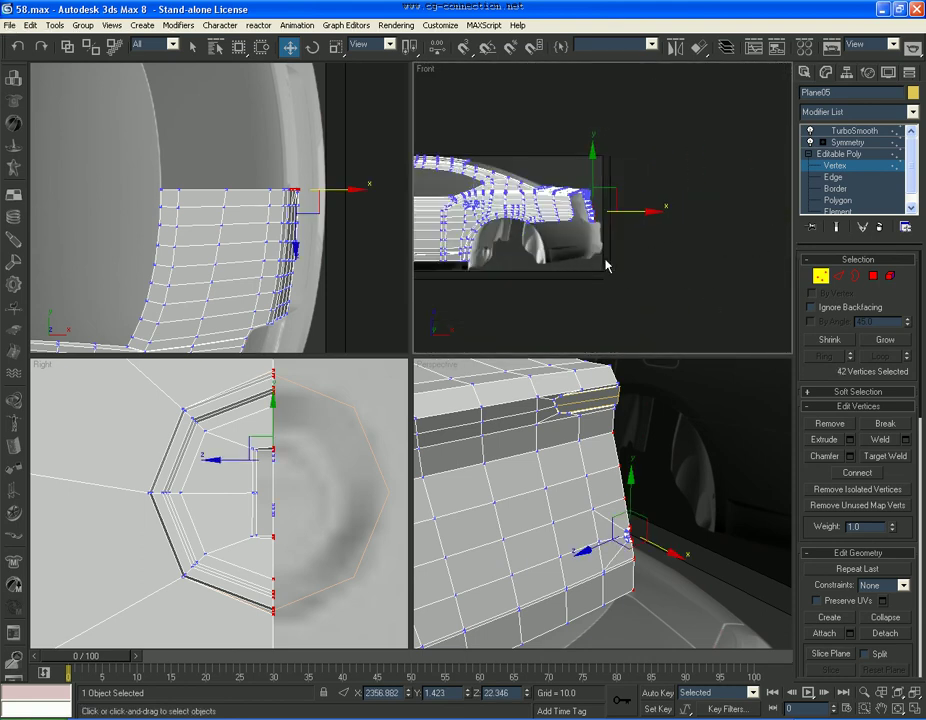
scroll(606, 265, up, 3)
scroll(597, 262, up, 2)
scroll(657, 289, up, 1)
scroll(556, 310, up, 1)
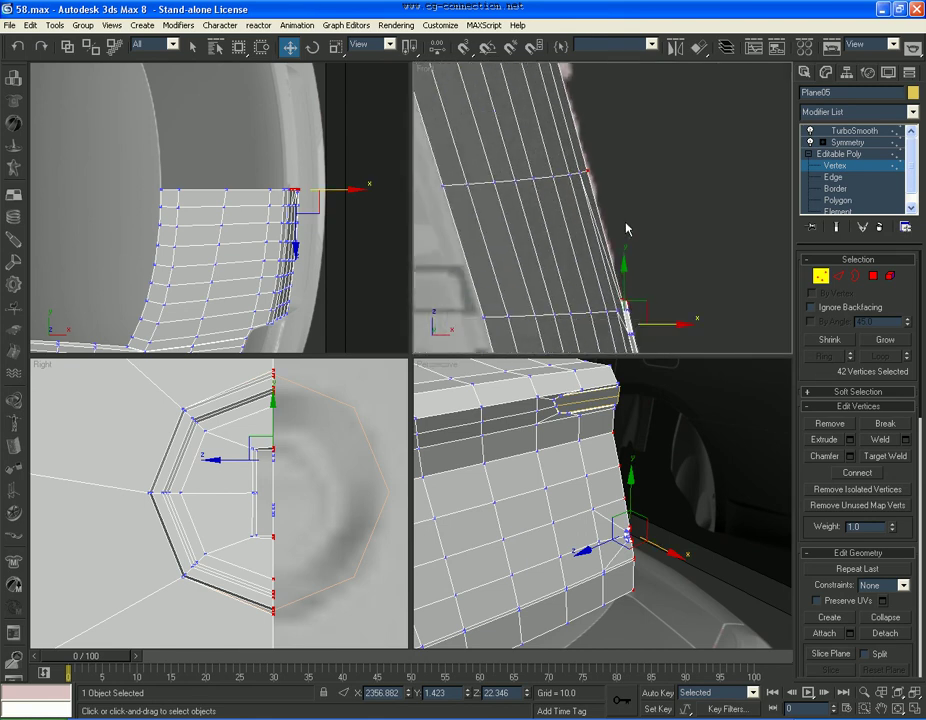
middle_drag(626, 229, 636, 146)
drag(669, 239, 665, 243)
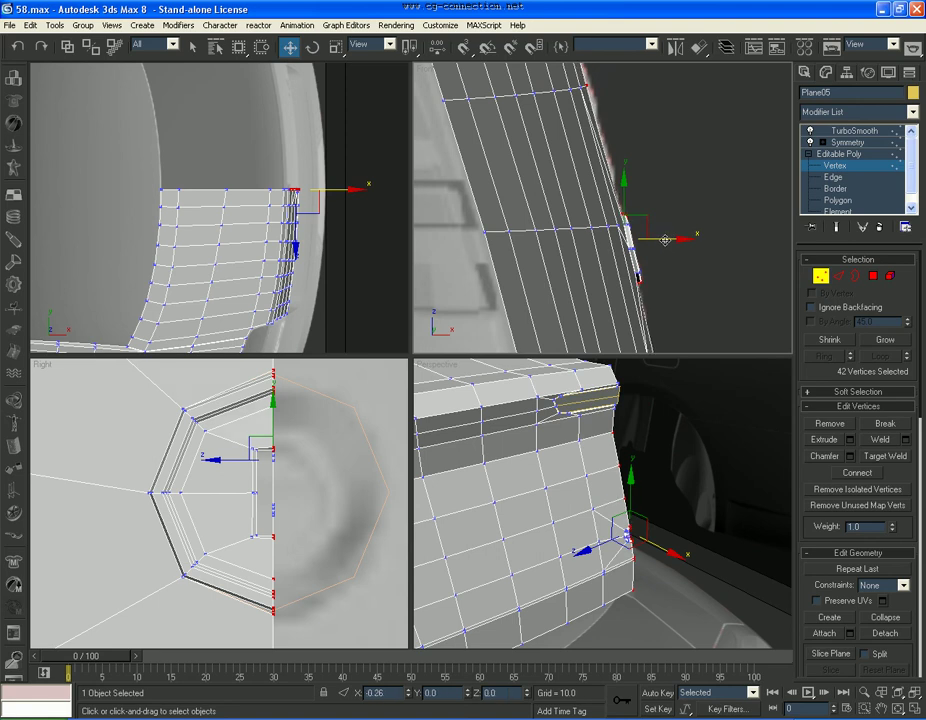
Step: Clear the selection and inspect the TurboSmoothed trunk lid zoomed out in Perspective
key(f)
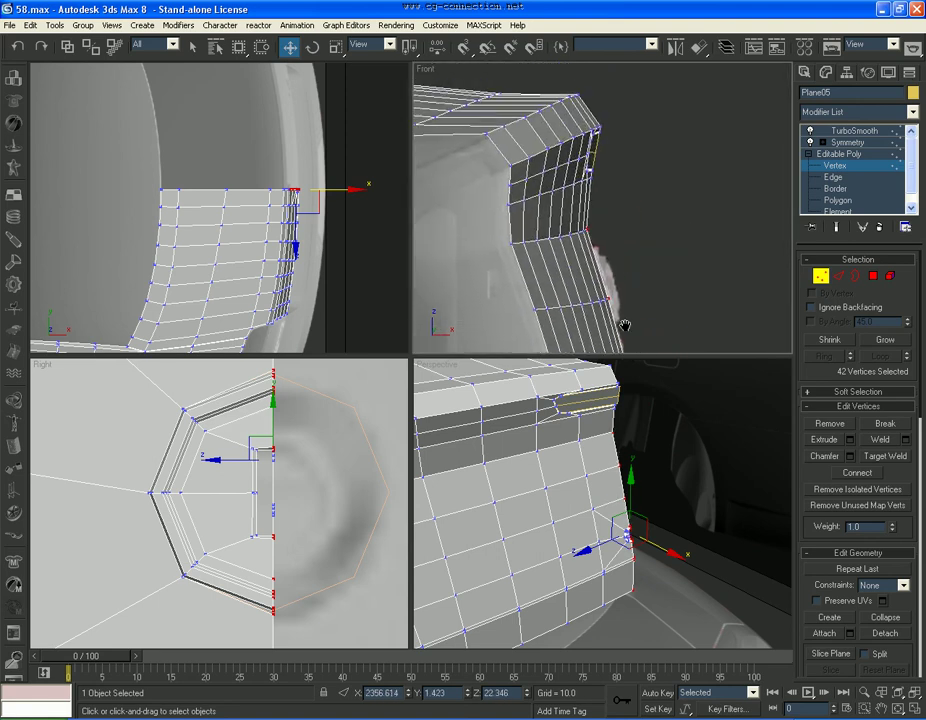
click(624, 324)
click(854, 131)
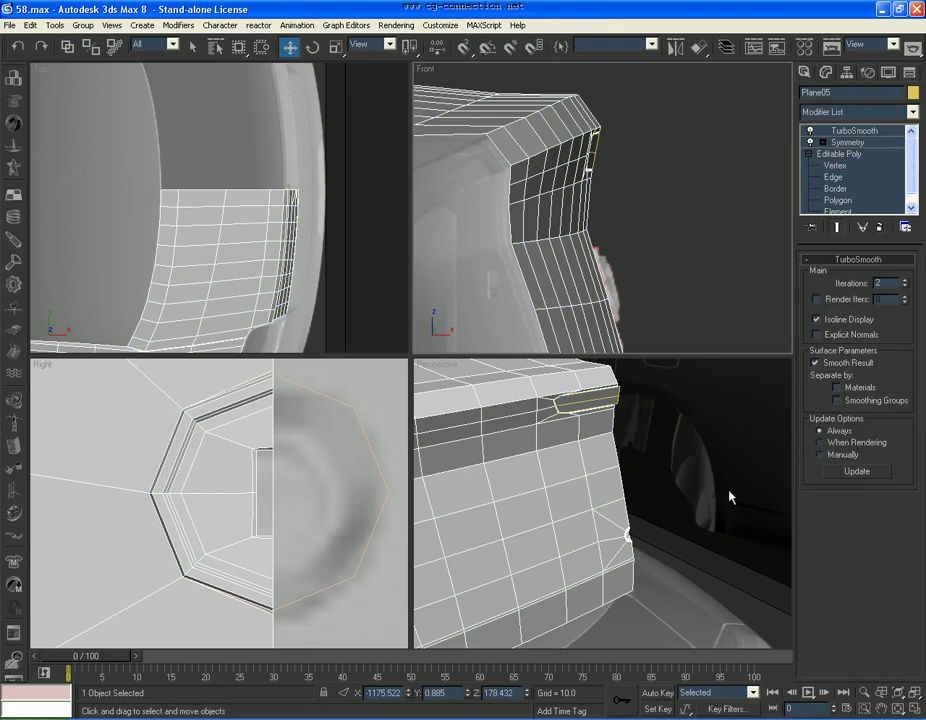
scroll(709, 510, down, 2)
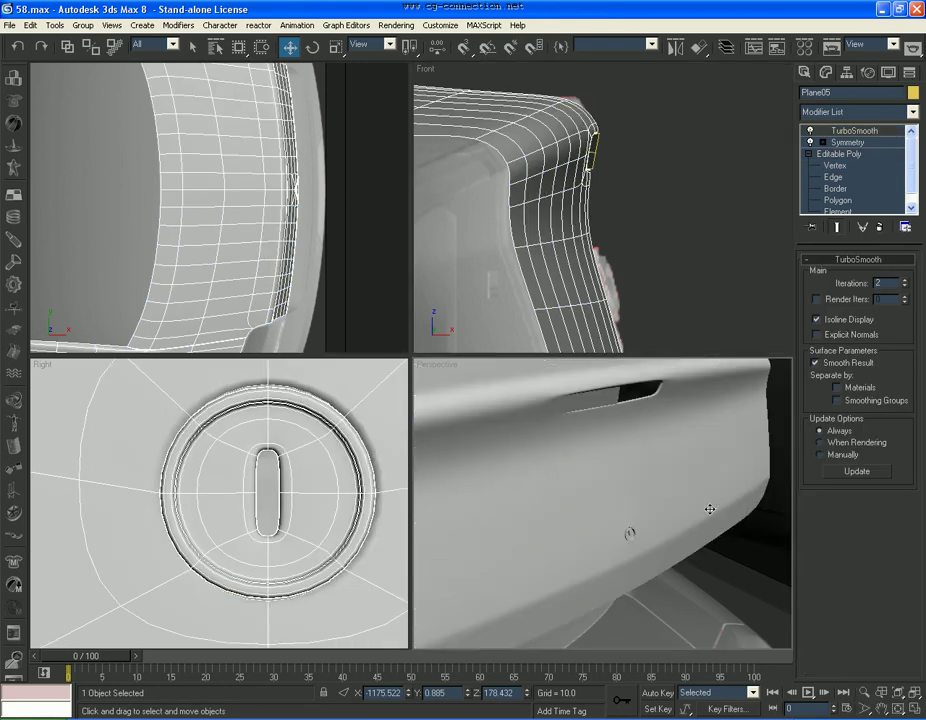
scroll(707, 527, down, 3)
scroll(700, 527, down, 2)
Step: Save the scene as 59.max
click(753, 604)
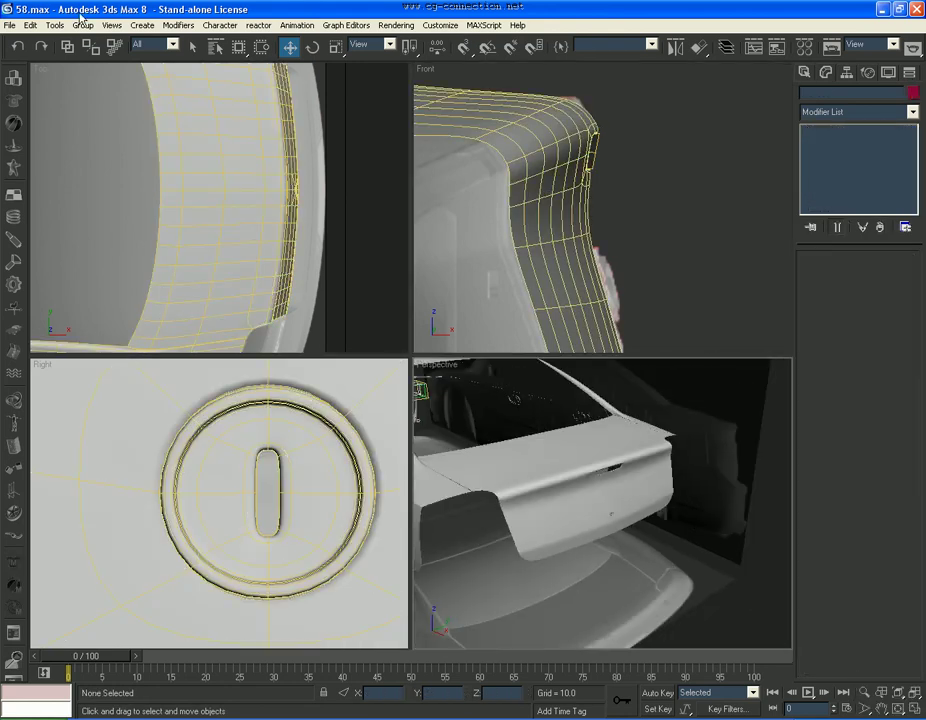
click(10, 25)
click(40, 111)
text(59)
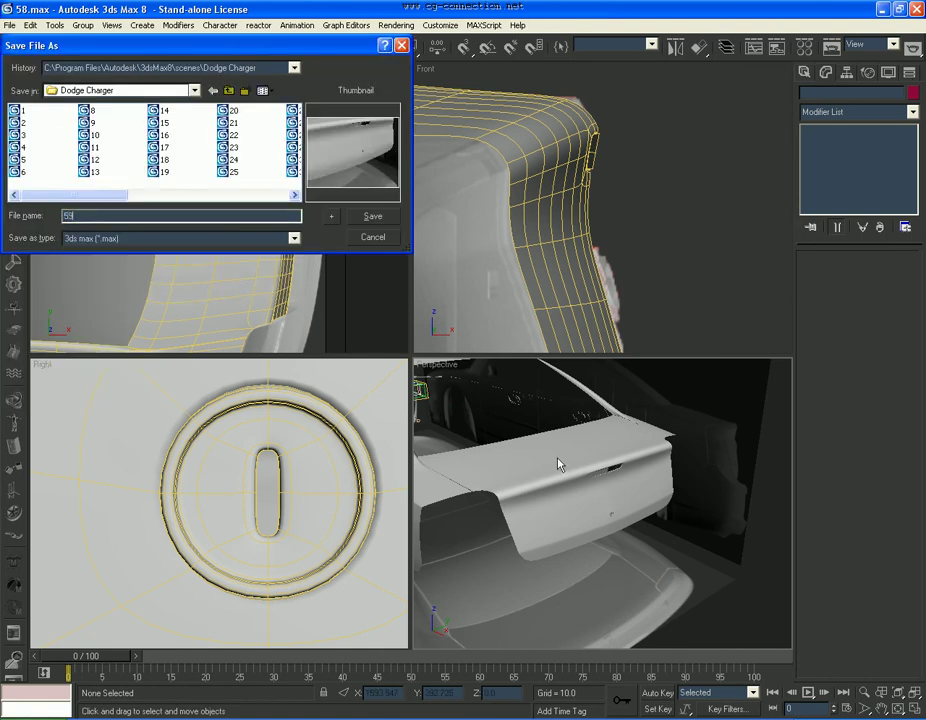
key(Return)
Step: Orbit the maximized Perspective view to the trunk recess
click(918, 709)
click(898, 708)
mouse_move(420, 380)
mouse_down()
mouse_move(444, 424)
mouse_move(416, 368)
mouse_move(460, 400)
mouse_move(484, 437)
mouse_move(471, 446)
mouse_move(460, 427)
mouse_move(403, 451)
mouse_move(306, 459)
mouse_move(375, 464)
mouse_move(413, 451)
mouse_move(449, 422)
mouse_move(488, 434)
mouse_up()
scroll(411, 374, down, 5)
scroll(490, 426, up, 5)
scroll(420, 445, up, 5)
scroll(455, 425, up, 5)
right_click(488, 434)
Step: Enter Edge mode on the handle panel Object04 and compare with the Charger reference photo
key(F4)
click(461, 399)
click(478, 333)
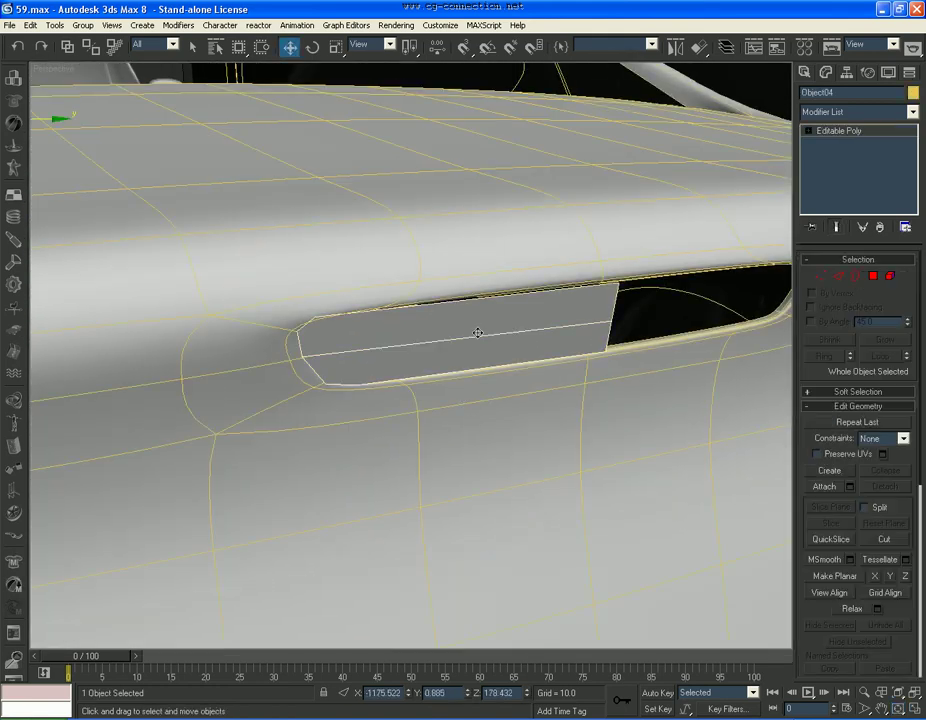
click(836, 278)
click(331, 681)
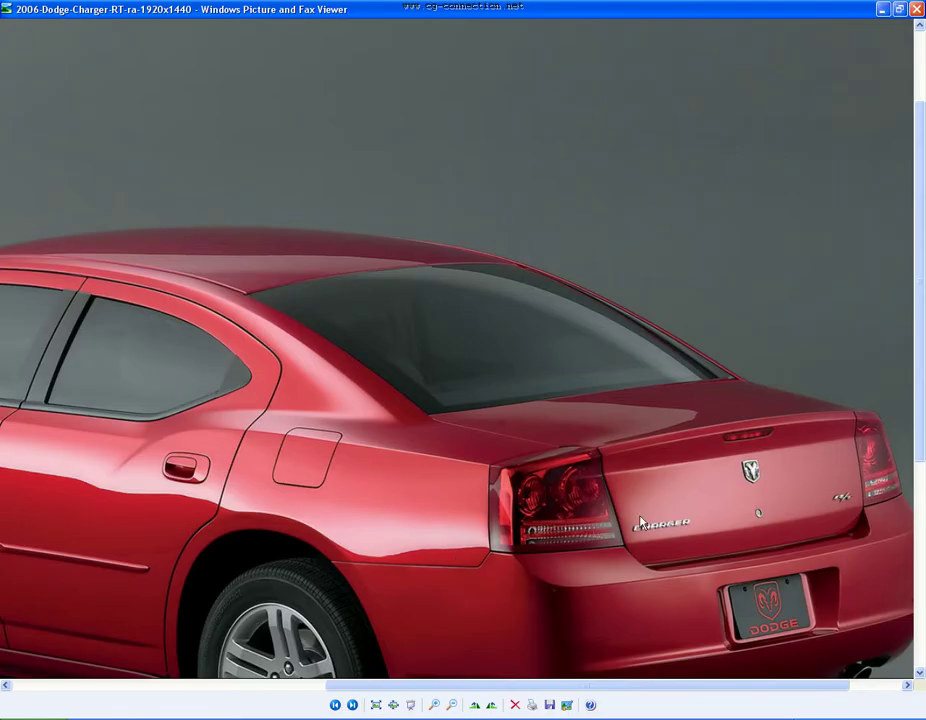
click(491, 711)
Step: Chamfer the handle panel's border edges by 1.0, excluding the right-end edges
drag(537, 250, 560, 302)
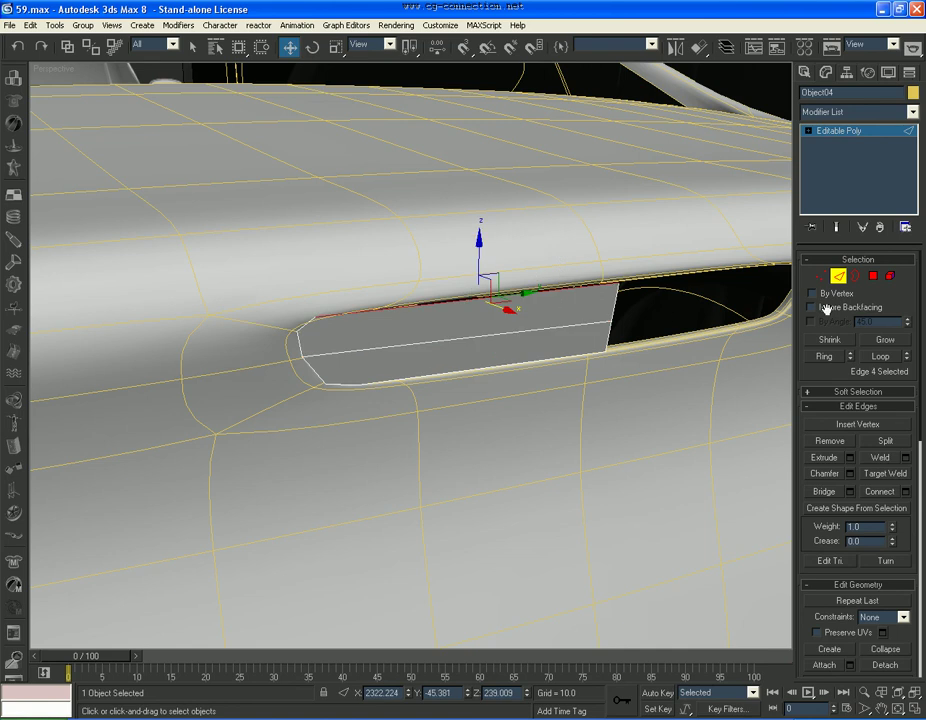
click(878, 356)
click(854, 278)
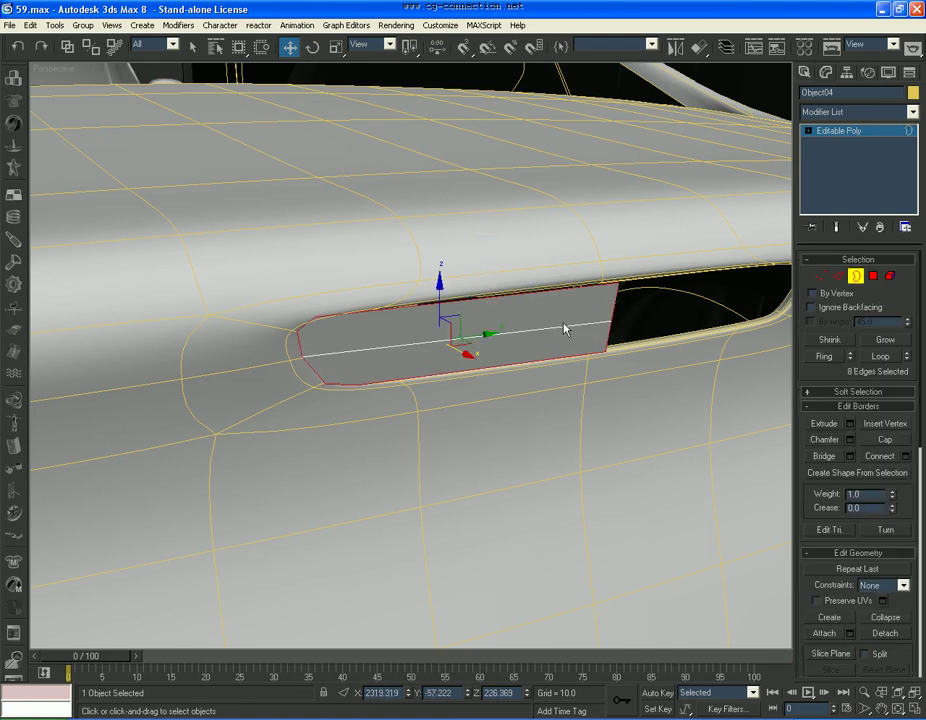
click(838, 276)
alt+drag(600, 332, 602, 334)
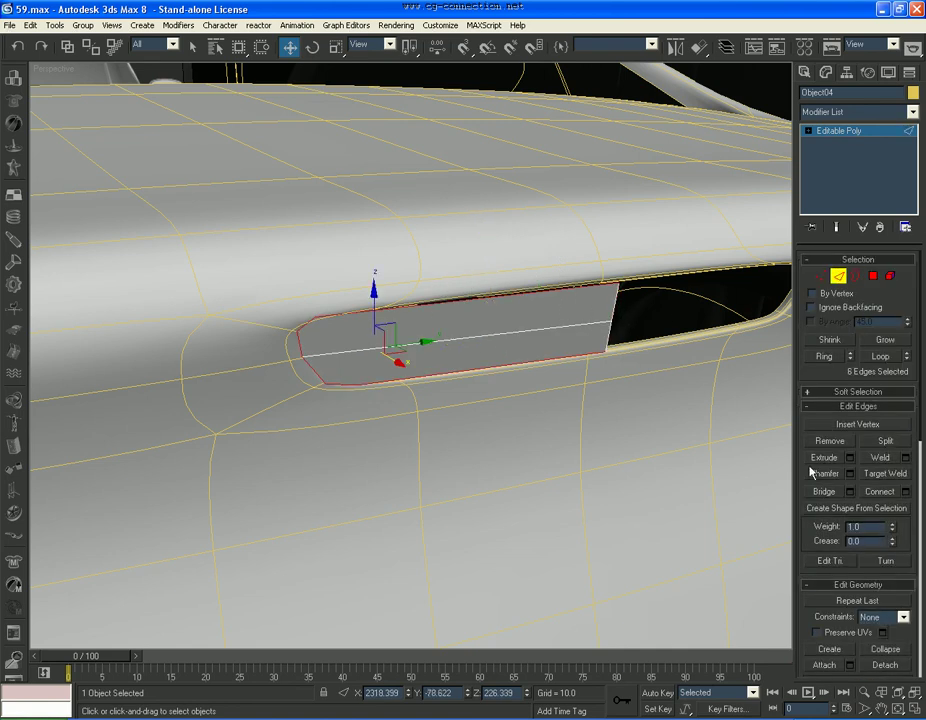
click(850, 474)
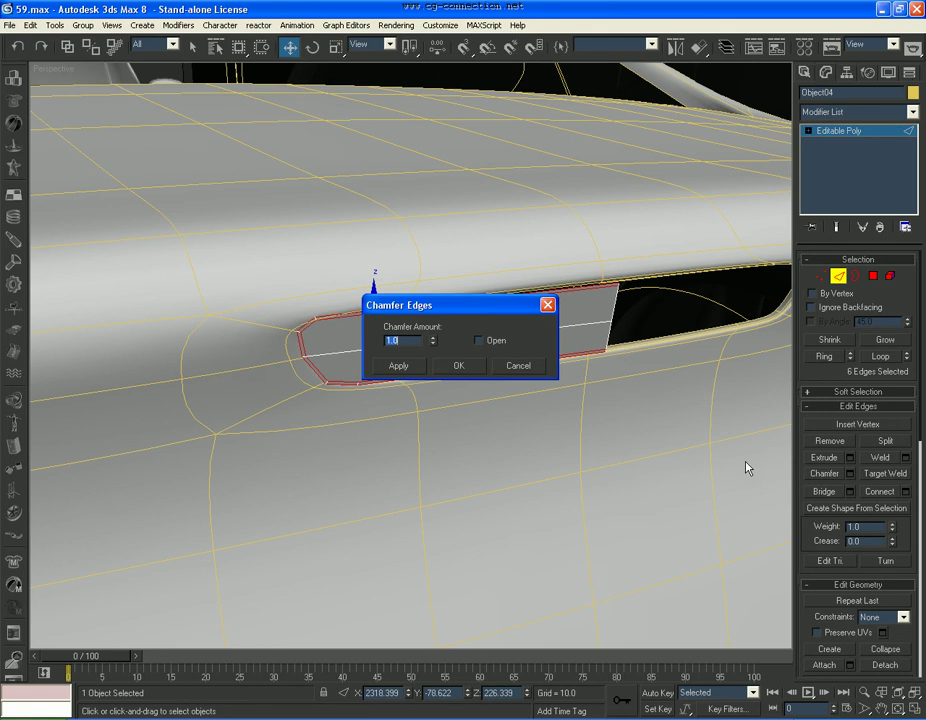
click(466, 363)
Step: Clear the selection and zoom in to inspect the chamfered panel outline
click(600, 384)
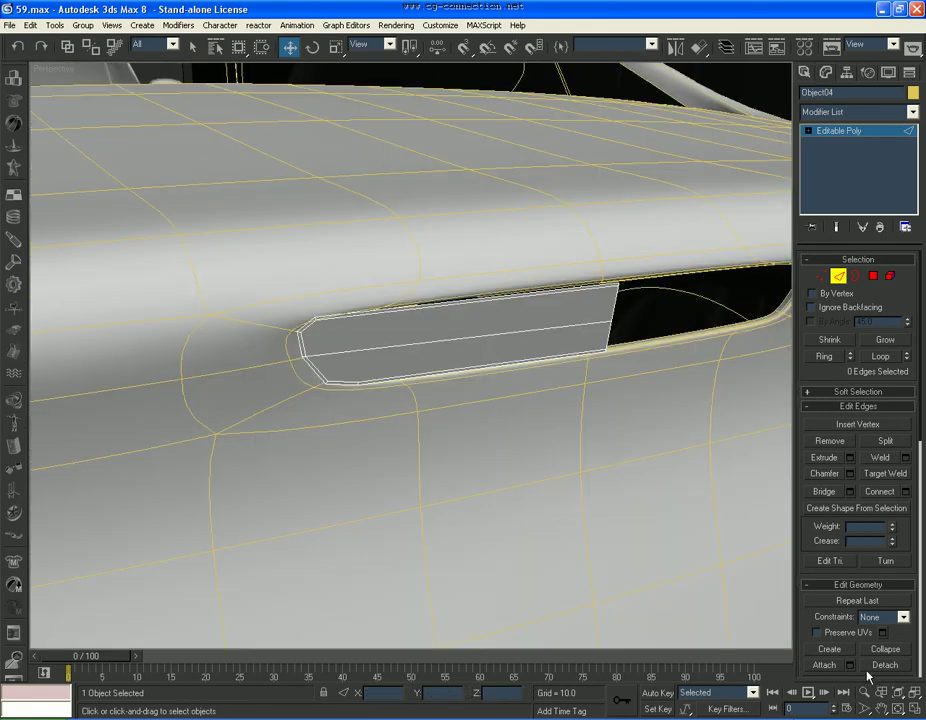
key(alt+z)
scroll(597, 505, up, 5)
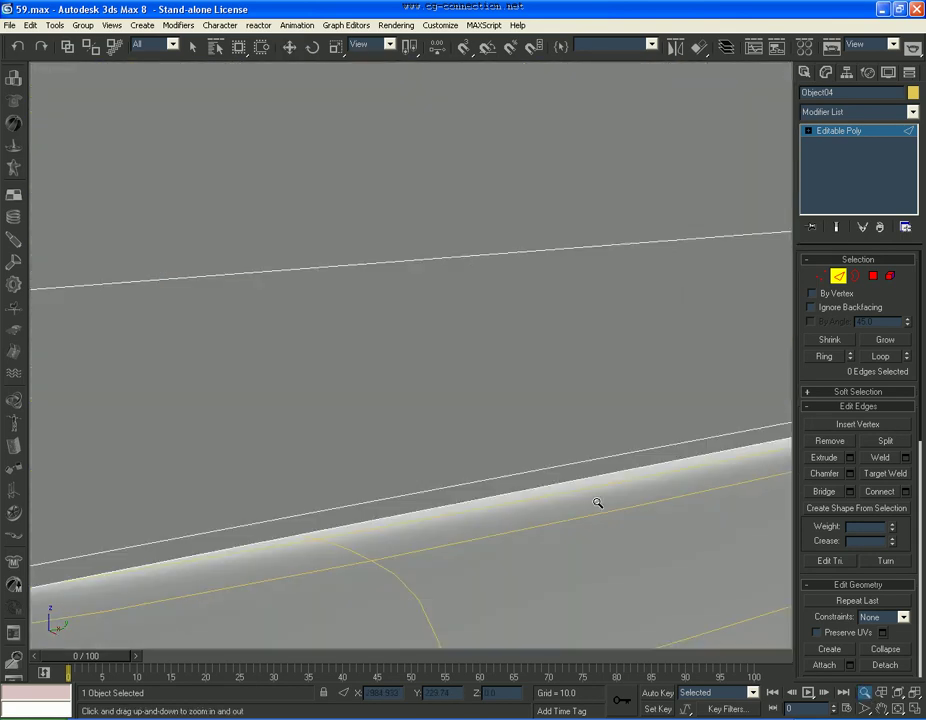
scroll(598, 504, down, 5)
right_click(605, 503)
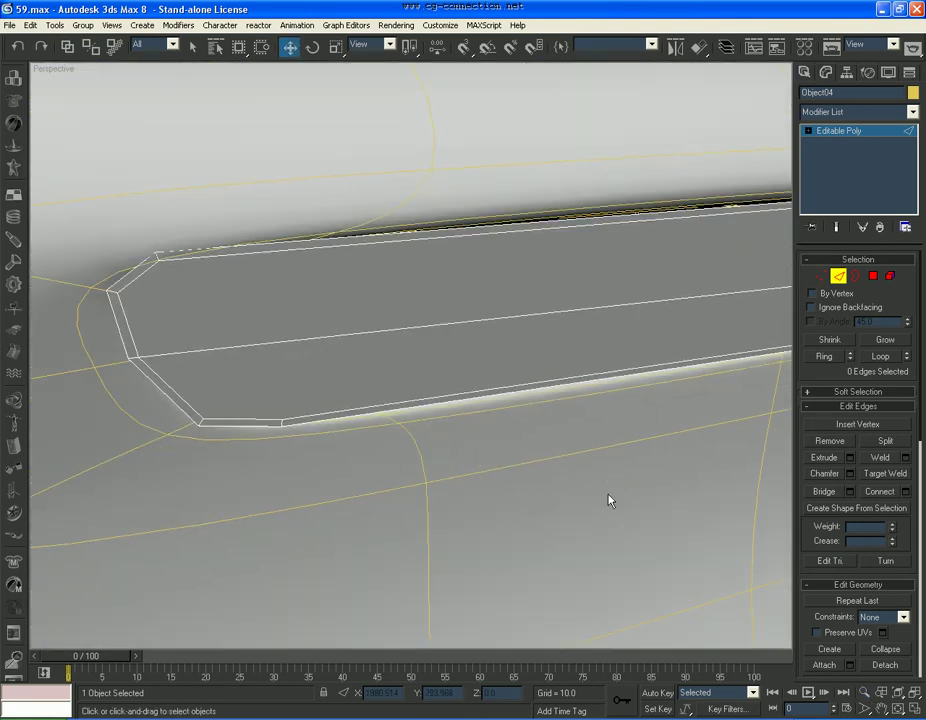
click(873, 276)
Step: Detach the two handle panel polygons as Object05
click(601, 287)
ctrl+click(630, 345)
click(887, 640)
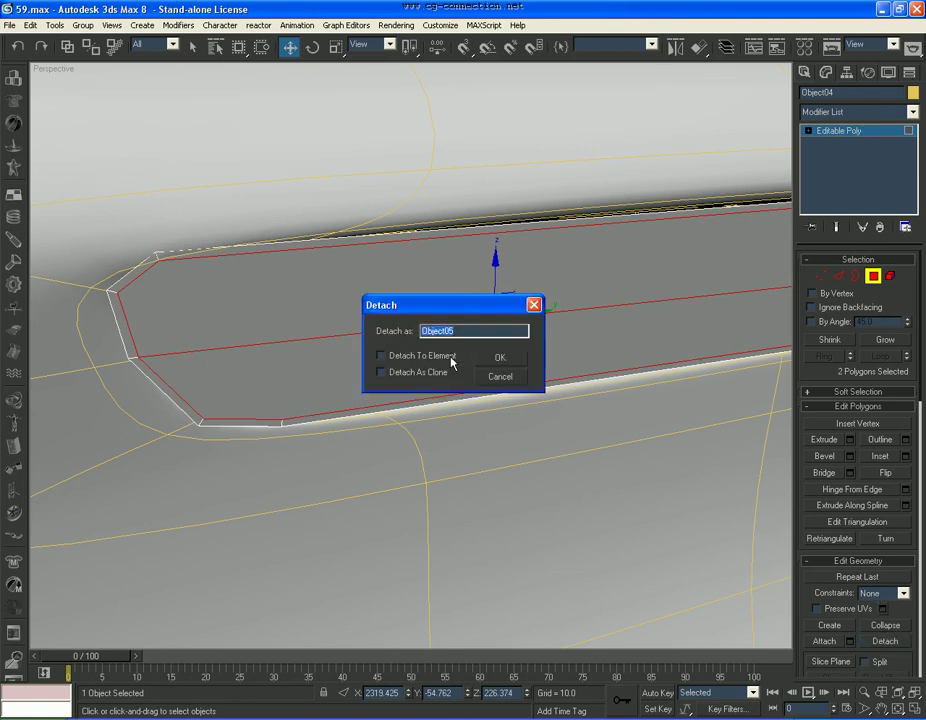
click(500, 358)
Step: Hide the strip above, then select Object05's outline edges except the right end
middle_drag(523, 389, 790, 300)
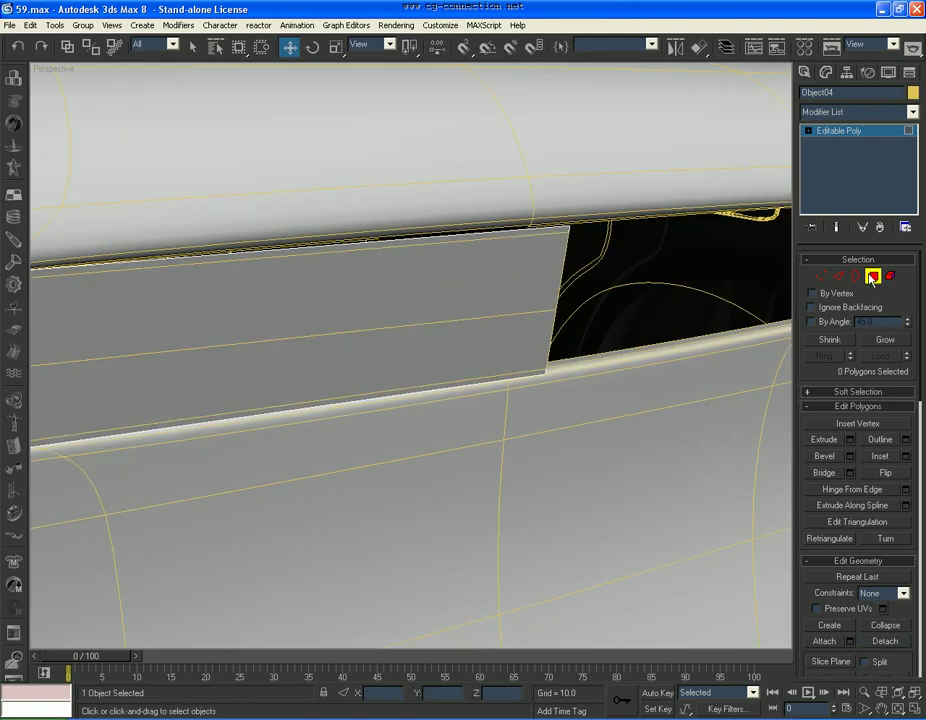
right_click(556, 430)
click(592, 363)
click(459, 339)
click(855, 275)
click(523, 237)
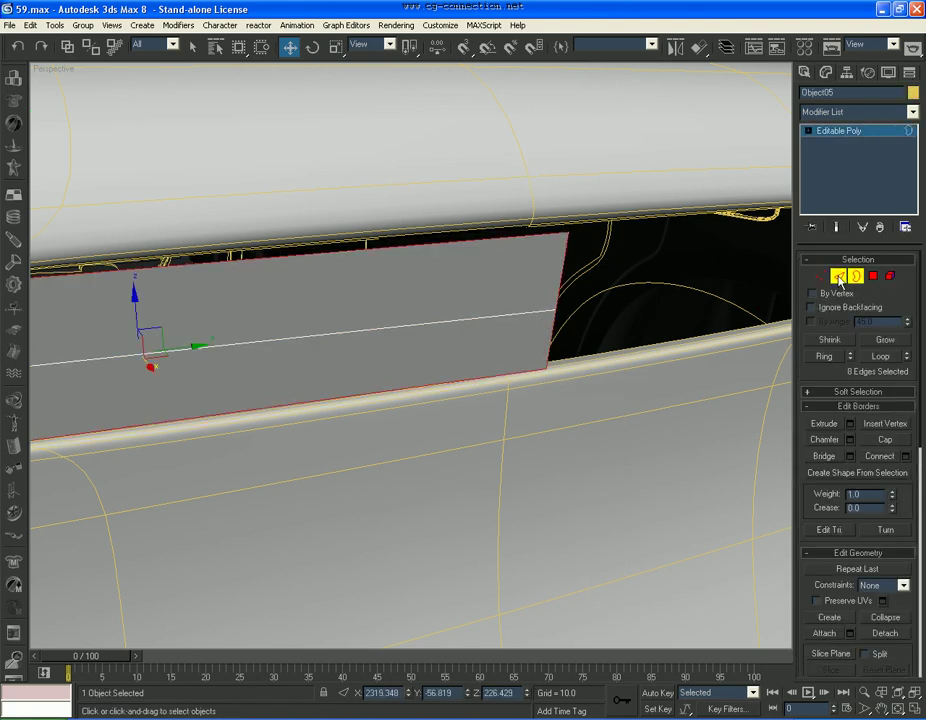
click(838, 276)
alt+click(560, 306)
Step: Apply the chamfer to the detached handle panel's outline edges
click(850, 474)
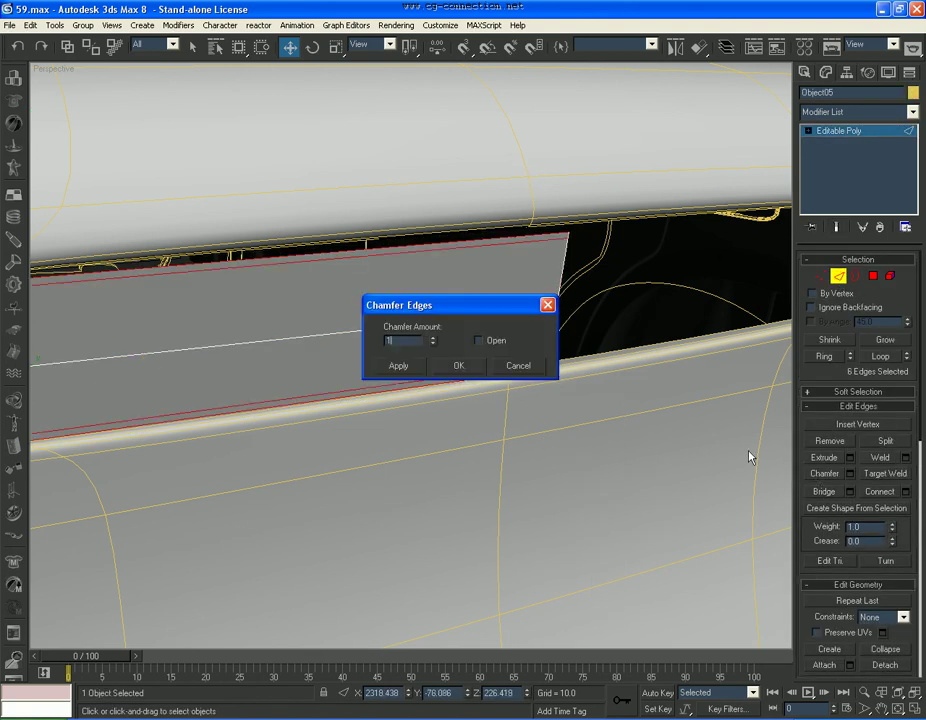
click(458, 365)
mouse_move(458, 365)
alt+middle_down()
mouse_move(424, 439)
mouse_move(412, 393)
alt+middle_up()
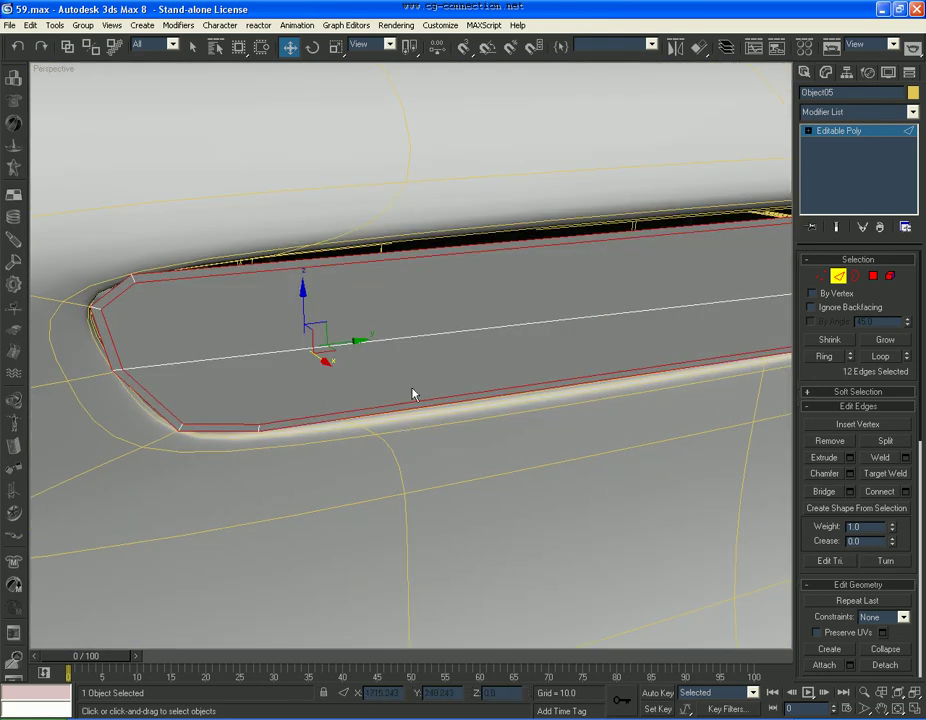
click(480, 249)
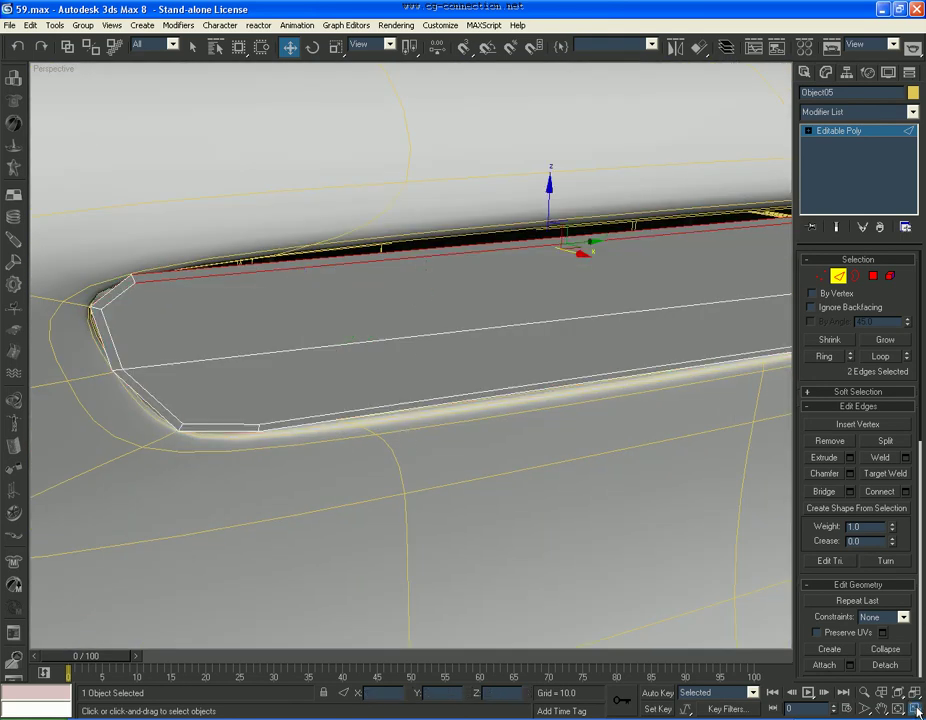
click(916, 709)
click(626, 451)
Step: Nudge the edge loop at the panel's rounded end slightly back, then select Plane05
middle_drag(612, 455, 603, 450)
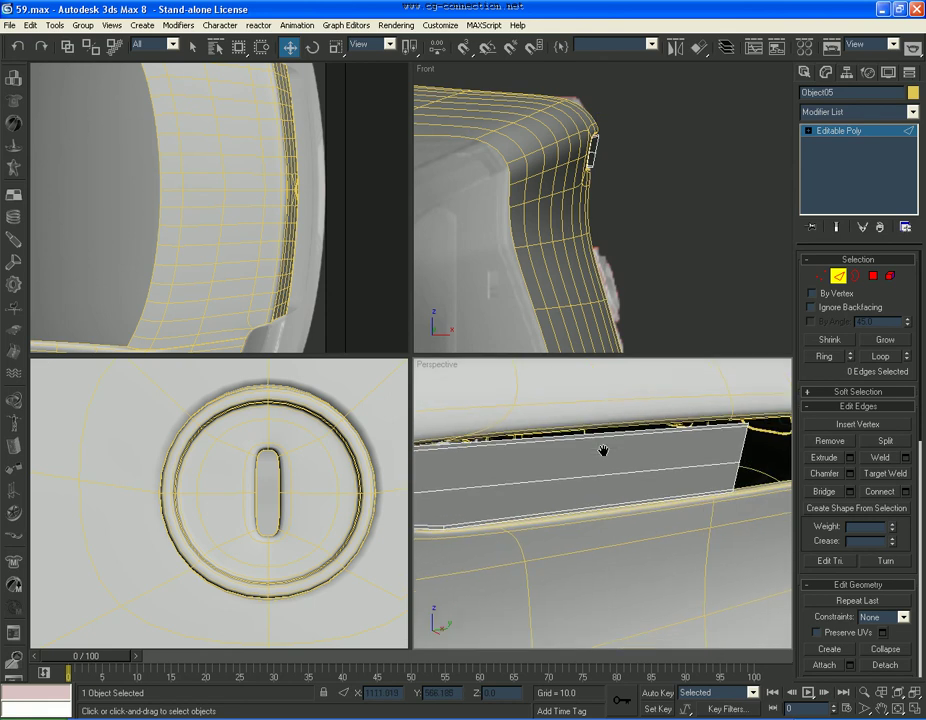
click(616, 508)
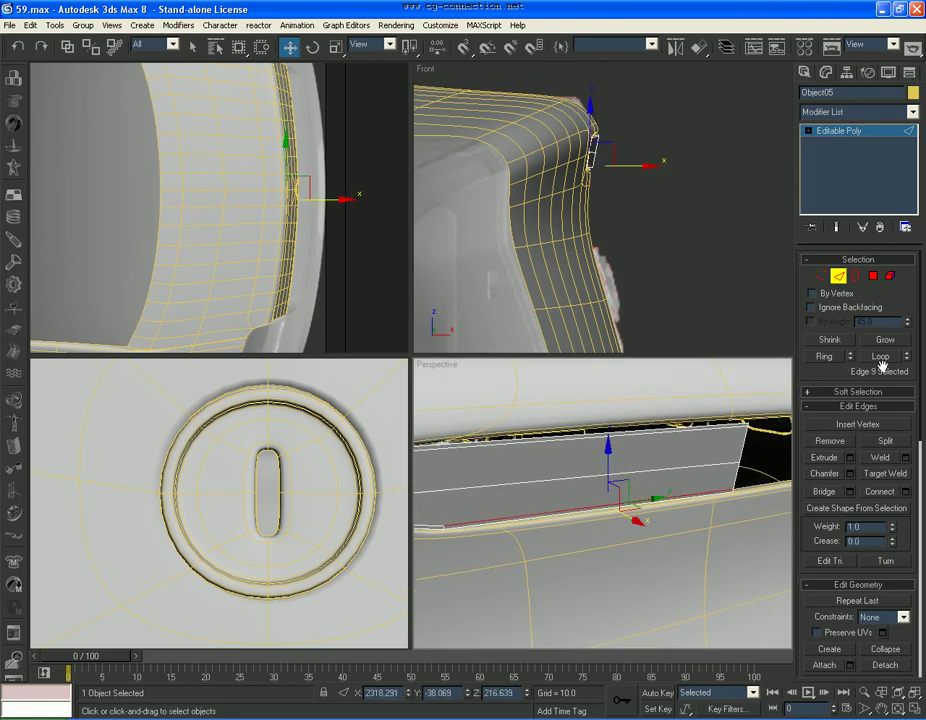
alt+middle_drag(502, 527, 531, 539)
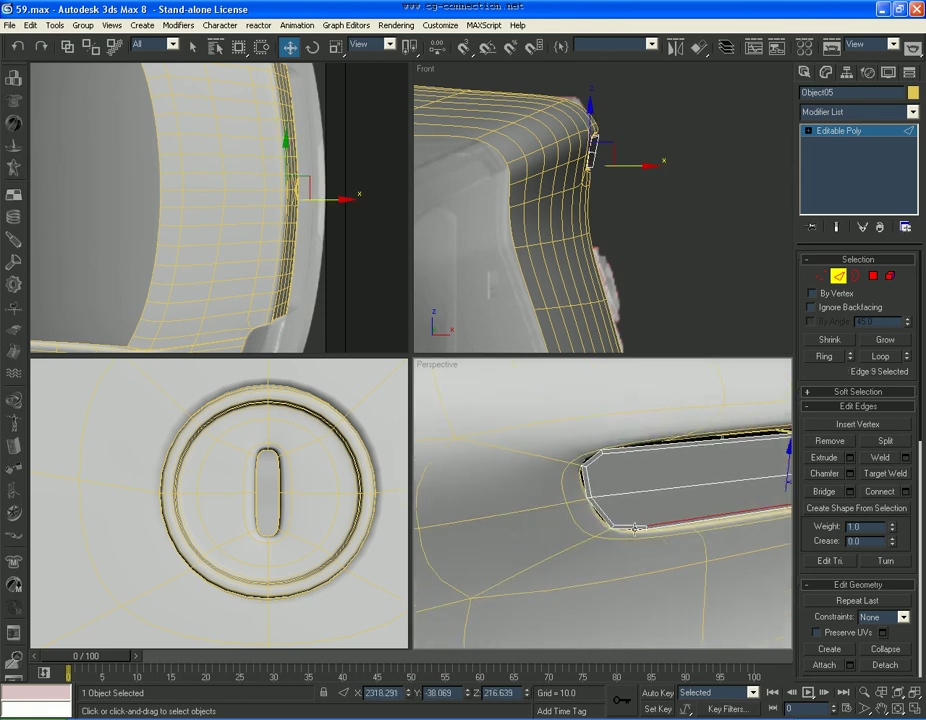
click(880, 355)
scroll(633, 237, up, 2)
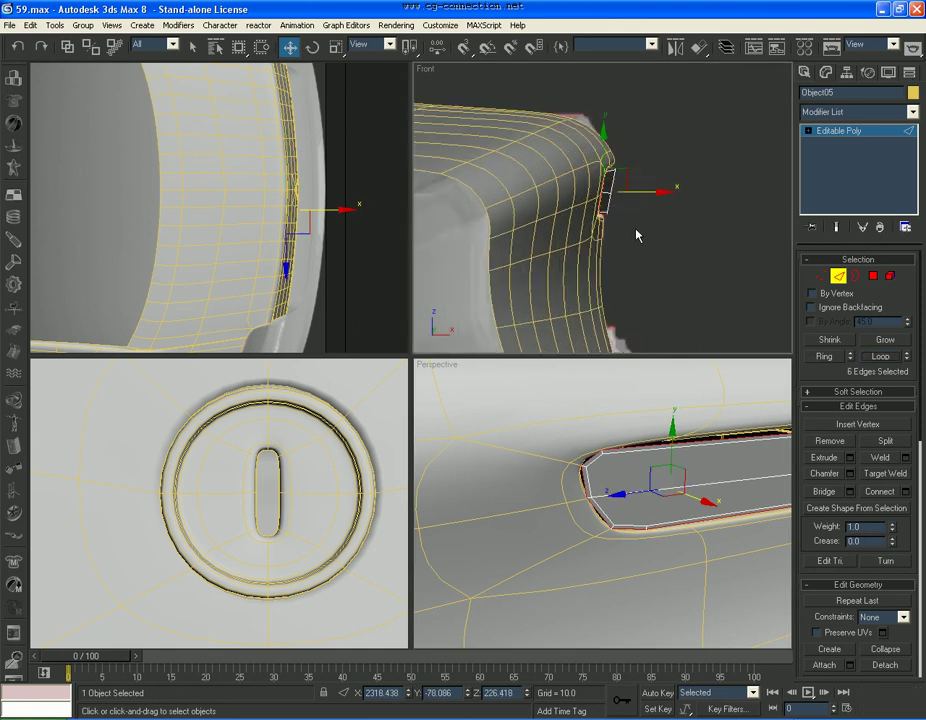
scroll(635, 234, up, 2)
scroll(639, 186, up, 2)
scroll(635, 190, up, 1)
drag(648, 186, 647, 185)
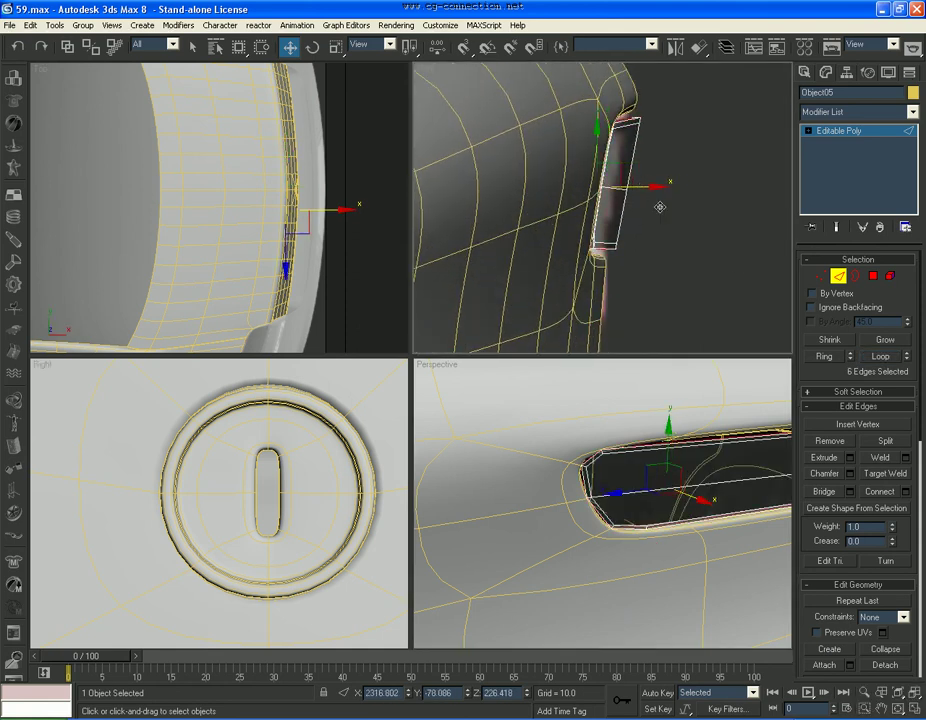
click(840, 275)
click(734, 555)
Step: Inspect the smoothed trunk lid's handle recess close up in a maximized Perspective view
click(866, 155)
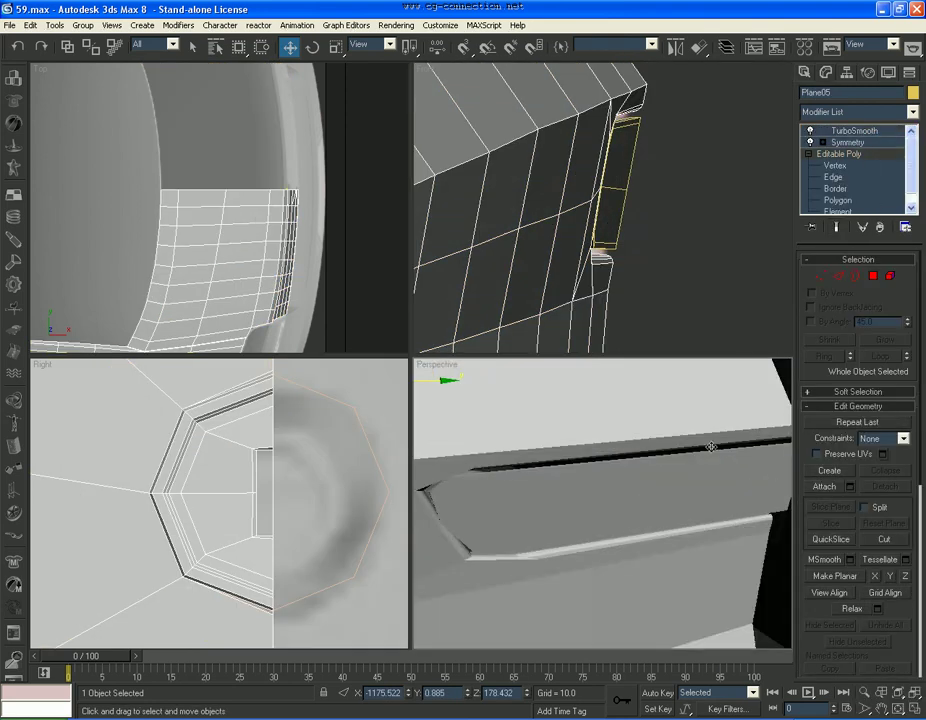
click(825, 486)
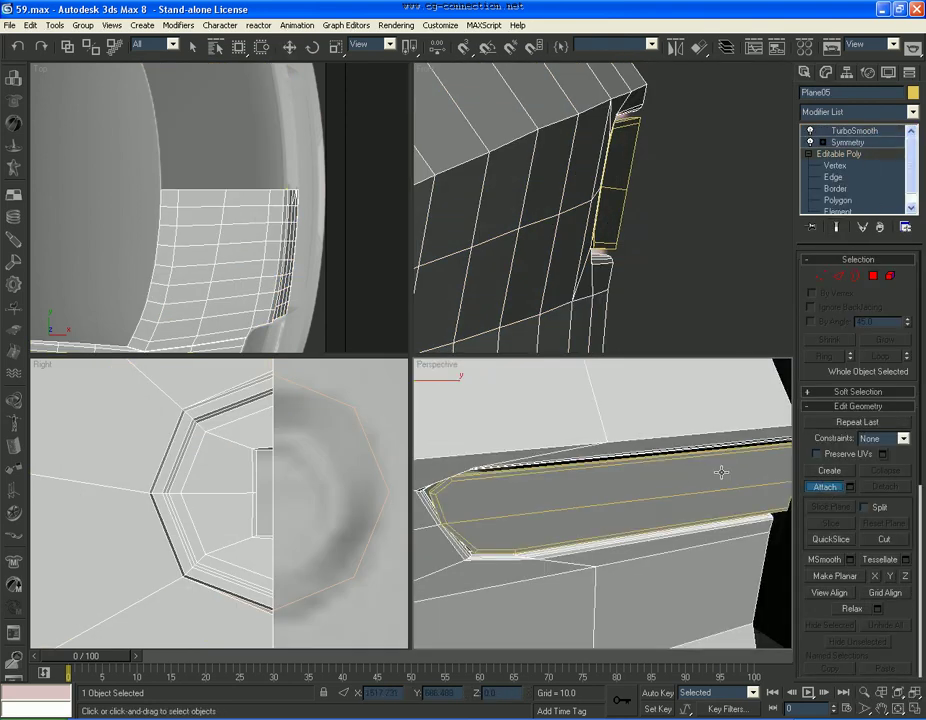
click(855, 131)
scroll(668, 472, down, 5)
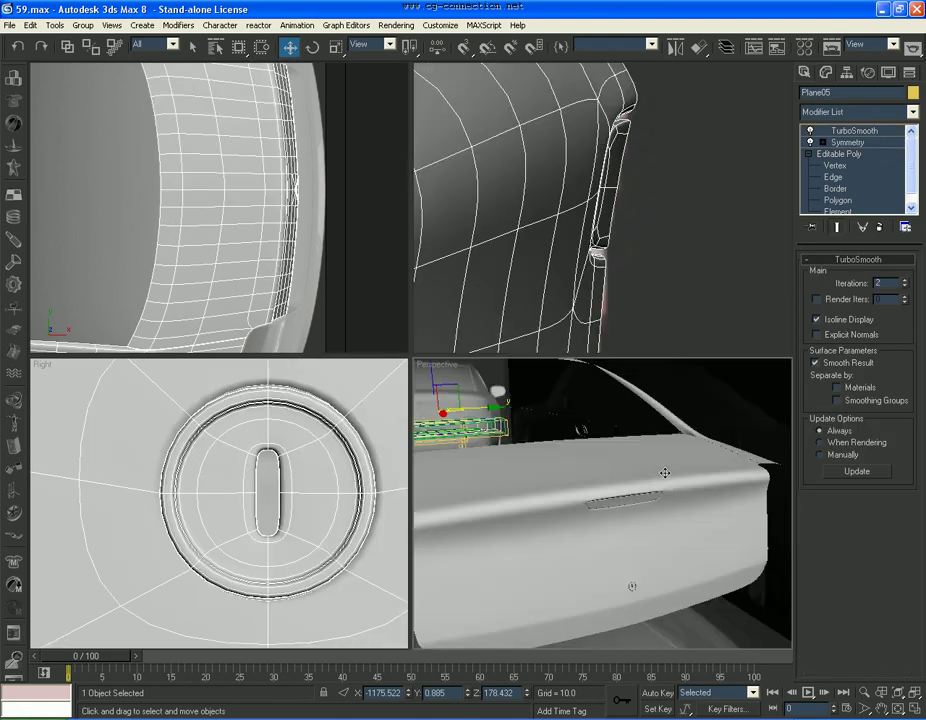
key(alt+w)
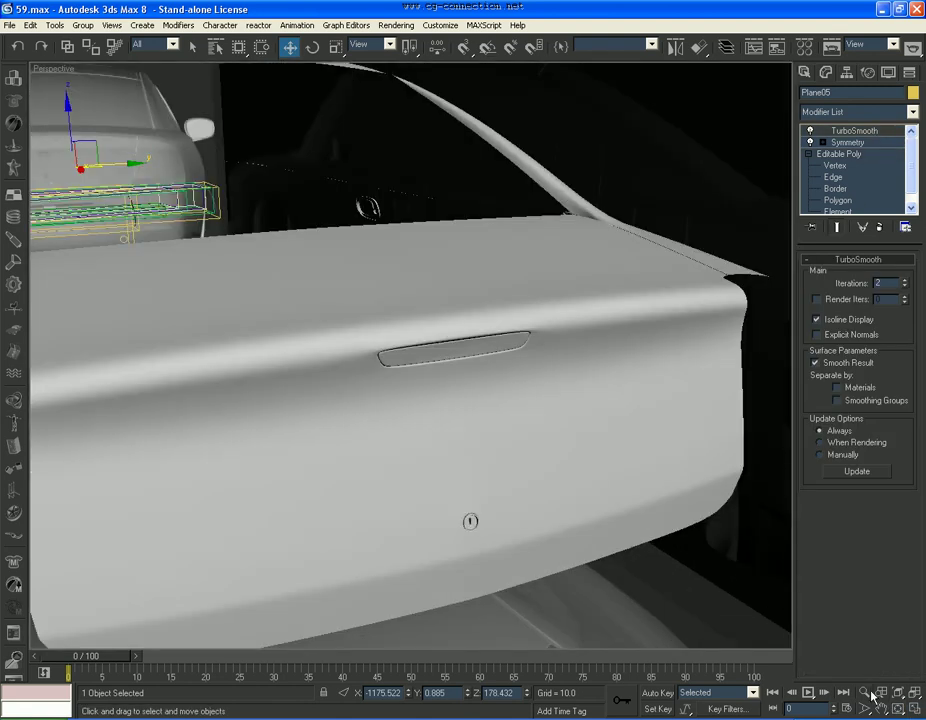
key(alt+z)
drag(467, 386, 472, 371)
key(w)
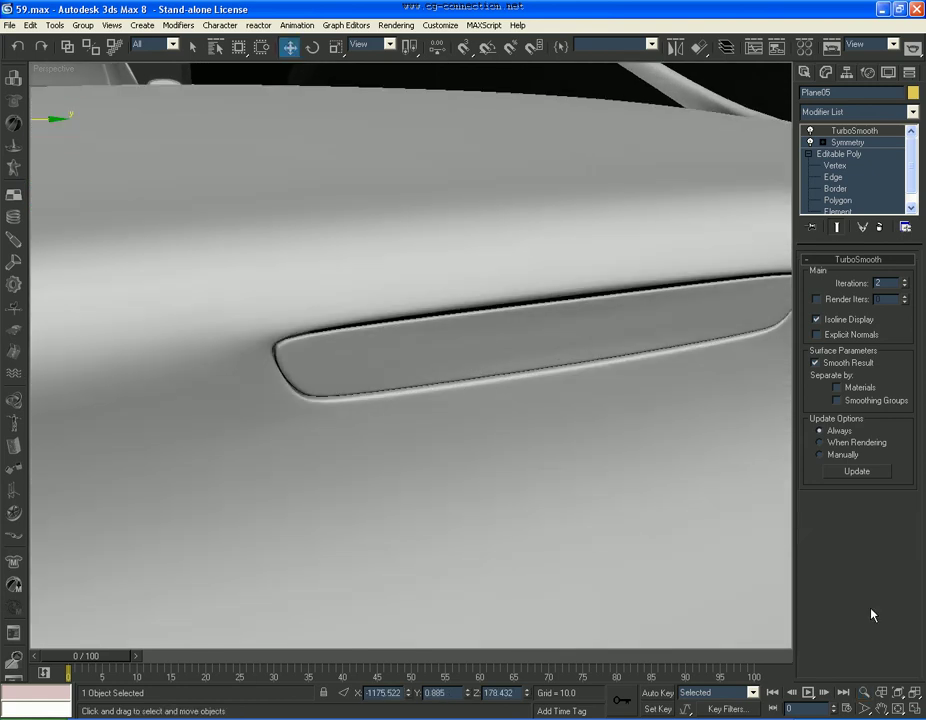
key(alt+w)
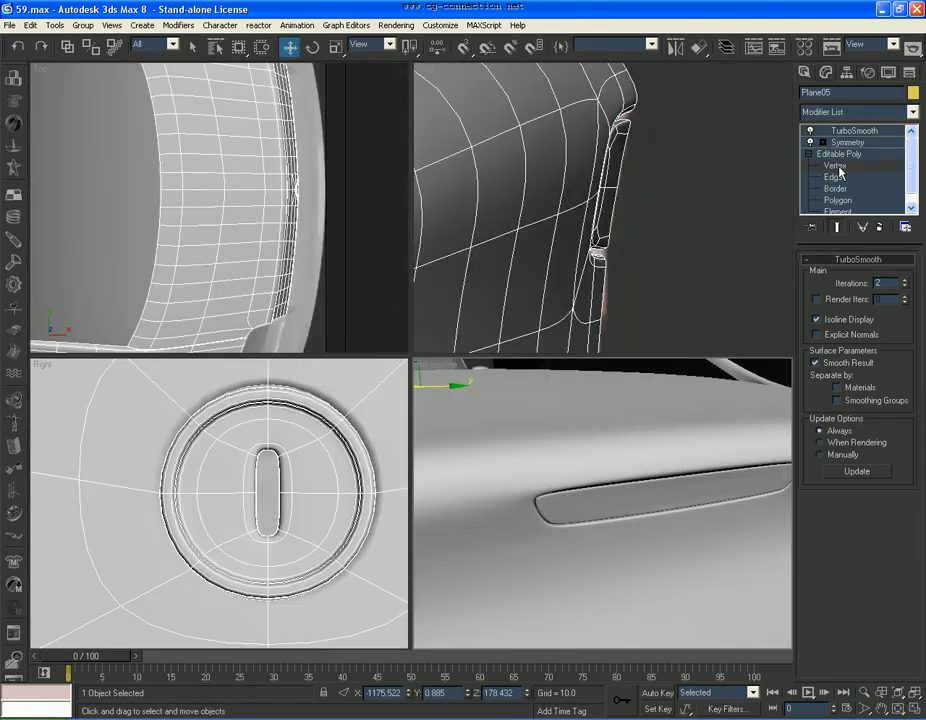
Step: Adjust a Plane05 vertex beside the recess, restore TurboSmooth, and select the handle piece
click(835, 165)
click(626, 189)
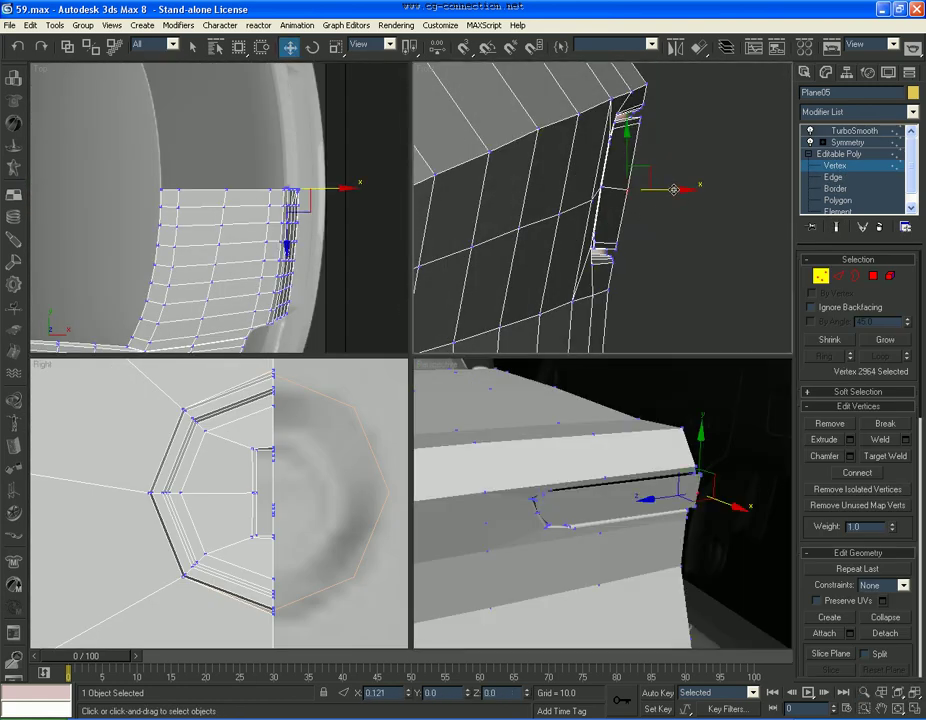
click(740, 182)
click(854, 131)
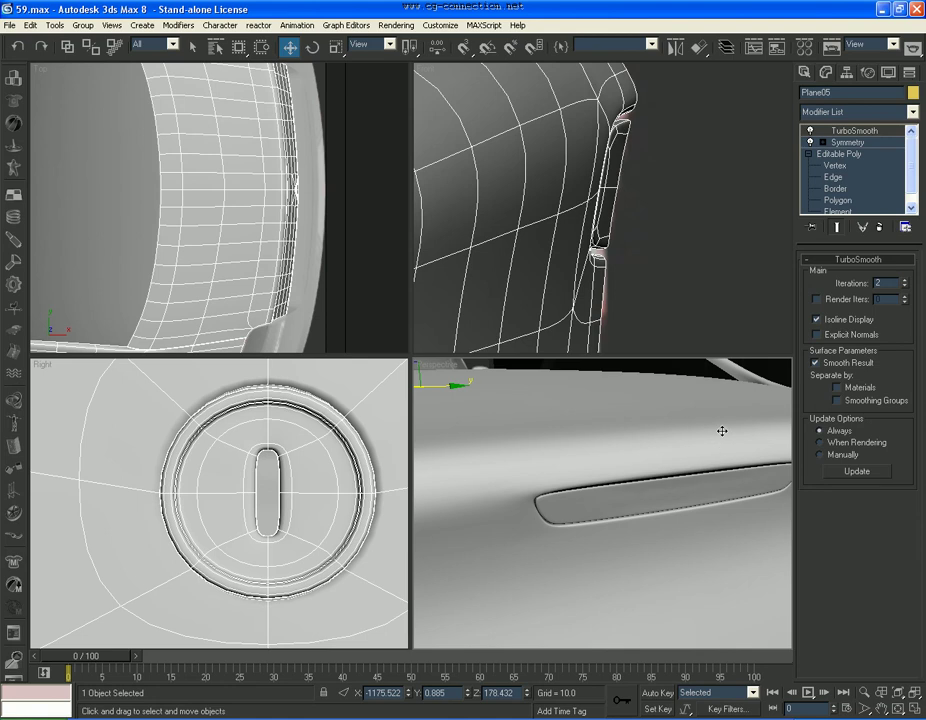
click(603, 180)
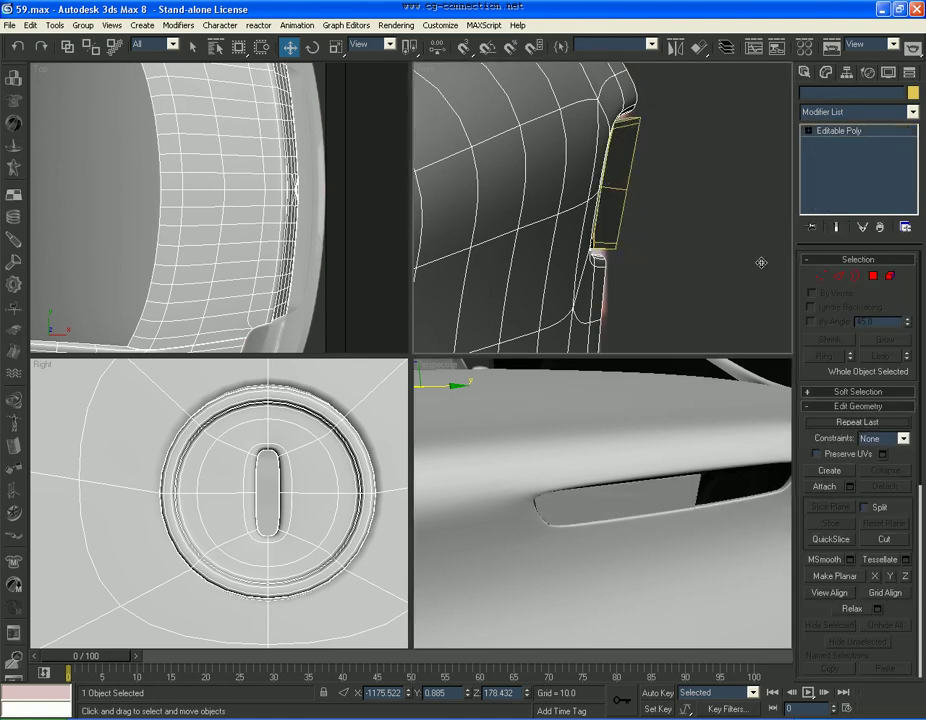
Step: Cut an edge from the upper-left vertex to the middle edge of the handle piece's rounded end
click(824, 278)
drag(837, 672, 903, 537)
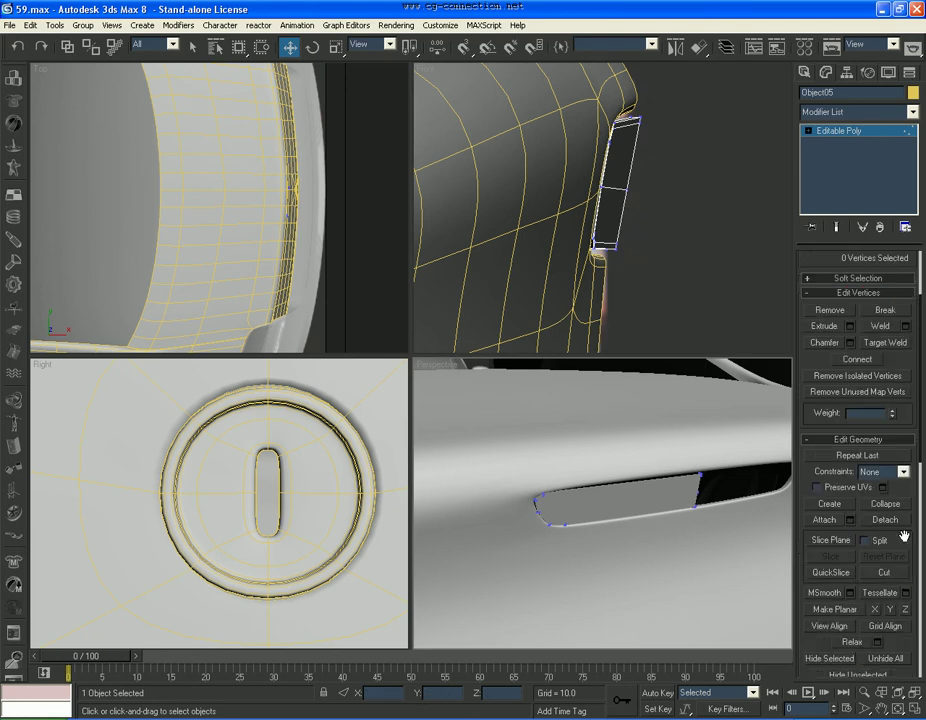
click(884, 569)
scroll(290, 520, down, 5)
scroll(218, 476, down, 3)
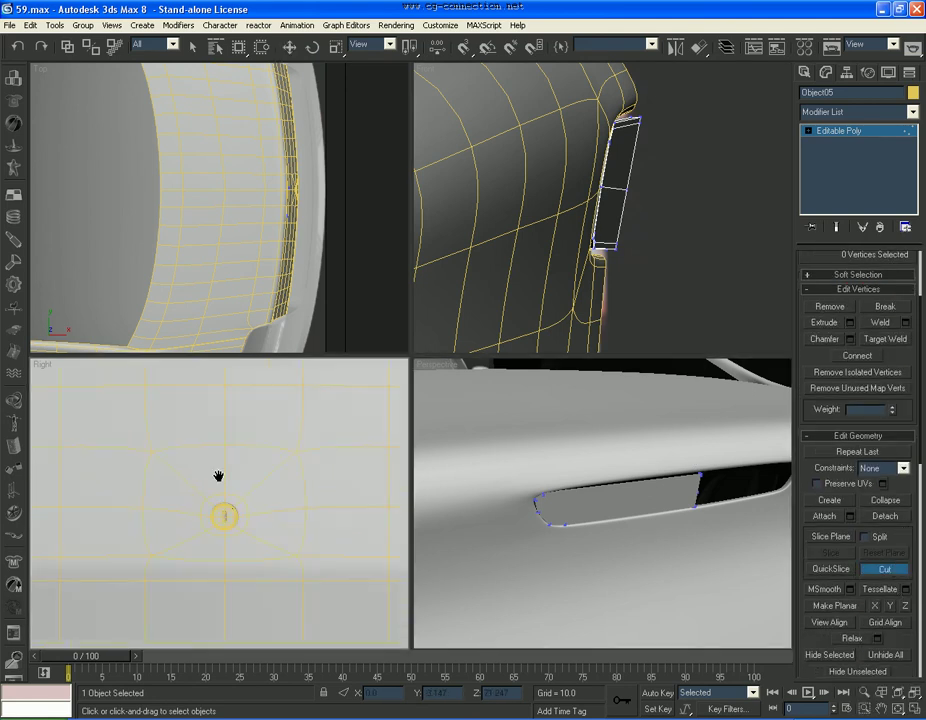
scroll(220, 440, up, 5)
scroll(265, 471, up, 2)
scroll(269, 492, up, 2)
scroll(210, 453, up, 2)
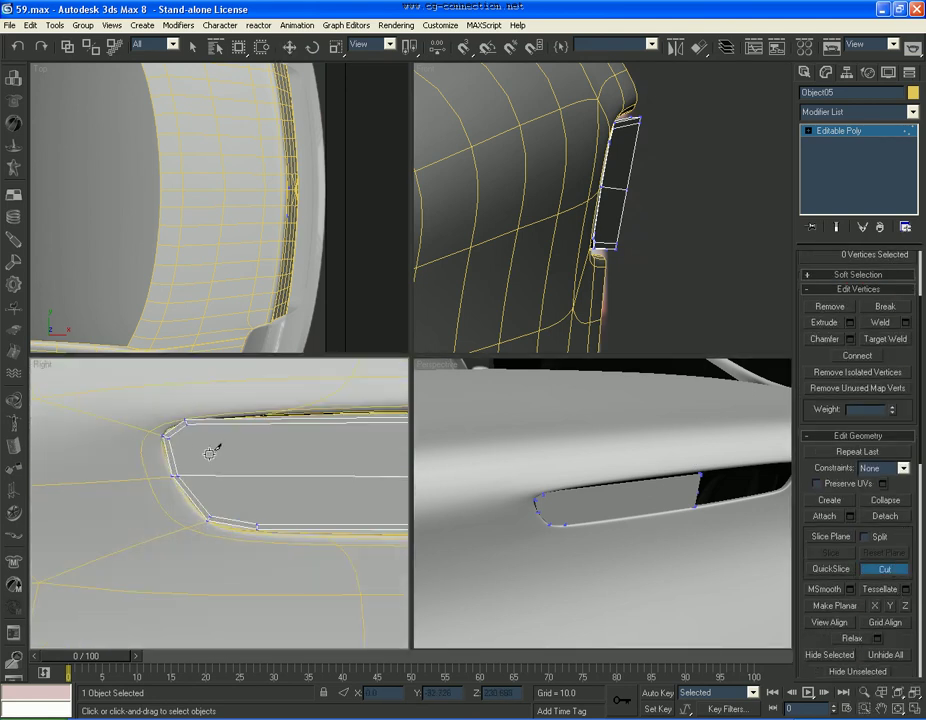
click(186, 421)
click(222, 477)
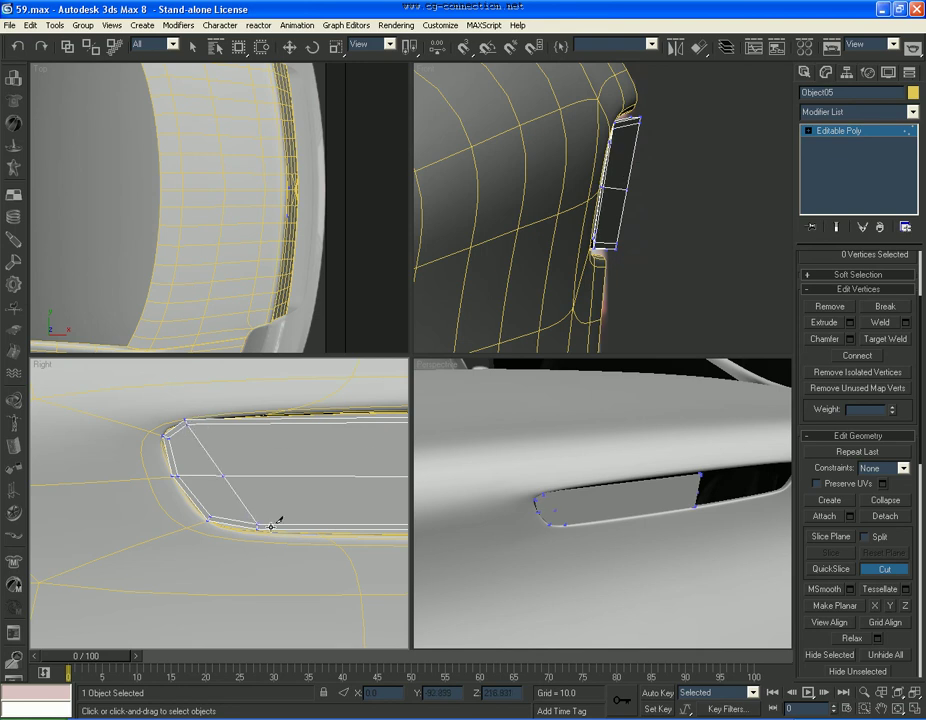
scroll(300, 562, down, 3)
middle_drag(316, 561, 223, 505)
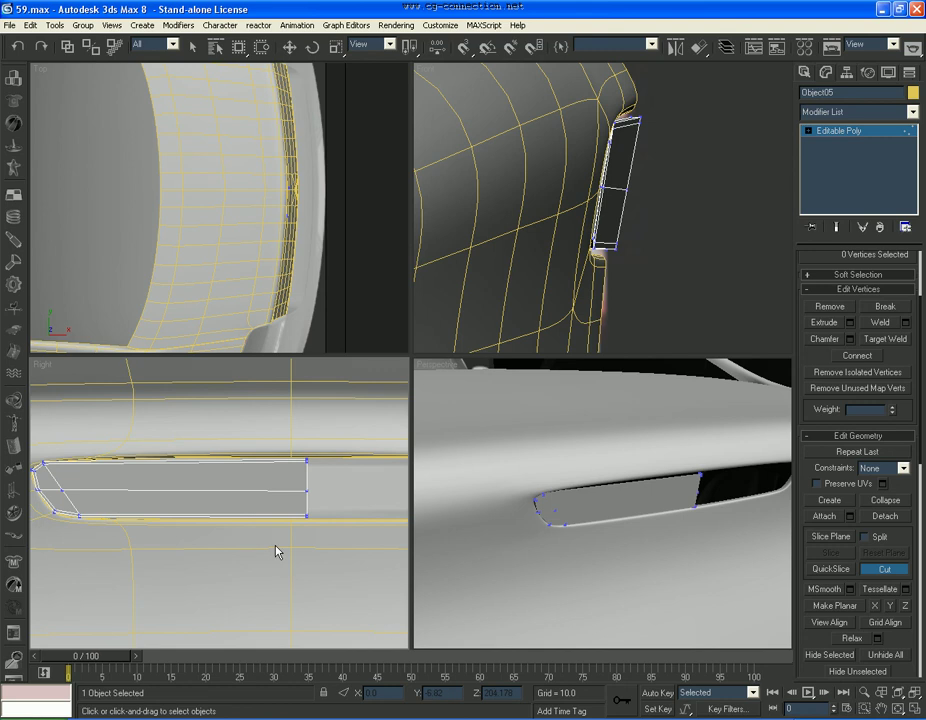
Step: Stop cutting and unhide all objects in the scene
key(w)
click(828, 133)
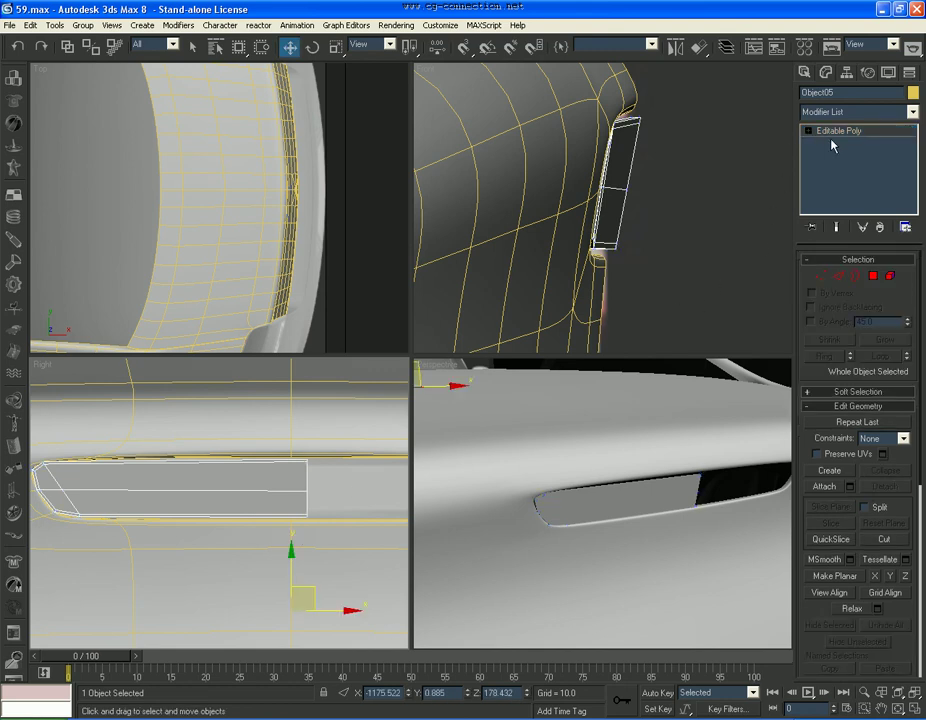
click(808, 131)
right_click(668, 453)
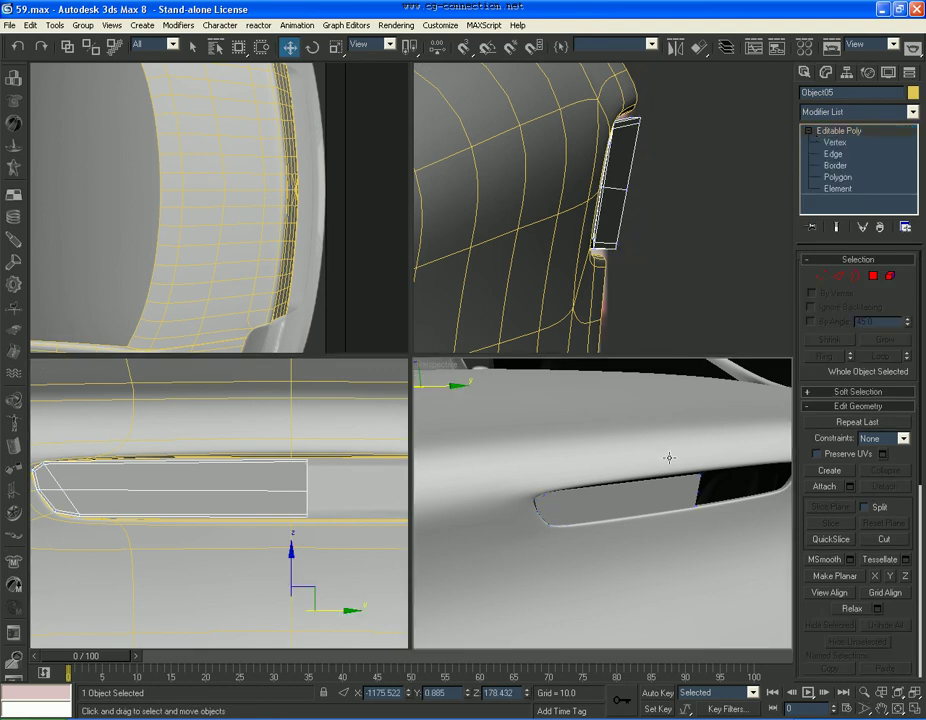
right_click(666, 507)
click(710, 449)
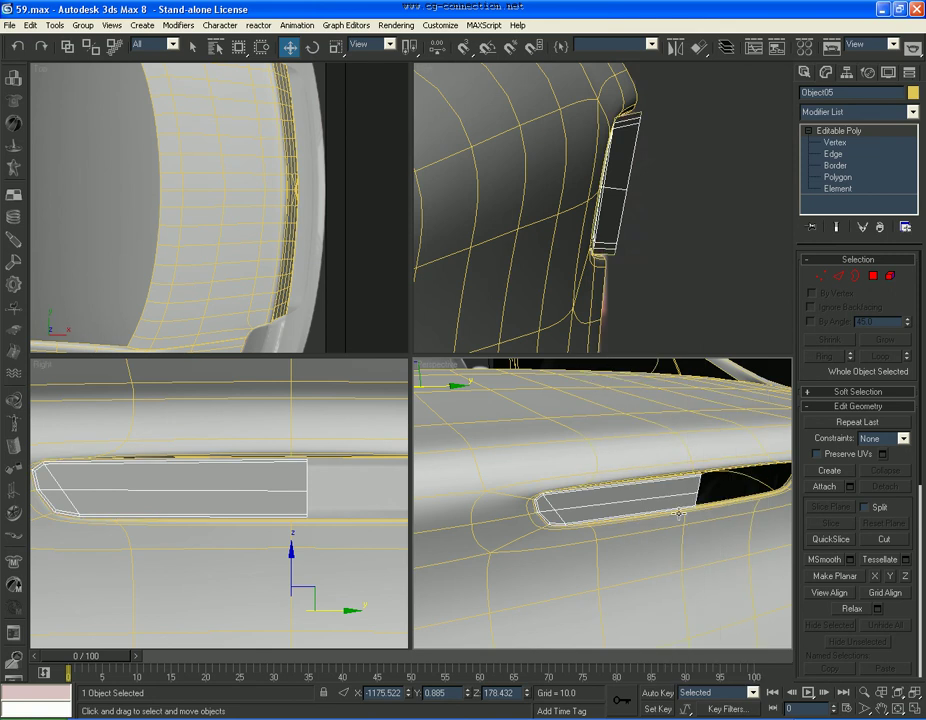
Step: Select the edge loop along the handle piece's top rim in wireframe view
click(838, 276)
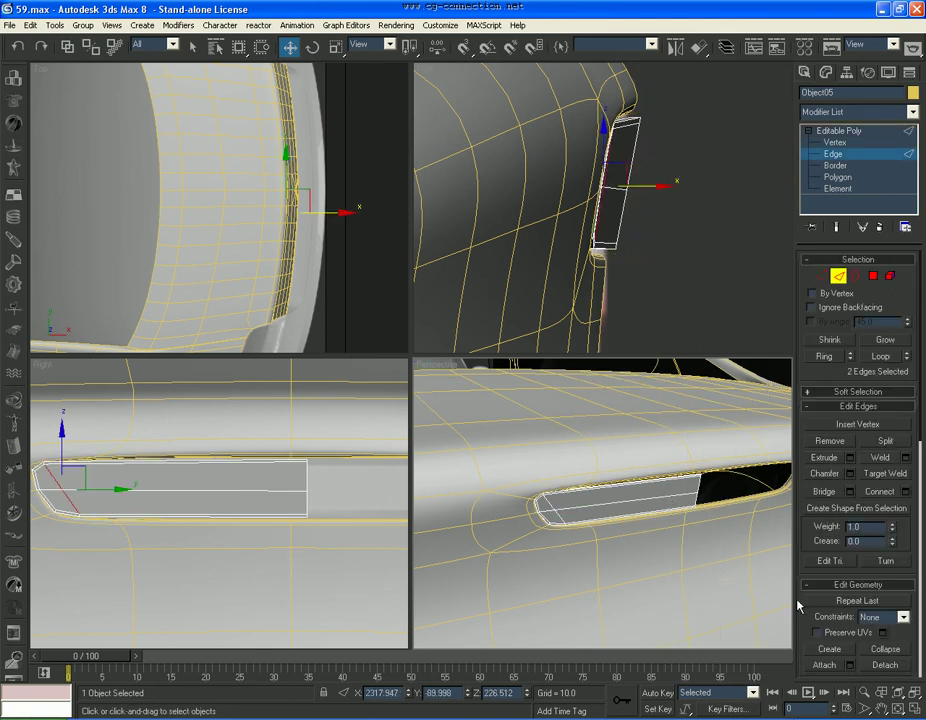
click(620, 508)
key(alt+z)
drag(618, 519, 622, 515)
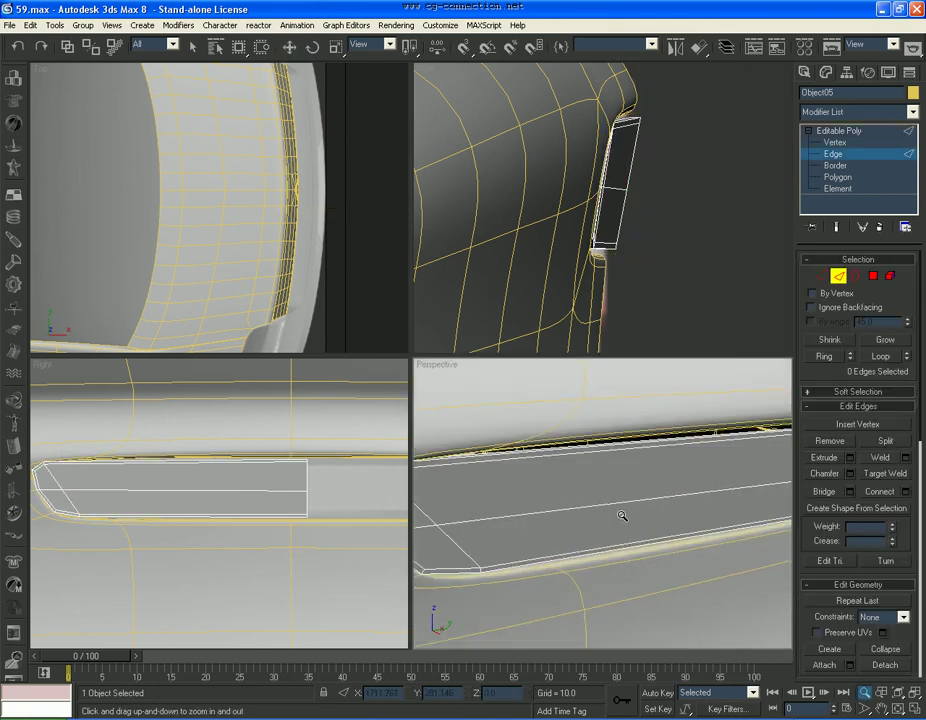
key(w)
click(640, 453)
middle_drag(460, 410, 562, 451)
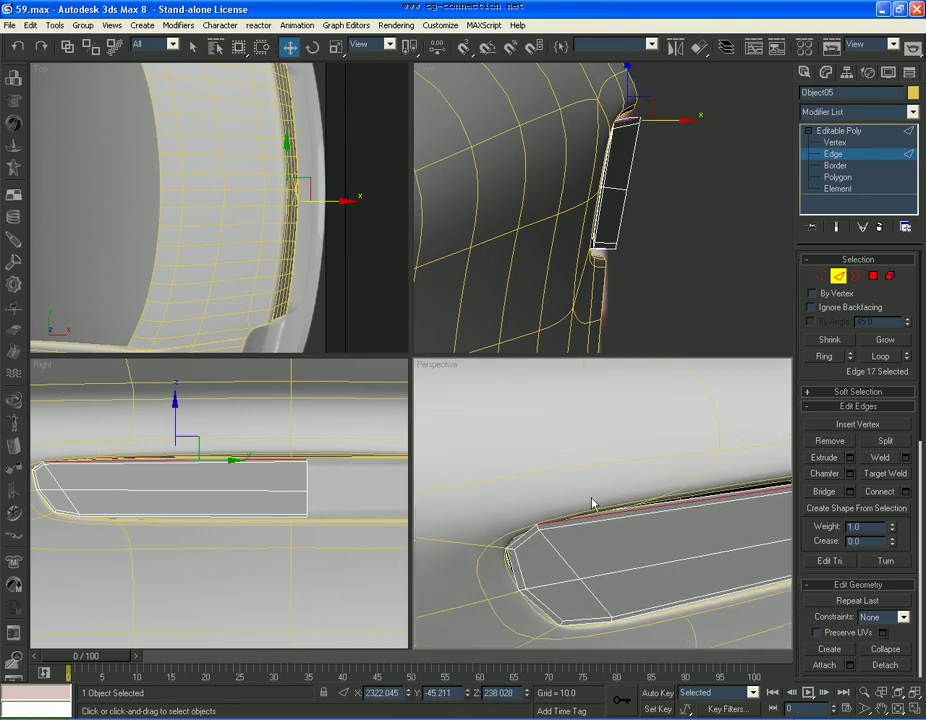
click(593, 504)
key(F3)
click(604, 511)
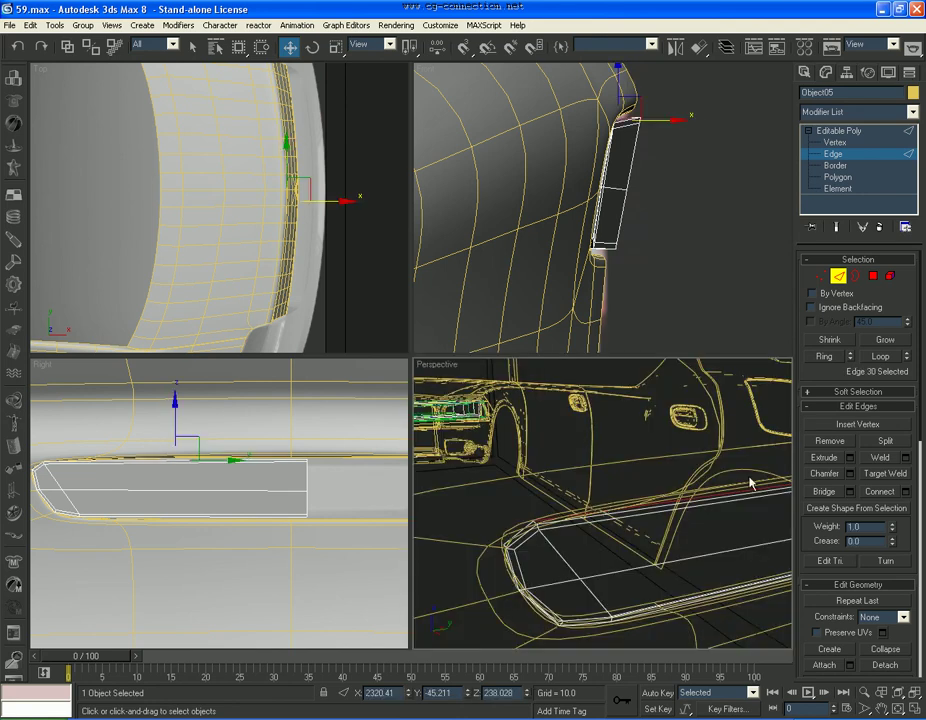
click(882, 358)
Step: Hide everything except the handle piece and stretch the loop far out along X
middle_drag(662, 195, 683, 248)
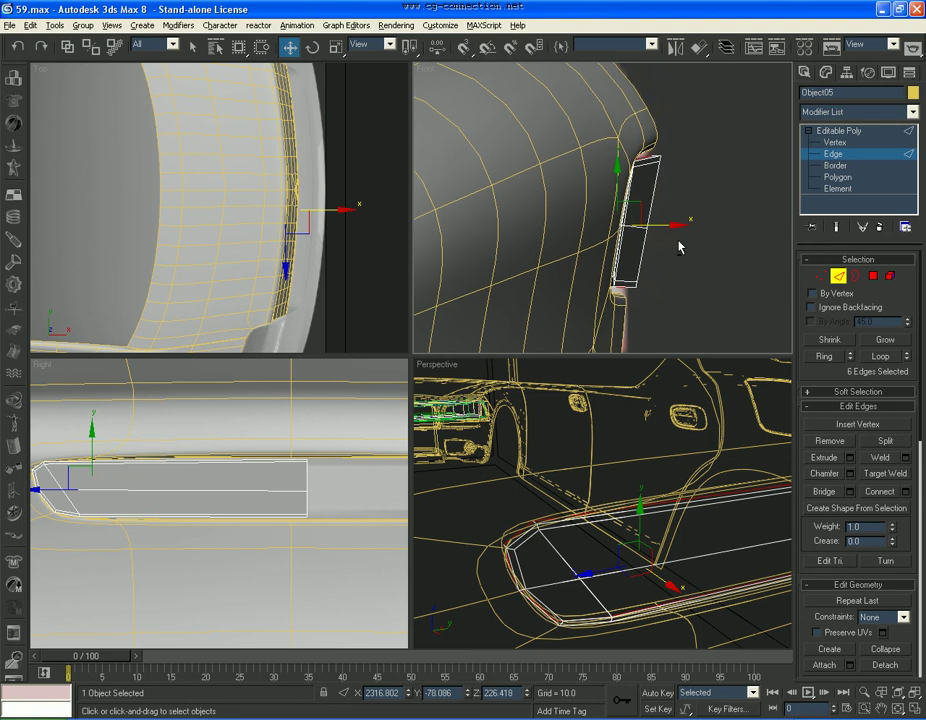
right_click(710, 236)
click(745, 196)
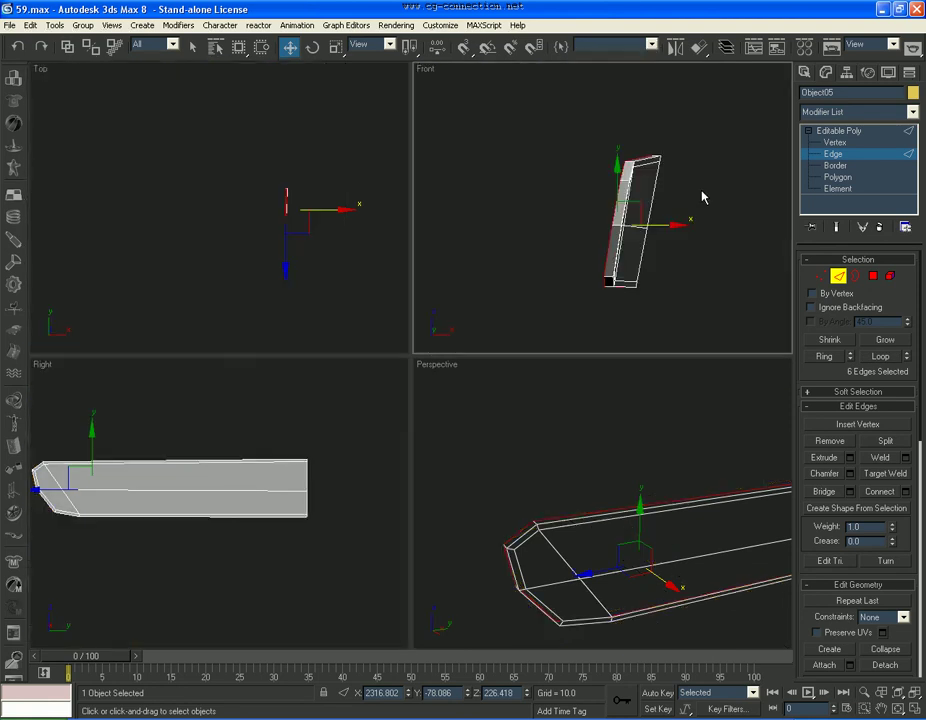
drag(666, 228, 422, 205)
Step: Detach six faces of the handle piece as a new object, Object06
click(873, 277)
scroll(629, 221, down, 4)
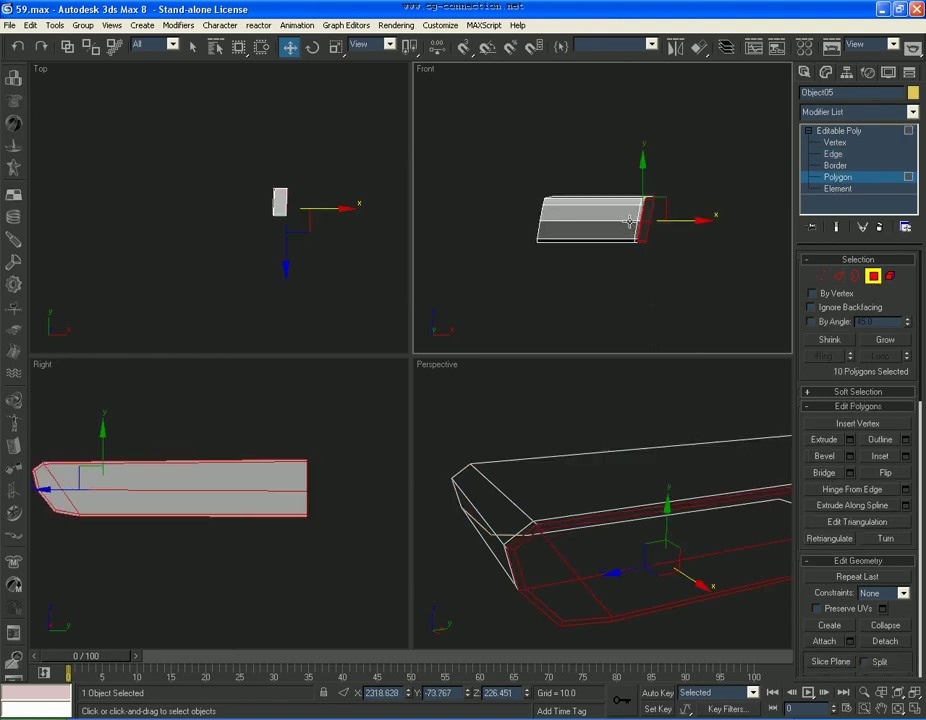
drag(598, 278, 611, 287)
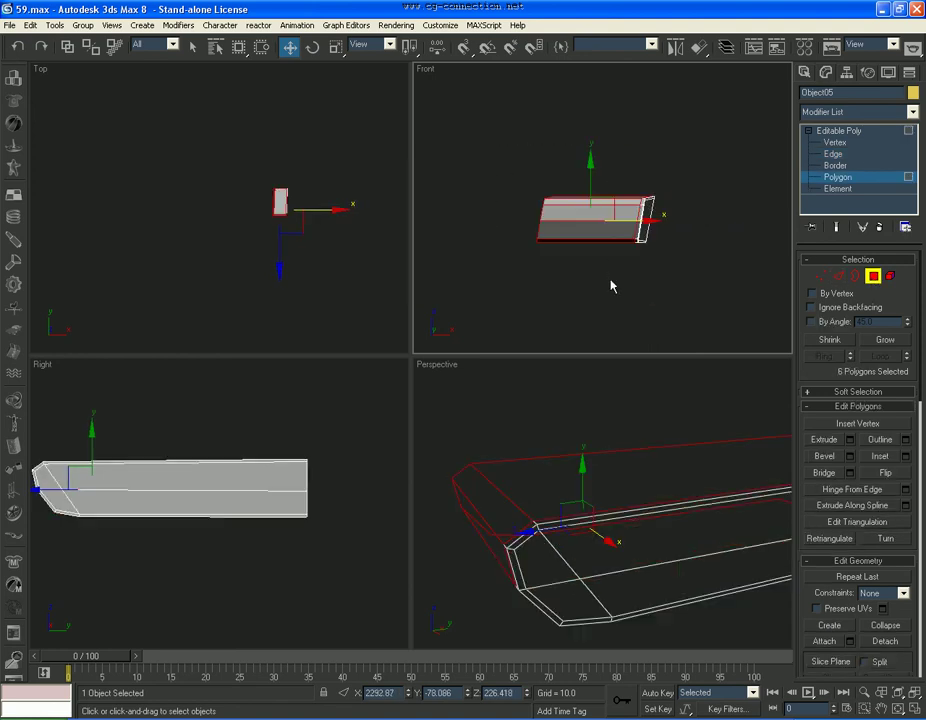
click(891, 645)
click(503, 358)
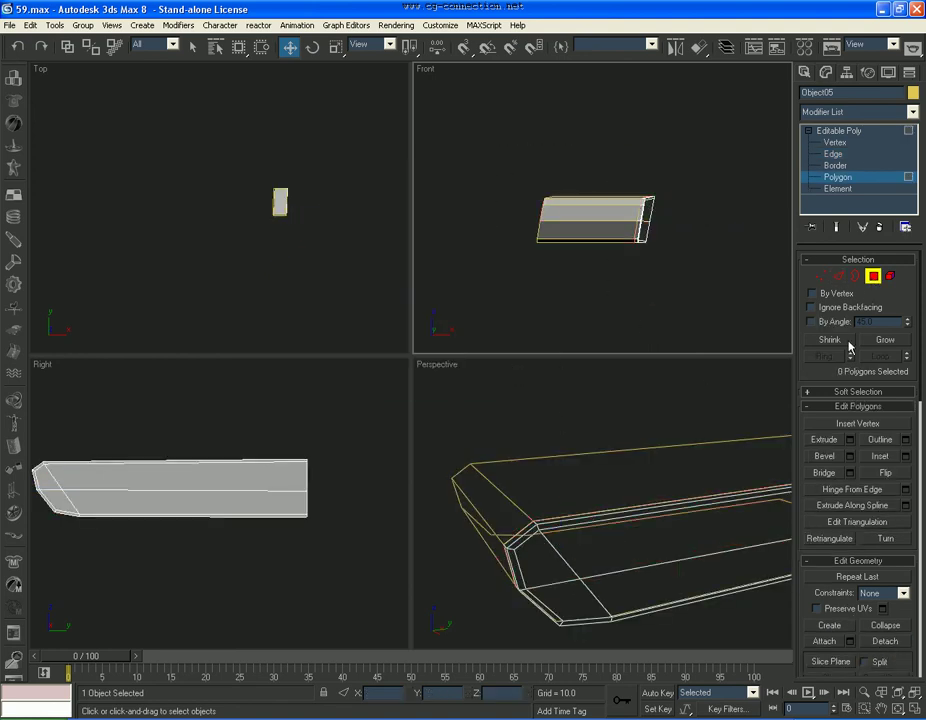
Step: Hide the remaining handle piece and select Object06 at Polygon level
click(872, 276)
right_click(662, 497)
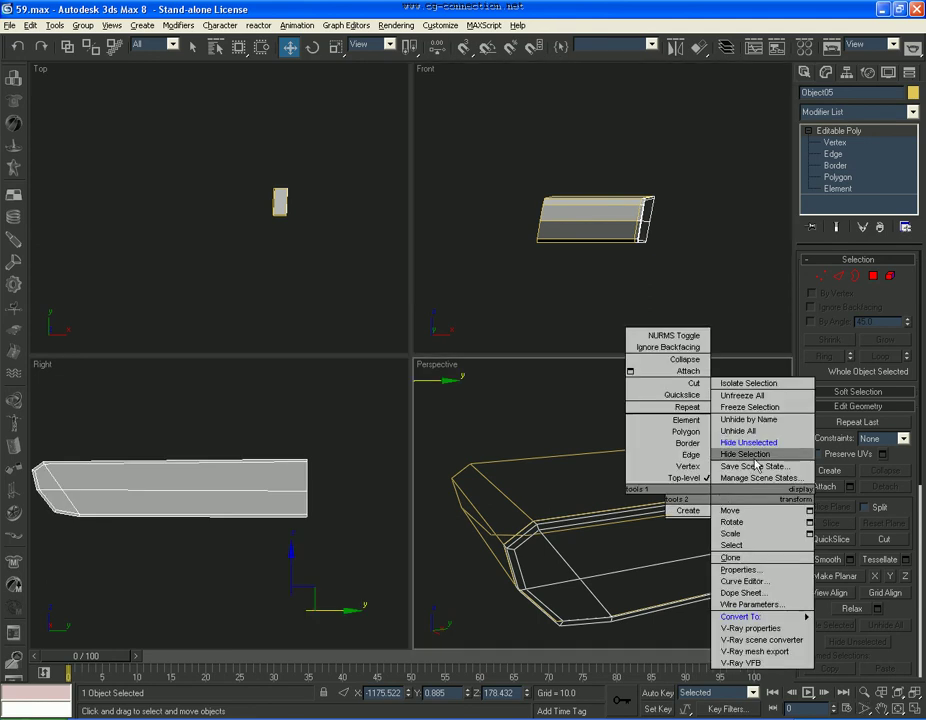
click(685, 426)
click(717, 442)
click(872, 276)
scroll(694, 475, up, 3)
Step: Shift Object06's selected edges to the right and zoom out to see the whole piece
middle_drag(668, 474, 673, 483)
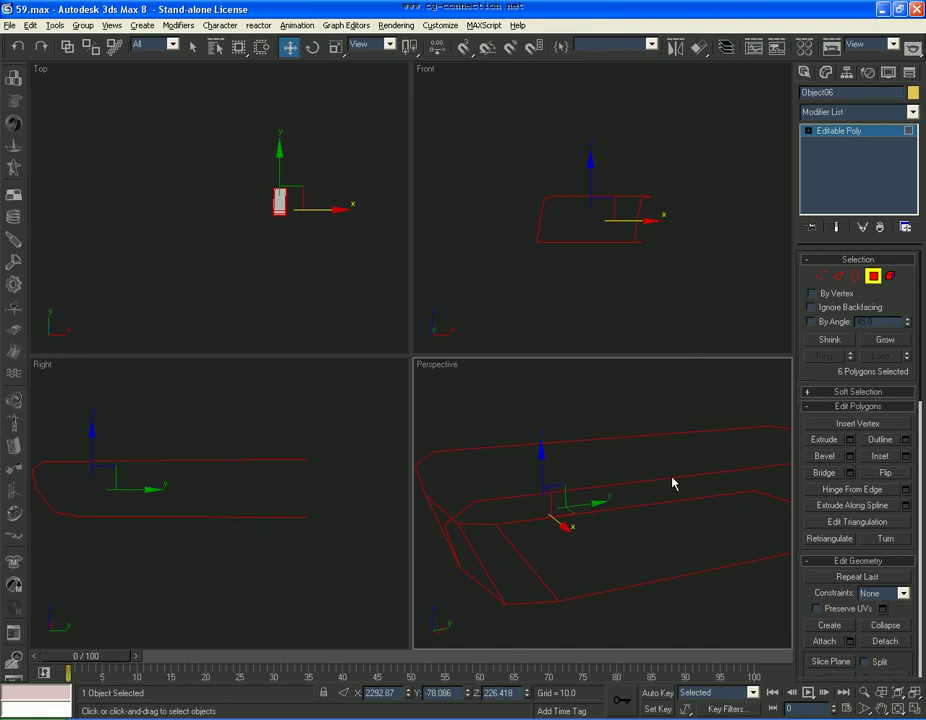
click(678, 411)
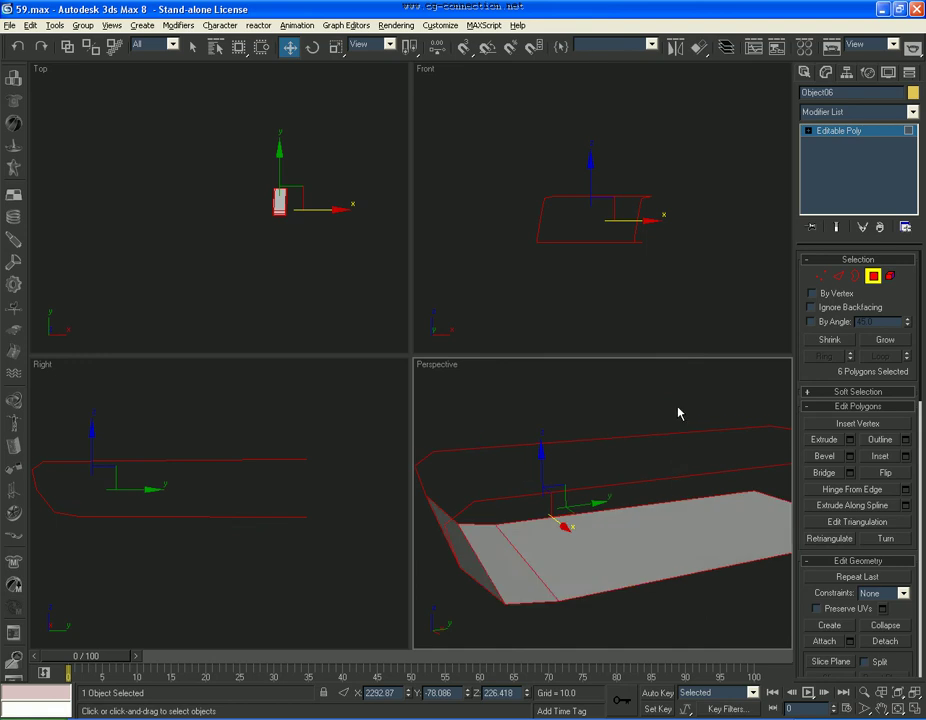
click(838, 275)
scroll(554, 234, up, 3)
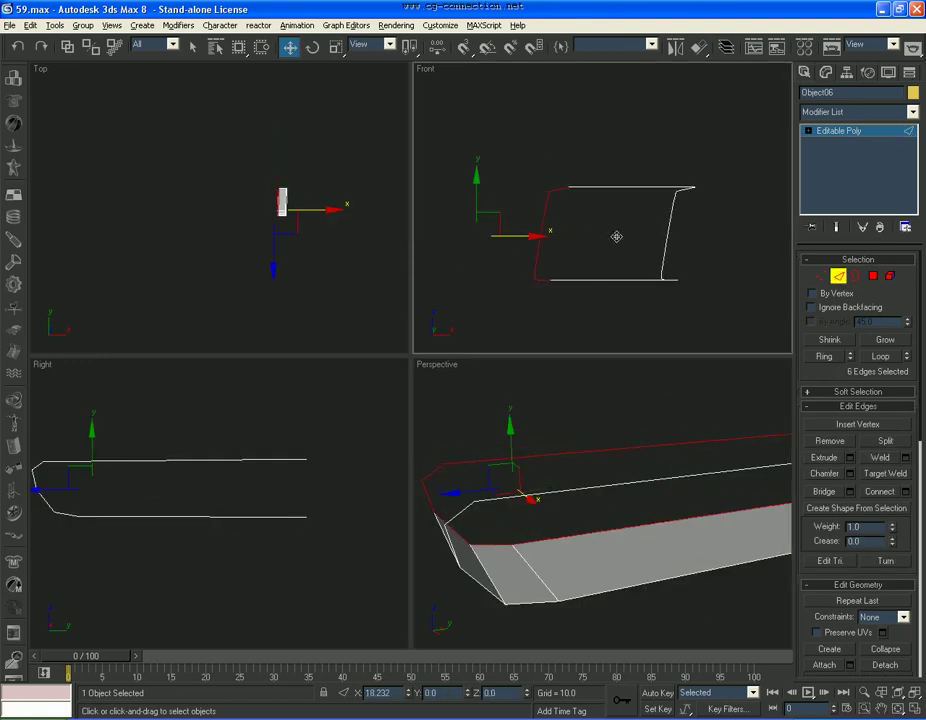
drag(616, 236, 663, 241)
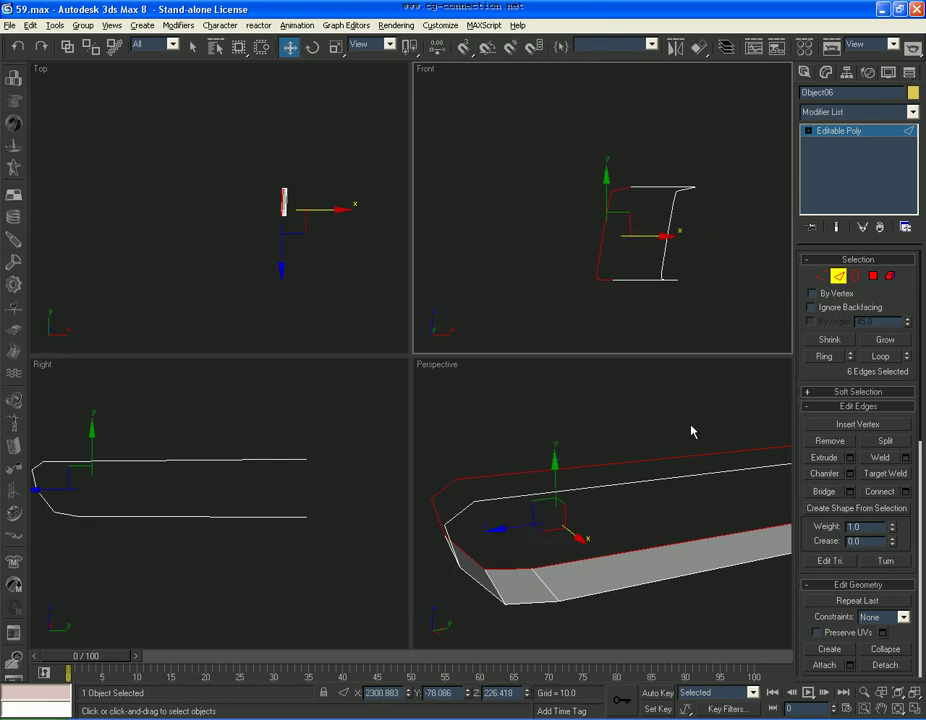
alt+middle_drag(690, 432, 719, 479)
click(719, 479)
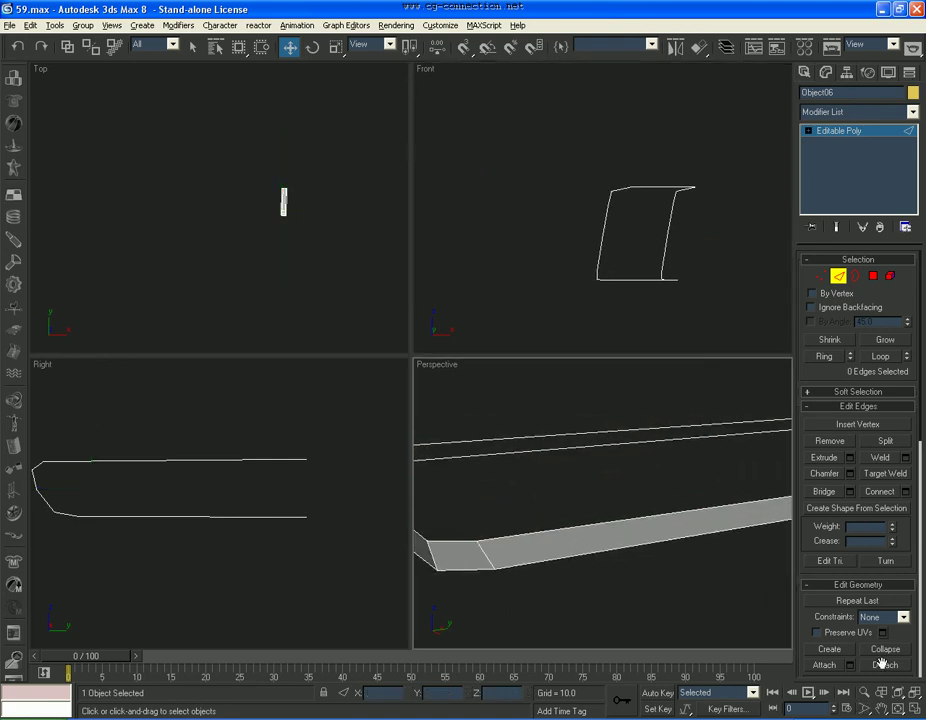
click(864, 692)
drag(660, 430, 652, 484)
key(w)
Step: Create new polygons filling the long open side and the angled corner
key(4)
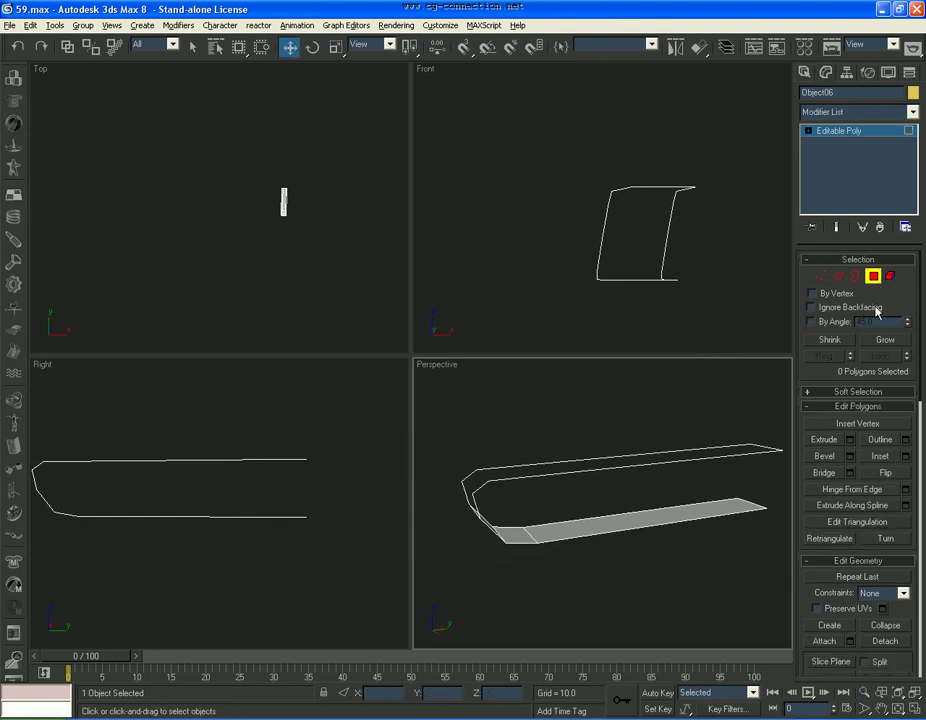
click(836, 624)
click(481, 480)
click(738, 498)
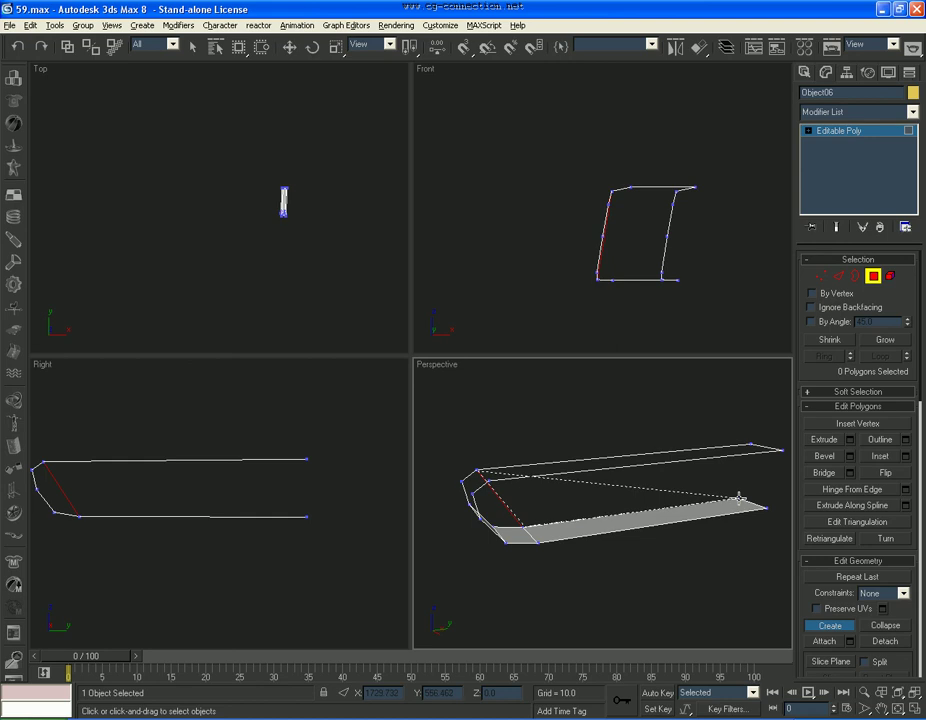
click(751, 441)
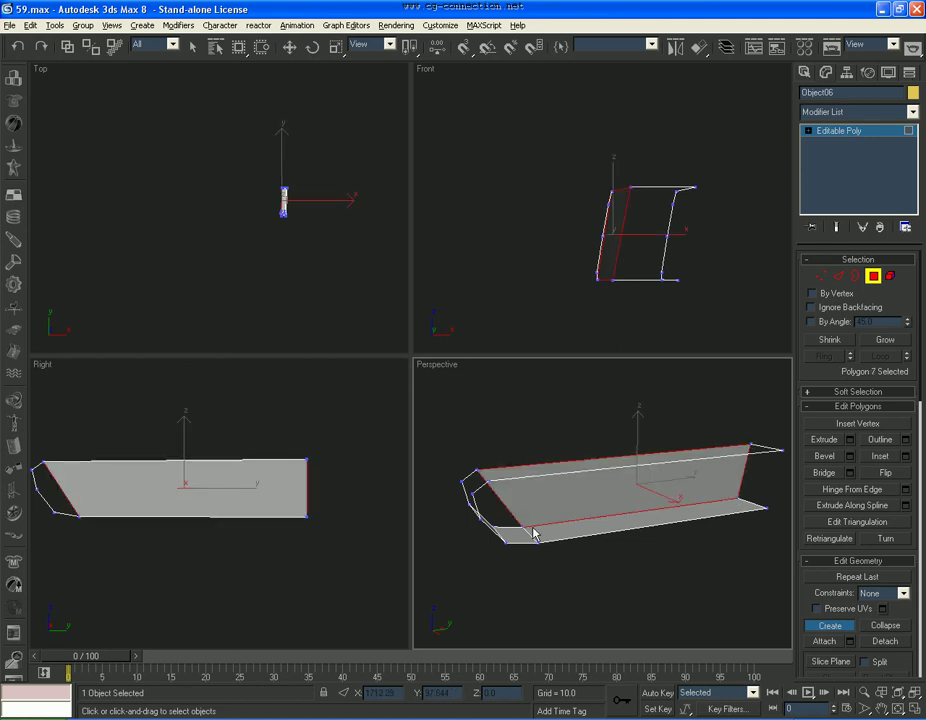
click(478, 472)
click(475, 506)
Step: Compare the piece against the Dodge Charger reference photo
key(w)
click(484, 580)
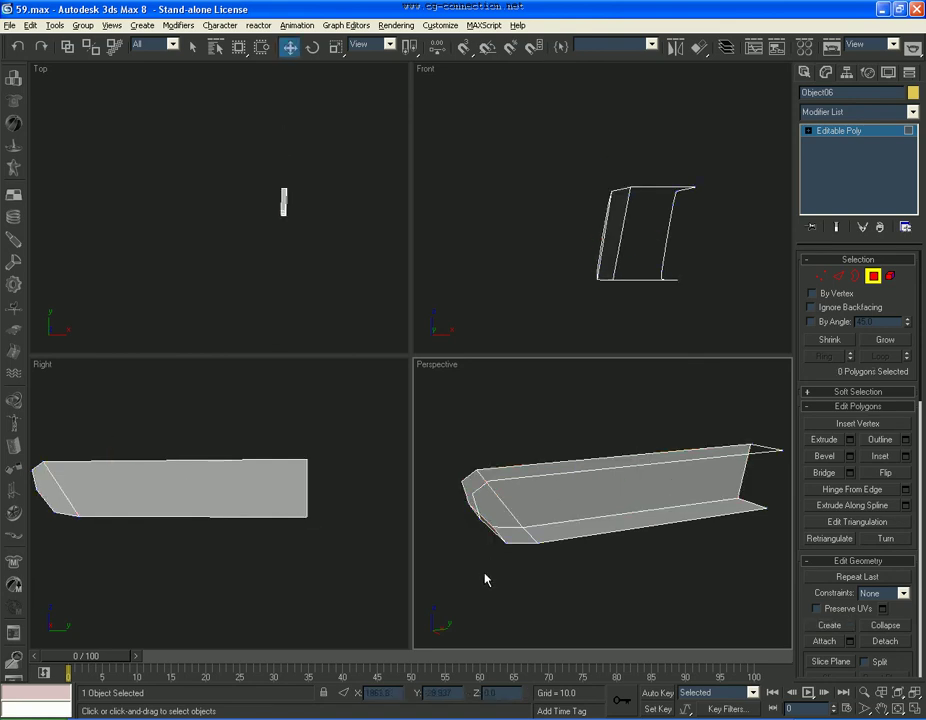
key(alt+Tab)
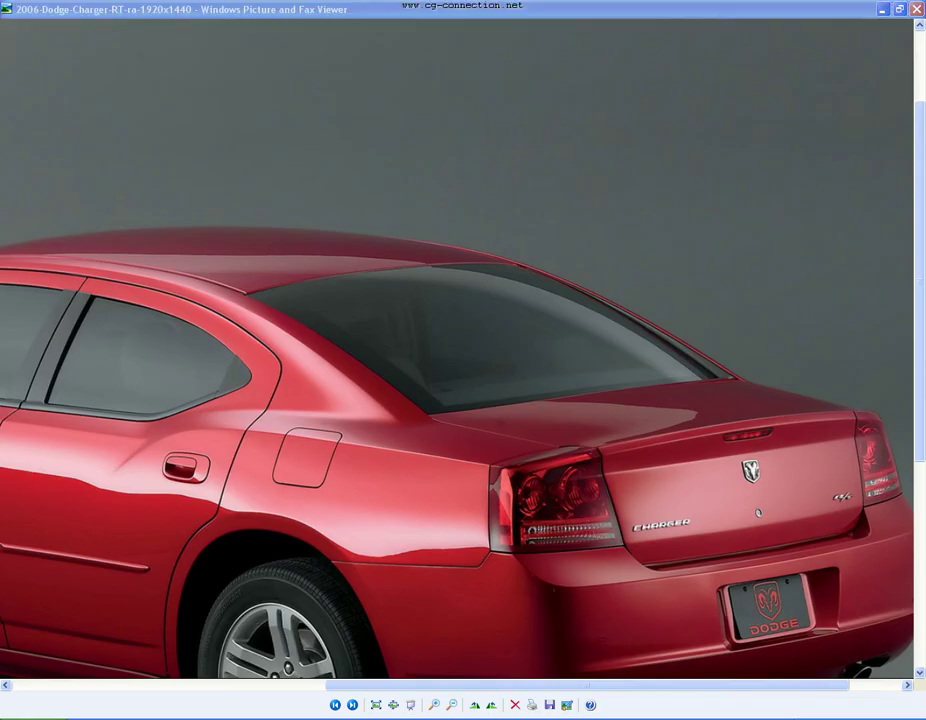
key(alt+Tab)
Step: Select the edge loops around the recess piece's rim and chamfer them
click(558, 494)
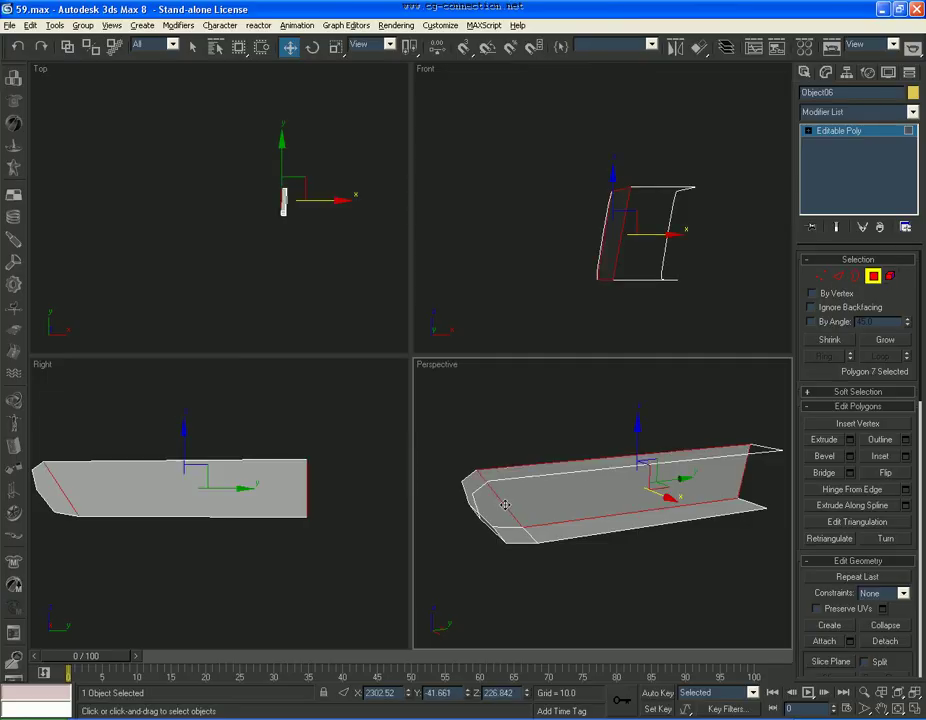
ctrl+click(632, 250)
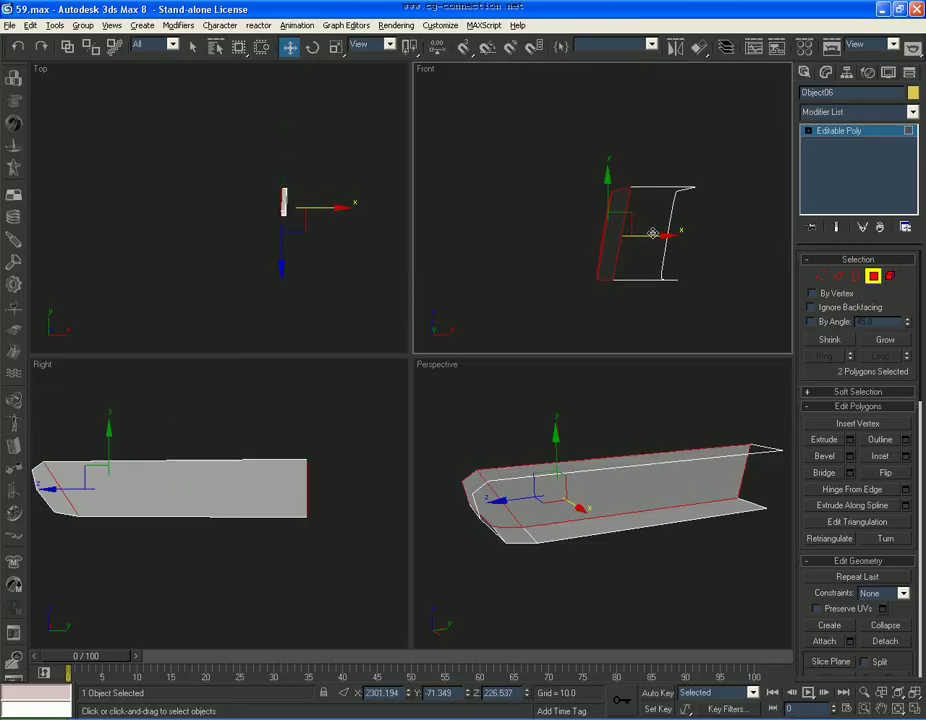
click(855, 276)
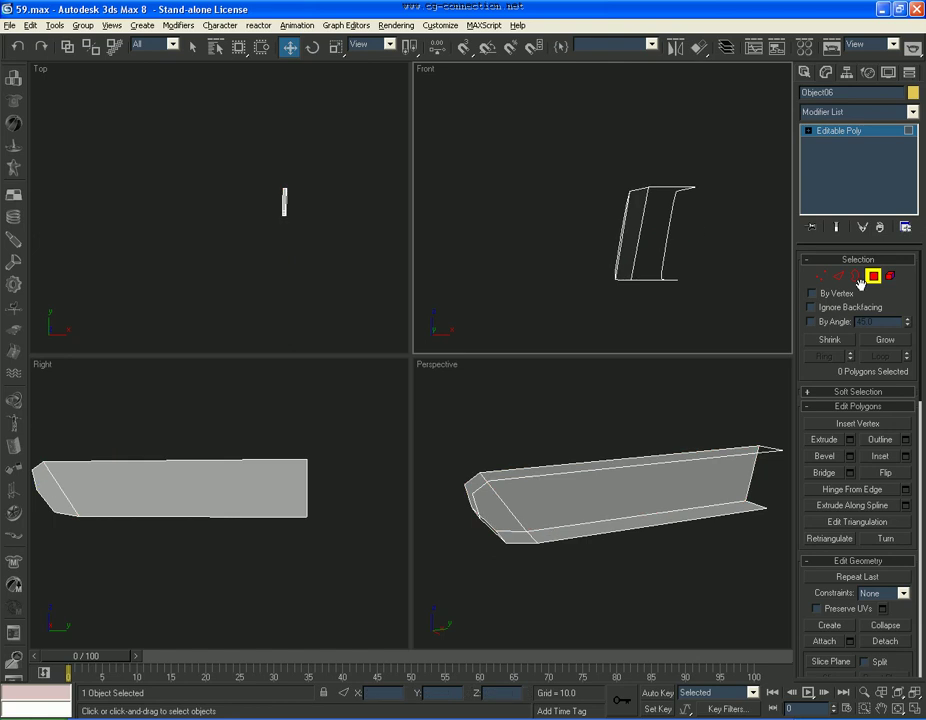
click(838, 276)
click(661, 514)
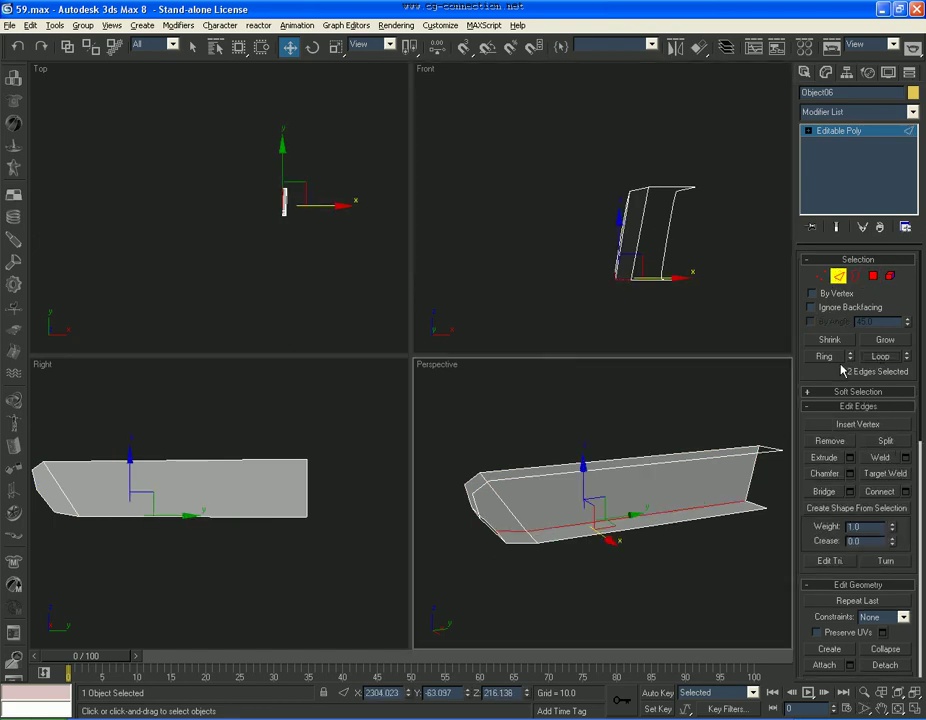
middle_drag(470, 503, 494, 511)
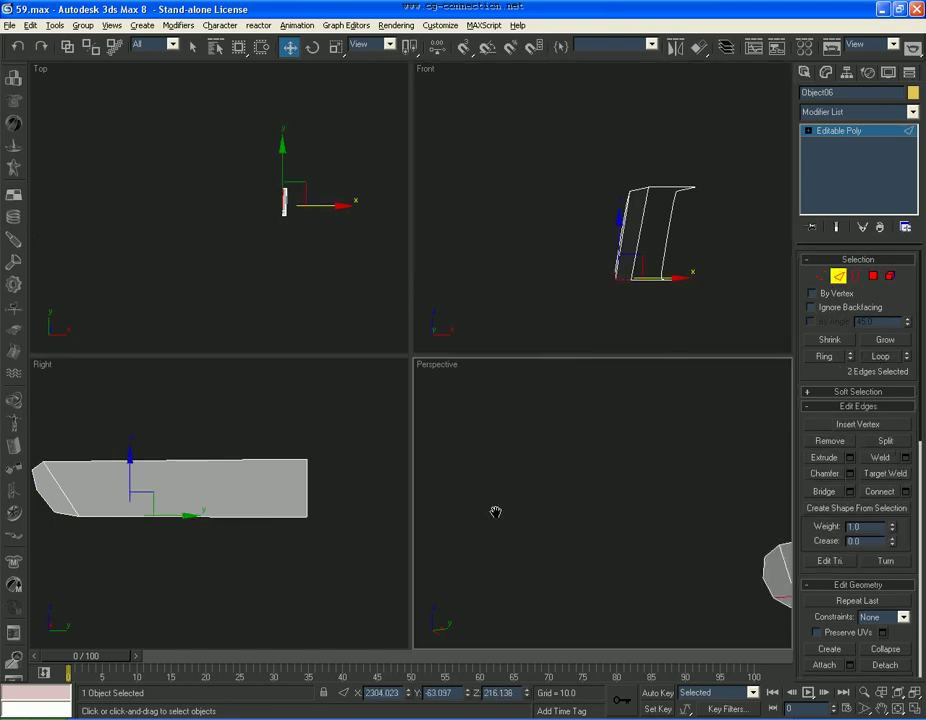
middle_drag(664, 544, 656, 544)
ctrl+click(679, 541)
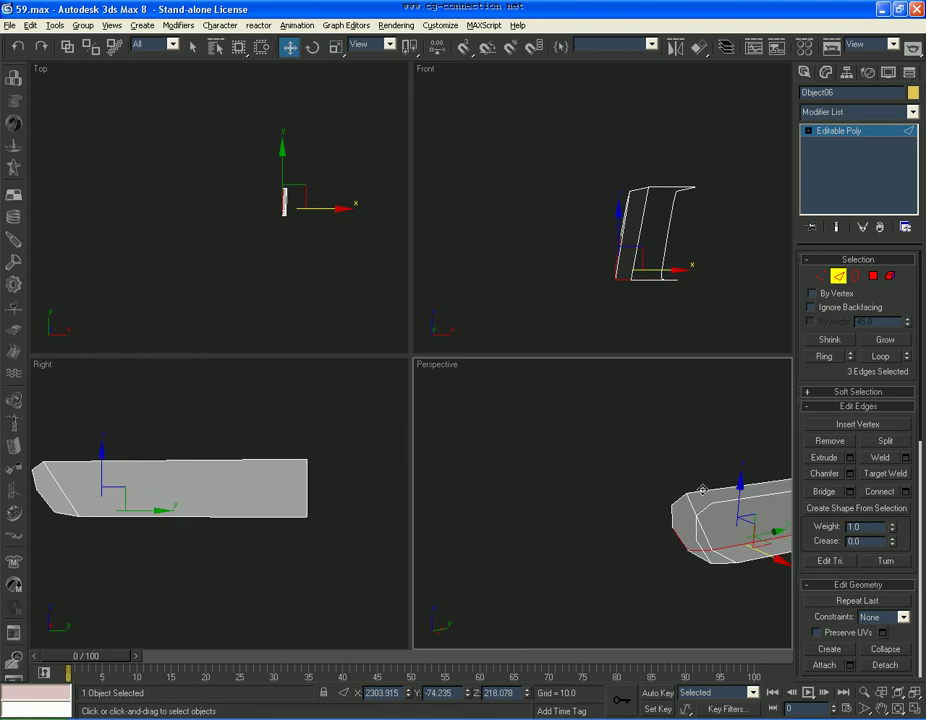
click(880, 356)
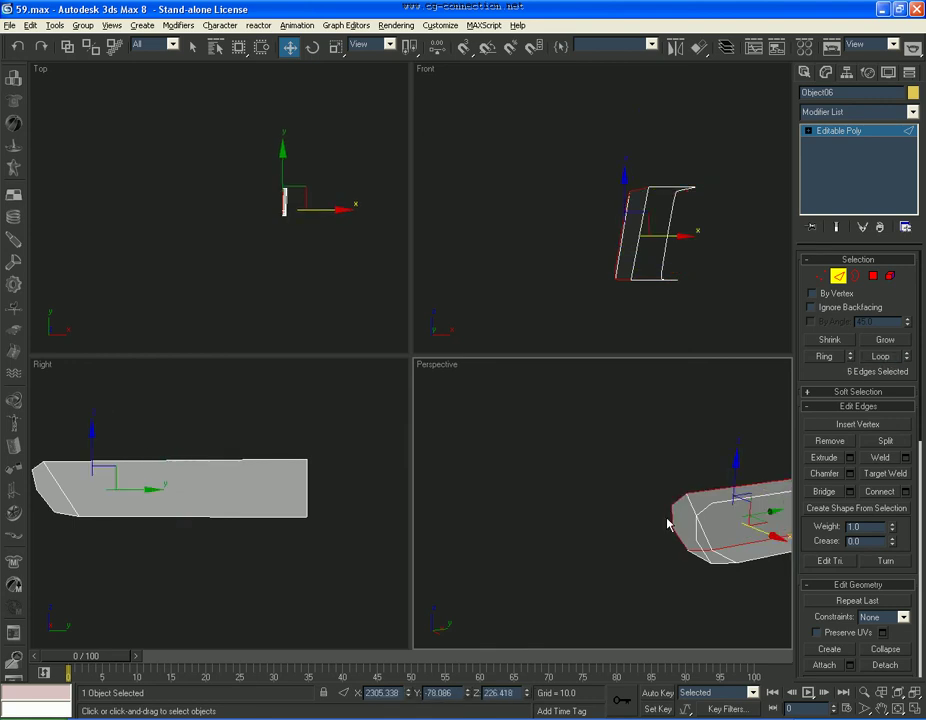
middle_drag(668, 524, 548, 540)
click(851, 474)
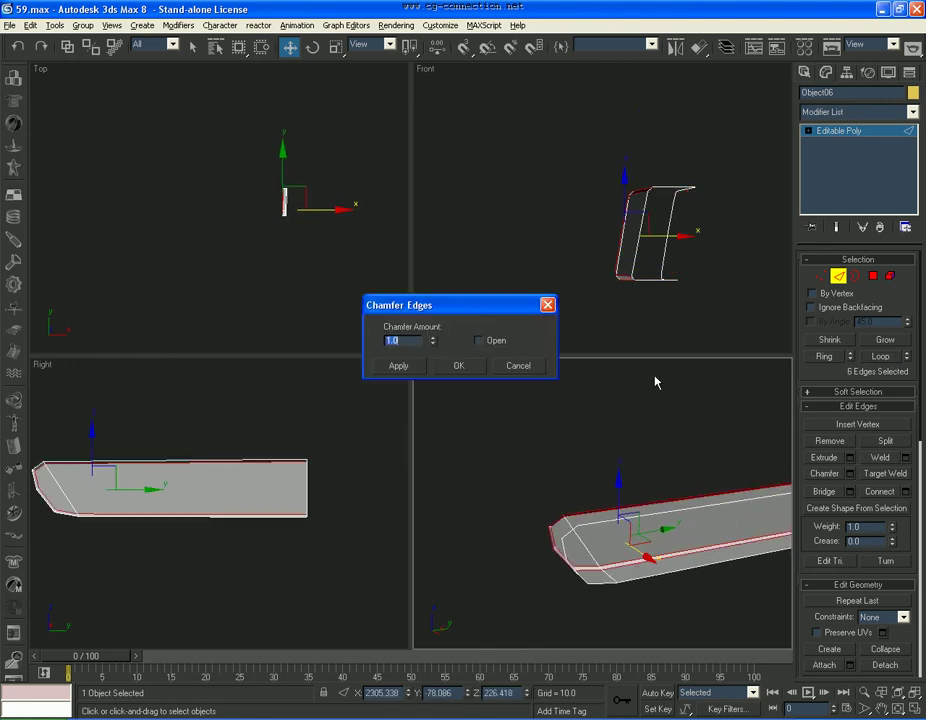
click(459, 365)
click(872, 131)
Step: Preview Object06 with TurboSmooth (Isoline Display) against the car body, then delete the TurboSmooth
click(868, 112)
text(tu)
key(Return)
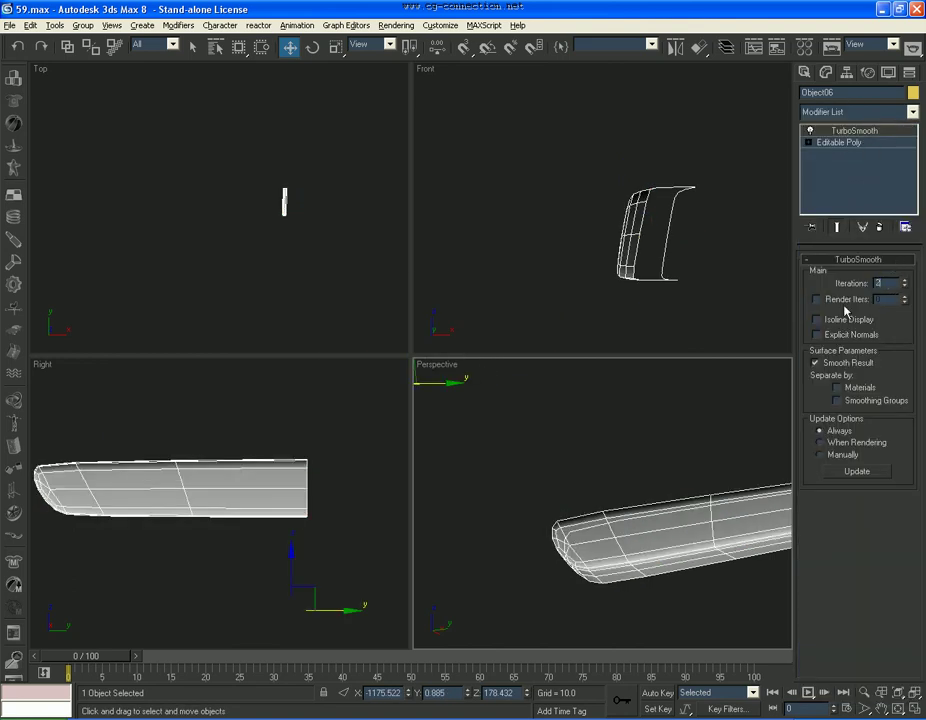
click(845, 318)
middle_drag(771, 414, 697, 491)
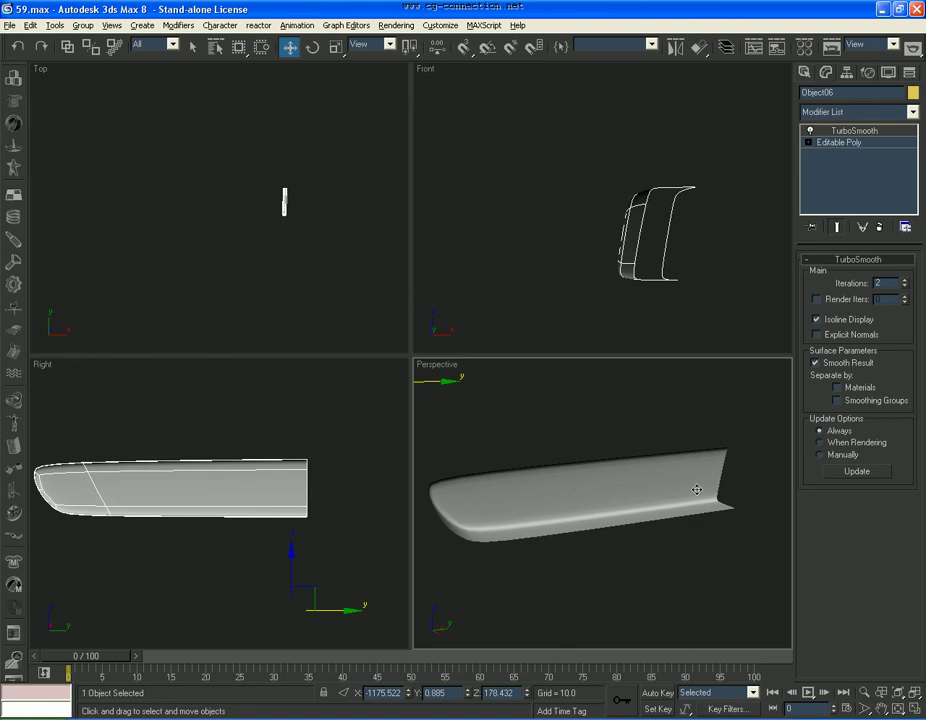
scroll(300, 192, up, 4)
scroll(219, 182, up, 3)
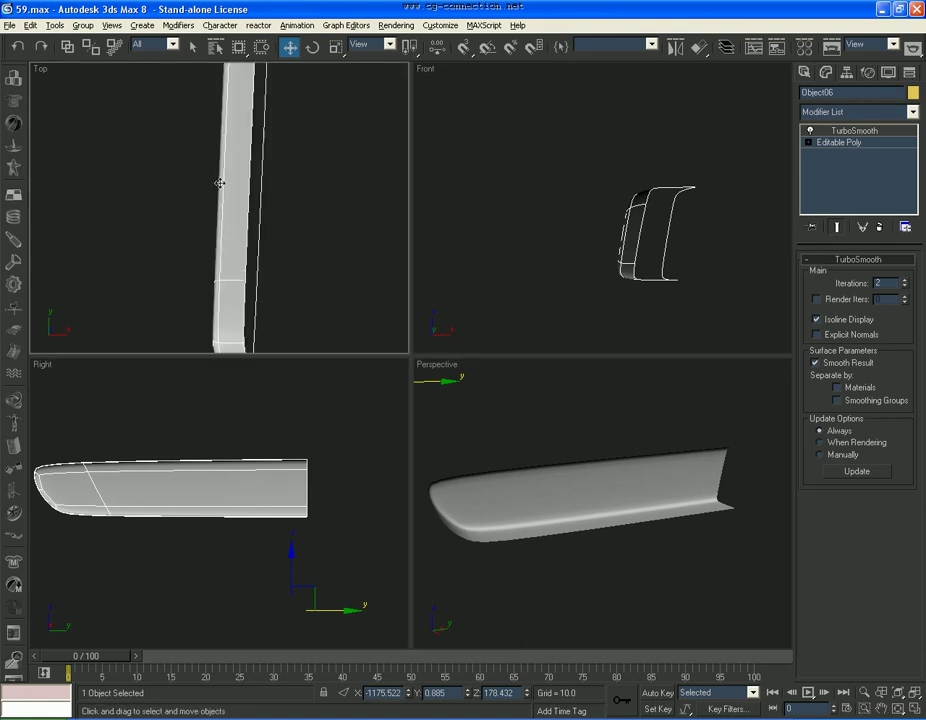
scroll(259, 203, up, 1)
right_click(604, 484)
click(620, 380)
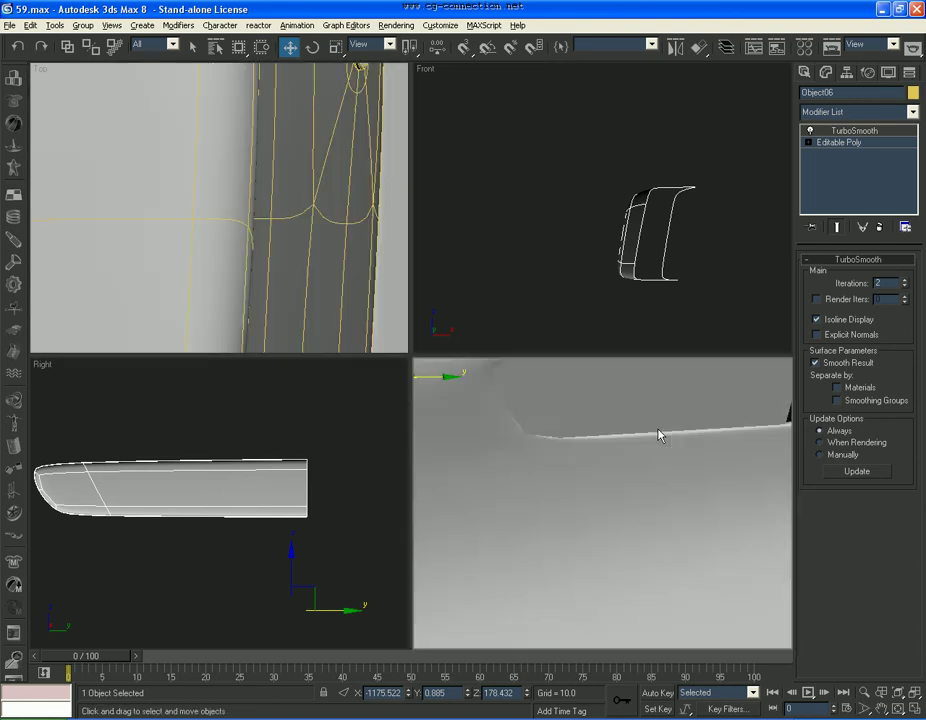
scroll(654, 441, down, 5)
right_click(850, 130)
click(837, 147)
alt+middle_drag(641, 238, 754, 216)
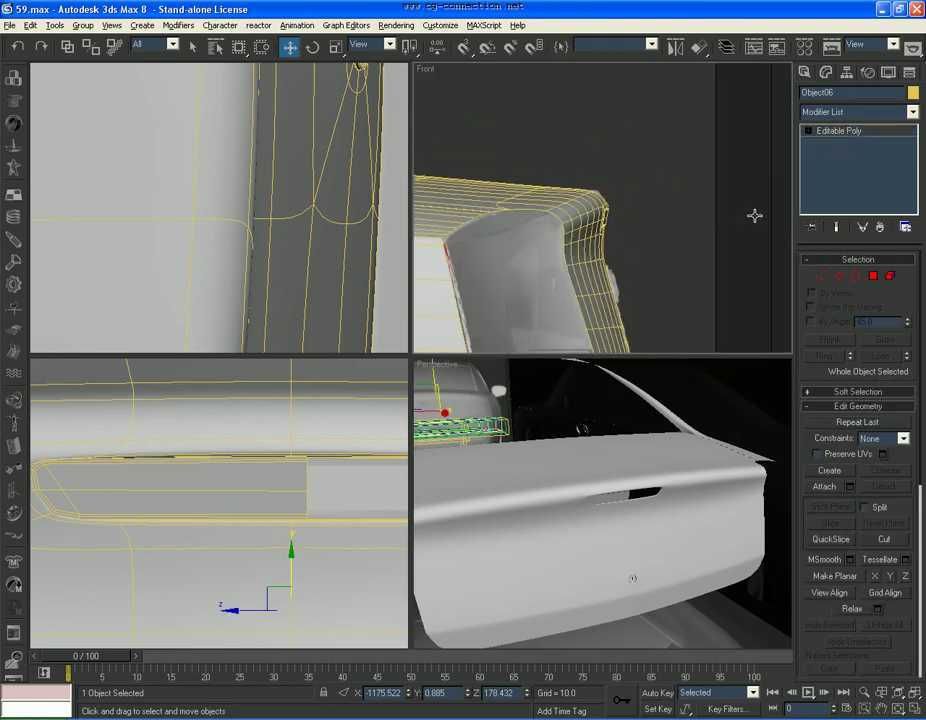
Step: Zoom into the trunk's handle recess and inspect a lower edge of the handle piece
click(754, 216)
scroll(668, 472, up, 5)
mouse_move(668, 472)
middle_down()
mouse_move(678, 483)
mouse_move(679, 469)
middle_up()
click(385, 402)
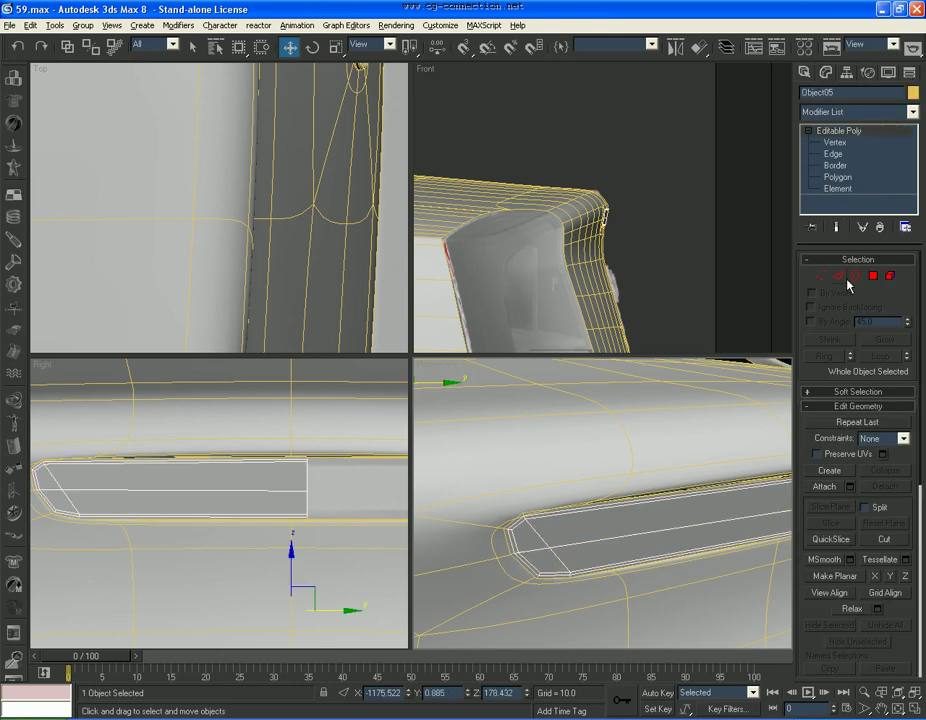
click(842, 277)
click(612, 563)
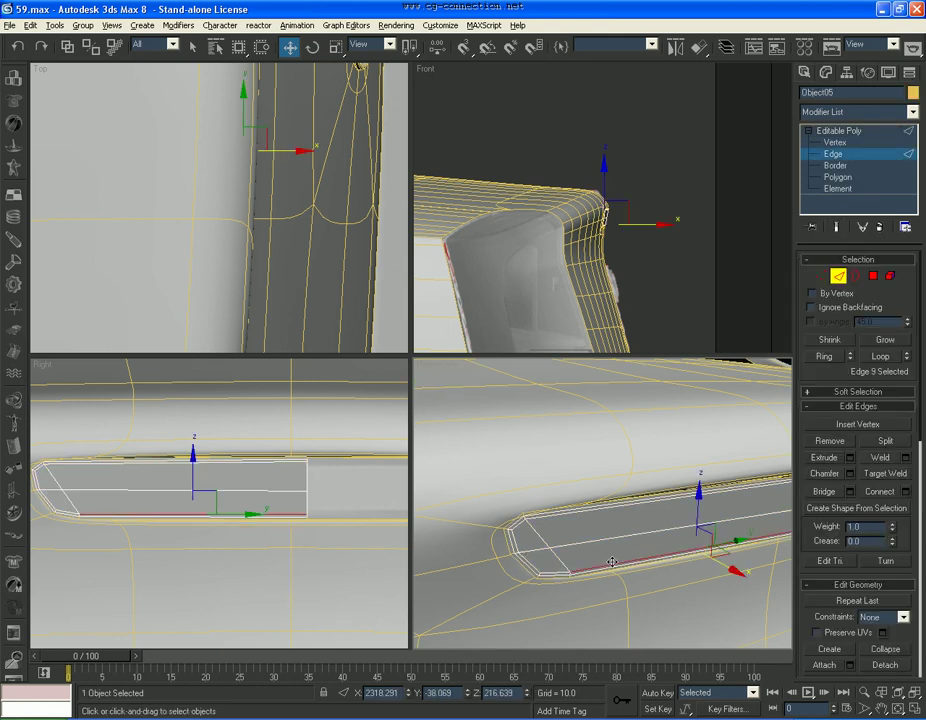
click(838, 275)
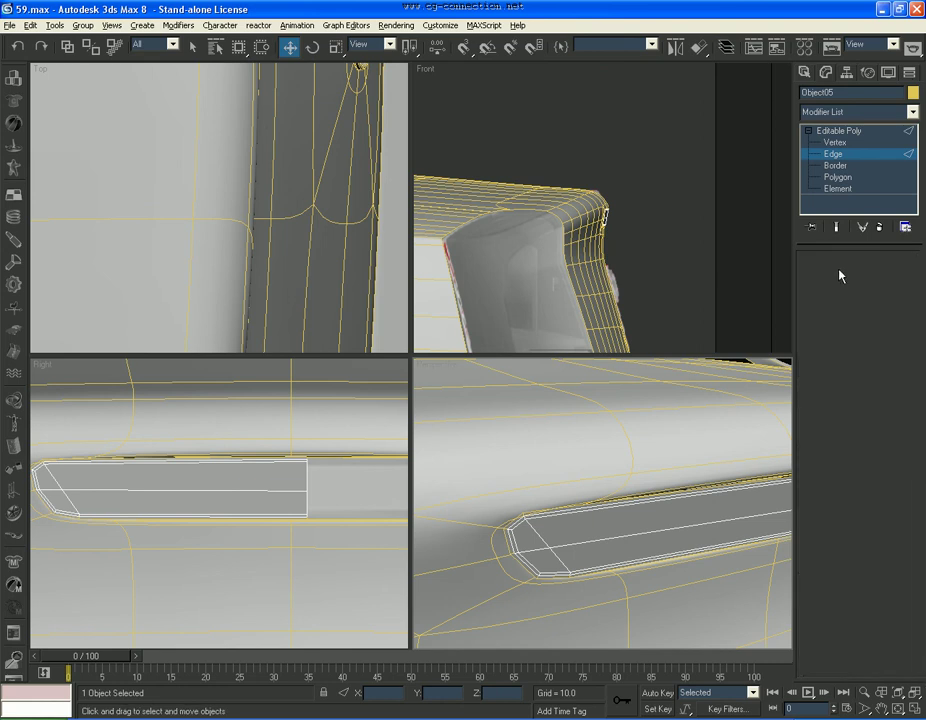
Step: Hide the car body
click(492, 558)
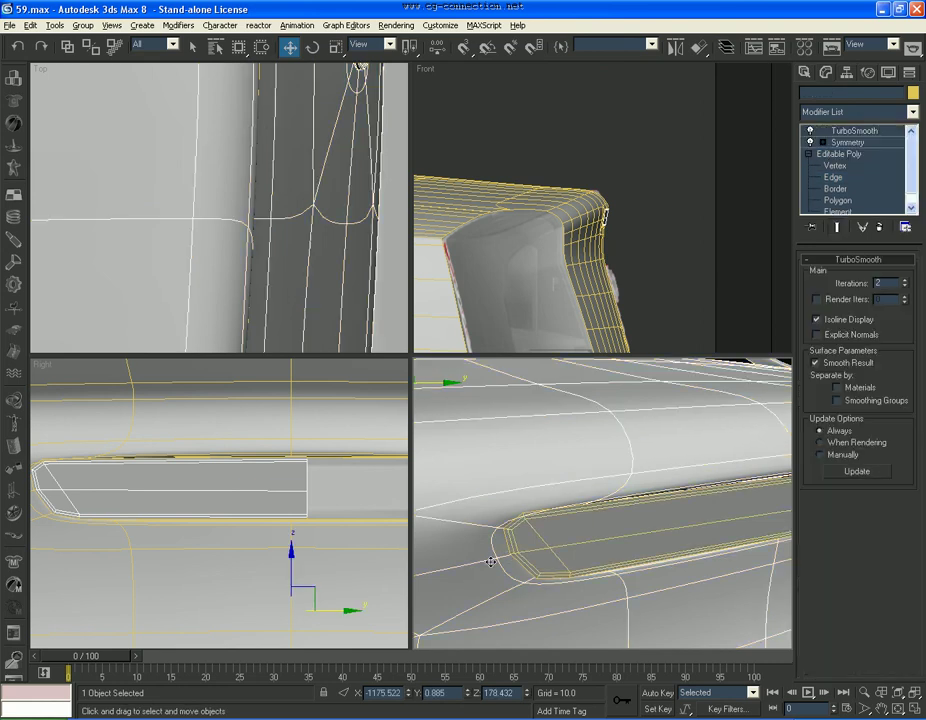
right_click(471, 546)
click(527, 517)
Step: Select Object04's twelve-edge top loop and shift it left along X in the Front view
click(513, 550)
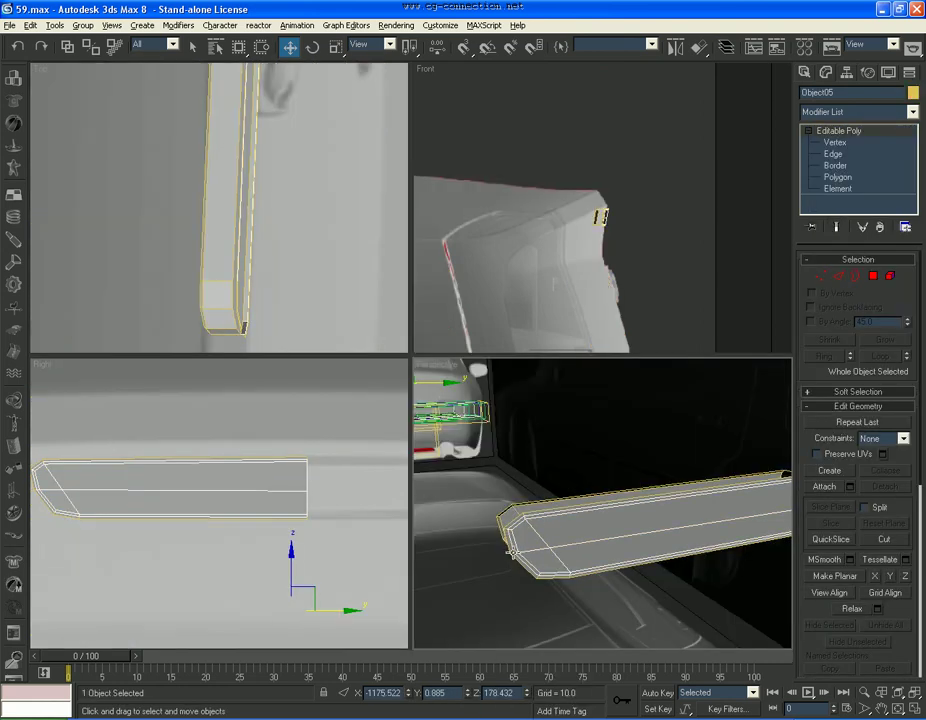
click(512, 551)
key(3)
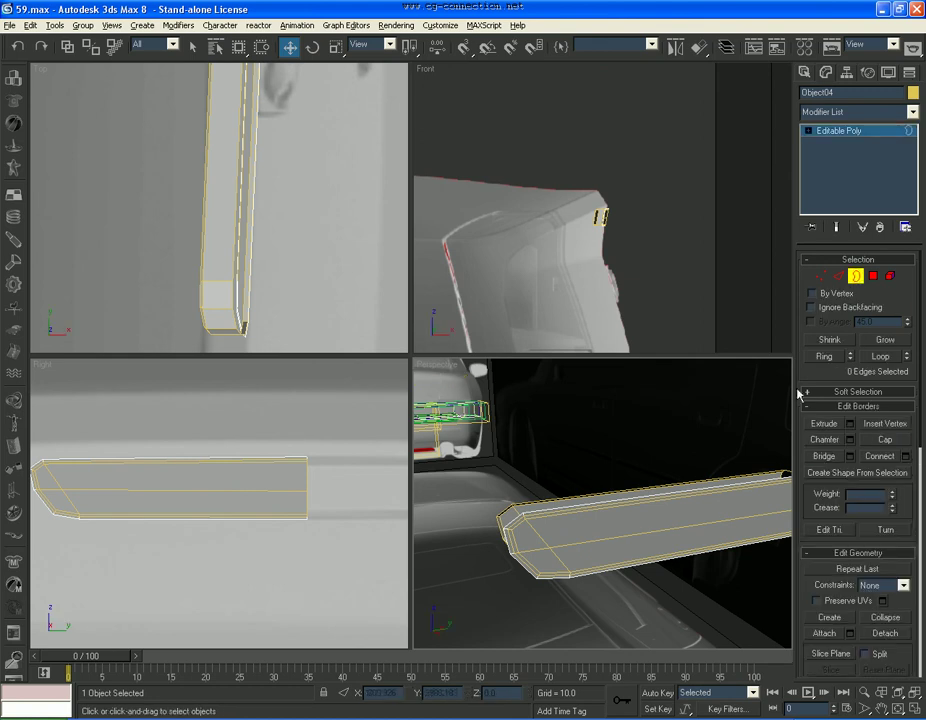
click(838, 275)
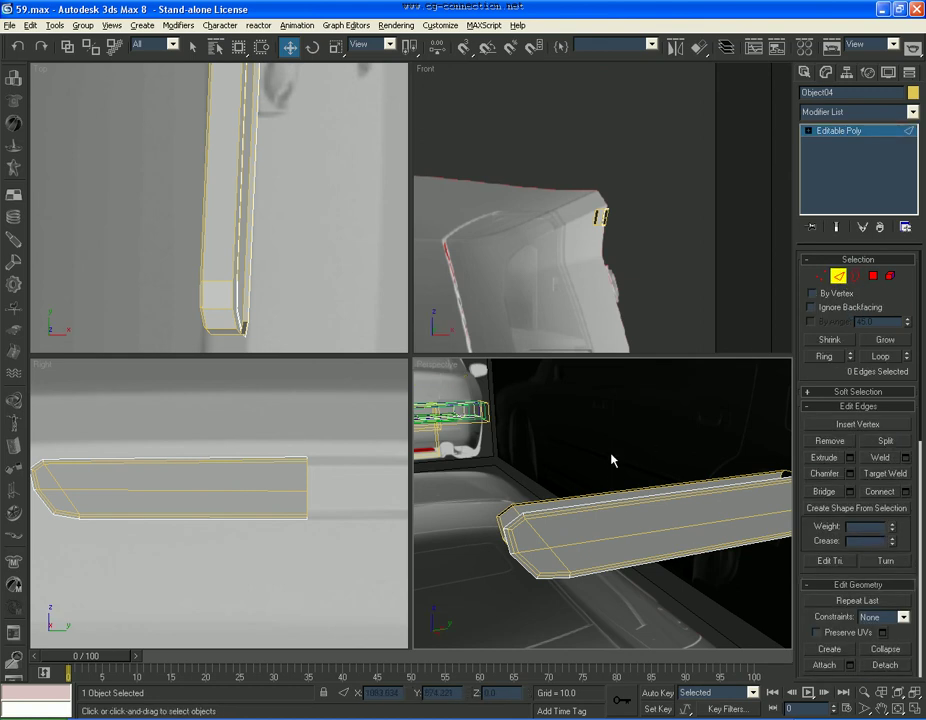
click(700, 488)
click(880, 356)
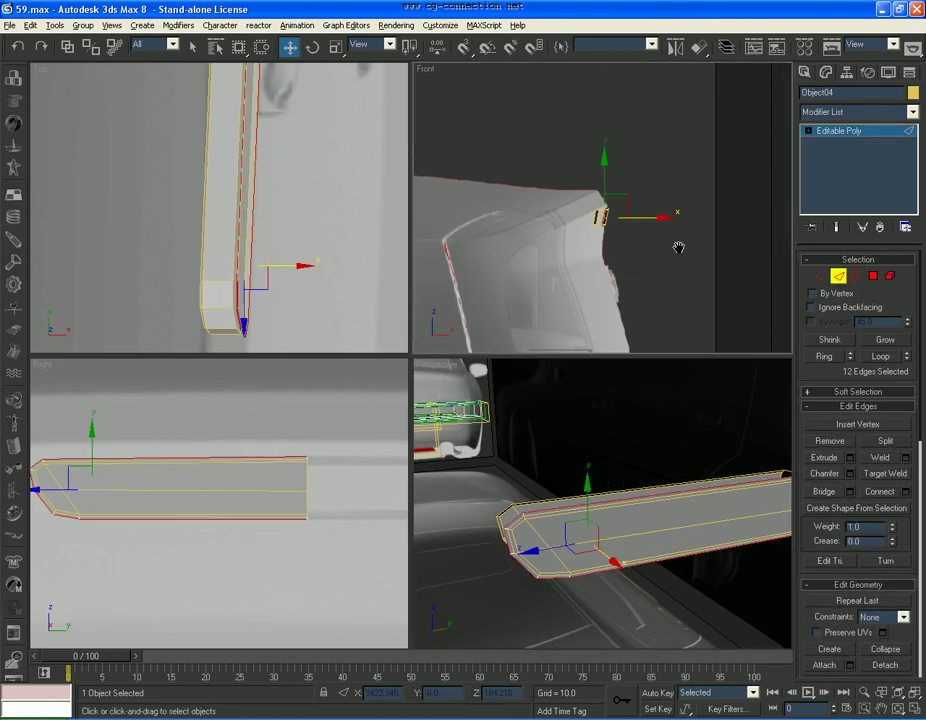
scroll(665, 252, up, 5)
scroll(660, 253, up, 2)
scroll(705, 298, up, 2)
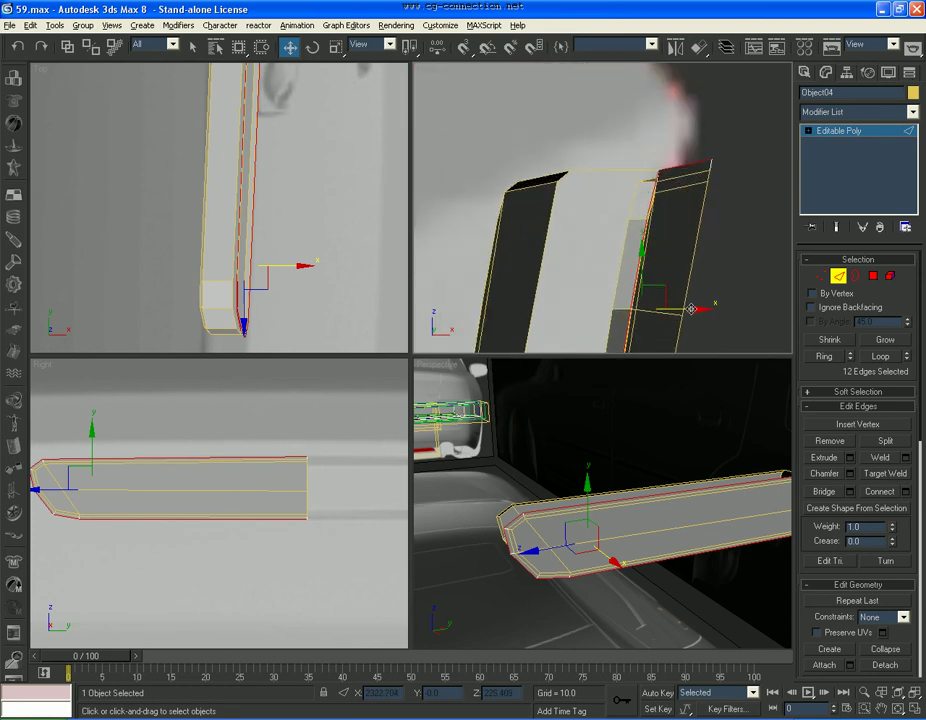
drag(691, 309, 667, 308)
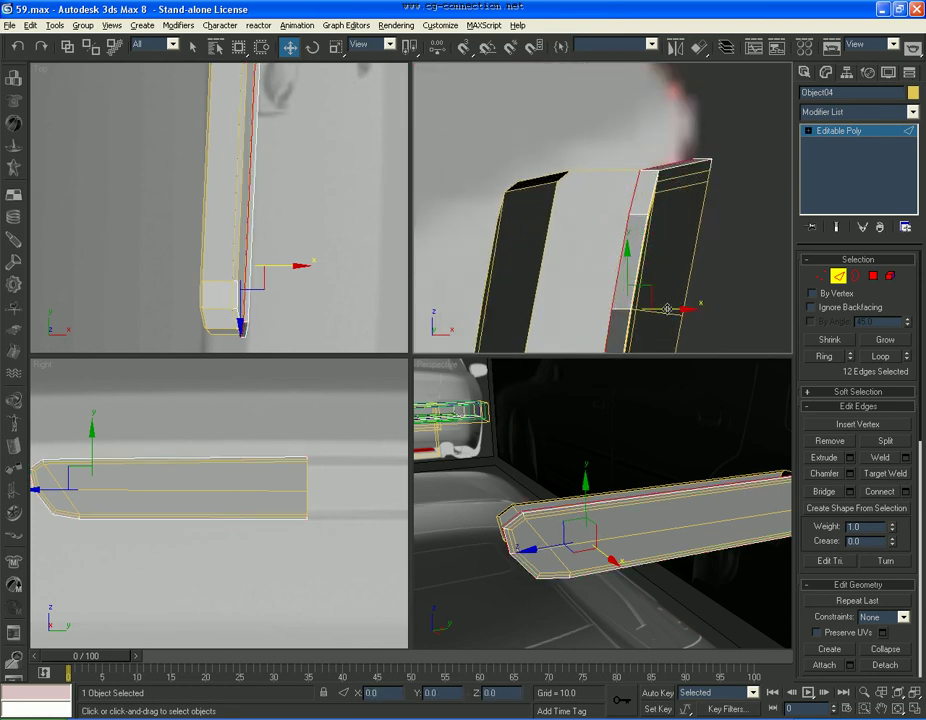
click(838, 276)
scroll(672, 264, down, 5)
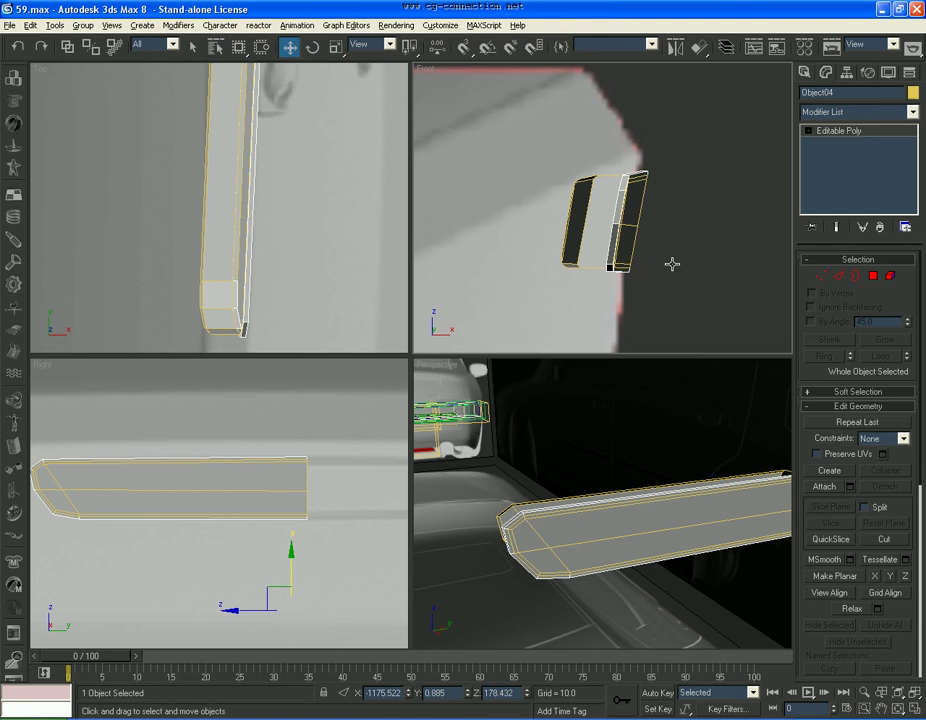
Step: Adjust the handle piece's pivot, then select Object05's editable poly and start Attach
click(848, 80)
click(845, 164)
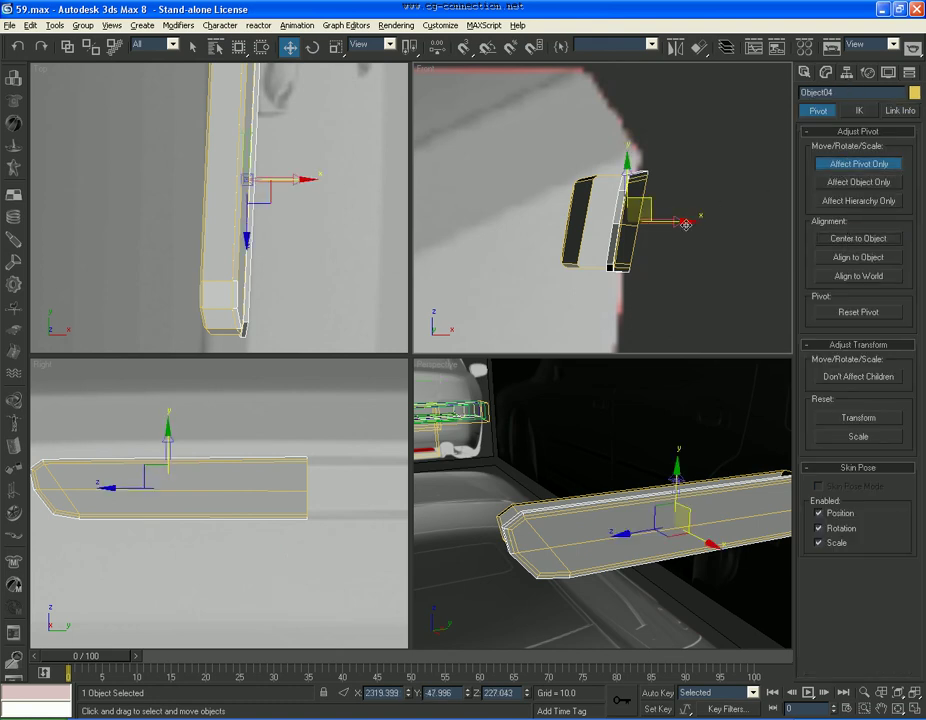
click(826, 163)
scroll(612, 229, up, 3)
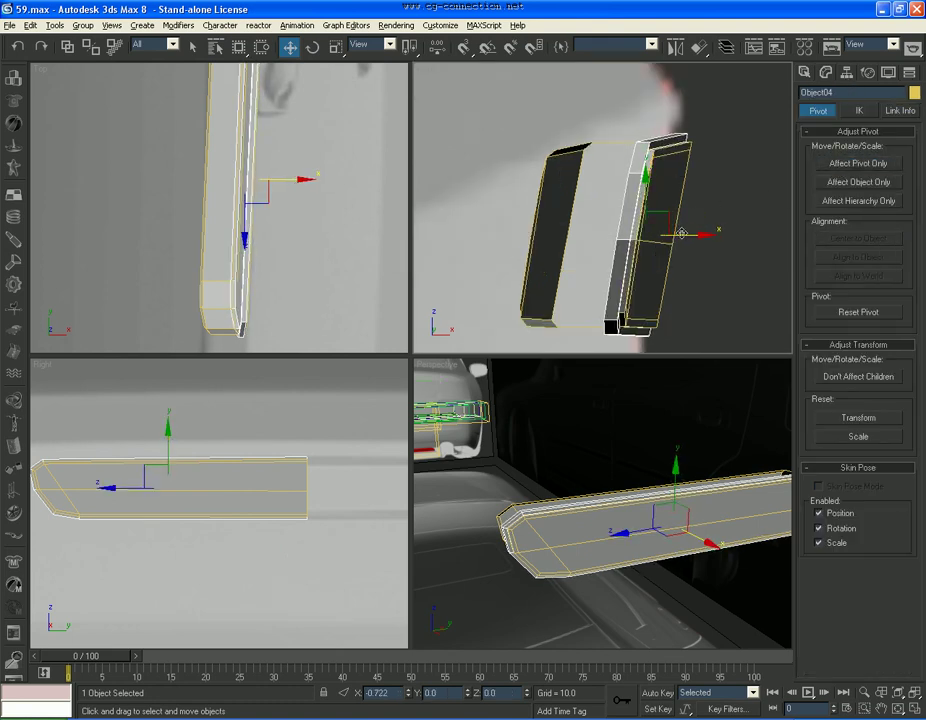
click(678, 191)
click(806, 72)
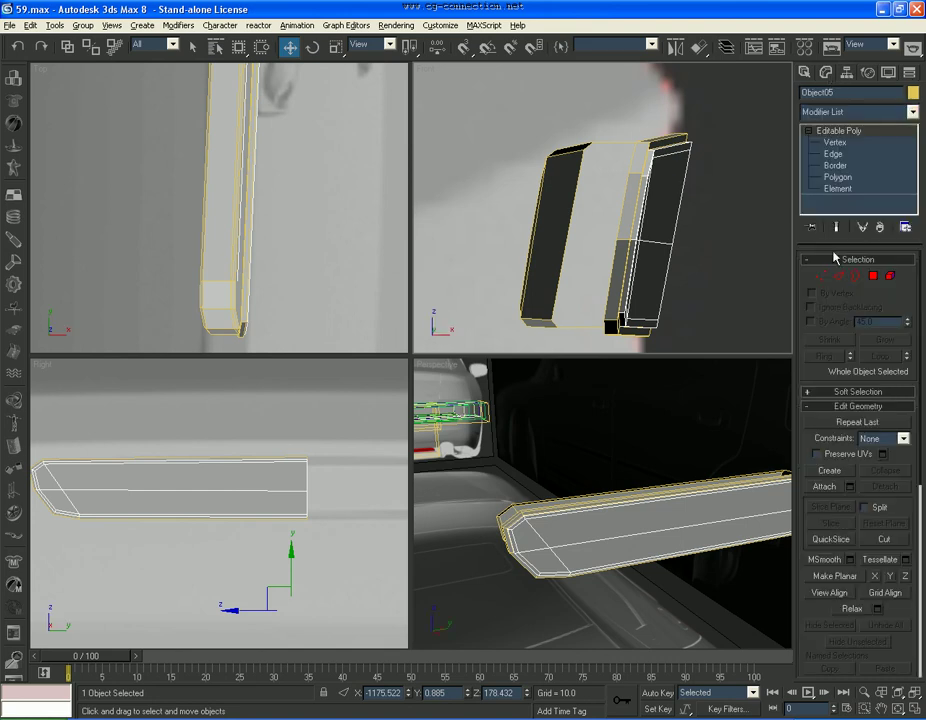
click(825, 486)
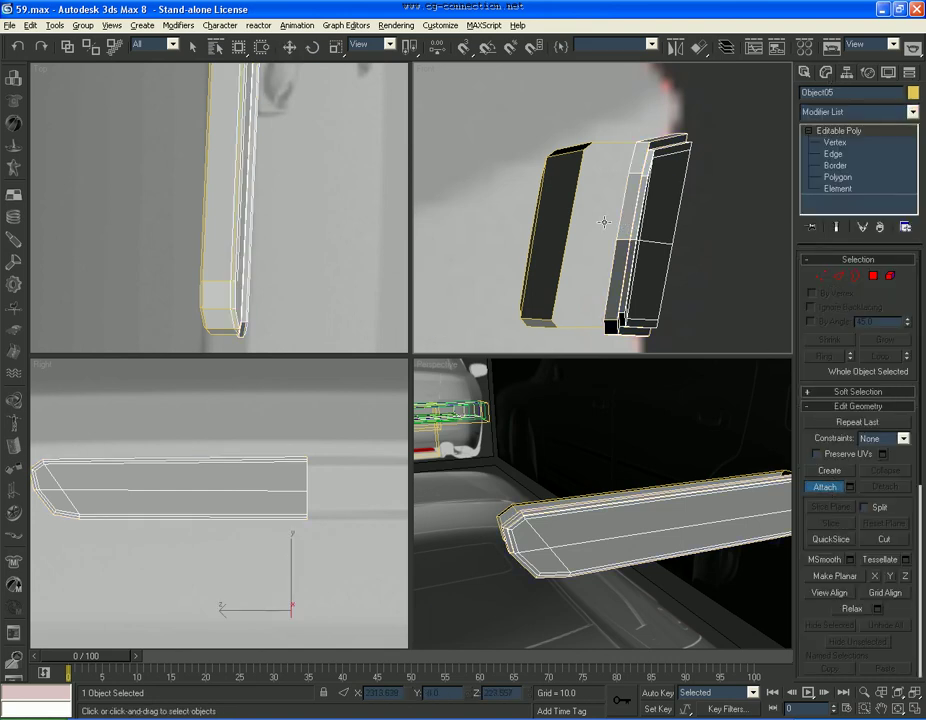
Step: Unhide all objects, attach the handle piece to Plane05, and show its TurboSmooth result
right_click(716, 540)
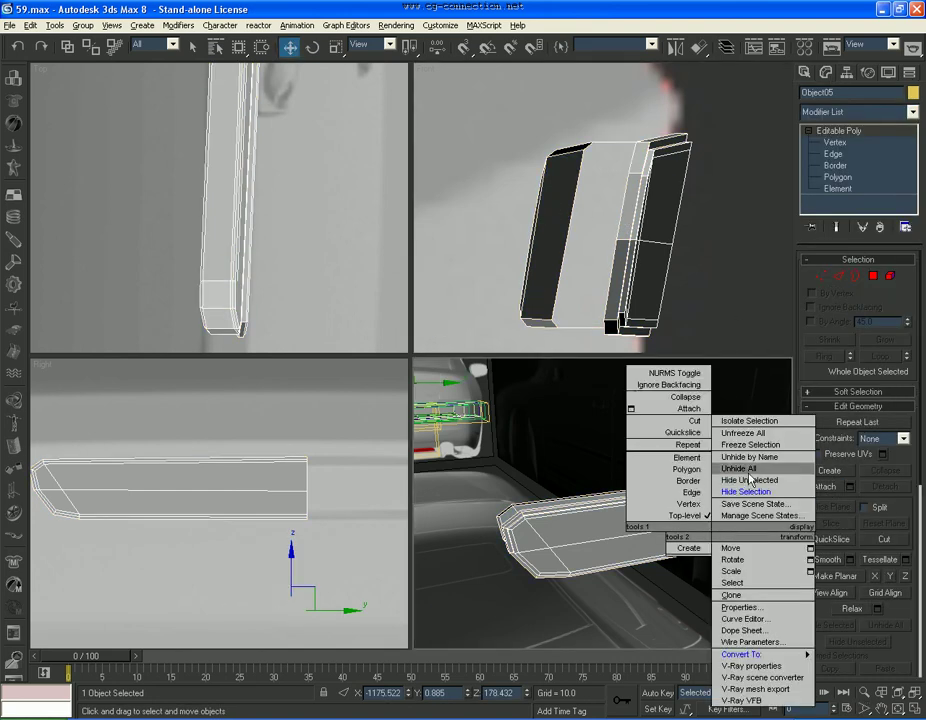
click(740, 472)
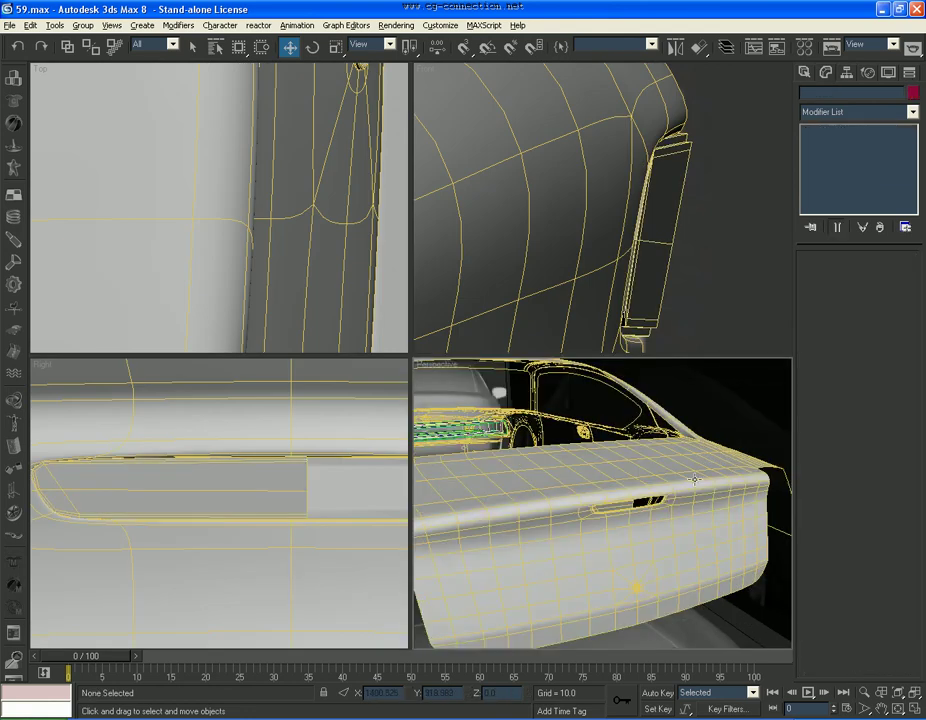
click(699, 490)
click(812, 155)
click(838, 487)
click(640, 506)
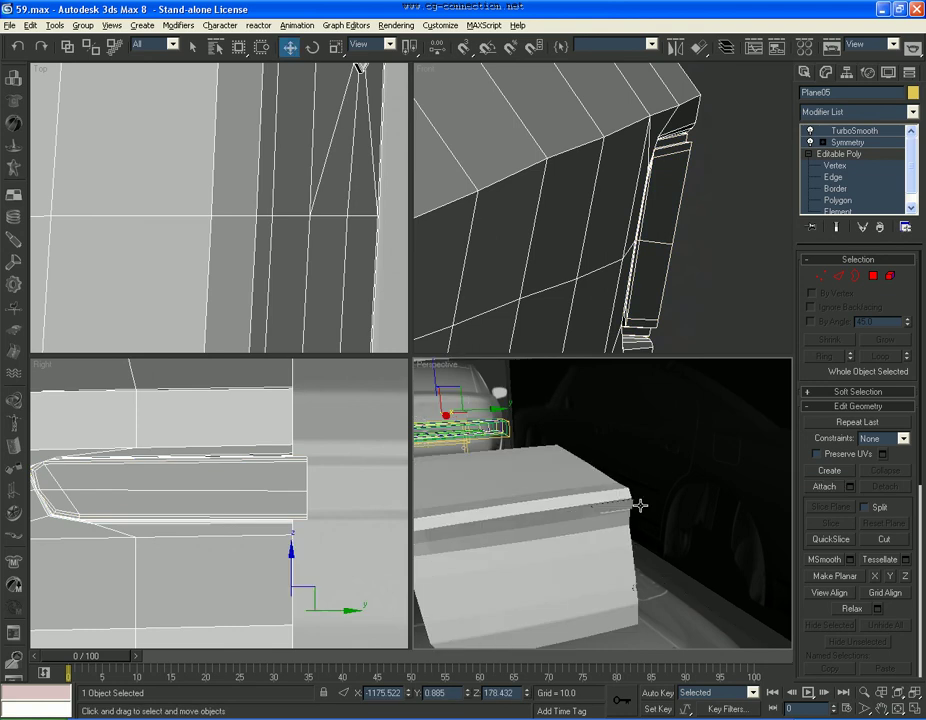
click(882, 132)
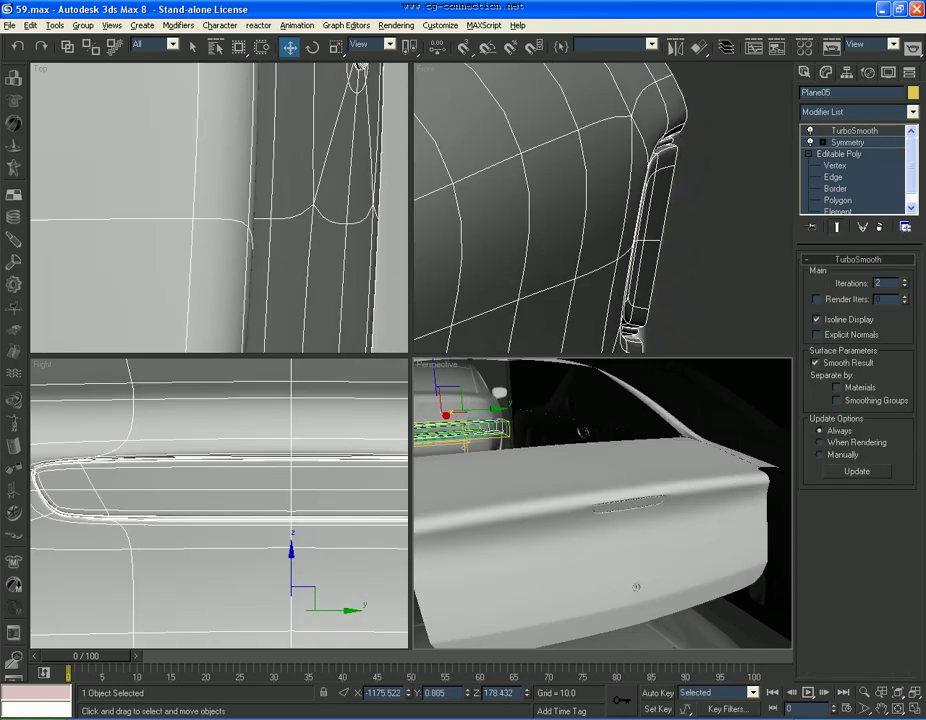
Step: View the smoothed trunk in a maximized perspective and save the scene as 60.max
key(alt+w)
alt+middle_drag(662, 515, 506, 450)
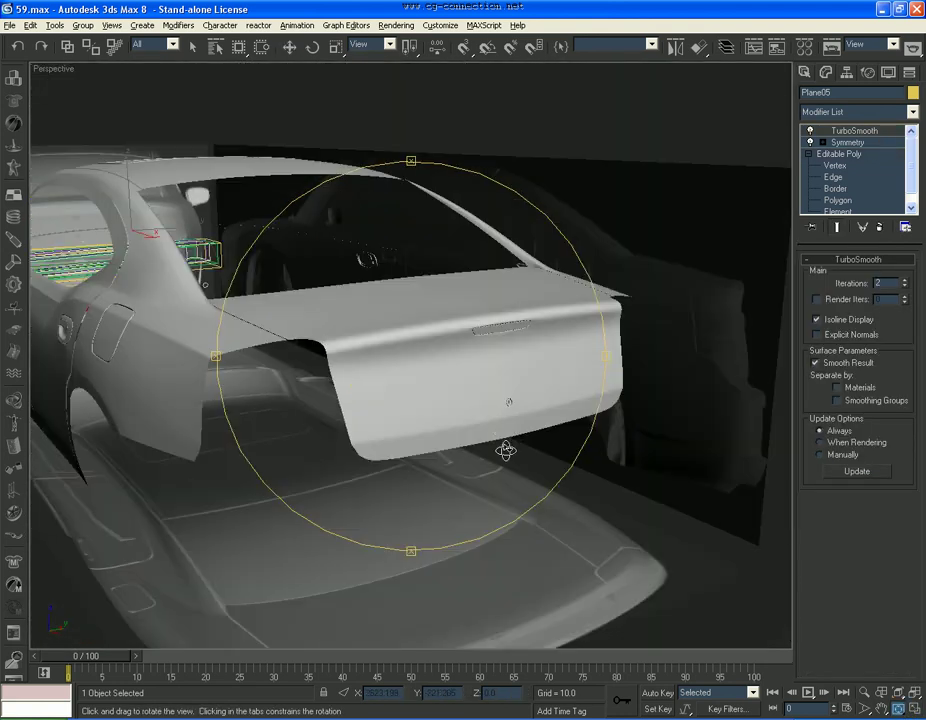
key(w)
click(9, 25)
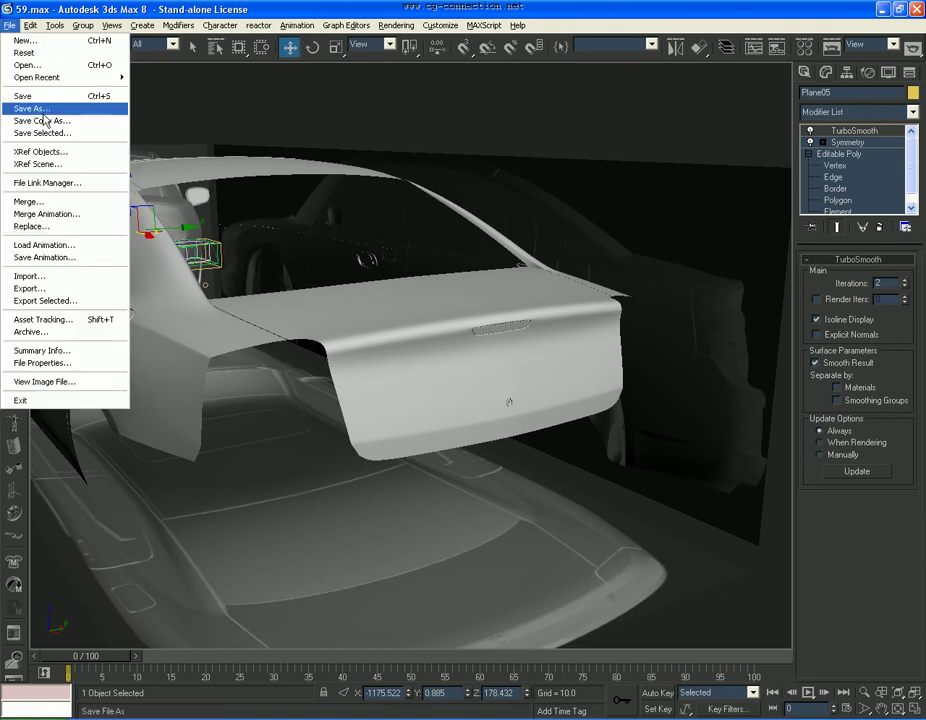
click(40, 106)
text(60)
key(Return)
scroll(468, 425, up, 5)
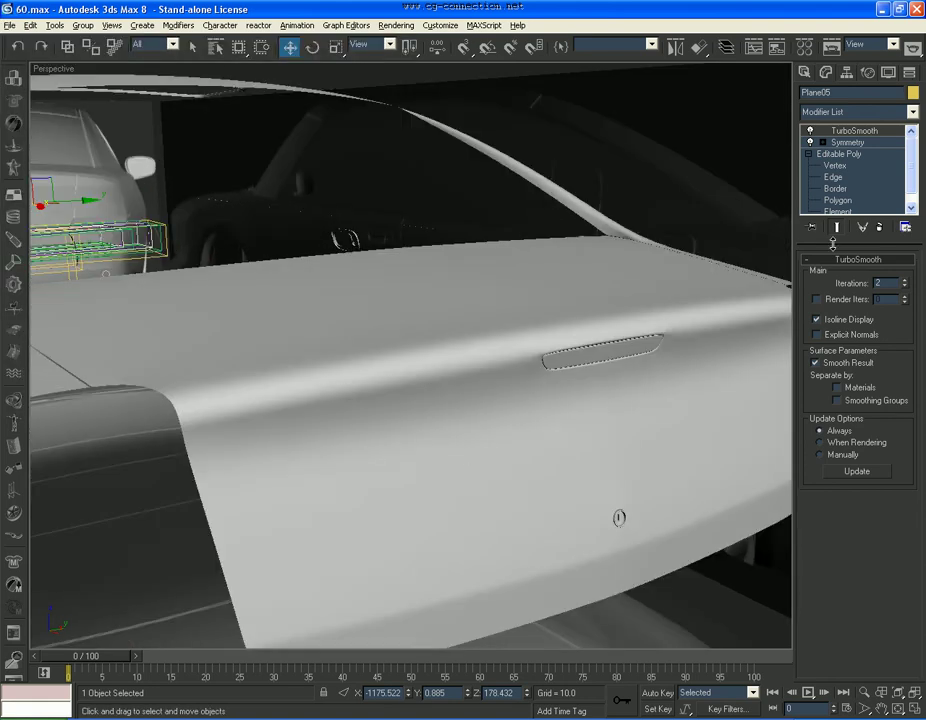
click(833, 176)
key(F4)
Step: Select the edge loop along the lid's upper edge and chamfer it
click(556, 352)
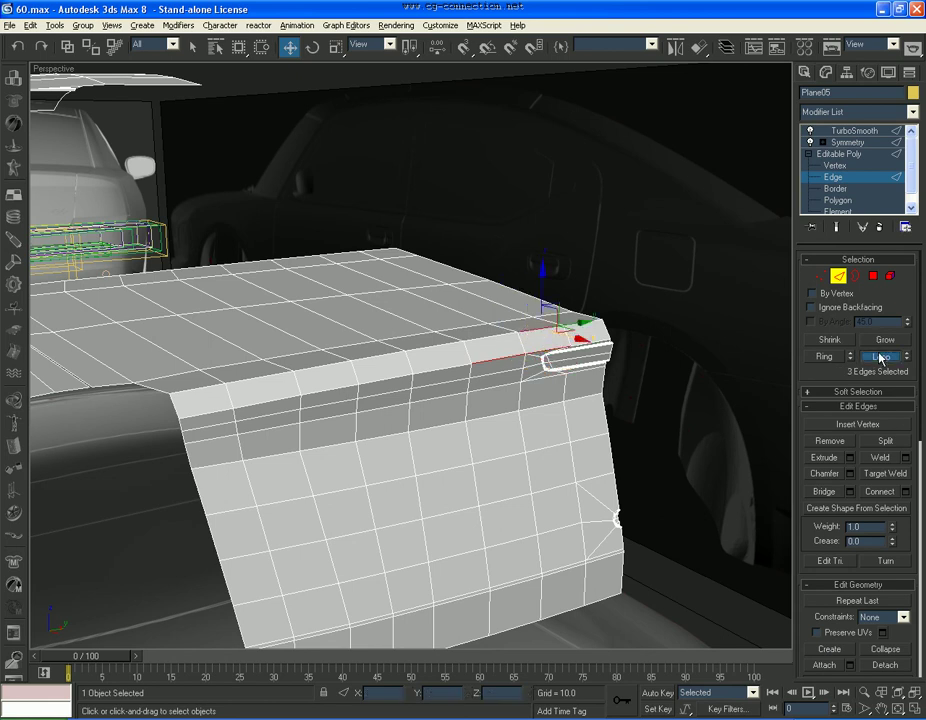
click(880, 356)
middle_drag(669, 365, 604, 395)
scroll(600, 396, up, 4)
scroll(593, 397, up, 3)
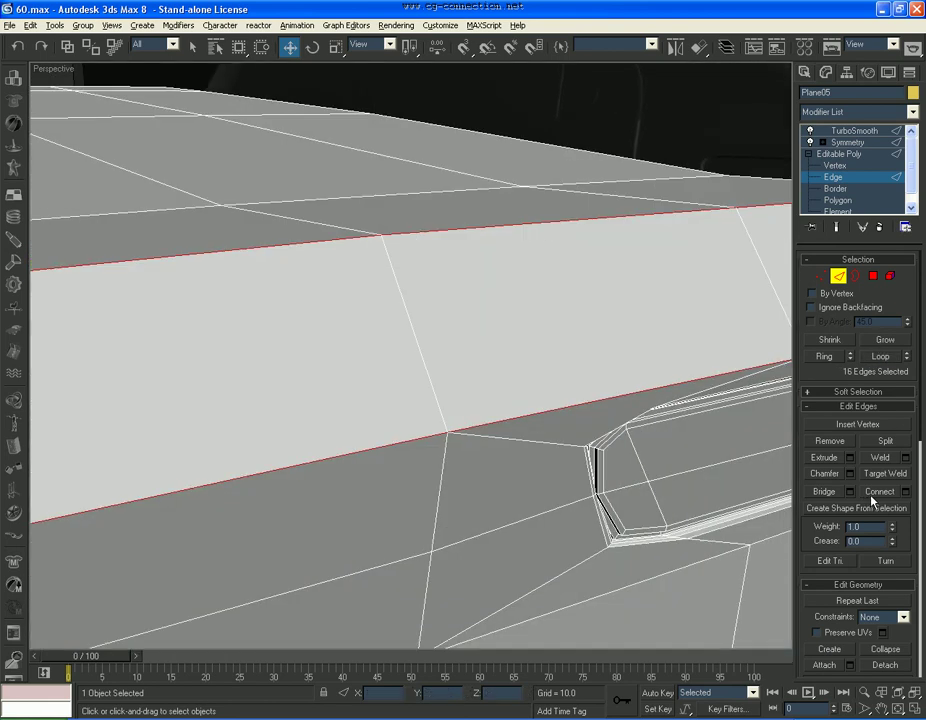
click(850, 473)
click(455, 364)
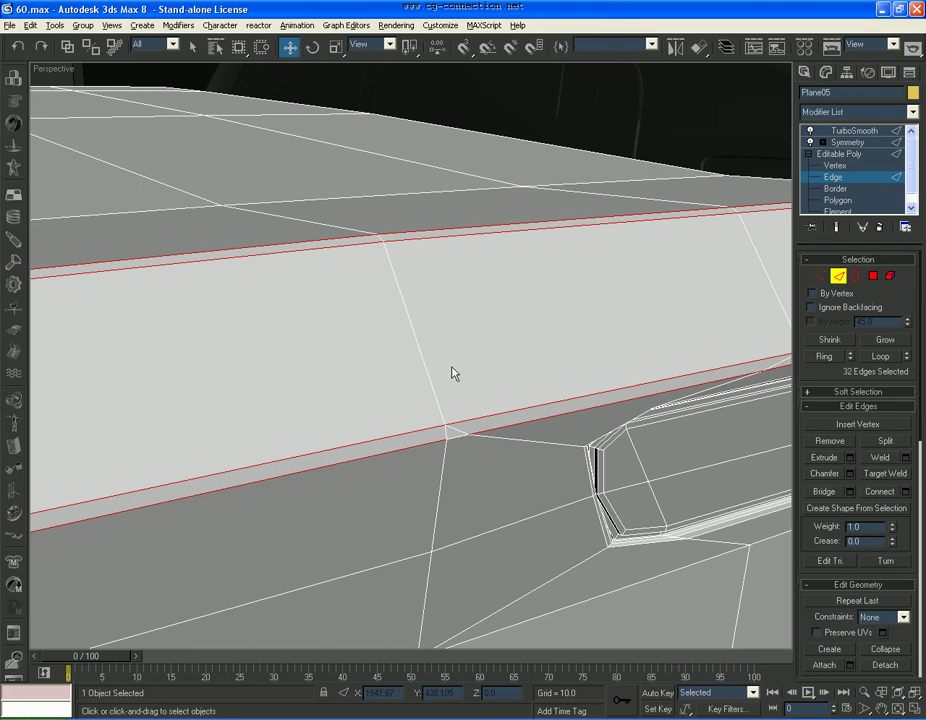
Step: Check the vertices, then view the TurboSmoothed lid from a rear three-quarter angle
click(829, 165)
click(886, 456)
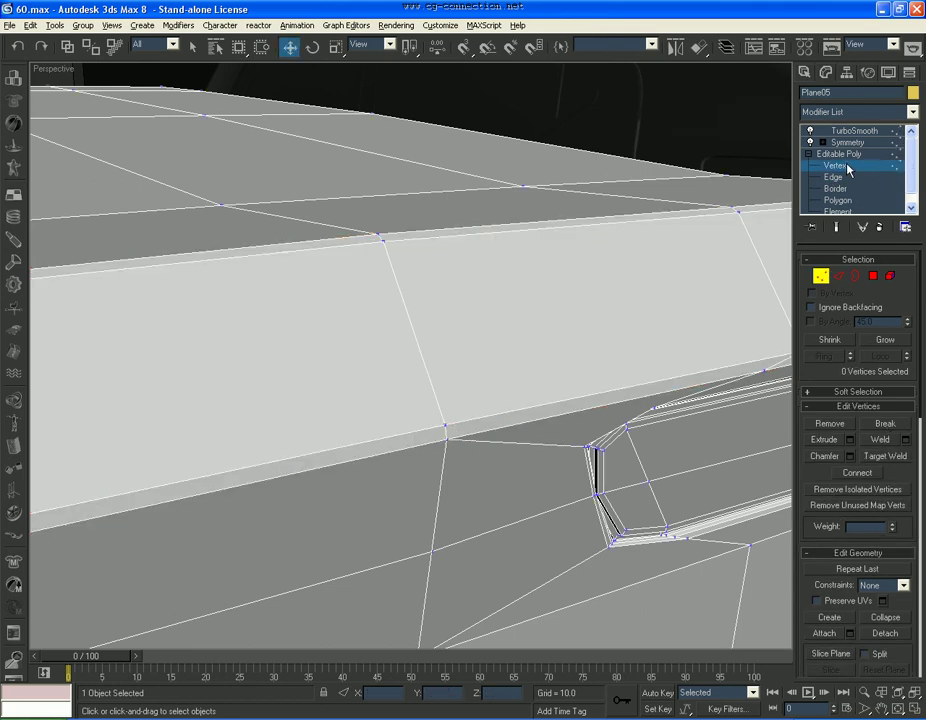
click(866, 132)
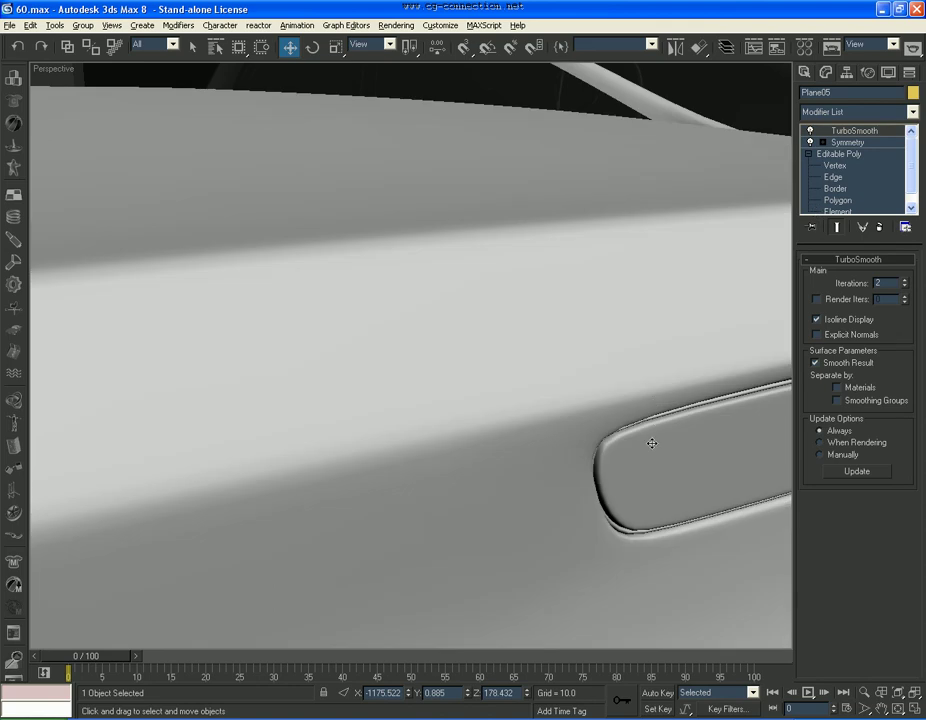
scroll(651, 443, down, 5)
mouse_move(504, 424)
alt+middle_down()
mouse_move(539, 438)
mouse_move(571, 427)
alt+middle_up()
scroll(539, 438, down, 3)
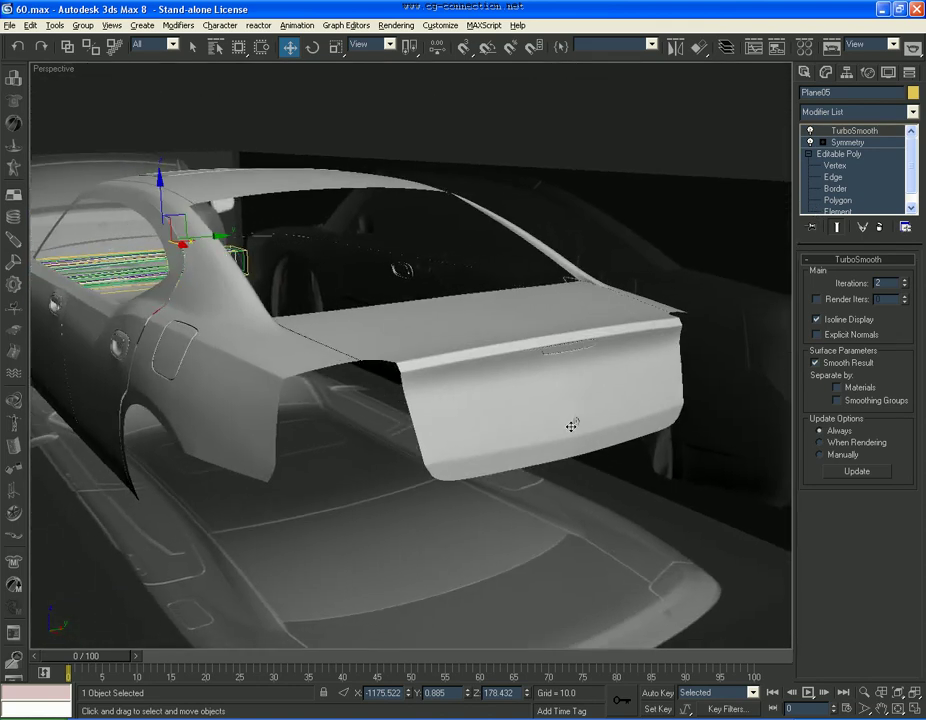
mouse_move(753, 598)
alt+middle_down()
mouse_move(630, 490)
mouse_move(439, 410)
mouse_move(337, 407)
mouse_move(442, 413)
mouse_move(465, 425)
alt+middle_up()
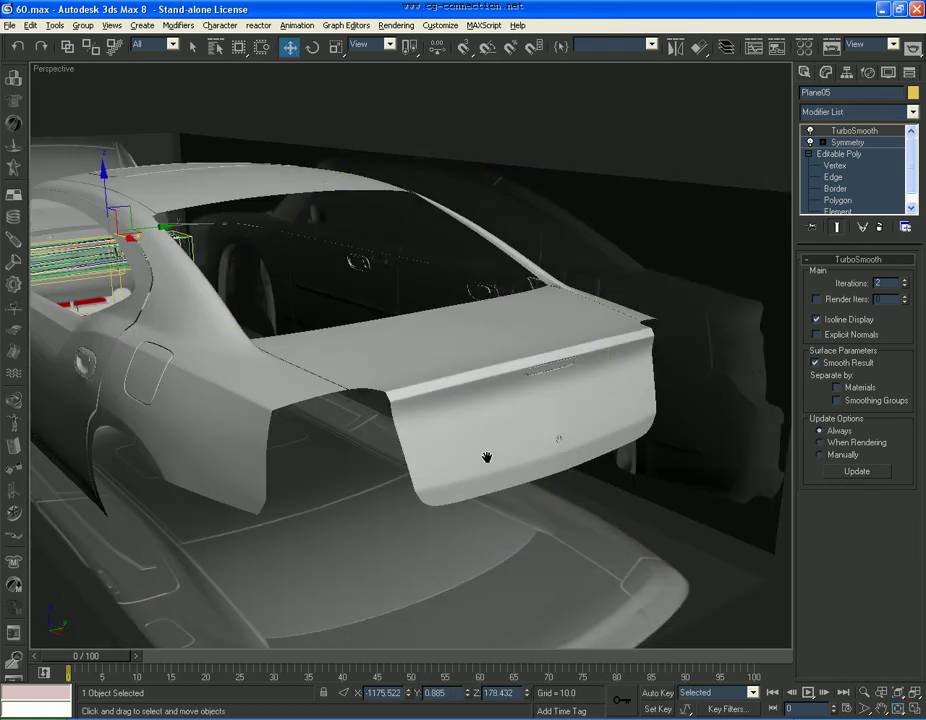
scroll(490, 463, up, 2)
scroll(488, 463, up, 2)
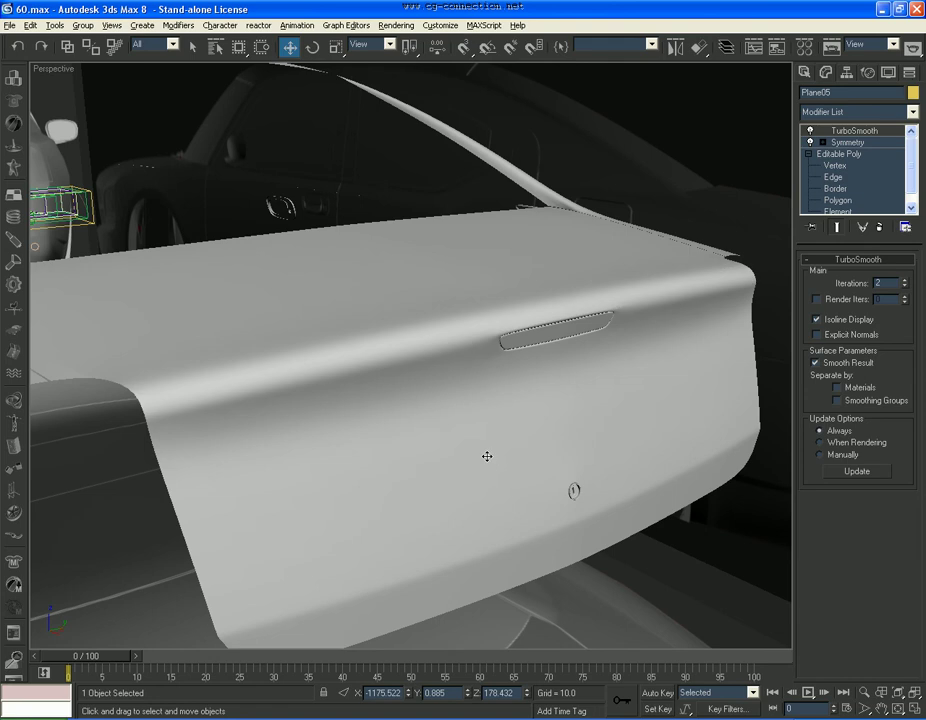
scroll(415, 443, down, 8)
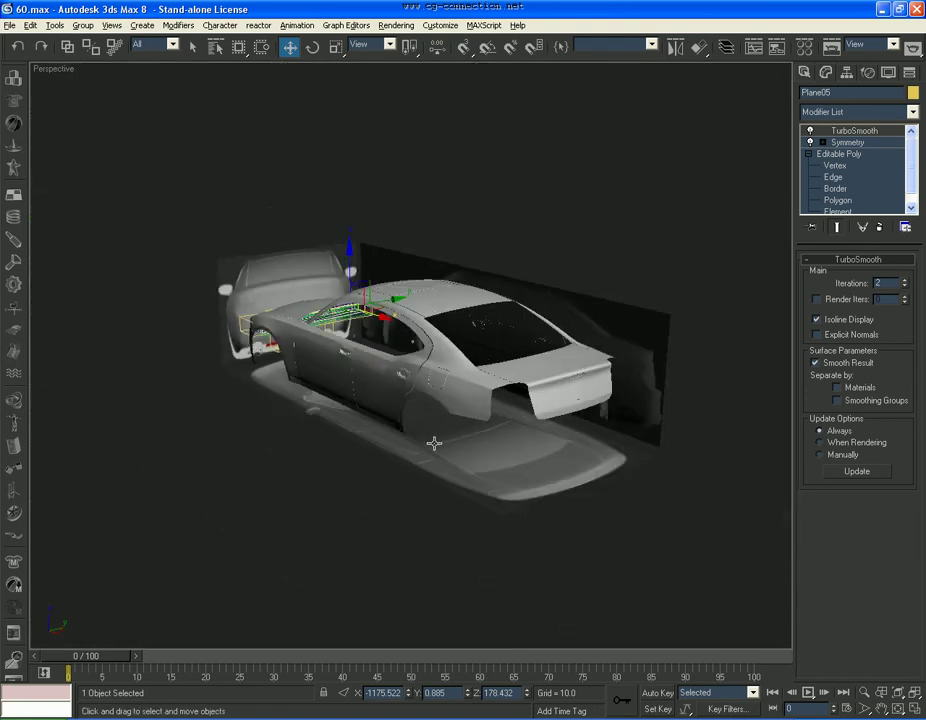
alt+middle_drag(434, 440, 389, 527)
key(ctrl+d)
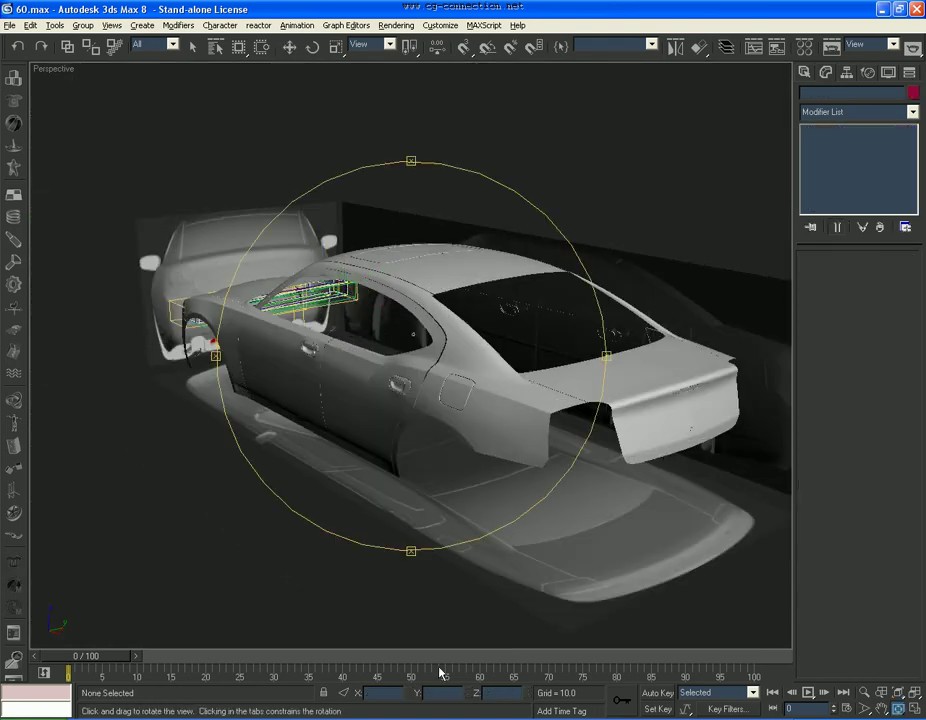
key(alt+Tab)
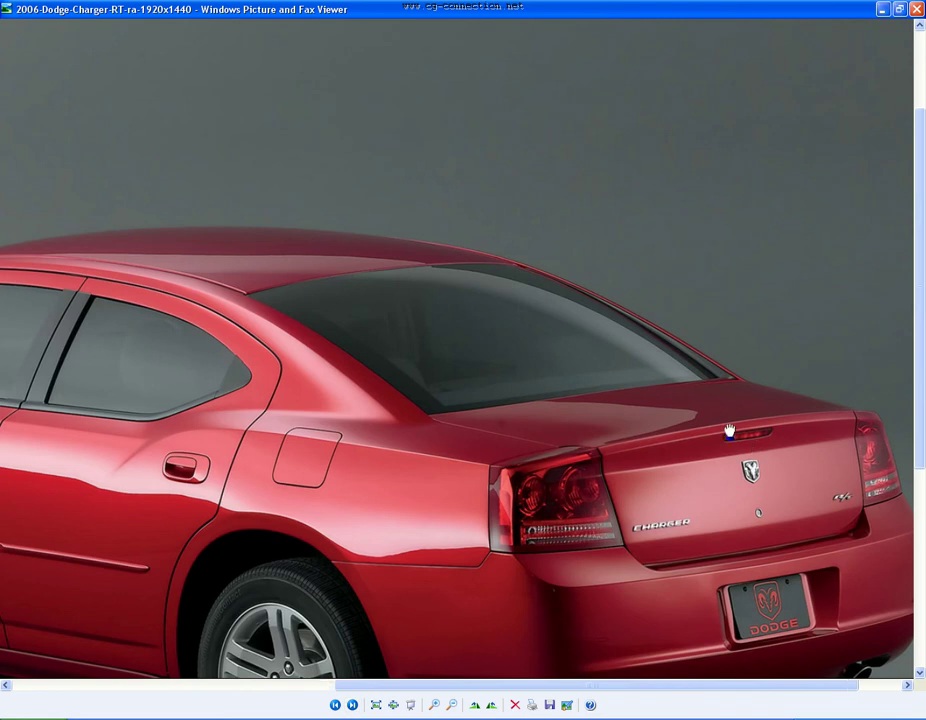
scroll(727, 430, down, 1)
scroll(632, 459, down, 1)
scroll(507, 480, down, 1)
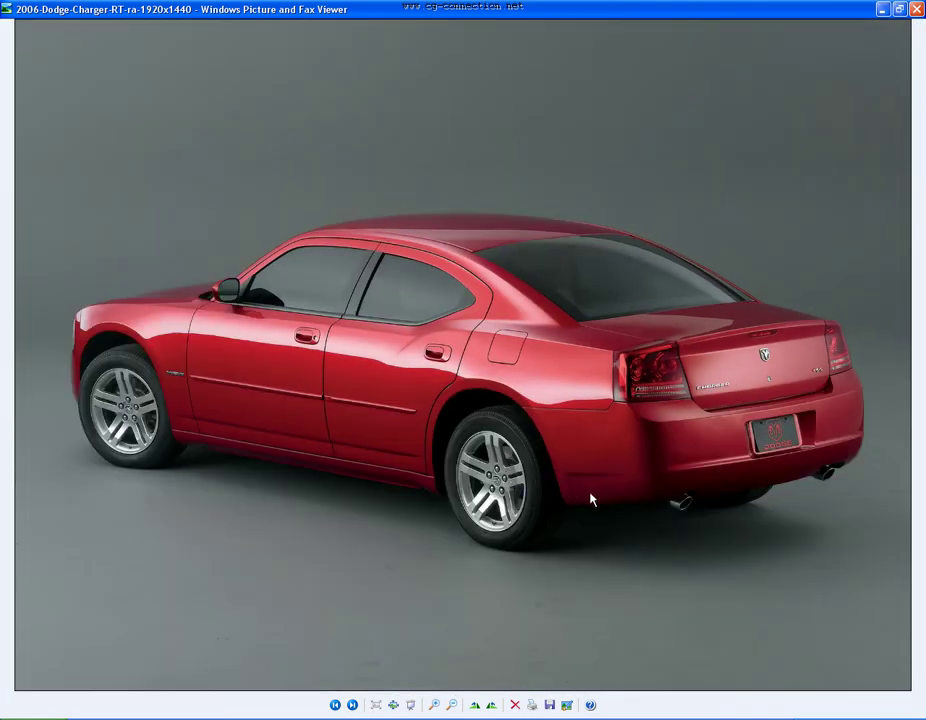
scroll(590, 500, up, 1)
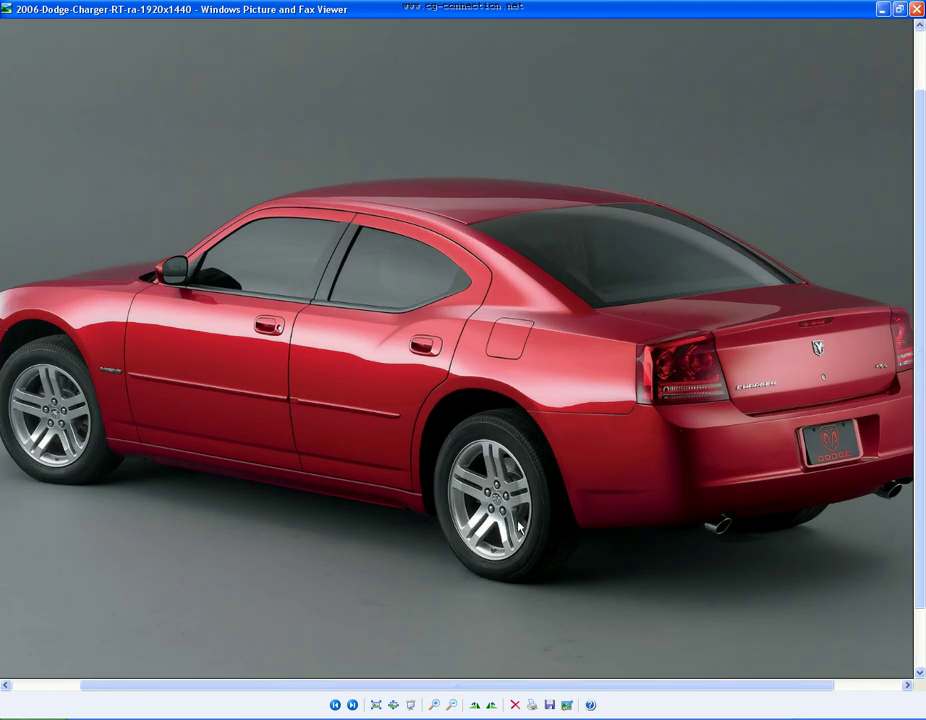
scroll(560, 530, down, 1)
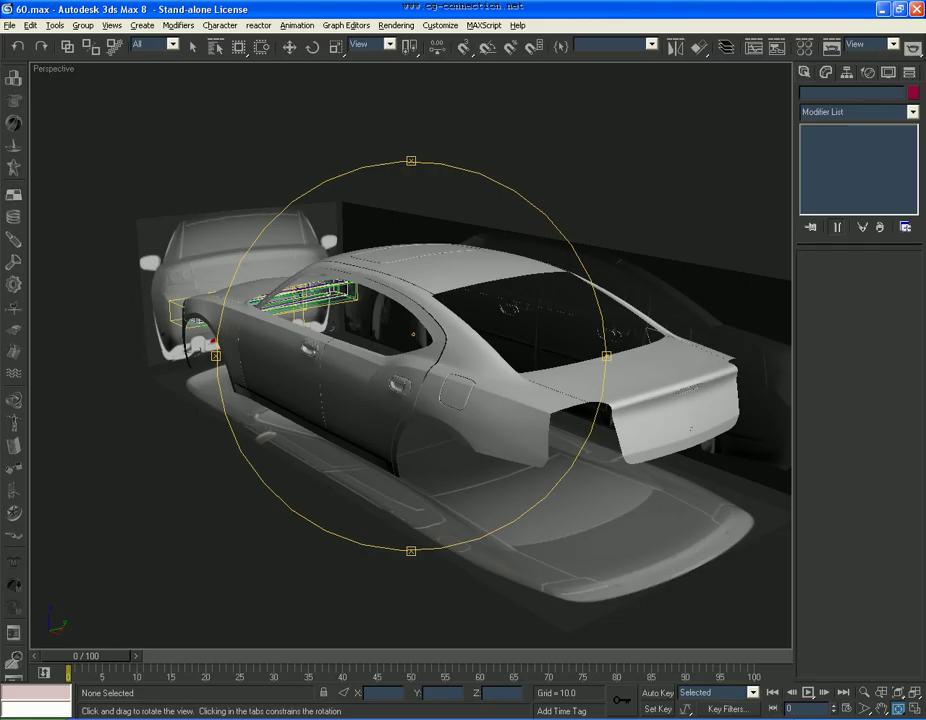
mouse_move(409, 359)
alt+middle_down()
mouse_move(527, 465)
mouse_move(465, 457)
alt+middle_up()
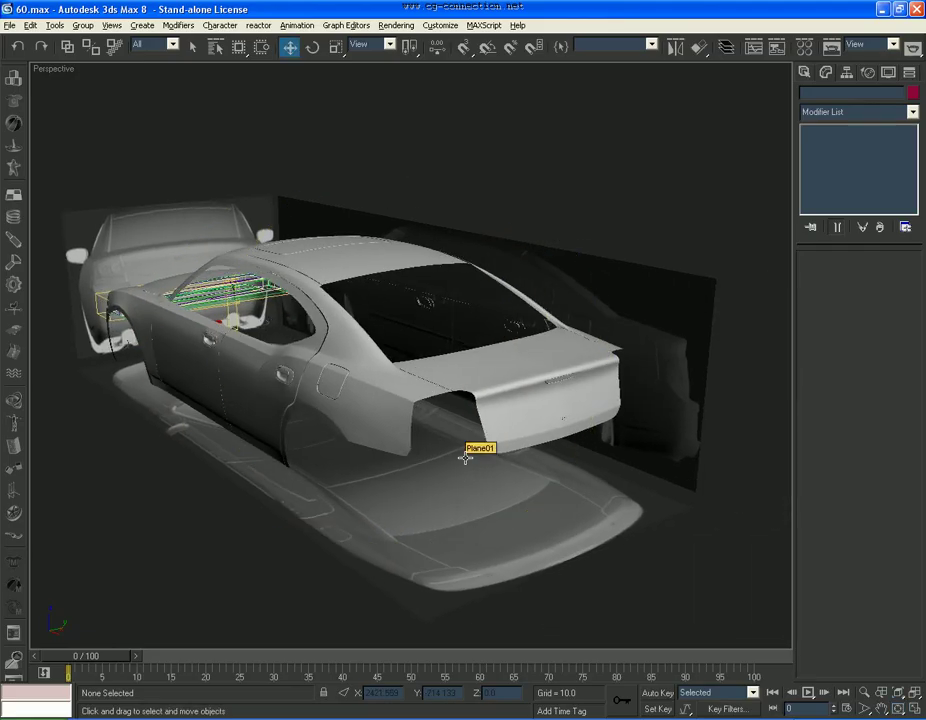